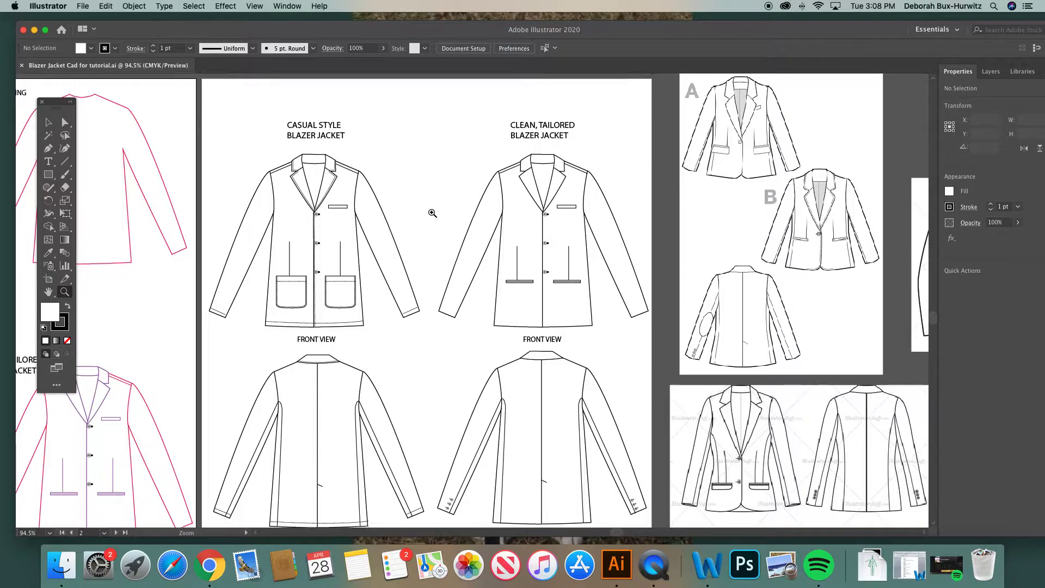
Compare the front views of the casual style and clean, tailored blazer jackets, including their collars, pockets and stitching.
{"action": "scroll", "coordinate": [432, 213], "scroll_direction": "down", "scroll_amount": 3}
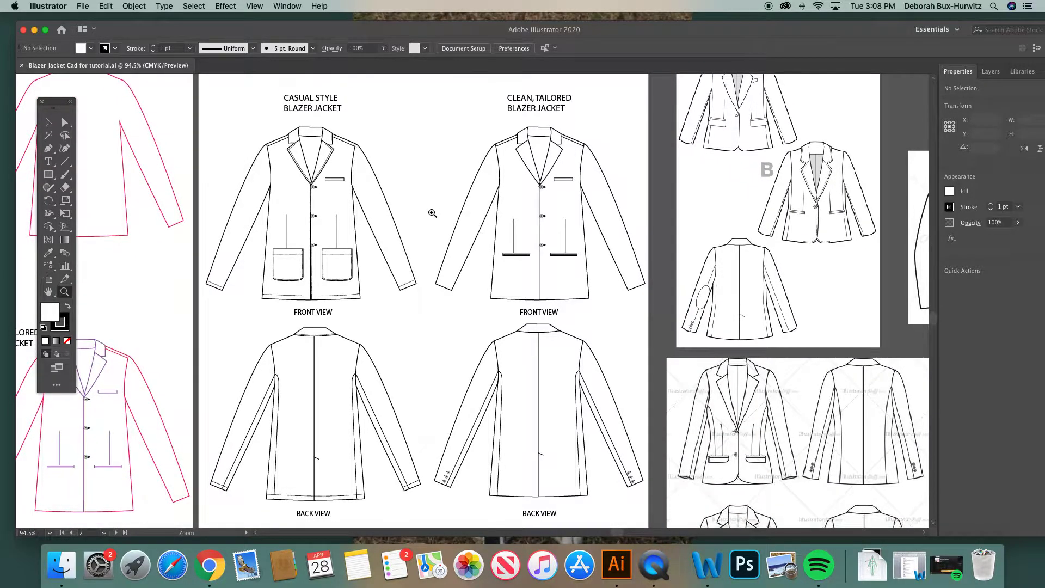
{"action": "scroll", "coordinate": [432, 213], "scroll_direction": "down", "scroll_amount": 1}
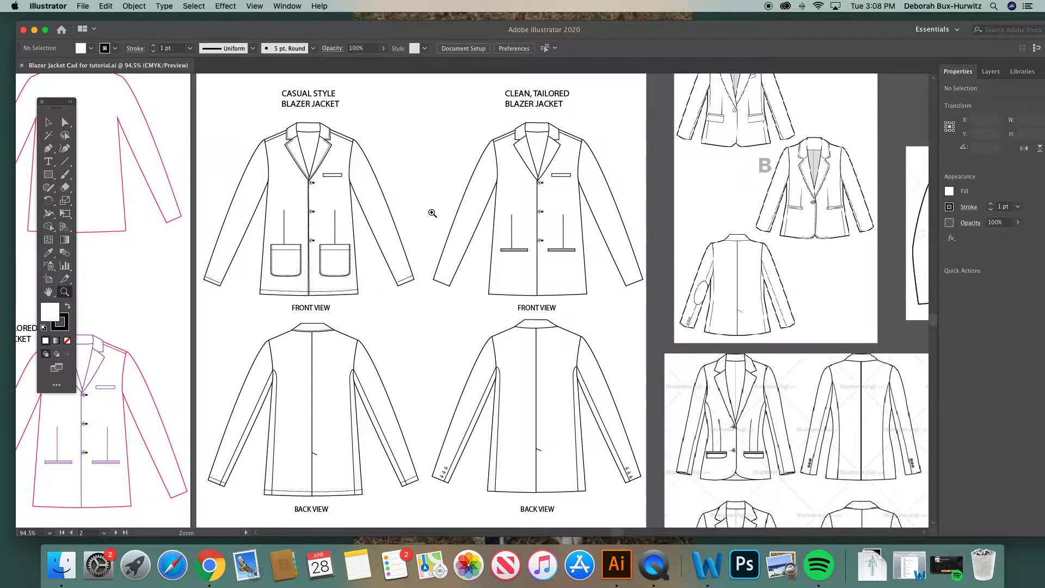
{"action": "scroll", "coordinate": [433, 213], "scroll_direction": "down", "scroll_amount": 1}
{"action": "scroll", "coordinate": [433, 213], "scroll_direction": "up", "scroll_amount": 2}
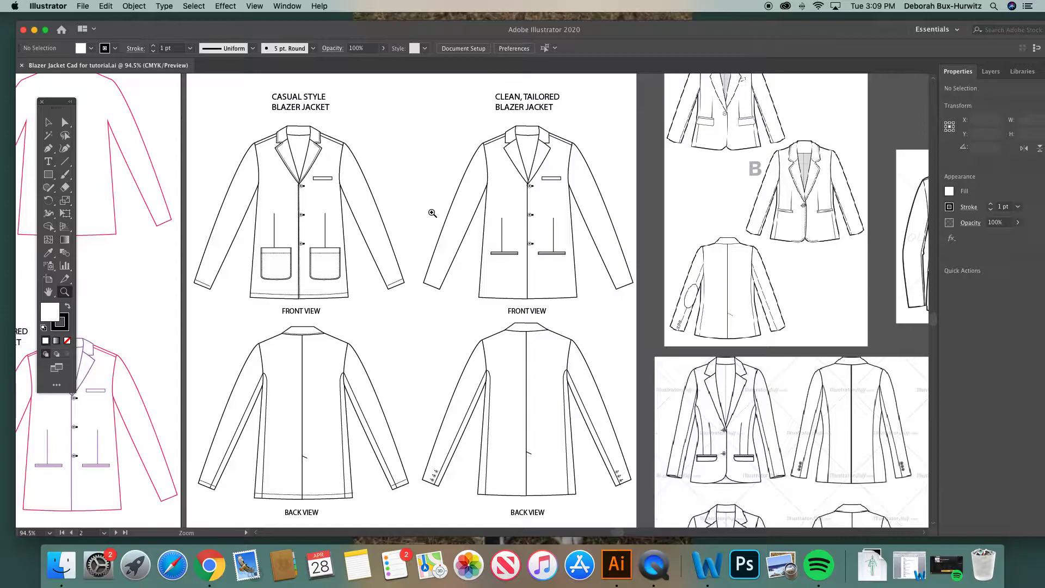
{"action": "left_click_drag", "start_coordinate": [188, 91], "coordinate": [653, 343]}
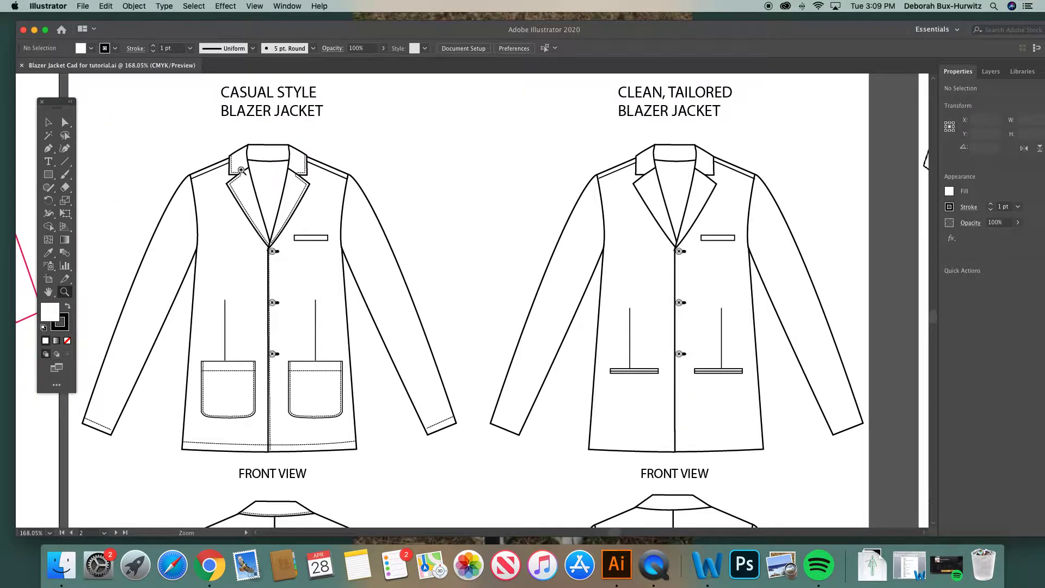
{"action": "left_click_drag", "start_coordinate": [61, 104], "coordinate": [54, 105]}
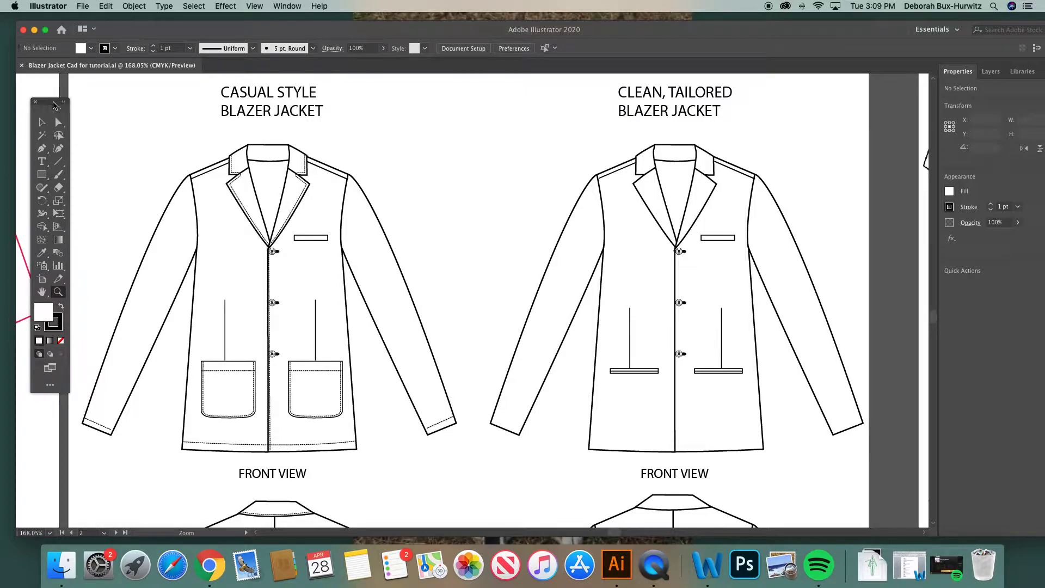
{"action": "left_click", "coordinate": [41, 122]}
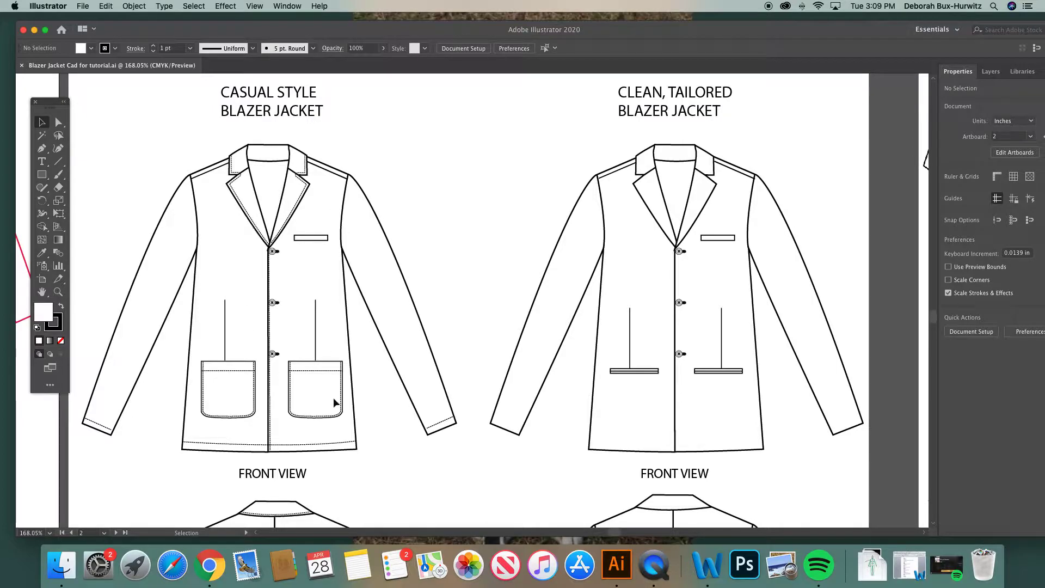
Compare the back views of the casual style and clean, tailored blazer jackets, including their seams, vents and sleeve buttons.
{"action": "scroll", "coordinate": [319, 386], "scroll_direction": "down", "scroll_amount": 8}
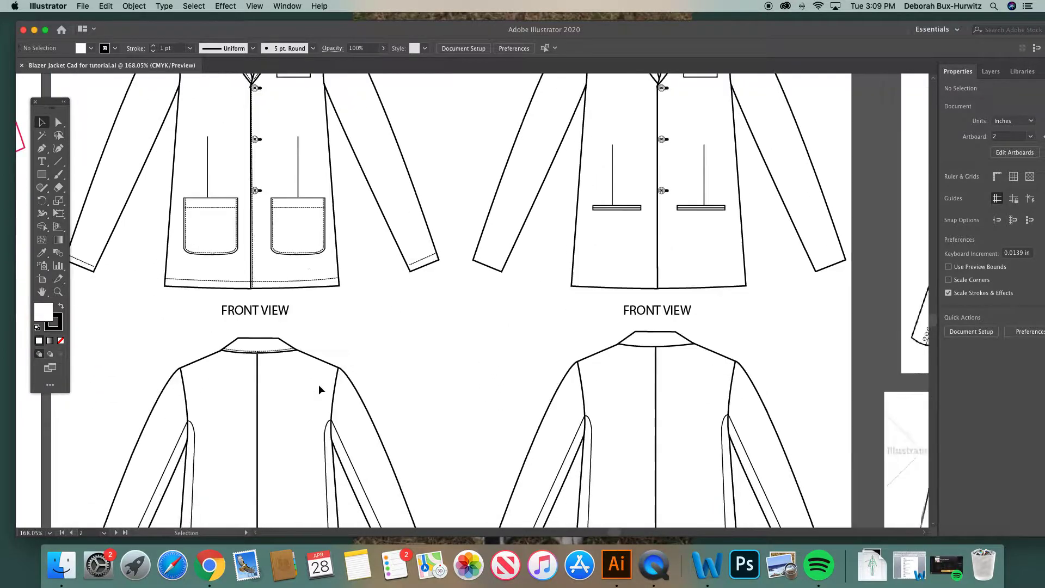
{"action": "scroll", "coordinate": [320, 387], "scroll_direction": "down", "scroll_amount": 6}
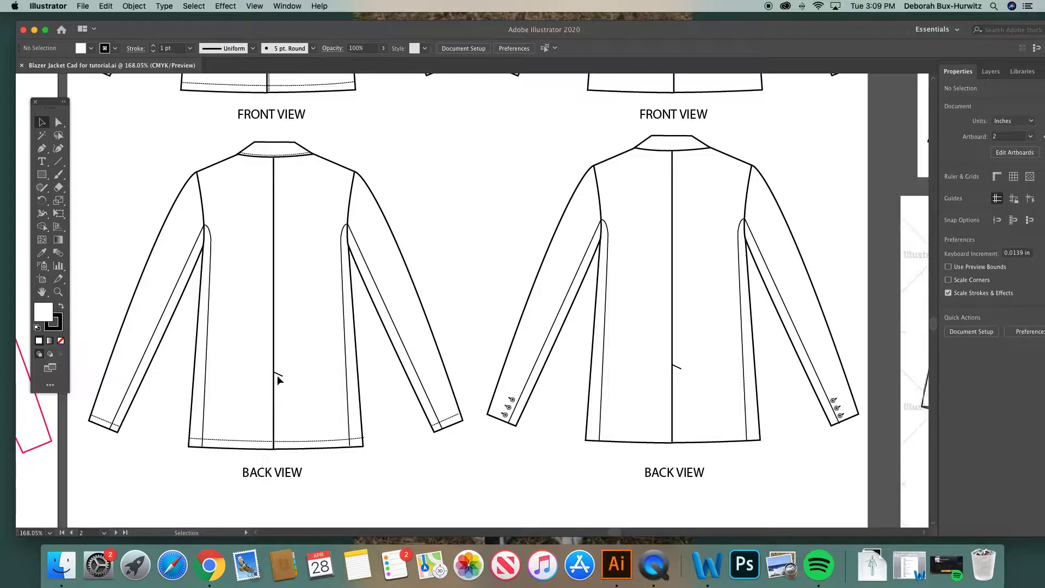
{"action": "scroll", "coordinate": [544, 366], "scroll_direction": "right", "scroll_amount": 1}
{"action": "scroll", "coordinate": [544, 370], "scroll_direction": "right", "scroll_amount": 3}
{"action": "scroll", "coordinate": [544, 369], "scroll_direction": "up", "scroll_amount": 1}
{"action": "scroll", "coordinate": [545, 370], "scroll_direction": "down", "scroll_amount": 3}
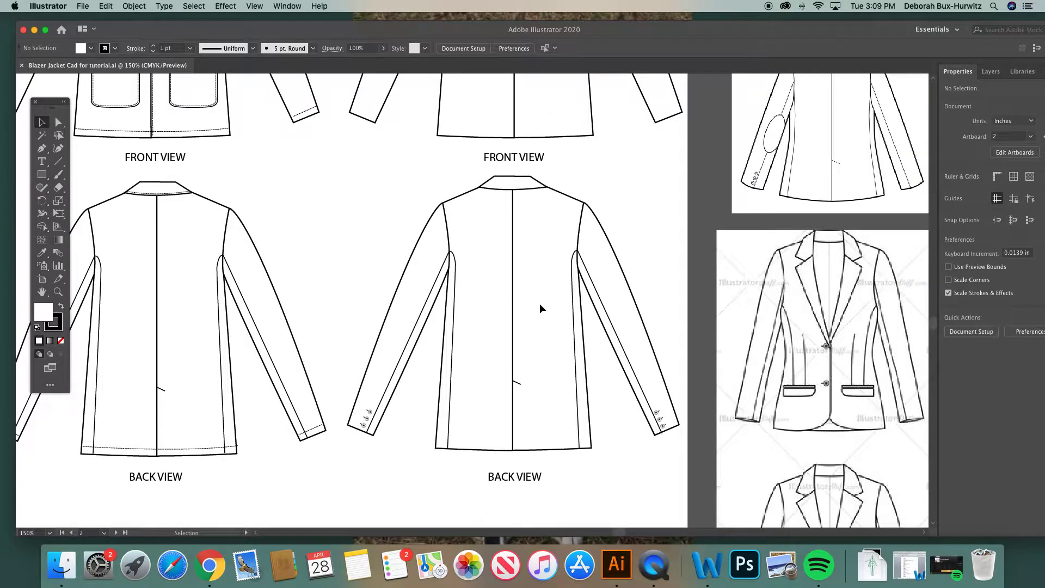
Examine reference blazers A and B beside the artboards, along with the back view that has an elbow patch.
{"action": "key", "text": "super+minus"}
{"action": "scroll", "coordinate": [563, 258], "scroll_direction": "down", "scroll_amount": 2}
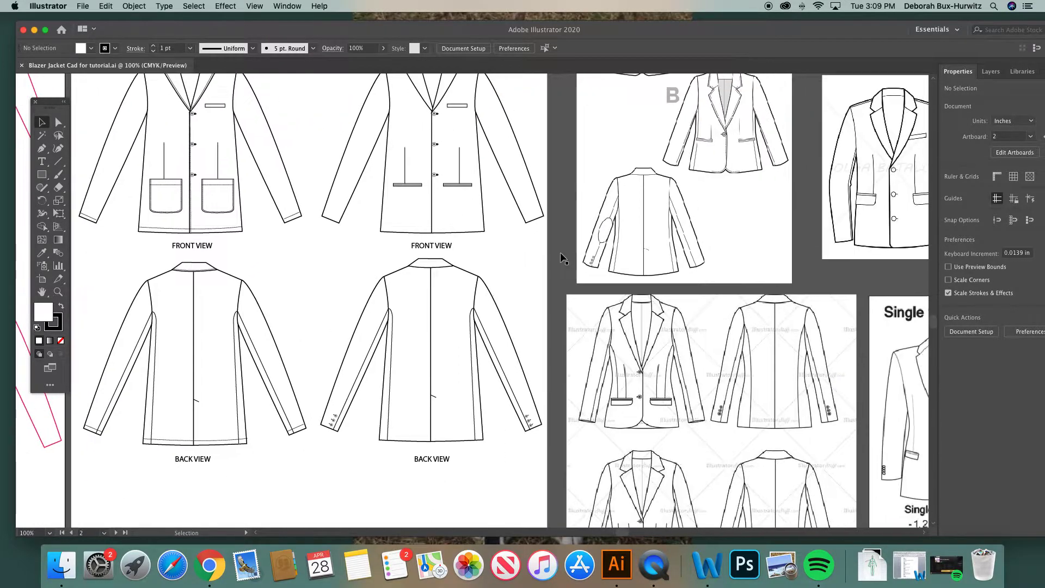
{"action": "key", "text": "super+minus"}
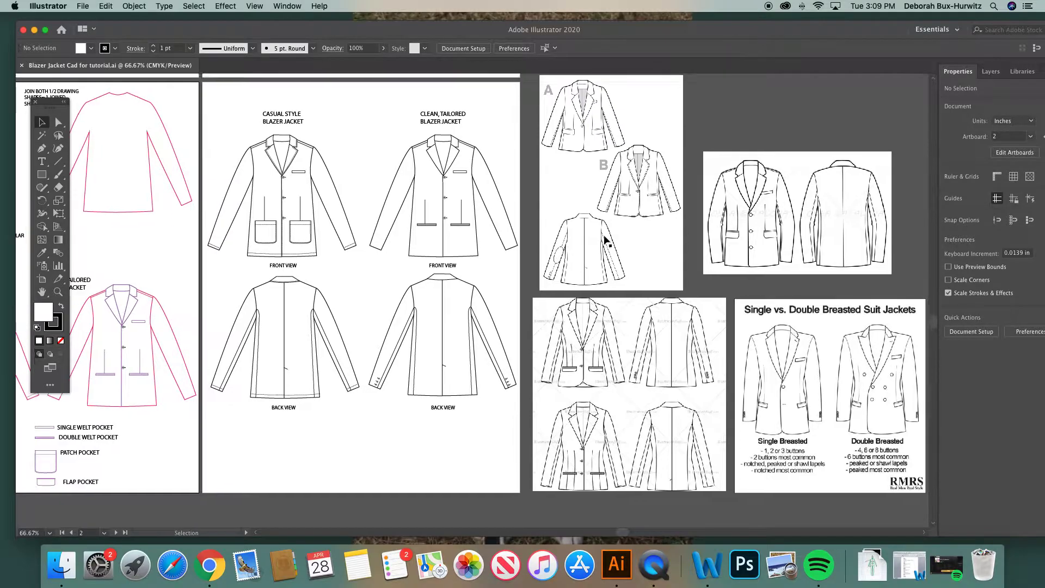
{"action": "scroll", "coordinate": [602, 236], "scroll_direction": "right", "scroll_amount": 5}
{"action": "scroll", "coordinate": [602, 236], "scroll_direction": "up", "scroll_amount": 1}
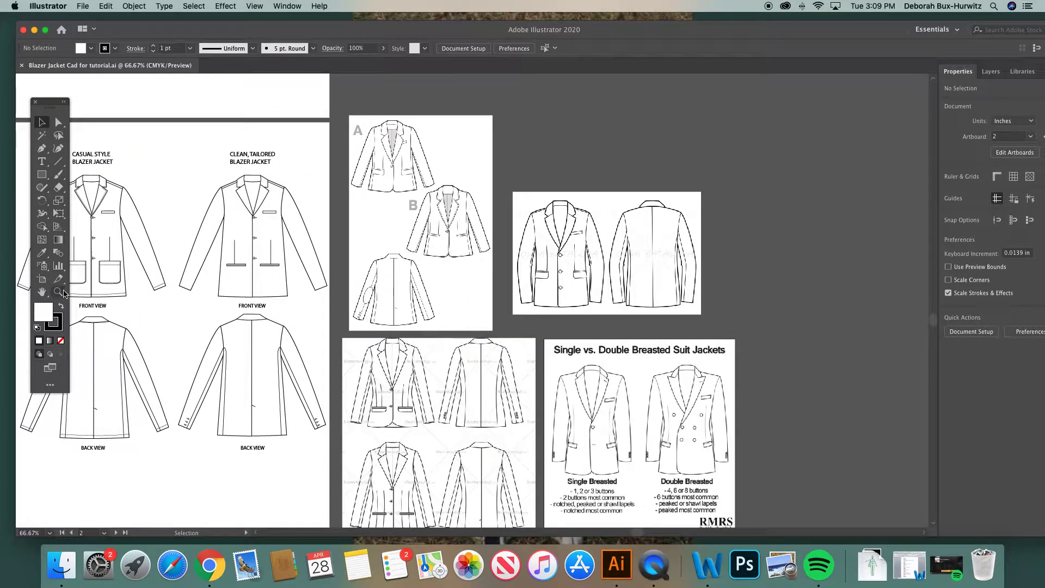
{"action": "left_click", "coordinate": [63, 293]}
{"action": "left_click_drag", "start_coordinate": [342, 113], "coordinate": [745, 351]}
{"action": "scroll", "coordinate": [417, 313], "scroll_direction": "left", "scroll_amount": 2}
{"action": "scroll", "coordinate": [417, 313], "scroll_direction": "up", "scroll_amount": 1}
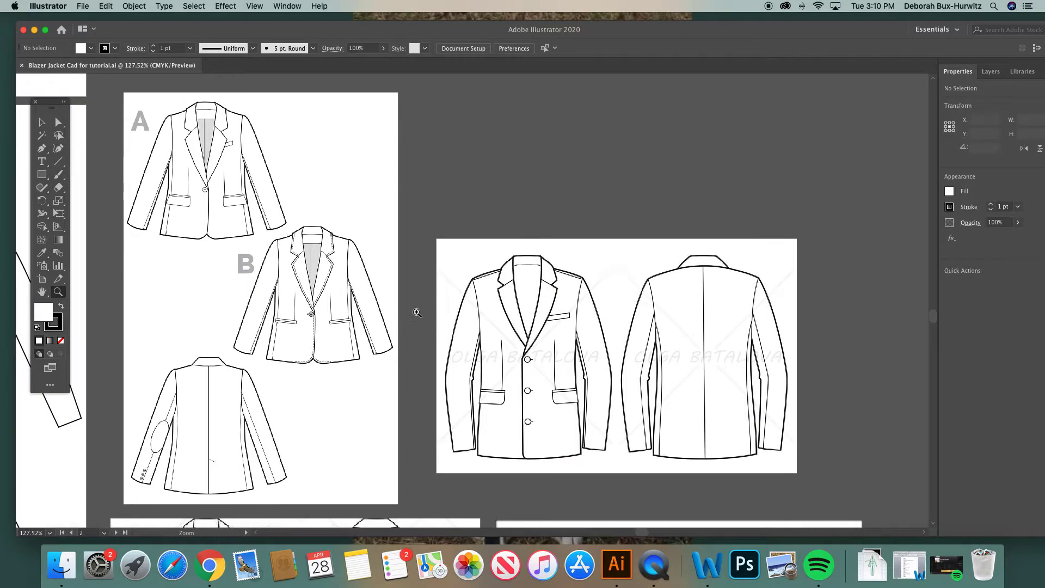
{"action": "left_click_drag", "start_coordinate": [122, 107], "coordinate": [483, 400]}
{"action": "scroll", "coordinate": [320, 210], "scroll_direction": "up", "scroll_amount": 2}
{"action": "scroll", "coordinate": [319, 210], "scroll_direction": "right", "scroll_amount": 1}
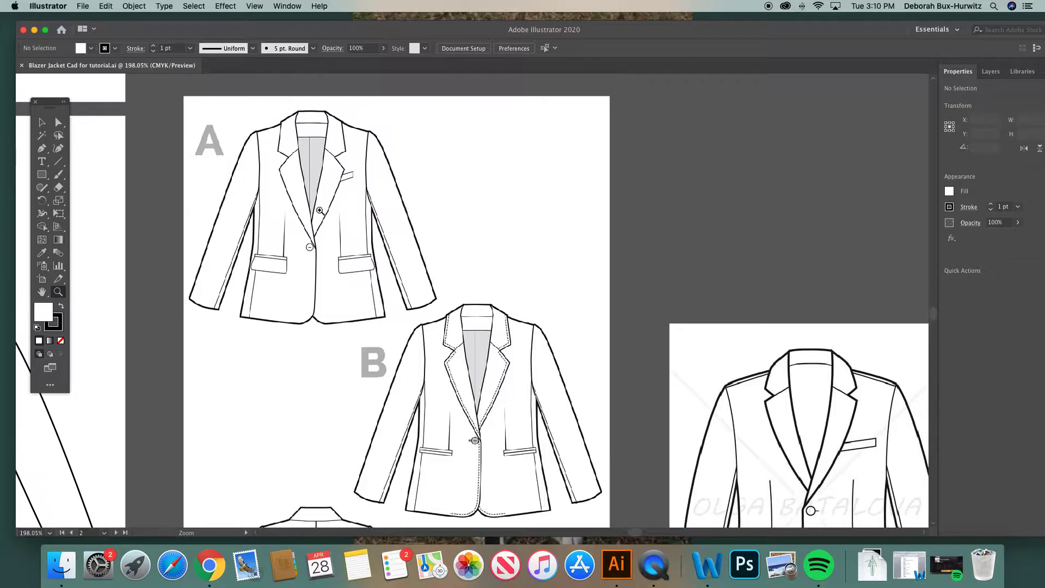
{"action": "key", "text": "v"}
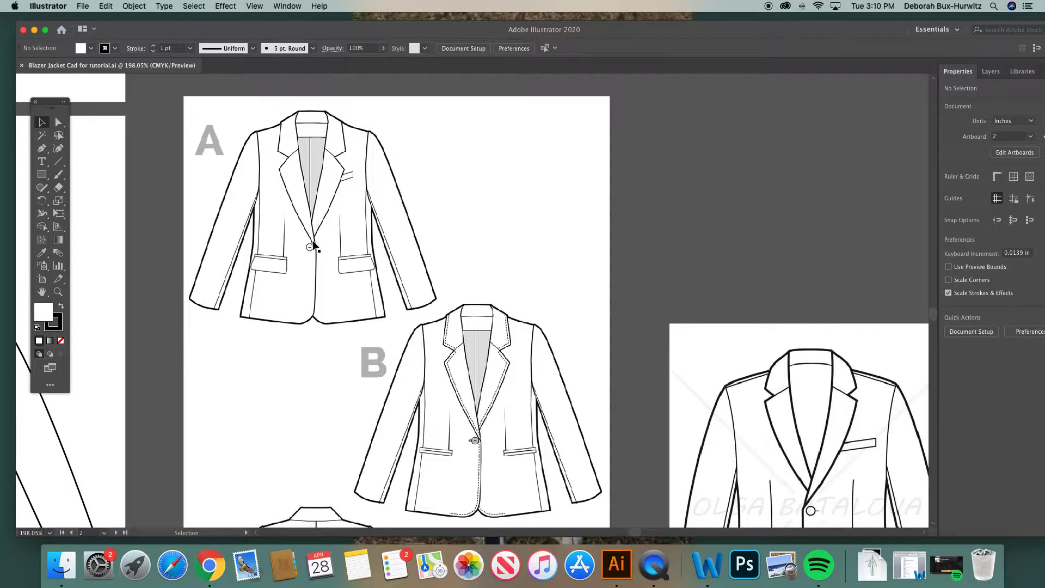
{"action": "scroll", "coordinate": [354, 289], "scroll_direction": "down", "scroll_amount": 5}
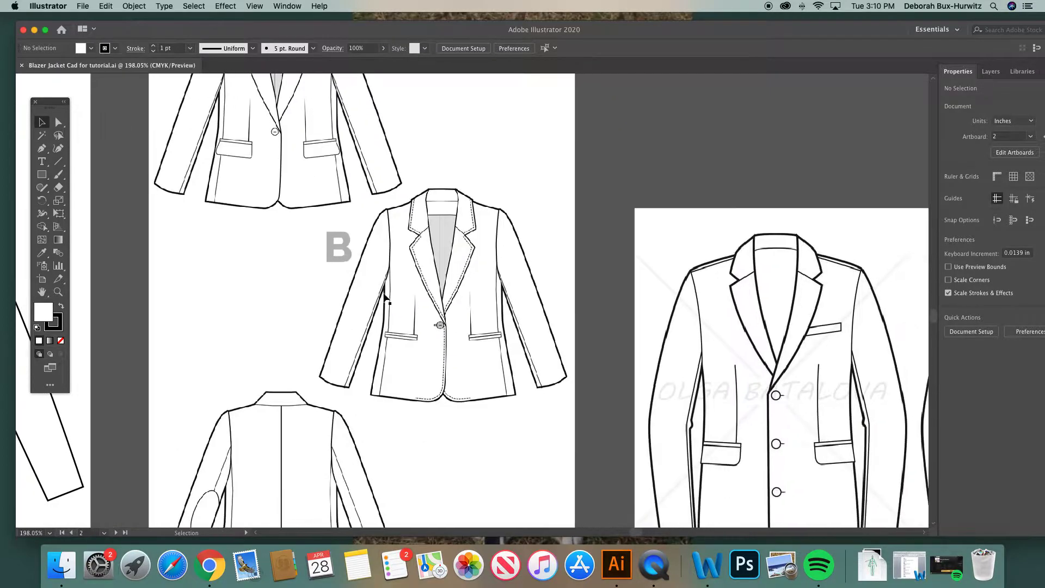
{"action": "scroll", "coordinate": [398, 392], "scroll_direction": "up", "scroll_amount": 3}
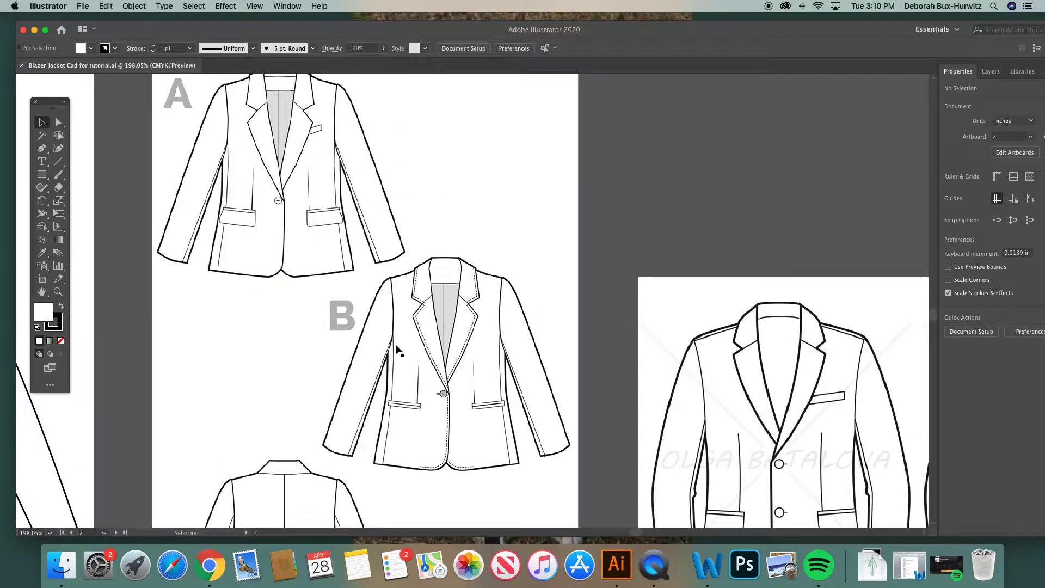
{"action": "scroll", "coordinate": [397, 360], "scroll_direction": "down", "scroll_amount": 8}
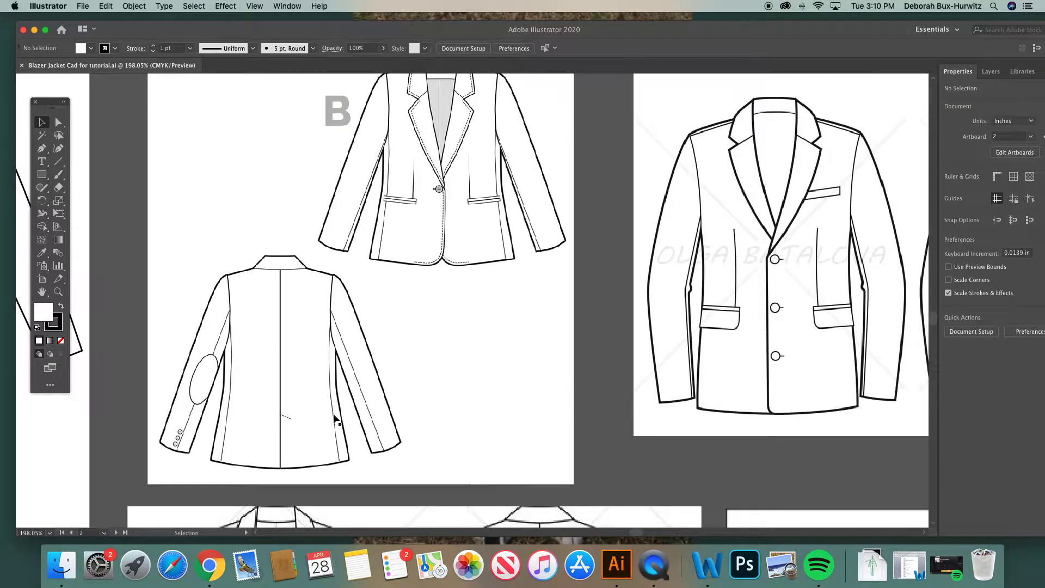
Examine the three-button blazer reference and the Single vs. Double Breasted Suit Jackets chart for lapel, button and pocket styles.
{"action": "scroll", "coordinate": [490, 227], "scroll_direction": "right", "scroll_amount": 10}
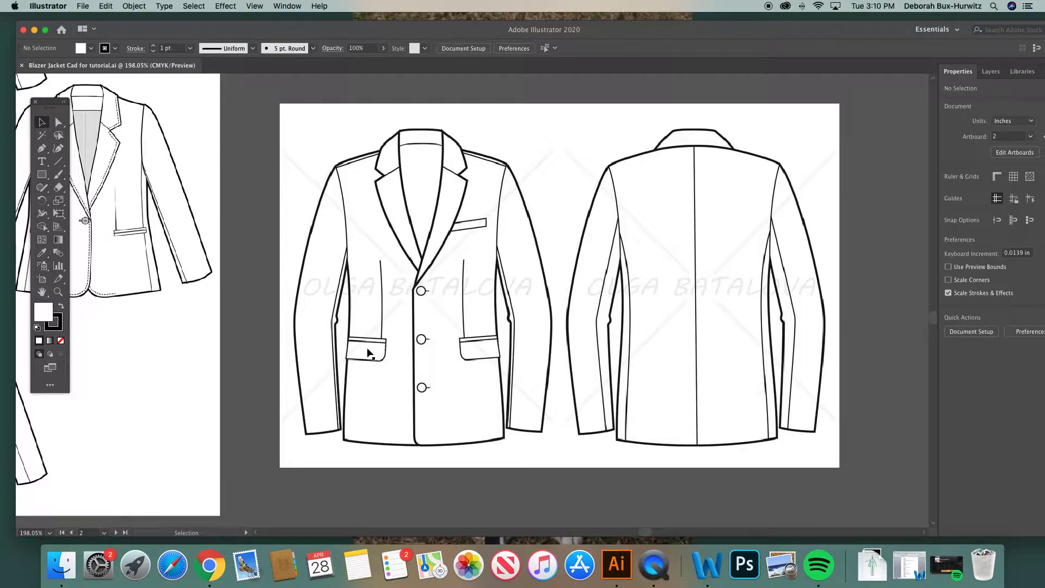
{"action": "scroll", "coordinate": [474, 351], "scroll_direction": "down", "scroll_amount": 3}
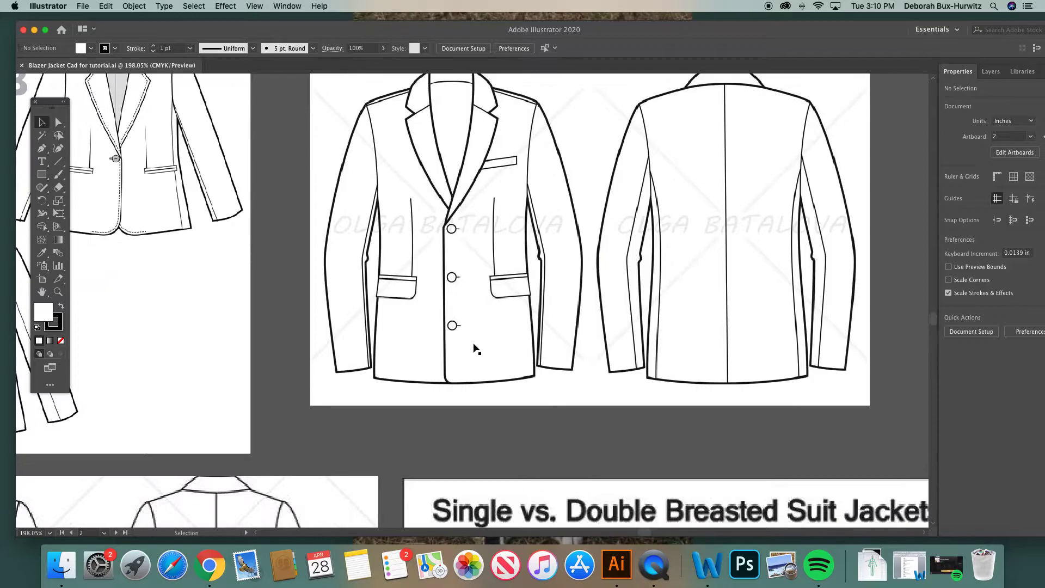
{"action": "scroll", "coordinate": [474, 351], "scroll_direction": "down", "scroll_amount": 10}
{"action": "scroll", "coordinate": [474, 351], "scroll_direction": "right", "scroll_amount": 5}
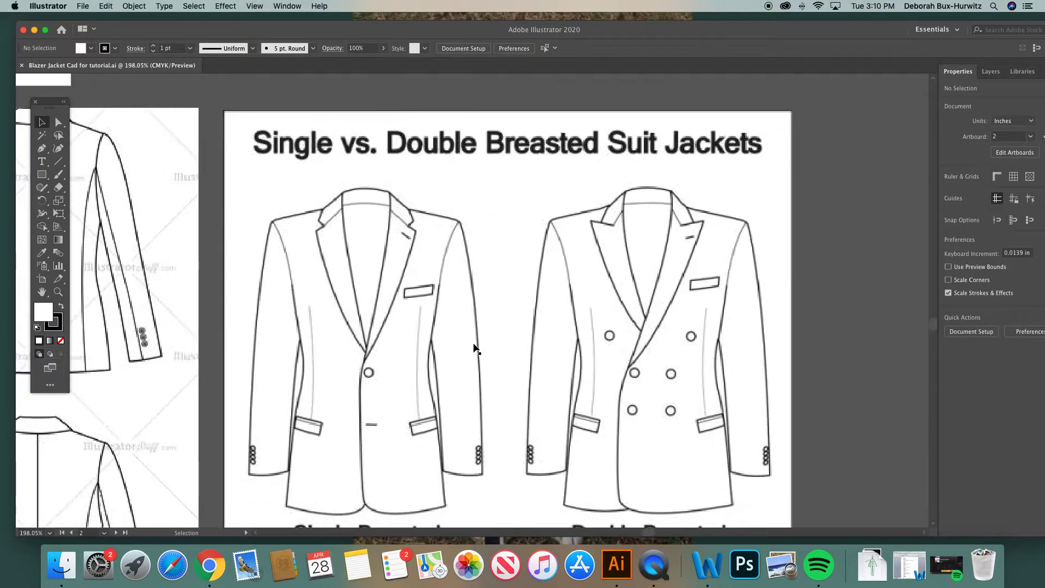
{"action": "scroll", "coordinate": [474, 350], "scroll_direction": "down", "scroll_amount": 3}
{"action": "scroll", "coordinate": [473, 350], "scroll_direction": "right", "scroll_amount": 2}
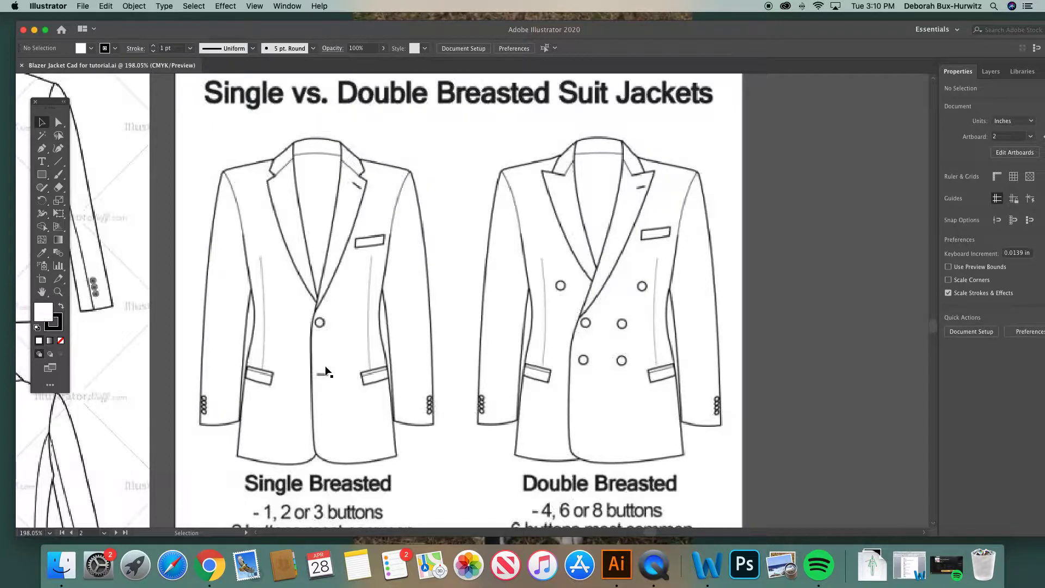
{"action": "scroll", "coordinate": [325, 372], "scroll_direction": "down", "scroll_amount": 3}
{"action": "scroll", "coordinate": [325, 372], "scroll_direction": "right", "scroll_amount": 1}
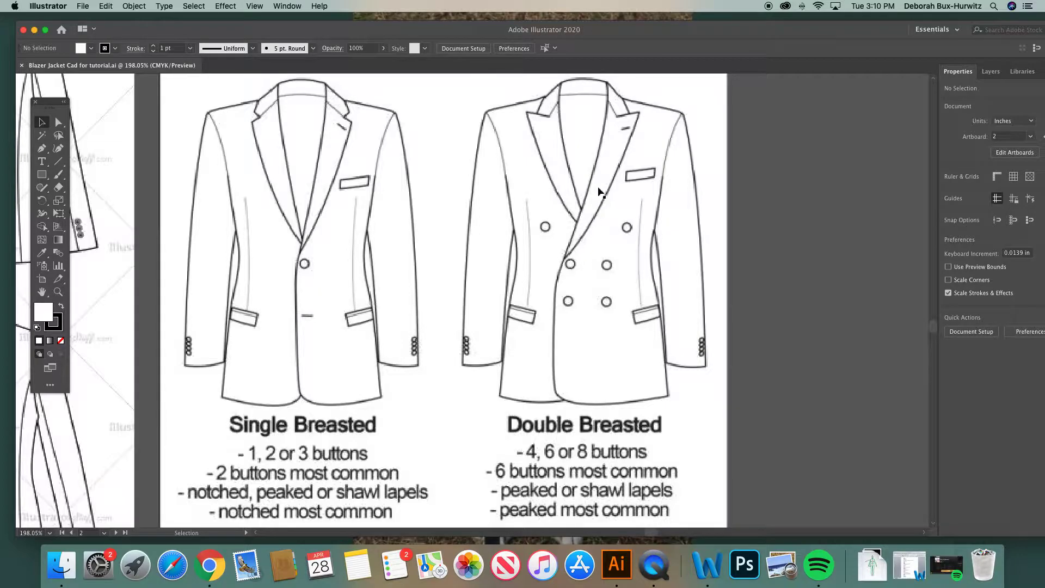
{"action": "scroll", "coordinate": [614, 133], "scroll_direction": "up", "scroll_amount": 4}
{"action": "scroll", "coordinate": [614, 134], "scroll_direction": "right", "scroll_amount": 1}
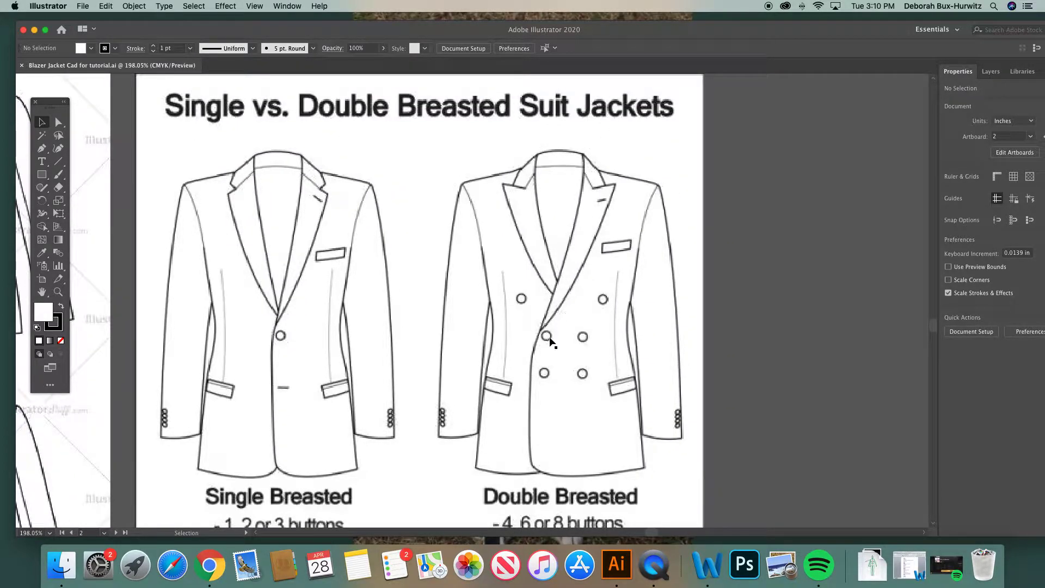
{"action": "scroll", "coordinate": [545, 370], "scroll_direction": "down", "scroll_amount": 5}
{"action": "scroll", "coordinate": [545, 371], "scroll_direction": "left", "scroll_amount": 1}
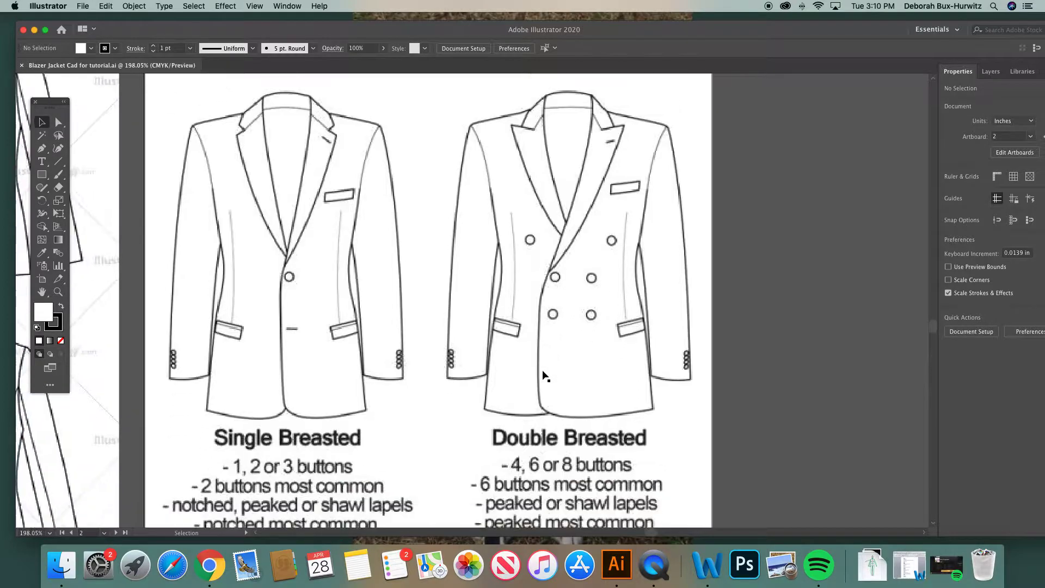
{"action": "scroll", "coordinate": [545, 374], "scroll_direction": "up", "scroll_amount": 4}
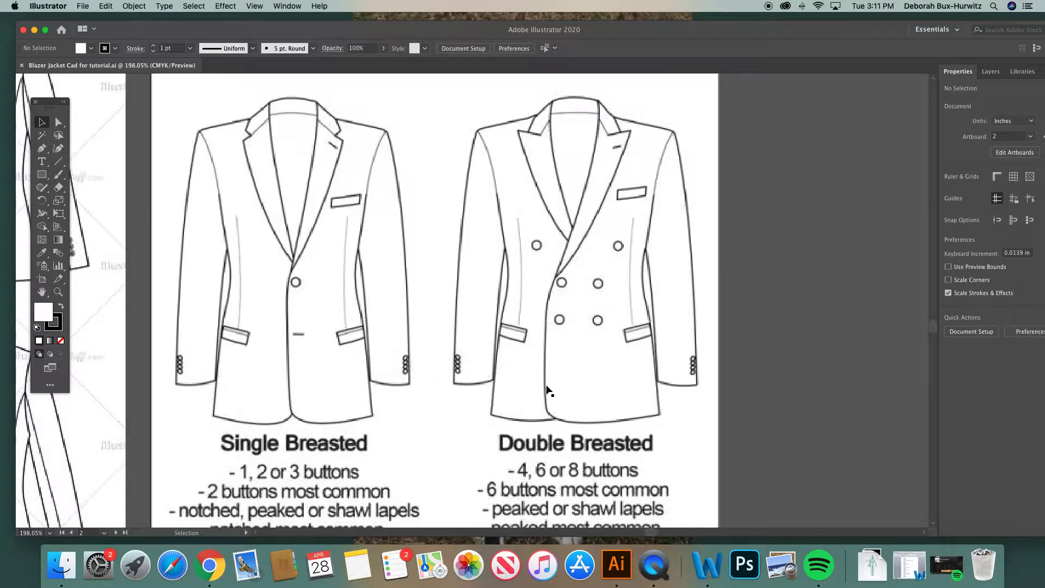
Review the construction artboard with the half drawing, the joined shape, the collar pieces and the two coloured blazer jackets.
{"action": "scroll", "coordinate": [507, 362], "scroll_direction": "left", "scroll_amount": 10}
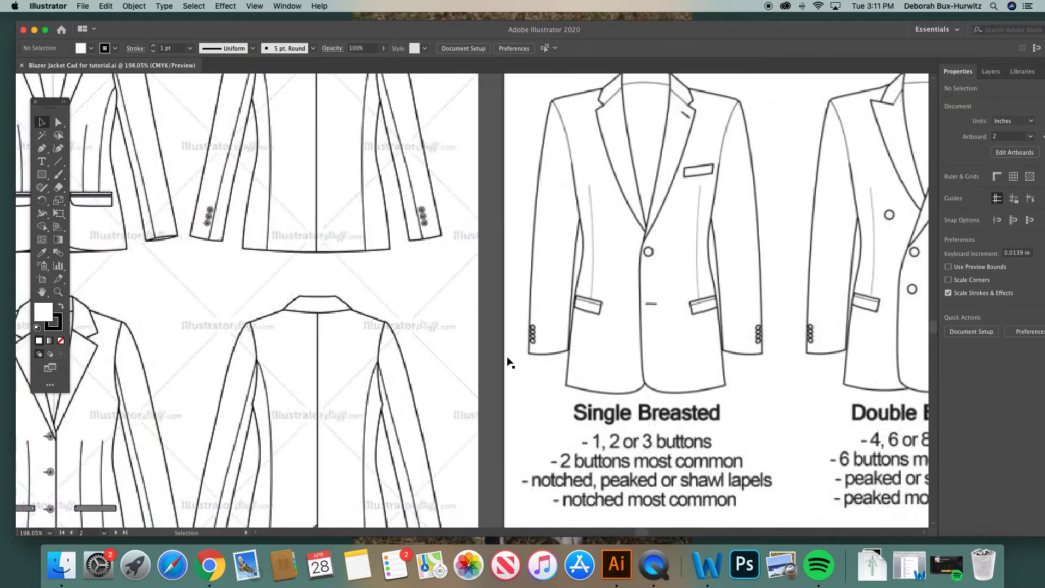
{"action": "key", "text": "super+minus"}
{"action": "scroll", "coordinate": [246, 362], "scroll_direction": "left", "scroll_amount": 4}
{"action": "scroll", "coordinate": [246, 362], "scroll_direction": "up", "scroll_amount": 1}
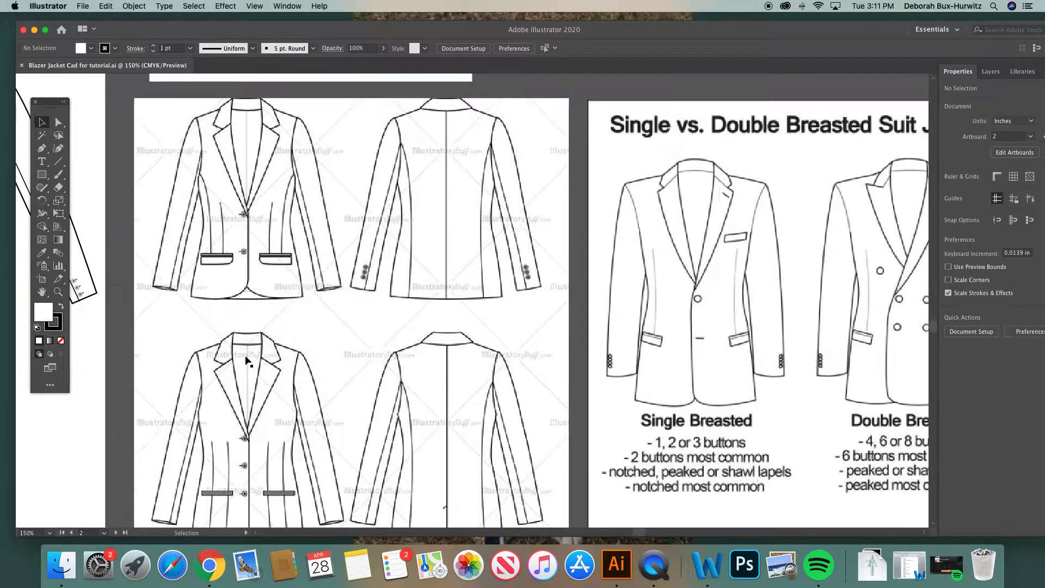
{"action": "key", "text": "super+minus"}
{"action": "key", "text": "super+minus"}
{"action": "key", "text": "super+minus"}
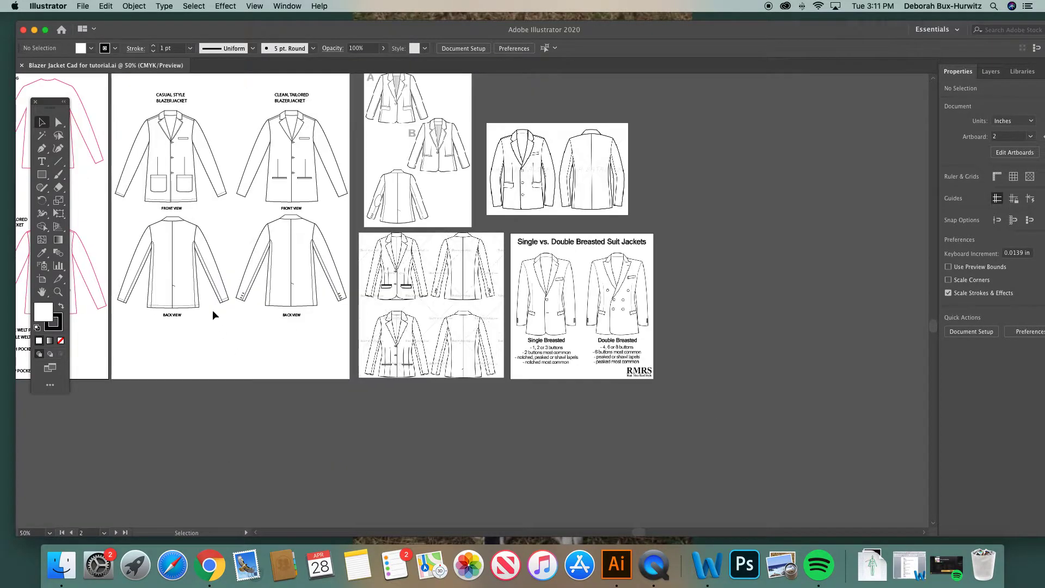
{"action": "scroll", "coordinate": [208, 293], "scroll_direction": "left", "scroll_amount": 10}
{"action": "scroll", "coordinate": [208, 293], "scroll_direction": "up", "scroll_amount": 3}
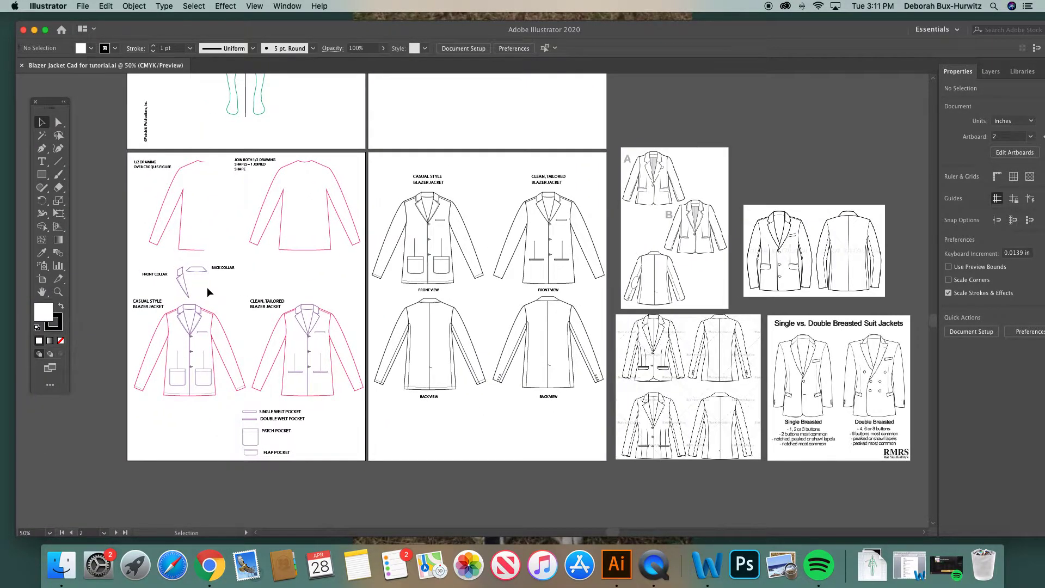
{"action": "scroll", "coordinate": [207, 286], "scroll_direction": "left", "scroll_amount": 2}
{"action": "left_click", "coordinate": [58, 292]}
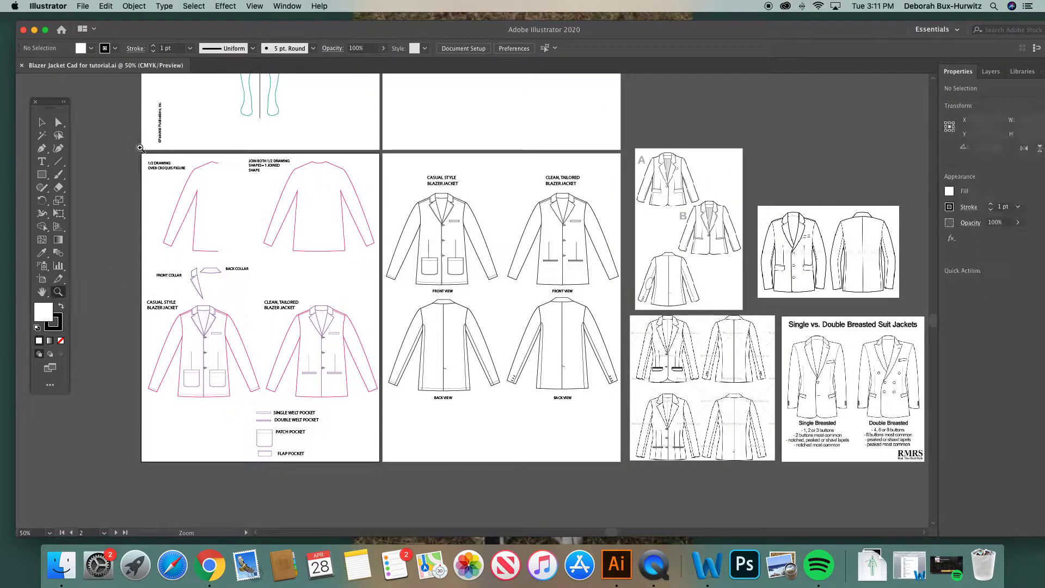
{"action": "left_click", "coordinate": [493, 433]}
{"action": "scroll", "coordinate": [413, 355], "scroll_direction": "up", "scroll_amount": 2}
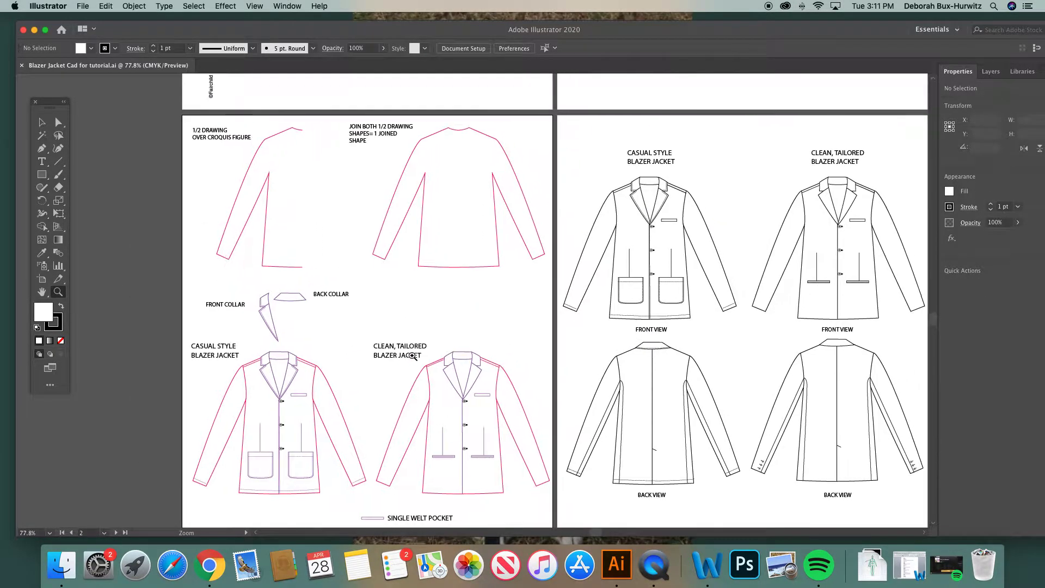
{"action": "scroll", "coordinate": [296, 289], "scroll_direction": "up", "scroll_amount": 2}
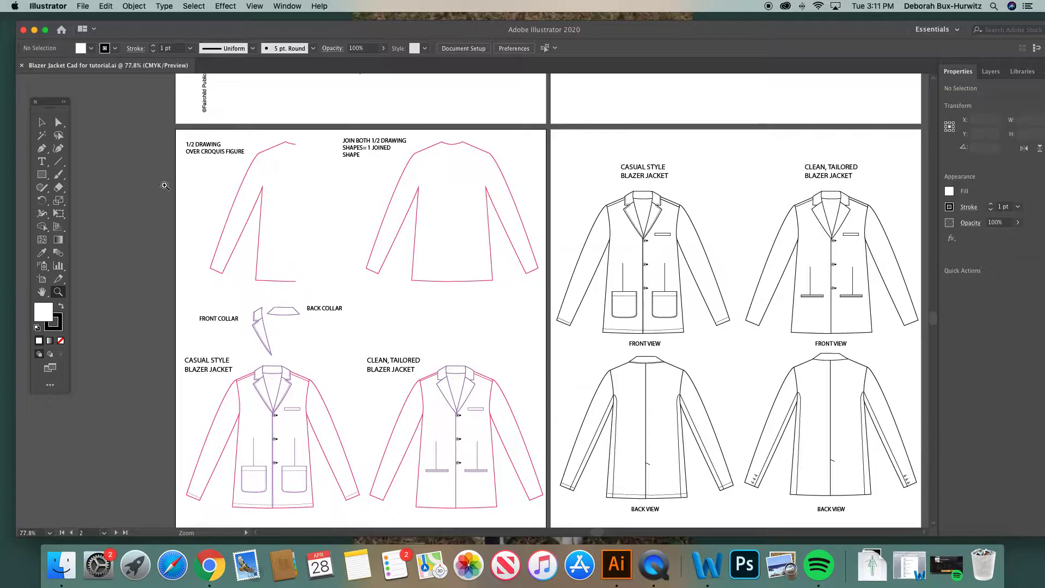
{"action": "left_click", "coordinate": [48, 126]}
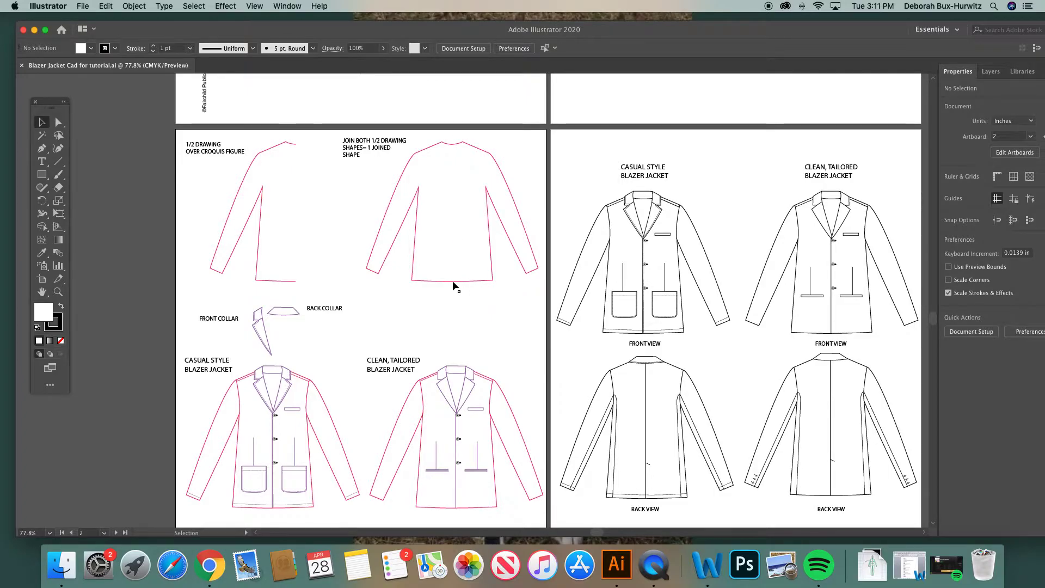
{"action": "scroll", "coordinate": [447, 271], "scroll_direction": "down", "scroll_amount": 5}
{"action": "scroll", "coordinate": [447, 271], "scroll_direction": "right", "scroll_amount": 1}
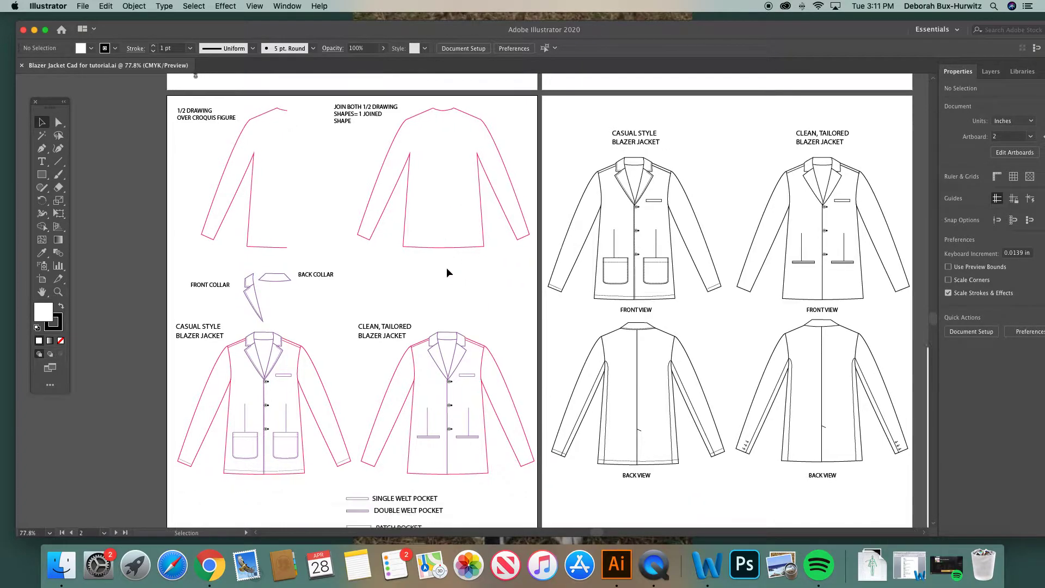
Examine the front and back collar pieces and how they sit on the casual style and clean, tailored blazer jackets.
{"action": "left_click", "coordinate": [59, 292]}
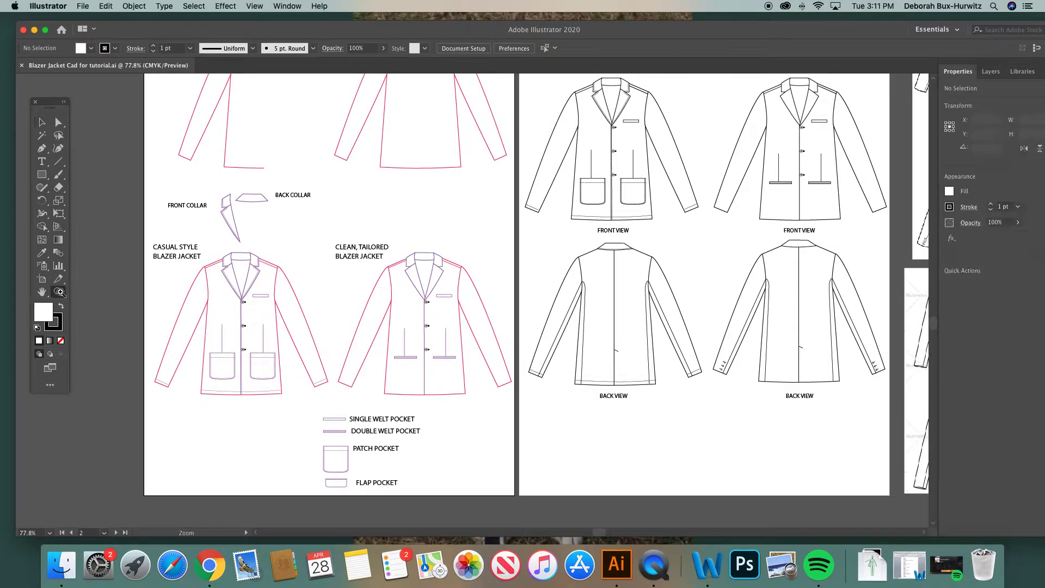
{"action": "left_click_drag", "start_coordinate": [152, 180], "coordinate": [475, 368]}
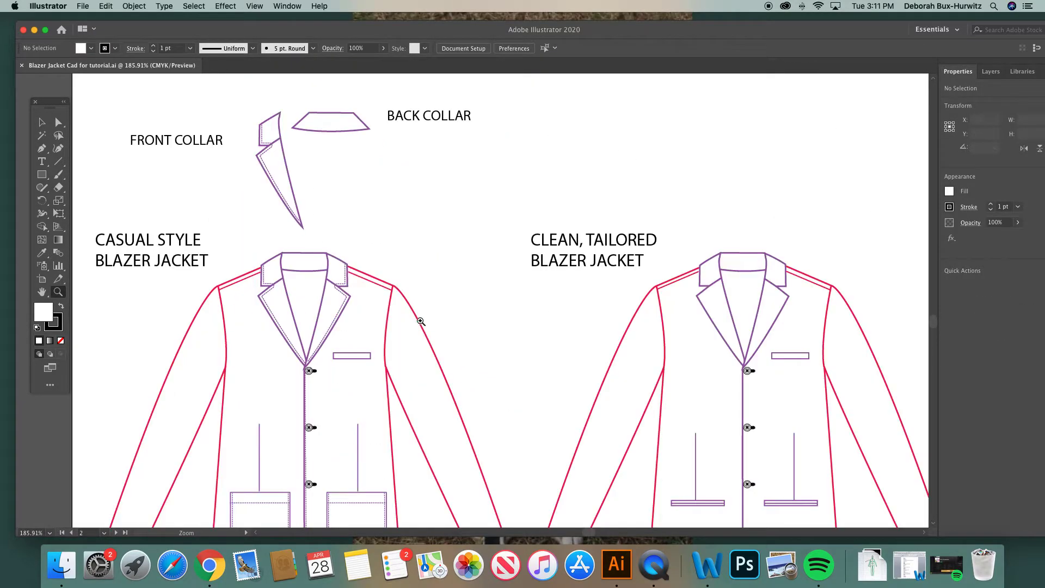
{"action": "scroll", "coordinate": [419, 324], "scroll_direction": "up", "scroll_amount": 2}
{"action": "scroll", "coordinate": [420, 324], "scroll_direction": "right", "scroll_amount": 1}
{"action": "left_click", "coordinate": [43, 123]}
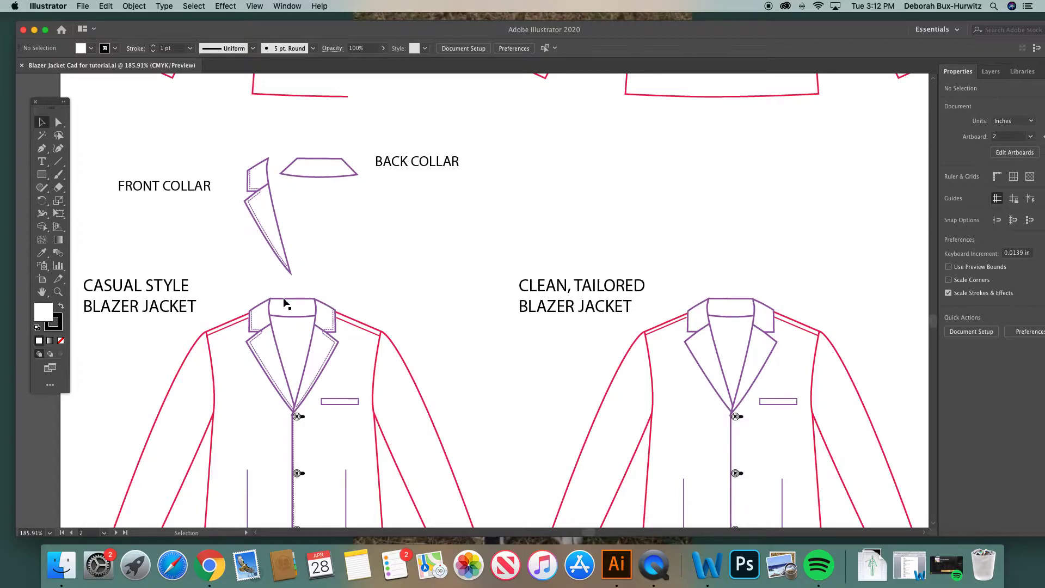
{"action": "scroll", "coordinate": [278, 300], "scroll_direction": "down", "scroll_amount": 5}
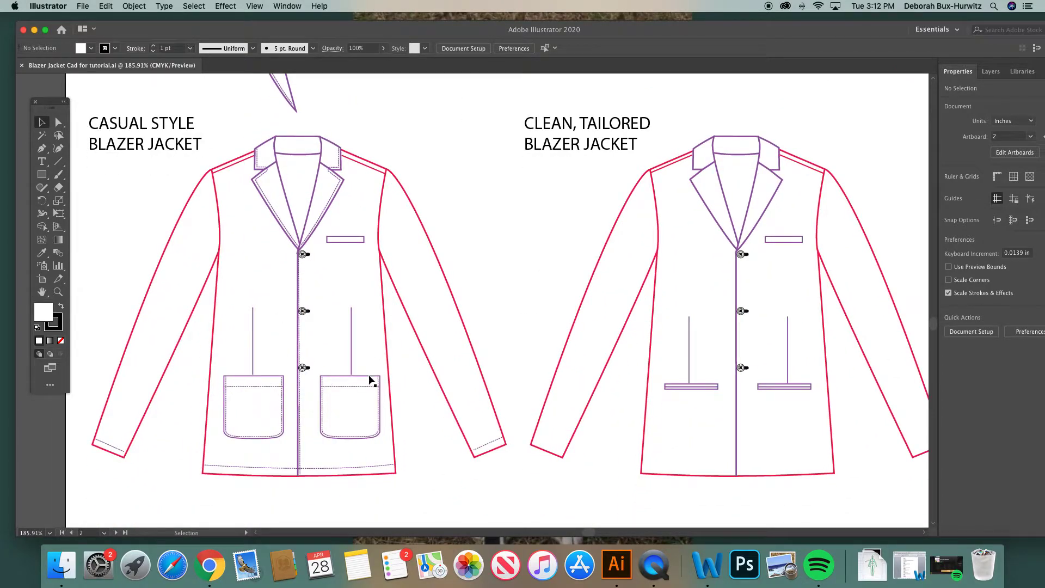
Examine the single welt, double welt, patch and flap pocket drawings below the two coloured blazer jackets.
{"action": "scroll", "coordinate": [370, 380], "scroll_direction": "down", "scroll_amount": 3}
{"action": "scroll", "coordinate": [369, 378], "scroll_direction": "right", "scroll_amount": 5}
{"action": "scroll", "coordinate": [368, 369], "scroll_direction": "down", "scroll_amount": 8}
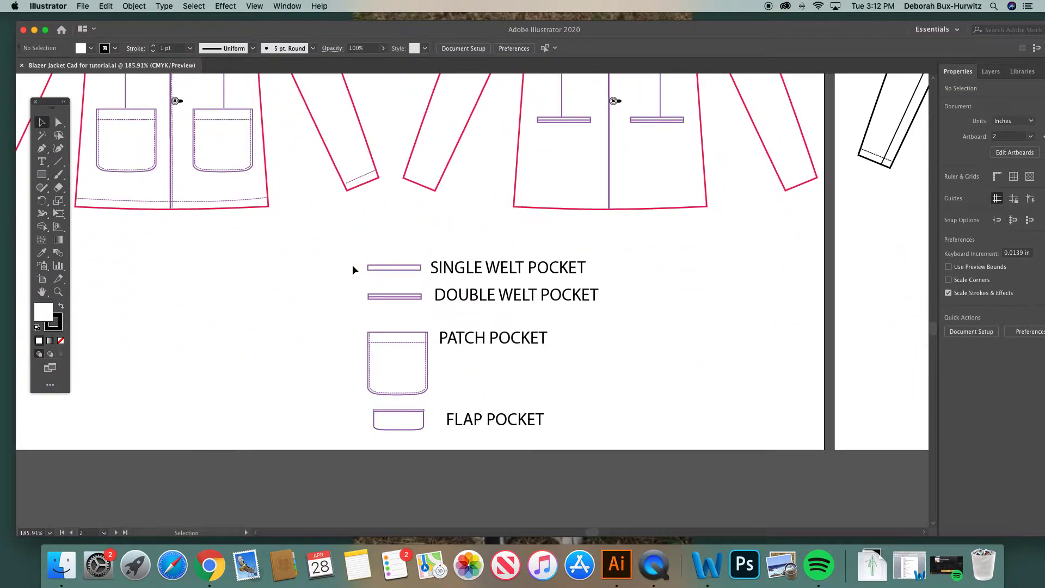
{"action": "scroll", "coordinate": [354, 269], "scroll_direction": "up", "scroll_amount": 2}
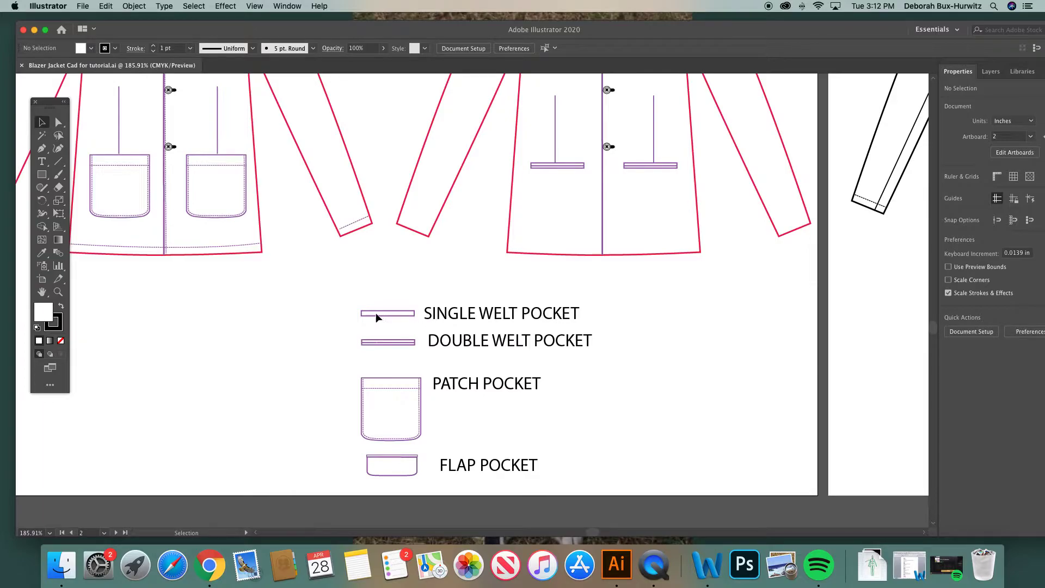
{"action": "scroll", "coordinate": [406, 314], "scroll_direction": "up", "scroll_amount": 1}
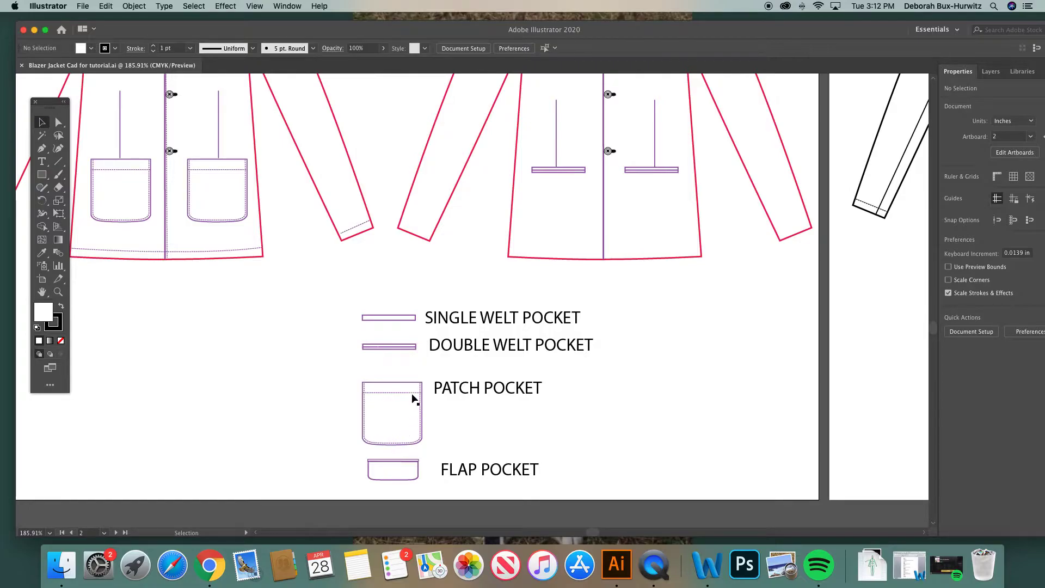
{"action": "scroll", "coordinate": [435, 416], "scroll_direction": "down", "scroll_amount": 2}
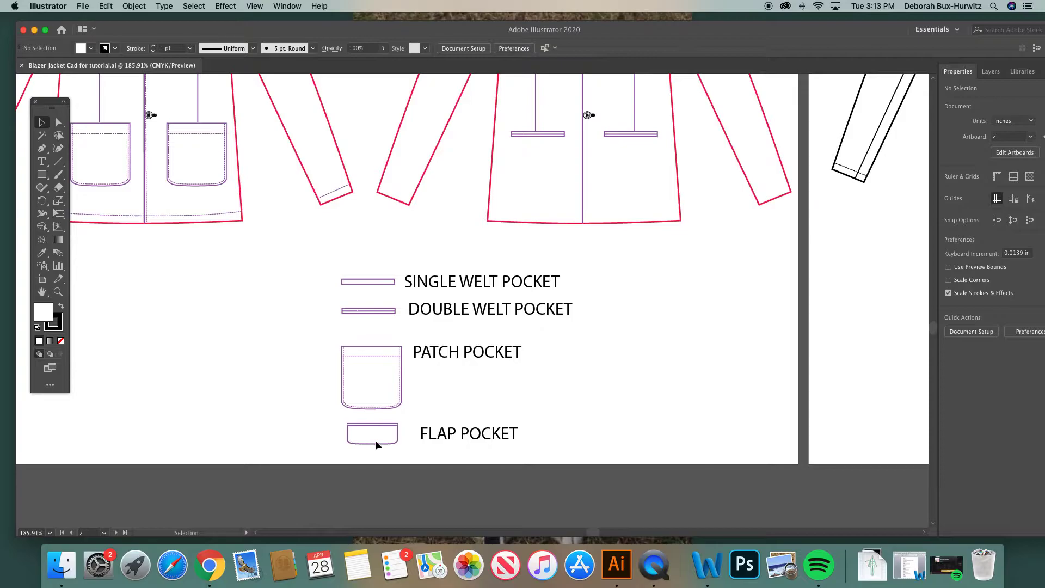
Review the half drawing and joined shape on the construction artboard, along with the croquis figure on the artboard above.
{"action": "scroll", "coordinate": [363, 351], "scroll_direction": "up", "scroll_amount": 3}
{"action": "scroll", "coordinate": [364, 351], "scroll_direction": "left", "scroll_amount": 1}
{"action": "key", "text": "super+1"}
{"action": "scroll", "coordinate": [367, 259], "scroll_direction": "up", "scroll_amount": 10}
{"action": "scroll", "coordinate": [368, 259], "scroll_direction": "right", "scroll_amount": 1}
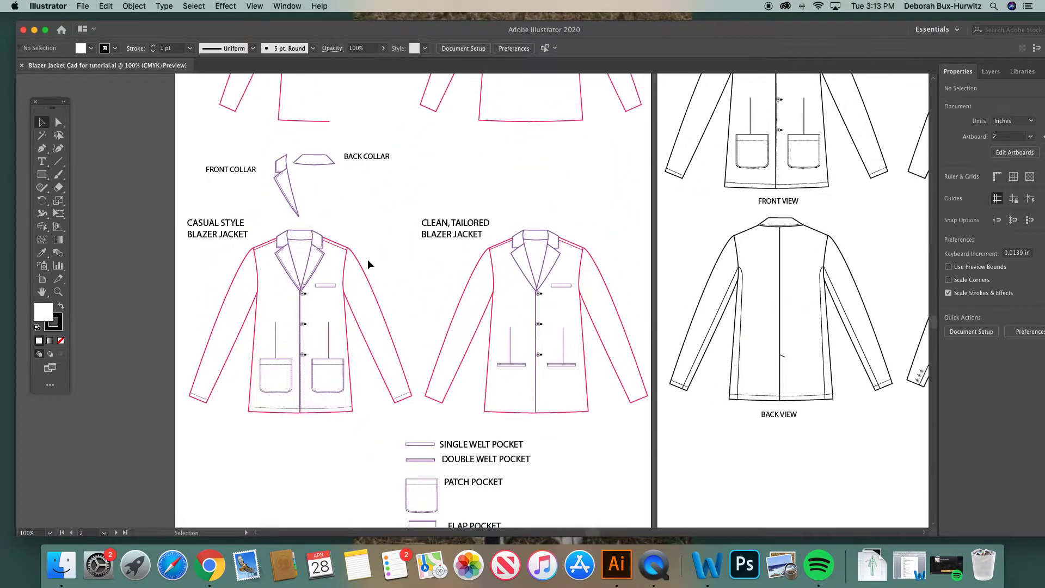
{"action": "scroll", "coordinate": [368, 259], "scroll_direction": "up", "scroll_amount": 2}
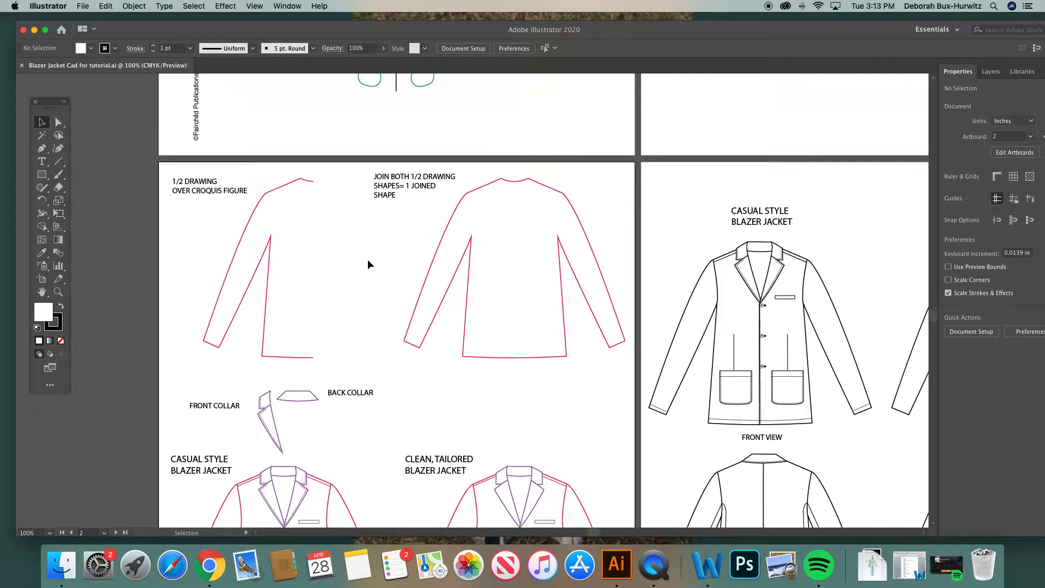
{"action": "key", "text": "super+minus"}
{"action": "scroll", "coordinate": [397, 236], "scroll_direction": "up", "scroll_amount": 5}
{"action": "scroll", "coordinate": [407, 229], "scroll_direction": "right", "scroll_amount": 3}
{"action": "scroll", "coordinate": [403, 230], "scroll_direction": "up", "scroll_amount": 3}
{"action": "scroll", "coordinate": [403, 230], "scroll_direction": "right", "scroll_amount": 1}
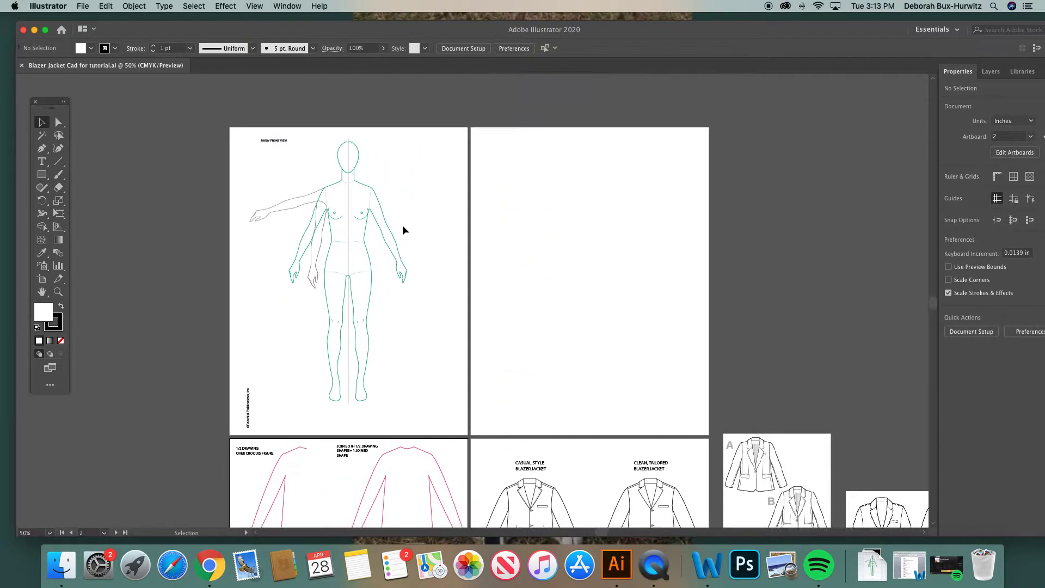
Select the grouped croquis figure, lock it in place and check that it can no longer be selected.
{"action": "left_click_drag", "start_coordinate": [226, 139], "coordinate": [440, 308]}
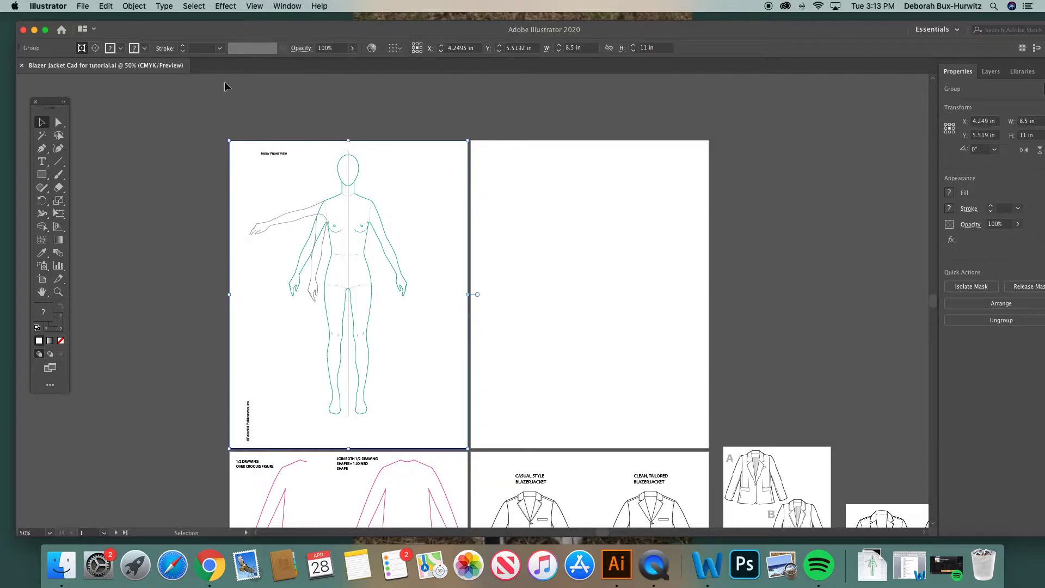
{"action": "left_click_drag", "start_coordinate": [215, 123], "coordinate": [419, 321]}
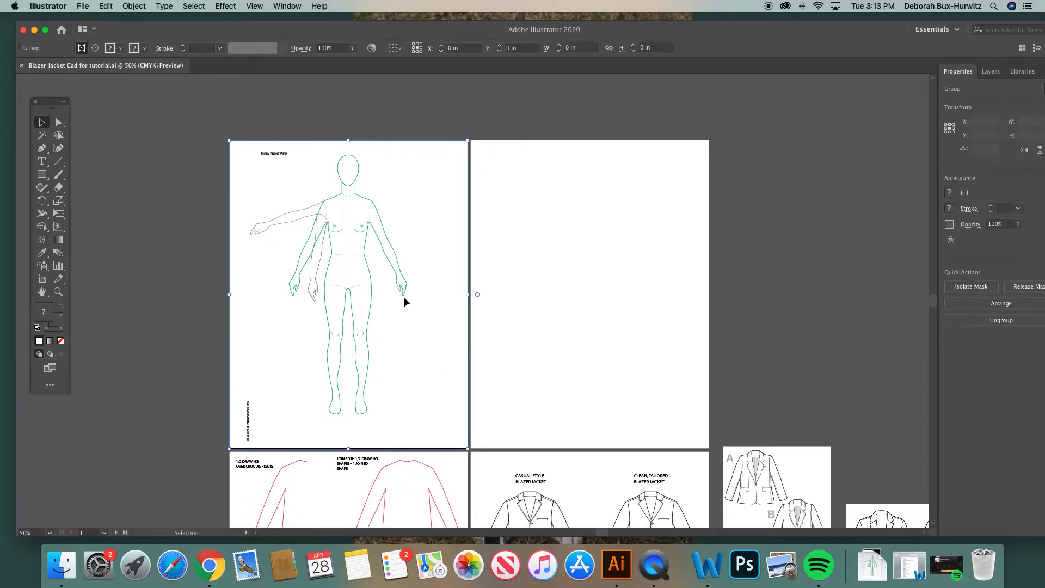
{"action": "left_click", "coordinate": [134, 6]}
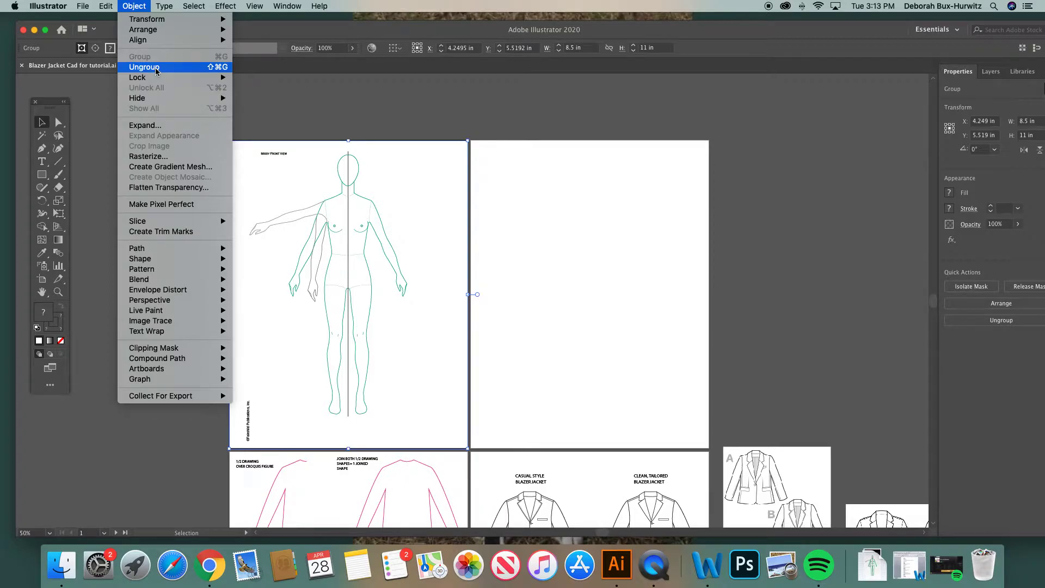
{"action": "mouse_move", "coordinate": [154, 96]}
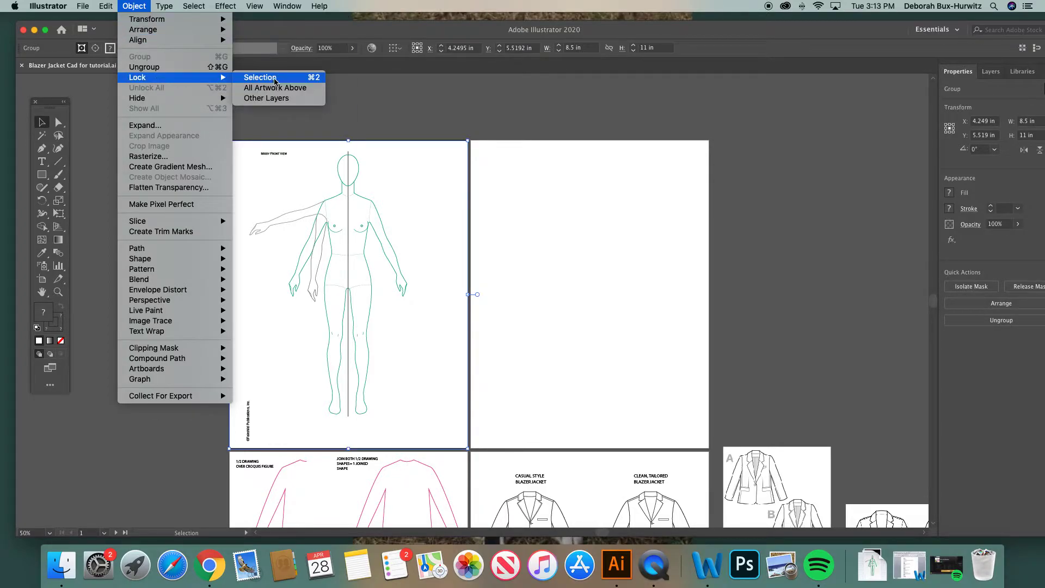
{"action": "left_click", "coordinate": [261, 78]}
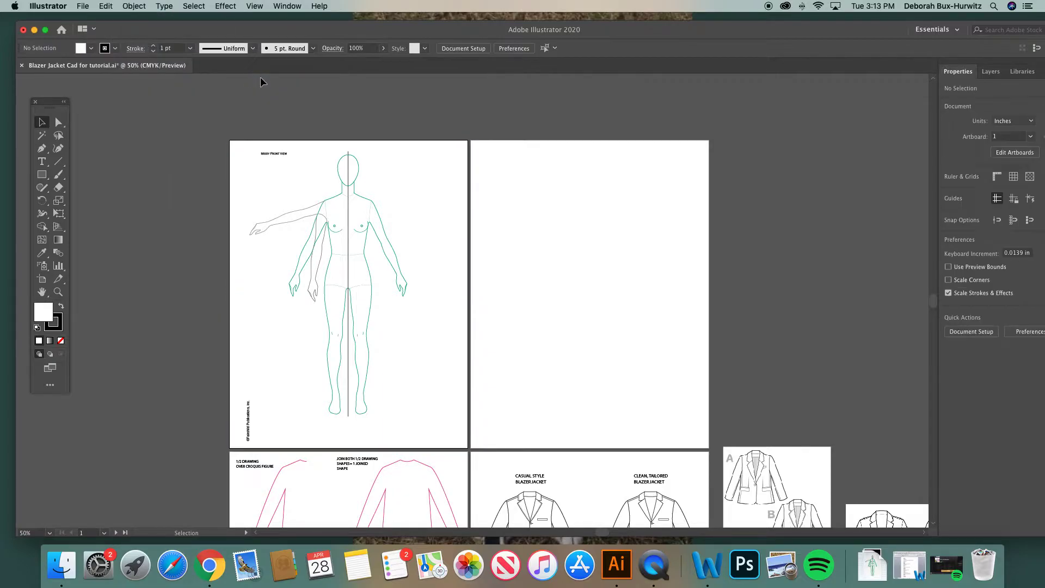
{"action": "left_click_drag", "start_coordinate": [235, 164], "coordinate": [373, 296]}
Copy the red half drawing from the construction artboard and paste it onto the blank artboard beside the croquis.
{"action": "scroll", "coordinate": [295, 237], "scroll_direction": "down", "scroll_amount": 3}
{"action": "scroll", "coordinate": [295, 237], "scroll_direction": "right", "scroll_amount": 2}
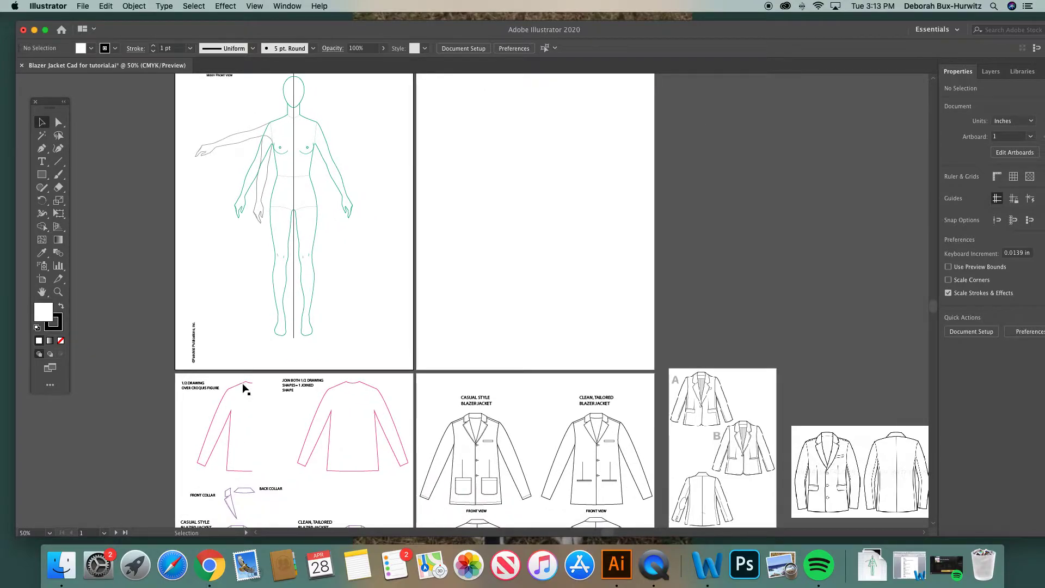
{"action": "scroll", "coordinate": [243, 388], "scroll_direction": "up", "scroll_amount": 2}
{"action": "scroll", "coordinate": [243, 388], "scroll_direction": "right", "scroll_amount": 1}
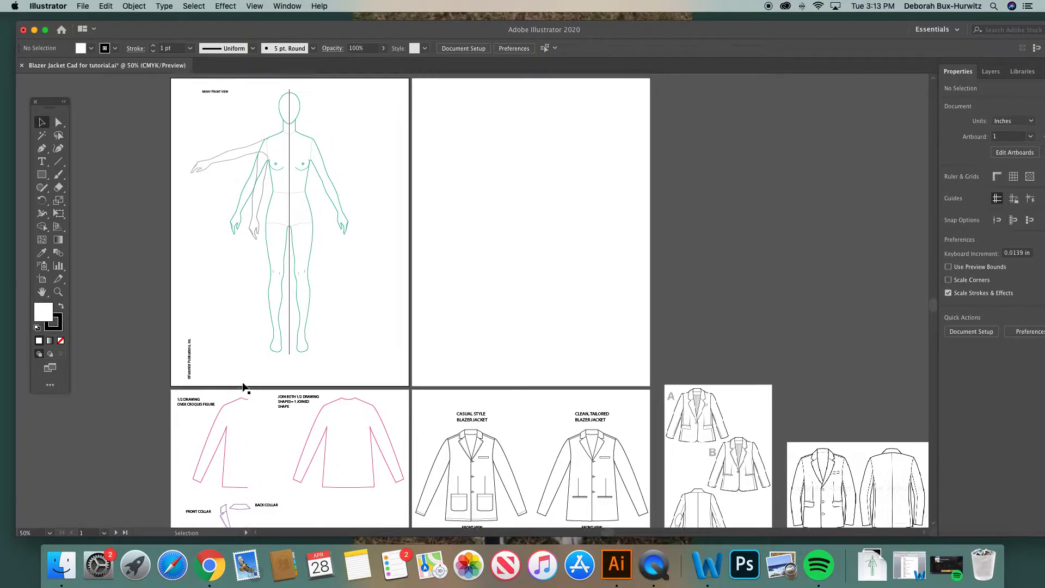
{"action": "left_click", "coordinate": [228, 434]}
{"action": "key", "text": "super+c"}
{"action": "key", "text": "super+v"}
{"action": "left_click", "coordinate": [528, 256]}
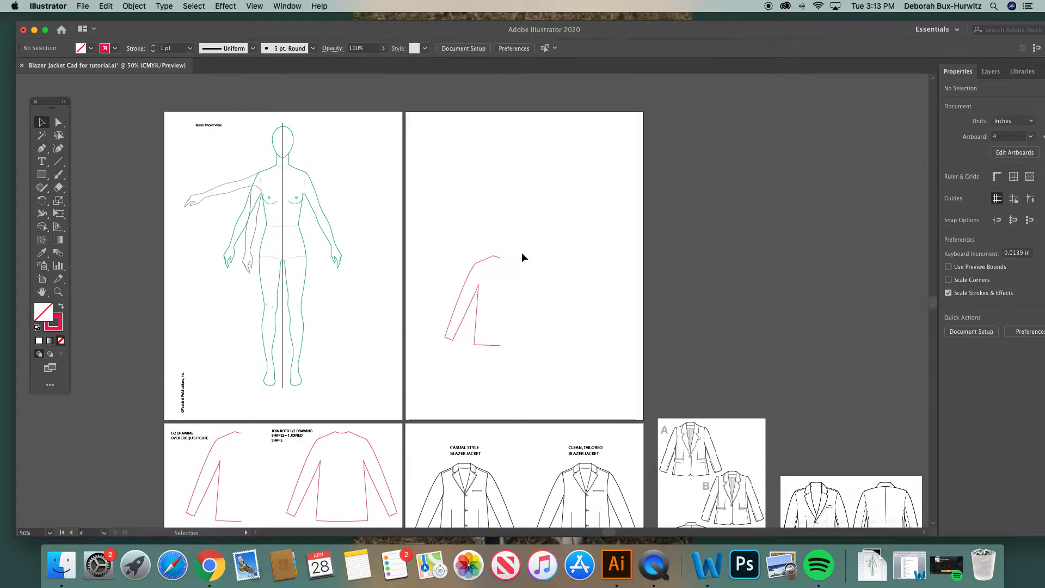
Move the pasted half drawing over the croquis and align its neckline and hem ends with the figure's centre line.
{"action": "left_click_drag", "start_coordinate": [483, 260], "coordinate": [409, 218]}
{"action": "left_click_drag", "start_coordinate": [481, 266], "coordinate": [397, 296]}
{"action": "left_click", "coordinate": [59, 291]}
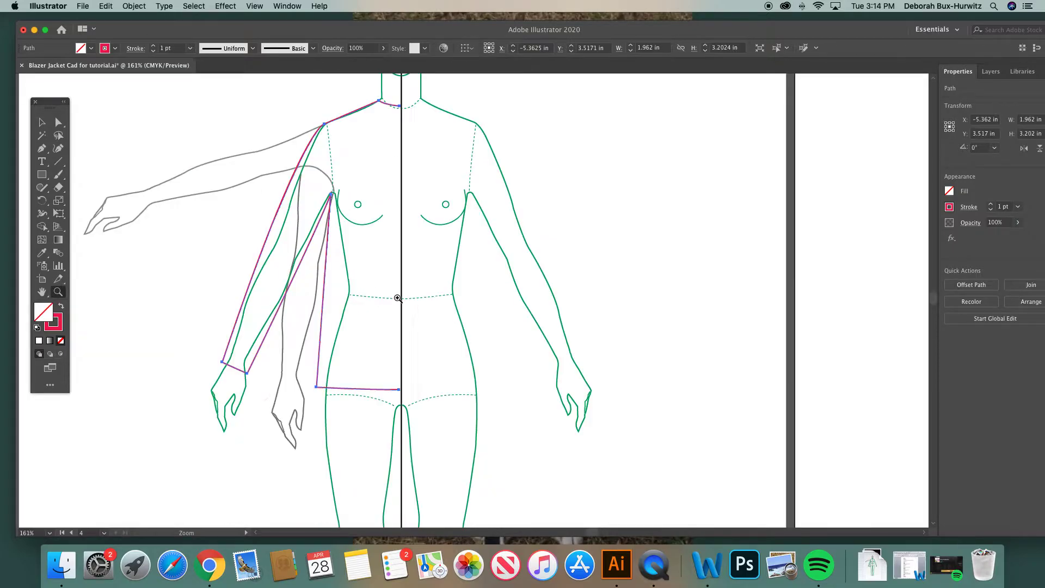
{"action": "left_click", "coordinate": [42, 122]}
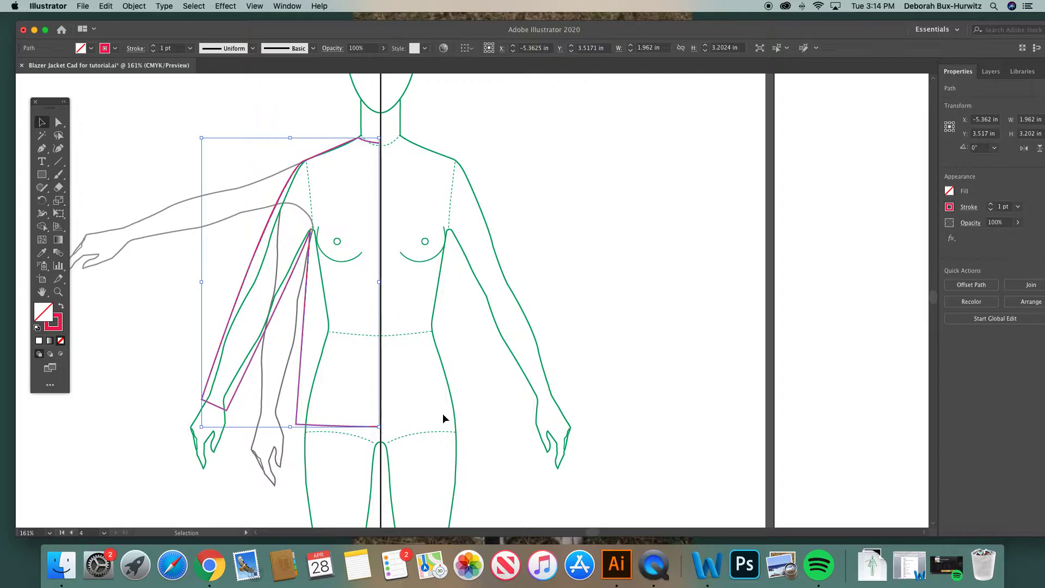
{"action": "left_click", "coordinate": [521, 371]}
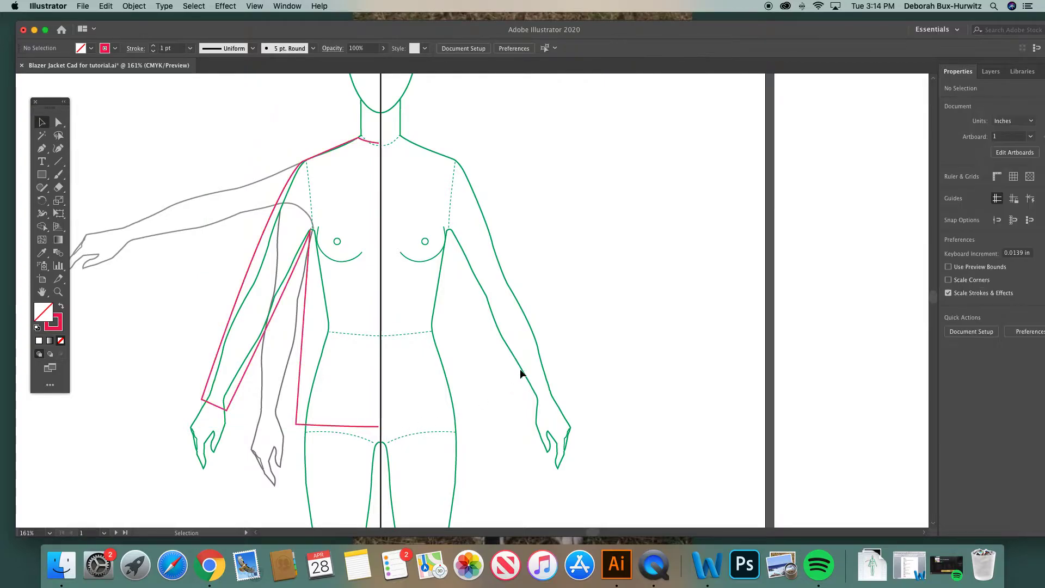
{"action": "left_click", "coordinate": [372, 426]}
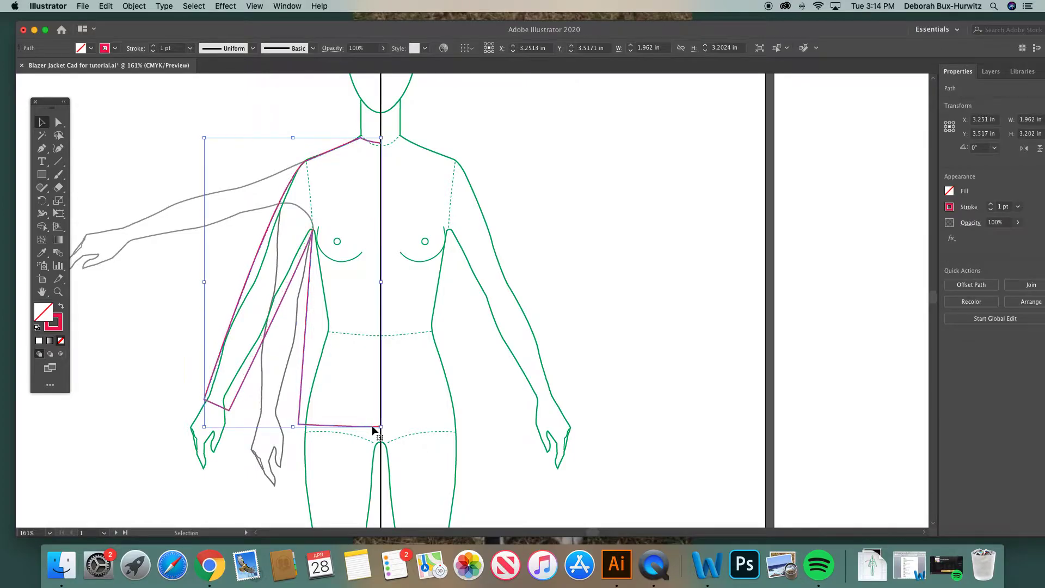
{"action": "left_click", "coordinate": [483, 403]}
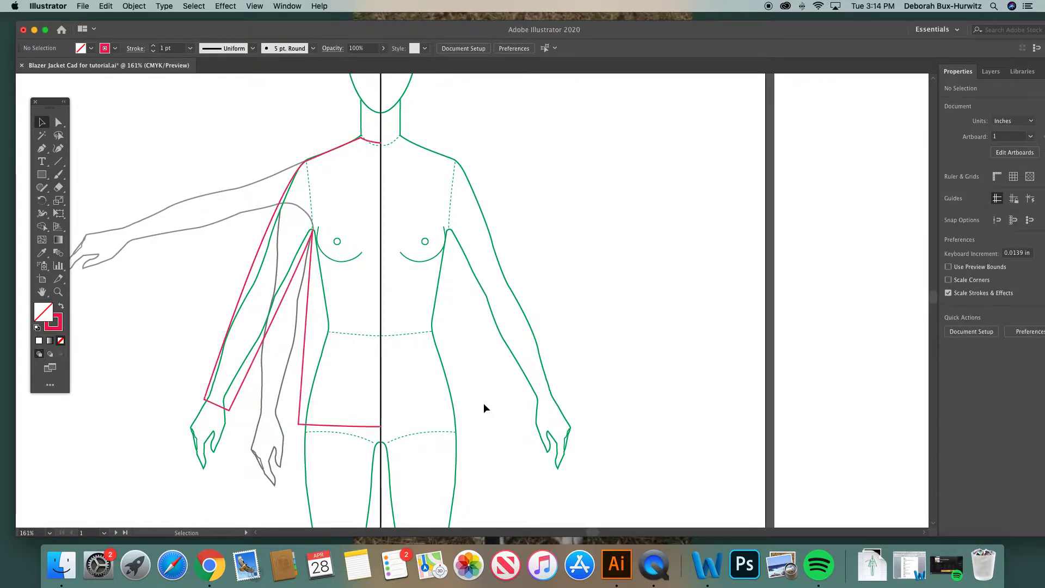
{"action": "left_click", "coordinate": [374, 146]}
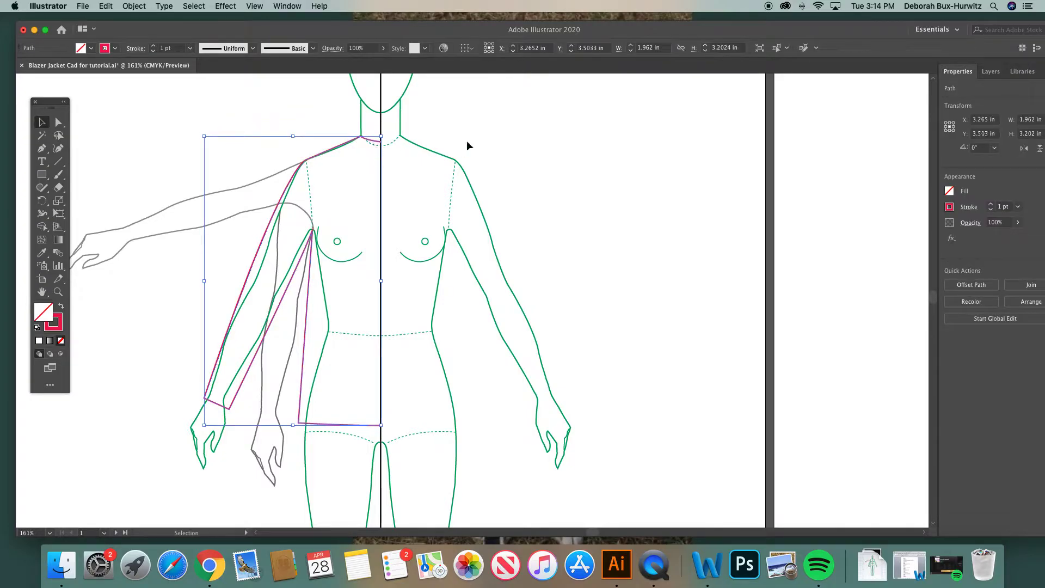
{"action": "left_click", "coordinate": [473, 170]}
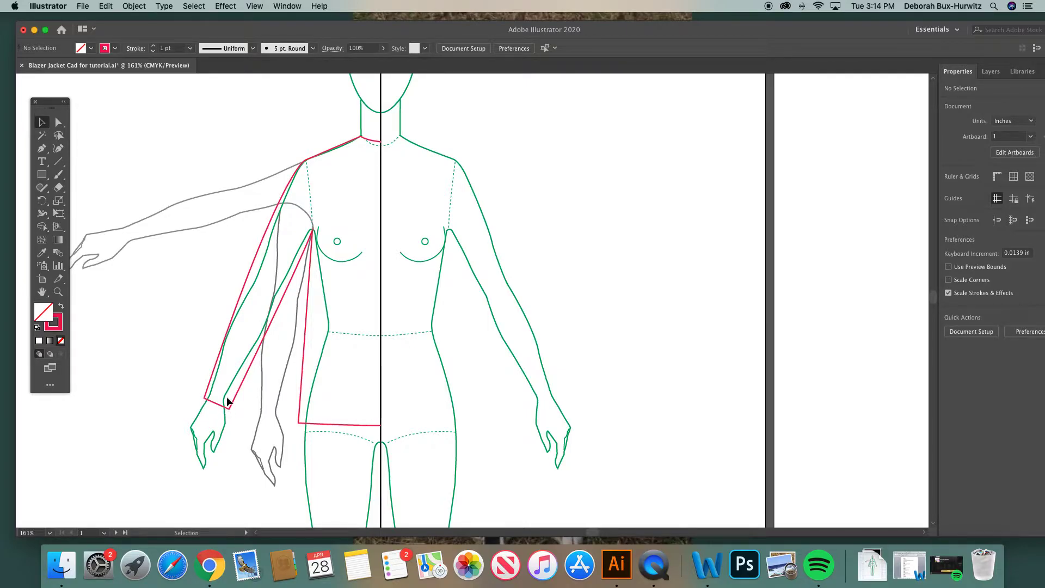
Move the half drawing off the croquis to the empty space beside the figure, keeping it level as a reference.
{"action": "scroll", "coordinate": [305, 303], "scroll_direction": "right", "scroll_amount": 2}
{"action": "scroll", "coordinate": [305, 302], "scroll_direction": "up", "scroll_amount": 1}
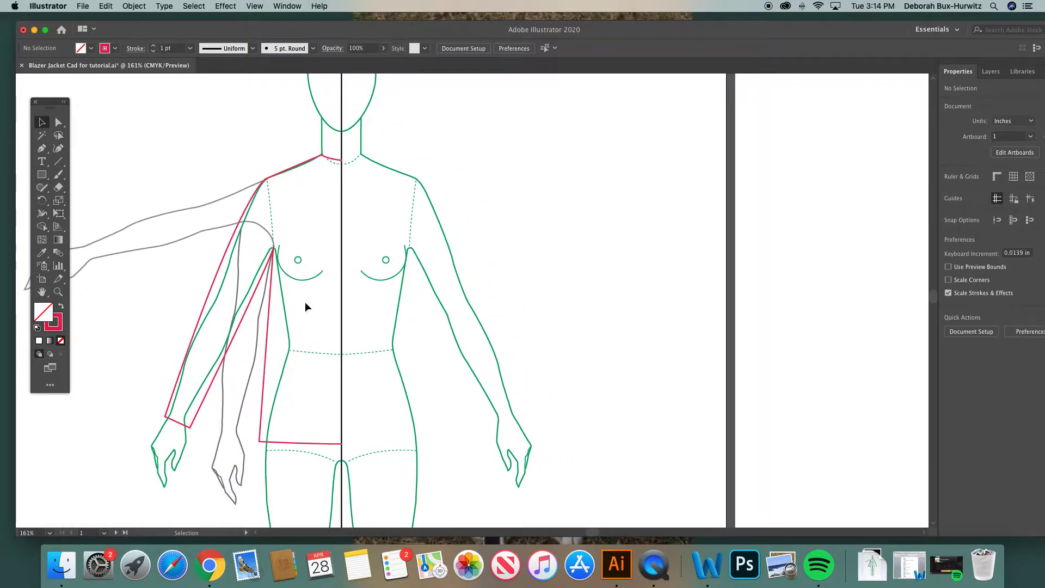
{"action": "left_click", "coordinate": [273, 257]}
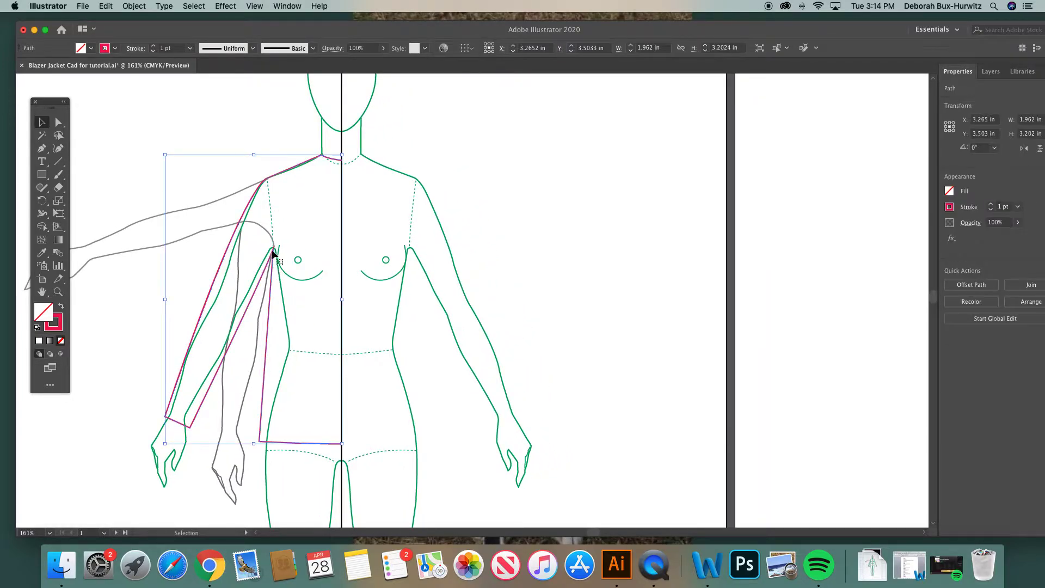
{"action": "left_click_drag", "start_coordinate": [273, 254], "coordinate": [675, 256]}
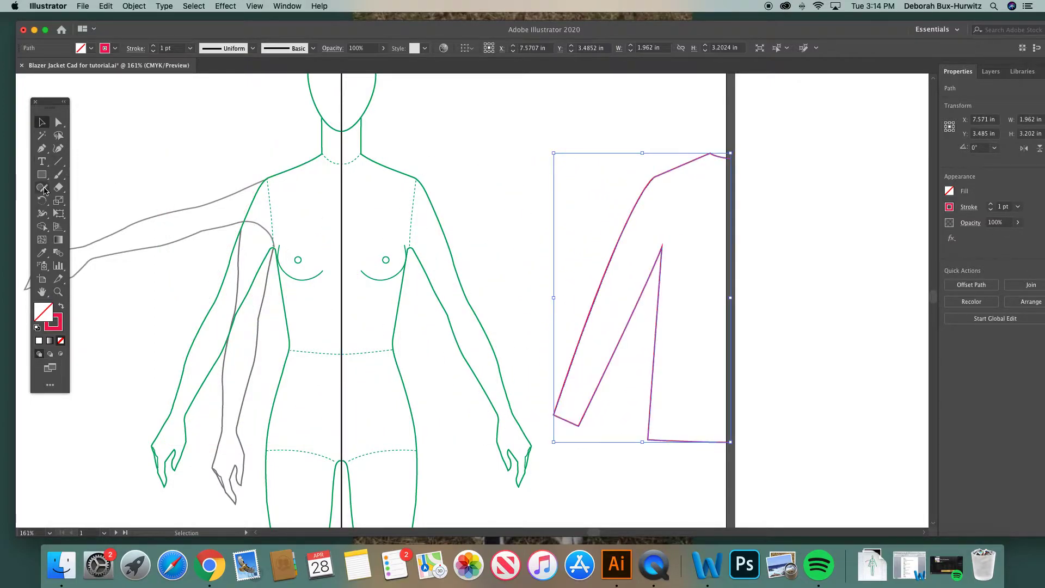
Draw a short red neckline path without fill from the croquis centre line to the neck point using the Pen tool.
{"action": "left_click", "coordinate": [41, 148]}
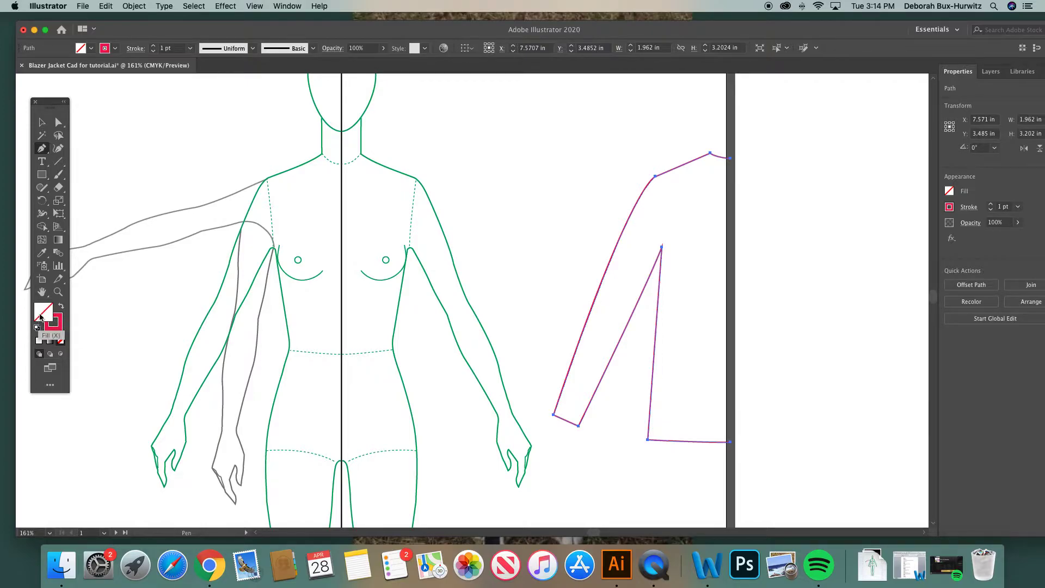
{"action": "left_click", "coordinate": [342, 159]}
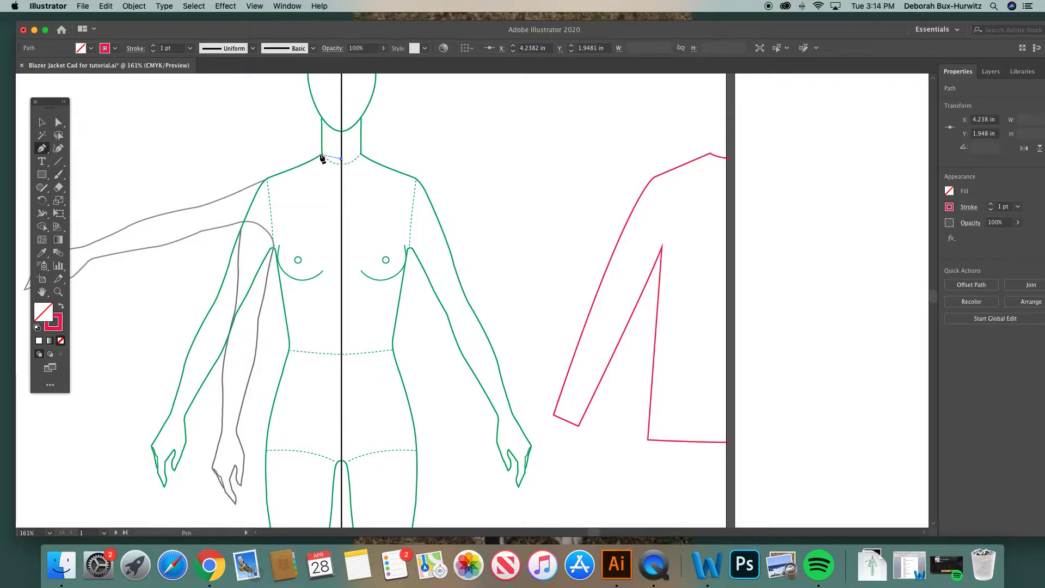
{"action": "left_click", "coordinate": [321, 156]}
{"action": "left_click_drag", "start_coordinate": [321, 155], "coordinate": [301, 148]}
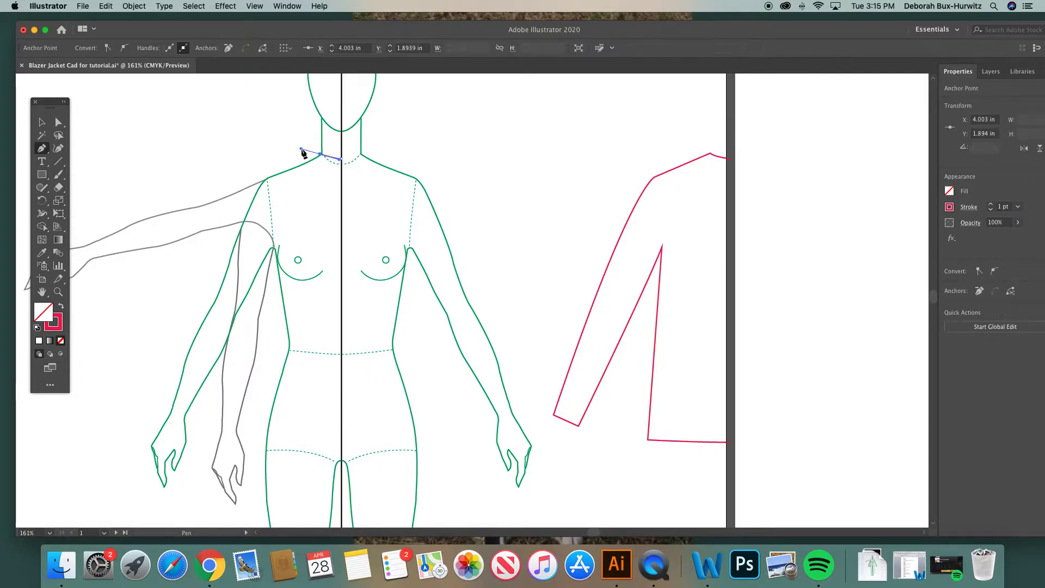
{"action": "left_click", "coordinate": [62, 124]}
{"action": "left_click", "coordinate": [195, 124]}
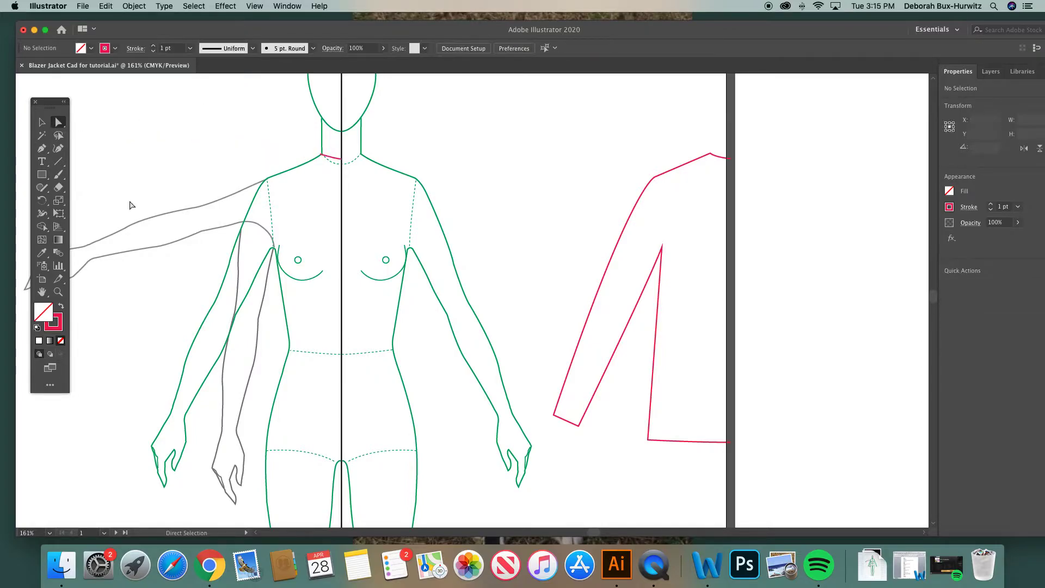
Adjust the centre-front end anchor of the red neckline path so it sits on the croquis centre line, comparing it with the reference drawing.
{"action": "left_click", "coordinate": [59, 292]}
{"action": "left_click_drag", "start_coordinate": [191, 129], "coordinate": [473, 403]}
{"action": "left_click", "coordinate": [59, 122]}
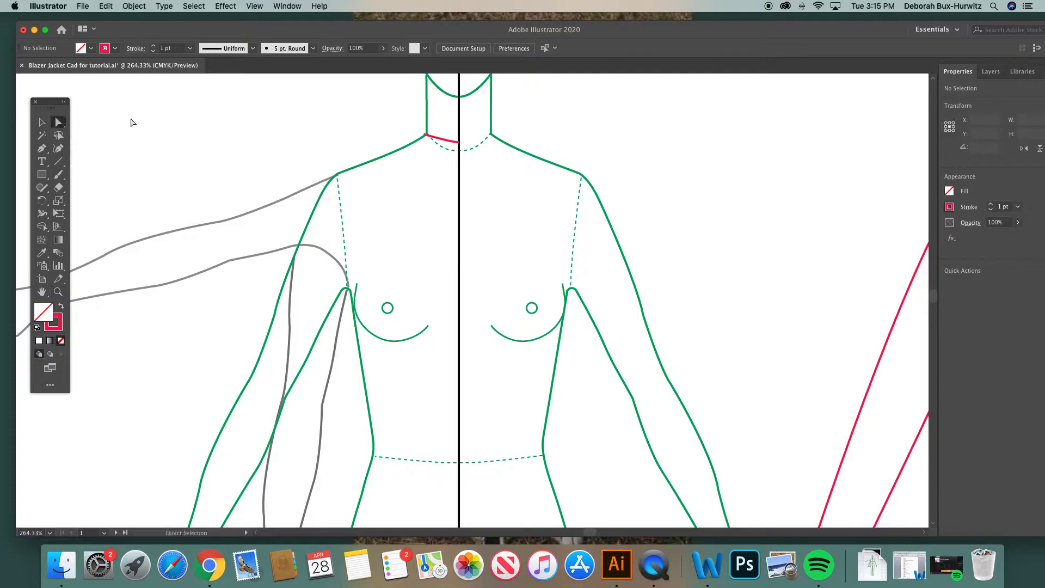
{"action": "left_click", "coordinate": [459, 142]}
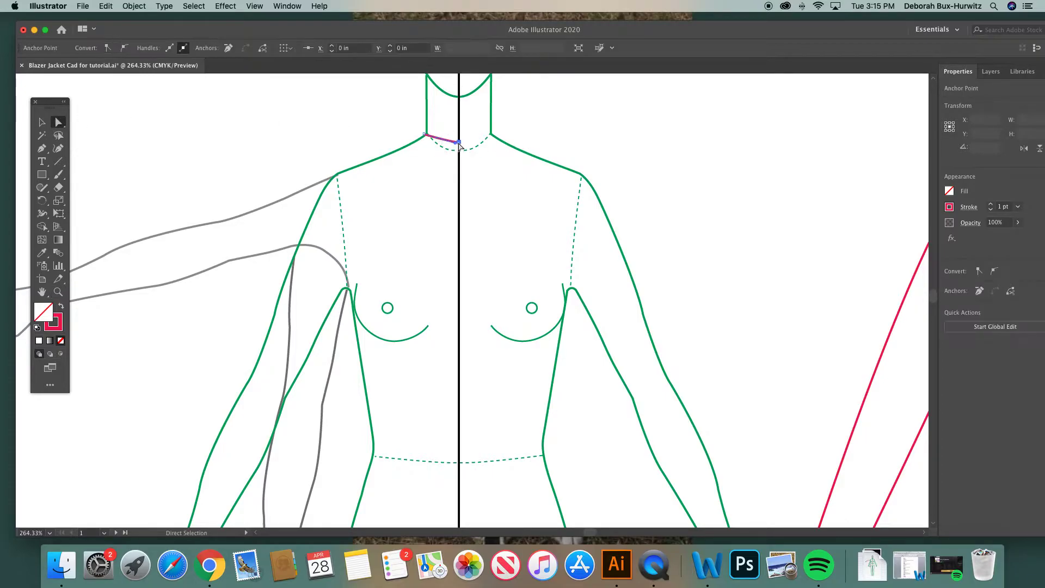
{"action": "left_click_drag", "start_coordinate": [459, 142], "coordinate": [460, 141]}
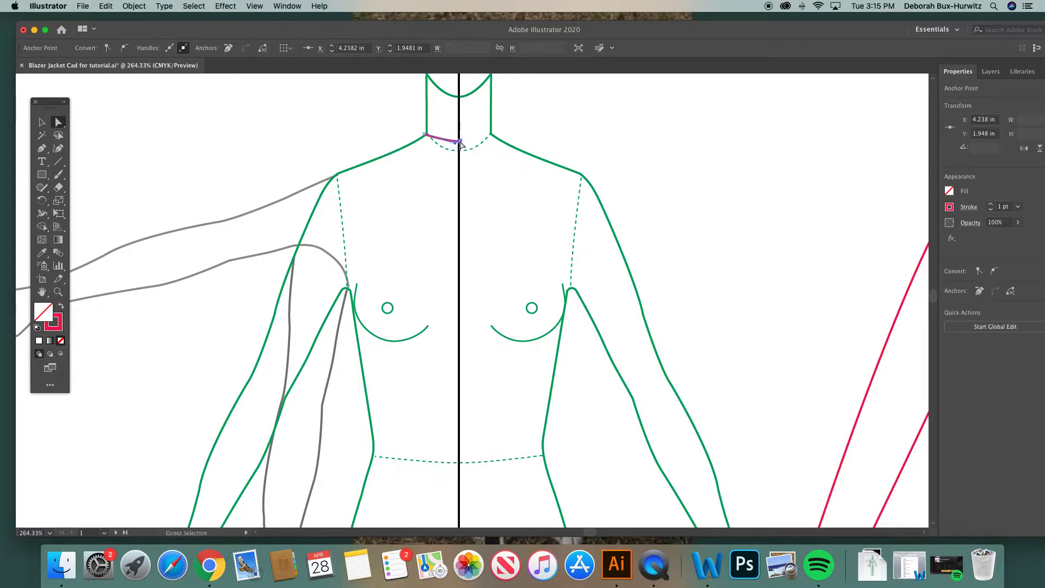
{"action": "scroll", "coordinate": [631, 202], "scroll_direction": "right", "scroll_amount": 5}
{"action": "scroll", "coordinate": [632, 202], "scroll_direction": "right", "scroll_amount": 2}
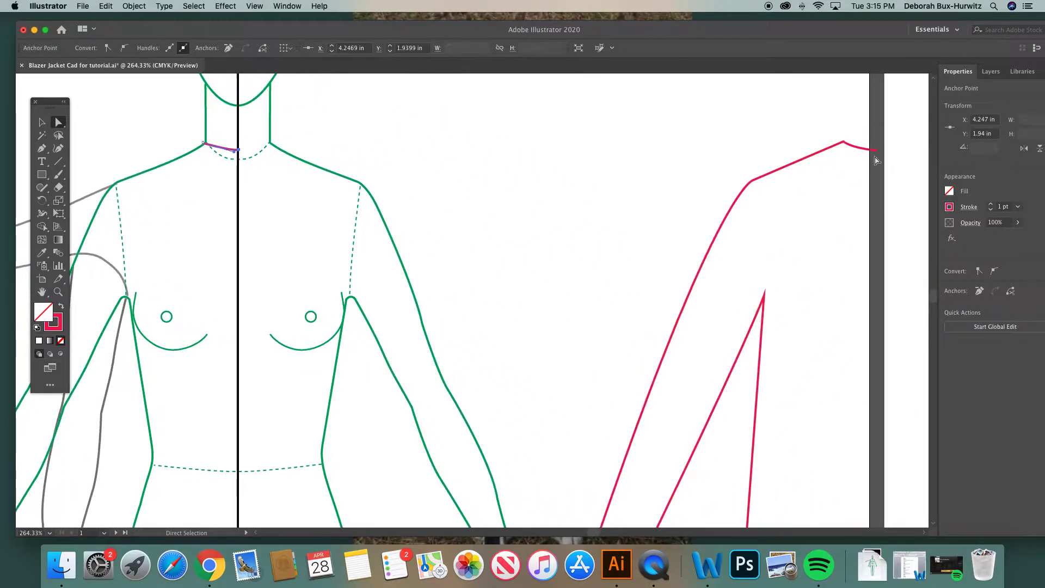
{"action": "scroll", "coordinate": [397, 186], "scroll_direction": "left", "scroll_amount": 5}
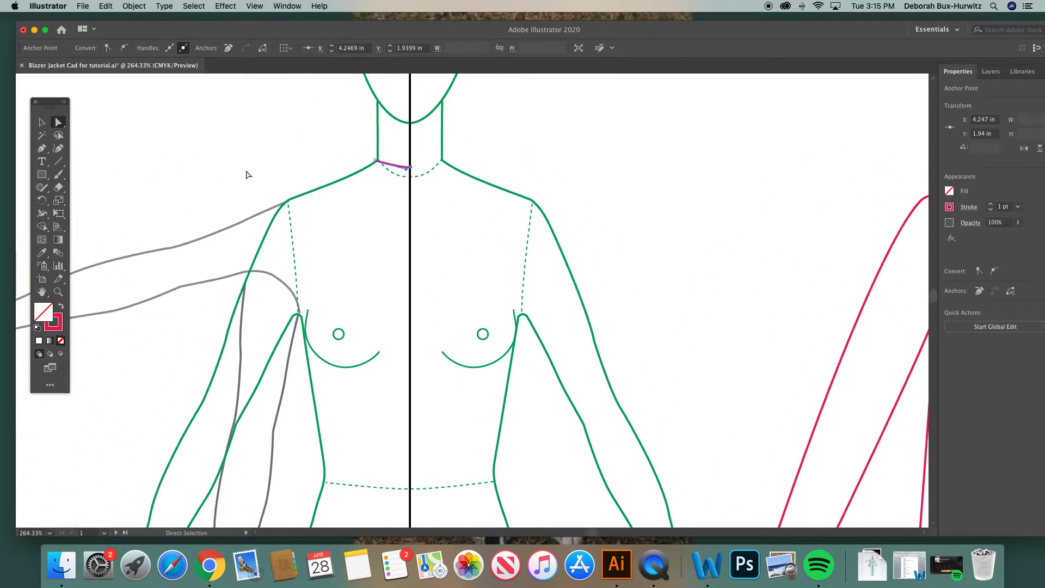
Nudge the neckline's outer anchor onto the croquis neck point and extend the path straight to the shoulder point with the Pen tool.
{"action": "left_click", "coordinate": [44, 149]}
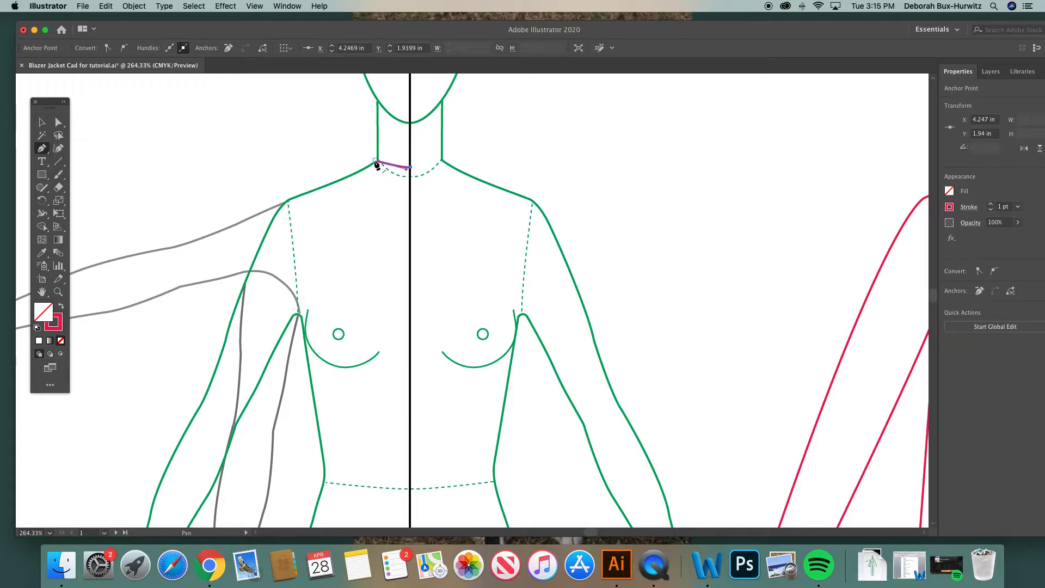
{"action": "left_click", "coordinate": [58, 122]}
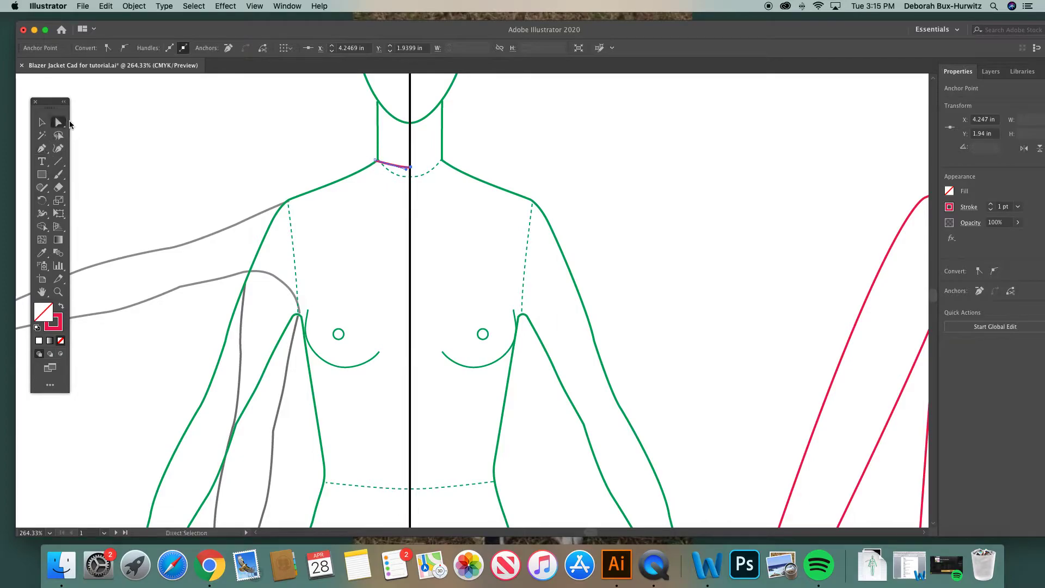
{"action": "left_click", "coordinate": [375, 163]}
{"action": "left_click_drag", "start_coordinate": [374, 160], "coordinate": [376, 159]}
{"action": "left_click", "coordinate": [42, 148]}
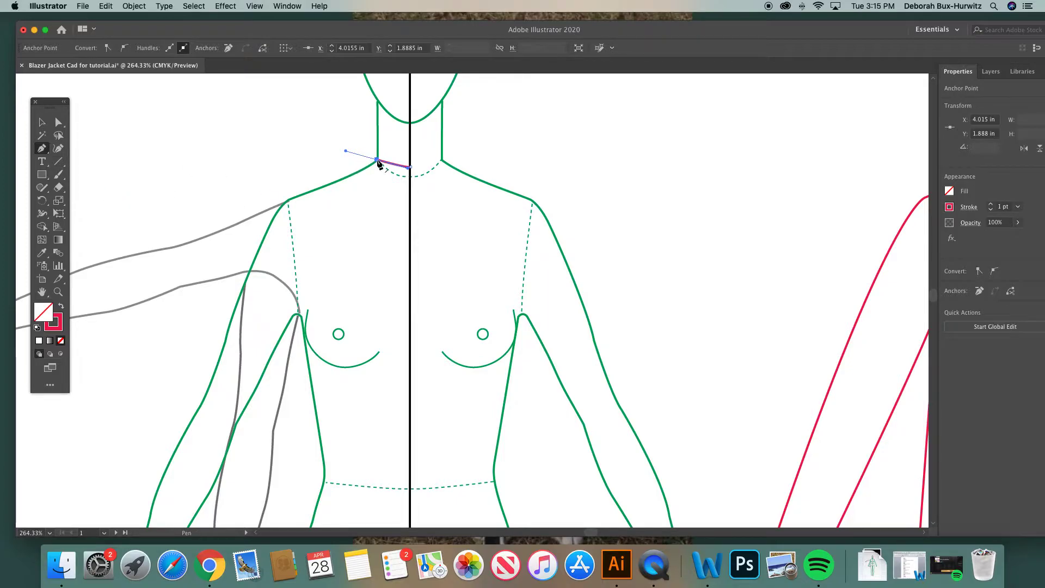
{"action": "left_click", "coordinate": [288, 200]}
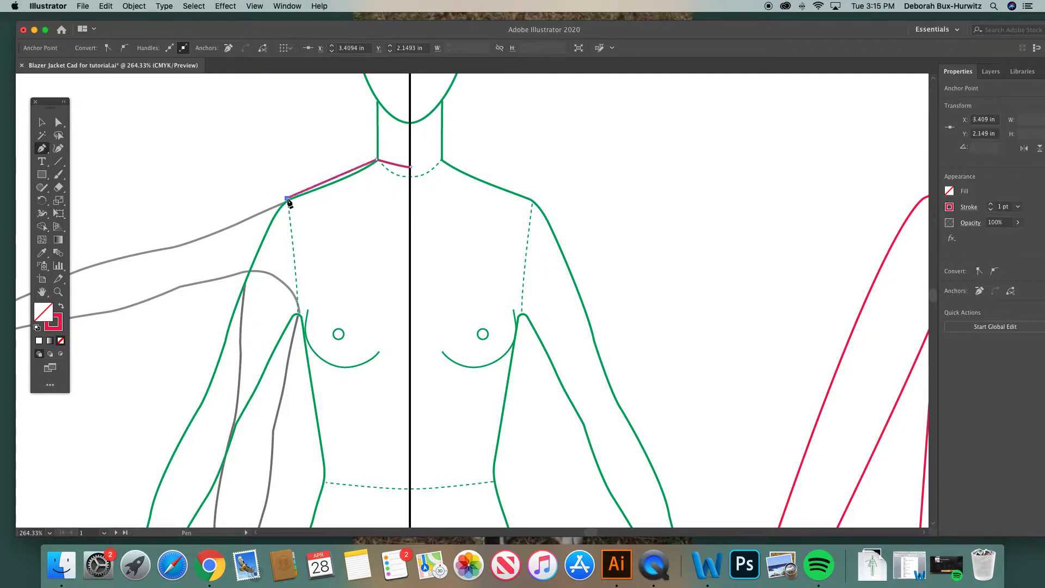
Continue the path from the shoulder point with one curved outer sleeve line down to the outside of the wrist, and end the path there.
{"action": "scroll", "coordinate": [289, 202], "scroll_direction": "down", "scroll_amount": 5}
{"action": "scroll", "coordinate": [289, 202], "scroll_direction": "left", "scroll_amount": 2}
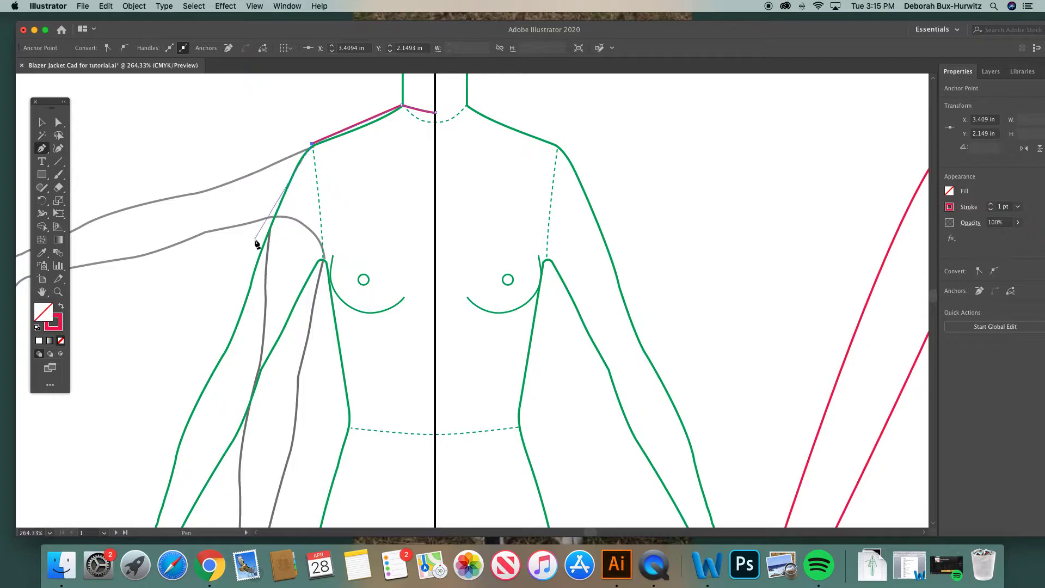
{"action": "key", "text": "super+minus"}
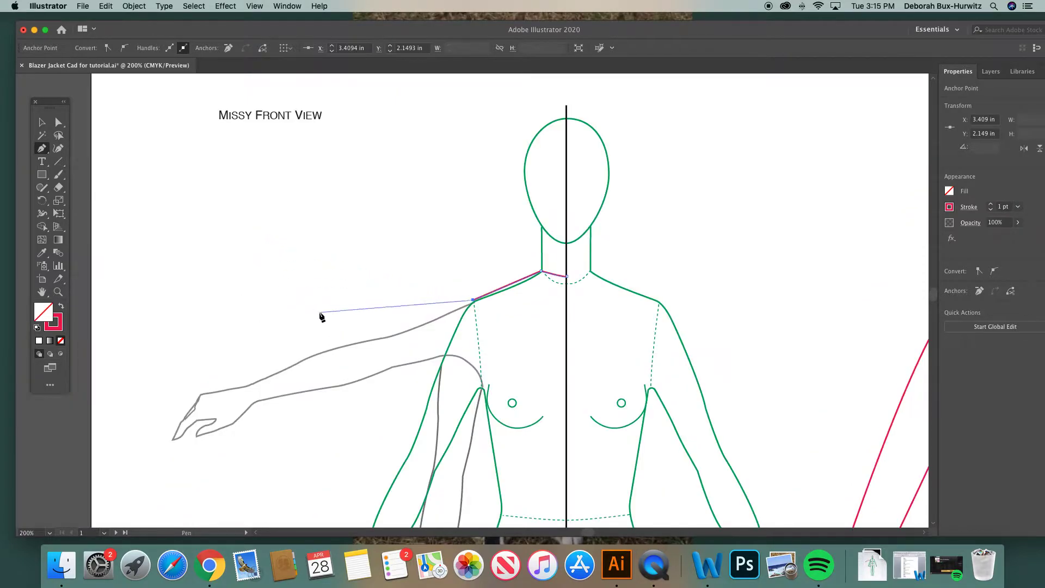
{"action": "scroll", "coordinate": [322, 317], "scroll_direction": "down", "scroll_amount": 10}
{"action": "scroll", "coordinate": [322, 317], "scroll_direction": "right", "scroll_amount": 3}
{"action": "scroll", "coordinate": [320, 315], "scroll_direction": "down", "scroll_amount": 2}
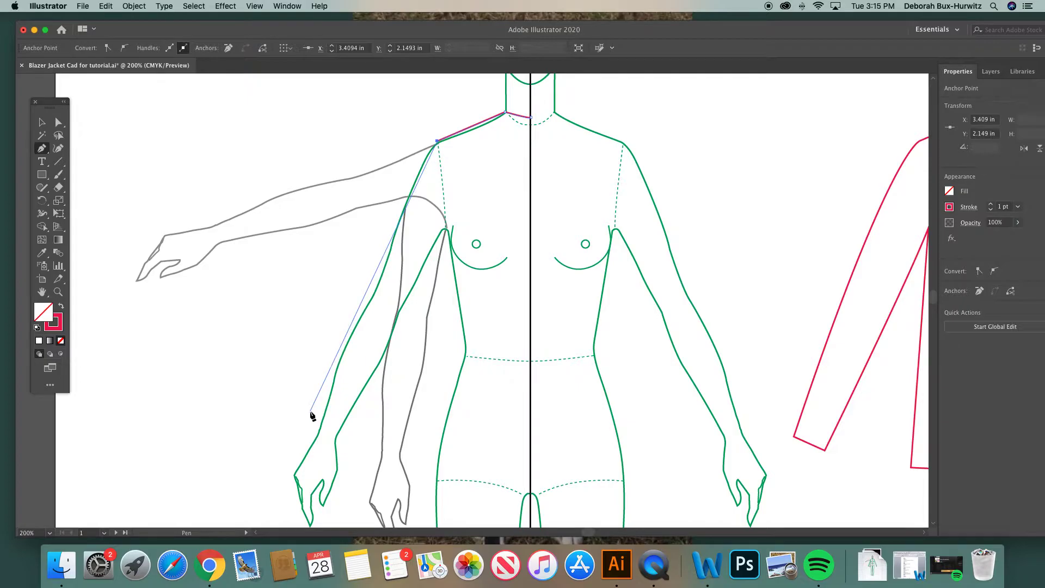
{"action": "scroll", "coordinate": [311, 416], "scroll_direction": "down", "scroll_amount": 2}
{"action": "scroll", "coordinate": [311, 415], "scroll_direction": "right", "scroll_amount": 3}
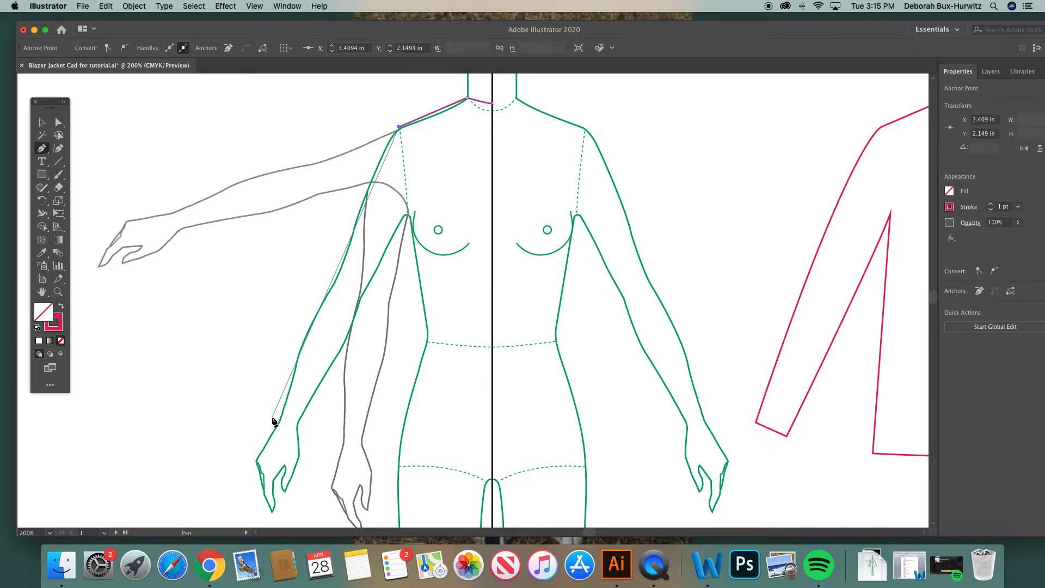
{"action": "scroll", "coordinate": [272, 421], "scroll_direction": "down", "scroll_amount": 3, "text": "alt"}
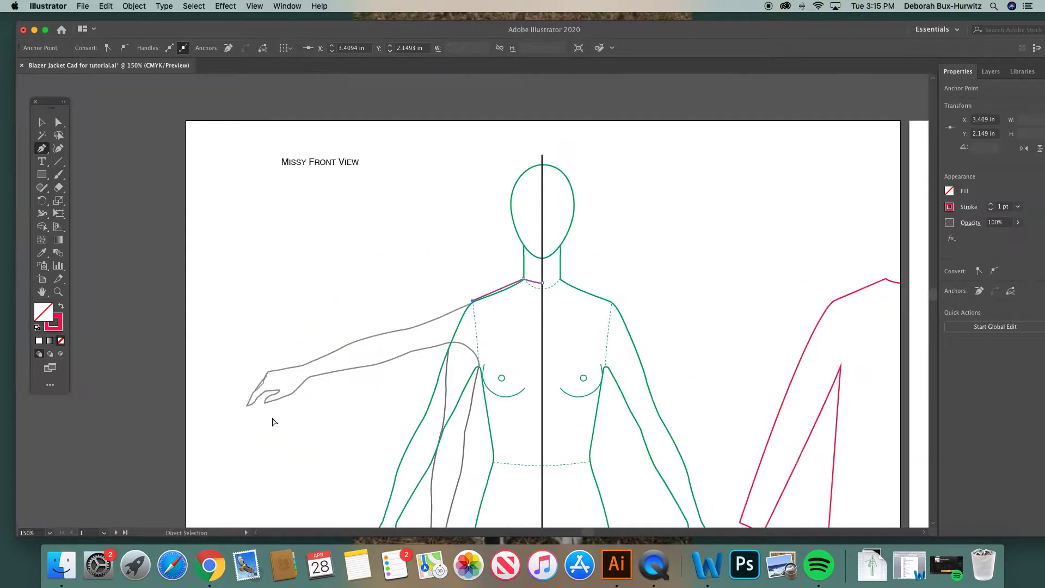
{"action": "scroll", "coordinate": [272, 421], "scroll_direction": "up", "scroll_amount": 2, "text": "alt"}
{"action": "scroll", "coordinate": [273, 423], "scroll_direction": "down", "scroll_amount": 2, "text": "alt"}
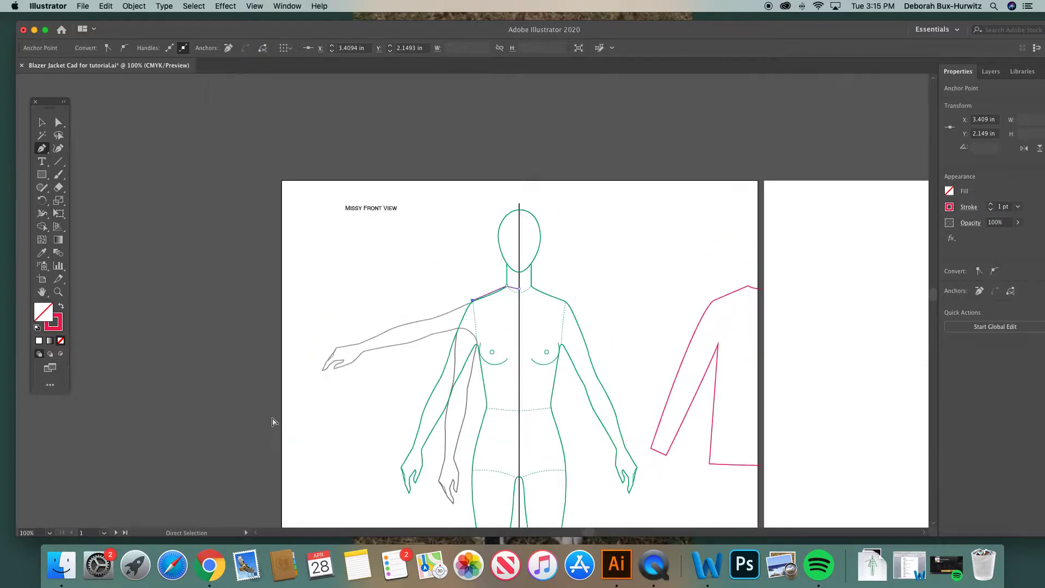
{"action": "scroll", "coordinate": [422, 355], "scroll_direction": "right", "scroll_amount": 5}
{"action": "scroll", "coordinate": [422, 355], "scroll_direction": "down", "scroll_amount": 1}
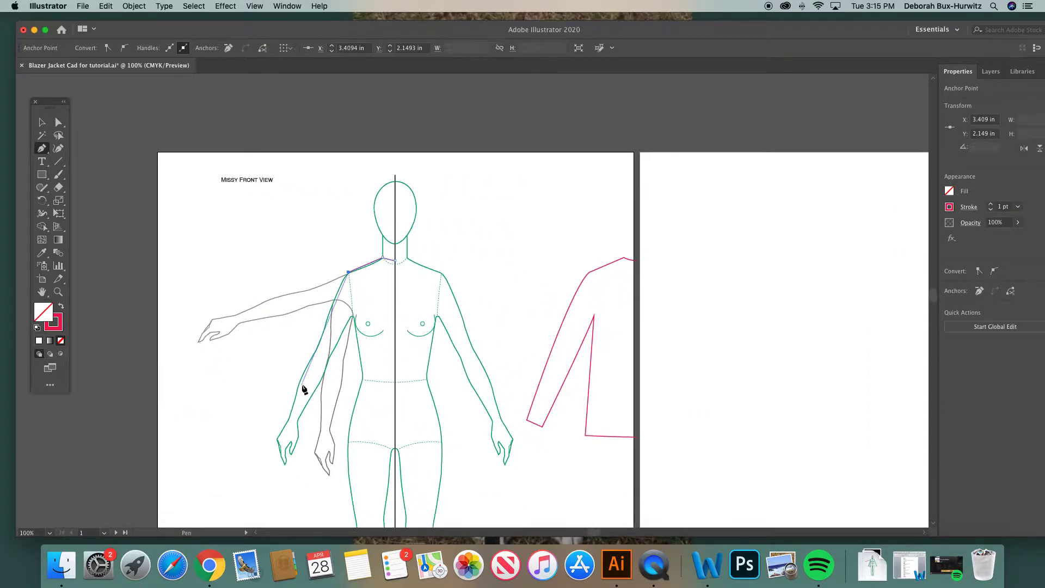
{"action": "scroll", "coordinate": [302, 389], "scroll_direction": "right", "scroll_amount": 4}
{"action": "scroll", "coordinate": [302, 389], "scroll_direction": "down", "scroll_amount": 1}
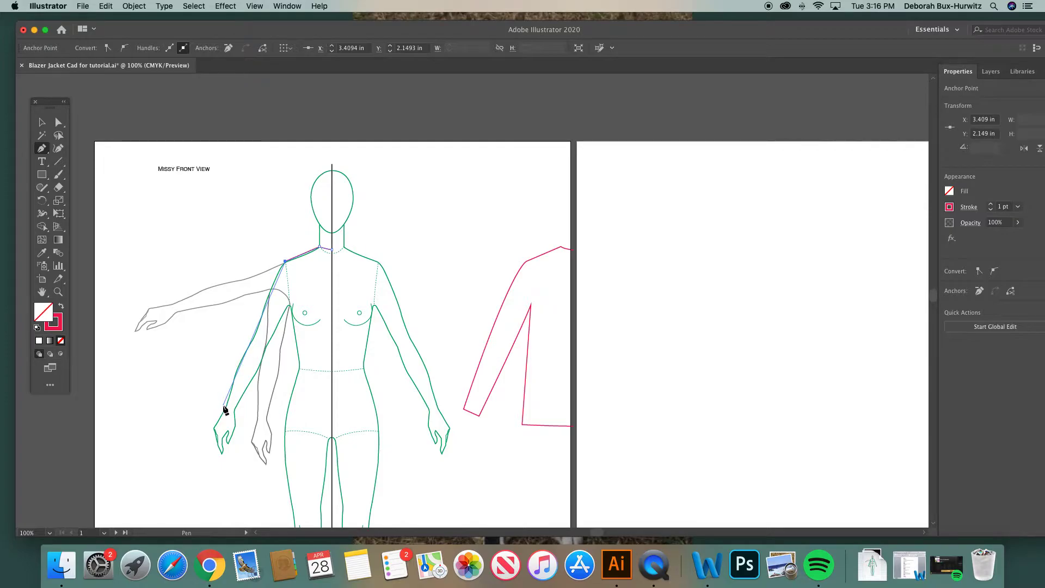
{"action": "left_click_drag", "start_coordinate": [224, 406], "coordinate": [197, 499]}
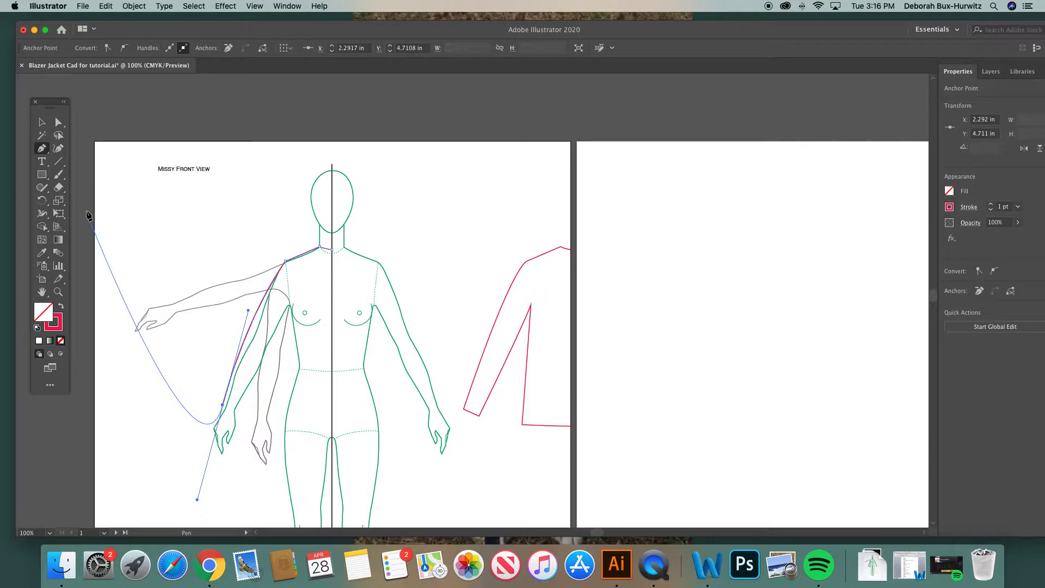
{"action": "left_click", "coordinate": [58, 122]}
{"action": "left_click", "coordinate": [196, 263]}
Reshape the outer sleeve curve by extending its wrist handle up toward the shoulder, and shift the wrist anchor slightly outward.
{"action": "left_click", "coordinate": [59, 292]}
{"action": "left_click_drag", "start_coordinate": [206, 231], "coordinate": [492, 447]}
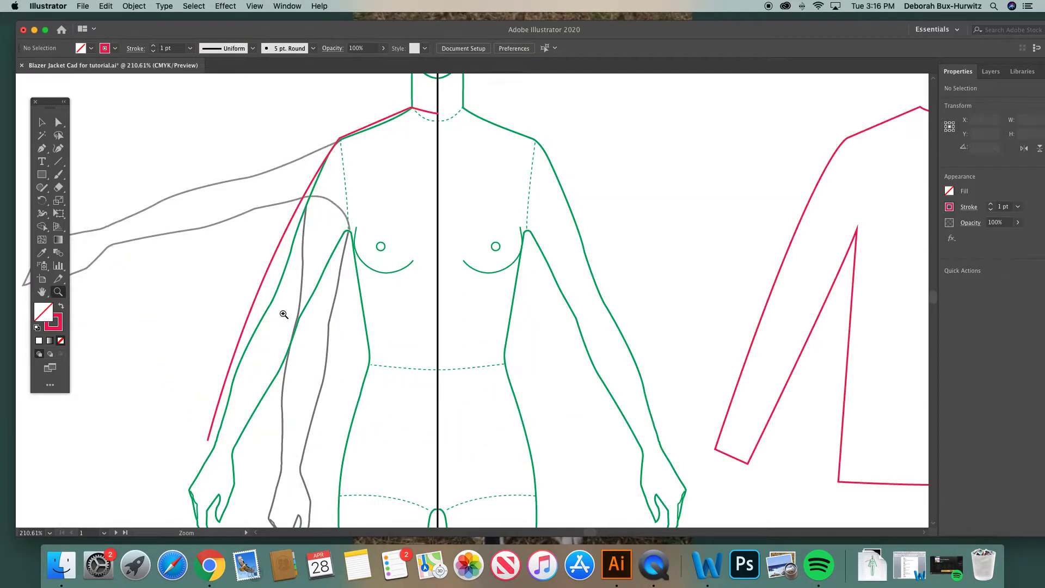
{"action": "key", "text": "a"}
{"action": "left_click", "coordinate": [302, 201]}
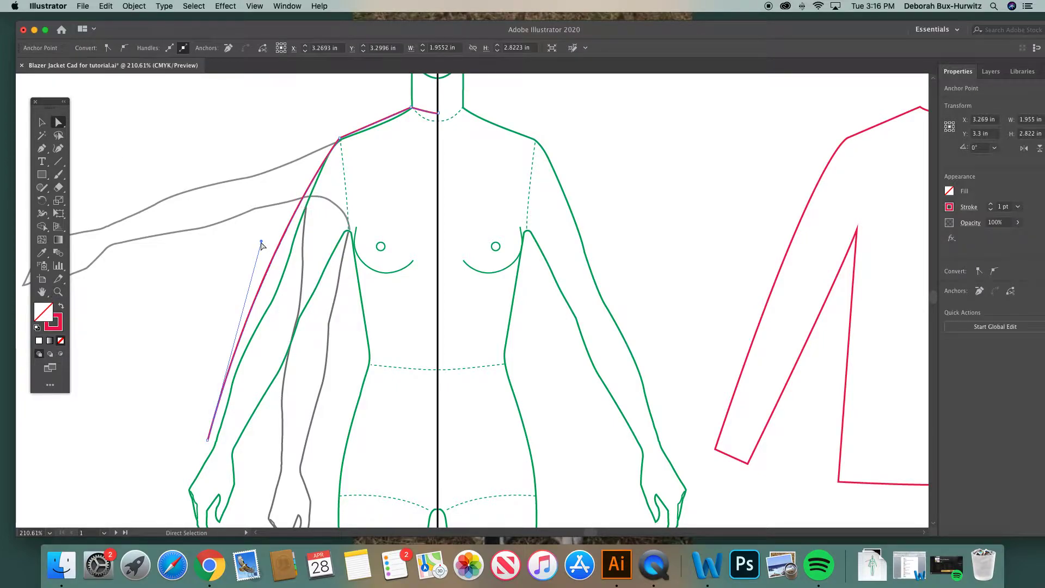
{"action": "left_click_drag", "start_coordinate": [262, 242], "coordinate": [307, 147]}
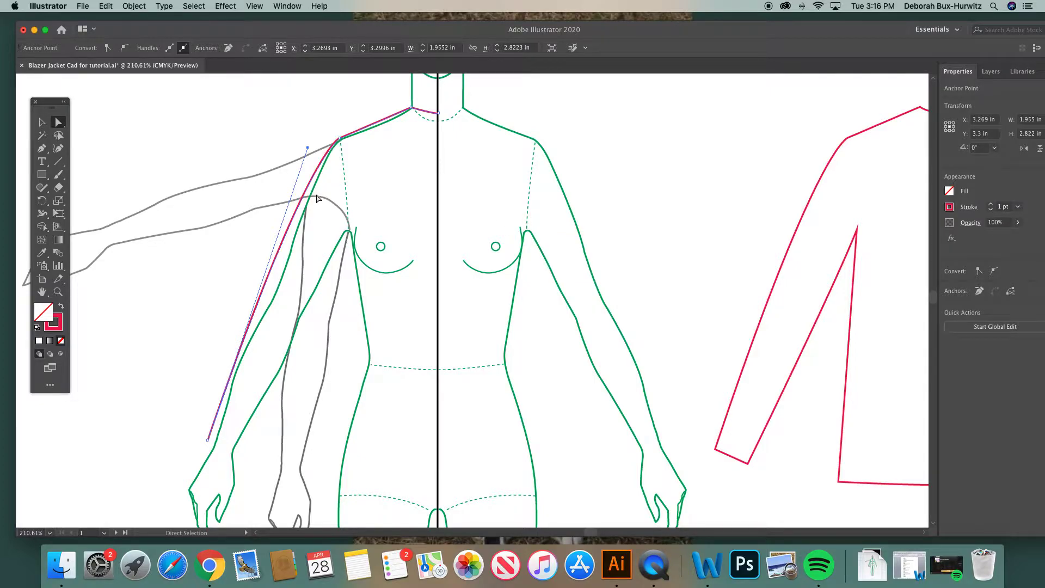
{"action": "scroll", "coordinate": [308, 214], "scroll_direction": "down", "scroll_amount": 2}
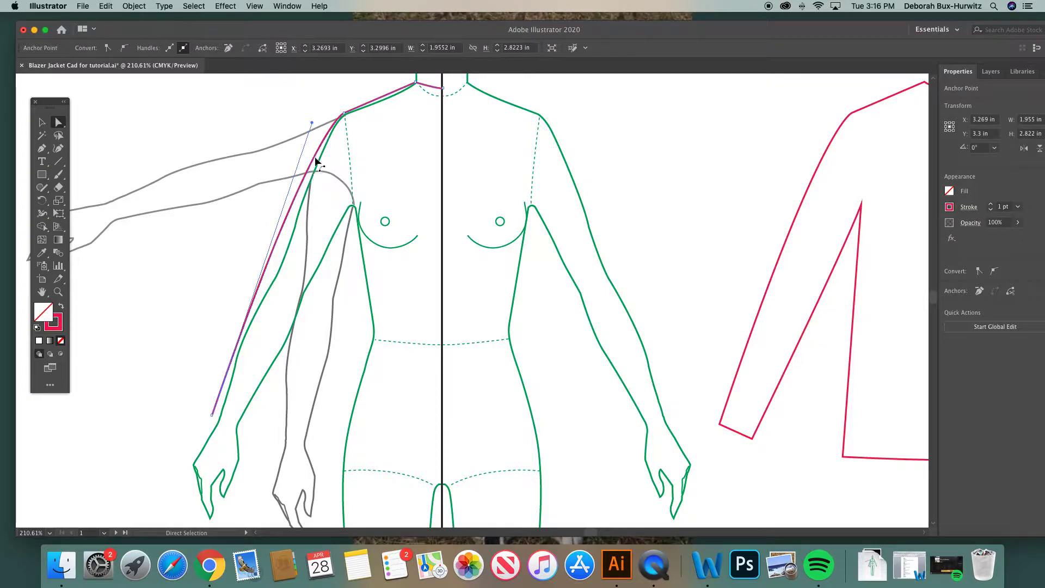
{"action": "left_click_drag", "start_coordinate": [212, 416], "coordinate": [211, 416]}
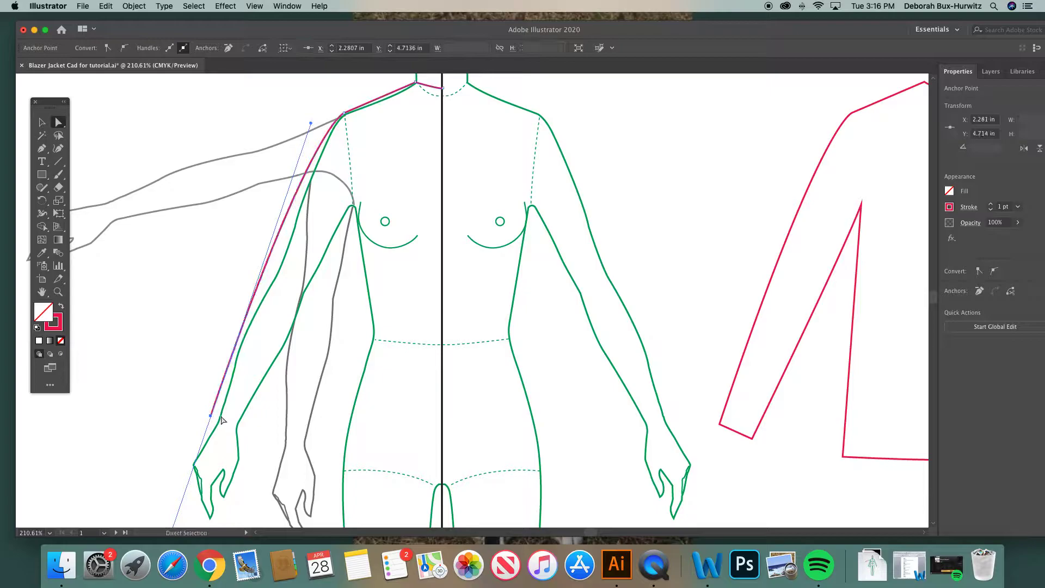
{"action": "scroll", "coordinate": [230, 425], "scroll_direction": "down", "scroll_amount": 3}
{"action": "scroll", "coordinate": [229, 426], "scroll_direction": "right", "scroll_amount": 3}
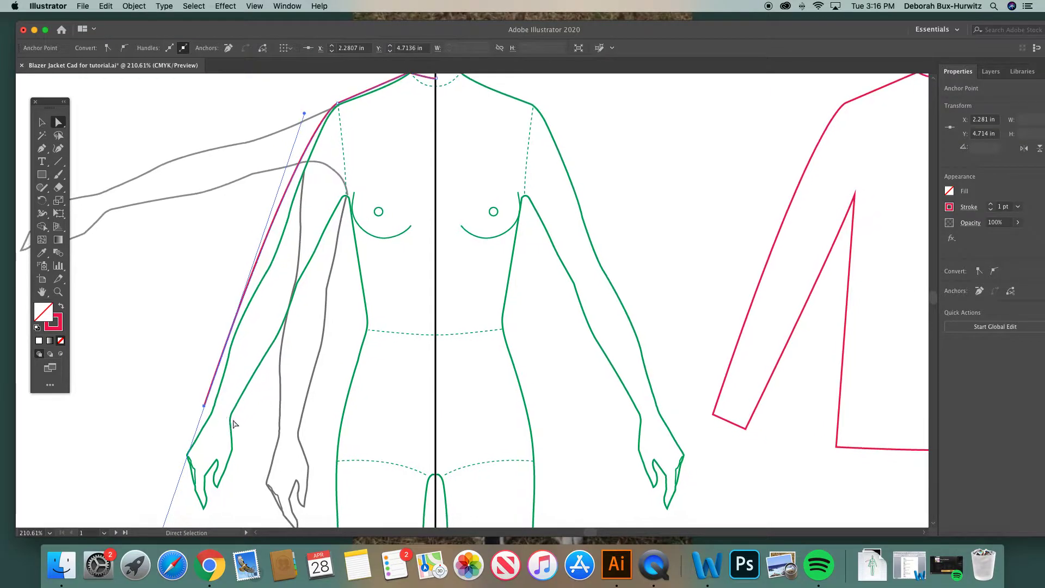
{"action": "scroll", "coordinate": [233, 373], "scroll_direction": "up", "scroll_amount": 2}
{"action": "scroll", "coordinate": [233, 373], "scroll_direction": "right", "scroll_amount": 1}
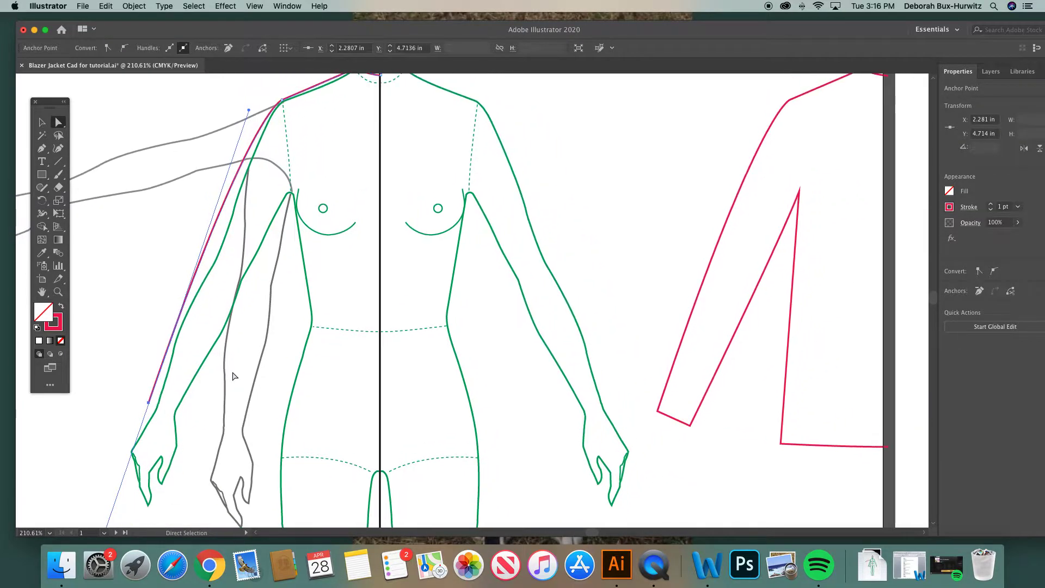
{"action": "key", "text": "super+minus"}
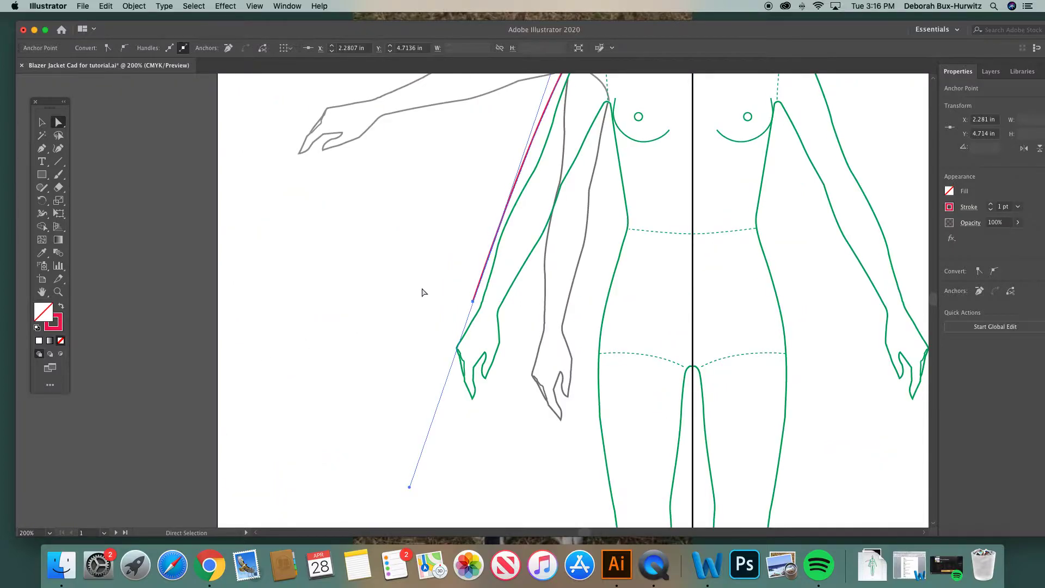
{"action": "scroll", "coordinate": [422, 288], "scroll_direction": "right", "scroll_amount": 10}
{"action": "scroll", "coordinate": [422, 289], "scroll_direction": "up", "scroll_amount": 4}
{"action": "scroll", "coordinate": [424, 292], "scroll_direction": "up", "scroll_amount": 1}
{"action": "scroll", "coordinate": [423, 293], "scroll_direction": "right", "scroll_amount": 1}
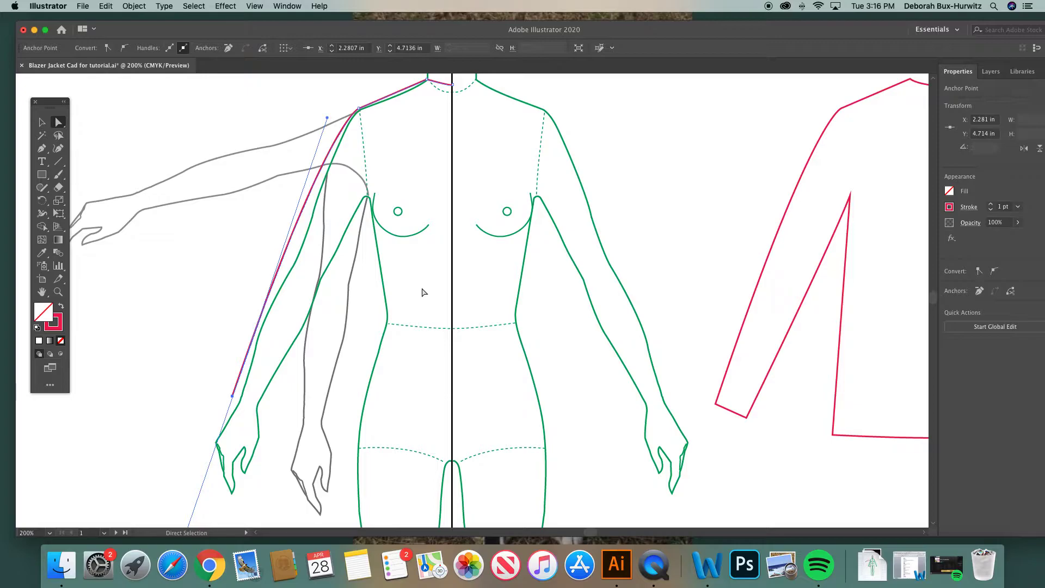
{"action": "scroll", "coordinate": [311, 268], "scroll_direction": "right", "scroll_amount": 1}
{"action": "scroll", "coordinate": [311, 268], "scroll_direction": "down", "scroll_amount": 1}
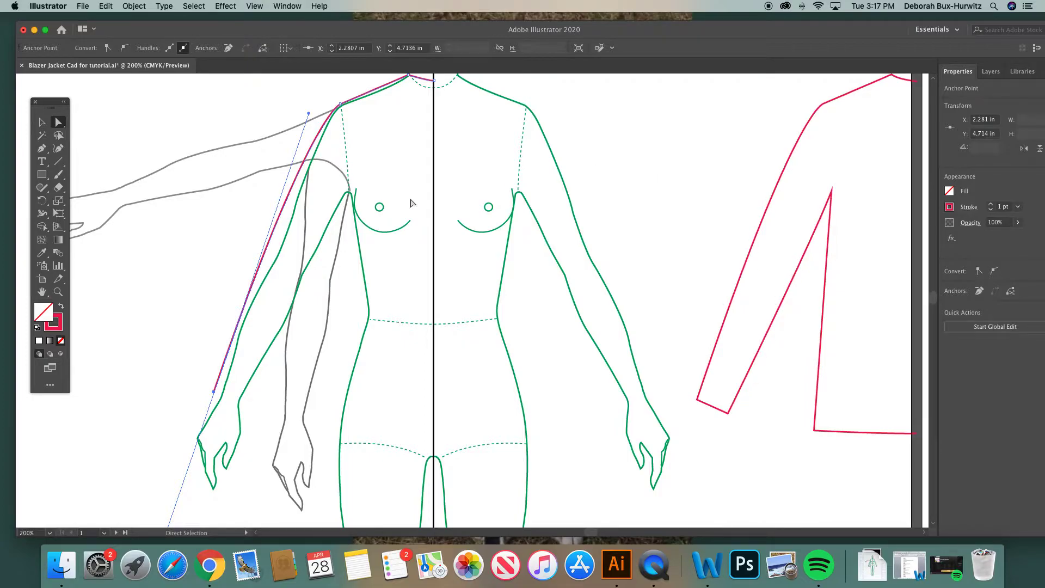
{"action": "scroll", "coordinate": [337, 222], "scroll_direction": "right", "scroll_amount": 1}
{"action": "scroll", "coordinate": [337, 222], "scroll_direction": "down", "scroll_amount": 1}
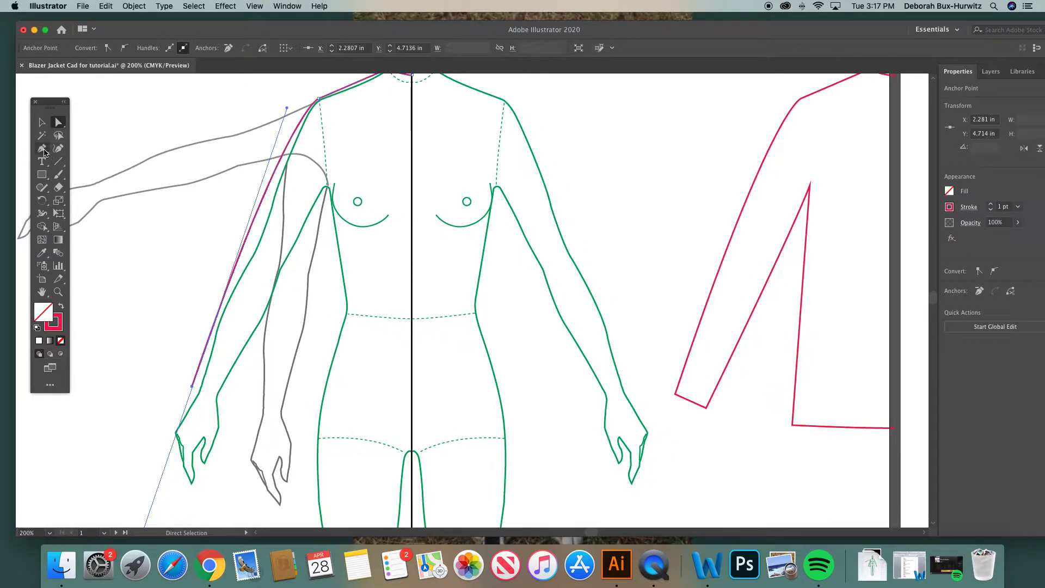
Extend the path from the outer wrist anchor with a slightly curved sleeve hem across the wrist, and deselect the path.
{"action": "left_click", "coordinate": [44, 150]}
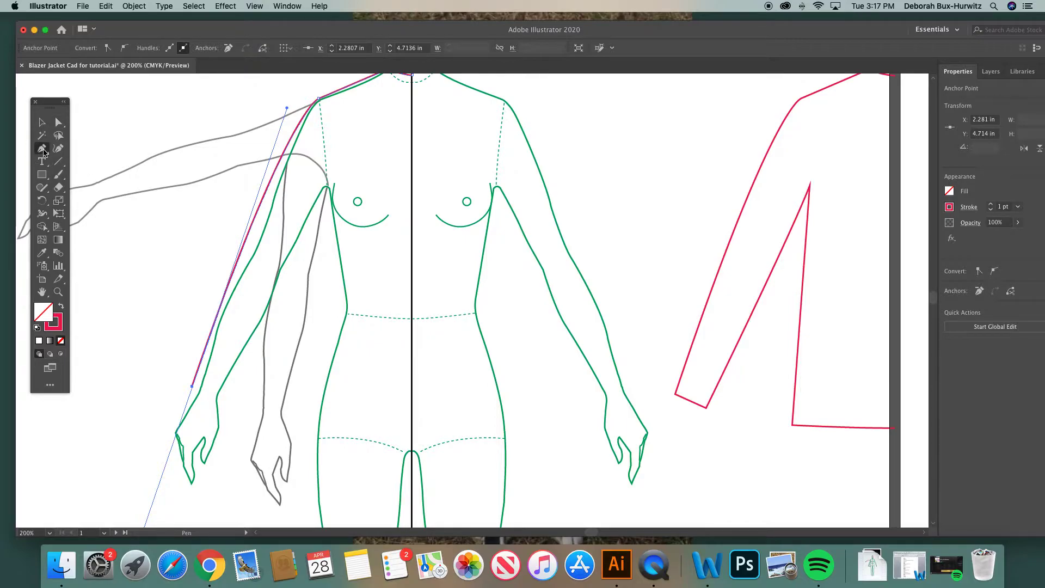
{"action": "left_click", "coordinate": [192, 387]}
{"action": "left_click_drag", "start_coordinate": [223, 400], "coordinate": [240, 404]}
{"action": "left_click", "coordinate": [59, 122]}
{"action": "left_click", "coordinate": [129, 133]}
Resume the path at the sleeve hem's inner end, draw the inner sleeve line up to the underarm point with the Pen tool, and deselect it.
{"action": "left_click", "coordinate": [41, 148]}
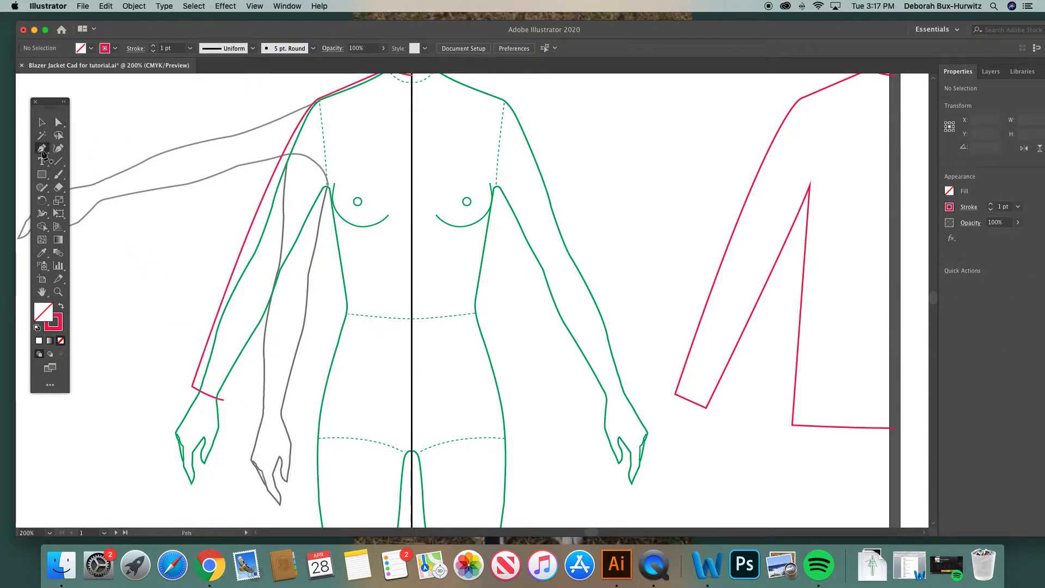
{"action": "left_click", "coordinate": [223, 401]}
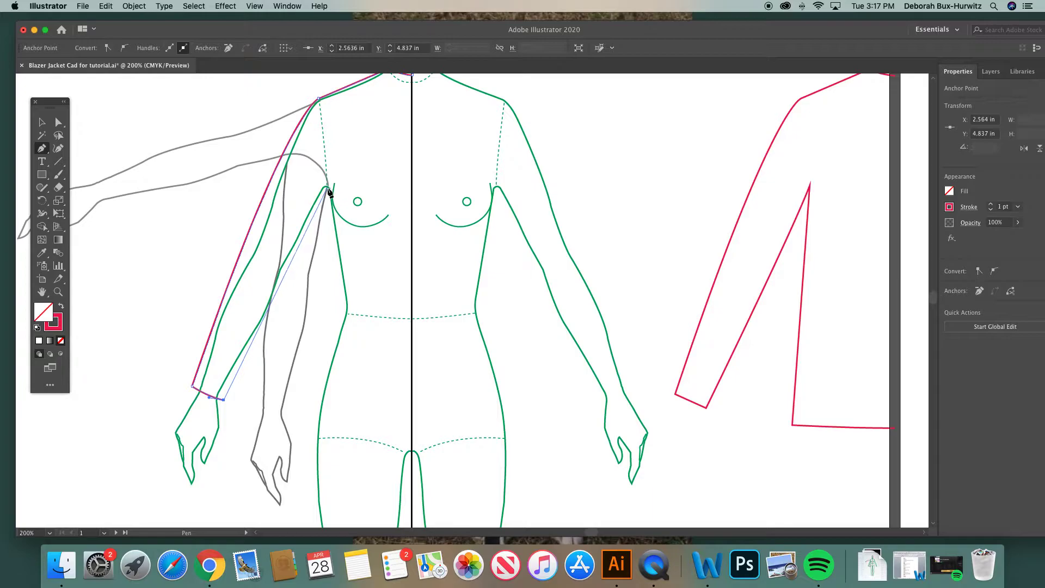
{"action": "left_click_drag", "start_coordinate": [328, 188], "coordinate": [355, 128]}
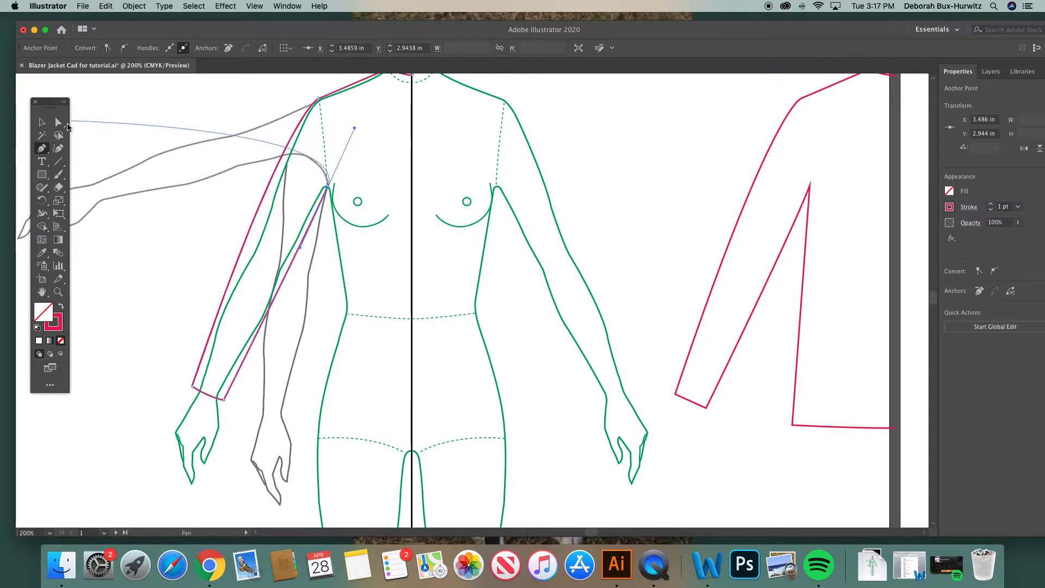
{"action": "left_click", "coordinate": [59, 122]}
{"action": "left_click", "coordinate": [206, 128]}
Refine the inner sleeve line's curve by lengthening its underarm handle down along the sleeve toward the hem.
{"action": "left_click", "coordinate": [323, 200]}
{"action": "left_click_drag", "start_coordinate": [300, 249], "coordinate": [271, 310]}
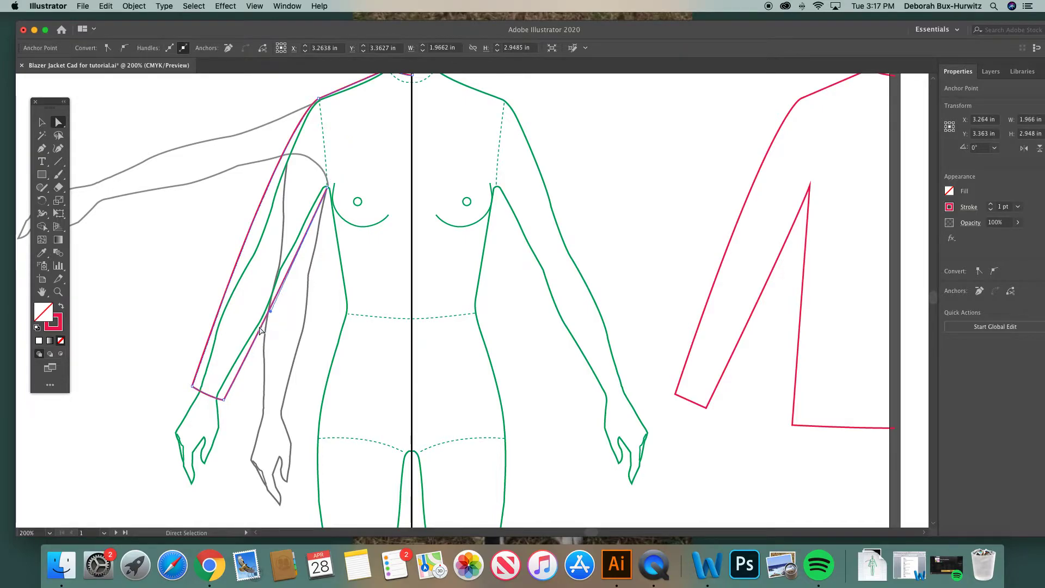
{"action": "scroll", "coordinate": [264, 326], "scroll_direction": "right", "scroll_amount": 3}
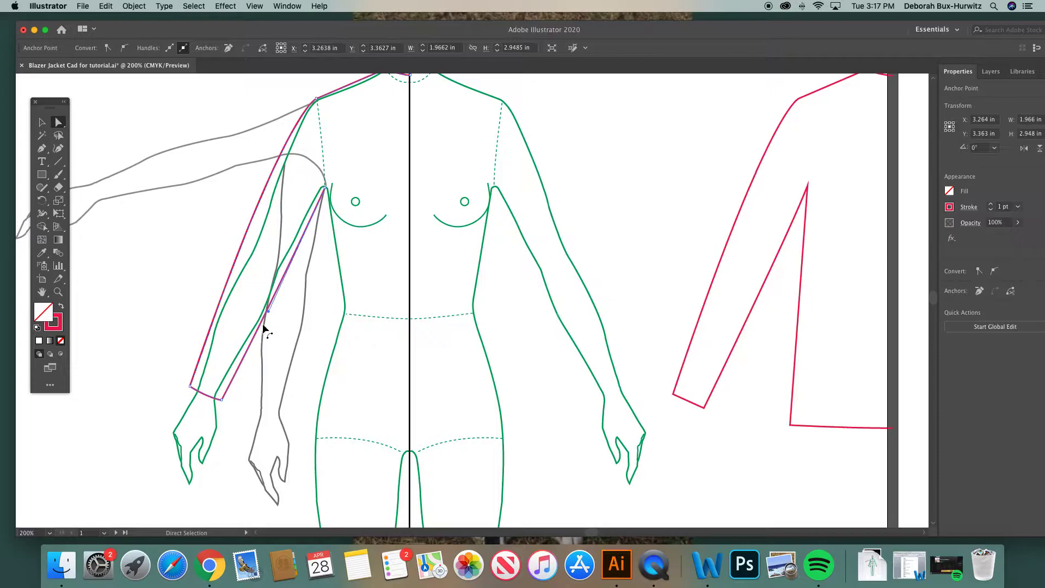
Fine-tune the sleeve curves by slightly adjusting the inner line's underarm handle and the outer line's upper handle near the shoulder.
{"action": "scroll", "coordinate": [263, 324], "scroll_direction": "up", "scroll_amount": 1}
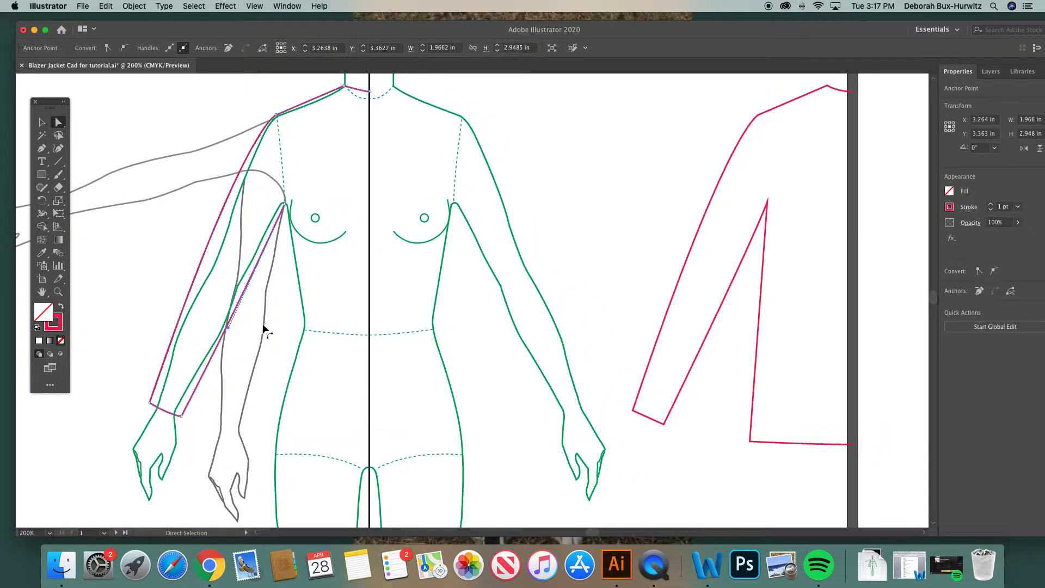
{"action": "left_click", "coordinate": [229, 330]}
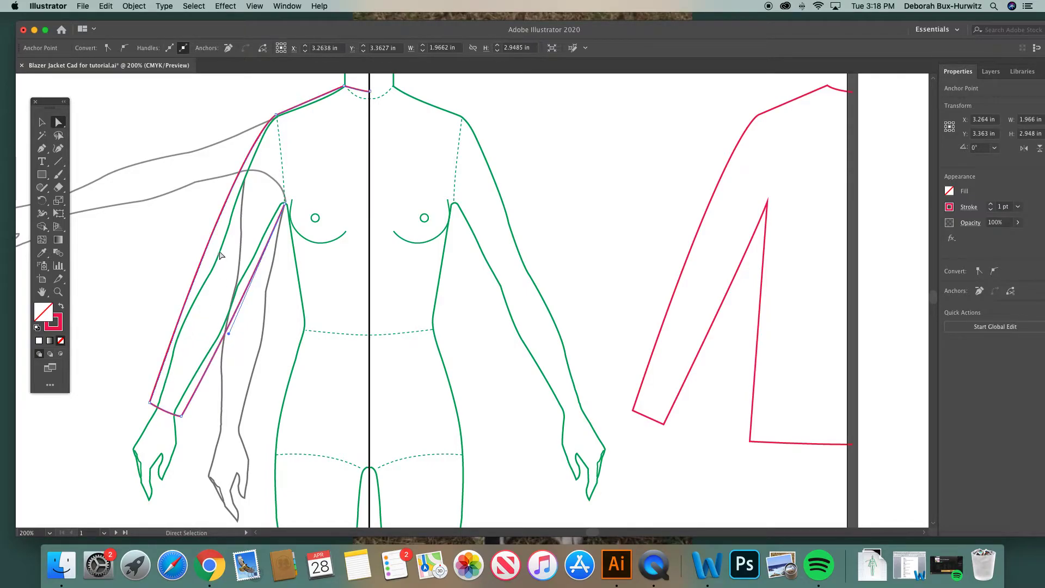
{"action": "left_click", "coordinate": [204, 264]}
{"action": "left_click_drag", "start_coordinate": [245, 124], "coordinate": [245, 126]}
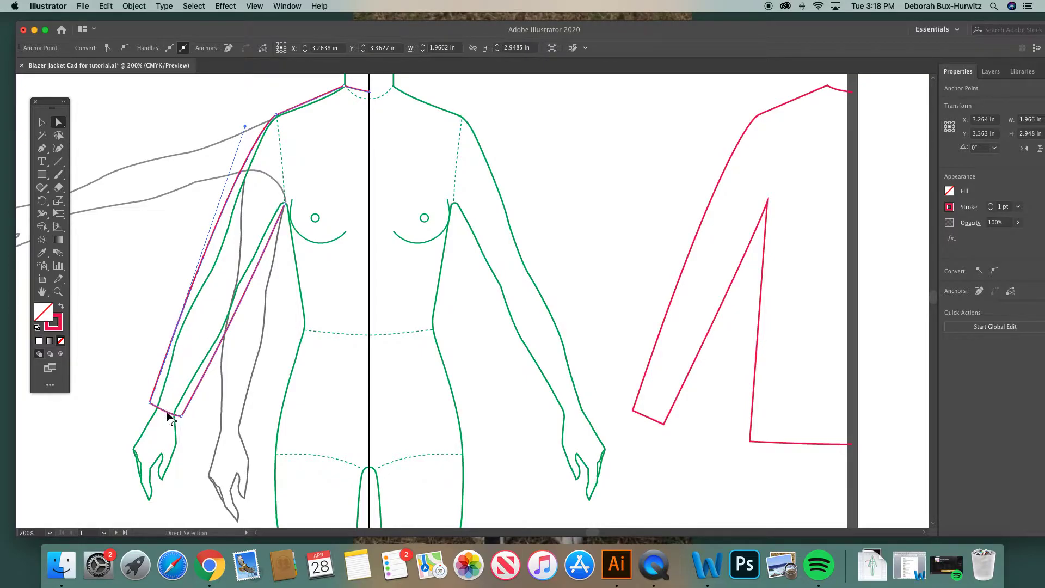
Extend the path with a straight side seam from the underarm point down to just above the hip line, slightly outside the body, and deselect it.
{"action": "scroll", "coordinate": [273, 312], "scroll_direction": "down", "scroll_amount": 1}
{"action": "scroll", "coordinate": [273, 312], "scroll_direction": "right", "scroll_amount": 1}
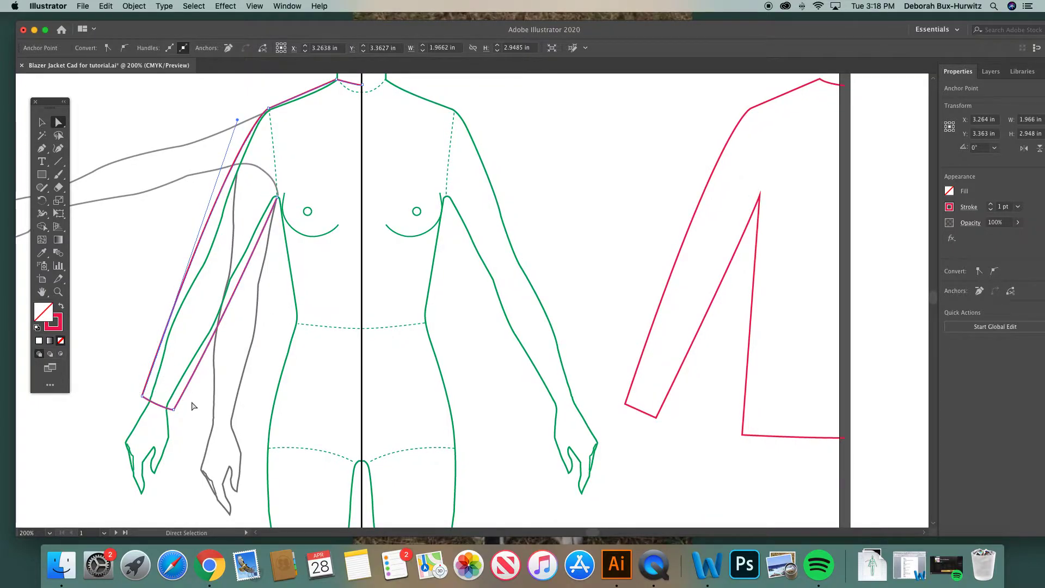
{"action": "scroll", "coordinate": [193, 406], "scroll_direction": "down", "scroll_amount": 1}
{"action": "scroll", "coordinate": [194, 406], "scroll_direction": "right", "scroll_amount": 1}
{"action": "scroll", "coordinate": [191, 404], "scroll_direction": "right", "scroll_amount": 2}
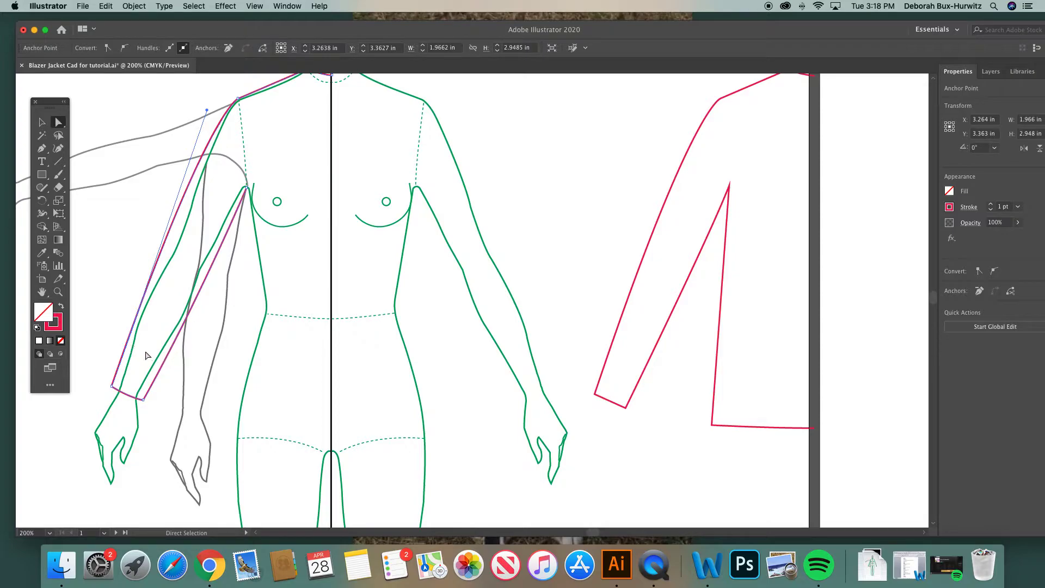
{"action": "scroll", "coordinate": [229, 266], "scroll_direction": "right", "scroll_amount": 1}
{"action": "left_click", "coordinate": [41, 149]}
{"action": "left_click", "coordinate": [236, 182]}
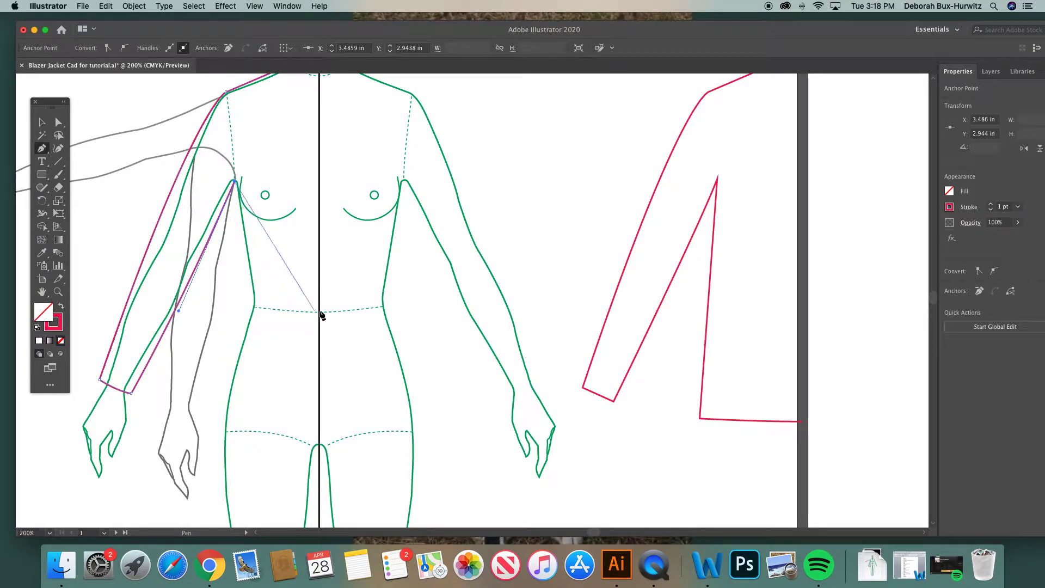
{"action": "left_click", "coordinate": [218, 423]}
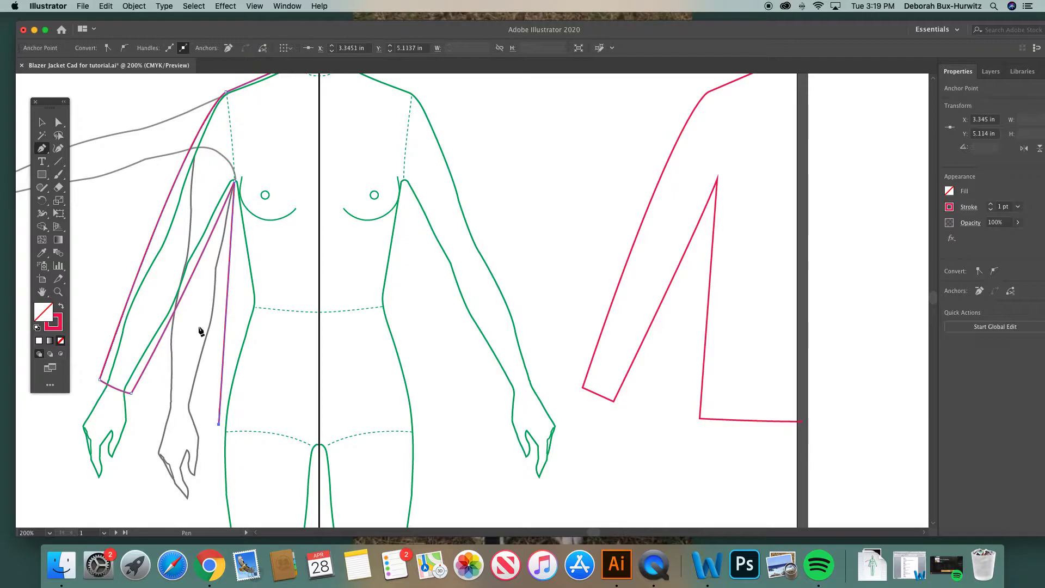
{"action": "left_click", "coordinate": [59, 122]}
{"action": "left_click", "coordinate": [122, 117]}
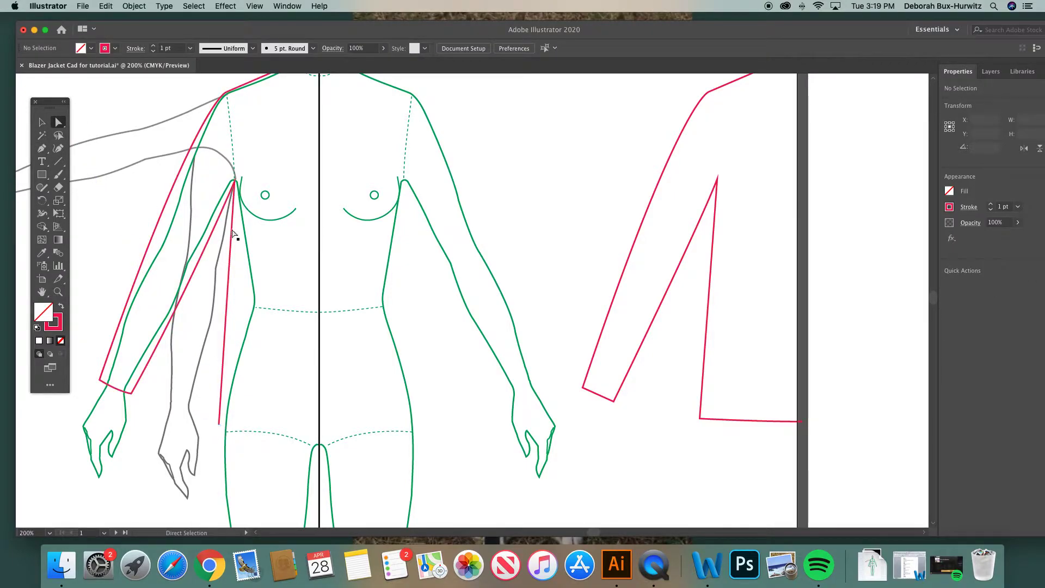
Continue the path from the side seam's lower end with a slightly curved jacket hem to the center front line, and deselect it.
{"action": "left_click", "coordinate": [42, 148]}
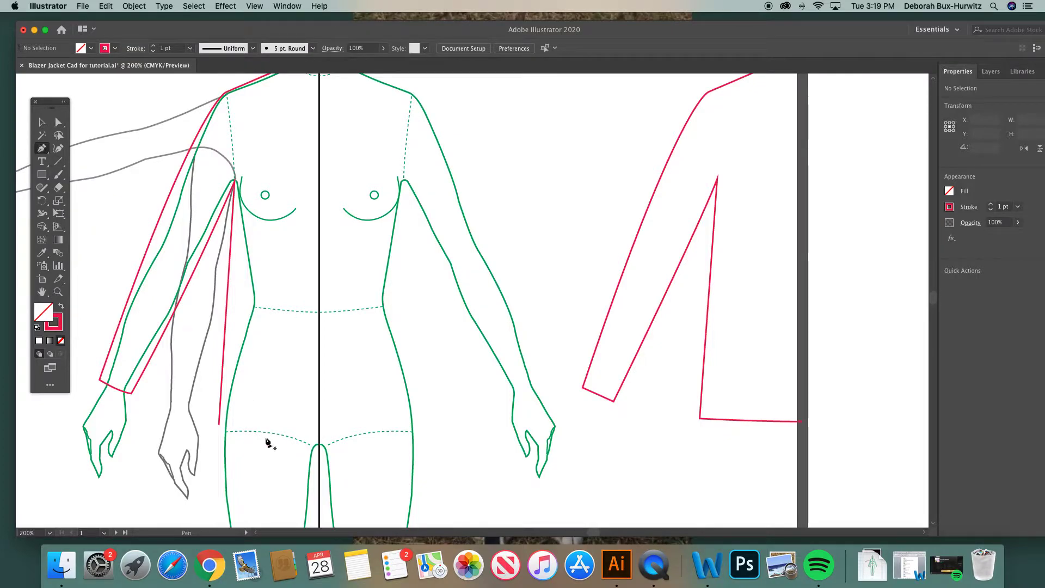
{"action": "left_click", "coordinate": [219, 424]}
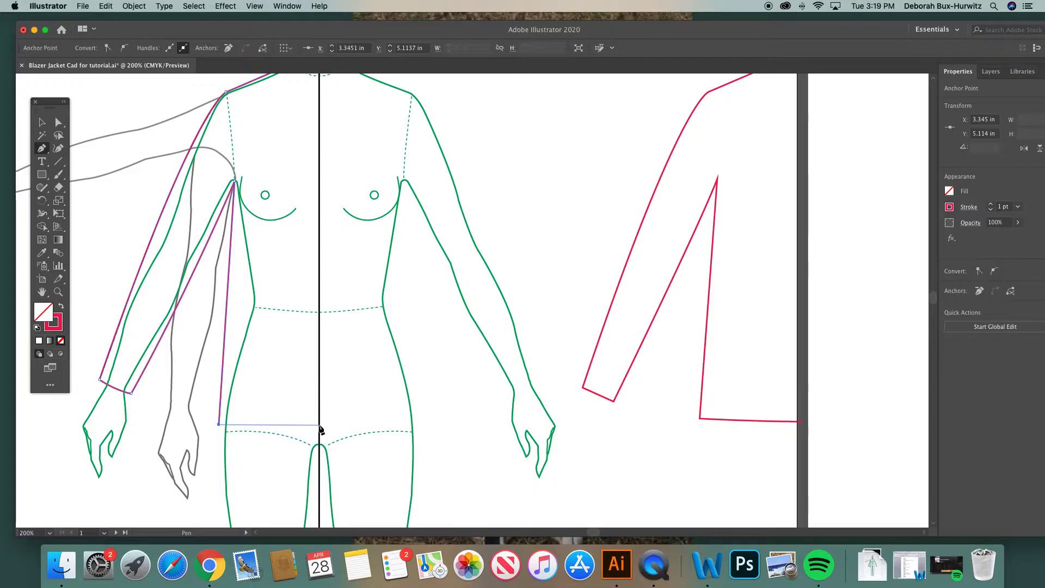
{"action": "left_click_drag", "start_coordinate": [321, 425], "coordinate": [346, 426]}
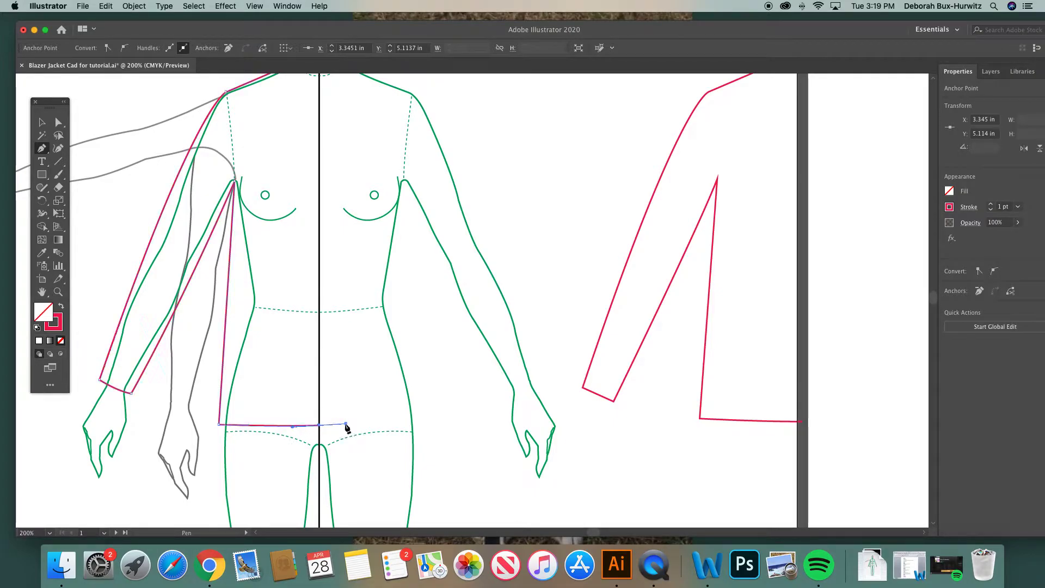
{"action": "left_click", "coordinate": [59, 122]}
{"action": "left_click", "coordinate": [117, 112]}
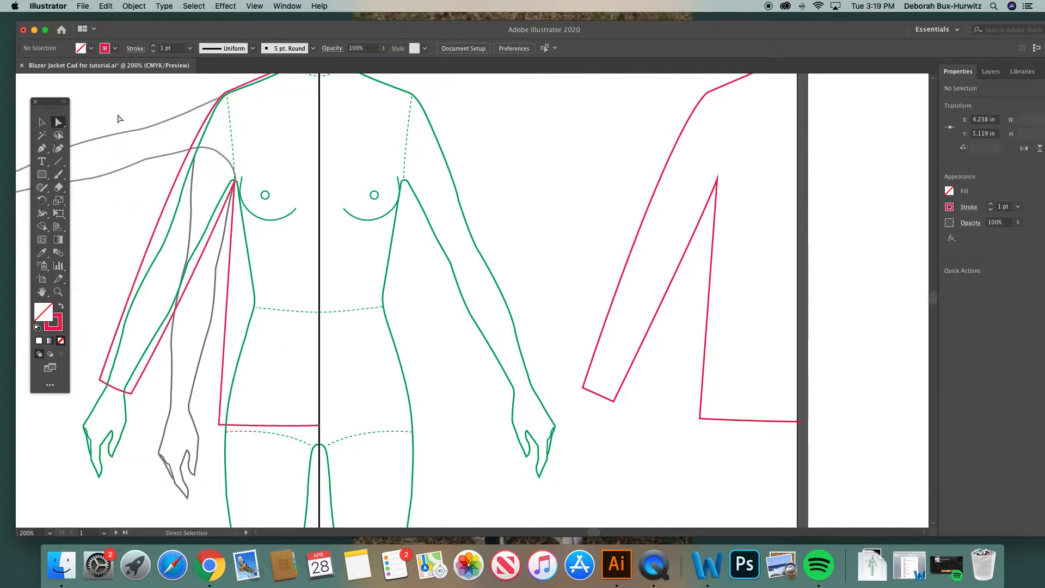
Place the hem's end anchor precisely on the center front line and lengthen its inner handle to flatten the hem curve.
{"action": "scroll", "coordinate": [279, 420], "scroll_direction": "right", "scroll_amount": 3}
{"action": "scroll", "coordinate": [279, 420], "scroll_direction": "down", "scroll_amount": 1}
{"action": "left_click", "coordinate": [59, 293]}
{"action": "left_click_drag", "start_coordinate": [183, 341], "coordinate": [430, 460]}
{"action": "left_click", "coordinate": [58, 122]}
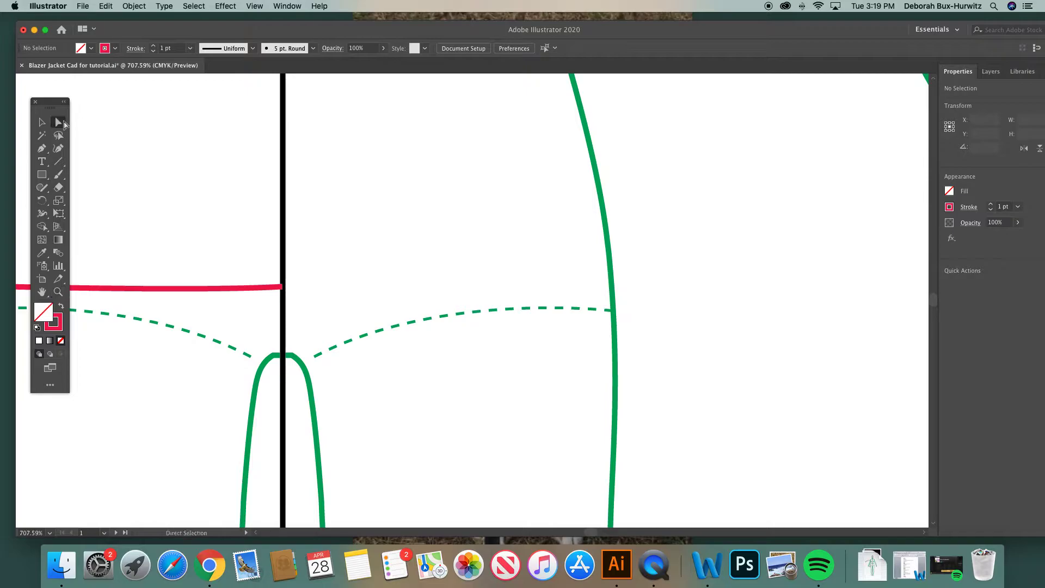
{"action": "left_click", "coordinate": [284, 294]}
{"action": "left_click_drag", "start_coordinate": [284, 294], "coordinate": [282, 290]}
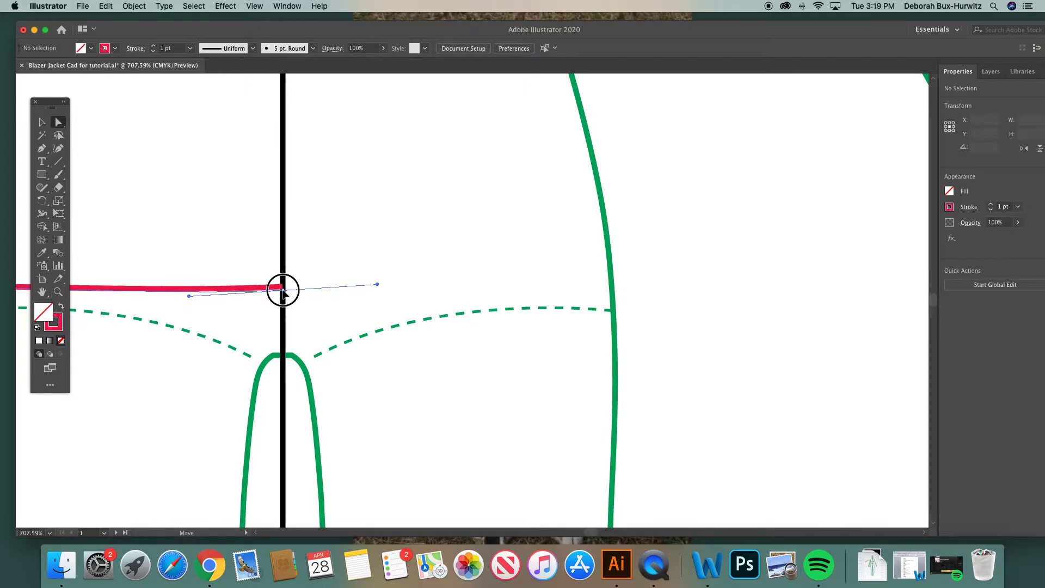
{"action": "scroll", "coordinate": [229, 276], "scroll_direction": "left", "scroll_amount": 4}
{"action": "scroll", "coordinate": [229, 276], "scroll_direction": "up", "scroll_amount": 1}
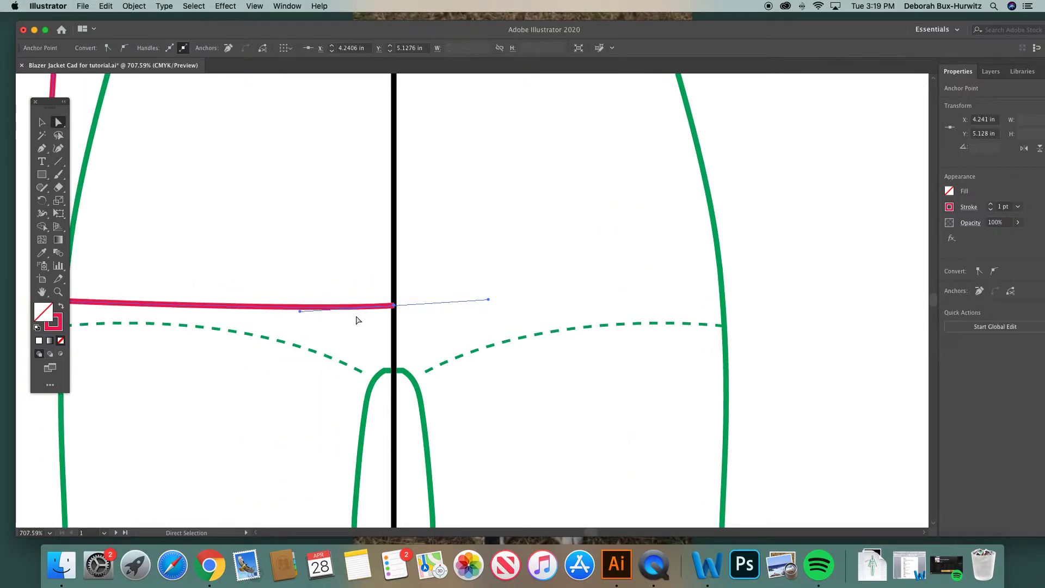
{"action": "left_click_drag", "start_coordinate": [302, 310], "coordinate": [274, 308]}
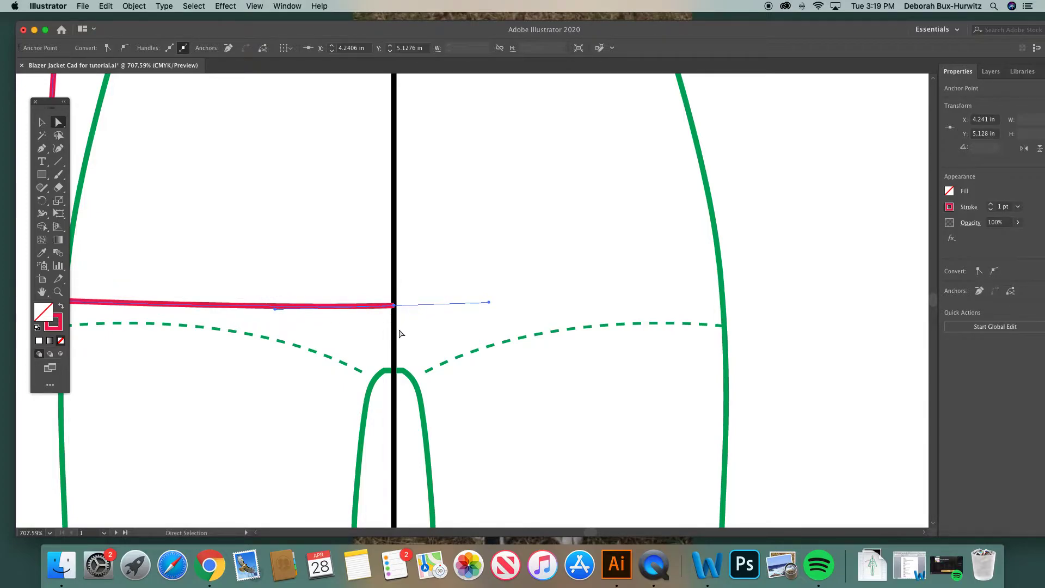
Move the red reference half jacket beside the croquis completely onto the second artboard.
{"action": "key", "text": "super+minus"}
{"action": "key", "text": "super+minus"}
{"action": "key", "text": "super+minus"}
{"action": "key", "text": "super+minus"}
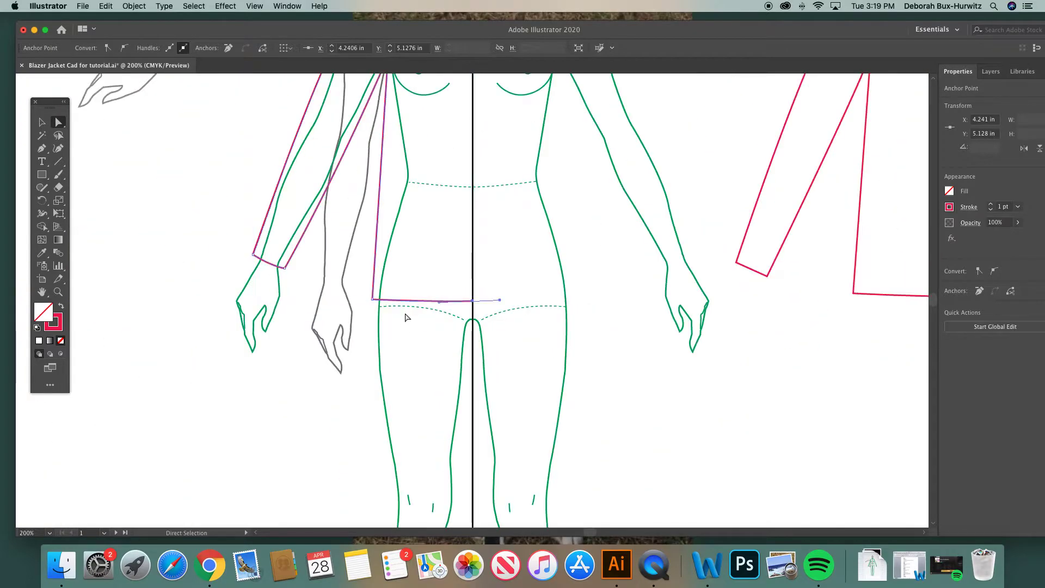
{"action": "key", "text": "super+minus"}
{"action": "key", "text": "super+minus"}
{"action": "scroll", "coordinate": [536, 218], "scroll_direction": "right", "scroll_amount": 5}
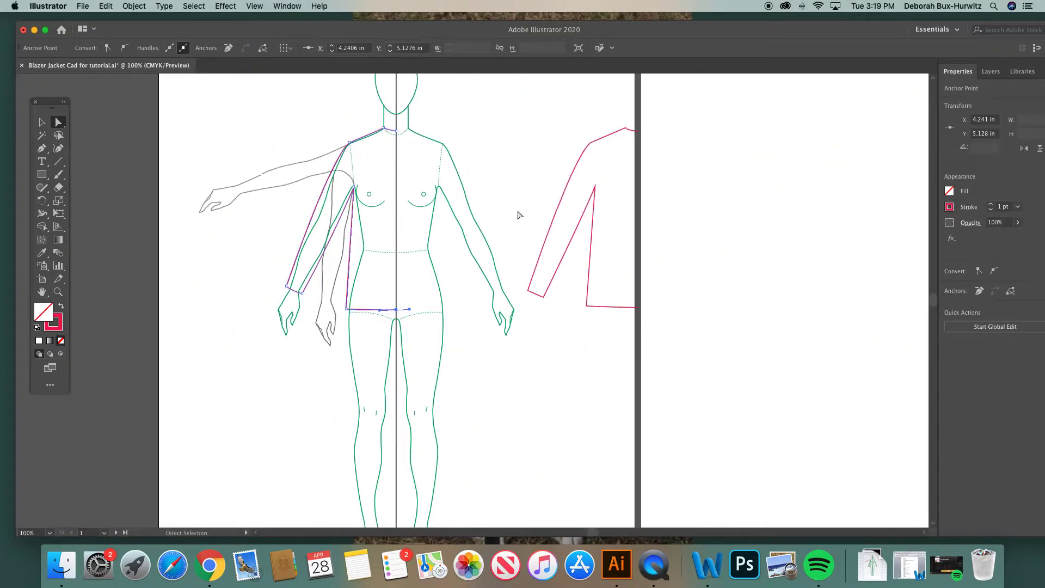
{"action": "key", "text": "v"}
{"action": "left_click_drag", "start_coordinate": [524, 130], "coordinate": [585, 195]}
{"action": "left_click_drag", "start_coordinate": [596, 143], "coordinate": [734, 149]}
Duplicate the traced half jacket and reflect the copy across the vertical axis.
{"action": "left_click", "coordinate": [380, 138]}
{"action": "key", "text": "super+c"}
{"action": "key", "text": "super+v"}
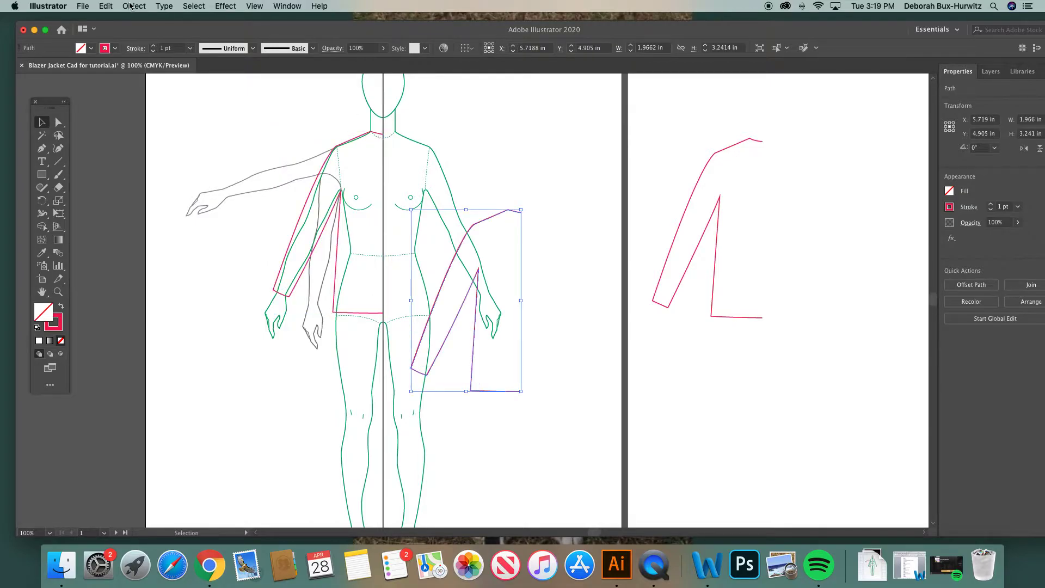
{"action": "left_click", "coordinate": [131, 6]}
{"action": "mouse_move", "coordinate": [137, 21]}
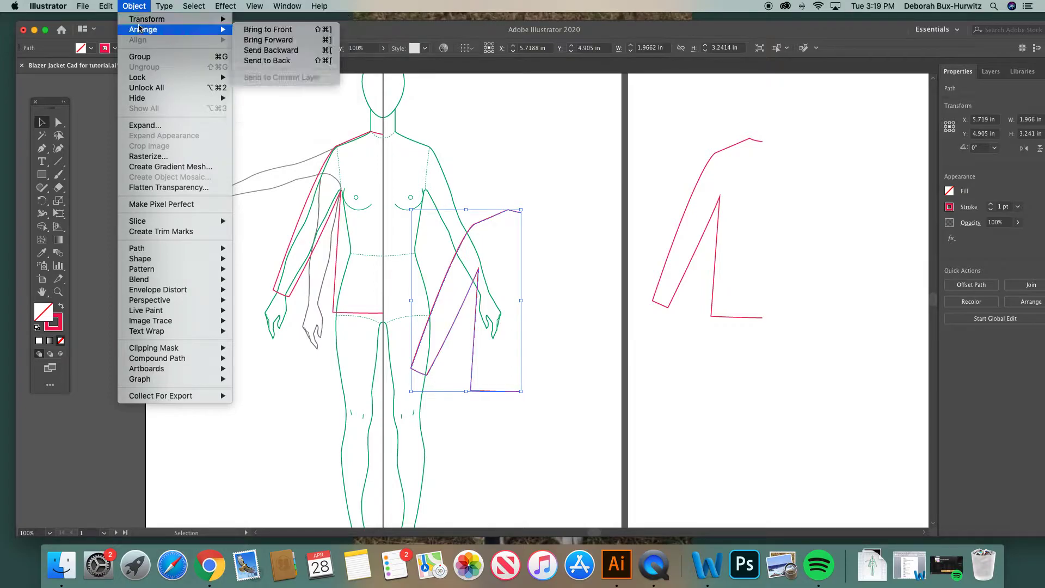
{"action": "left_click", "coordinate": [274, 61]}
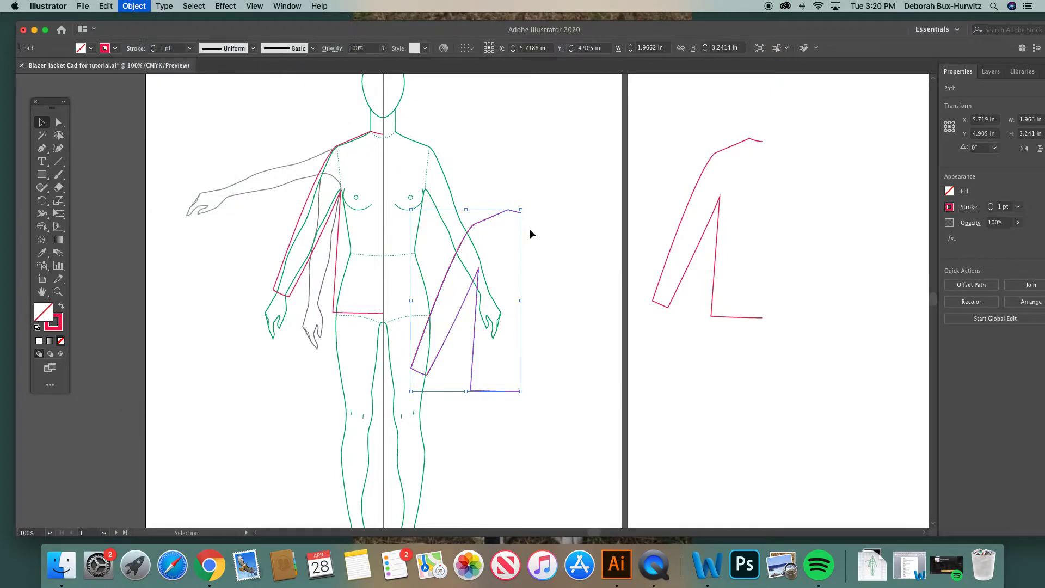
{"action": "left_click", "coordinate": [601, 313]}
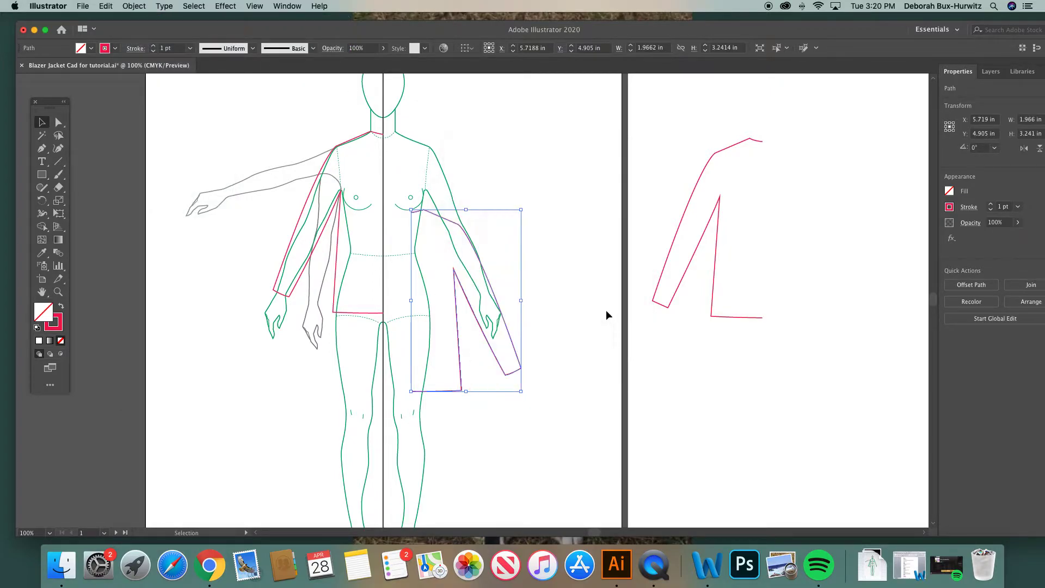
Position the mirrored half on the opposite side of the croquis so its neckline and hem meet the original at center front, and deselect it.
{"action": "left_click_drag", "start_coordinate": [438, 219], "coordinate": [410, 141]}
{"action": "left_click", "coordinate": [59, 291]}
{"action": "left_click_drag", "start_coordinate": [303, 93], "coordinate": [567, 345]}
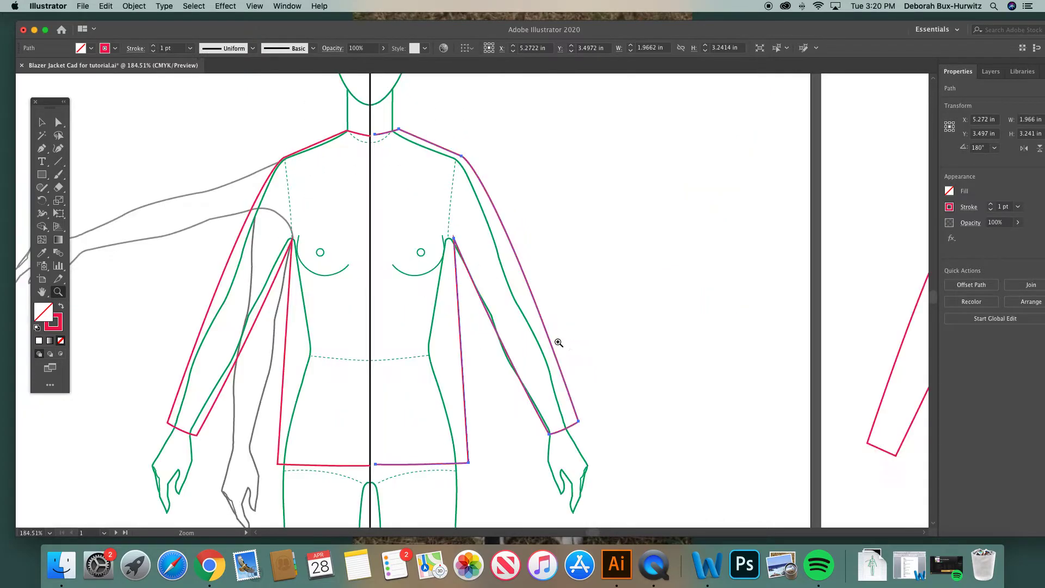
{"action": "left_click", "coordinate": [42, 122]}
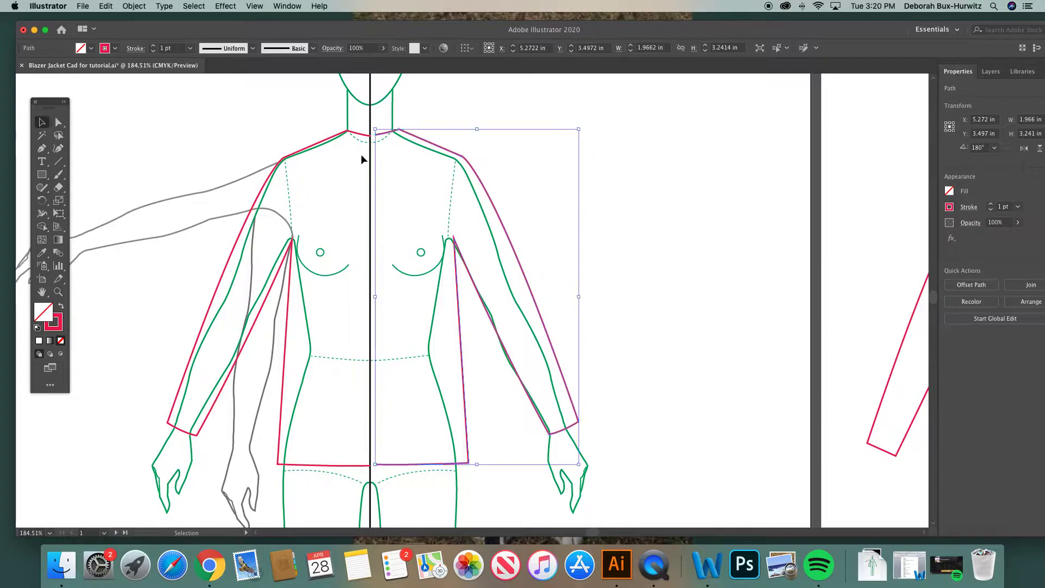
{"action": "left_click_drag", "start_coordinate": [423, 140], "coordinate": [419, 140]}
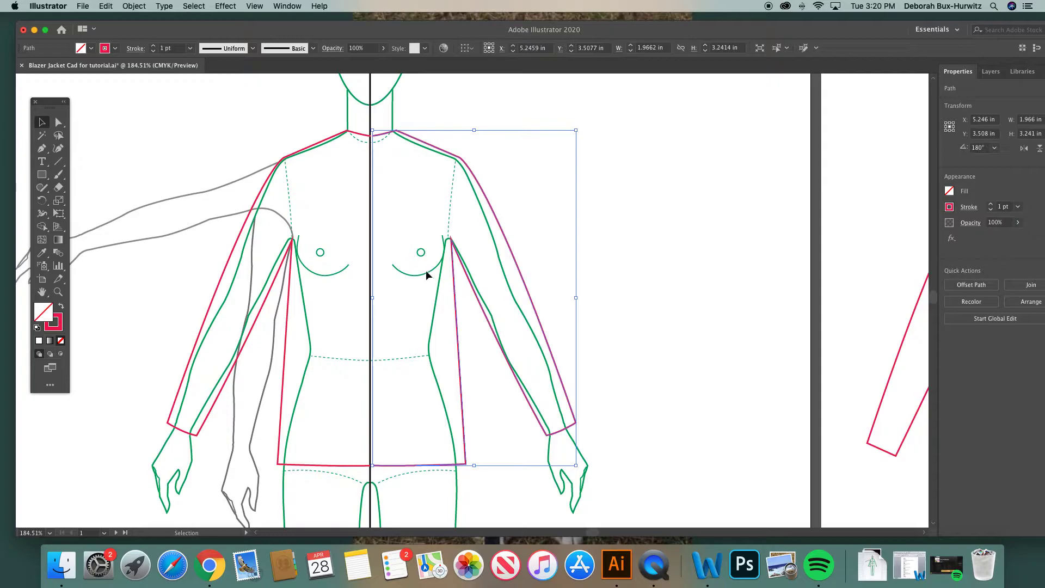
{"action": "left_click_drag", "start_coordinate": [457, 282], "coordinate": [456, 282]}
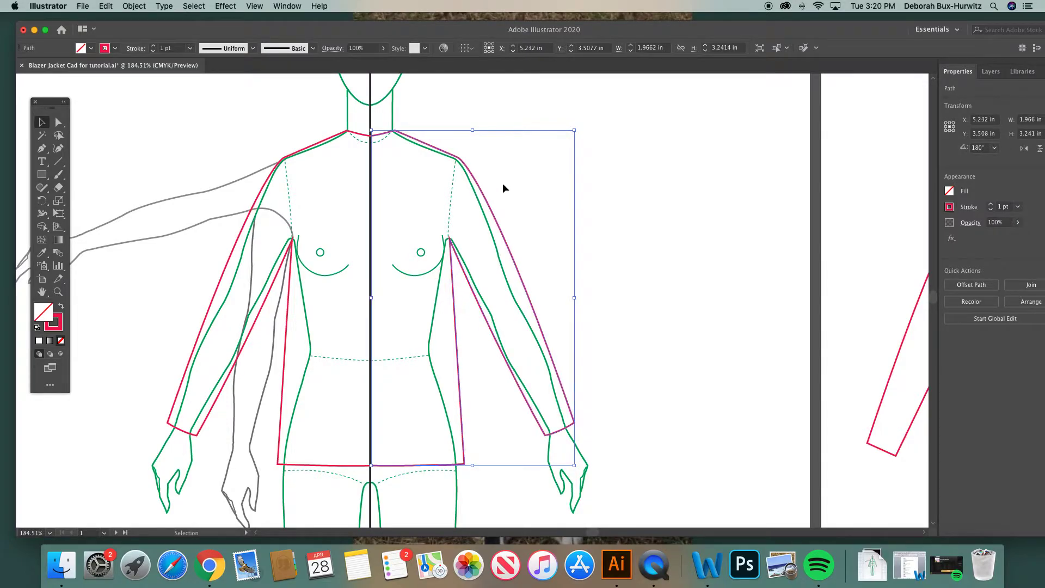
{"action": "left_click", "coordinate": [525, 180]}
{"action": "left_click", "coordinate": [480, 195]}
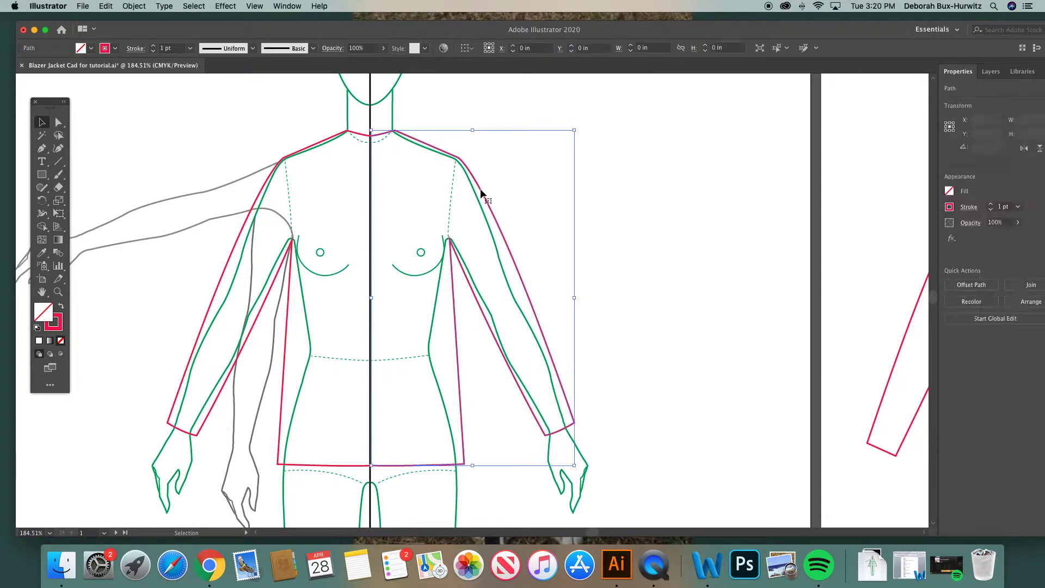
{"action": "left_click", "coordinate": [504, 171]}
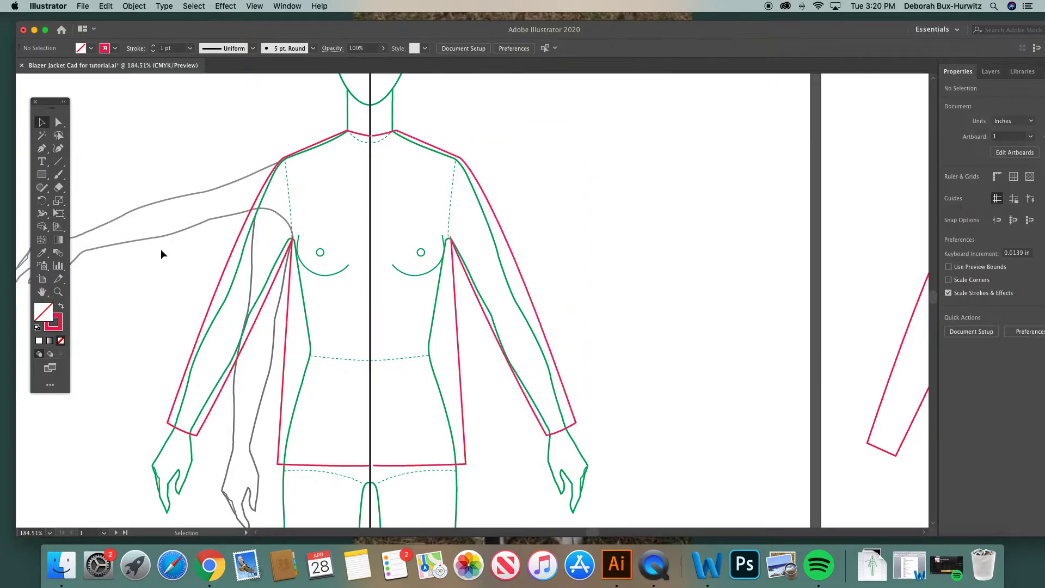
Shift the mirrored half slightly closer to the original at the center neckline in a close-up view, and deselect it.
{"action": "left_click", "coordinate": [57, 293]}
{"action": "left_click_drag", "start_coordinate": [342, 123], "coordinate": [469, 205]}
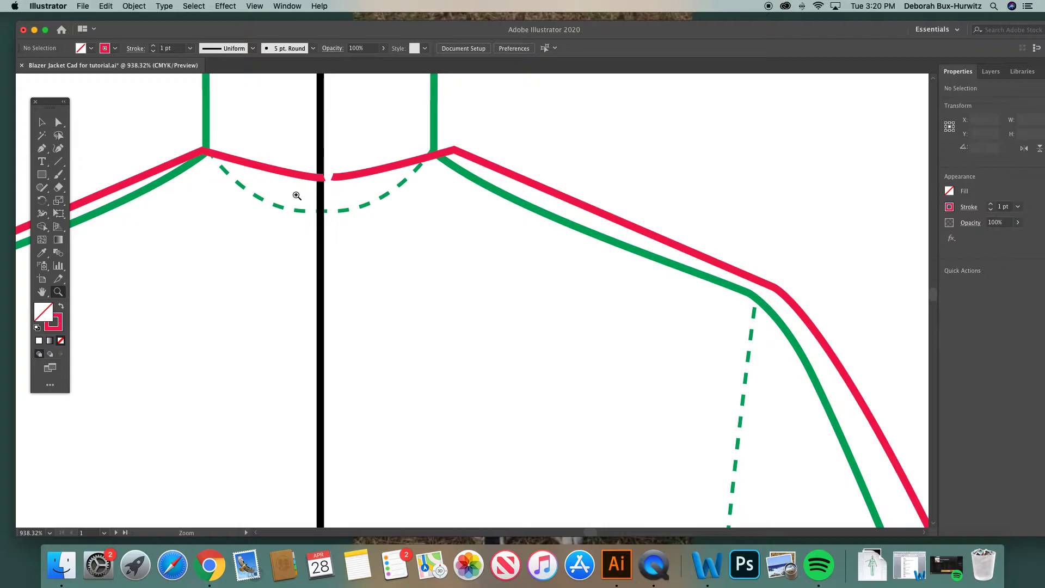
{"action": "scroll", "coordinate": [332, 231], "scroll_direction": "down", "scroll_amount": 8}
{"action": "scroll", "coordinate": [332, 234], "scroll_direction": "up", "scroll_amount": 7}
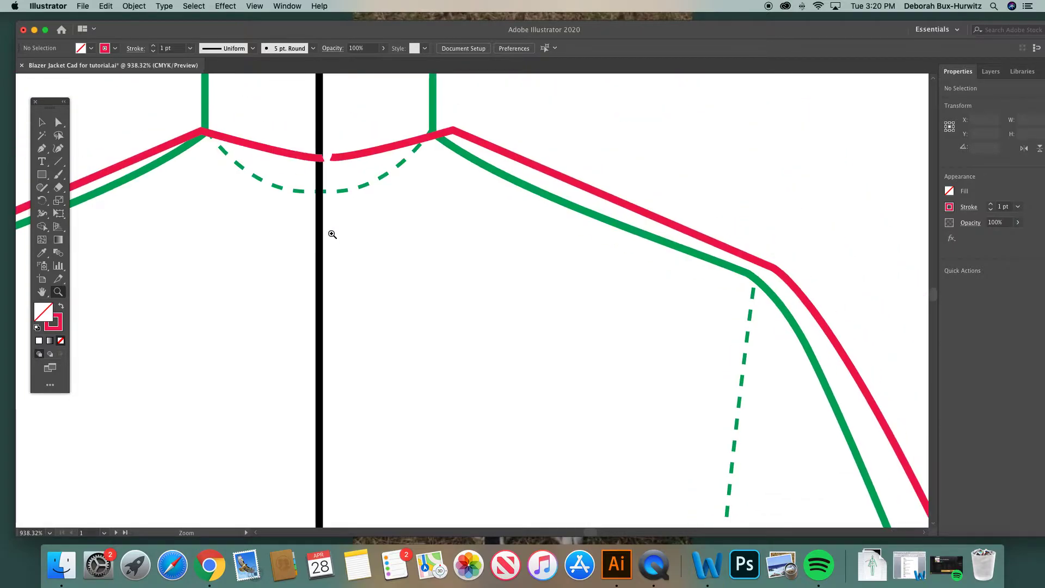
{"action": "scroll", "coordinate": [330, 234], "scroll_direction": "up", "scroll_amount": 3}
{"action": "left_click", "coordinate": [43, 124]}
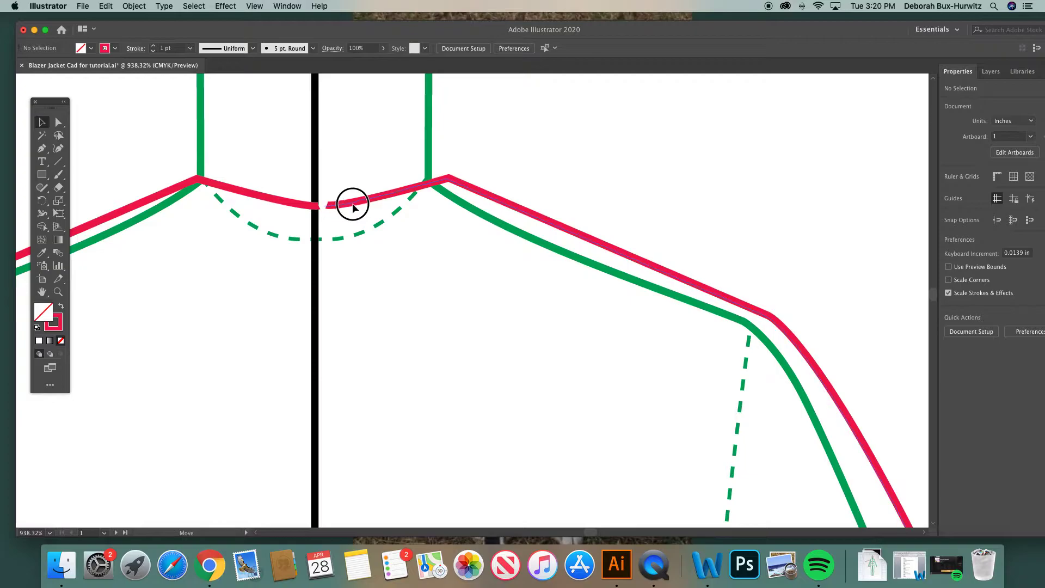
{"action": "left_click", "coordinate": [351, 204]}
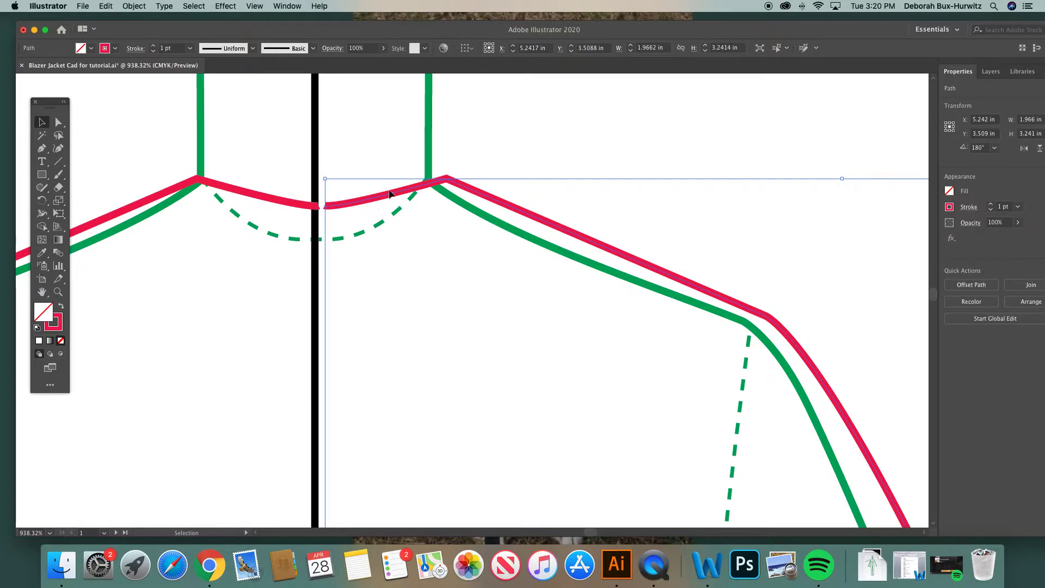
{"action": "key", "text": "super+minus"}
{"action": "key", "text": "super+minus"}
{"action": "key", "text": "super+minus"}
{"action": "key", "text": "super+minus"}
{"action": "key", "text": "super+minus"}
{"action": "key", "text": "super+minus"}
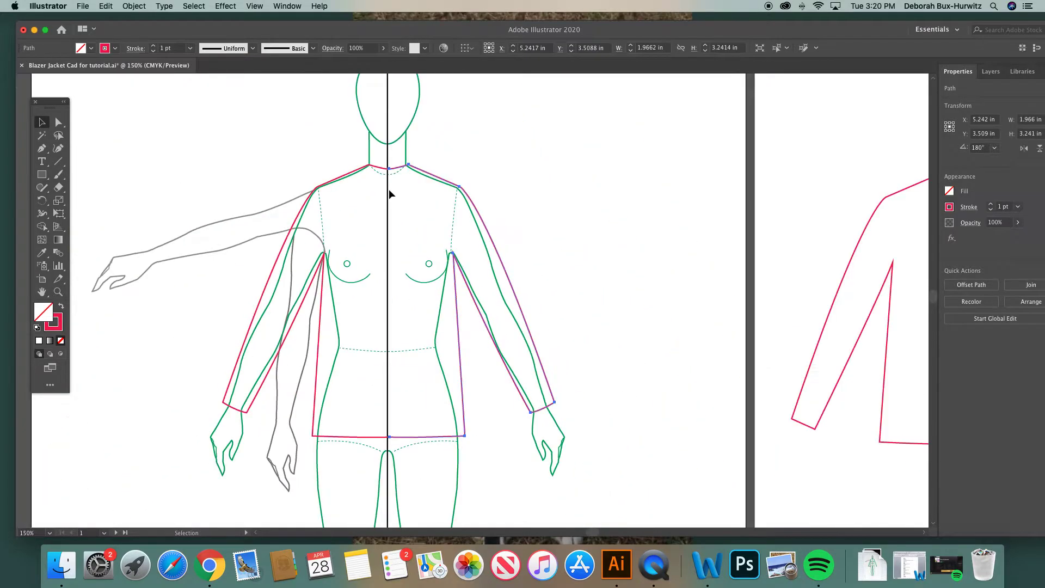
{"action": "left_click", "coordinate": [492, 148]}
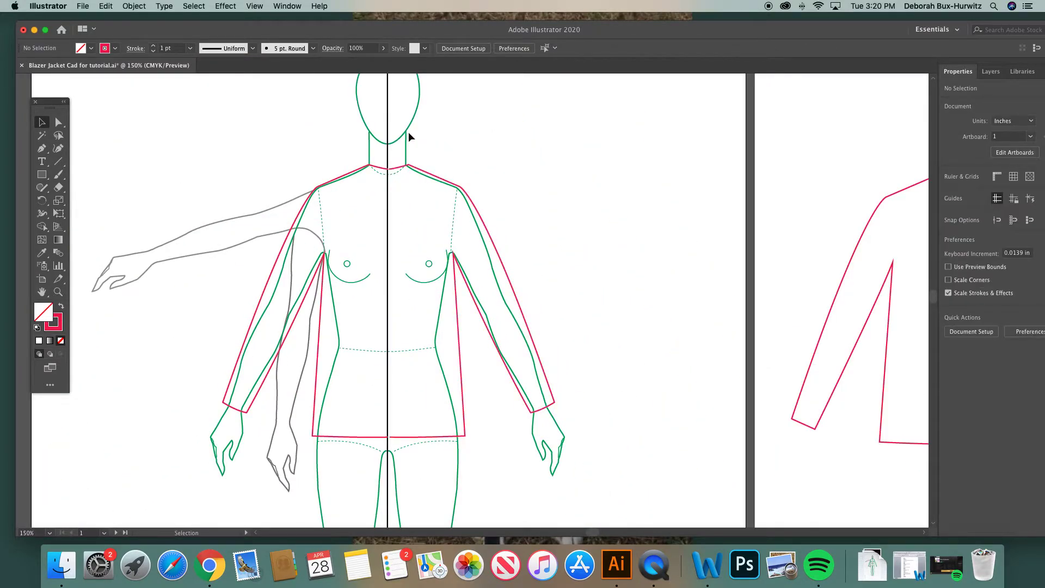
{"action": "scroll", "coordinate": [408, 132], "scroll_direction": "right", "scroll_amount": 1}
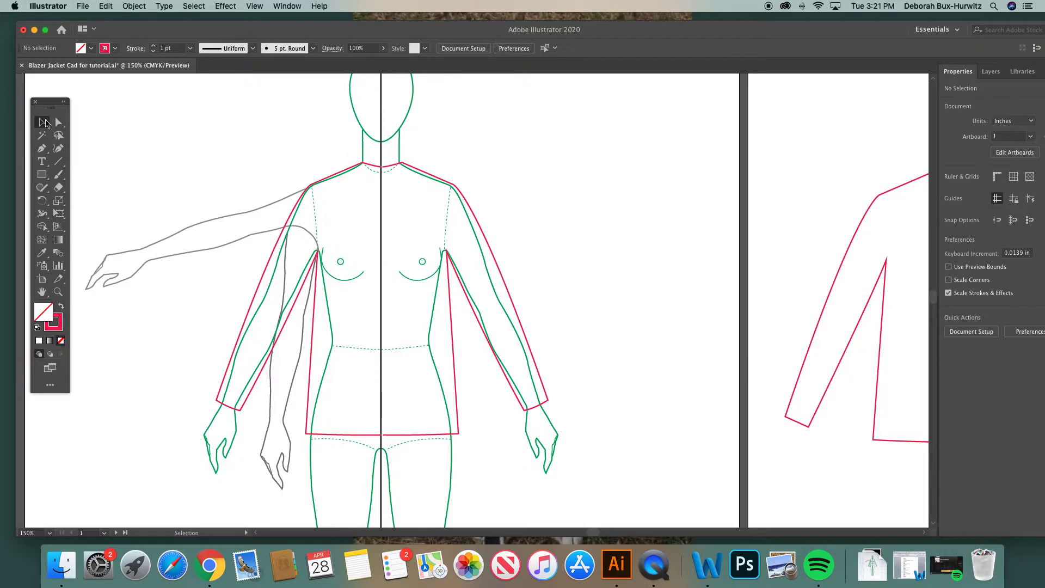
Select both jacket halves together on the croquis and nudge them slightly upward as one.
{"action": "scroll", "coordinate": [296, 149], "scroll_direction": "right", "scroll_amount": 3}
{"action": "scroll", "coordinate": [297, 149], "scroll_direction": "down", "scroll_amount": 1}
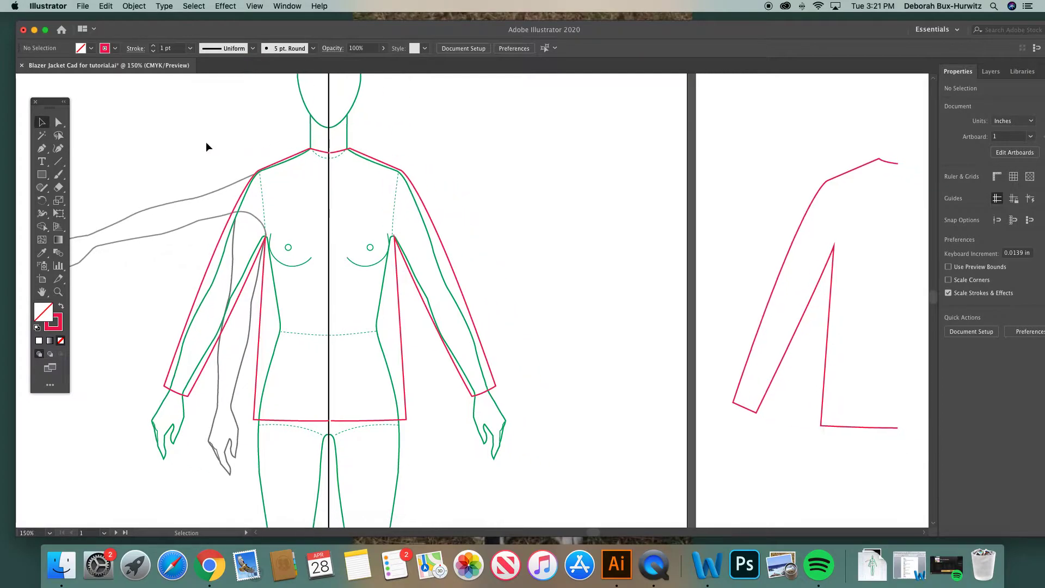
{"action": "left_click_drag", "start_coordinate": [161, 123], "coordinate": [509, 418]}
{"action": "key", "text": "super+minus"}
{"action": "key", "text": "super+minus"}
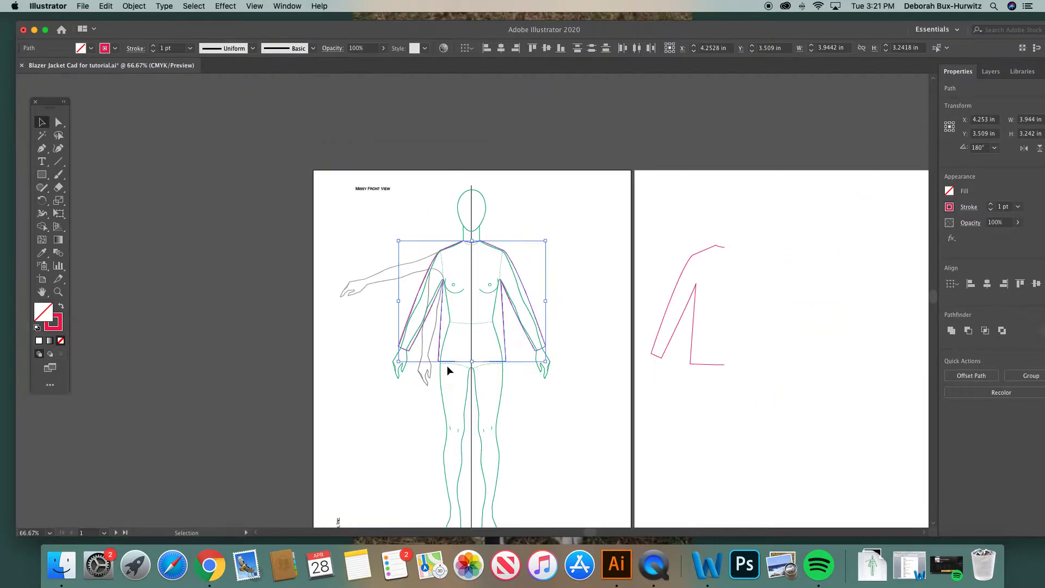
{"action": "scroll", "coordinate": [393, 304], "scroll_direction": "right", "scroll_amount": 3}
{"action": "scroll", "coordinate": [394, 304], "scroll_direction": "down", "scroll_amount": 1}
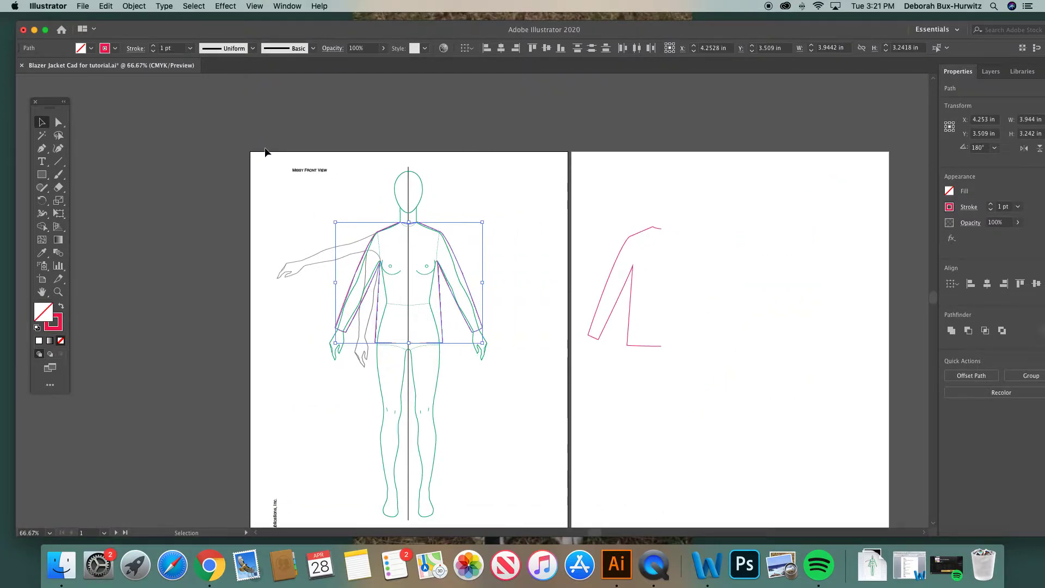
{"action": "left_click", "coordinate": [296, 201]}
{"action": "left_click_drag", "start_coordinate": [363, 213], "coordinate": [488, 357]}
{"action": "left_click", "coordinate": [58, 292]}
{"action": "left_click_drag", "start_coordinate": [331, 193], "coordinate": [597, 396]}
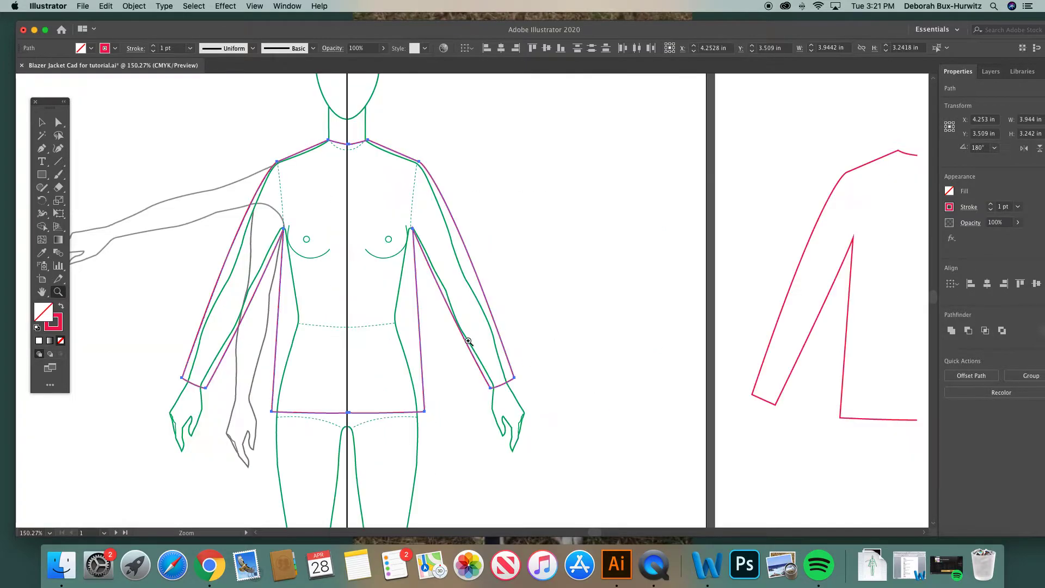
{"action": "left_click", "coordinate": [40, 125]}
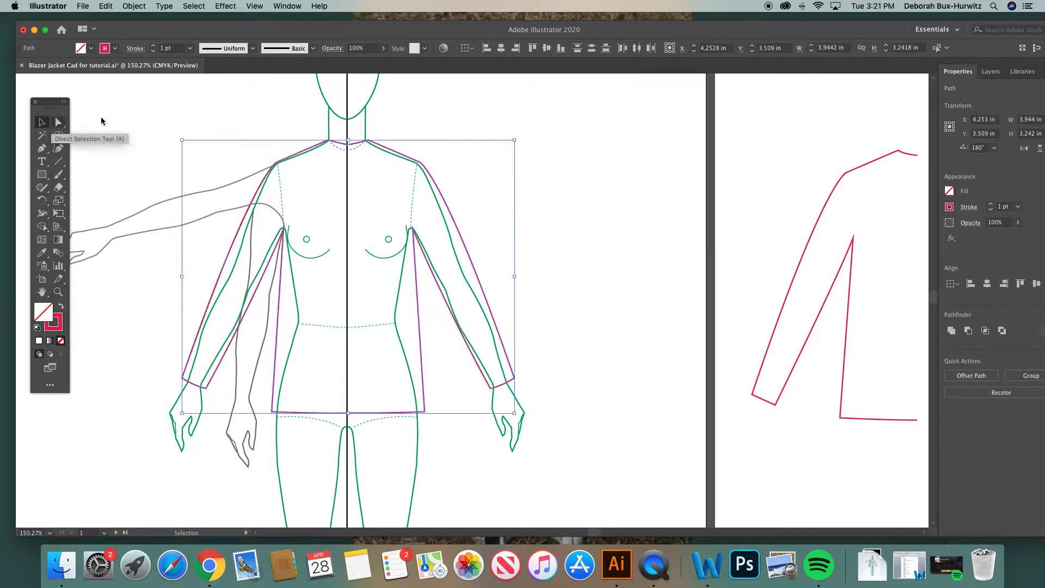
{"action": "left_click", "coordinate": [274, 117]}
{"action": "left_click_drag", "start_coordinate": [227, 130], "coordinate": [599, 479]}
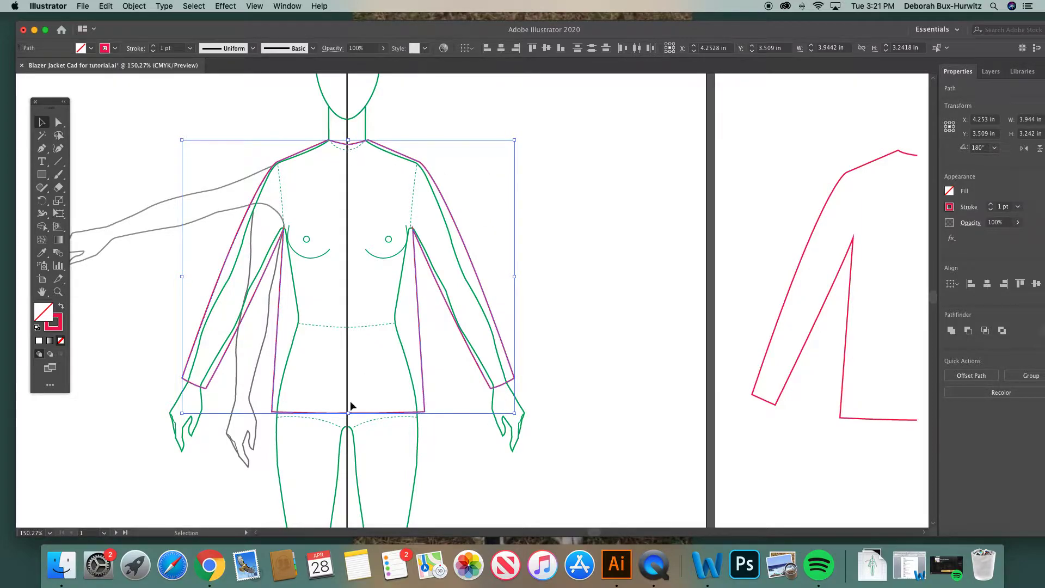
{"action": "key", "text": "Up"}
Try to join the two selected jacket halves into one continuous outline, and deselect it.
{"action": "right_click", "coordinate": [482, 216]}
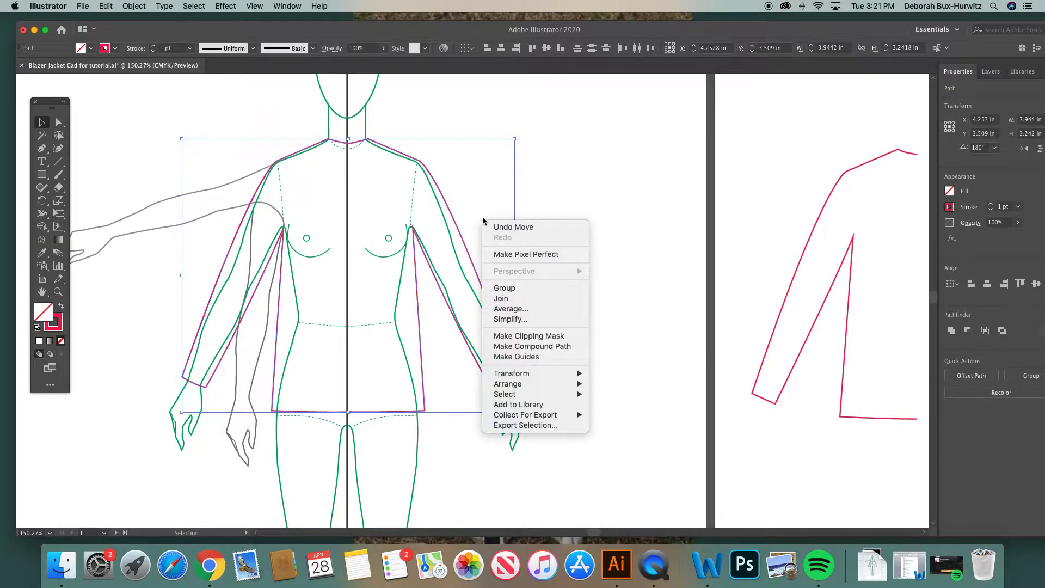
{"action": "left_click", "coordinate": [509, 298]}
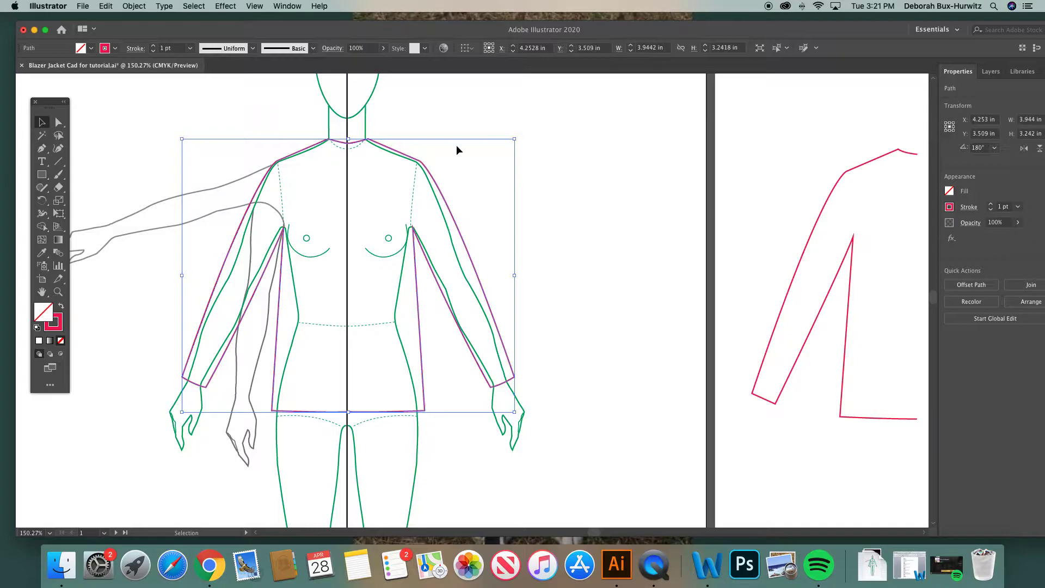
{"action": "right_click", "coordinate": [489, 189]}
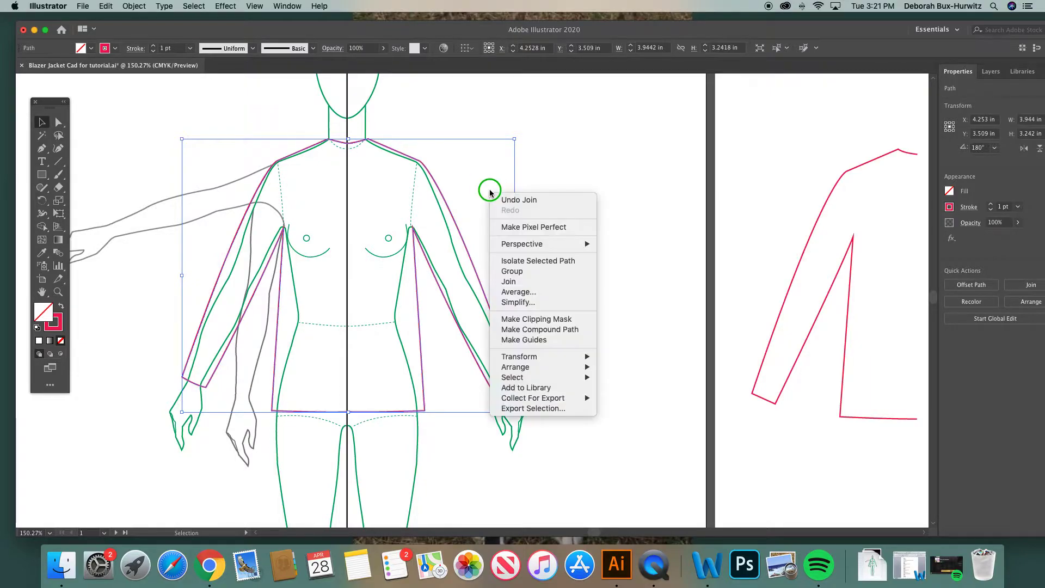
{"action": "left_click", "coordinate": [511, 282]}
{"action": "left_click", "coordinate": [445, 435]}
{"action": "key", "text": "a"}
{"action": "left_click", "coordinate": [349, 412]}
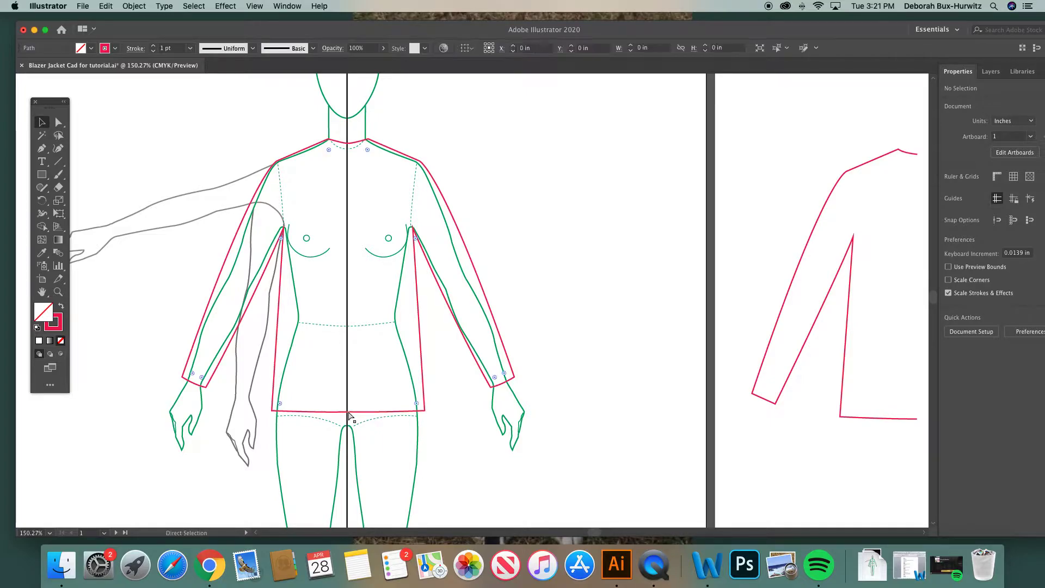
{"action": "key", "text": "v"}
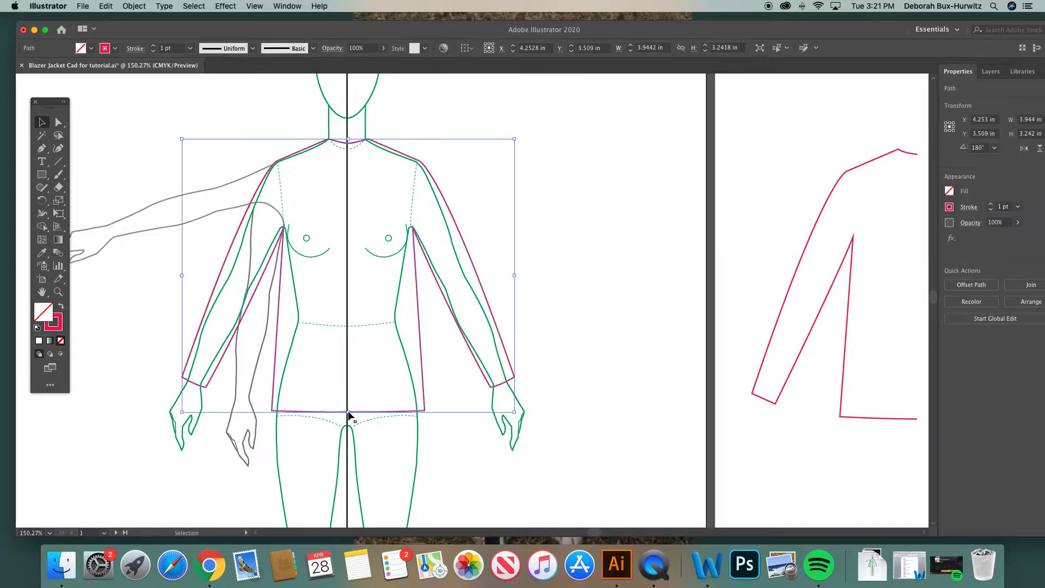
{"action": "left_click", "coordinate": [428, 349]}
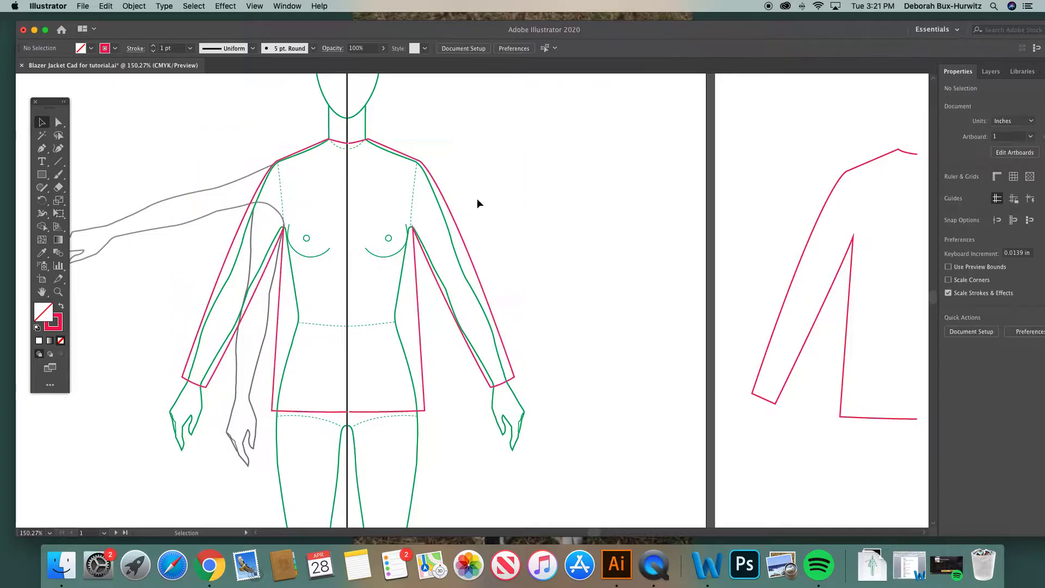
Examine the gap between the two neckline ends at center front in close-up, checking the mirrored half's end anchor.
{"action": "left_click", "coordinate": [58, 291]}
{"action": "left_click_drag", "start_coordinate": [302, 115], "coordinate": [494, 187]}
{"action": "scroll", "coordinate": [152, 163], "scroll_direction": "left", "scroll_amount": 3}
{"action": "left_click", "coordinate": [63, 124]}
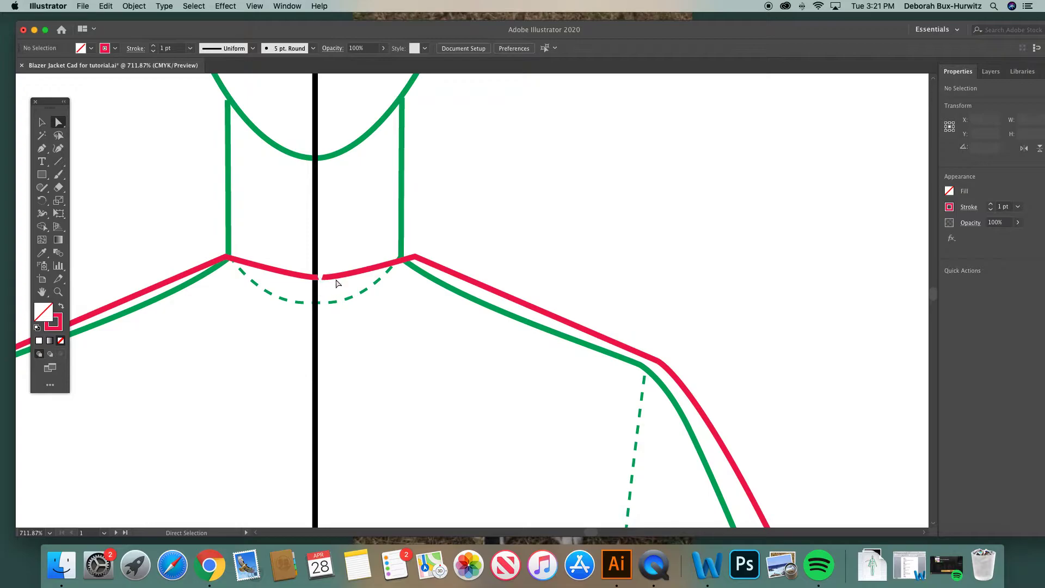
{"action": "scroll", "coordinate": [343, 286], "scroll_direction": "up", "scroll_amount": 2}
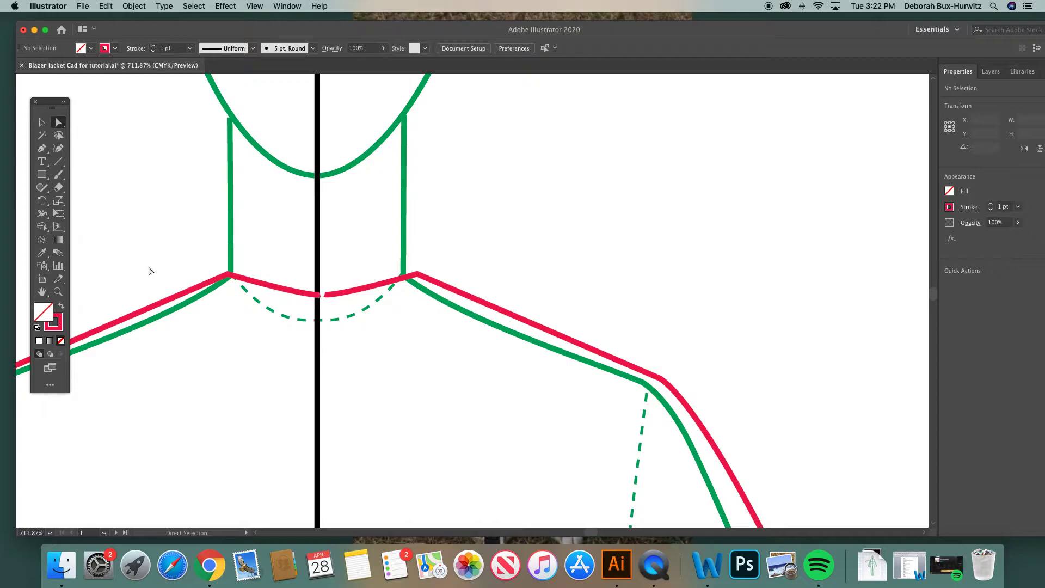
{"action": "left_click", "coordinate": [59, 292]}
{"action": "left_click_drag", "start_coordinate": [222, 233], "coordinate": [532, 377]}
{"action": "left_click", "coordinate": [59, 123]}
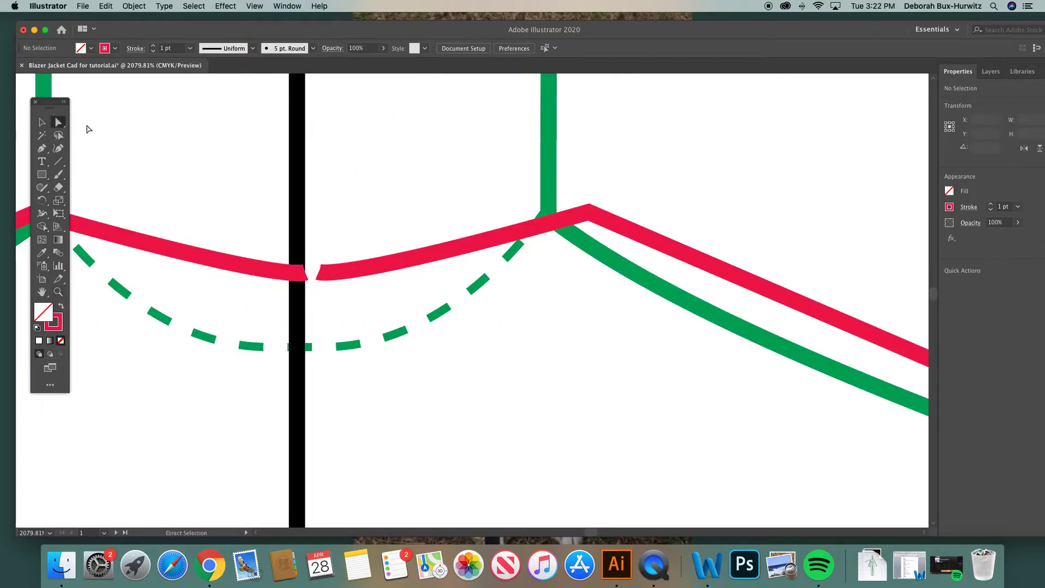
{"action": "left_click", "coordinate": [320, 274]}
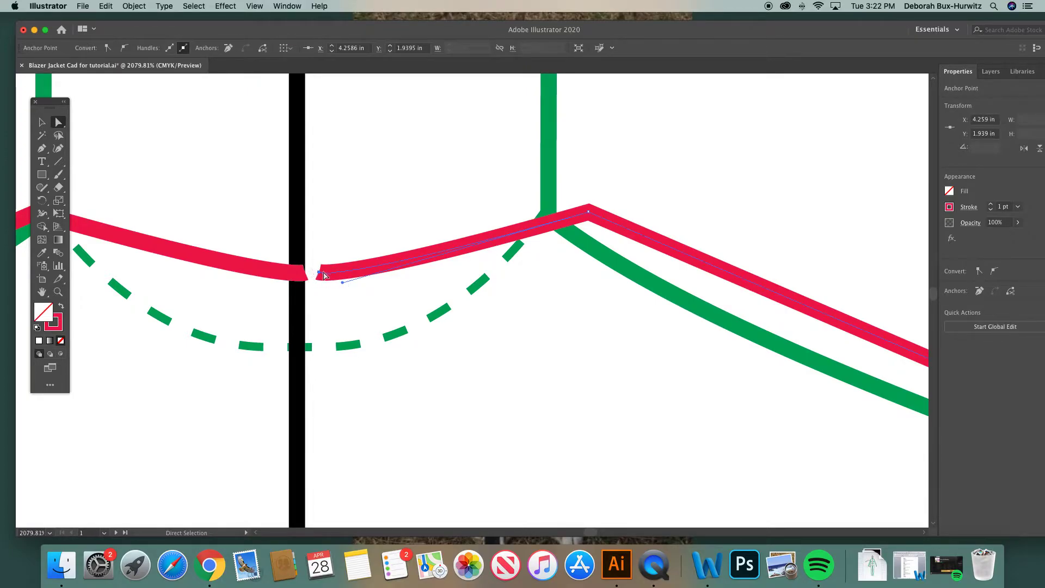
{"action": "left_click", "coordinate": [58, 291]}
{"action": "left_click", "coordinate": [580, 388]}
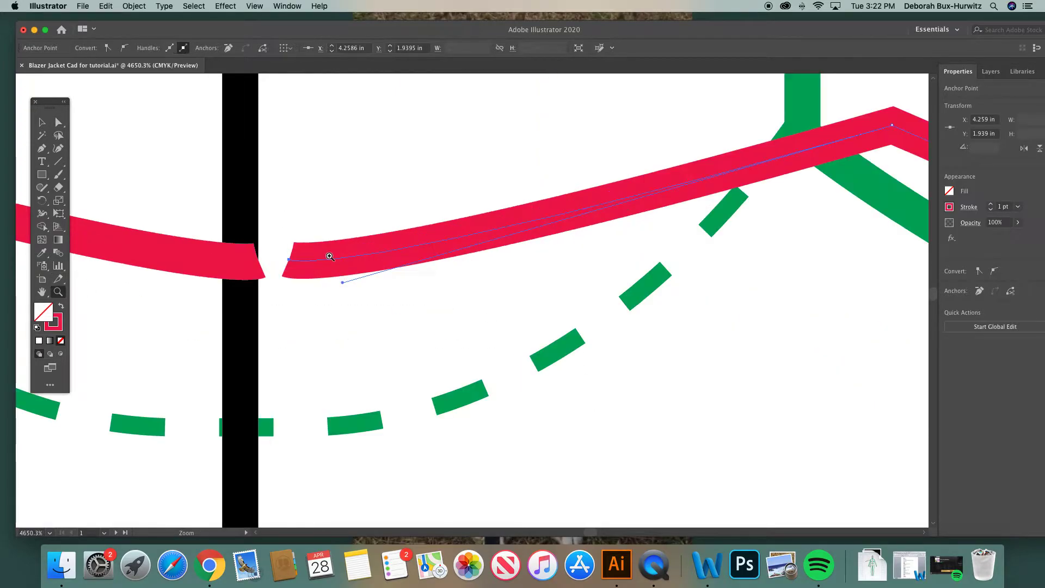
Select both open neckline end points at center front, join them with a connecting segment, and deselect the path.
{"action": "key", "text": "a"}
{"action": "left_click", "coordinate": [312, 189]}
{"action": "left_click", "coordinate": [290, 260]}
{"action": "left_click", "coordinate": [305, 220]}
{"action": "left_click", "coordinate": [289, 260]}
{"action": "left_click", "coordinate": [259, 261], "text": "shift"}
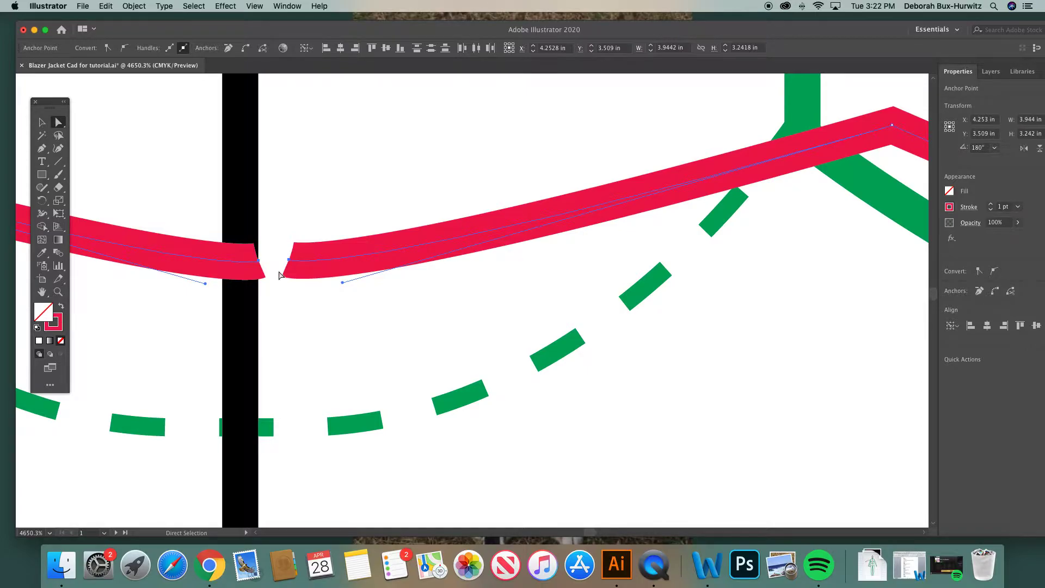
{"action": "right_click", "coordinate": [275, 245]}
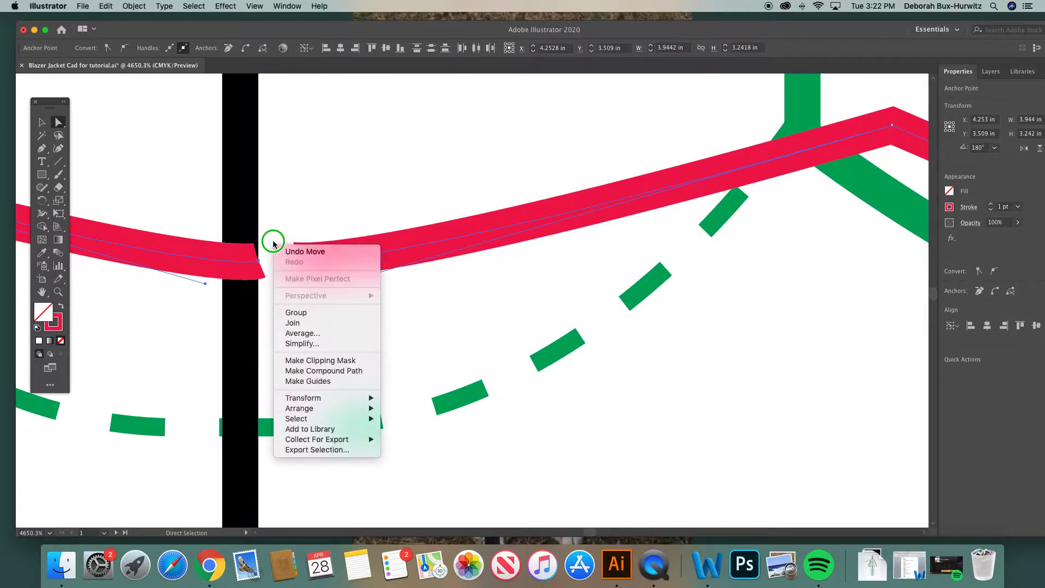
{"action": "left_click", "coordinate": [277, 221]}
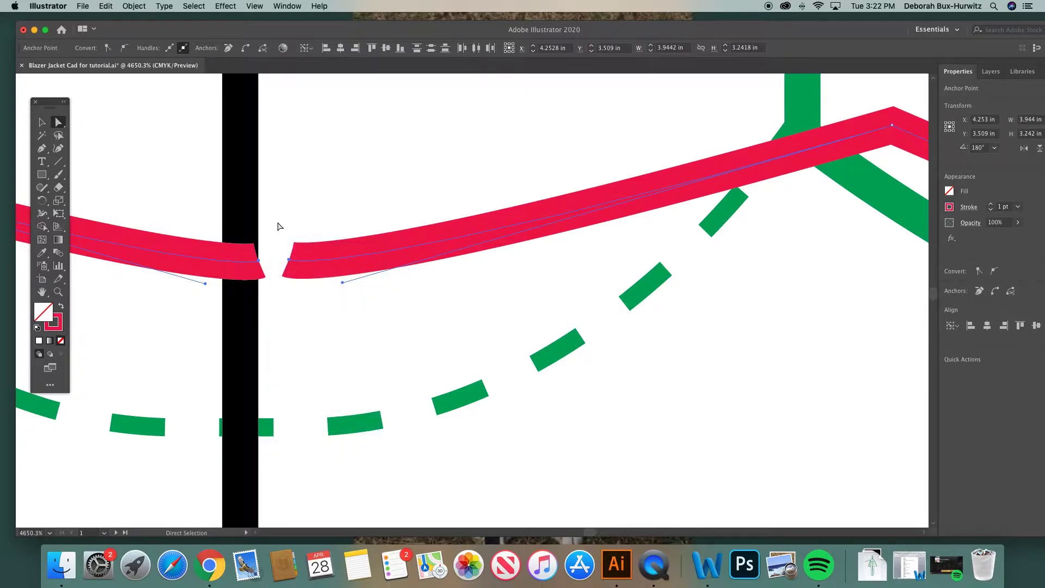
{"action": "key", "text": "v"}
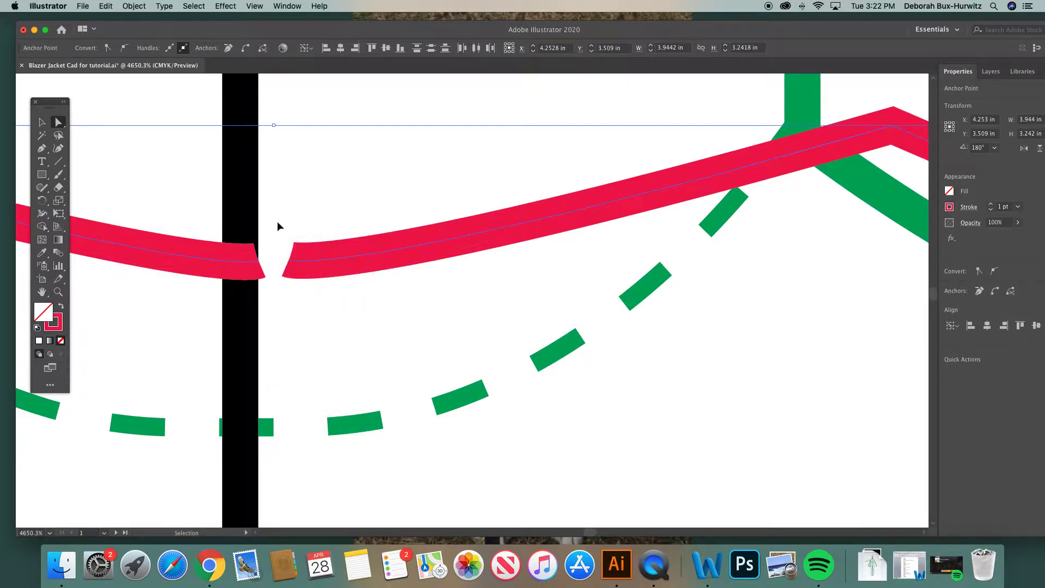
{"action": "key", "text": "a"}
{"action": "key", "text": "super+j"}
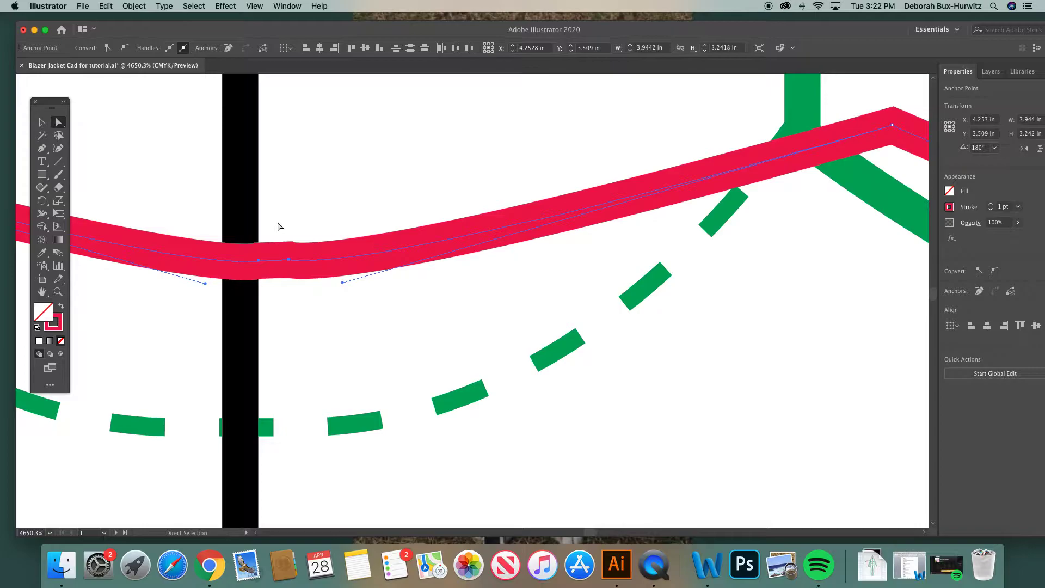
{"action": "left_click", "coordinate": [327, 221]}
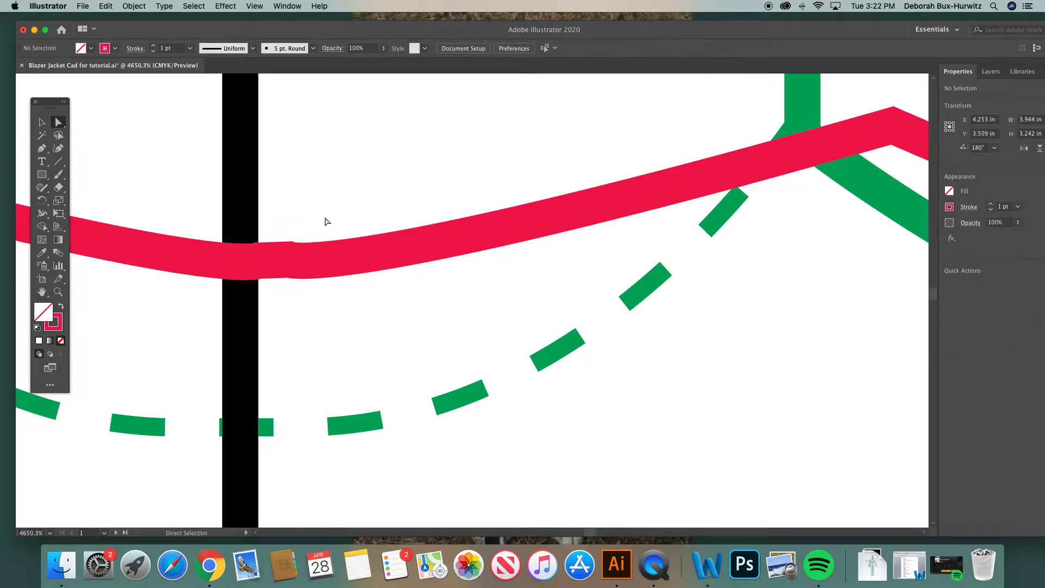
Test the neckline join by pulling the mirrored half's center anchor upward twice, undoing each move.
{"action": "left_click", "coordinate": [289, 260]}
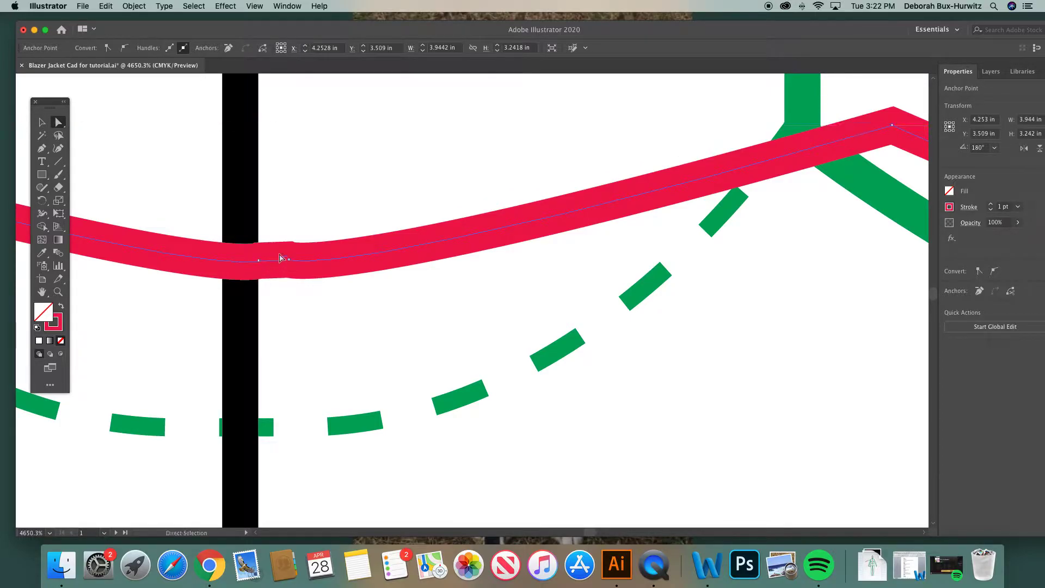
{"action": "left_click", "coordinate": [305, 214]}
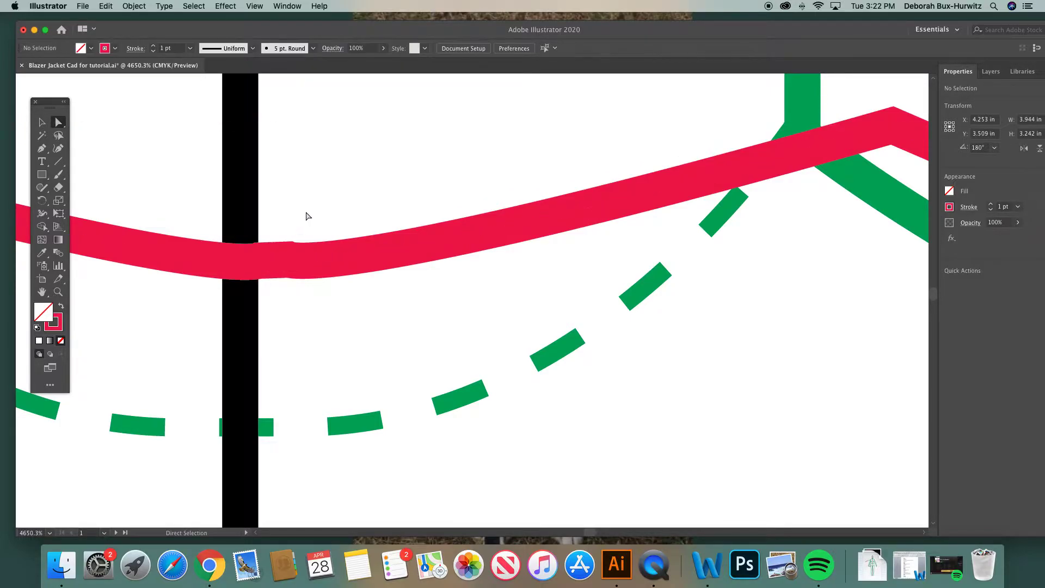
{"action": "left_click", "coordinate": [290, 261]}
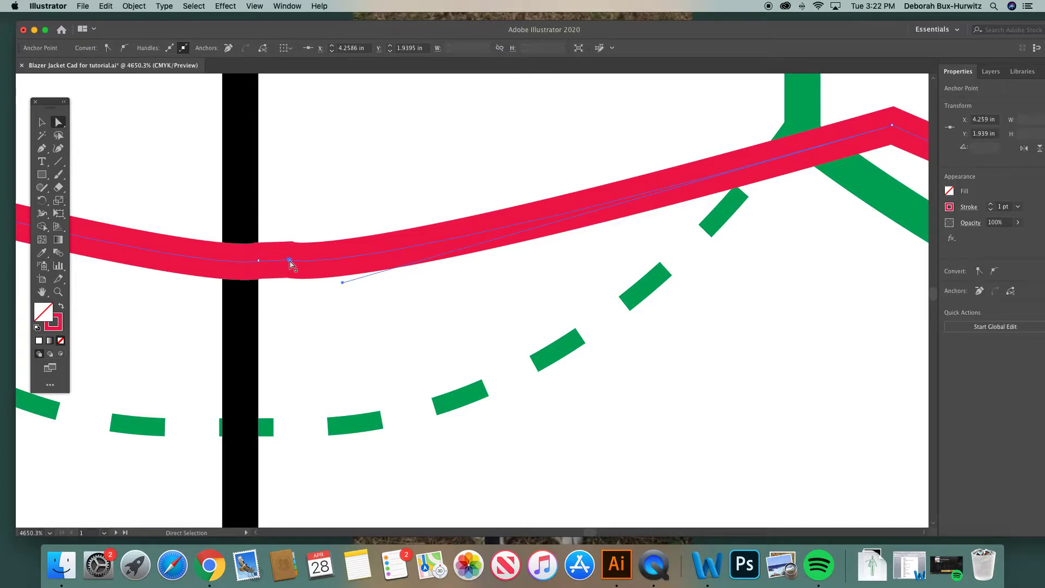
{"action": "left_click_drag", "start_coordinate": [290, 261], "coordinate": [314, 228]}
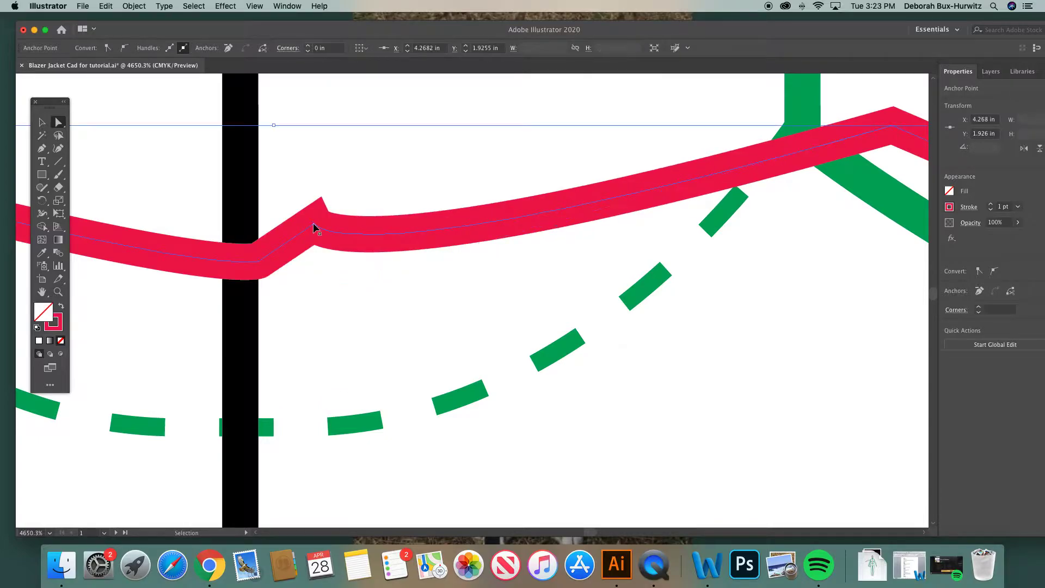
{"action": "key", "text": "super+z"}
{"action": "left_click_drag", "start_coordinate": [291, 262], "coordinate": [306, 207]}
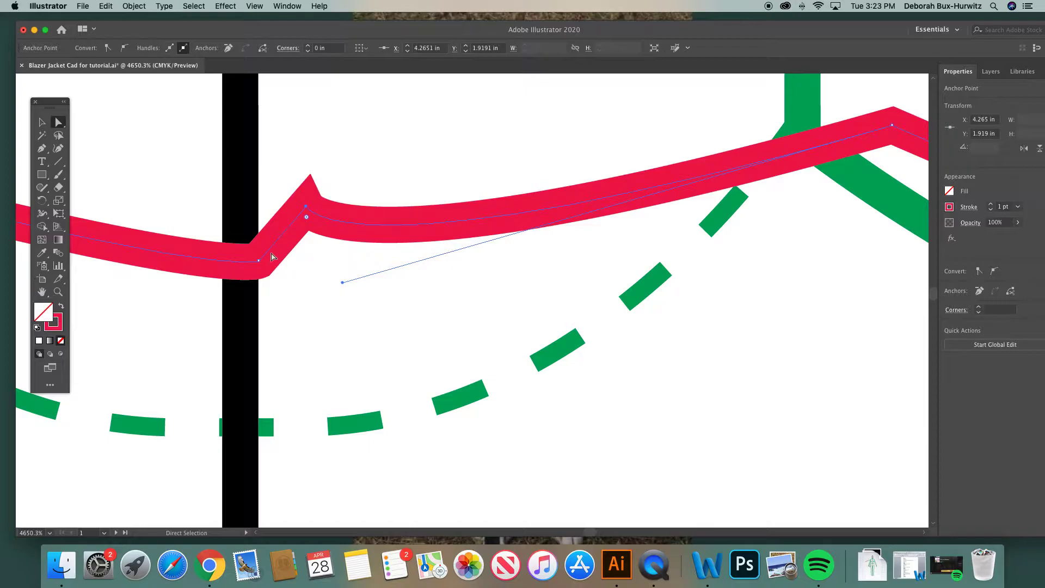
{"action": "key", "text": "super+z"}
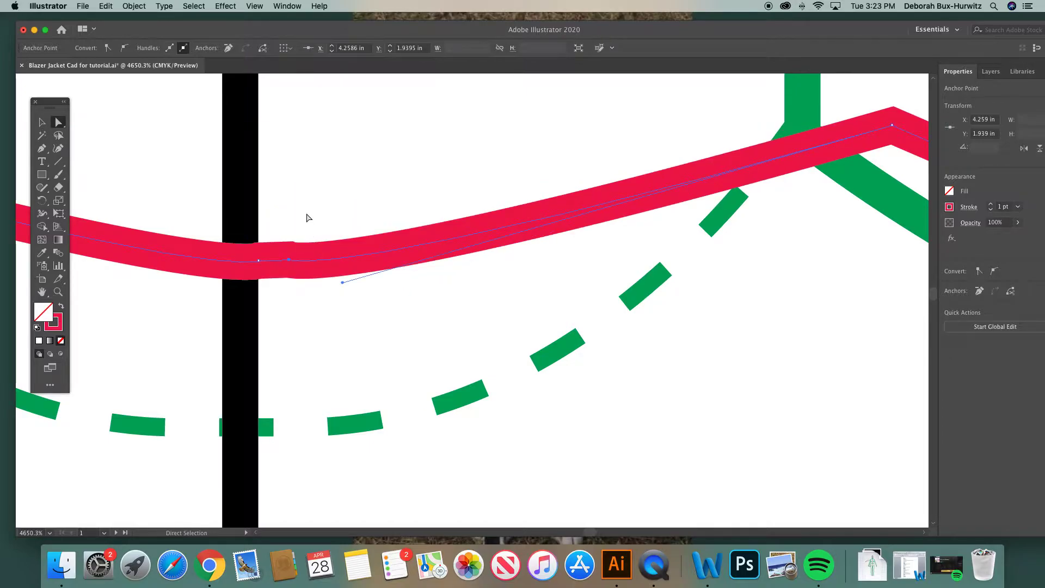
Adjust the direction handle of the neckline anchor beside center front slightly, and deselect the path.
{"action": "left_click_drag", "start_coordinate": [343, 279], "coordinate": [352, 268]}
{"action": "left_click", "coordinate": [322, 221]}
{"action": "key", "text": "super+minus"}
{"action": "key", "text": "super+minus"}
{"action": "key", "text": "super+minus"}
{"action": "key", "text": "super+minus"}
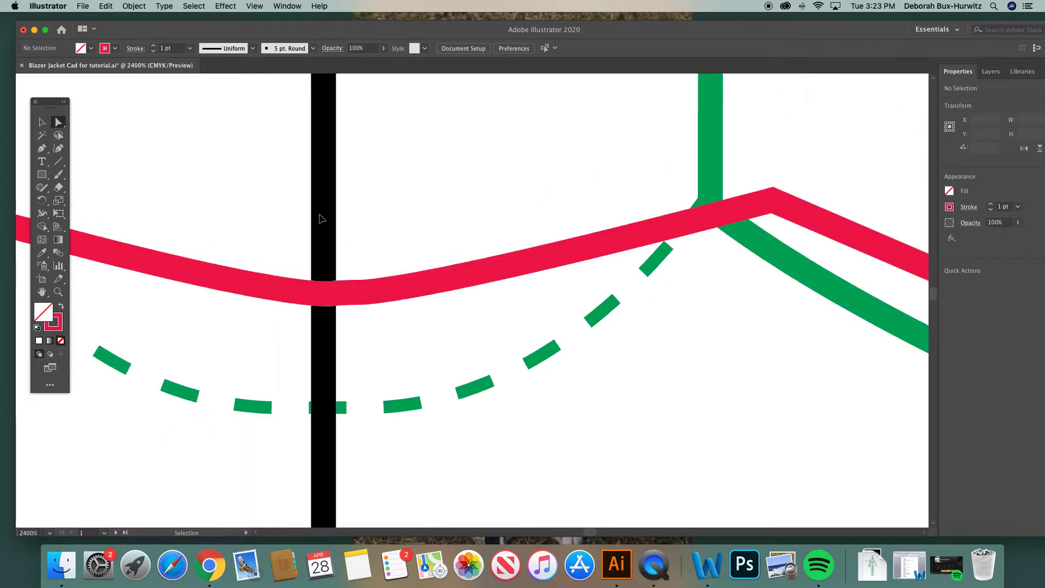
{"action": "key", "text": "super+minus"}
{"action": "key", "text": "super+minus"}
{"action": "key", "text": "super+minus"}
{"action": "key", "text": "super+minus"}
{"action": "key", "text": "super+minus"}
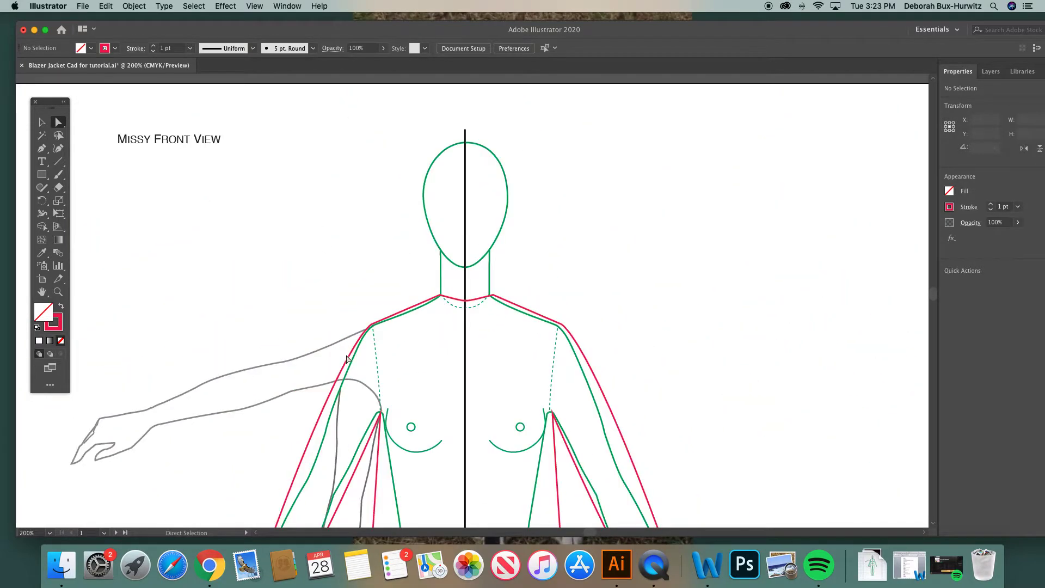
Move the open hem end points at center front so both ends sit at the same height.
{"action": "scroll", "coordinate": [349, 360], "scroll_direction": "down", "scroll_amount": 3}
{"action": "scroll", "coordinate": [348, 359], "scroll_direction": "right", "scroll_amount": 2}
{"action": "scroll", "coordinate": [349, 359], "scroll_direction": "down", "scroll_amount": 4}
{"action": "key", "text": "z"}
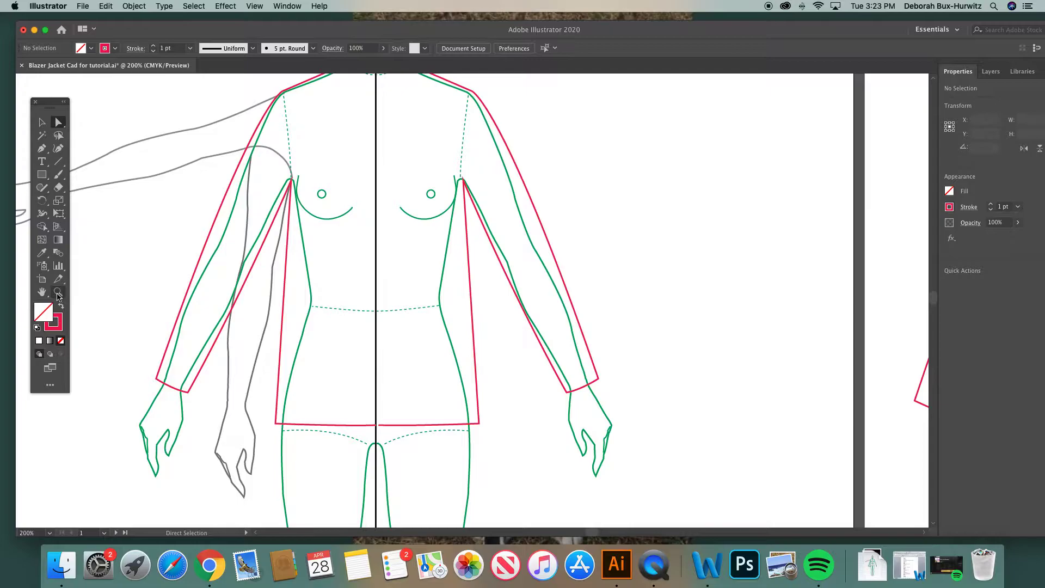
{"action": "left_click_drag", "start_coordinate": [357, 403], "coordinate": [438, 454]}
{"action": "left_click_drag", "start_coordinate": [208, 214], "coordinate": [435, 345]}
{"action": "left_click", "coordinate": [58, 122]}
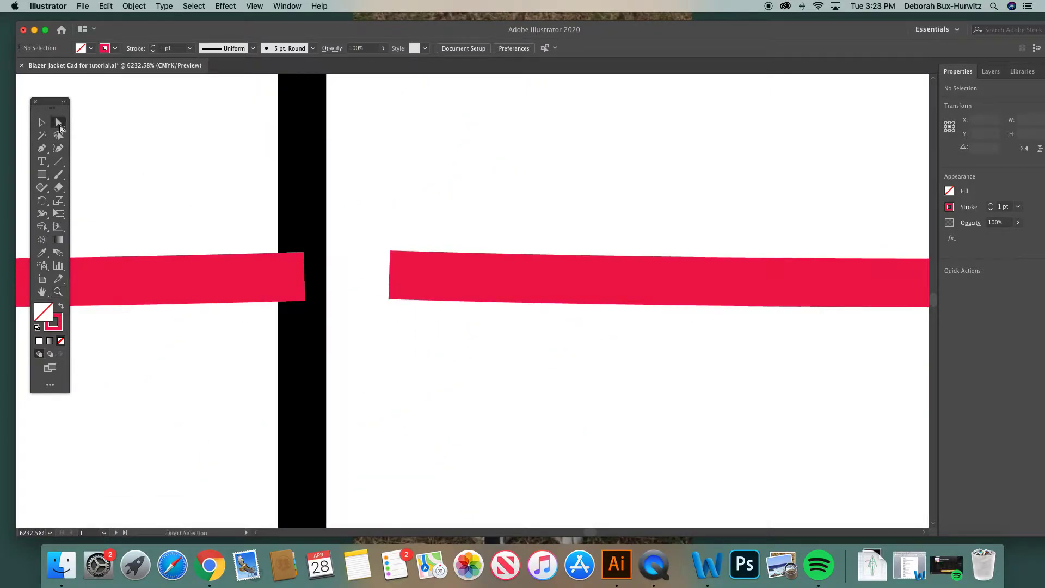
{"action": "left_click", "coordinate": [303, 277]}
{"action": "left_click_drag", "start_coordinate": [303, 277], "coordinate": [386, 287]}
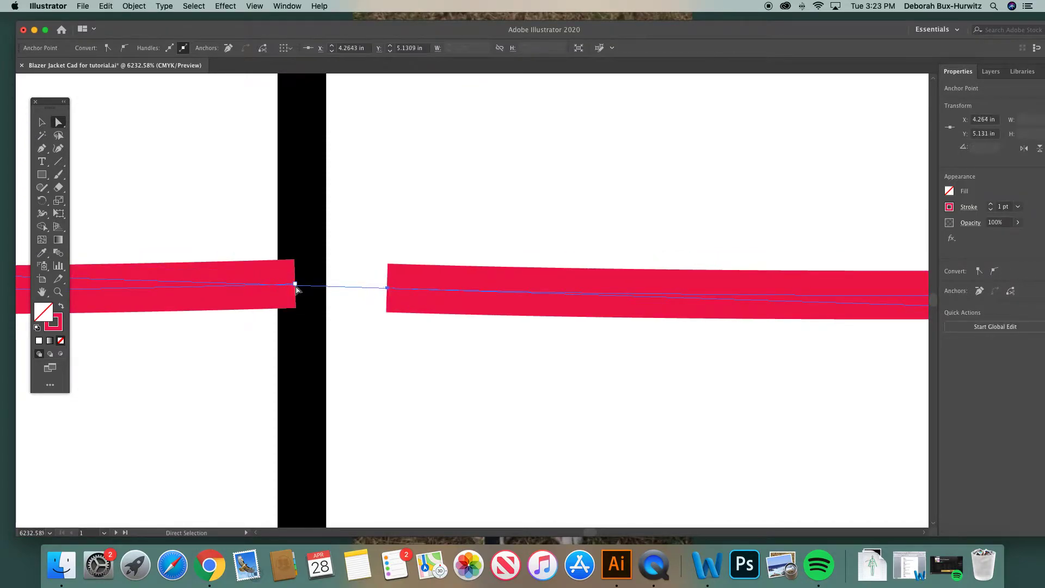
{"action": "left_click_drag", "start_coordinate": [295, 284], "coordinate": [294, 287]}
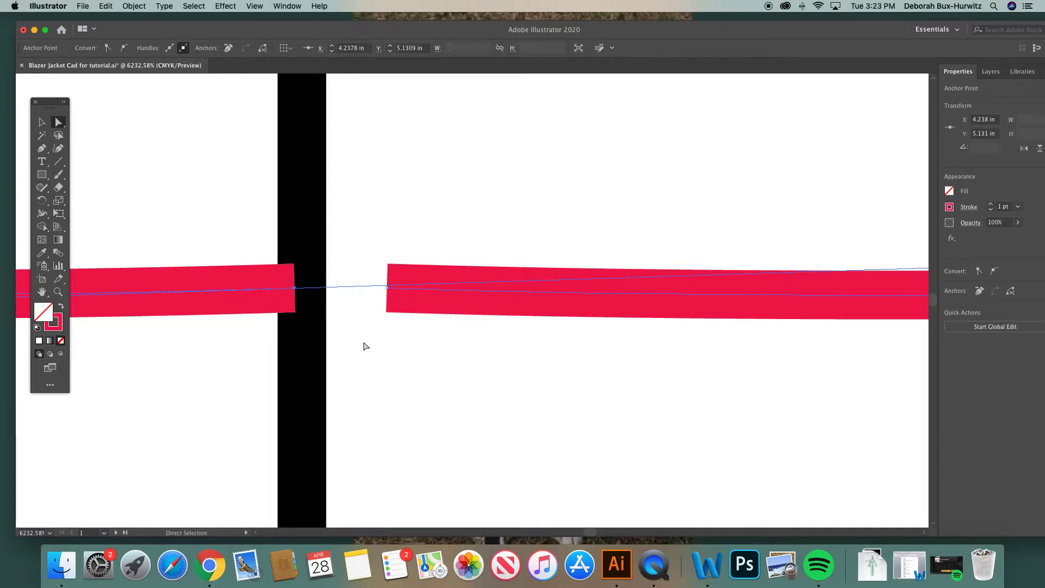
Select both open hem end points at center front and join them with a connecting segment.
{"action": "left_click", "coordinate": [364, 238]}
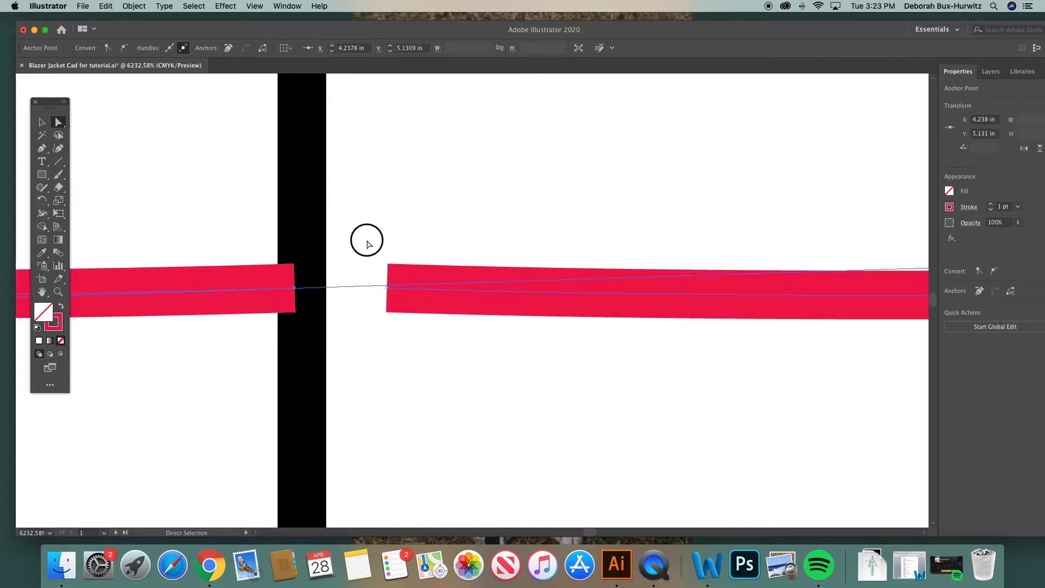
{"action": "left_click", "coordinate": [387, 288]}
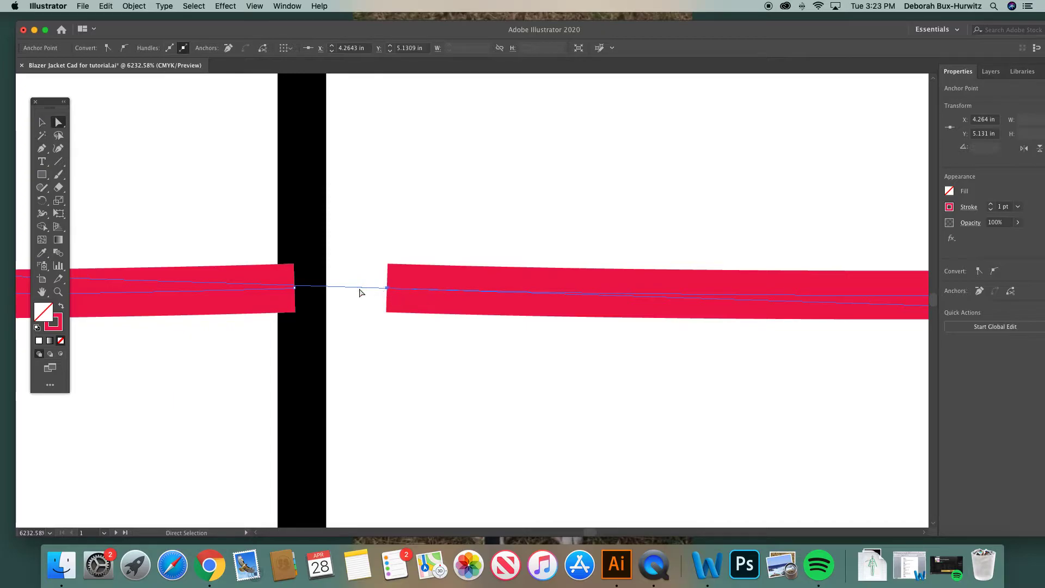
{"action": "left_click", "coordinate": [295, 289], "text": "shift"}
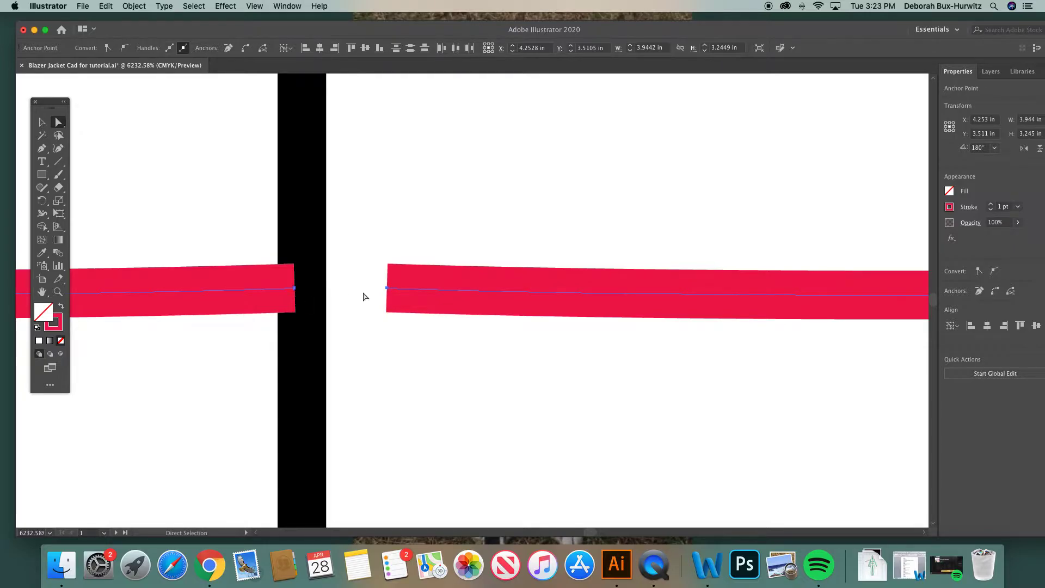
{"action": "key", "text": "super+j"}
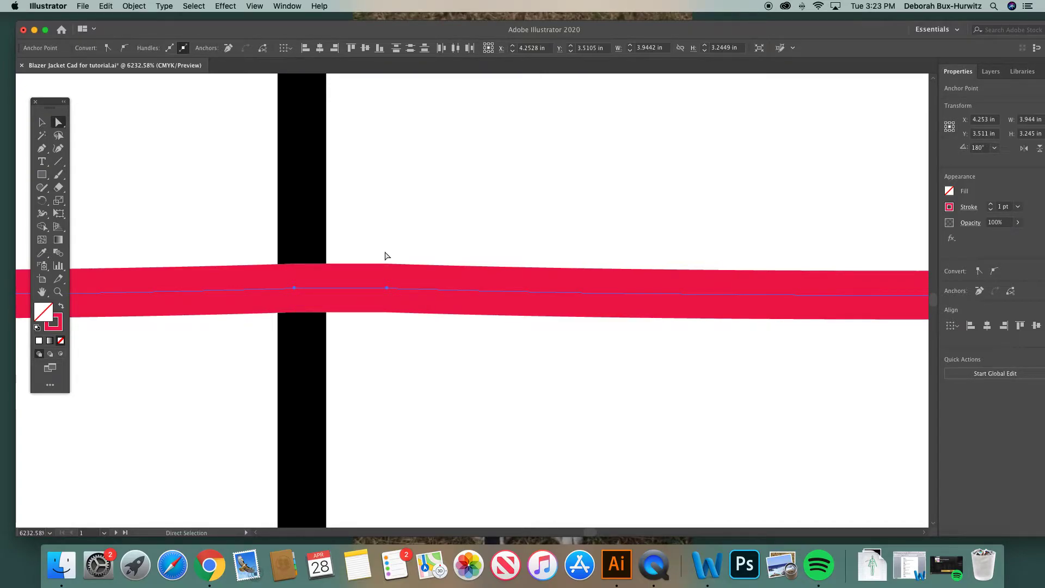
Test the hem join by pulling the mirrored half's center anchor upward, and undo the move.
{"action": "left_click", "coordinate": [387, 288]}
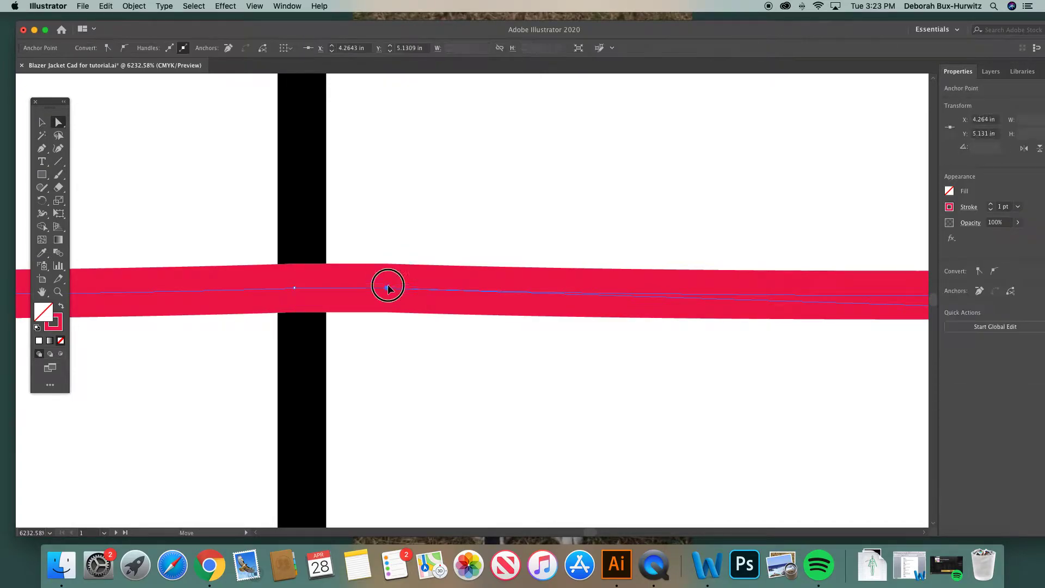
{"action": "left_click_drag", "start_coordinate": [387, 288], "coordinate": [390, 226]}
{"action": "key", "text": "super+z"}
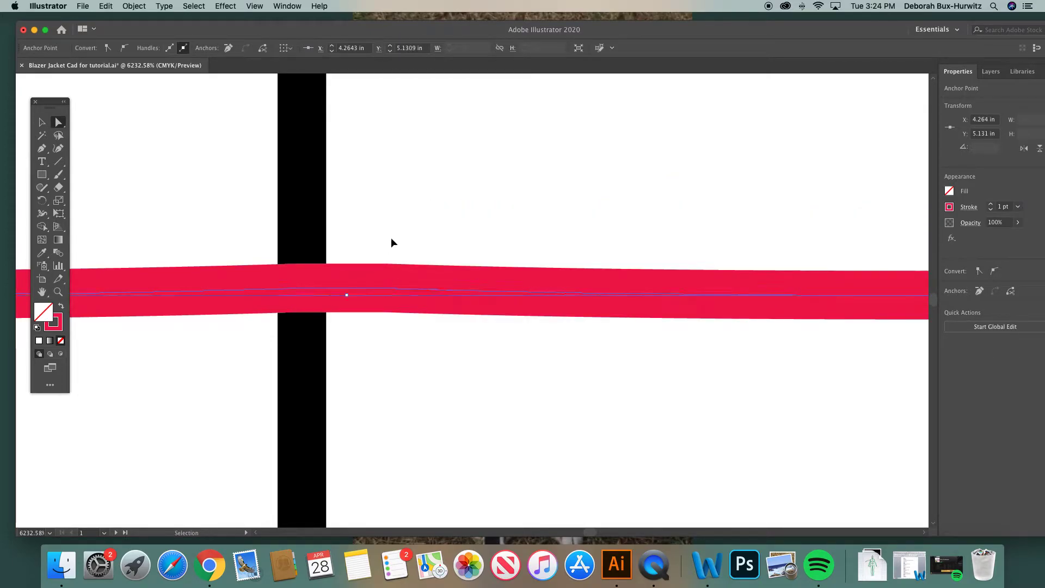
Test the joined jacket outline by pulling each shoulder anchor outward and upward, undoing each move.
{"action": "key", "text": "super+minus"}
{"action": "key", "text": "super+minus"}
{"action": "key", "text": "super+minus"}
{"action": "key", "text": "super+minus"}
{"action": "key", "text": "super+minus"}
{"action": "key", "text": "super+minus"}
{"action": "key", "text": "super+minus"}
{"action": "key", "text": "super+minus"}
{"action": "key", "text": "super+minus"}
{"action": "key", "text": "super+minus"}
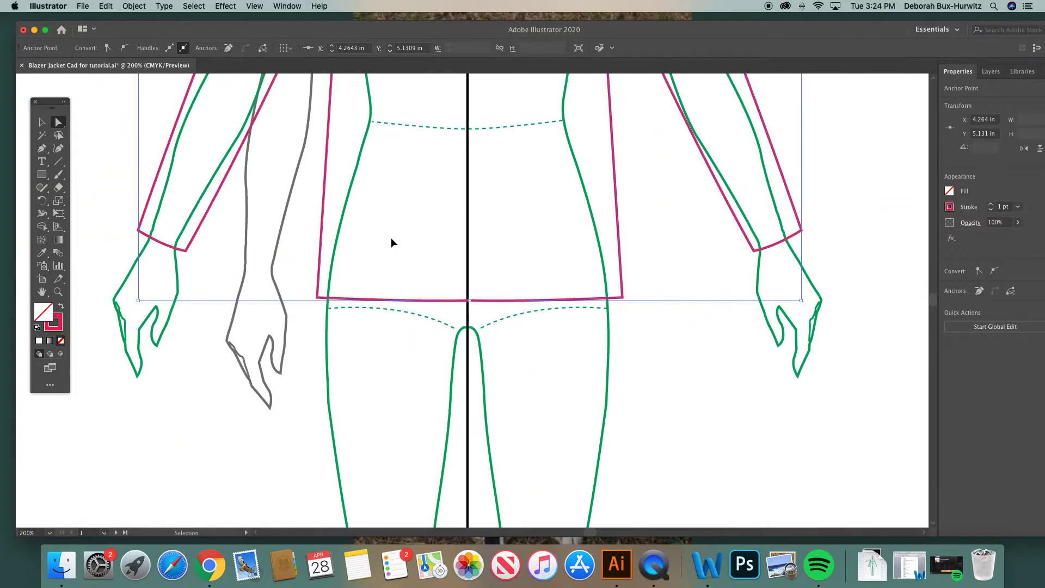
{"action": "scroll", "coordinate": [385, 204], "scroll_direction": "up", "scroll_amount": 4}
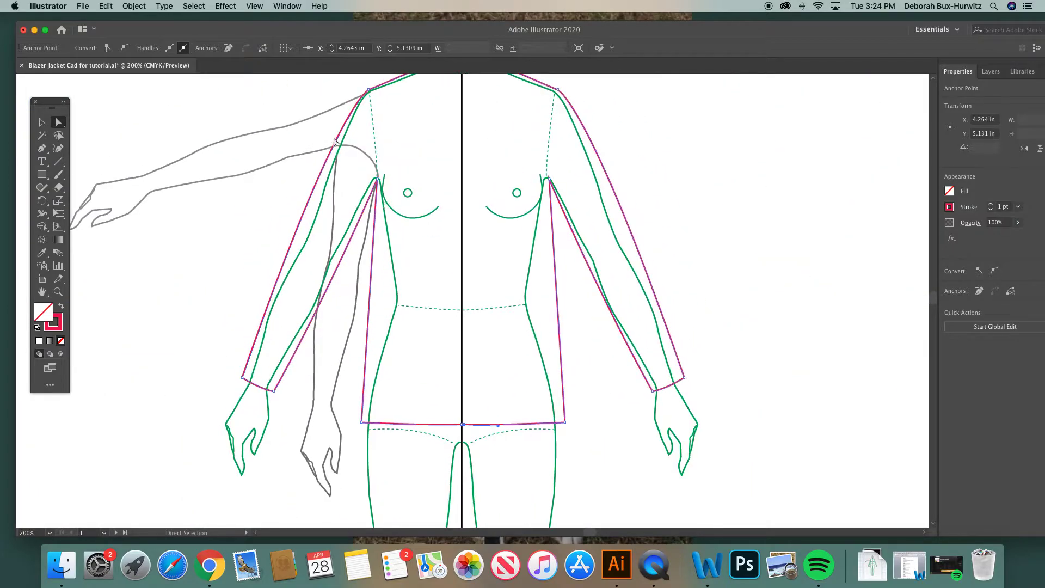
{"action": "scroll", "coordinate": [332, 196], "scroll_direction": "up", "scroll_amount": 2}
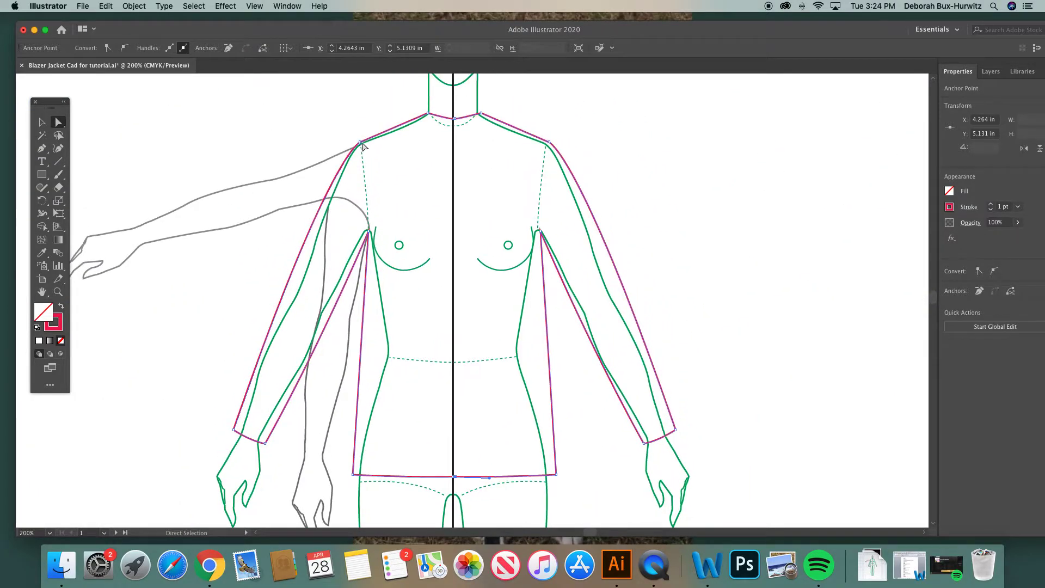
{"action": "scroll", "coordinate": [427, 182], "scroll_direction": "up", "scroll_amount": 3}
{"action": "left_click_drag", "start_coordinate": [351, 209], "coordinate": [338, 181]}
{"action": "key", "text": "super+z"}
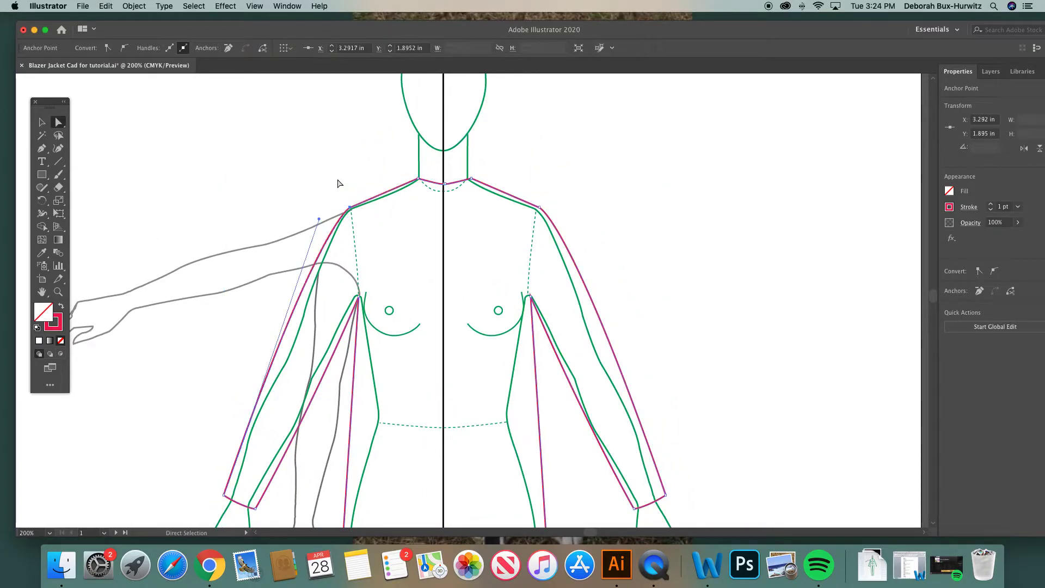
{"action": "left_click_drag", "start_coordinate": [539, 208], "coordinate": [566, 177]}
{"action": "key", "text": "super+z"}
Try pulling the mirrored half's center hem anchor sideways and deleting the segment that connects it to center front.
{"action": "scroll", "coordinate": [450, 268], "scroll_direction": "down", "scroll_amount": 5}
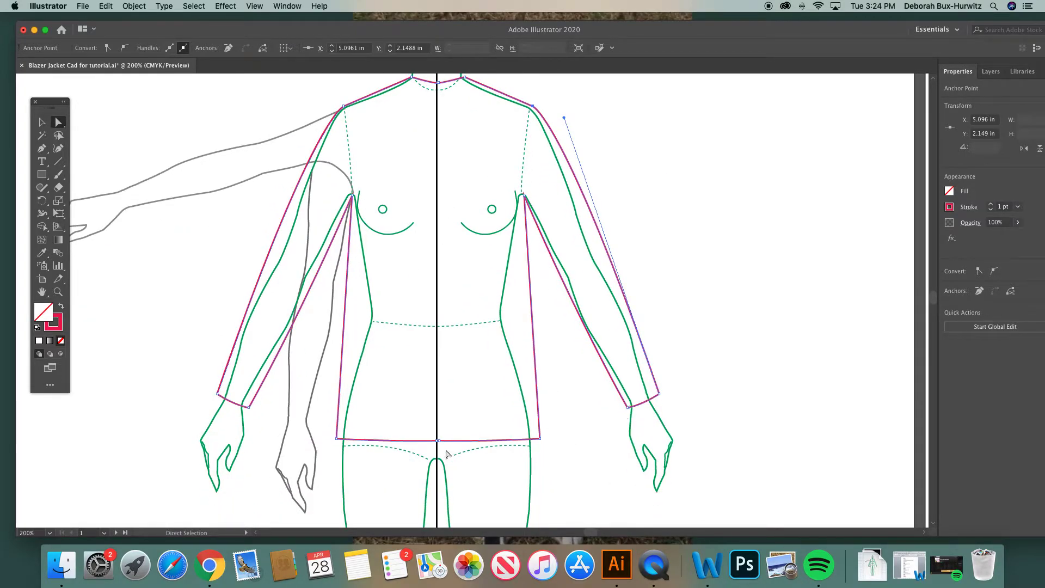
{"action": "left_click_drag", "start_coordinate": [440, 441], "coordinate": [482, 446]}
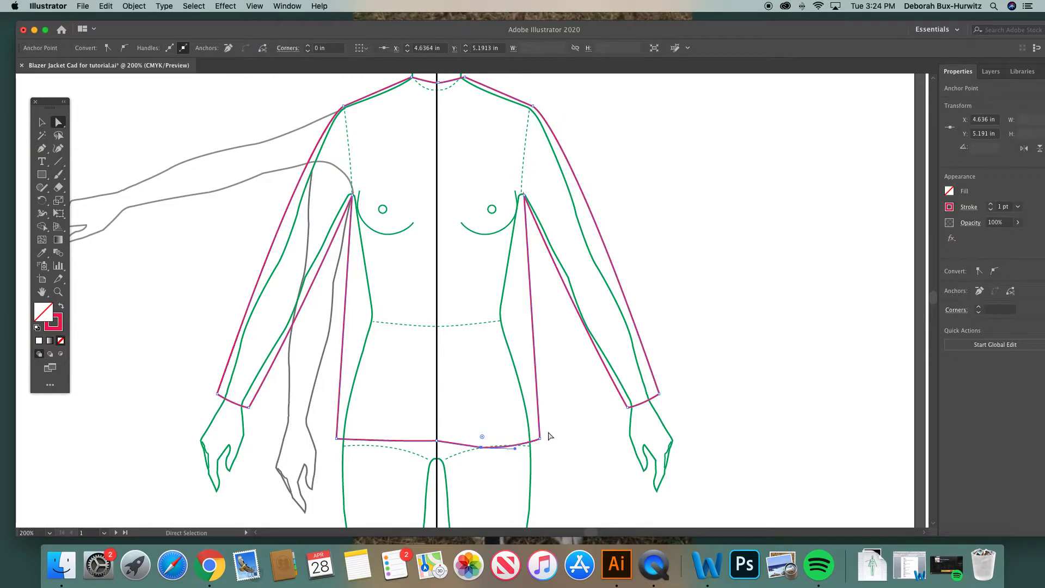
{"action": "left_click", "coordinate": [545, 427]}
{"action": "left_click", "coordinate": [459, 448]}
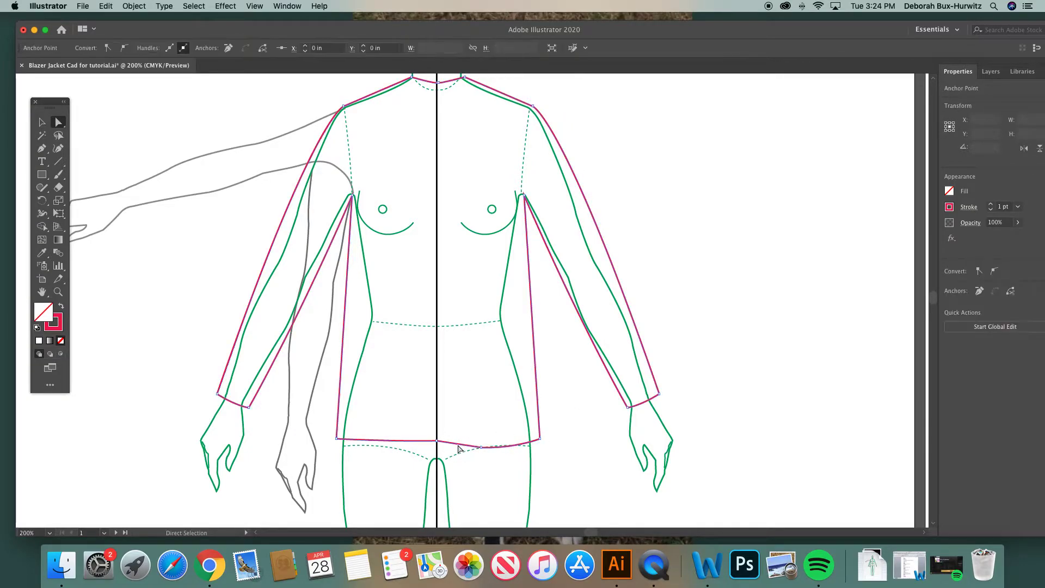
{"action": "left_click", "coordinate": [559, 434]}
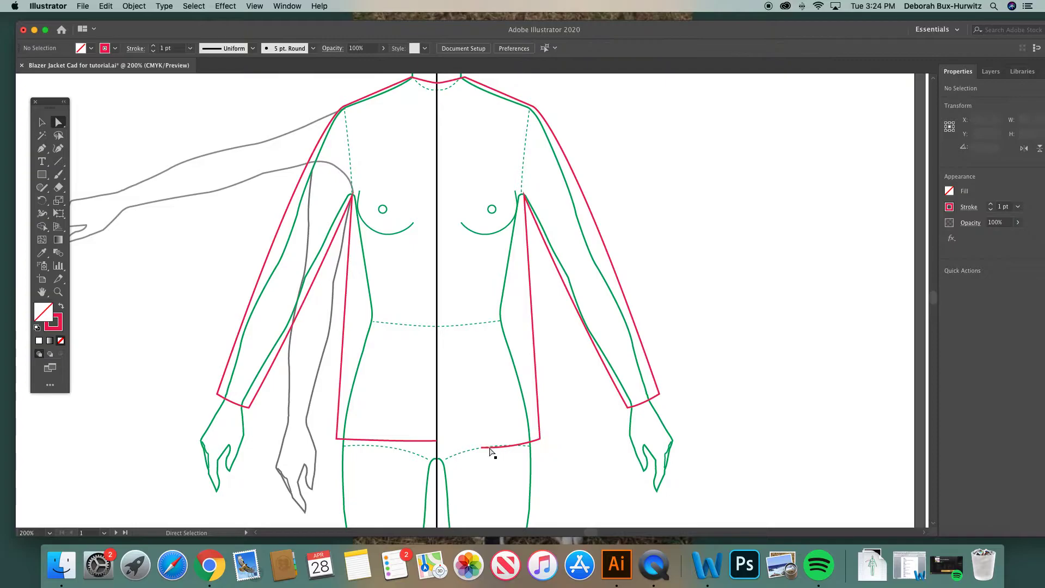
Try to bring the mirrored half's loose hem end point back onto the other end point at center front.
{"action": "left_click_drag", "start_coordinate": [481, 448], "coordinate": [437, 442]}
{"action": "left_click", "coordinate": [434, 440]}
{"action": "left_click_drag", "start_coordinate": [434, 440], "coordinate": [462, 452]}
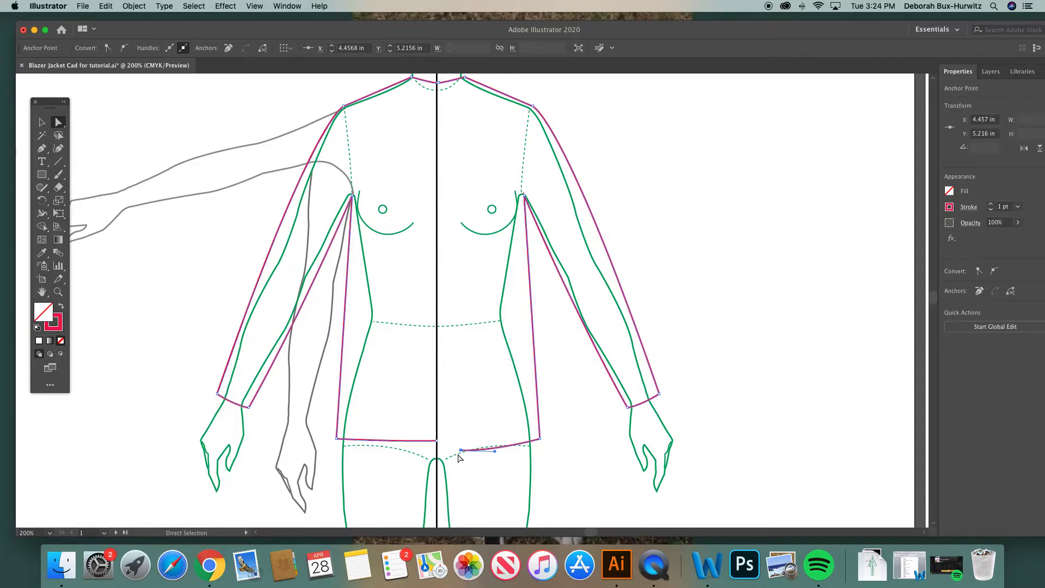
{"action": "left_click", "coordinate": [58, 292]}
{"action": "left_click_drag", "start_coordinate": [304, 305], "coordinate": [642, 467]}
{"action": "left_click", "coordinate": [63, 124]}
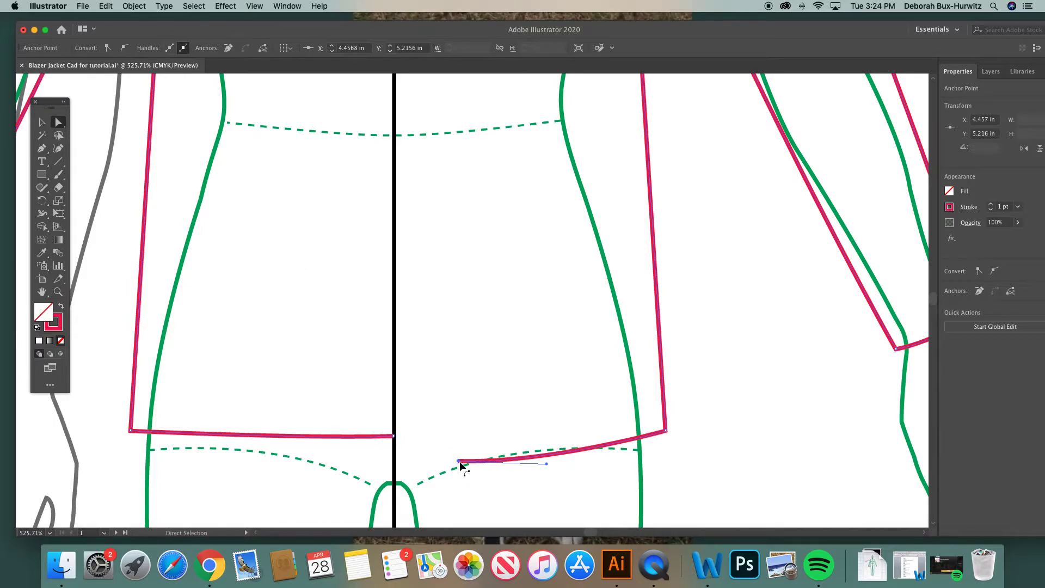
{"action": "left_click_drag", "start_coordinate": [459, 462], "coordinate": [398, 437]}
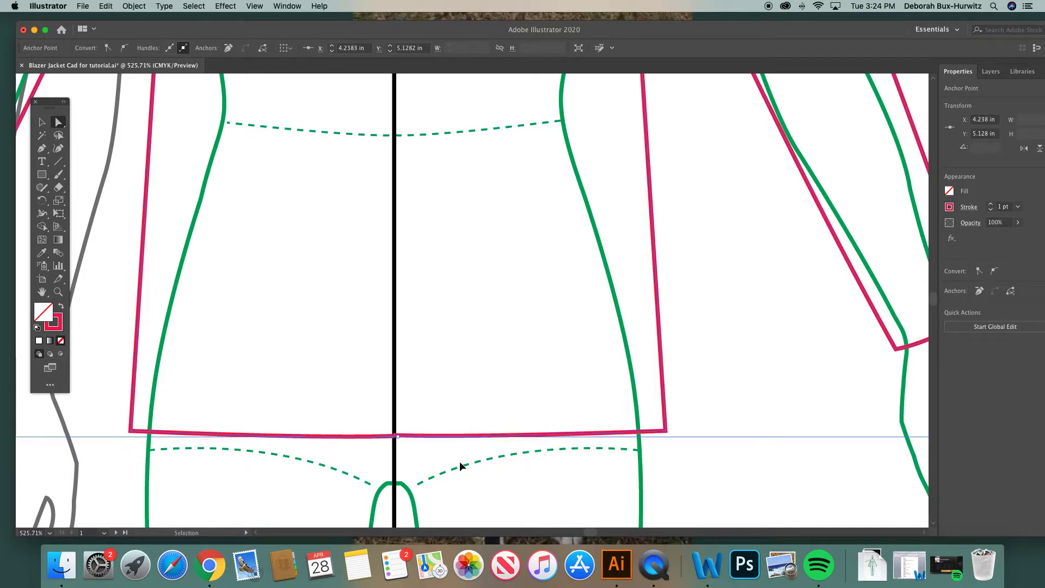
Undo the hem point moves and the segment deletion to restore the joined hem, and deselect the path.
{"action": "key", "text": "super+z"}
{"action": "key", "text": "super+z"}
{"action": "key", "text": "super+z"}
{"action": "key", "text": "super+z"}
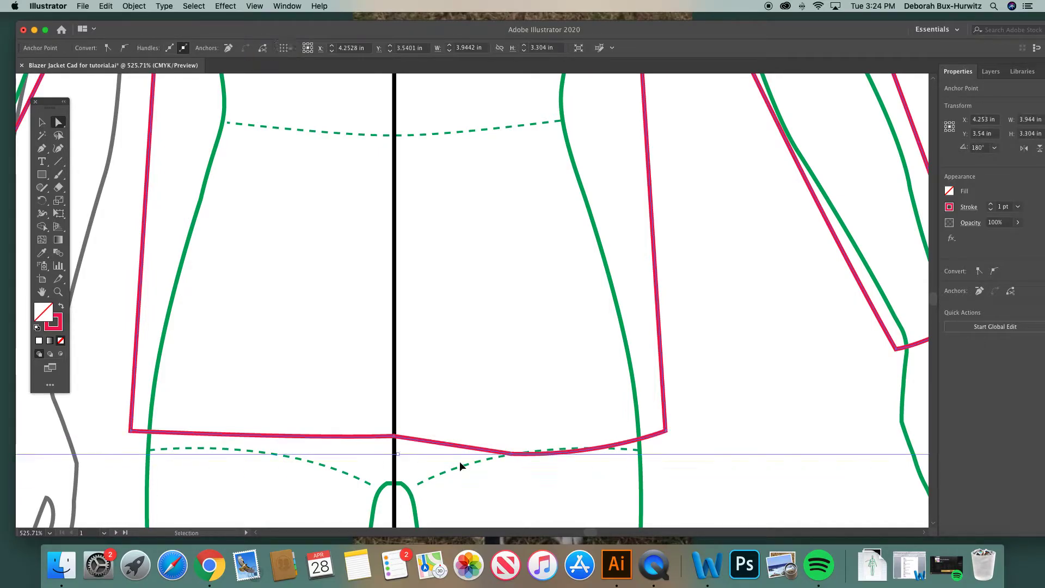
{"action": "key", "text": "super+z"}
{"action": "left_click", "coordinate": [710, 400]}
Move the joined jacket outline off the croquis onto the adjacent artboard beside the half outline, and select the half outline.
{"action": "key", "text": "super+minus"}
{"action": "key", "text": "super+minus"}
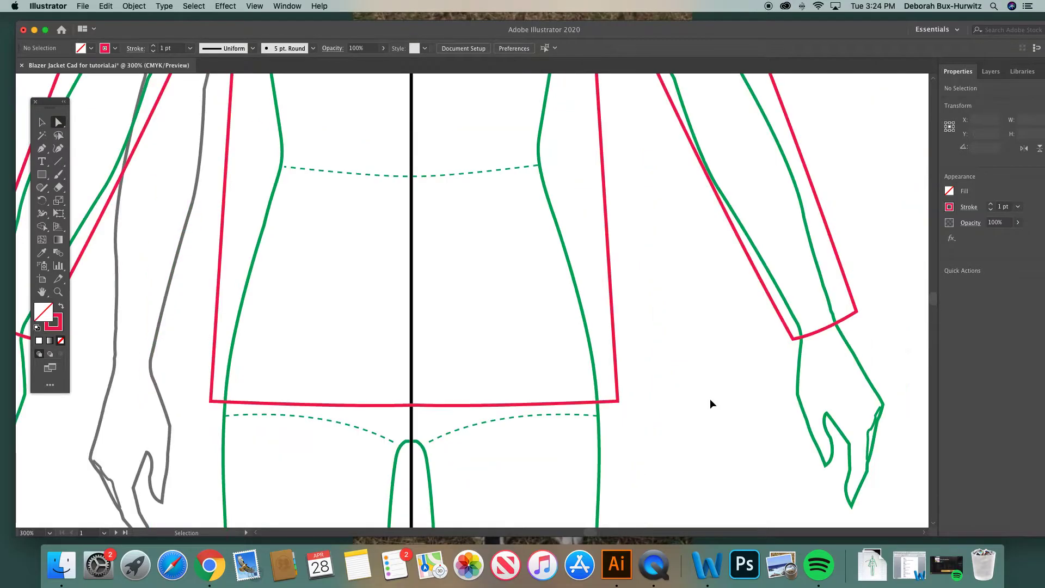
{"action": "key", "text": "super+minus"}
{"action": "key", "text": "super+minus"}
{"action": "scroll", "coordinate": [476, 285], "scroll_direction": "right", "scroll_amount": 3}
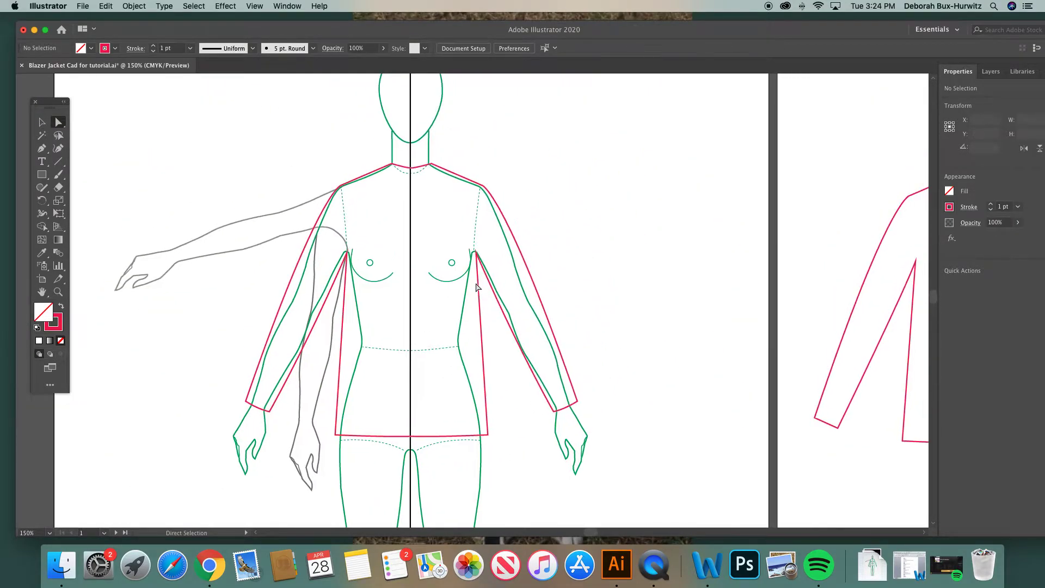
{"action": "key", "text": "super+minus"}
{"action": "scroll", "coordinate": [476, 287], "scroll_direction": "right", "scroll_amount": 3}
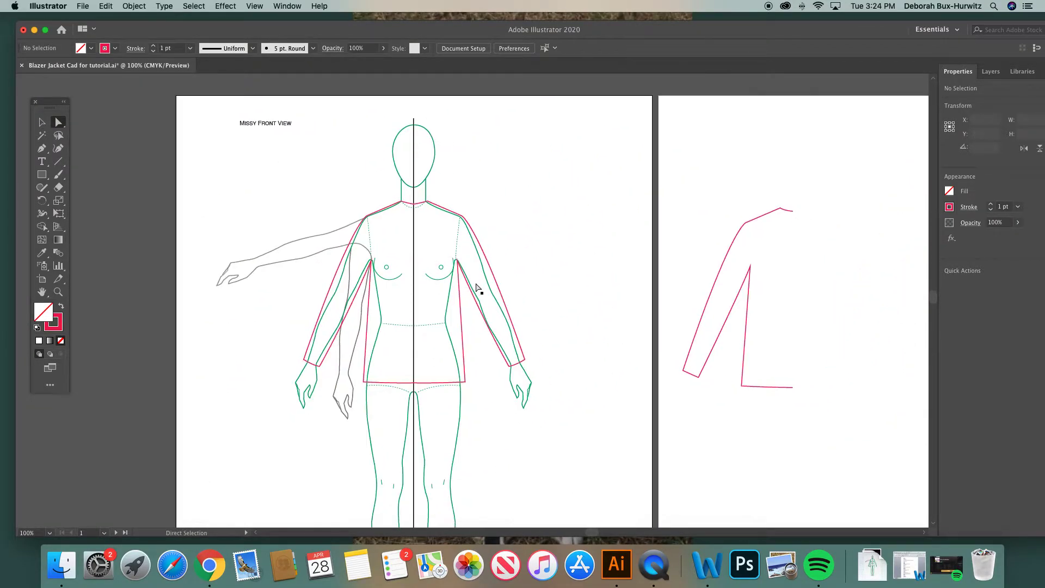
{"action": "scroll", "coordinate": [476, 289], "scroll_direction": "right", "scroll_amount": 2}
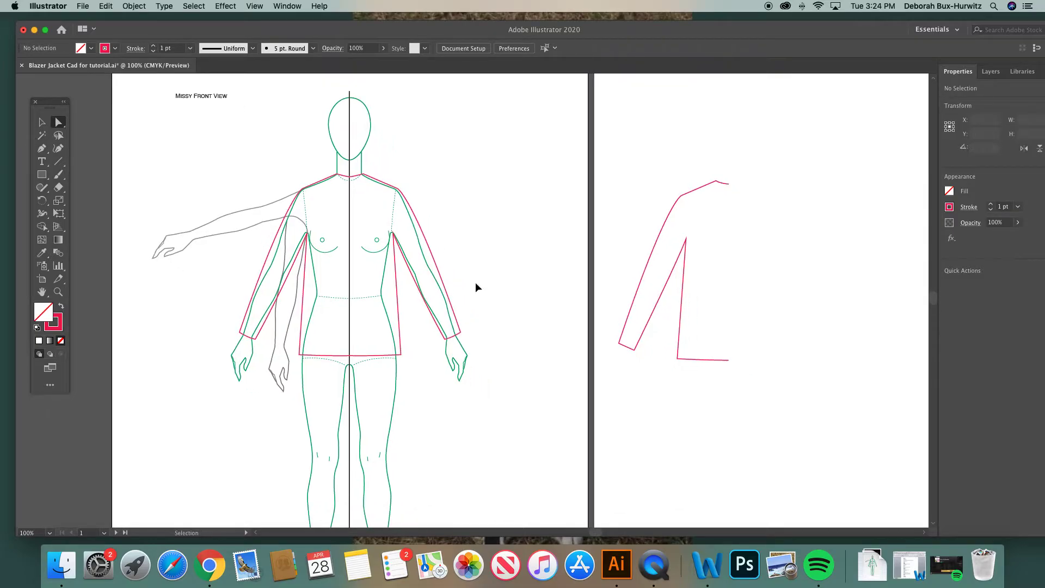
{"action": "key", "text": "super+minus"}
{"action": "scroll", "coordinate": [337, 289], "scroll_direction": "down", "scroll_amount": 3}
{"action": "scroll", "coordinate": [336, 289], "scroll_direction": "right", "scroll_amount": 2}
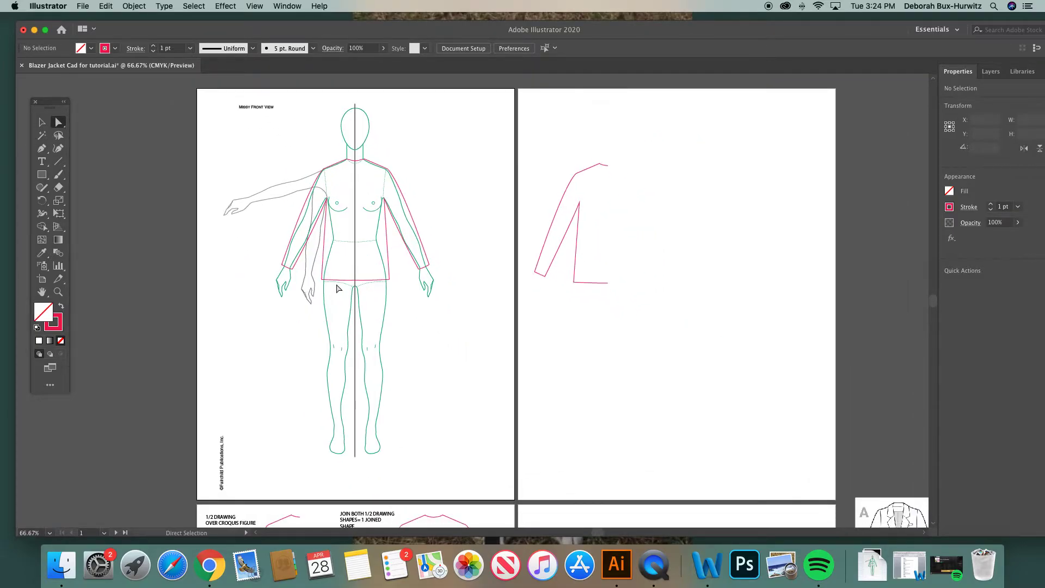
{"action": "key", "text": "v"}
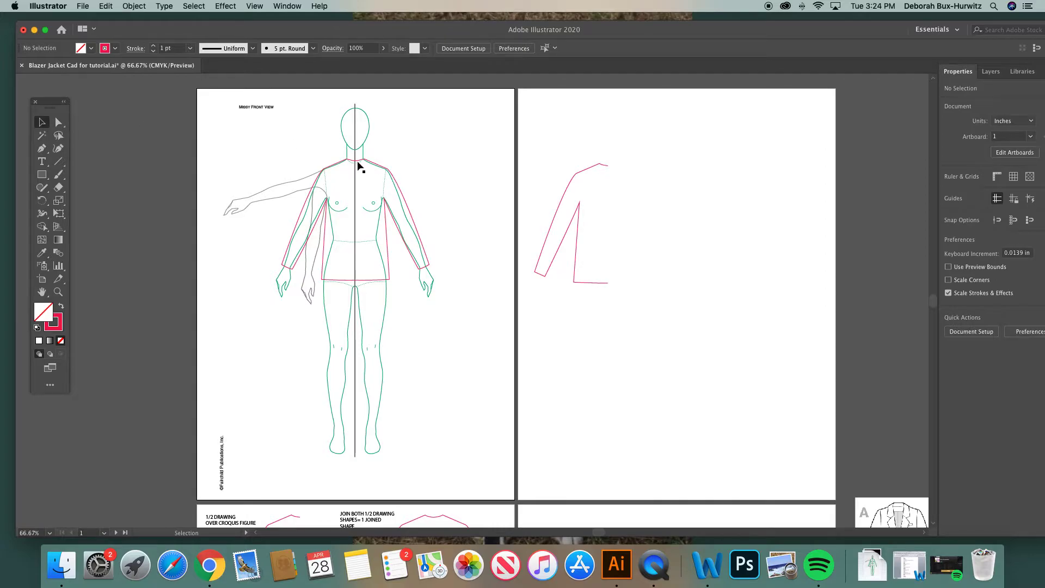
{"action": "left_click_drag", "start_coordinate": [359, 164], "coordinate": [706, 189]}
{"action": "left_click", "coordinate": [618, 154]}
{"action": "left_click", "coordinate": [605, 168]}
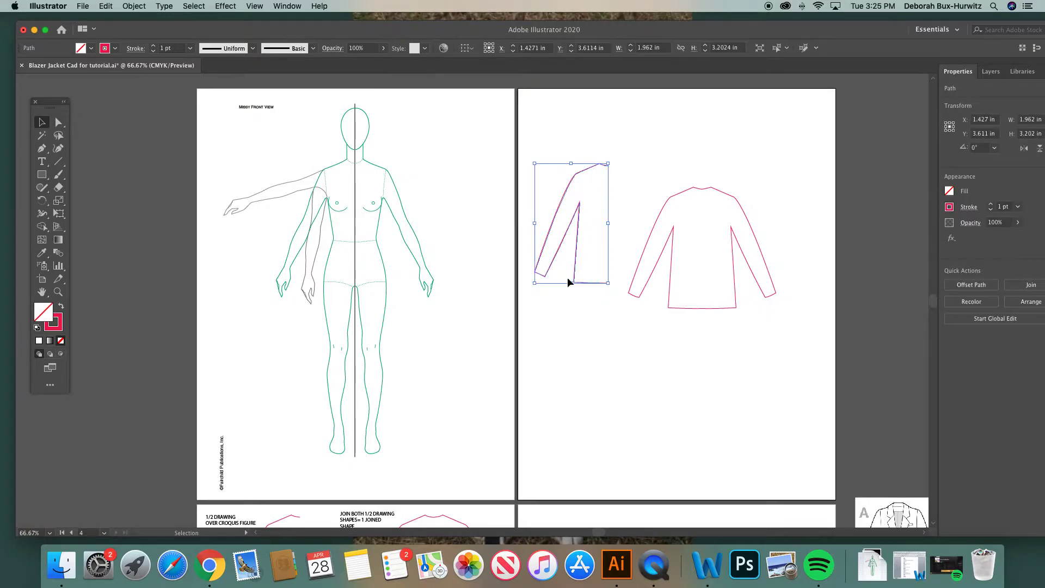
Try moving the joined jacket outline farther across its artboard, and undo the move.
{"action": "scroll", "coordinate": [570, 283], "scroll_direction": "down", "scroll_amount": 2}
{"action": "scroll", "coordinate": [570, 283], "scroll_direction": "right", "scroll_amount": 4}
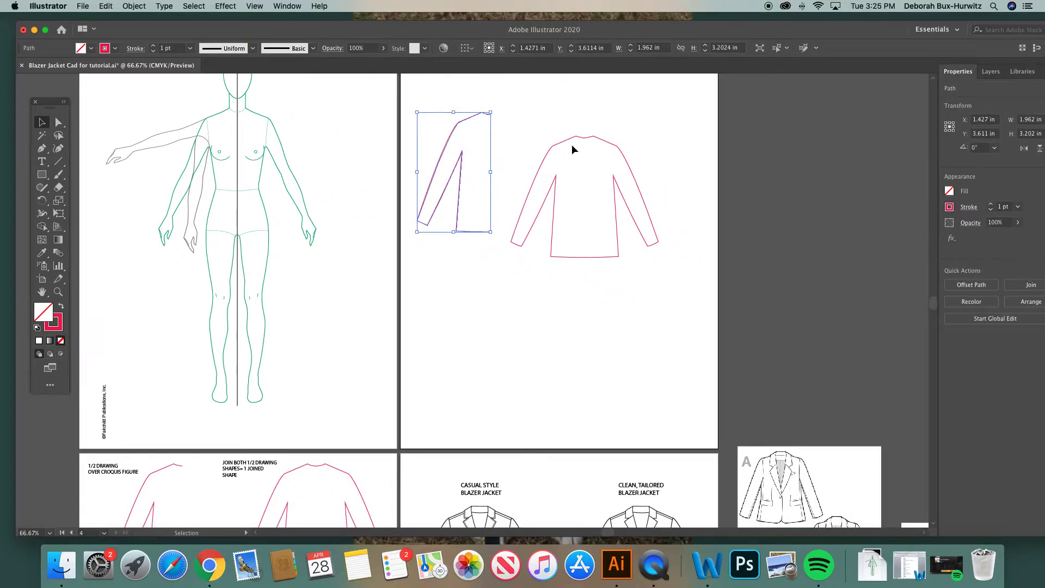
{"action": "left_click_drag", "start_coordinate": [575, 138], "coordinate": [651, 139]}
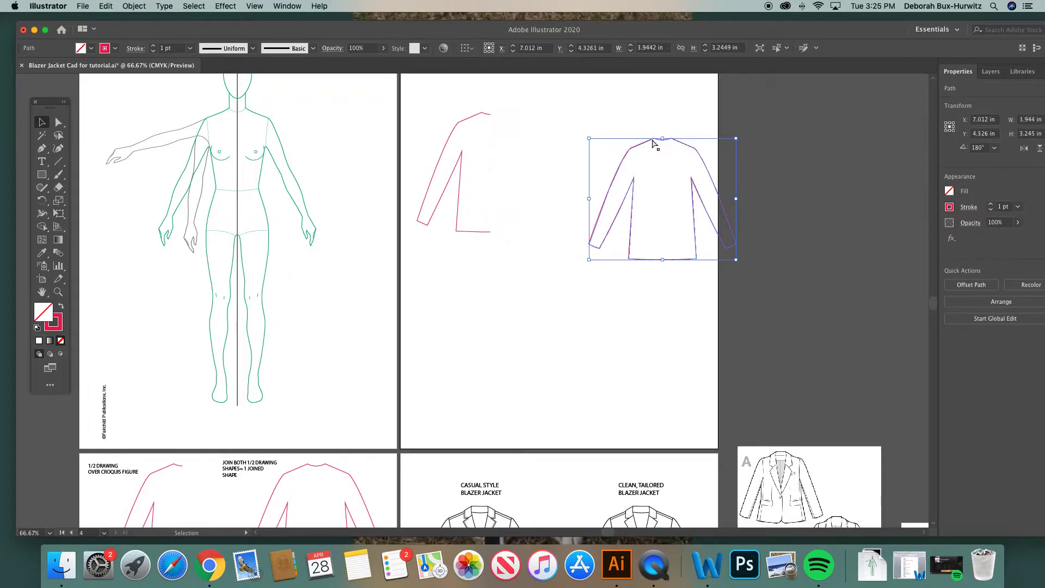
{"action": "key", "text": "super+z"}
{"action": "scroll", "coordinate": [562, 182], "scroll_direction": "up", "scroll_amount": 3}
{"action": "scroll", "coordinate": [562, 182], "scroll_direction": "left", "scroll_amount": 1}
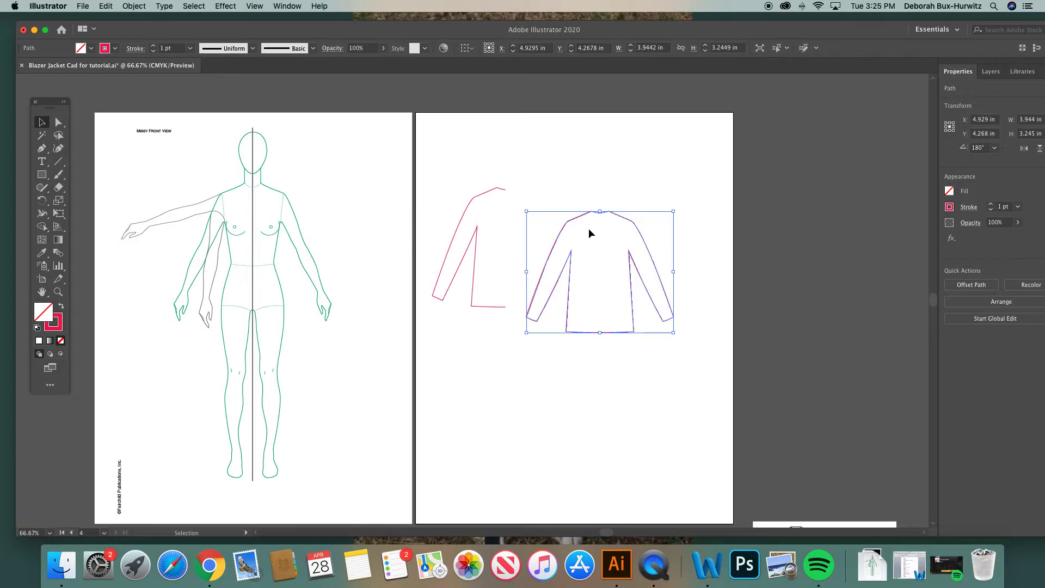
Deselect the jacket outline and examine the sample half drawing, joined shape, collar pieces and finished blazer flats on the lower artboards.
{"action": "scroll", "coordinate": [576, 219], "scroll_direction": "down", "scroll_amount": 3}
{"action": "scroll", "coordinate": [577, 219], "scroll_direction": "right", "scroll_amount": 1}
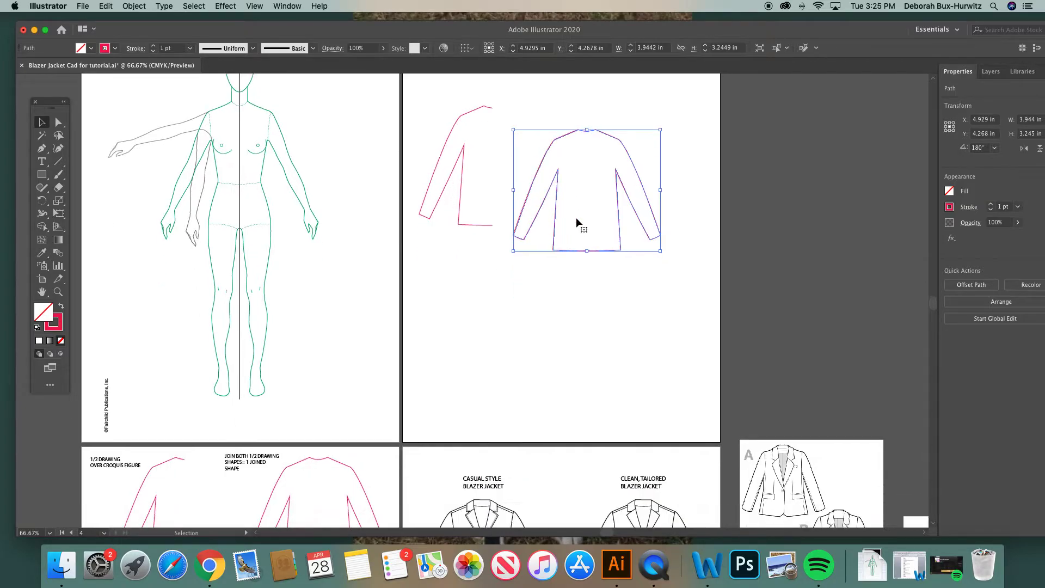
{"action": "scroll", "coordinate": [576, 218], "scroll_direction": "down", "scroll_amount": 2}
{"action": "scroll", "coordinate": [576, 218], "scroll_direction": "left", "scroll_amount": 1}
{"action": "scroll", "coordinate": [558, 269], "scroll_direction": "up", "scroll_amount": 2}
{"action": "scroll", "coordinate": [559, 269], "scroll_direction": "left", "scroll_amount": 1}
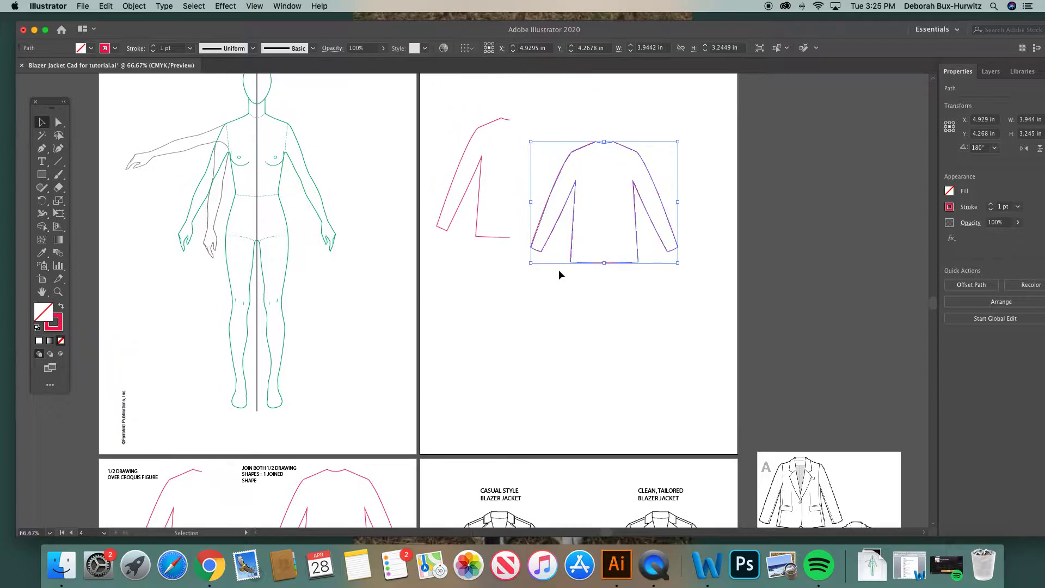
{"action": "scroll", "coordinate": [558, 269], "scroll_direction": "down", "scroll_amount": 1}
{"action": "scroll", "coordinate": [558, 270], "scroll_direction": "left", "scroll_amount": 1}
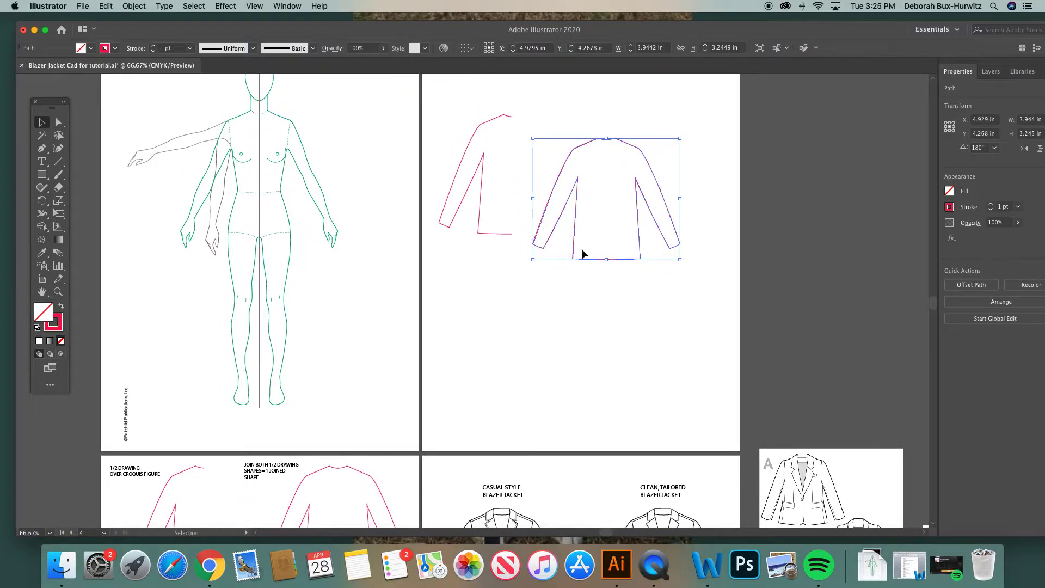
{"action": "scroll", "coordinate": [456, 319], "scroll_direction": "down", "scroll_amount": 15}
{"action": "scroll", "coordinate": [455, 319], "scroll_direction": "left", "scroll_amount": 2}
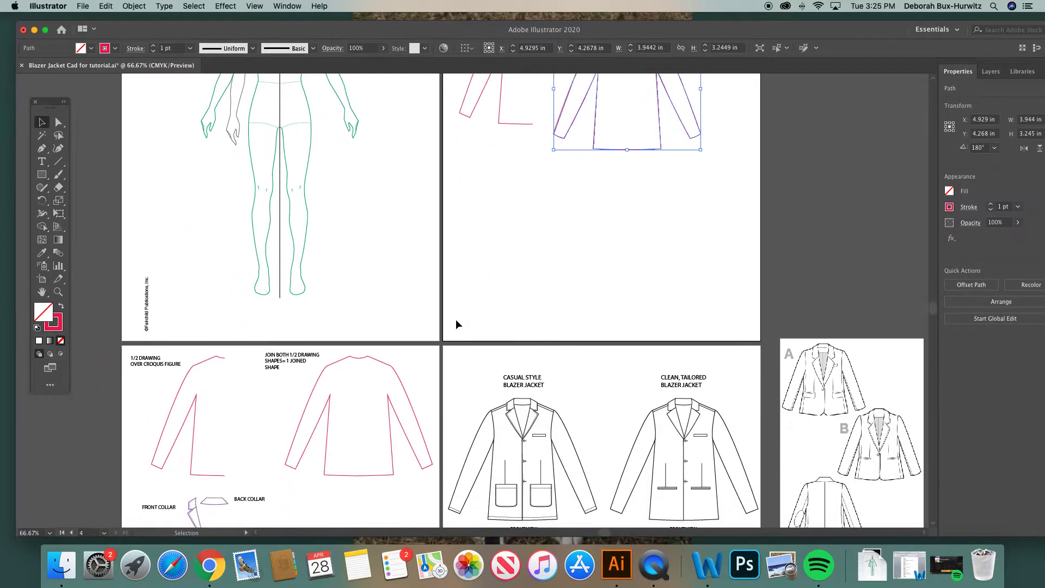
{"action": "left_click", "coordinate": [362, 155]}
{"action": "left_click", "coordinate": [326, 296]}
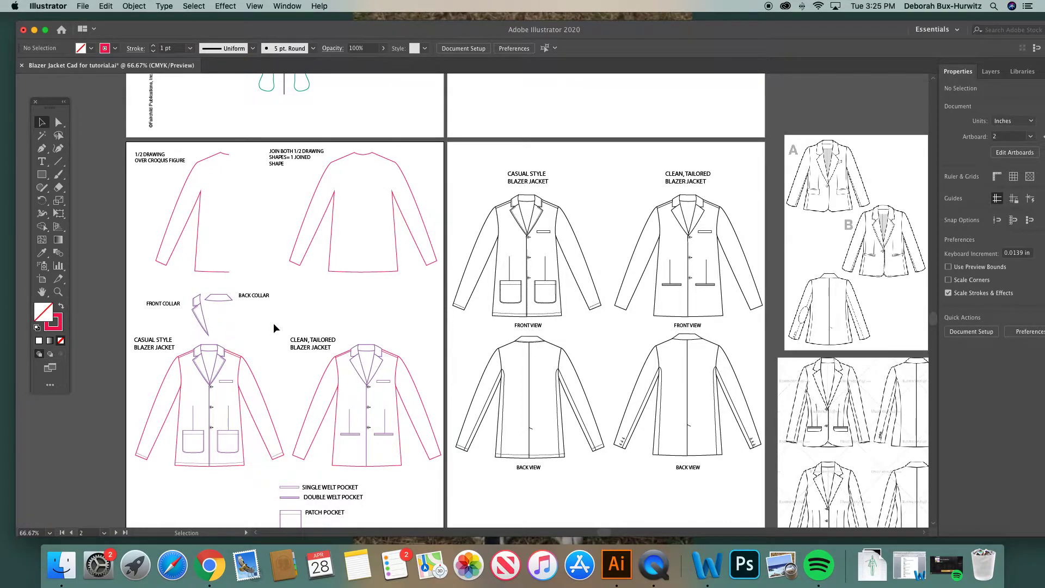
{"action": "scroll", "coordinate": [274, 326], "scroll_direction": "up", "scroll_amount": 2}
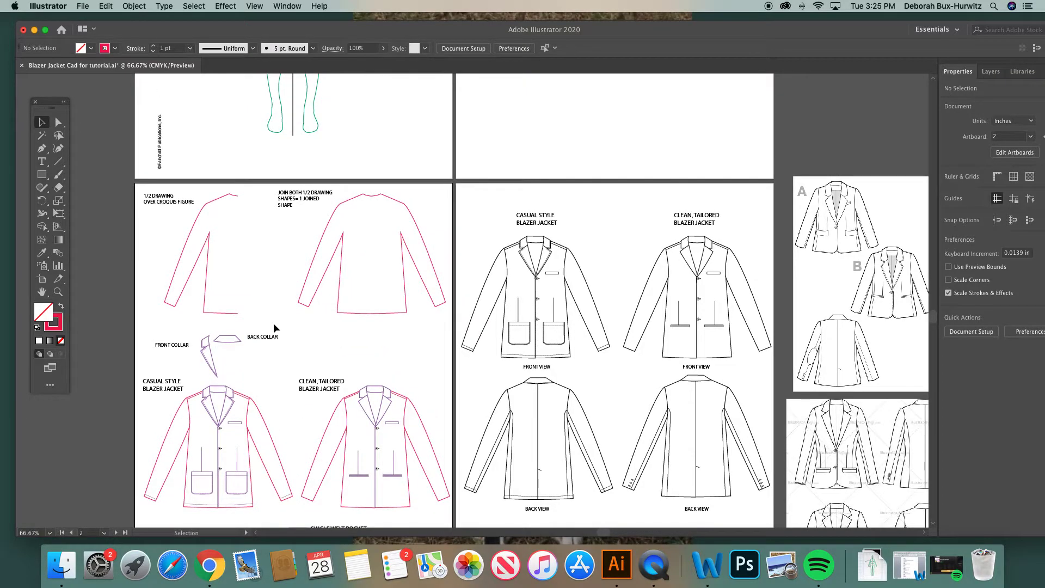
{"action": "scroll", "coordinate": [274, 327], "scroll_direction": "up", "scroll_amount": 2}
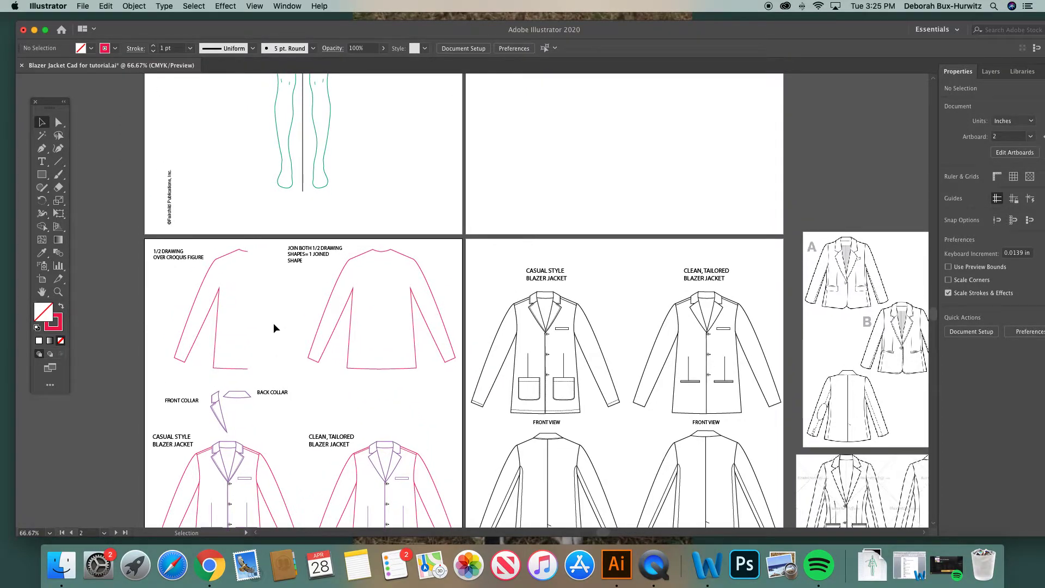
Move the joined jacket outline back onto the croquis, align it with the figure's neck and shoulders, and deselect it.
{"action": "scroll", "coordinate": [174, 374], "scroll_direction": "down", "scroll_amount": 1}
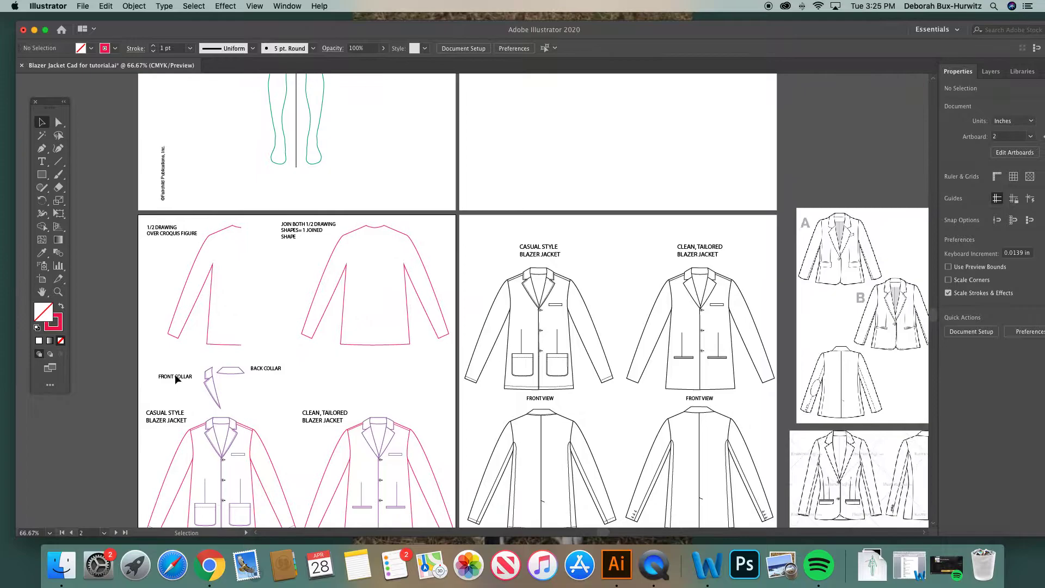
{"action": "scroll", "coordinate": [174, 374], "scroll_direction": "up", "scroll_amount": 6}
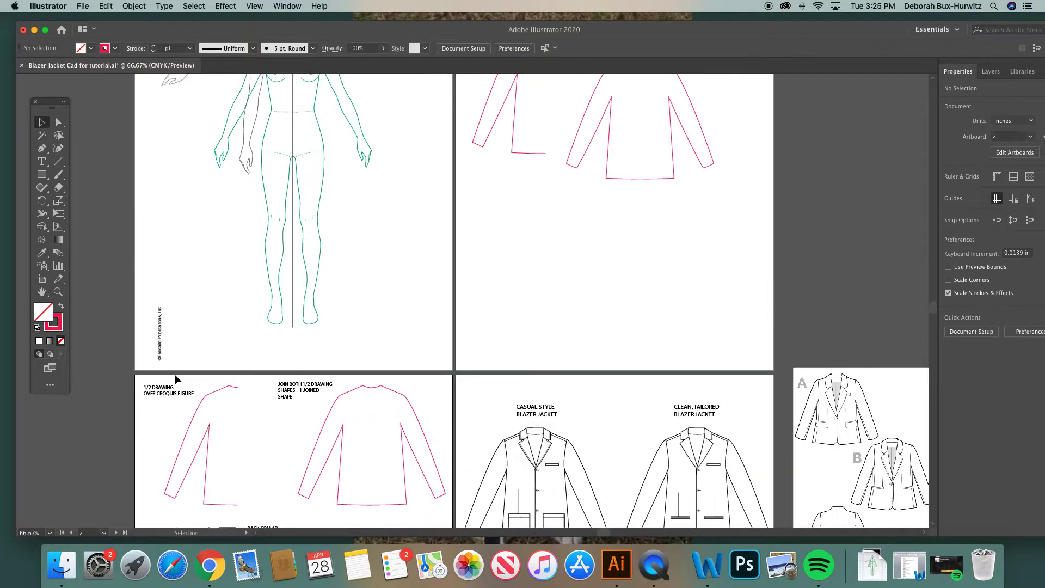
{"action": "scroll", "coordinate": [175, 374], "scroll_direction": "up", "scroll_amount": 2}
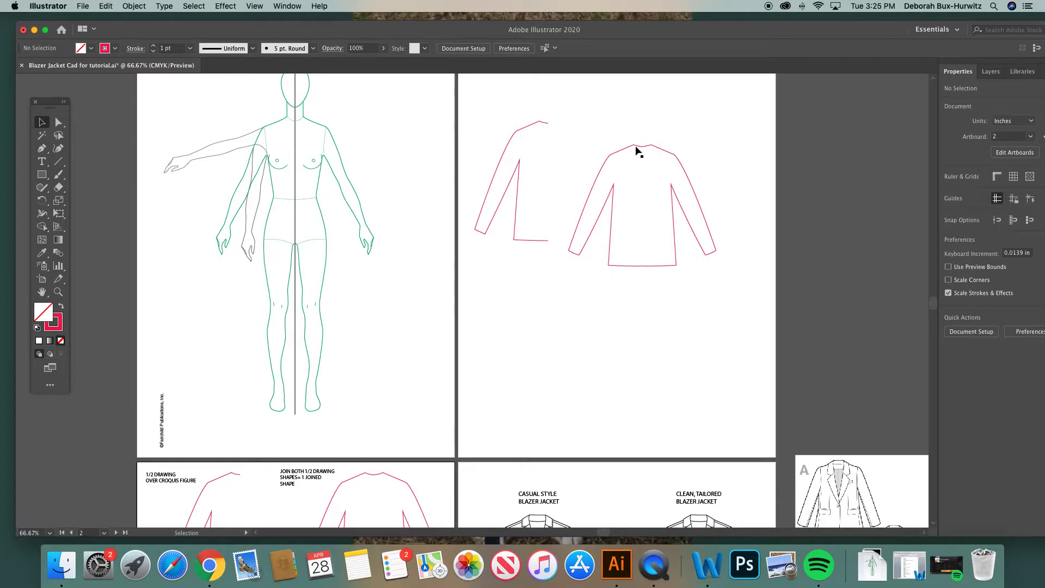
{"action": "left_click_drag", "start_coordinate": [638, 149], "coordinate": [291, 121]}
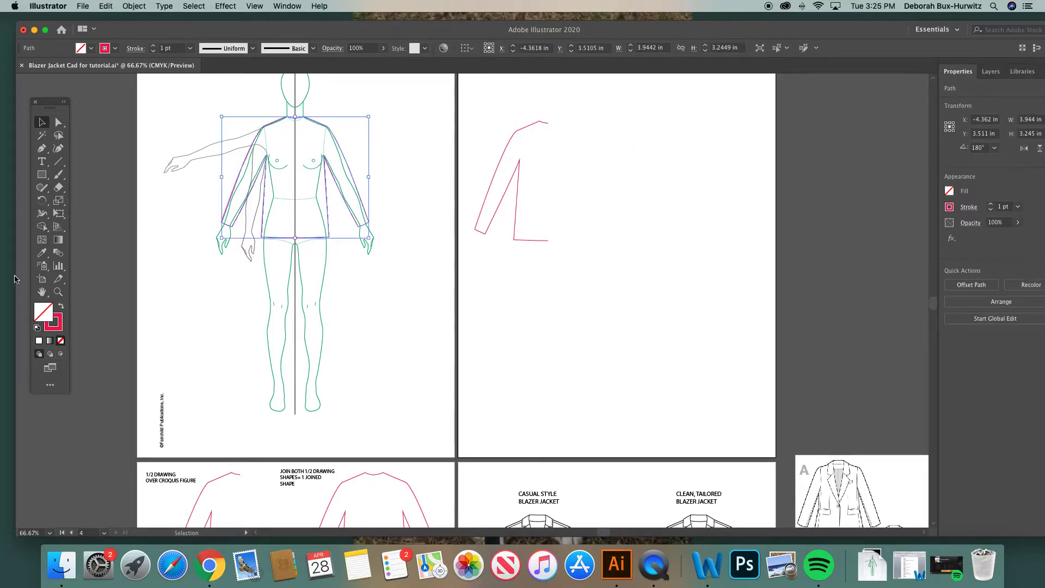
{"action": "left_click", "coordinate": [59, 292]}
{"action": "left_click_drag", "start_coordinate": [236, 96], "coordinate": [398, 240]}
{"action": "left_click", "coordinate": [41, 123]}
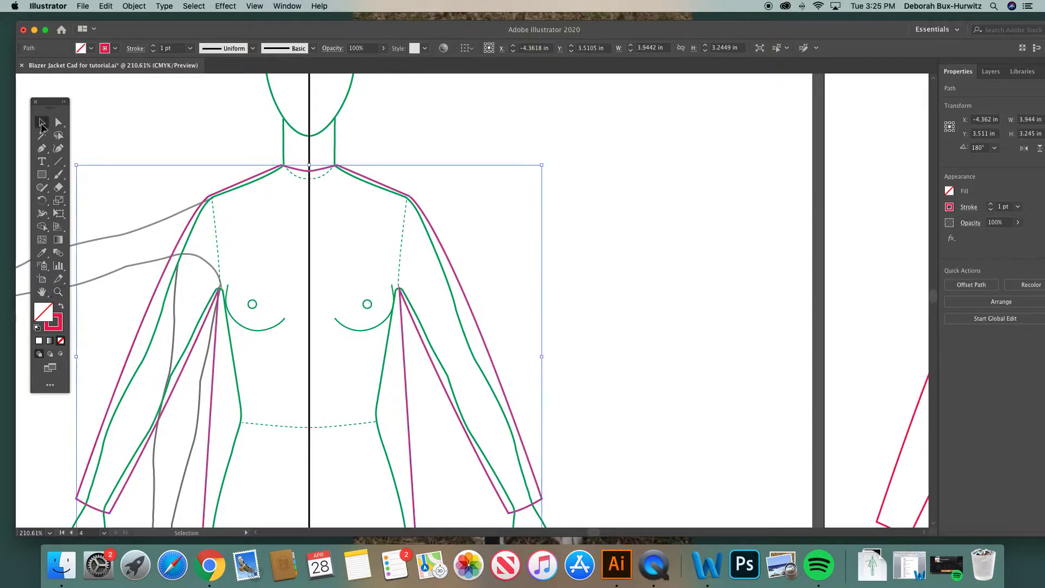
{"action": "left_click_drag", "start_coordinate": [401, 196], "coordinate": [406, 198]}
{"action": "left_click", "coordinate": [387, 159]}
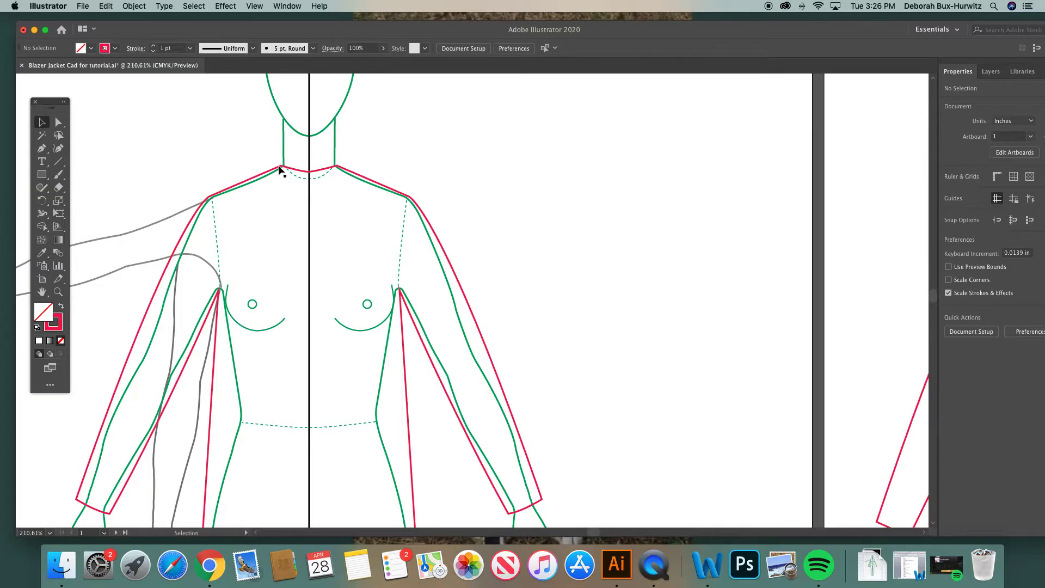
Examine the jacket outline's fit on the croquis, the front and back collar pieces, and the sample blazer fronts.
{"action": "scroll", "coordinate": [308, 325], "scroll_direction": "down", "scroll_amount": 15}
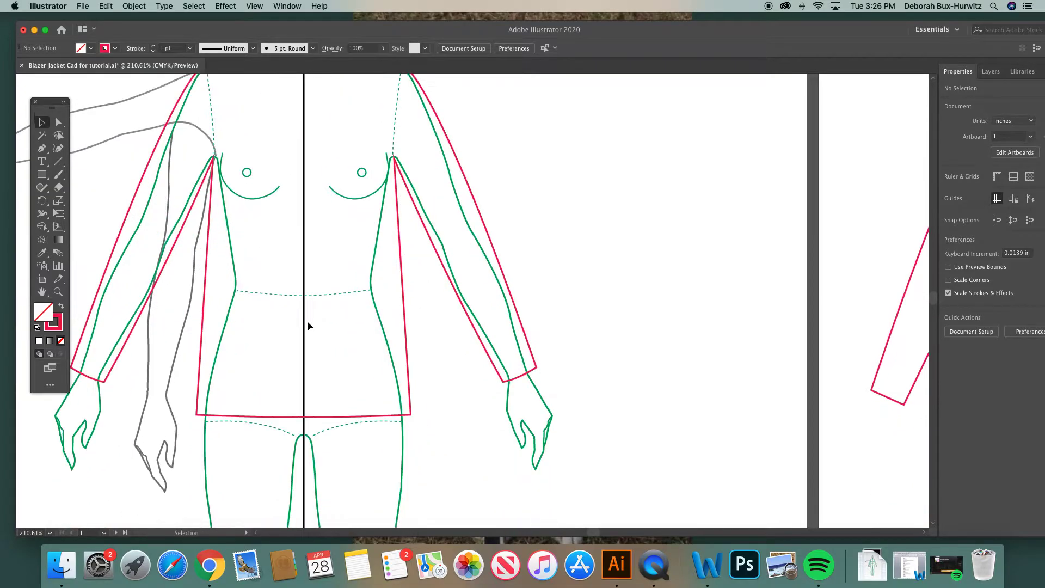
{"action": "scroll", "coordinate": [307, 325], "scroll_direction": "down", "scroll_amount": 20}
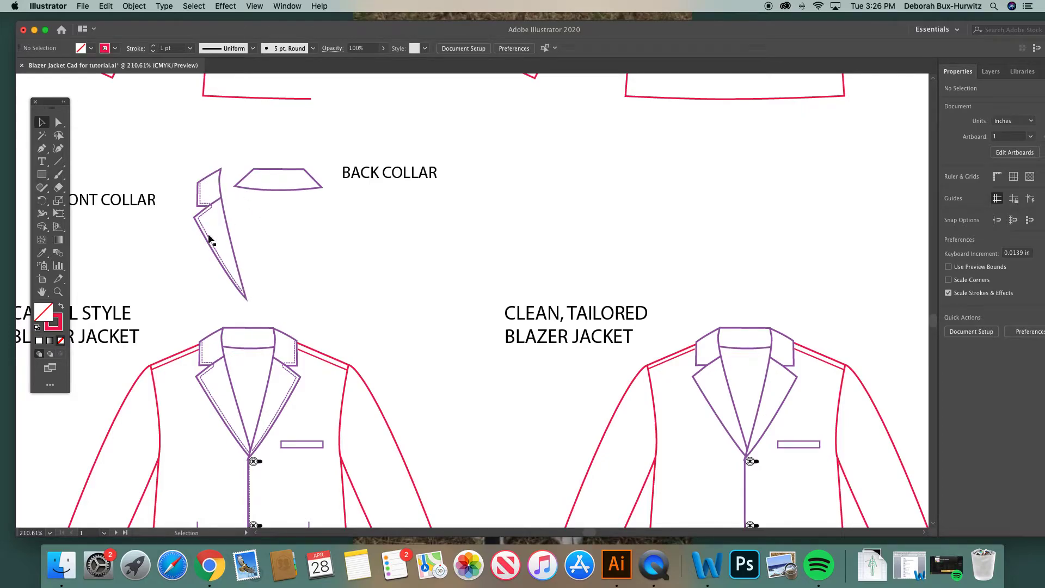
{"action": "scroll", "coordinate": [256, 313], "scroll_direction": "down", "scroll_amount": 5}
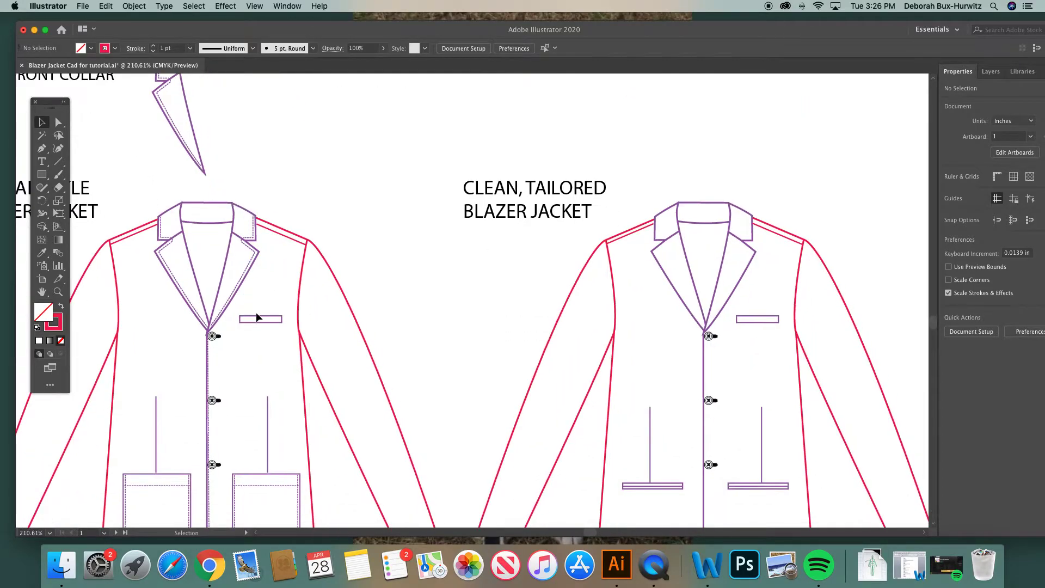
{"action": "key", "text": "super+minus"}
{"action": "key", "text": "super+minus"}
{"action": "key", "text": "super+minus"}
{"action": "key", "text": "super+minus"}
Examine the reference blazer images beside the artboards, comparing their lapels, button fronts, pockets and back views.
{"action": "scroll", "coordinate": [655, 259], "scroll_direction": "right", "scroll_amount": 8}
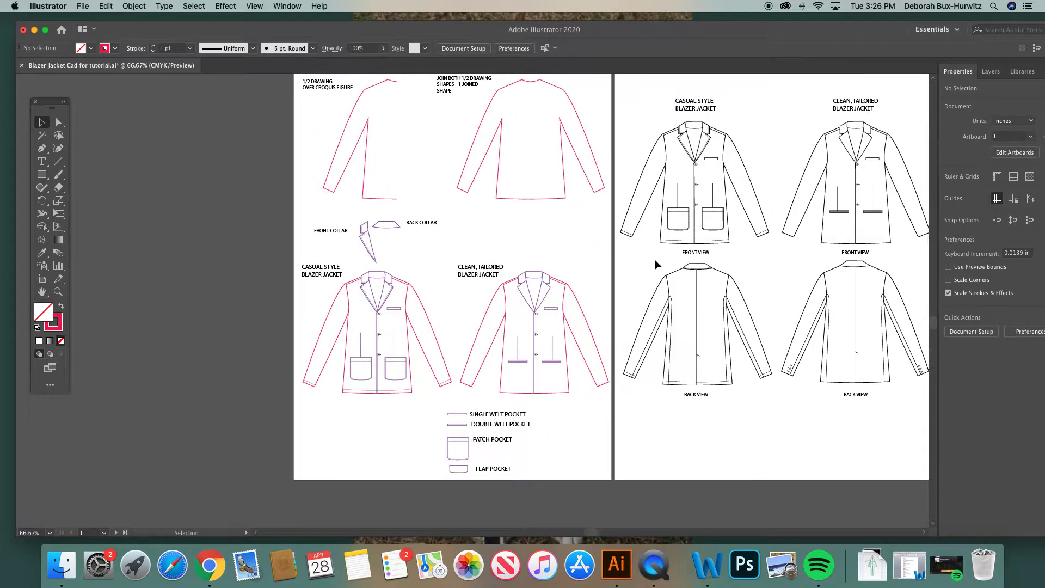
{"action": "left_click", "coordinate": [58, 291]}
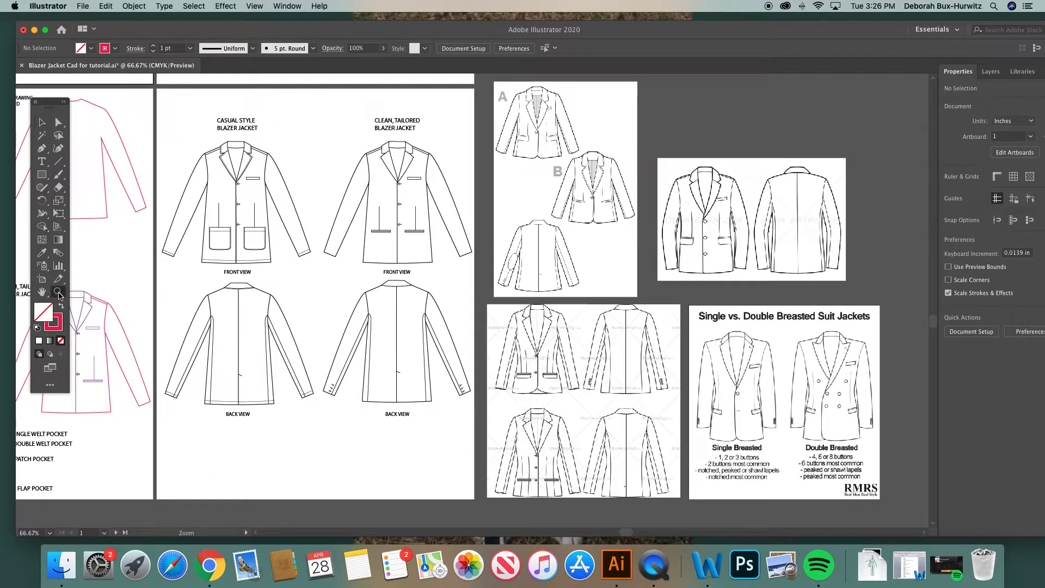
{"action": "left_click_drag", "start_coordinate": [502, 84], "coordinate": [717, 271]}
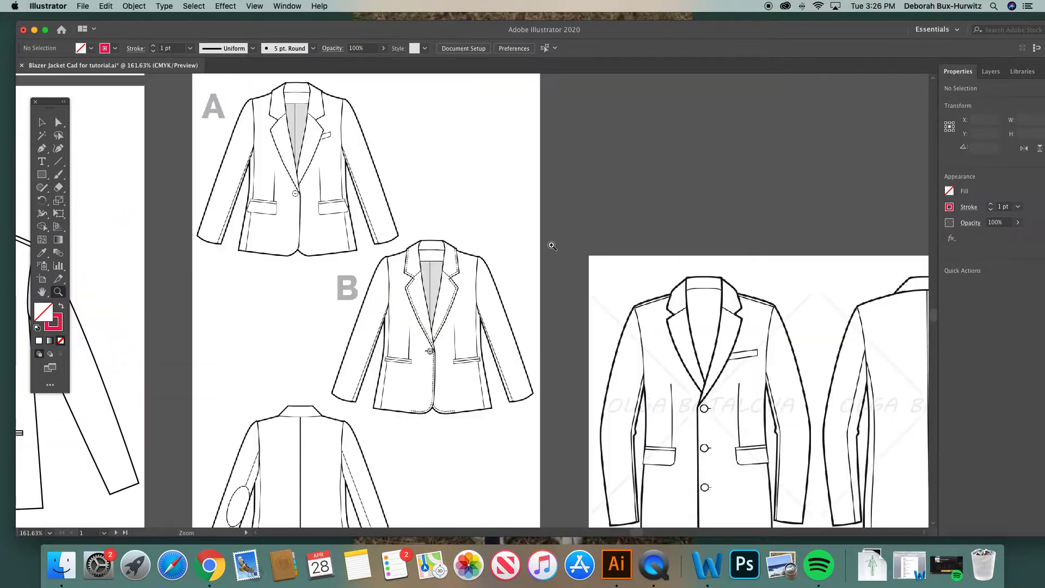
{"action": "scroll", "coordinate": [492, 226], "scroll_direction": "up", "scroll_amount": 2}
{"action": "left_click", "coordinate": [59, 121]}
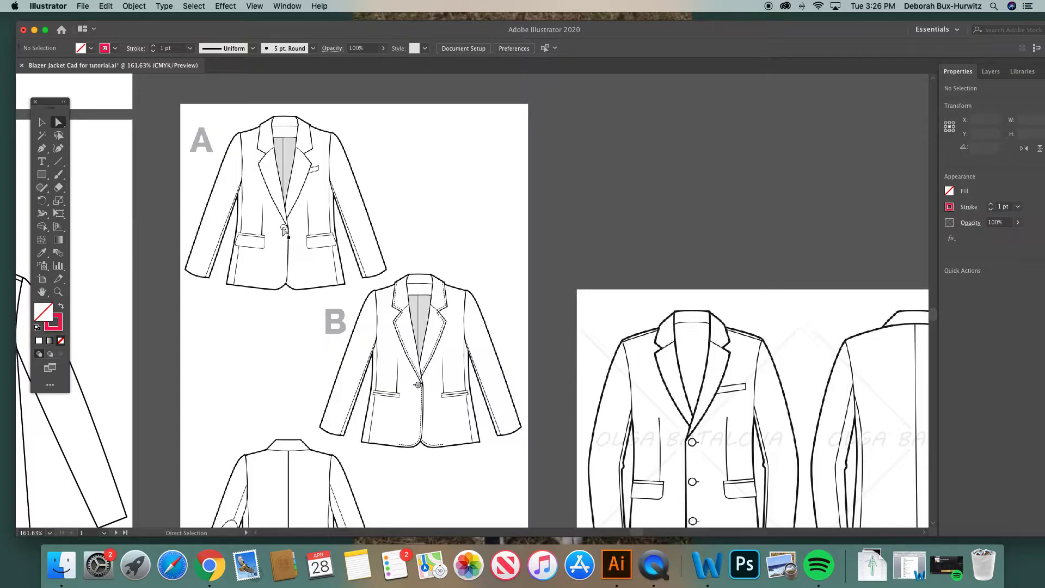
{"action": "scroll", "coordinate": [286, 236], "scroll_direction": "down", "scroll_amount": 10}
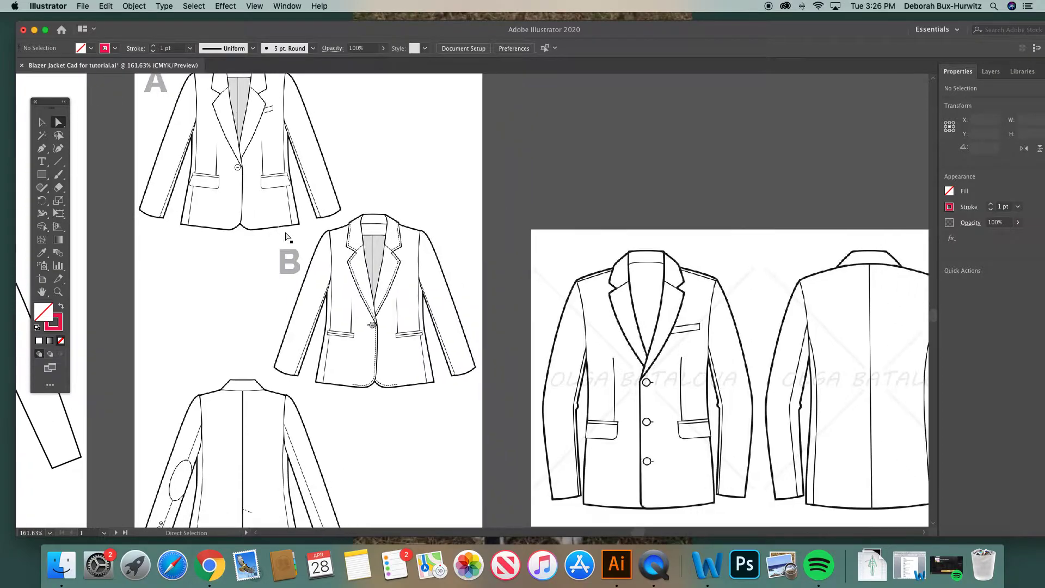
{"action": "scroll", "coordinate": [286, 245], "scroll_direction": "down", "scroll_amount": 3}
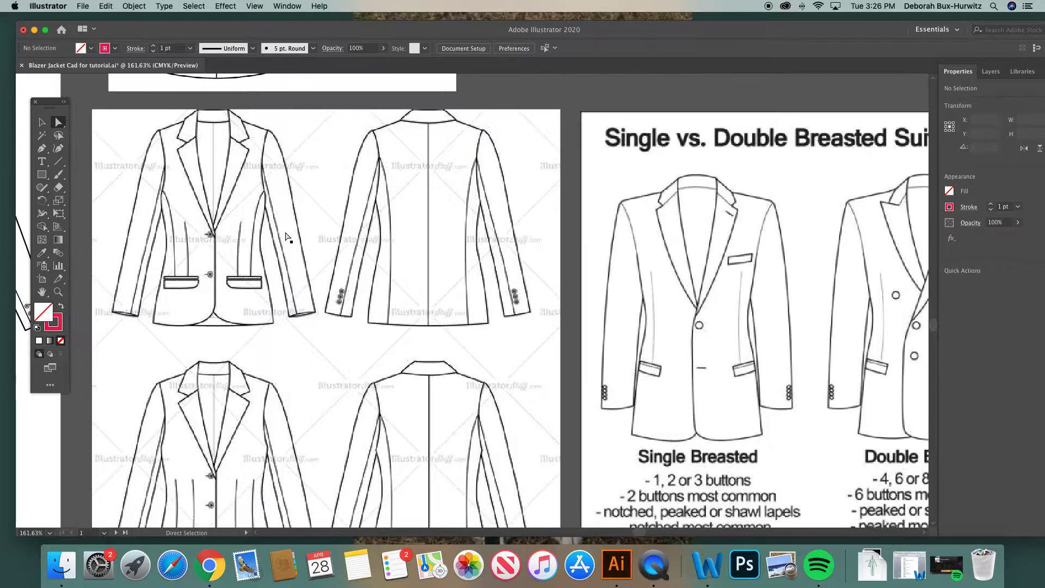
{"action": "scroll", "coordinate": [284, 320], "scroll_direction": "up", "scroll_amount": 10}
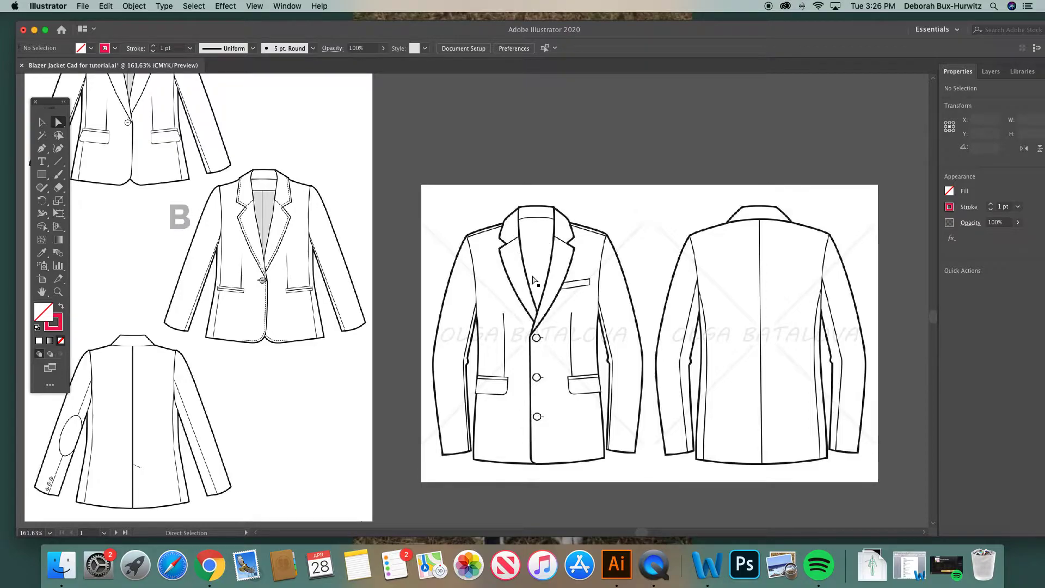
{"action": "key", "text": "super+minus"}
{"action": "key", "text": "super+minus"}
{"action": "key", "text": "super+minus"}
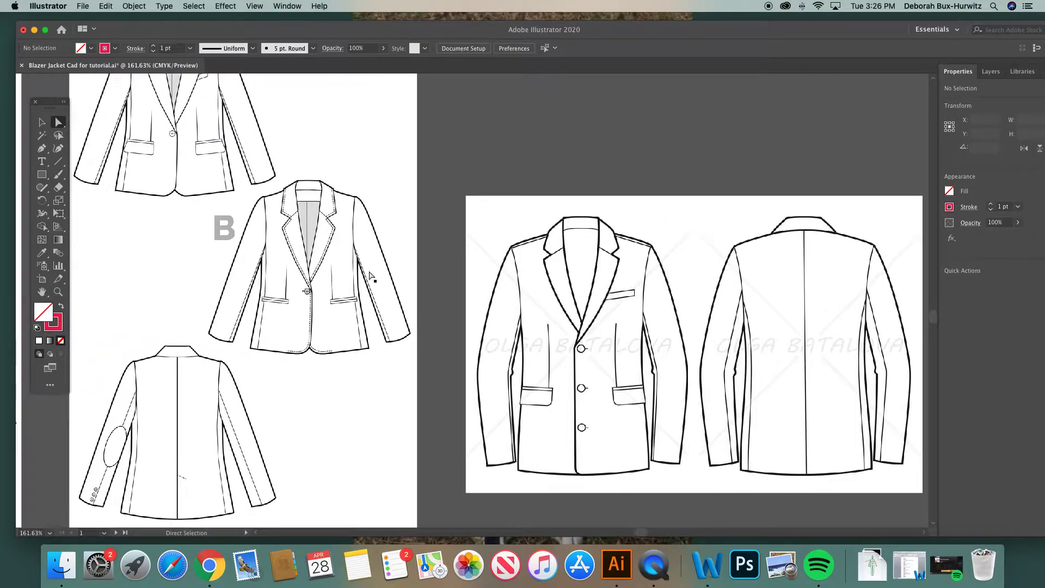
{"action": "key", "text": "super+minus"}
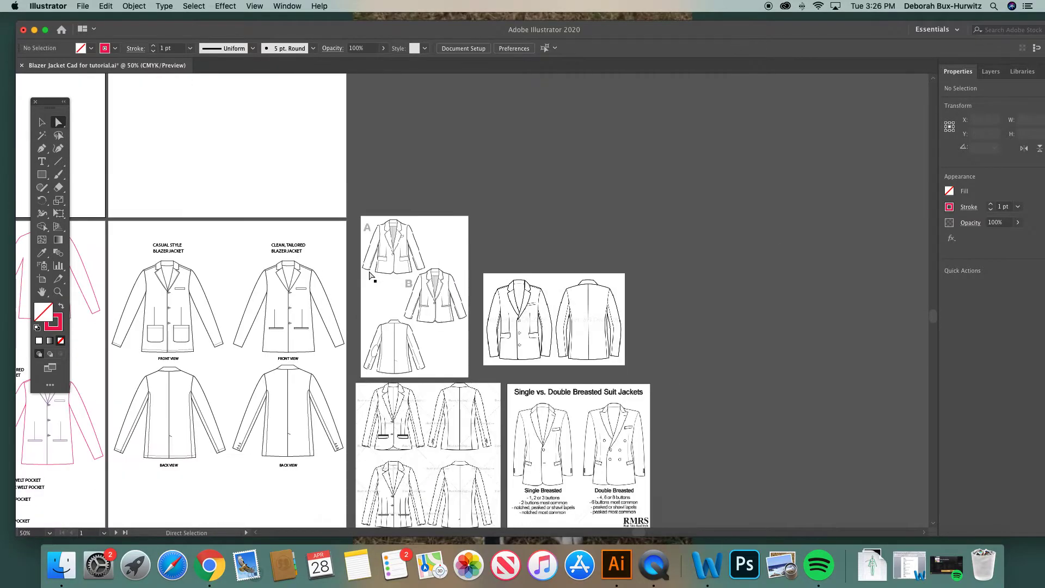
Select the joined jacket outline on the croquis and lock it.
{"action": "scroll", "coordinate": [269, 276], "scroll_direction": "left", "scroll_amount": 10}
{"action": "scroll", "coordinate": [270, 276], "scroll_direction": "up", "scroll_amount": 4}
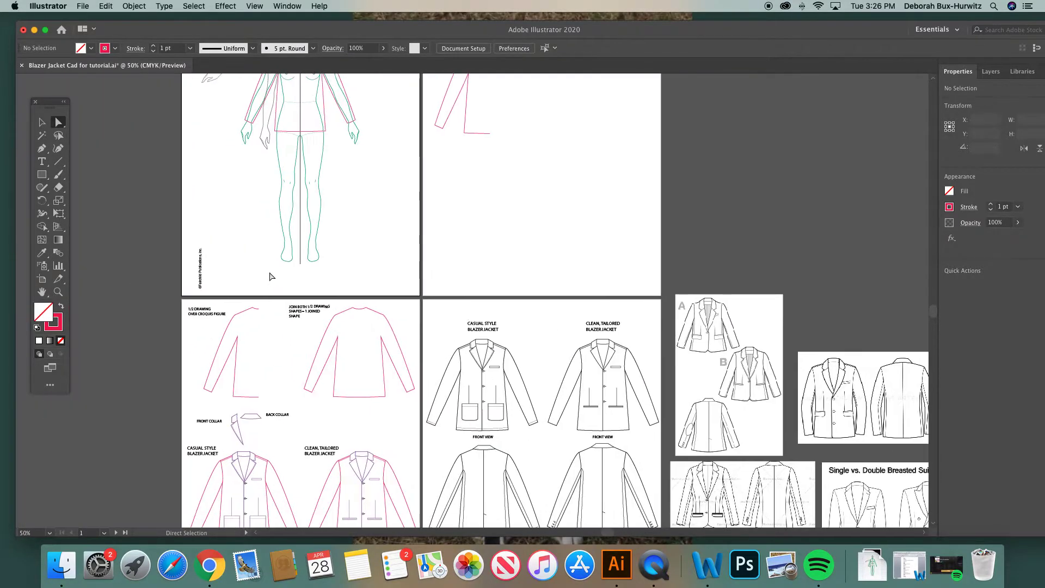
{"action": "scroll", "coordinate": [270, 276], "scroll_direction": "up", "scroll_amount": 4}
{"action": "left_click", "coordinate": [58, 292]}
{"action": "left_click_drag", "start_coordinate": [232, 178], "coordinate": [388, 329]}
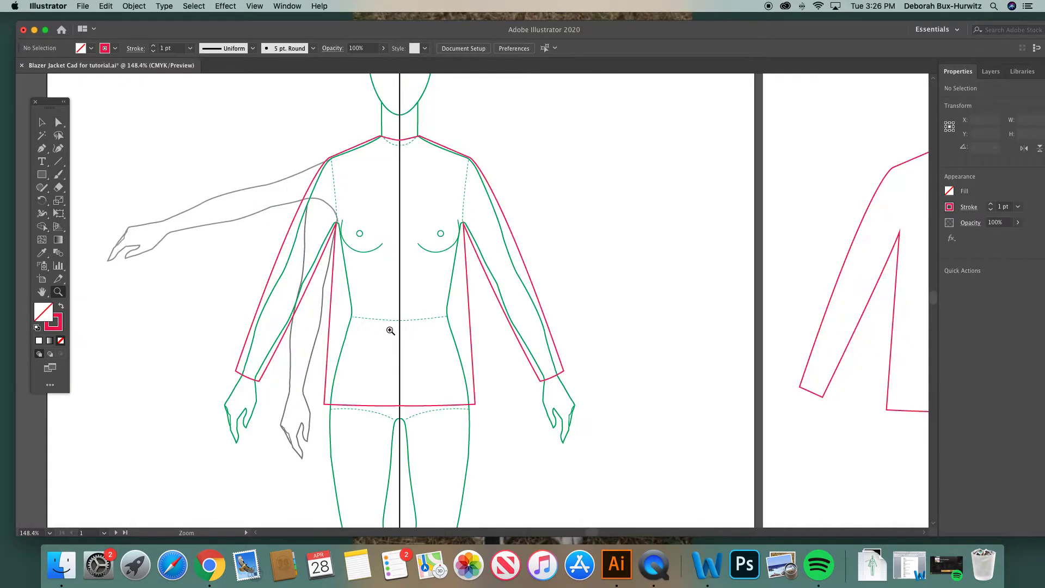
{"action": "scroll", "coordinate": [387, 329], "scroll_direction": "right", "scroll_amount": 2}
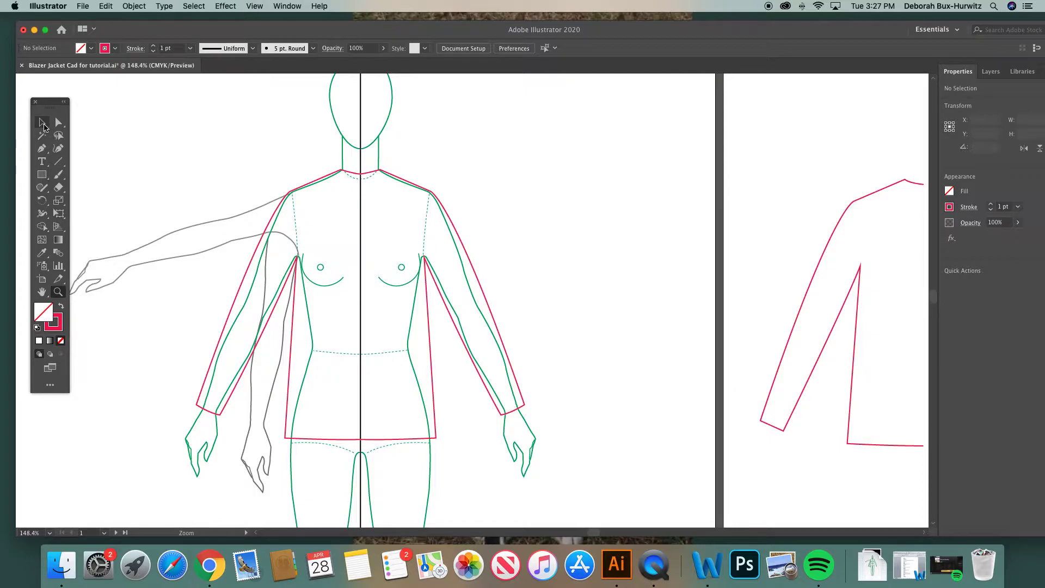
{"action": "left_click", "coordinate": [43, 123]}
{"action": "left_click", "coordinate": [305, 187]}
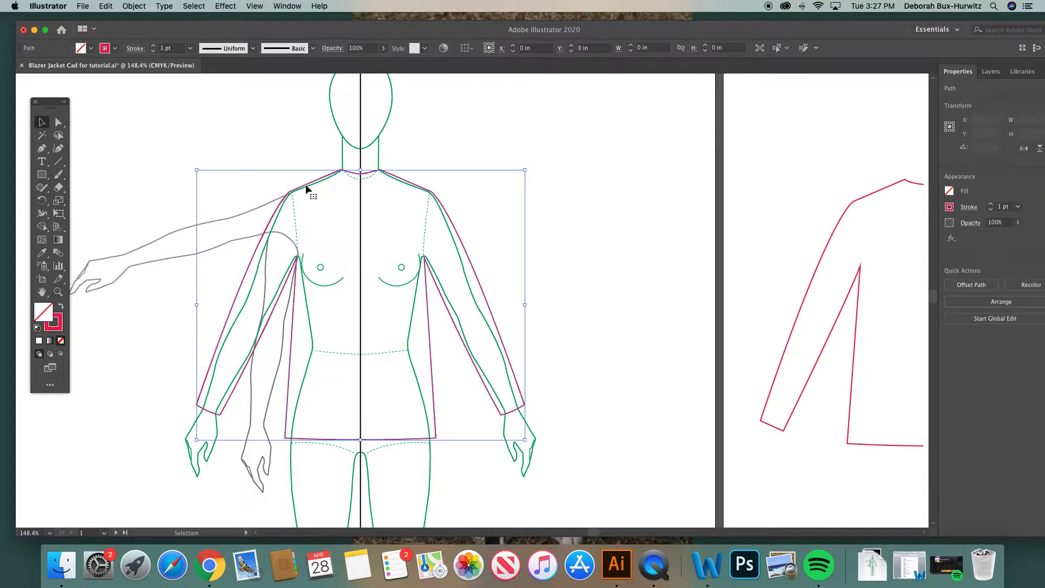
{"action": "left_click", "coordinate": [140, 6]}
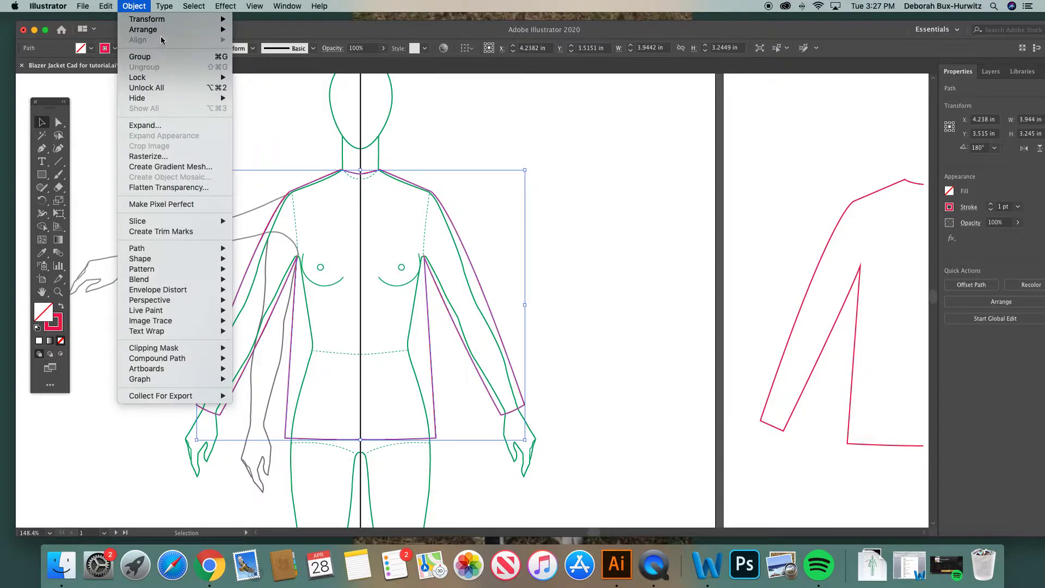
{"action": "mouse_move", "coordinate": [161, 82]}
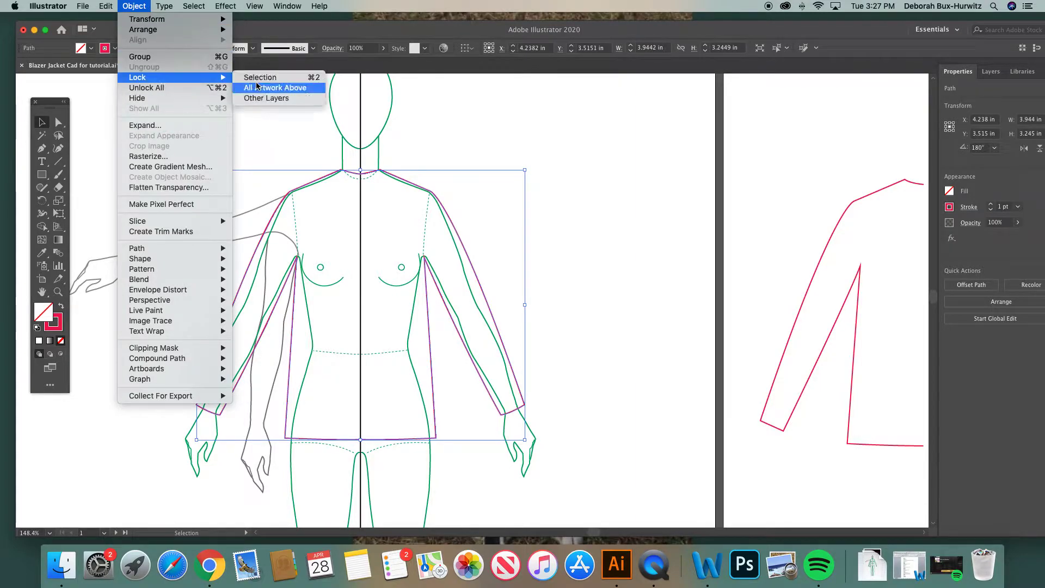
{"action": "left_click", "coordinate": [258, 81]}
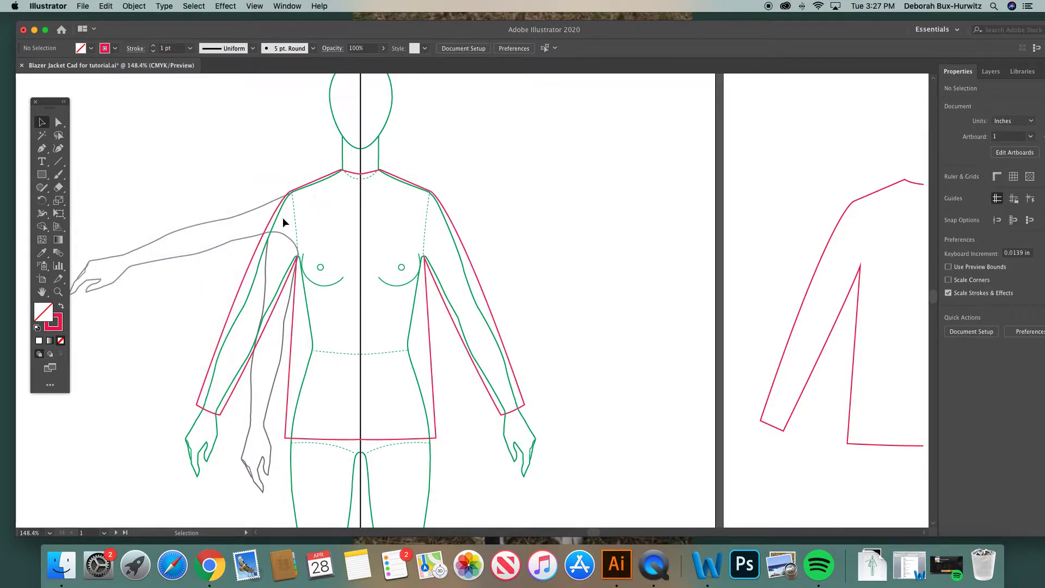
Set the Pen tool's stroke colour to blue 4D5AF7 for drawing the collar over the jacket outline.
{"action": "scroll", "coordinate": [326, 246], "scroll_direction": "right", "scroll_amount": 5}
{"action": "scroll", "coordinate": [325, 246], "scroll_direction": "up", "scroll_amount": 2}
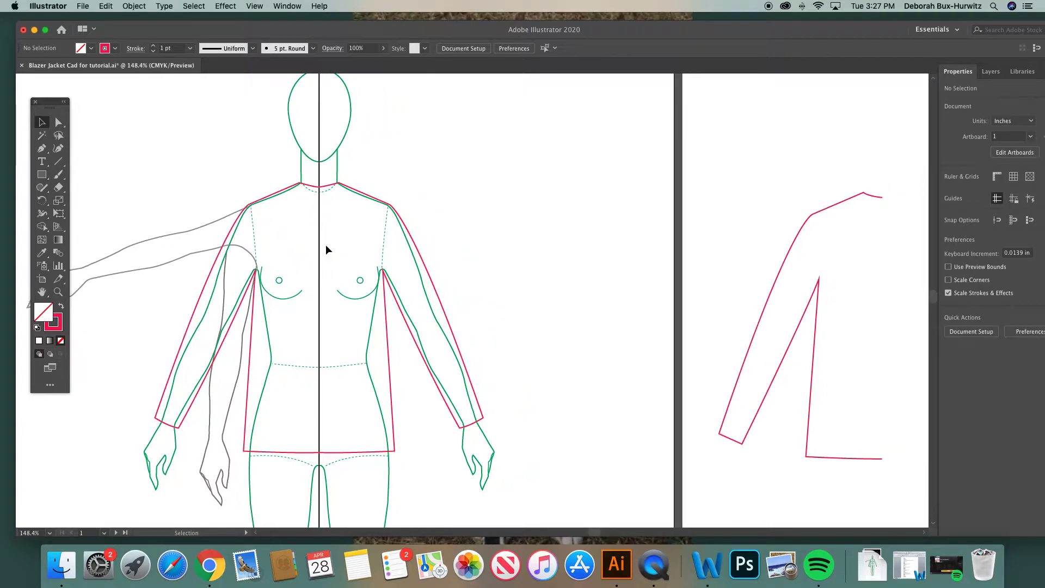
{"action": "left_click", "coordinate": [58, 293]}
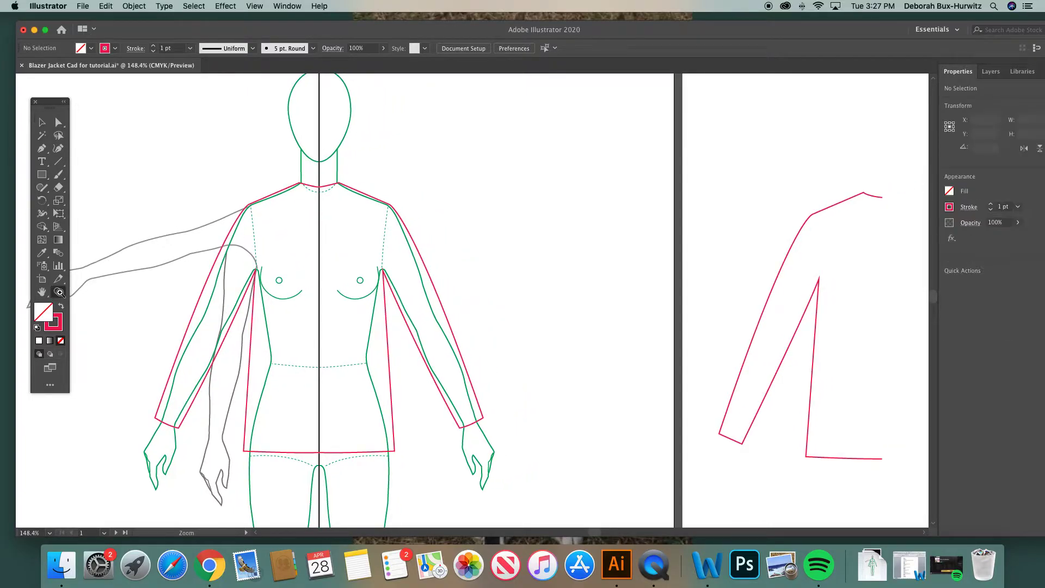
{"action": "left_click_drag", "start_coordinate": [212, 146], "coordinate": [541, 366]}
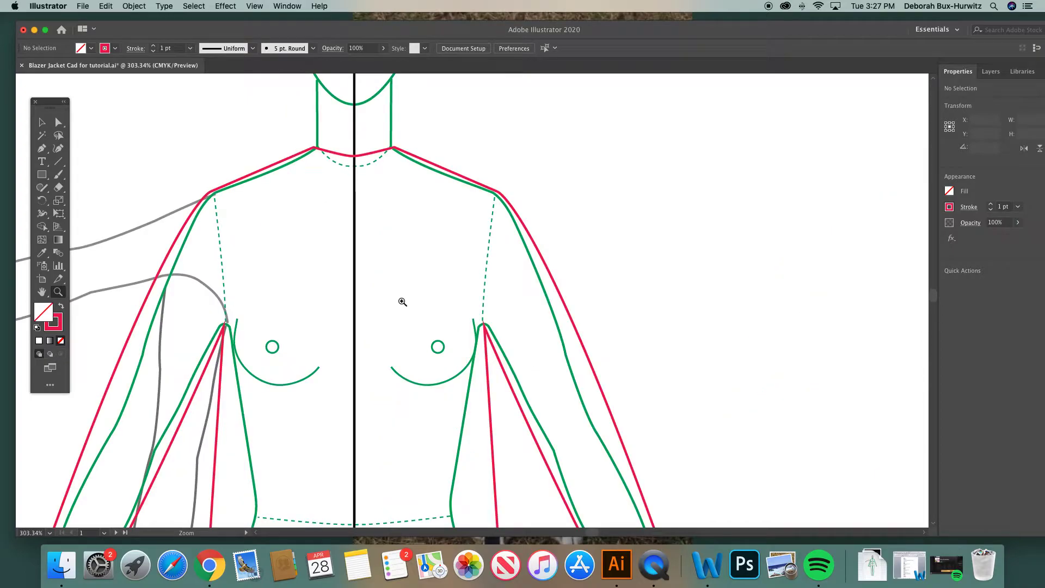
{"action": "scroll", "coordinate": [402, 302], "scroll_direction": "right", "scroll_amount": 1}
{"action": "scroll", "coordinate": [402, 302], "scroll_direction": "up", "scroll_amount": 1}
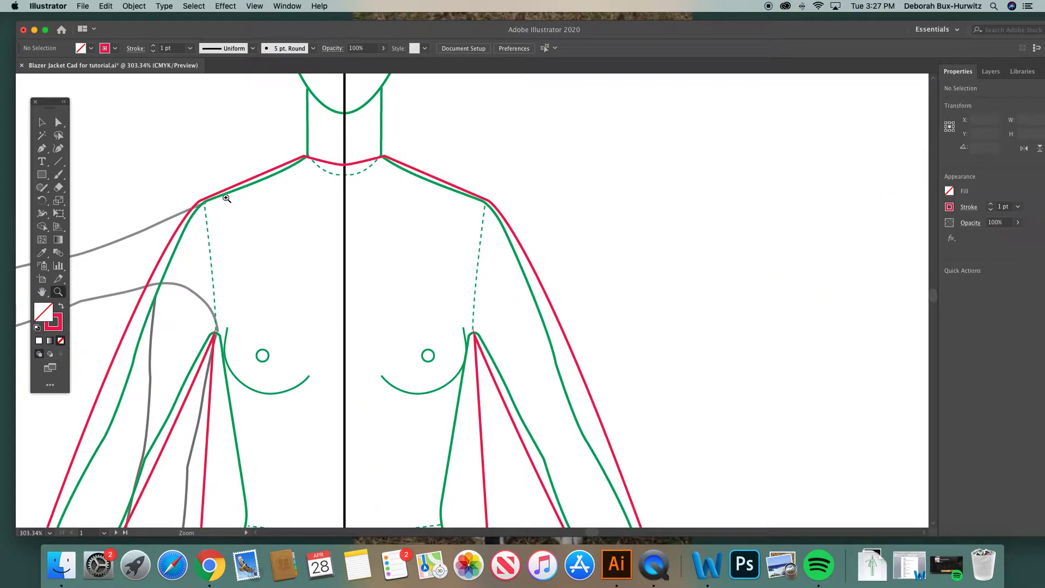
{"action": "left_click", "coordinate": [59, 123]}
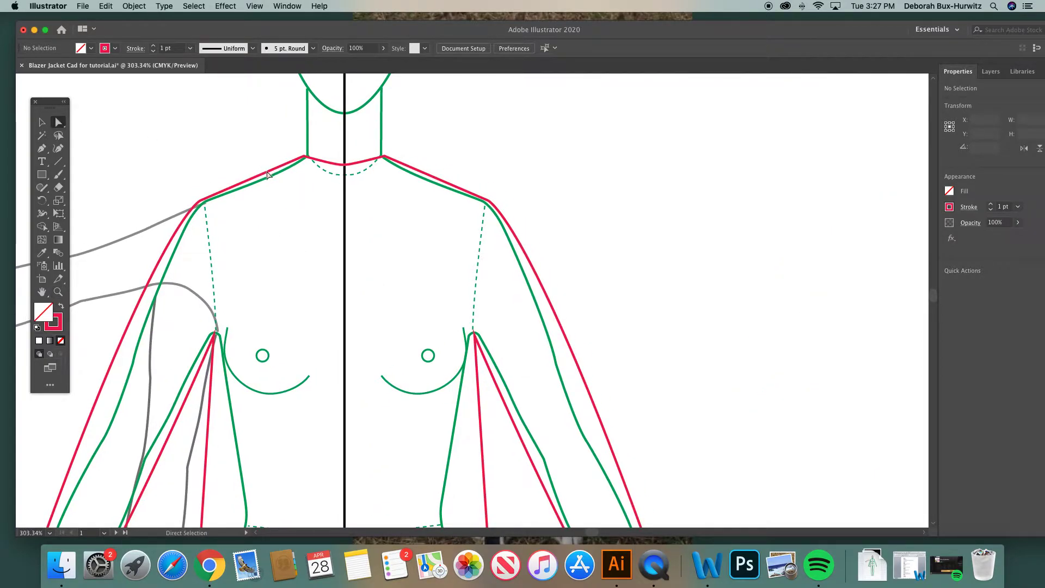
{"action": "scroll", "coordinate": [259, 181], "scroll_direction": "right", "scroll_amount": 3}
{"action": "scroll", "coordinate": [259, 181], "scroll_direction": "up", "scroll_amount": 1}
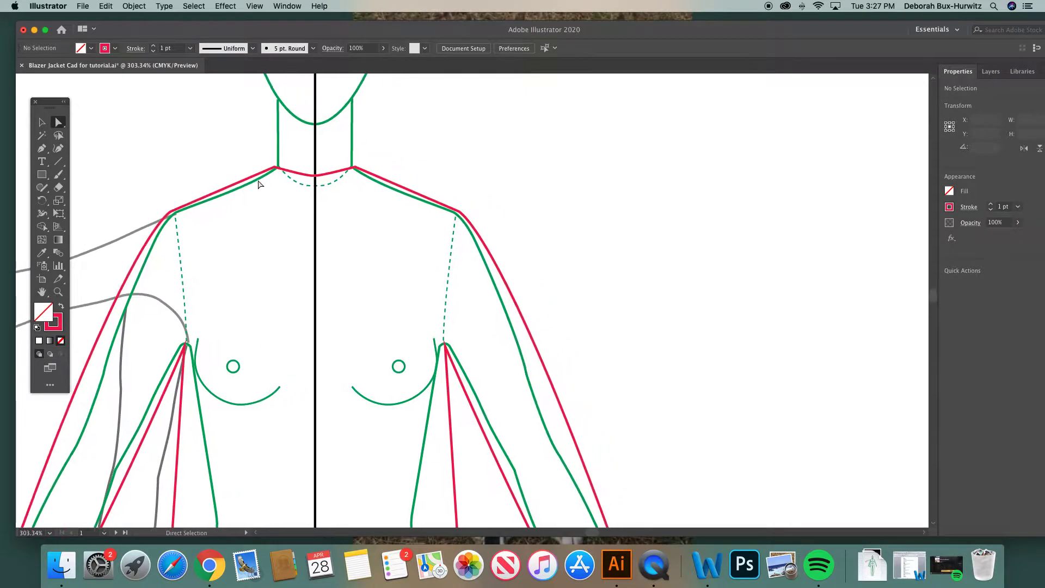
{"action": "left_click", "coordinate": [43, 149]}
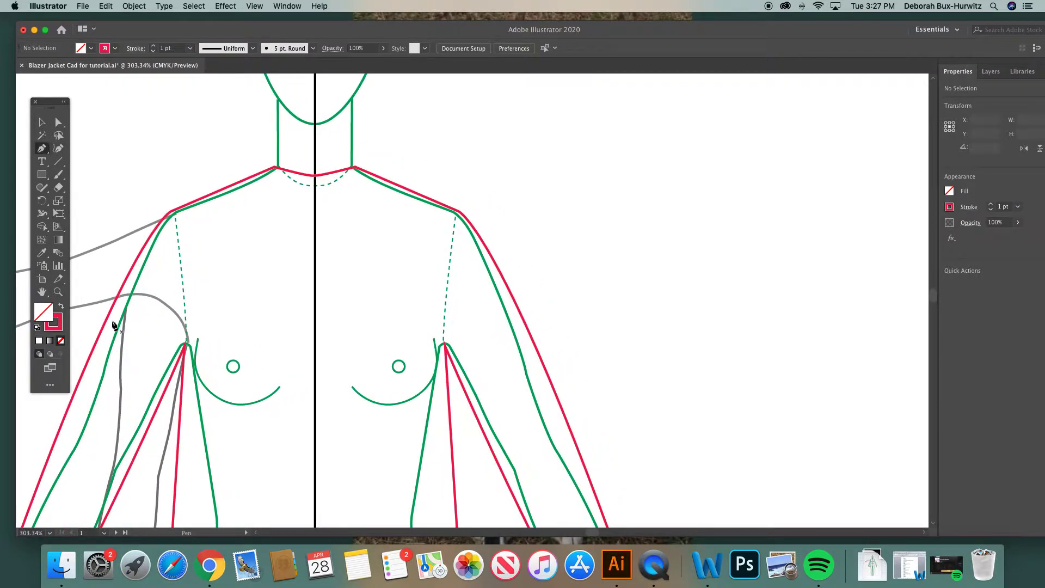
{"action": "double_click", "coordinate": [53, 323]}
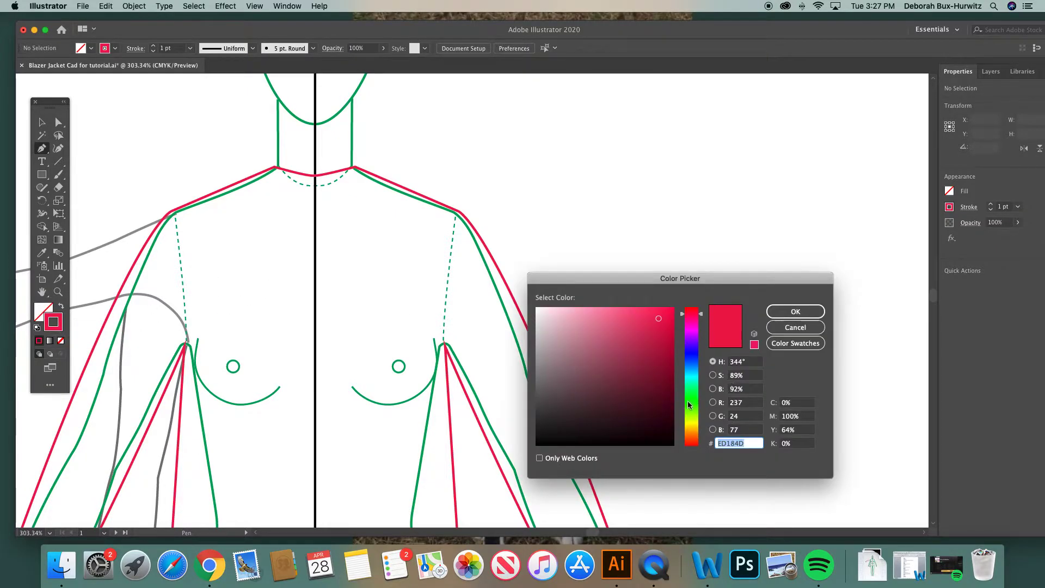
{"action": "left_click", "coordinate": [691, 356]}
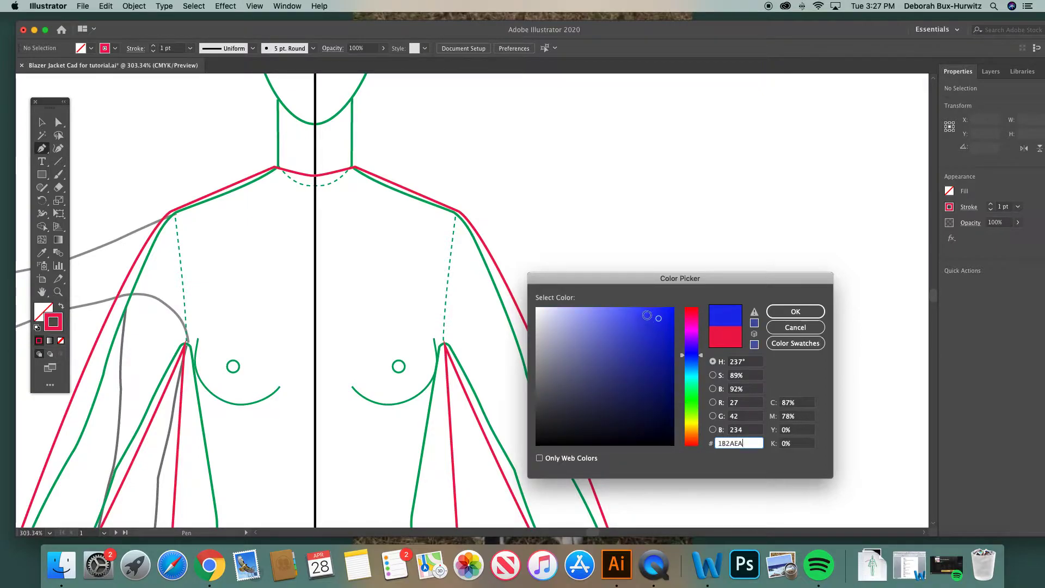
{"action": "left_click", "coordinate": [632, 311]}
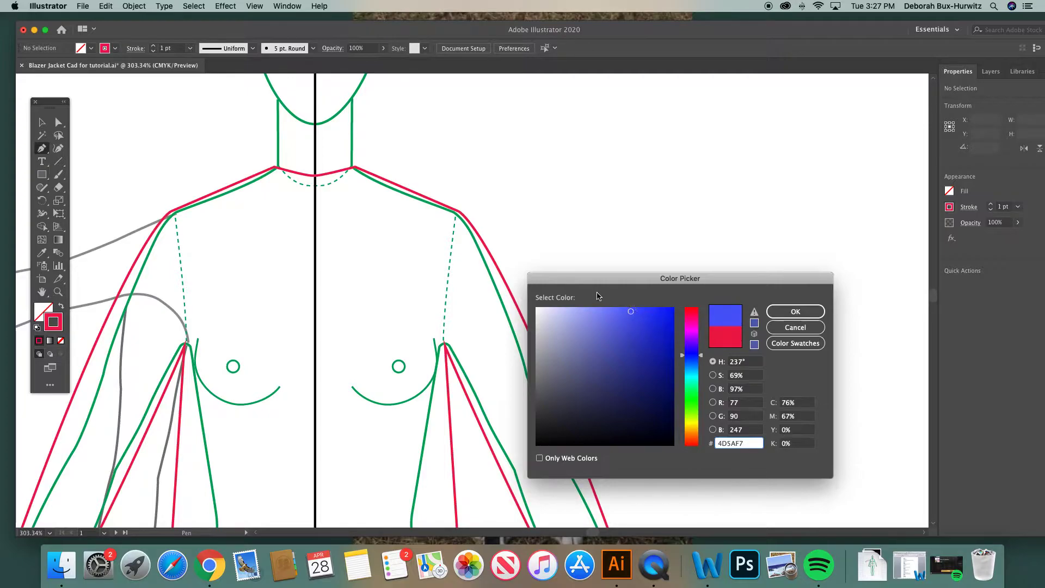
{"action": "left_click", "coordinate": [776, 311]}
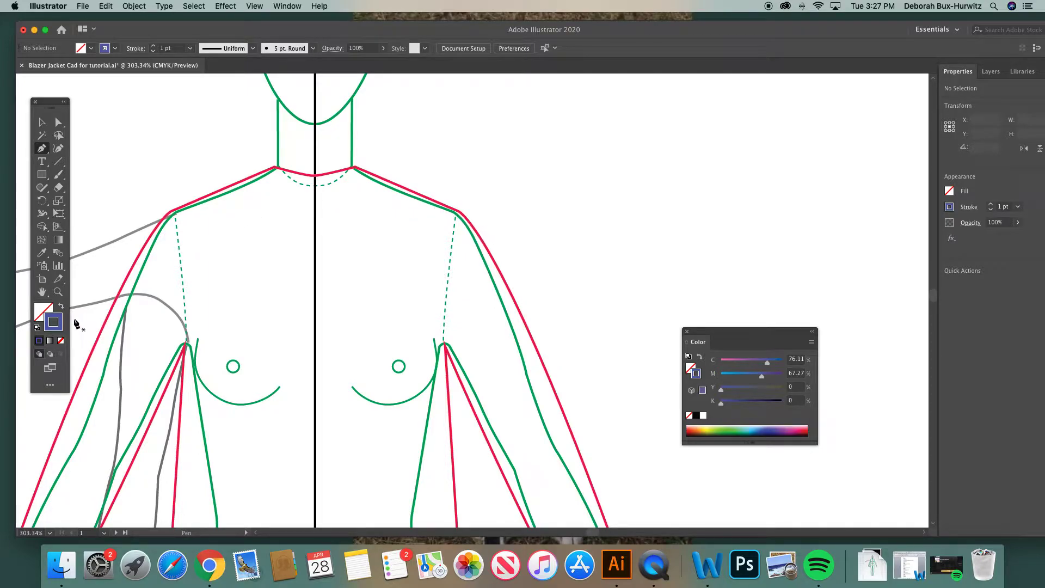
Examine the centre front on the croquis and compare it with the lapels, collar pieces and button placement of the sample blazers.
{"action": "scroll", "coordinate": [276, 228], "scroll_direction": "up", "scroll_amount": 1}
{"action": "scroll", "coordinate": [276, 229], "scroll_direction": "up", "scroll_amount": 3}
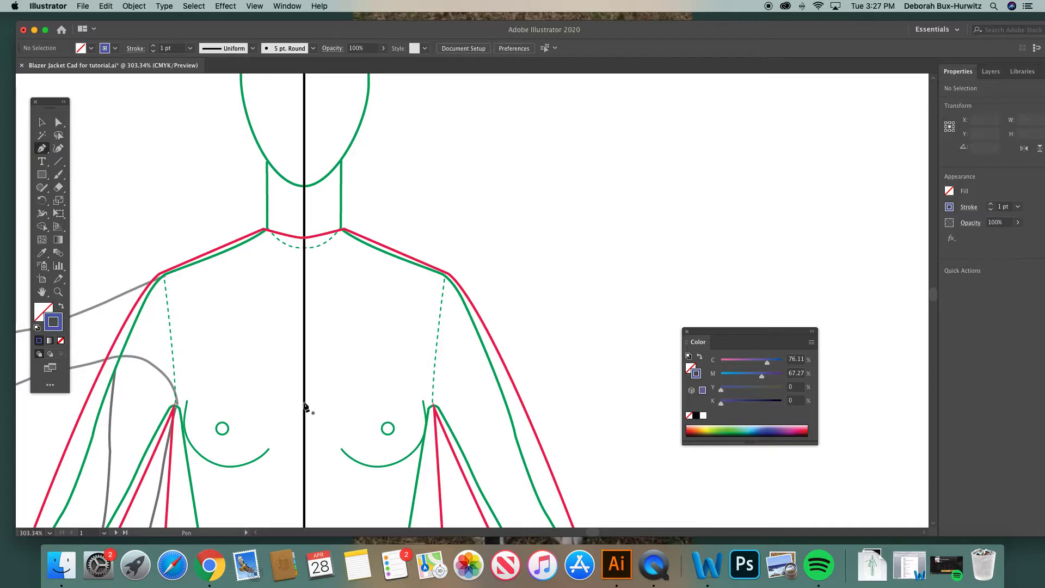
{"action": "scroll", "coordinate": [305, 413], "scroll_direction": "down", "scroll_amount": 5}
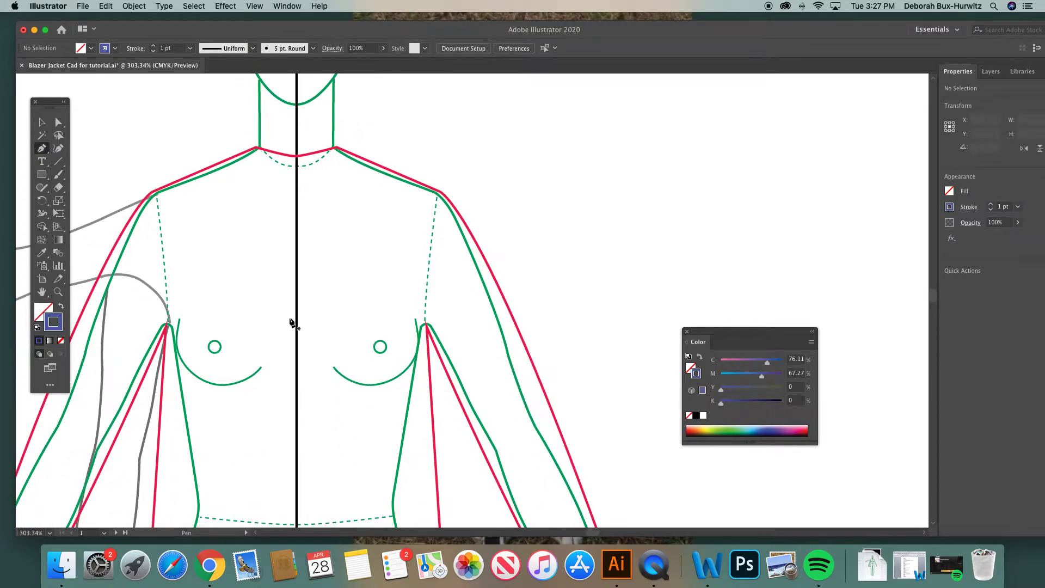
{"action": "scroll", "coordinate": [294, 404], "scroll_direction": "down", "scroll_amount": 5}
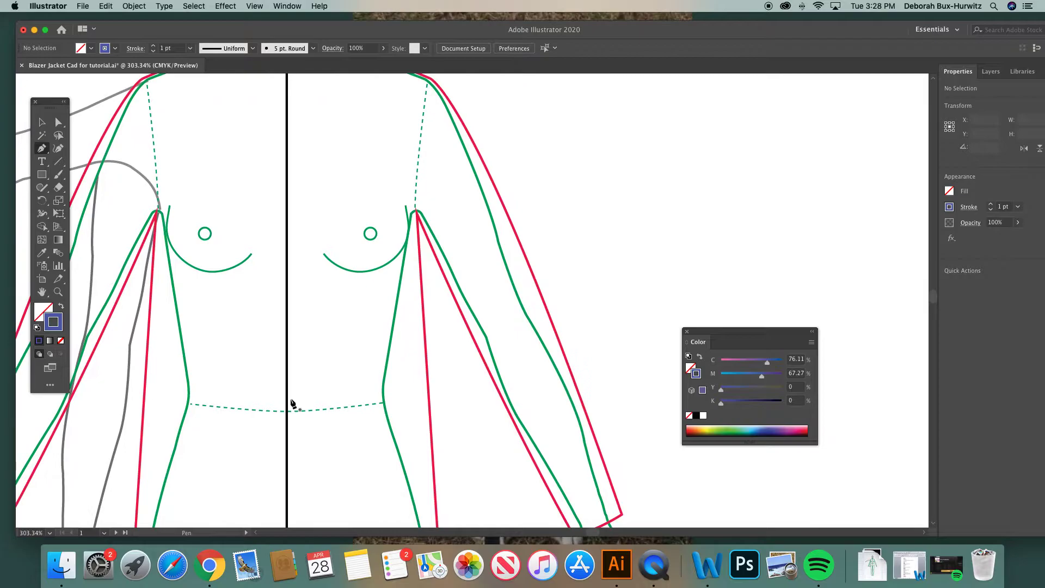
{"action": "key", "text": "super+minus"}
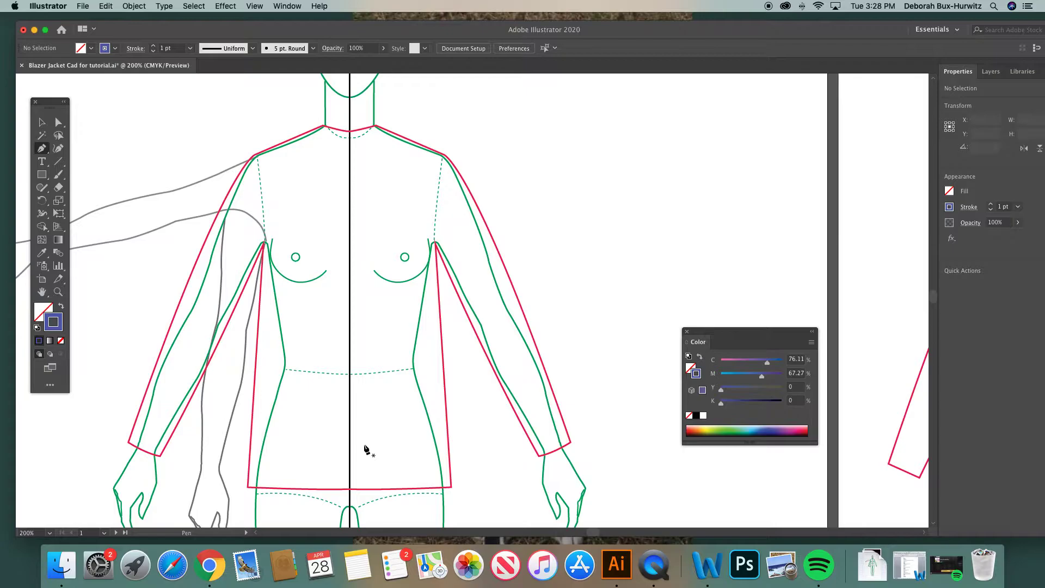
{"action": "scroll", "coordinate": [352, 336], "scroll_direction": "up", "scroll_amount": 3}
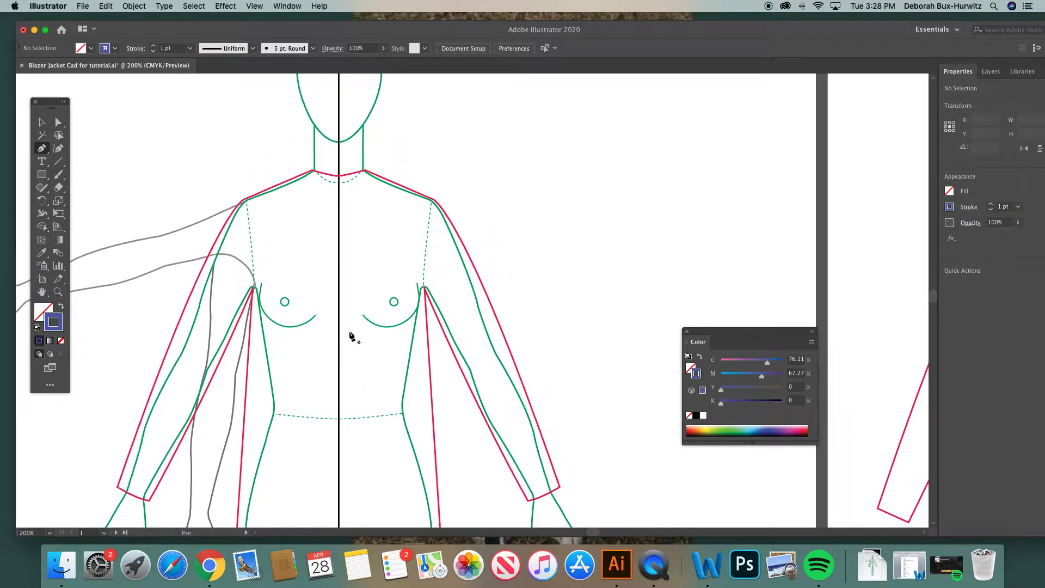
{"action": "scroll", "coordinate": [347, 333], "scroll_direction": "down", "scroll_amount": 4}
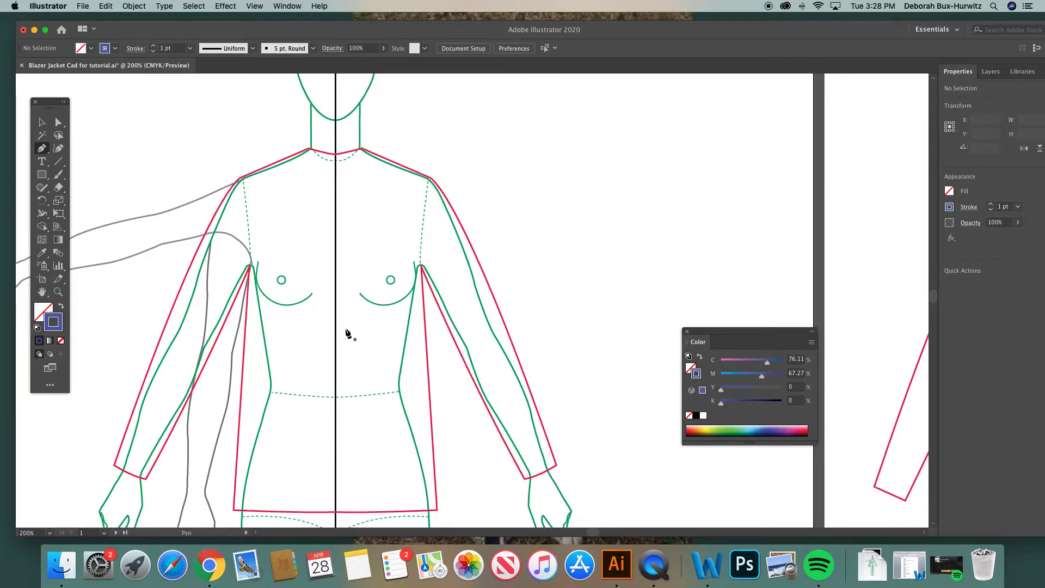
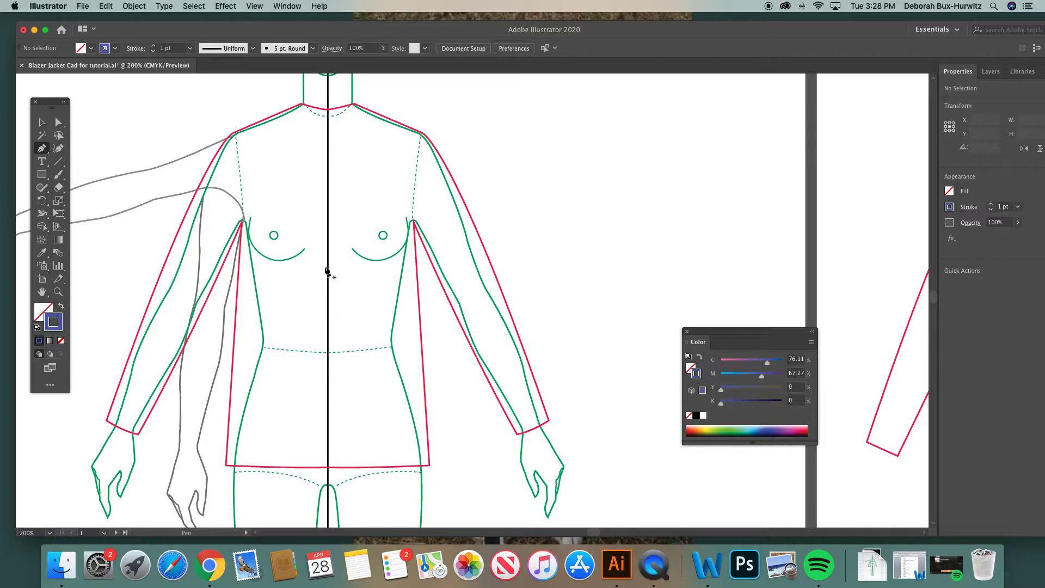
{"action": "scroll", "coordinate": [326, 270], "scroll_direction": "up", "scroll_amount": 2}
{"action": "scroll", "coordinate": [338, 271], "scroll_direction": "up", "scroll_amount": 1}
{"action": "scroll", "coordinate": [338, 271], "scroll_direction": "right", "scroll_amount": 1}
{"action": "scroll", "coordinate": [339, 270], "scroll_direction": "up", "scroll_amount": 2}
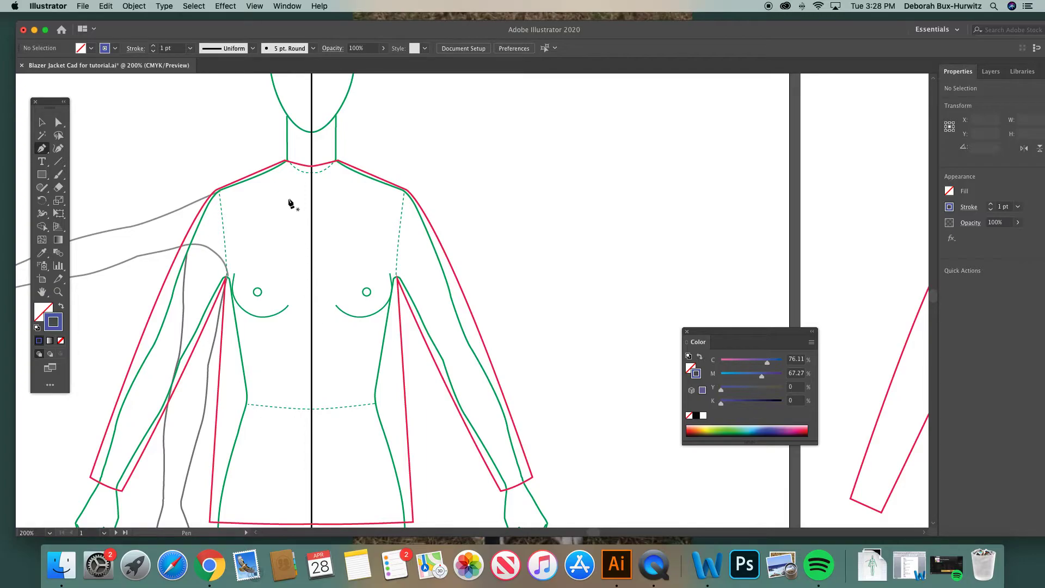
{"action": "scroll", "coordinate": [320, 306], "scroll_direction": "down", "scroll_amount": 20}
{"action": "scroll", "coordinate": [320, 306], "scroll_direction": "right", "scroll_amount": 3}
{"action": "scroll", "coordinate": [320, 306], "scroll_direction": "down", "scroll_amount": 20}
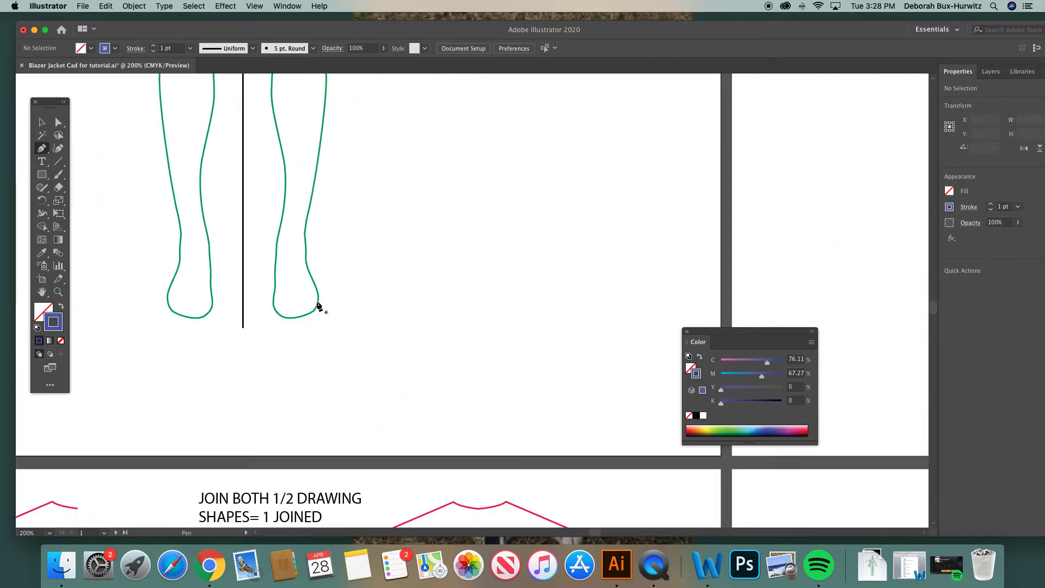
{"action": "scroll", "coordinate": [320, 306], "scroll_direction": "left", "scroll_amount": 7}
{"action": "scroll", "coordinate": [320, 306], "scroll_direction": "down", "scroll_amount": 8}
{"action": "scroll", "coordinate": [320, 307], "scroll_direction": "left", "scroll_amount": 3}
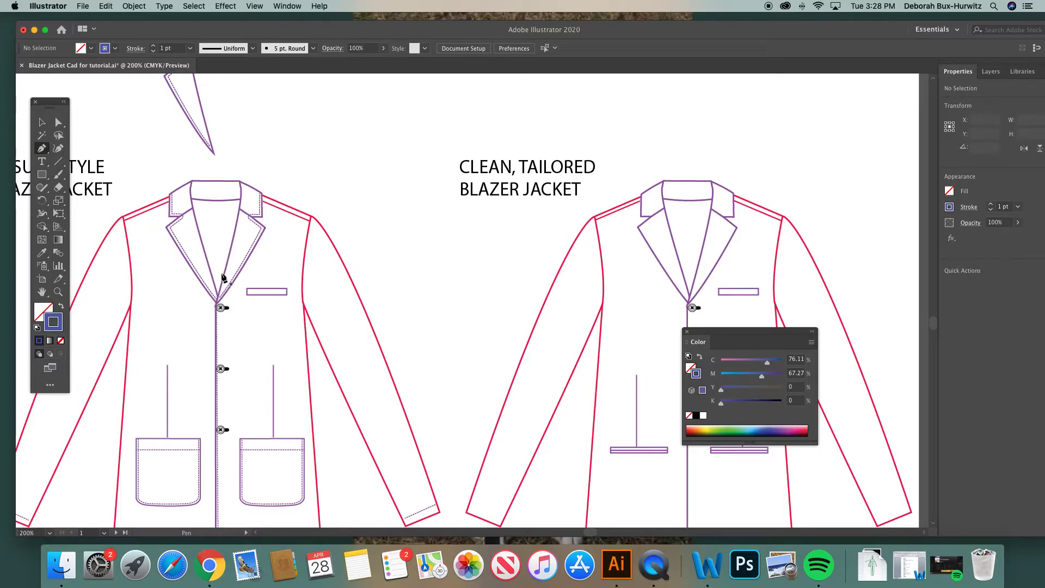
{"action": "scroll", "coordinate": [225, 305], "scroll_direction": "down", "scroll_amount": 3}
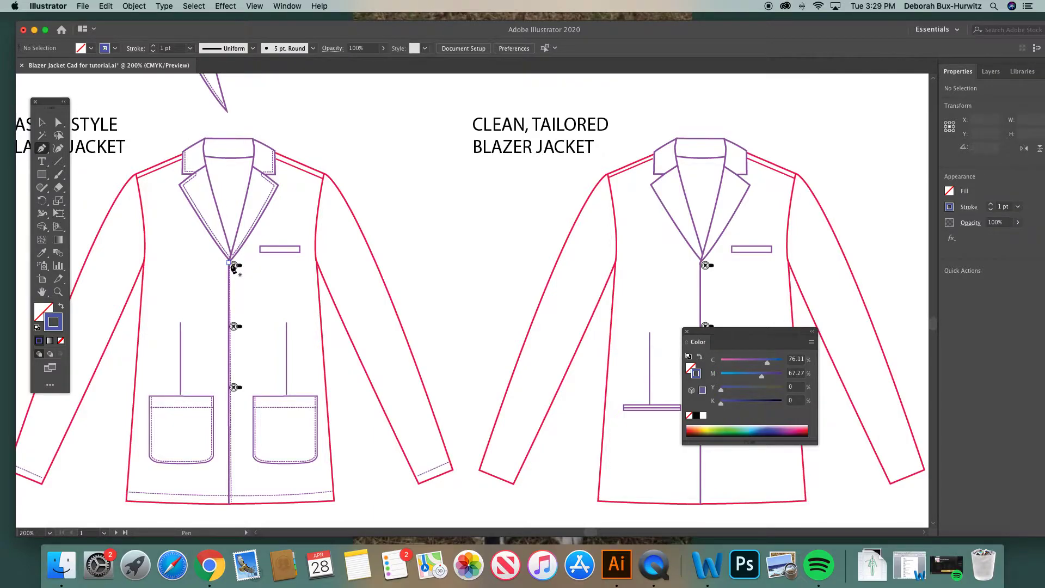
{"action": "scroll", "coordinate": [251, 198], "scroll_direction": "up", "scroll_amount": 20}
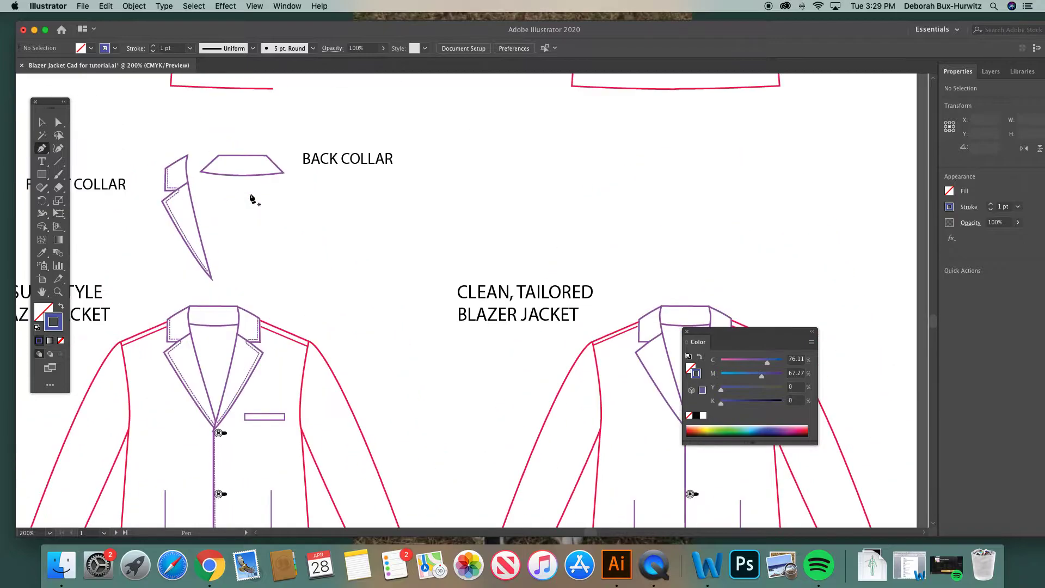
{"action": "scroll", "coordinate": [251, 198], "scroll_direction": "up", "scroll_amount": 15}
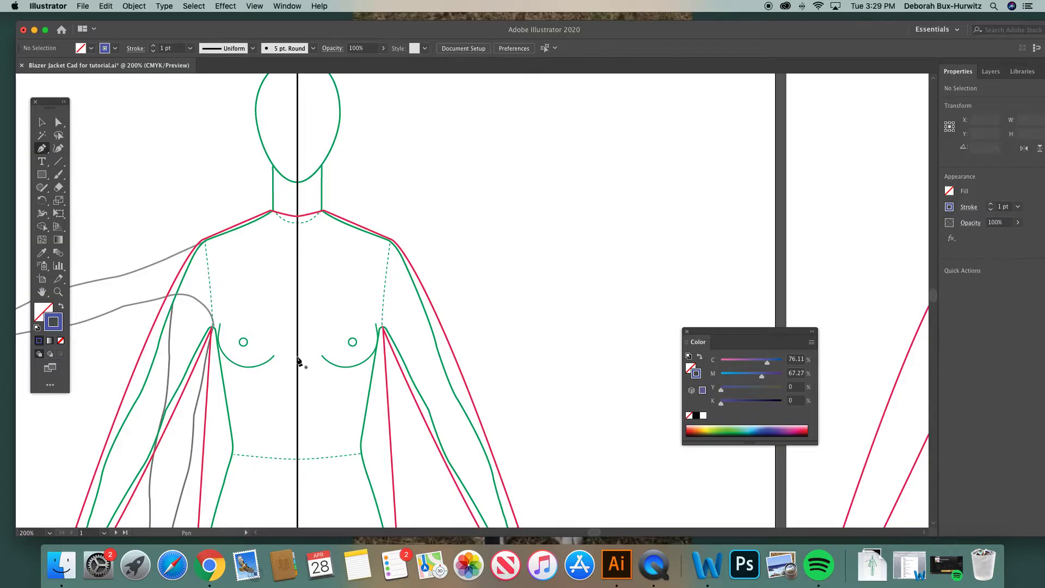
Draw a curved lapel line from the centre front at bust level to the figure's right neck-shoulder point, and shift its upper anchor slightly outward.
{"action": "left_click", "coordinate": [296, 355]}
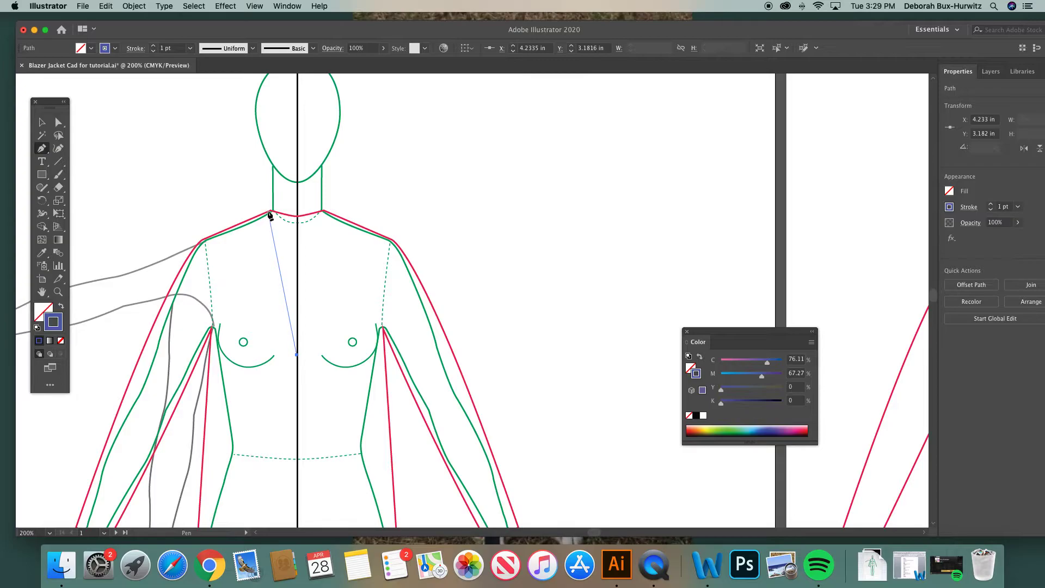
{"action": "left_click_drag", "start_coordinate": [268, 212], "coordinate": [266, 164]}
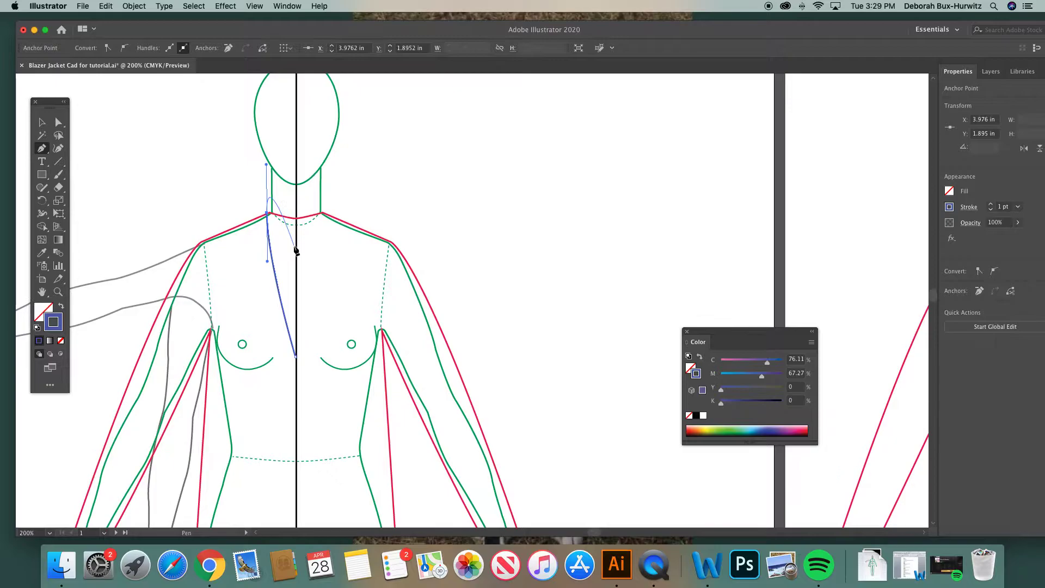
{"action": "scroll", "coordinate": [293, 242], "scroll_direction": "up", "scroll_amount": 3}
{"action": "scroll", "coordinate": [294, 242], "scroll_direction": "right", "scroll_amount": 1}
{"action": "left_click", "coordinate": [64, 123]}
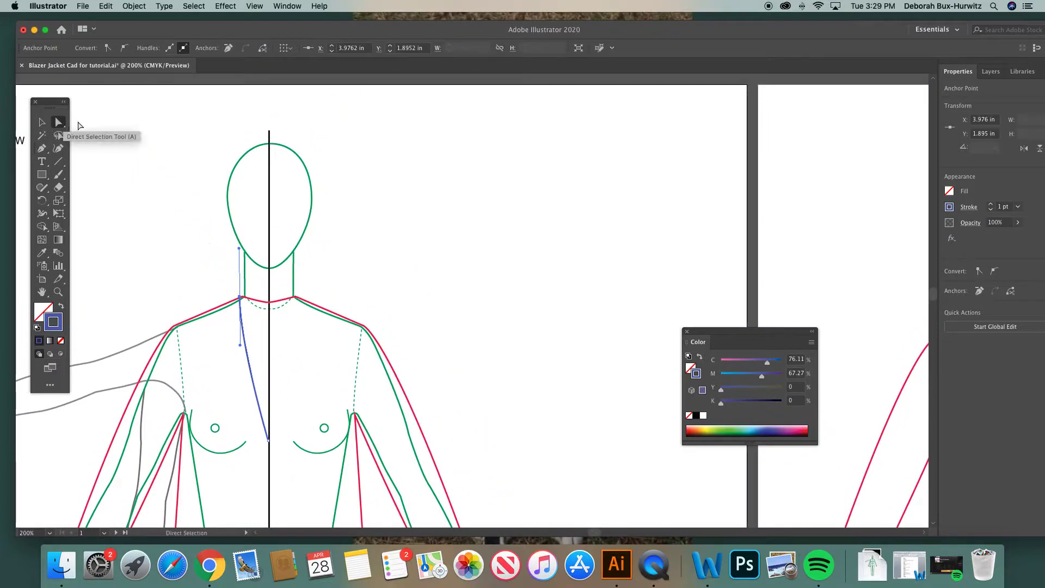
{"action": "left_click", "coordinate": [168, 204]}
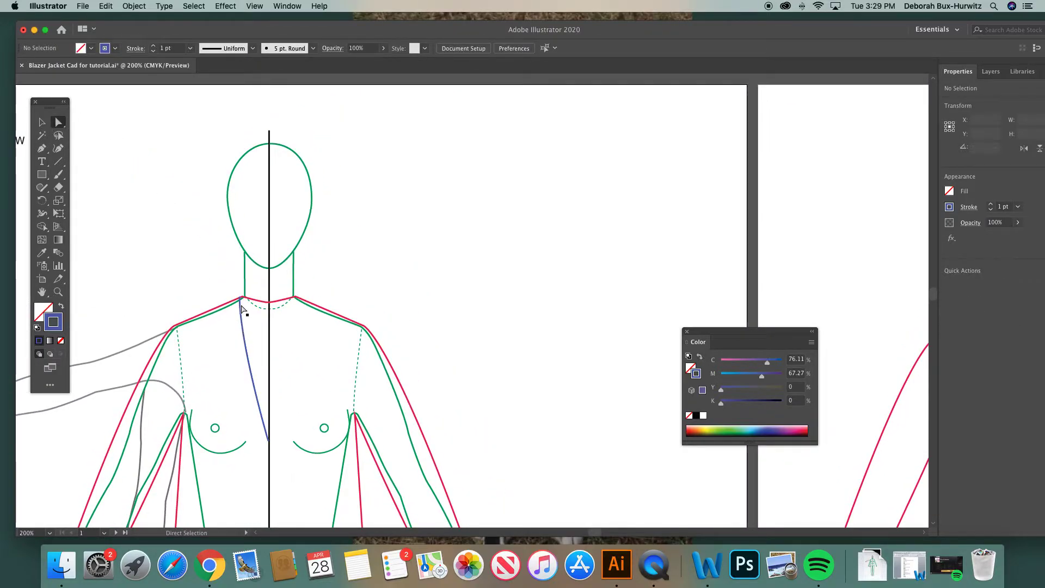
{"action": "left_click_drag", "start_coordinate": [241, 301], "coordinate": [235, 298]}
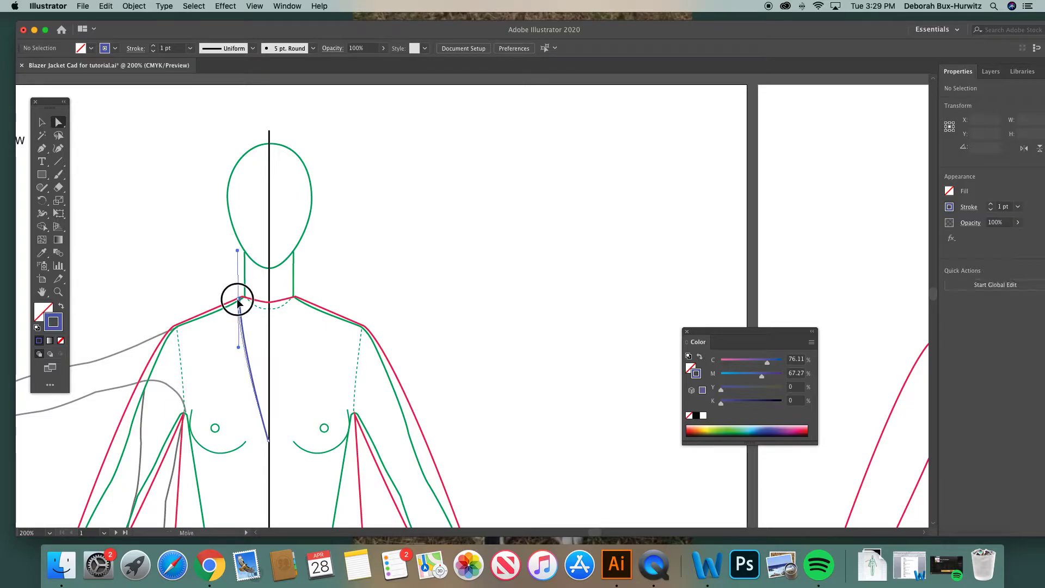
{"action": "left_click", "coordinate": [249, 365]}
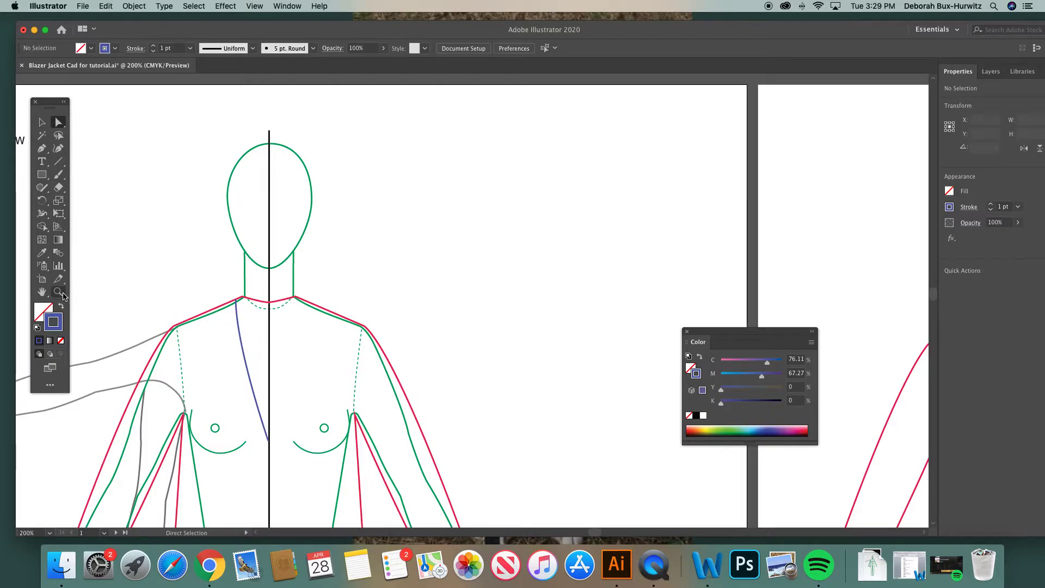
Extend the lapel line from its shoulder anchor with a short curve up onto the side of the neck, and deselect it.
{"action": "left_click", "coordinate": [42, 151]}
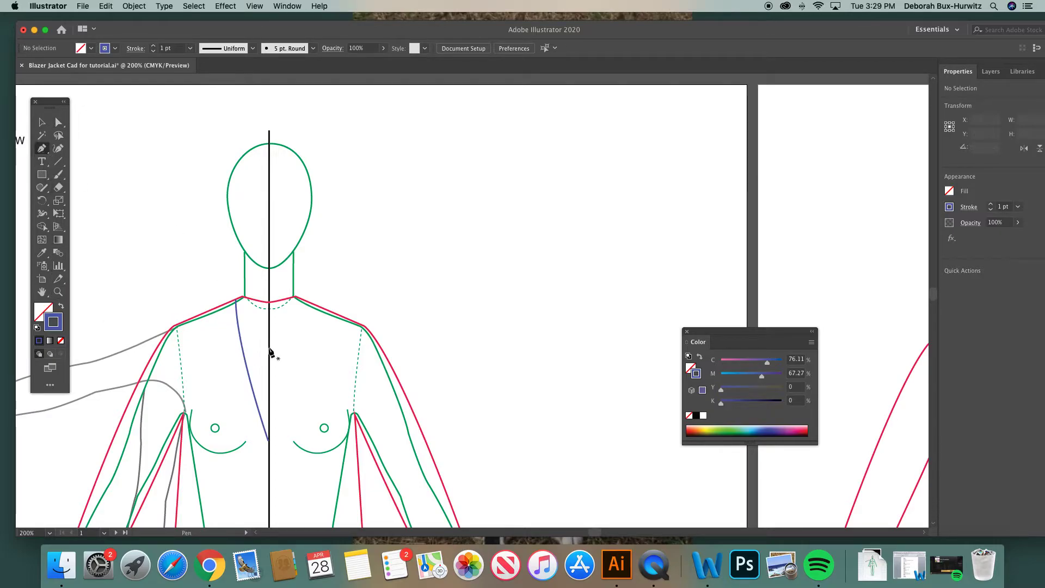
{"action": "left_click", "coordinate": [237, 300]}
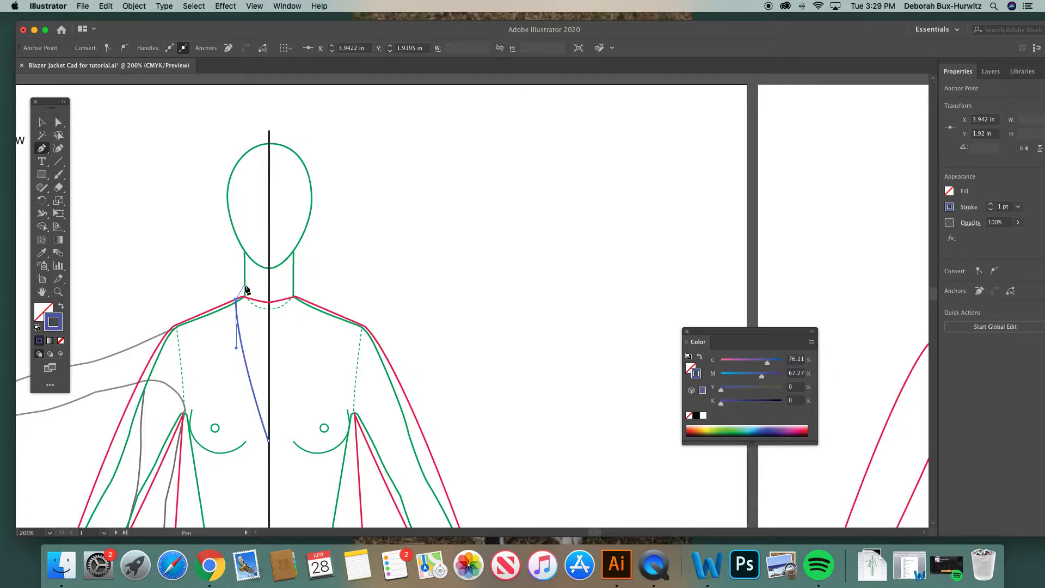
{"action": "left_click_drag", "start_coordinate": [246, 290], "coordinate": [253, 284]}
{"action": "left_click", "coordinate": [42, 122]}
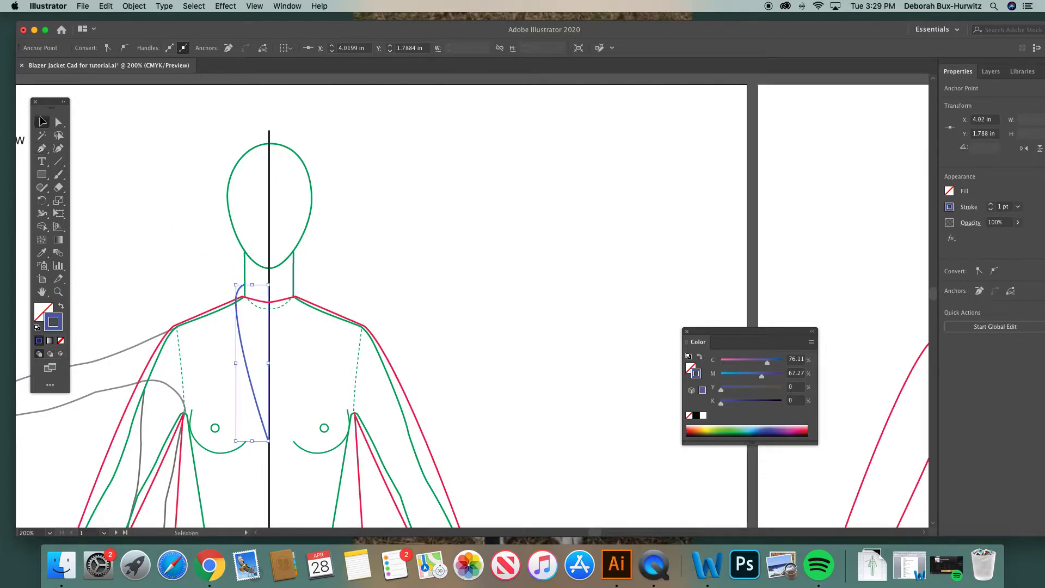
{"action": "left_click", "coordinate": [138, 176]}
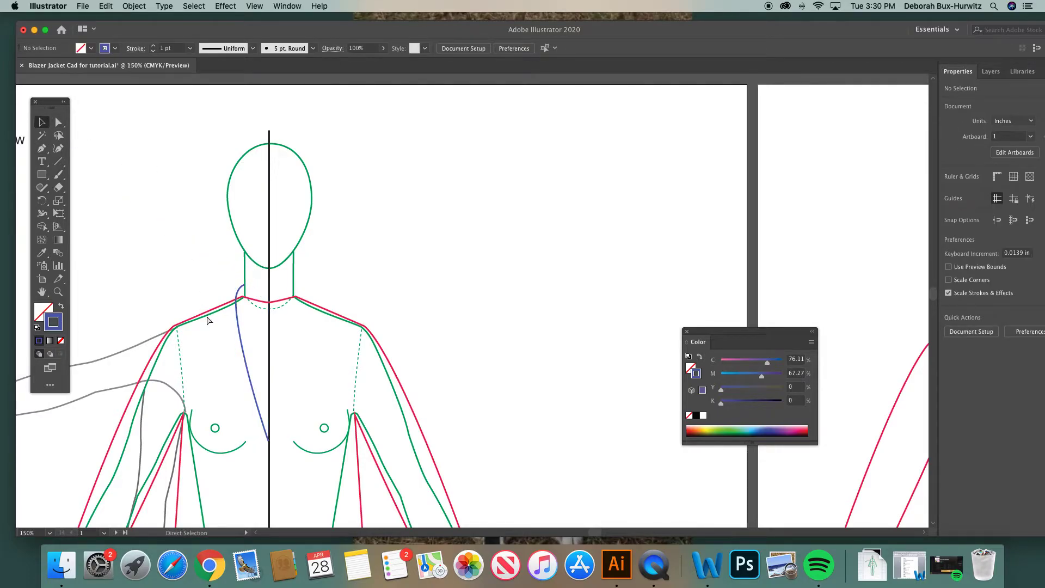
{"action": "key", "text": "super+minus"}
{"action": "key", "text": "super+minus"}
{"action": "key", "text": "super+minus"}
{"action": "scroll", "coordinate": [399, 351], "scroll_direction": "right", "scroll_amount": 6}
{"action": "scroll", "coordinate": [398, 350], "scroll_direction": "down", "scroll_amount": 3}
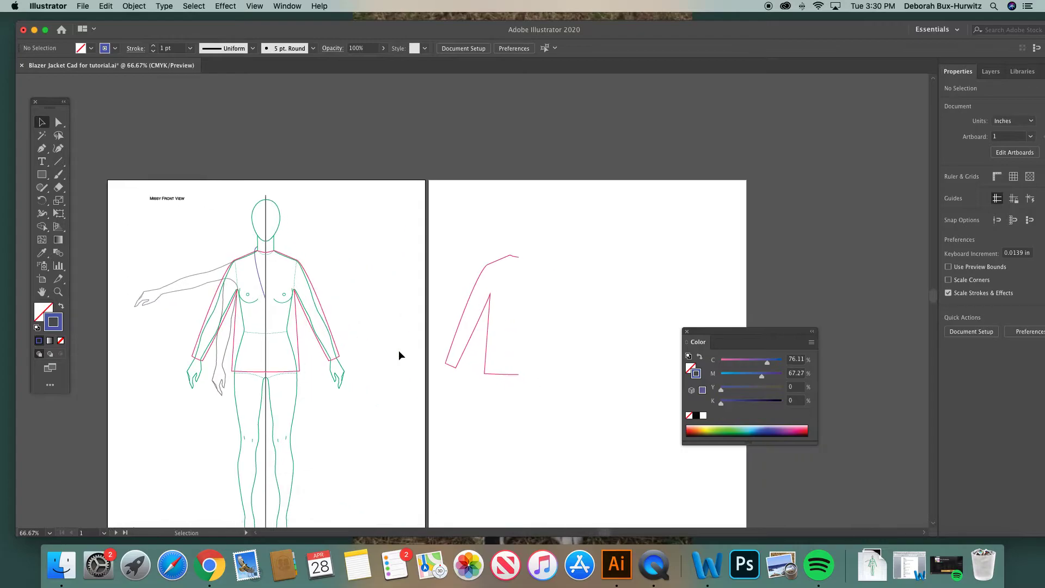
Unlock all objects and move the croquis off the artboard, leaving only the jacket outline and lapel line in place.
{"action": "left_click", "coordinate": [134, 6]}
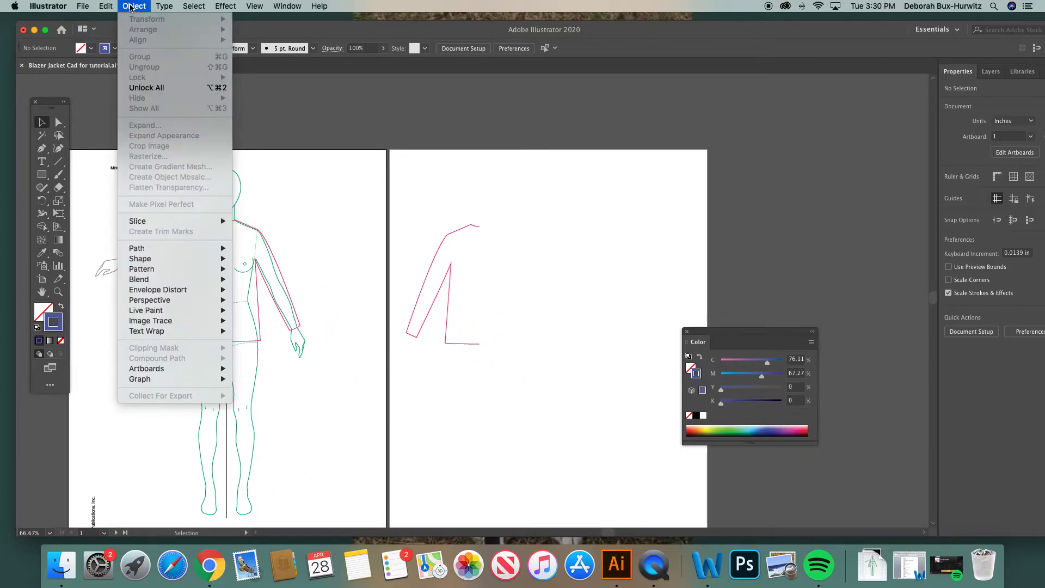
{"action": "left_click", "coordinate": [146, 88]}
{"action": "left_click", "coordinate": [310, 222]}
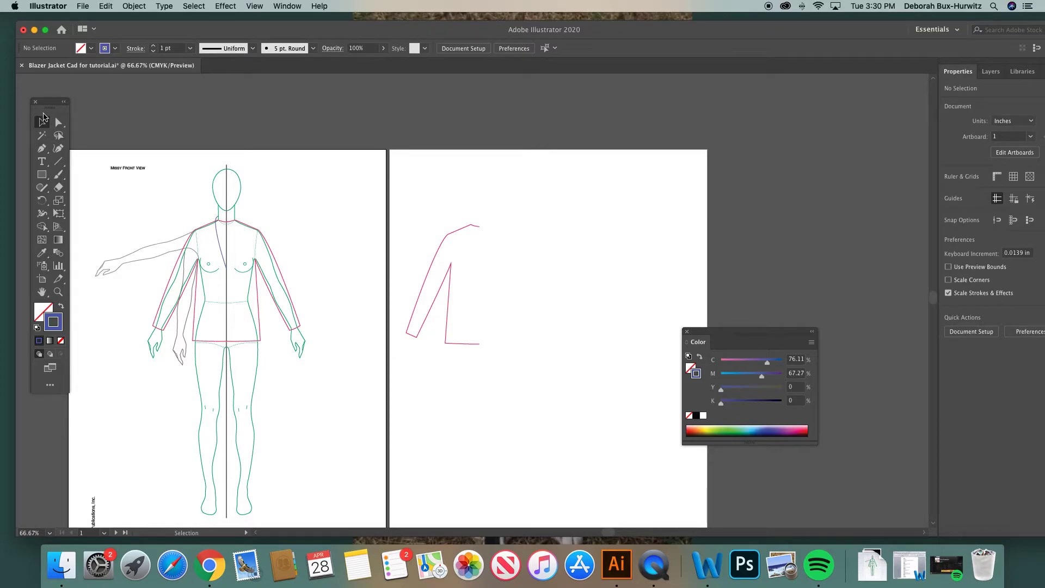
{"action": "key", "text": "super+minus"}
{"action": "key", "text": "super+minus"}
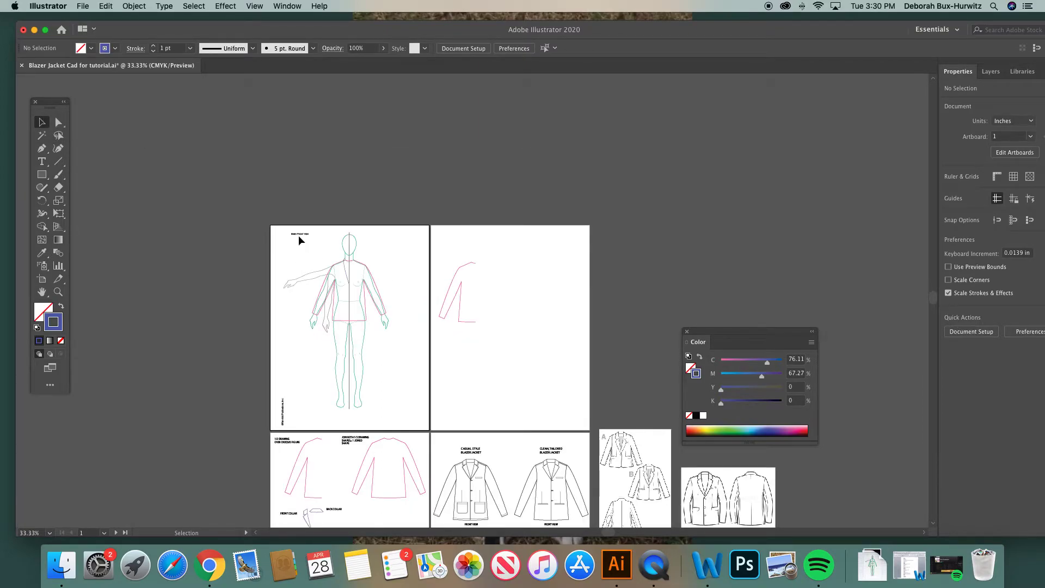
{"action": "left_click_drag", "start_coordinate": [301, 239], "coordinate": [143, 240]}
{"action": "left_click_drag", "start_coordinate": [199, 267], "coordinate": [192, 263]}
{"action": "left_click", "coordinate": [359, 249]}
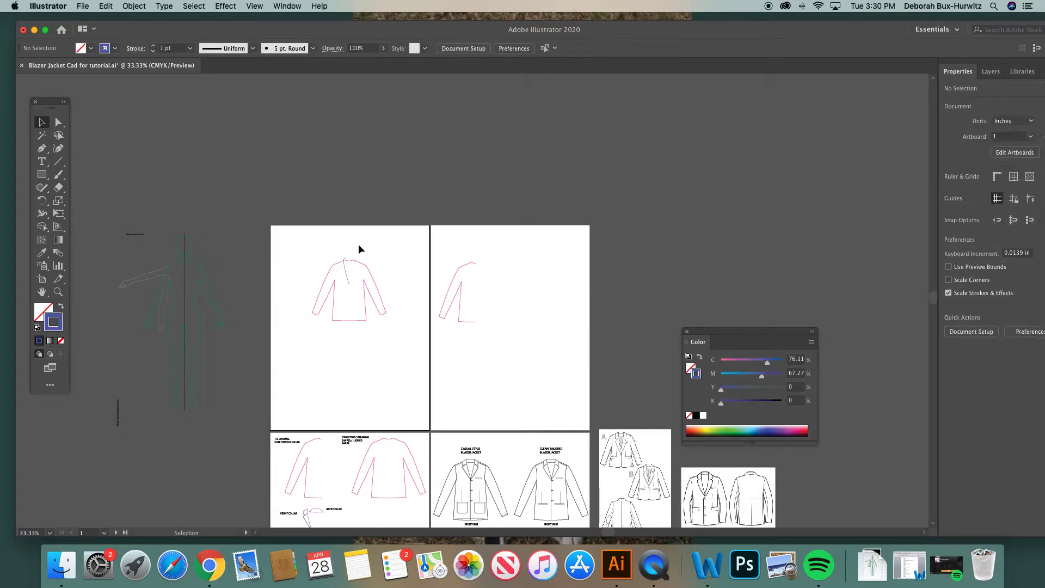
Copy the sample front and back collar pieces and paste them beside the jacket outline.
{"action": "left_click", "coordinate": [57, 292]}
{"action": "left_click_drag", "start_coordinate": [322, 251], "coordinate": [504, 376]}
{"action": "left_click", "coordinate": [42, 123]}
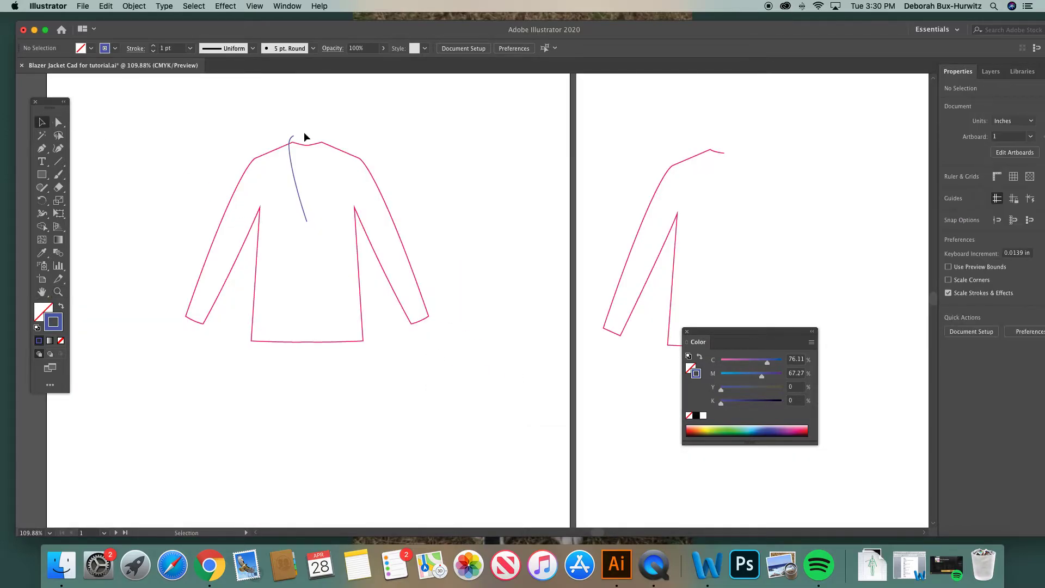
{"action": "left_click", "coordinate": [288, 145]}
{"action": "scroll", "coordinate": [259, 265], "scroll_direction": "down", "scroll_amount": 10}
{"action": "scroll", "coordinate": [260, 265], "scroll_direction": "down", "scroll_amount": 10}
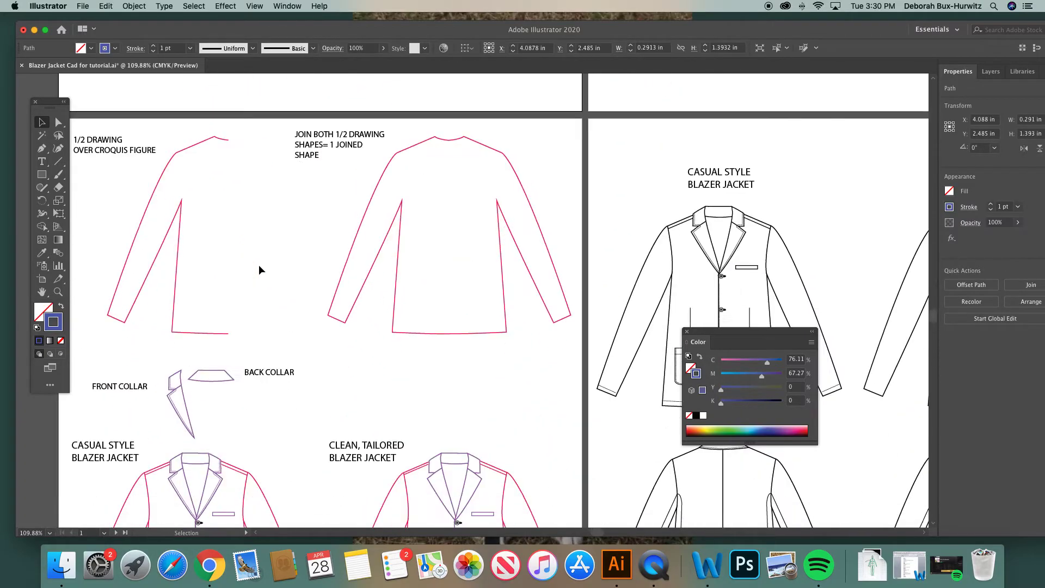
{"action": "left_click_drag", "start_coordinate": [167, 261], "coordinate": [234, 331]}
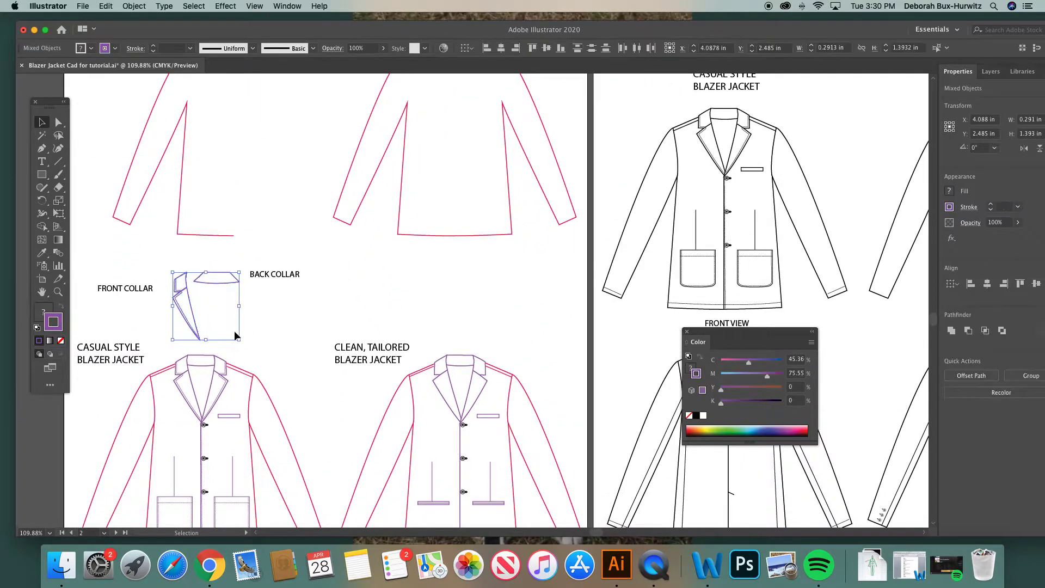
{"action": "scroll", "coordinate": [313, 211], "scroll_direction": "up", "scroll_amount": 5}
{"action": "scroll", "coordinate": [312, 215], "scroll_direction": "up", "scroll_amount": 15}
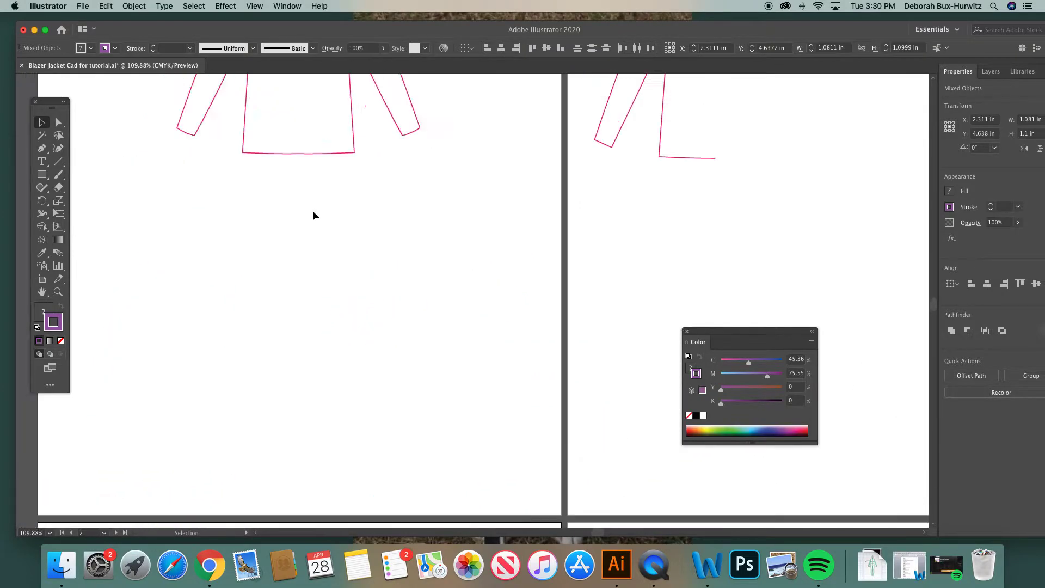
{"action": "key", "text": "super+v"}
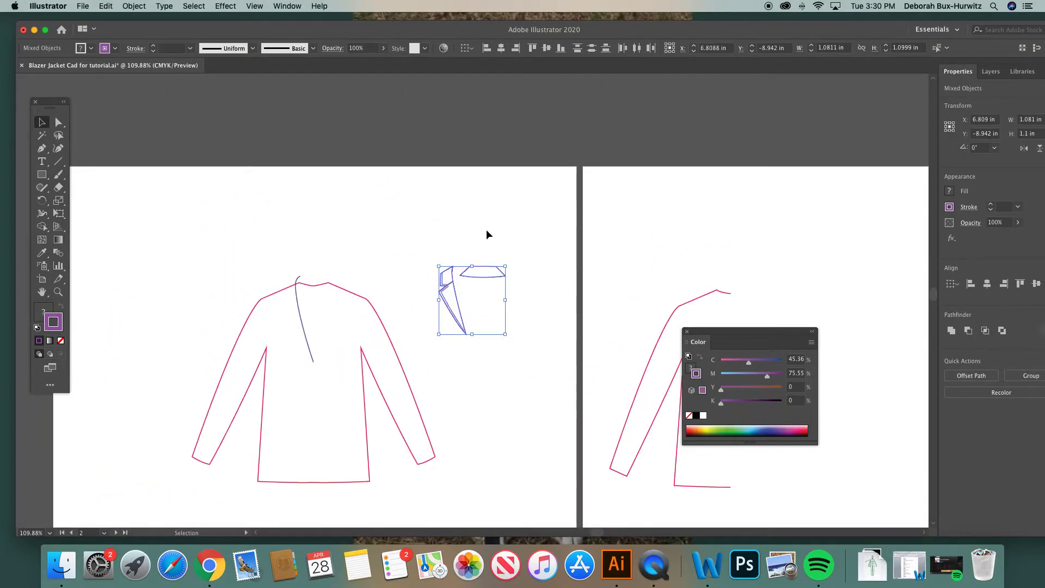
Move the pasted front collar over the jacket's lapel line so that its roll edge lies along the line.
{"action": "left_click", "coordinate": [469, 256]}
{"action": "left_click_drag", "start_coordinate": [434, 259], "coordinate": [212, 265]}
{"action": "left_click", "coordinate": [58, 292]}
{"action": "left_click_drag", "start_coordinate": [170, 220], "coordinate": [411, 414]}
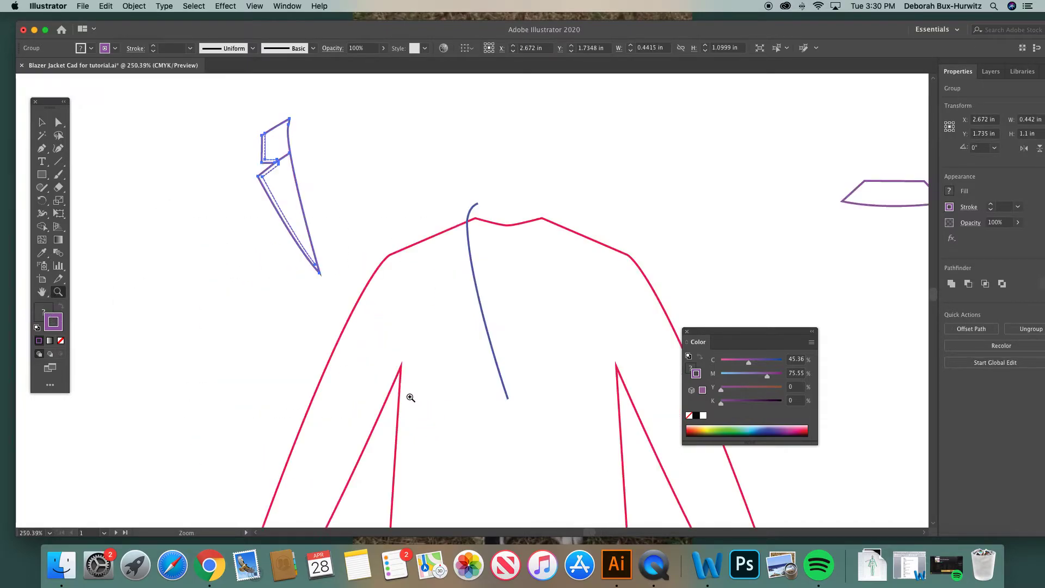
{"action": "left_click", "coordinate": [41, 122]}
{"action": "left_click", "coordinate": [276, 133]}
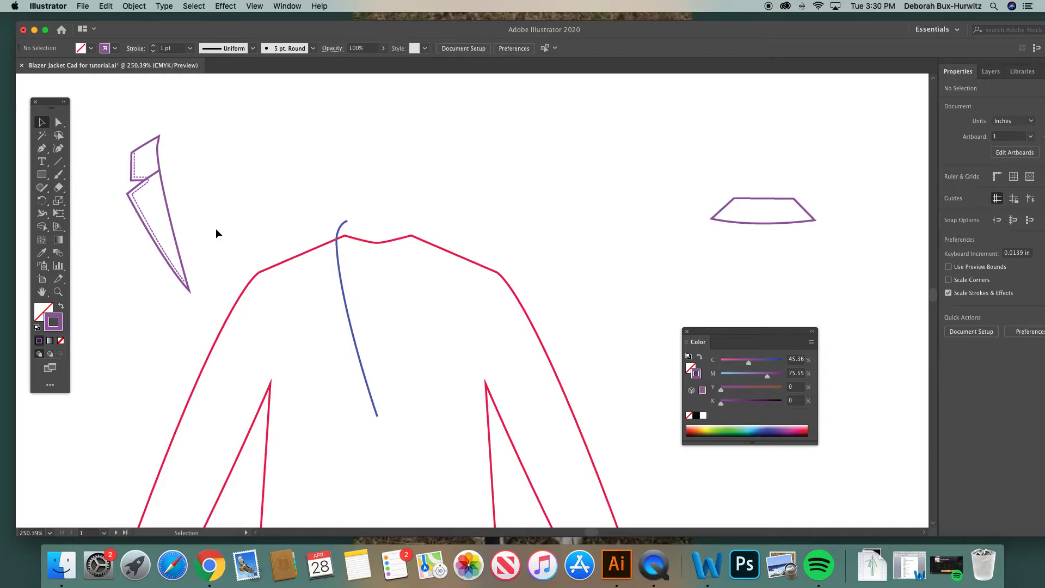
{"action": "left_click_drag", "start_coordinate": [118, 142], "coordinate": [217, 143]}
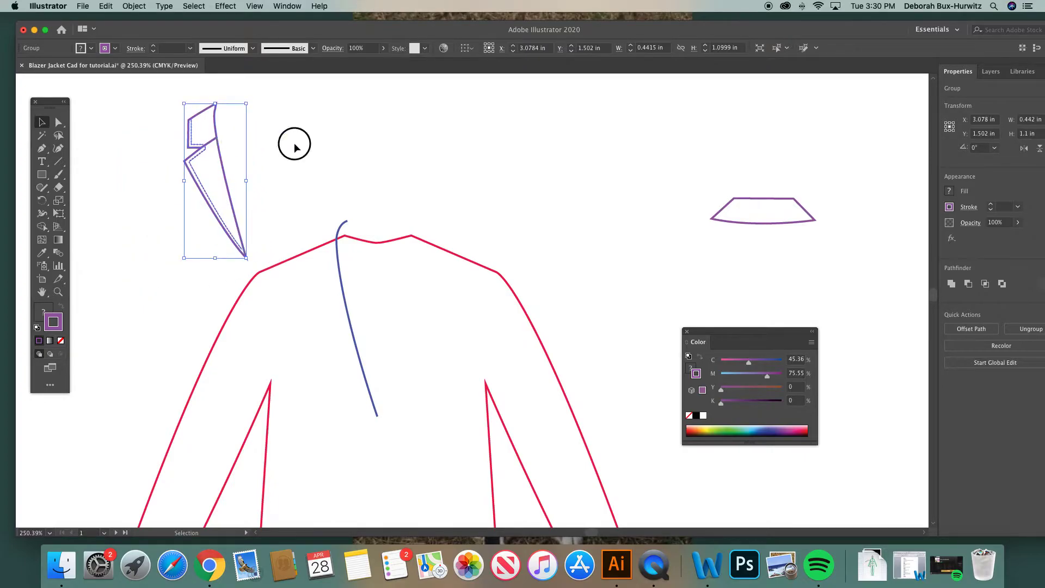
{"action": "left_click", "coordinate": [272, 146]}
{"action": "left_click", "coordinate": [62, 123]}
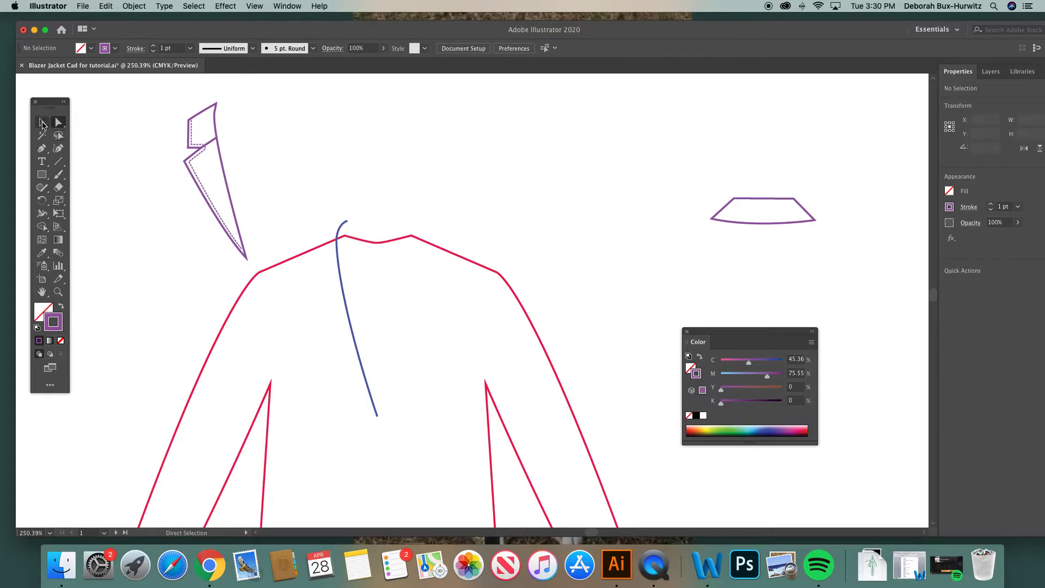
{"action": "left_click", "coordinate": [42, 122]}
{"action": "left_click_drag", "start_coordinate": [221, 143], "coordinate": [338, 262]}
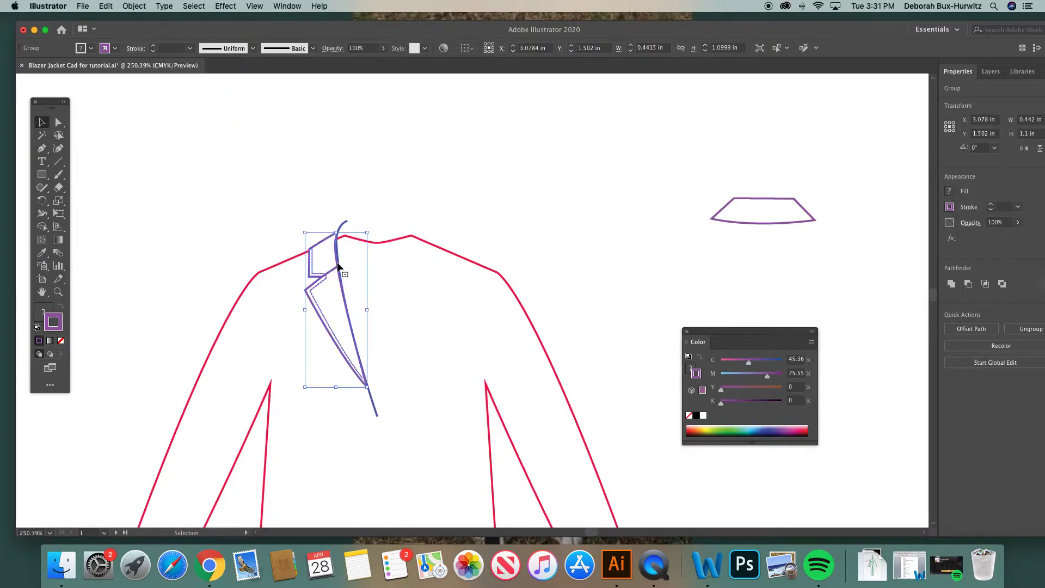
{"action": "left_click", "coordinate": [371, 202]}
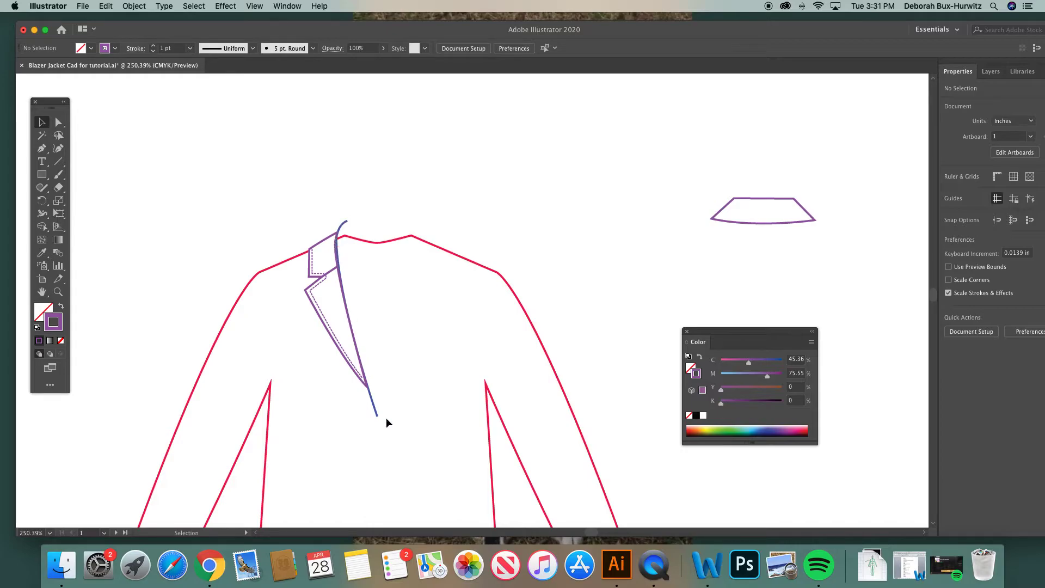
Simplify the lapel line's upper end to one anchor at the sample collar's tip and curve it along the collar's roll edge.
{"action": "left_click", "coordinate": [58, 292]}
{"action": "left_click_drag", "start_coordinate": [271, 187], "coordinate": [543, 483]}
{"action": "scroll", "coordinate": [416, 345], "scroll_direction": "right", "scroll_amount": 5}
{"action": "scroll", "coordinate": [415, 344], "scroll_direction": "down", "scroll_amount": 2}
{"action": "key", "text": "a"}
{"action": "left_click", "coordinate": [259, 104]}
{"action": "mouse_move", "coordinate": [260, 103]}
{"action": "left_mouse_down"}
{"action": "mouse_move", "coordinate": [245, 123]}
{"action": "mouse_move", "coordinate": [249, 115]}
{"action": "left_mouse_up"}
{"action": "left_click", "coordinate": [245, 131]}
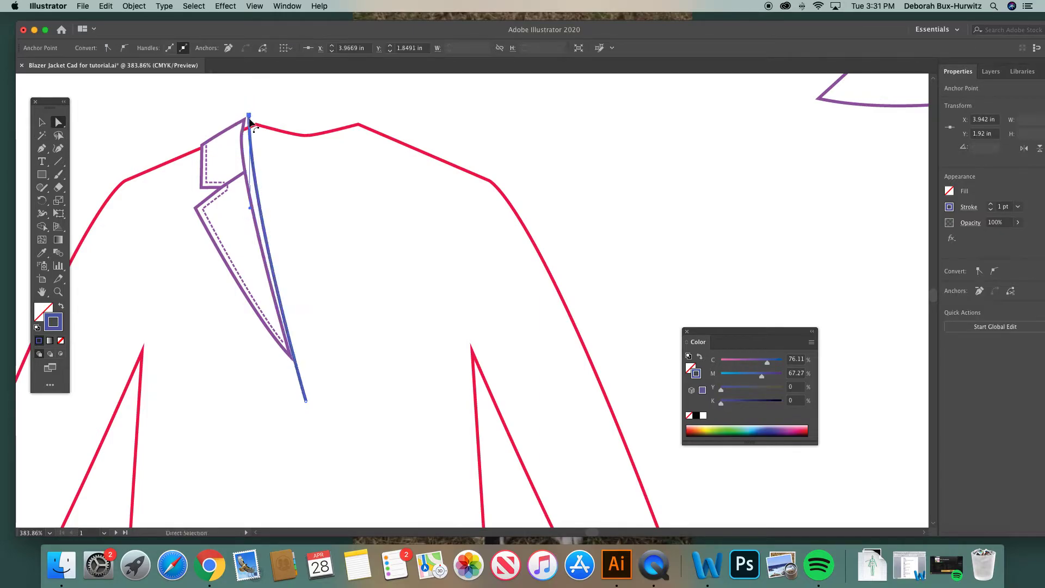
{"action": "left_click_drag", "start_coordinate": [250, 207], "coordinate": [227, 142]}
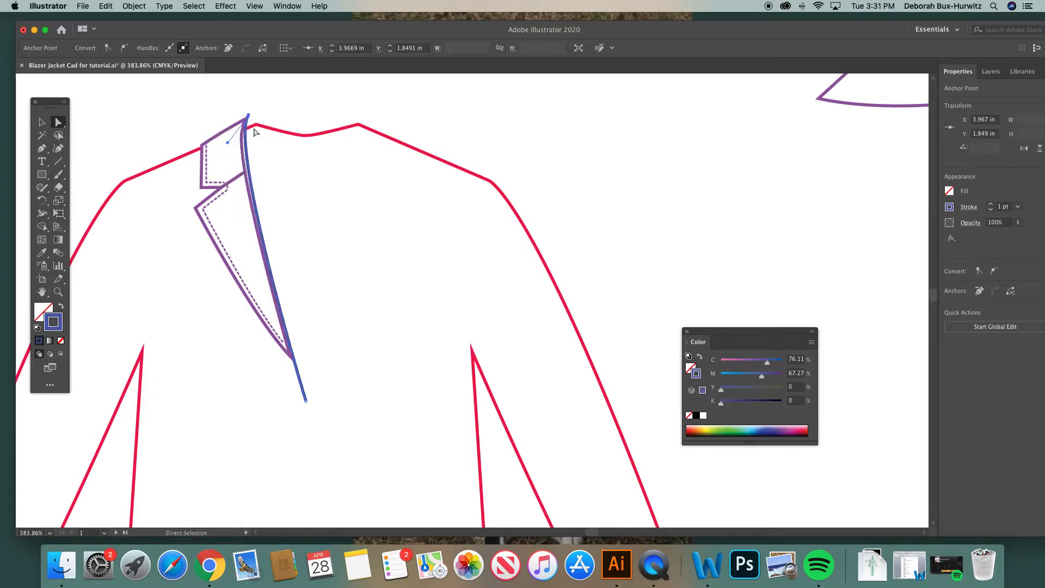
{"action": "left_click", "coordinate": [283, 112]}
Move the sample front collar to the empty space beside the wearer's left shoulder and shift the Color panel clear of it.
{"action": "key", "text": "v"}
{"action": "left_click", "coordinate": [216, 188]}
{"action": "left_click_drag", "start_coordinate": [217, 188], "coordinate": [638, 188]}
{"action": "left_click", "coordinate": [41, 148]}
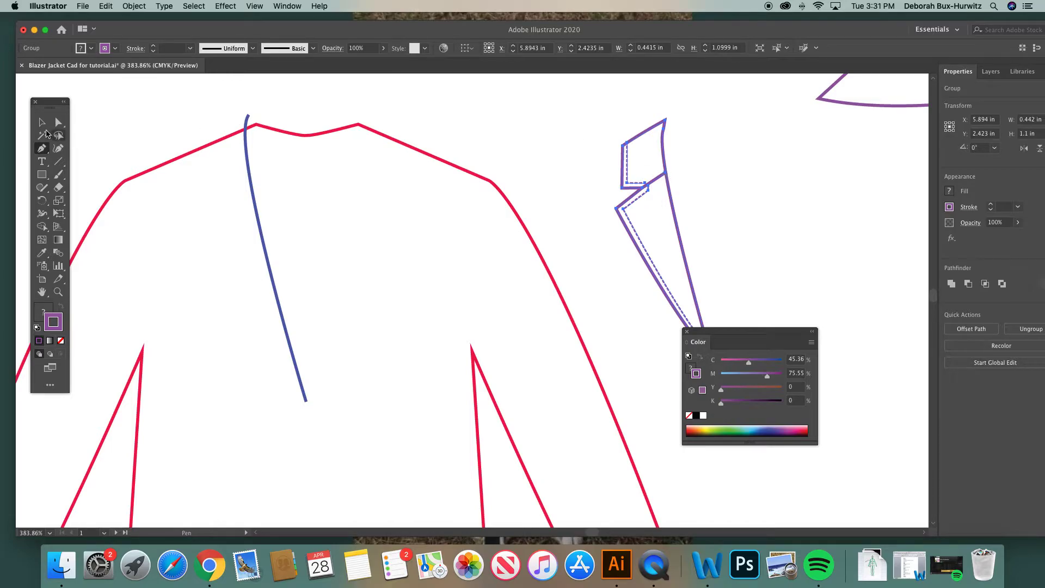
{"action": "key", "text": "v"}
{"action": "left_click", "coordinate": [688, 192]}
{"action": "key", "text": "a"}
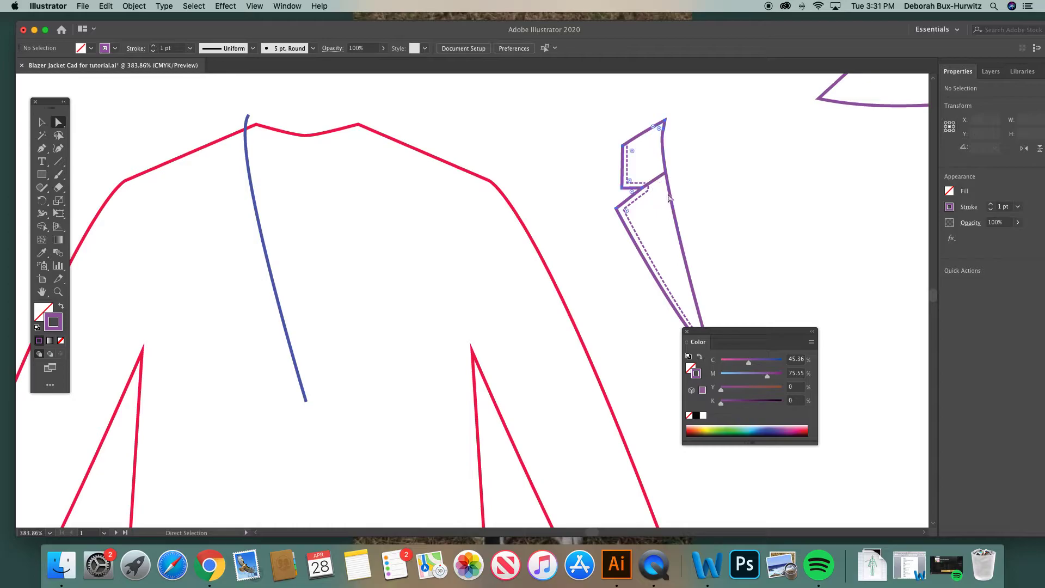
{"action": "left_click", "coordinate": [669, 199]}
{"action": "left_click_drag", "start_coordinate": [713, 334], "coordinate": [862, 325]}
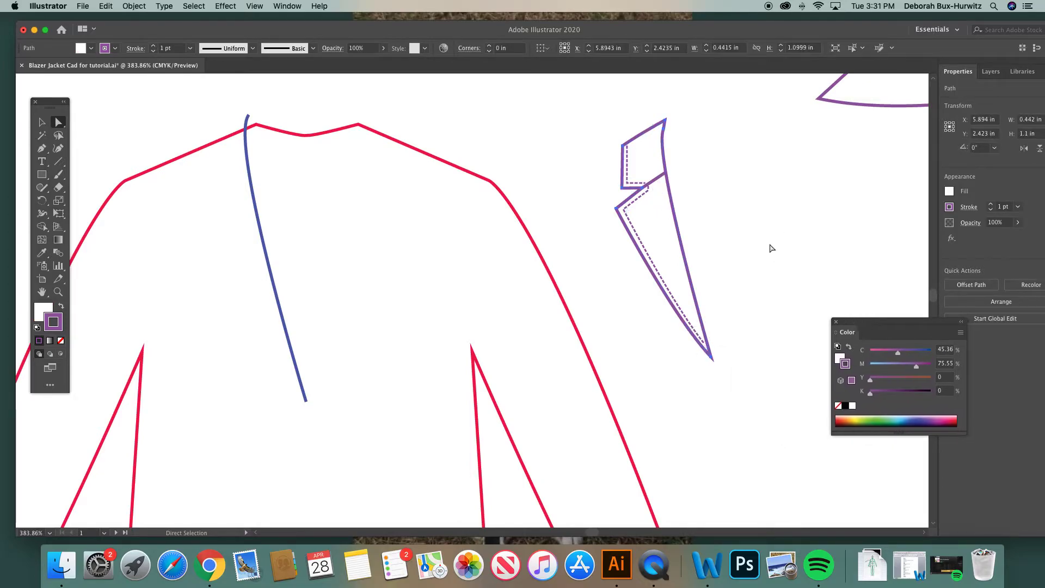
Examine the sample front collar's anchor points and compare its tip and lower point with the ends of the lapel line.
{"action": "left_click", "coordinate": [672, 199]}
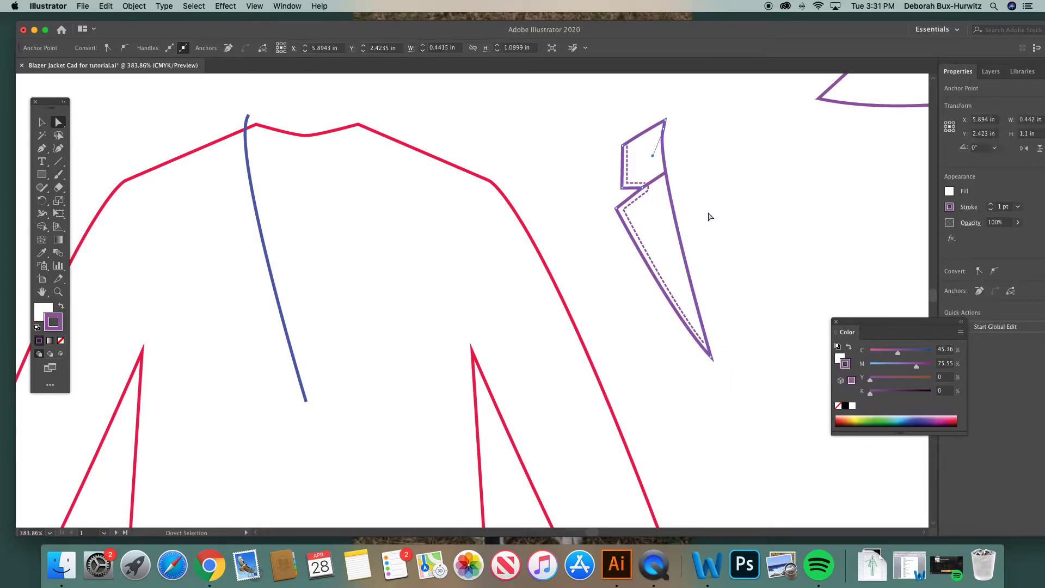
{"action": "scroll", "coordinate": [666, 215], "scroll_direction": "right", "scroll_amount": 3}
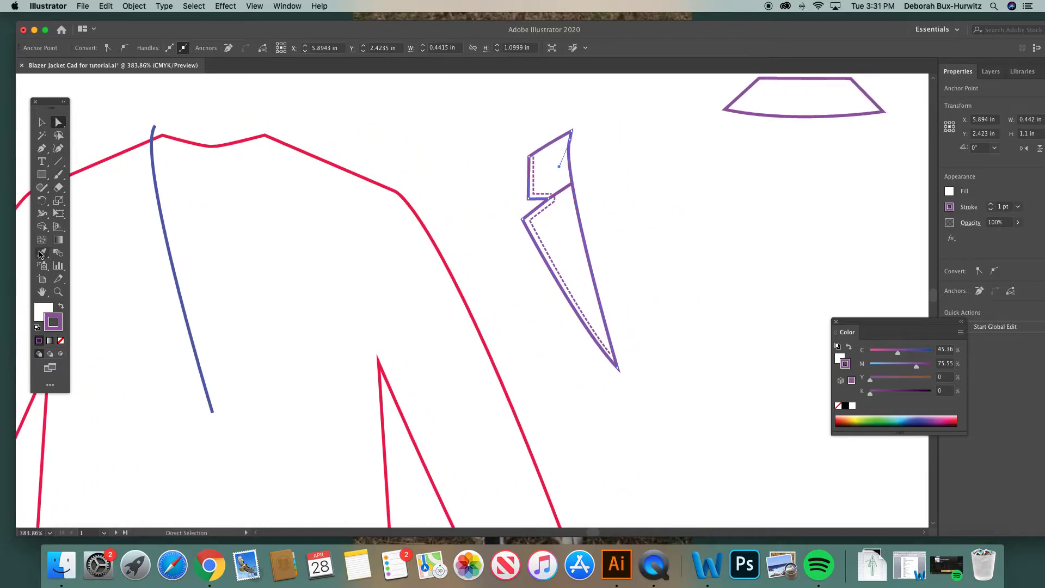
{"action": "left_click", "coordinate": [58, 292]}
{"action": "left_click_drag", "start_coordinate": [483, 107], "coordinate": [725, 338]}
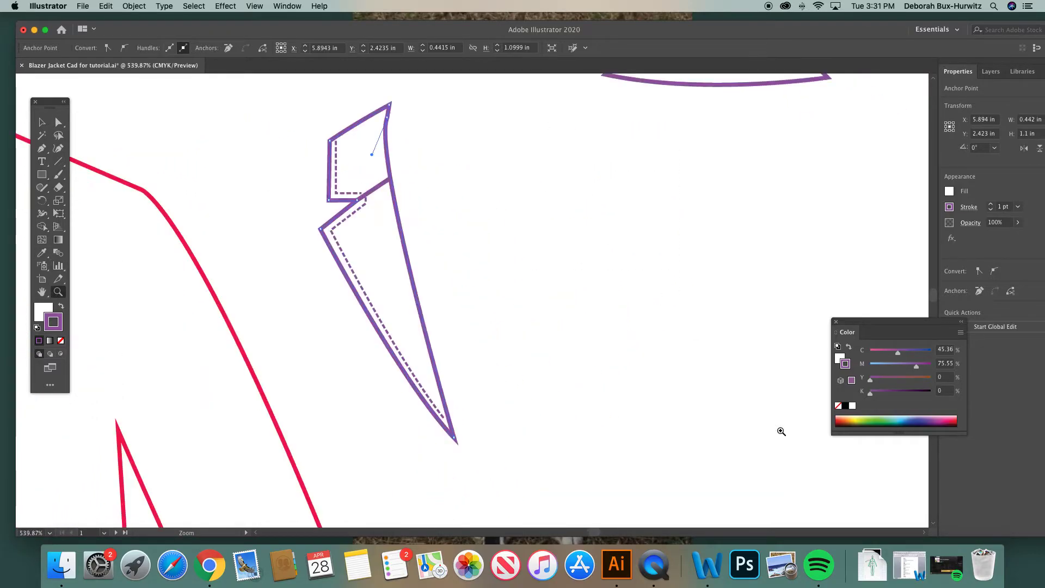
{"action": "left_click", "coordinate": [59, 122]}
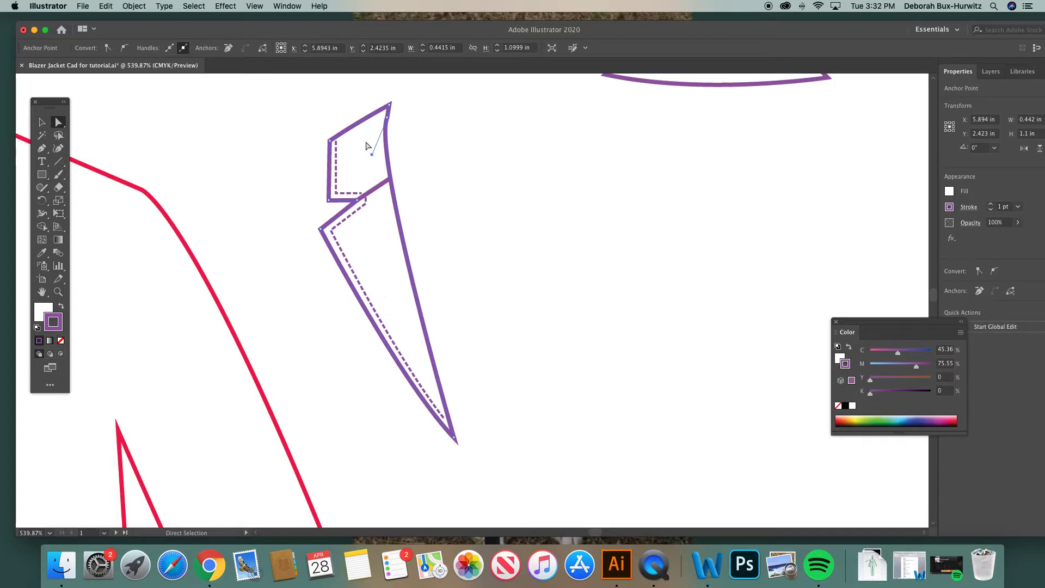
{"action": "scroll", "coordinate": [309, 222], "scroll_direction": "left", "scroll_amount": 10}
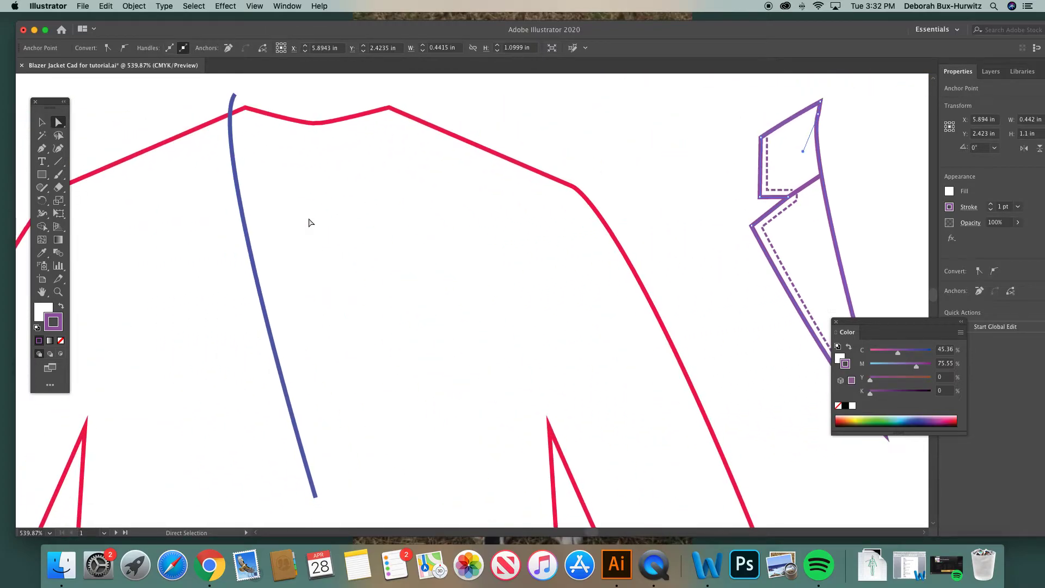
{"action": "key", "text": "super+minus"}
{"action": "scroll", "coordinate": [229, 279], "scroll_direction": "left", "scroll_amount": 5}
{"action": "scroll", "coordinate": [229, 279], "scroll_direction": "down", "scroll_amount": 1}
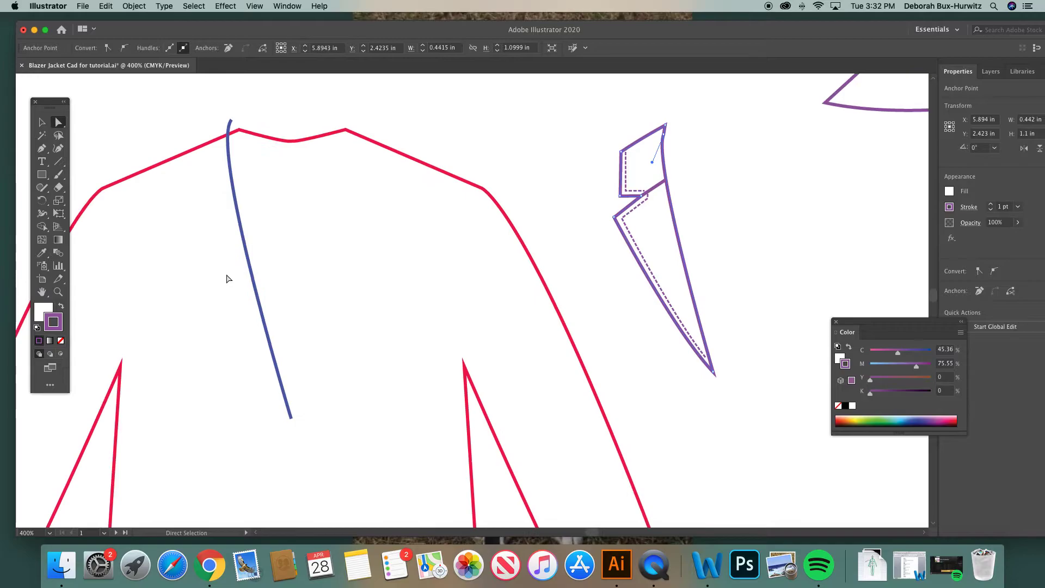
{"action": "scroll", "coordinate": [228, 279], "scroll_direction": "up", "scroll_amount": 1}
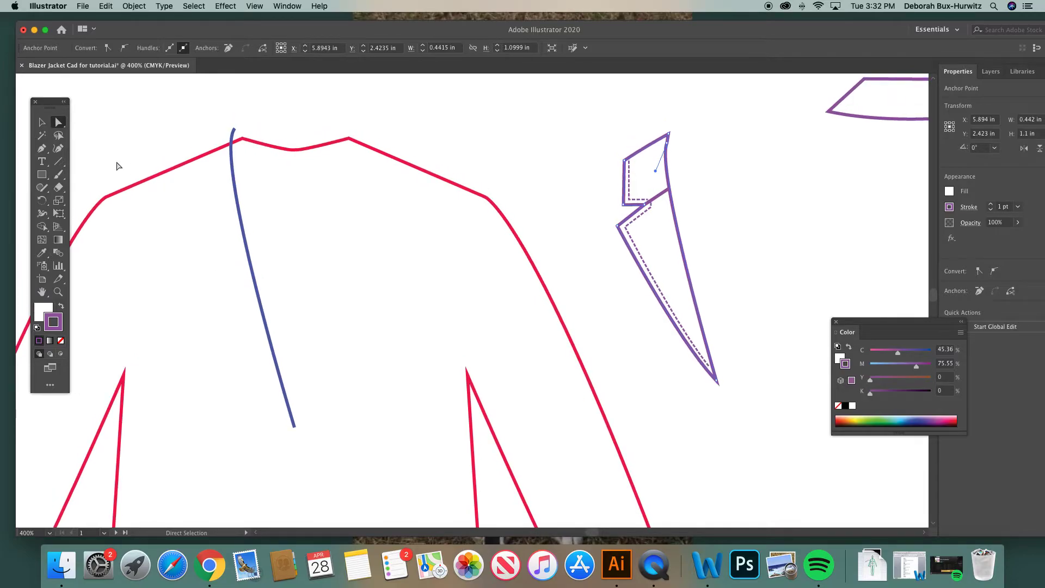
{"action": "left_click", "coordinate": [43, 149]}
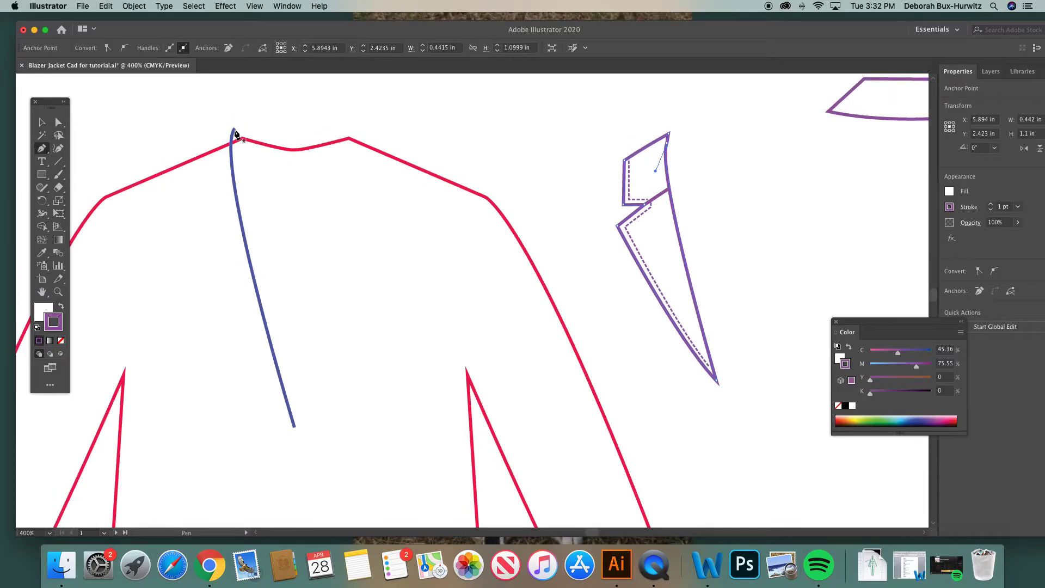
{"action": "left_click", "coordinate": [58, 122]}
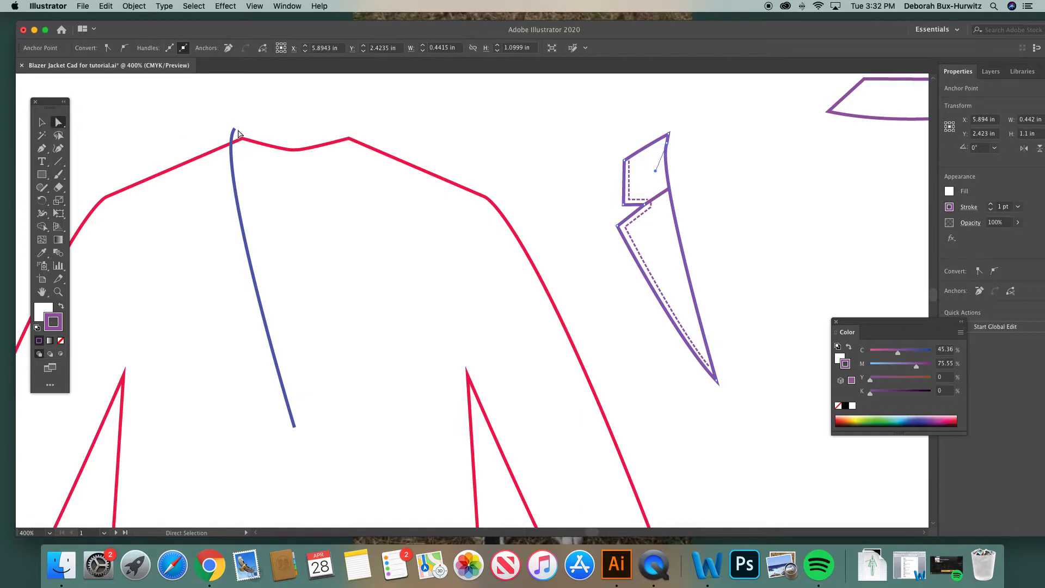
{"action": "left_click", "coordinate": [295, 428]}
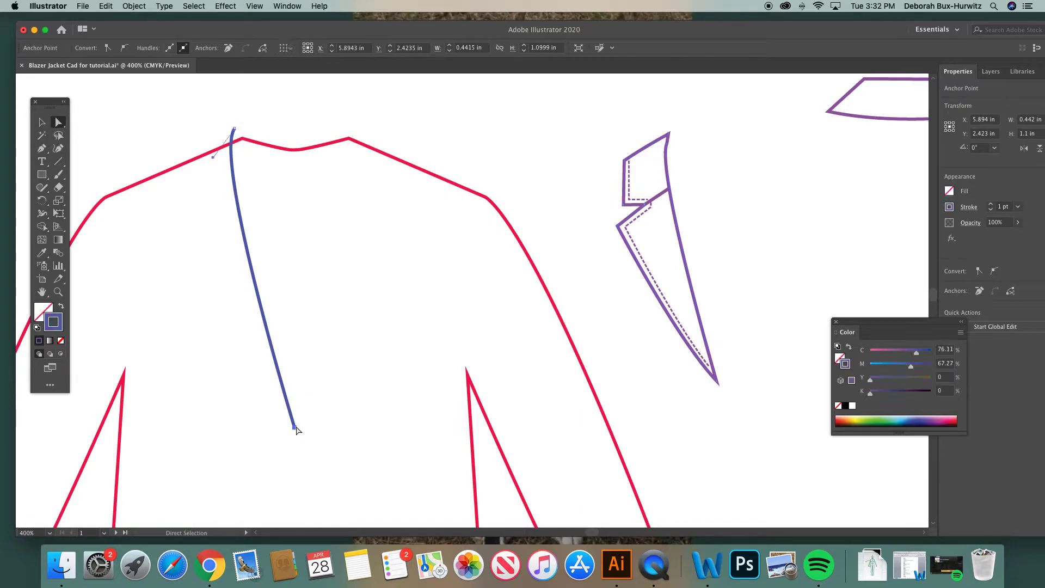
{"action": "left_click", "coordinate": [235, 129]}
{"action": "left_click", "coordinate": [718, 384]}
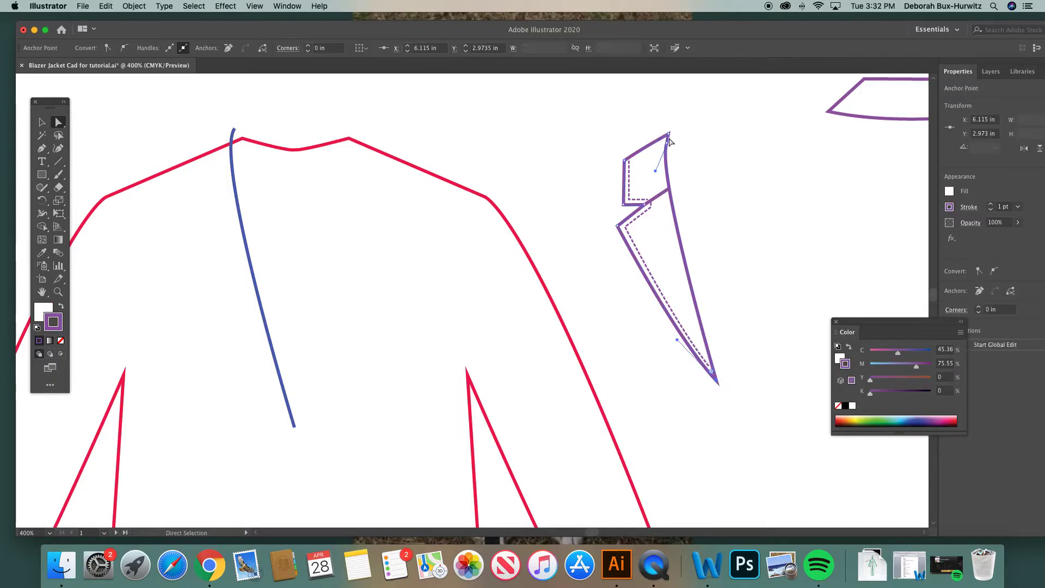
Continue the lapel line from its upper end with straight pen segments, outlining the collar's top, outer edge and lower edge to the notch.
{"action": "left_click", "coordinate": [232, 137]}
{"action": "left_click", "coordinate": [43, 150]}
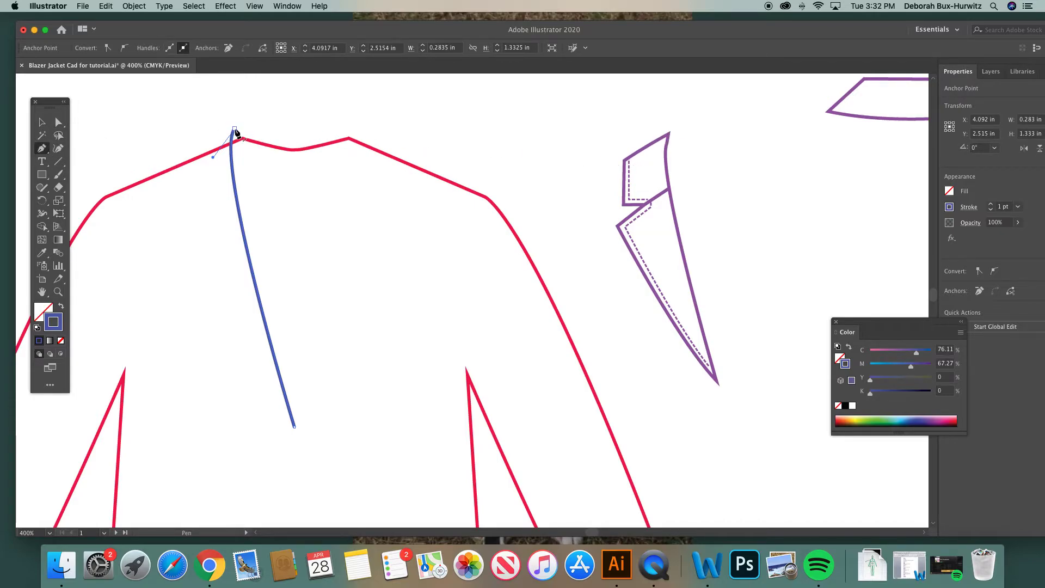
{"action": "left_click_drag", "start_coordinate": [235, 130], "coordinate": [179, 161]}
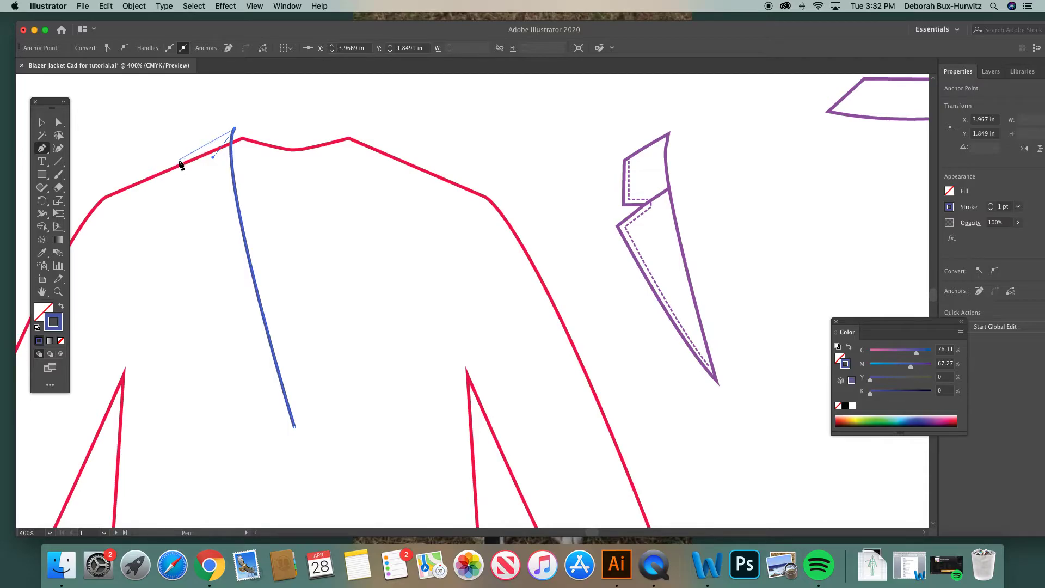
{"action": "left_click", "coordinate": [179, 160]}
{"action": "left_click_drag", "start_coordinate": [181, 164], "coordinate": [180, 200]}
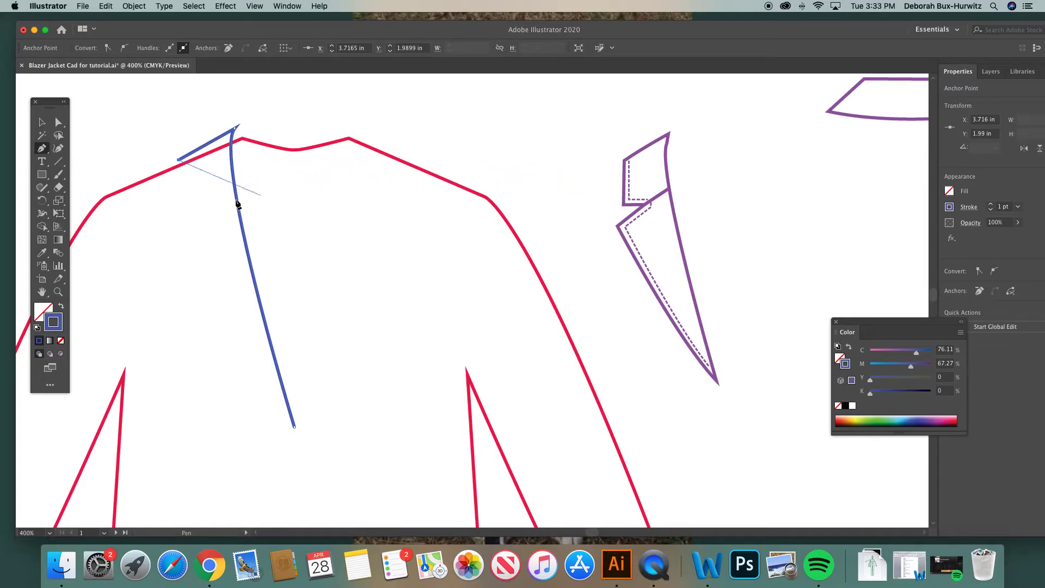
{"action": "left_click", "coordinate": [180, 208]}
{"action": "left_click", "coordinate": [205, 209]}
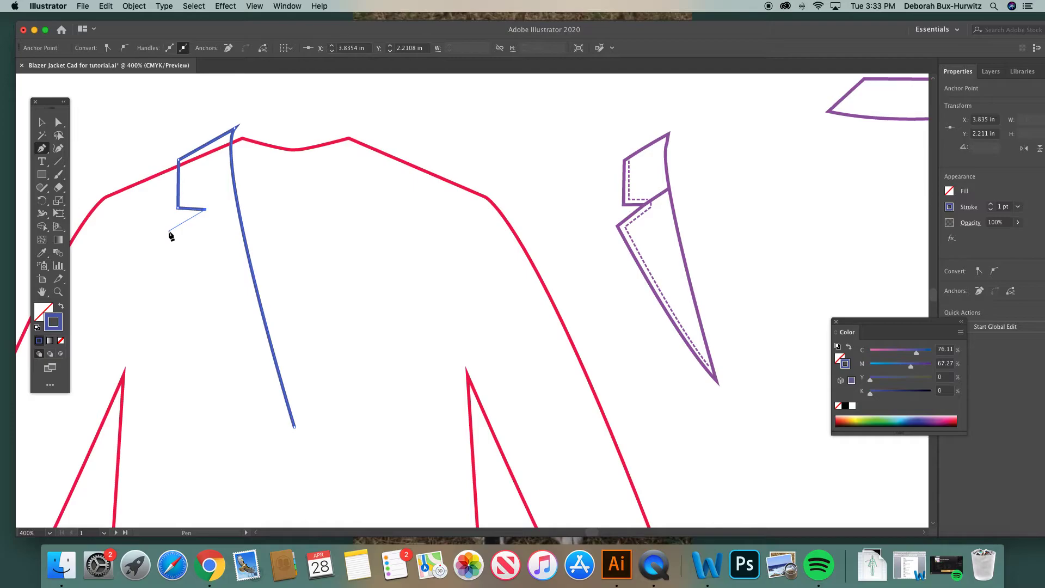
Draw the lapel point below the notch and close the outline at the lapel line's lower end with a curved outer edge.
{"action": "left_click", "coordinate": [169, 232]}
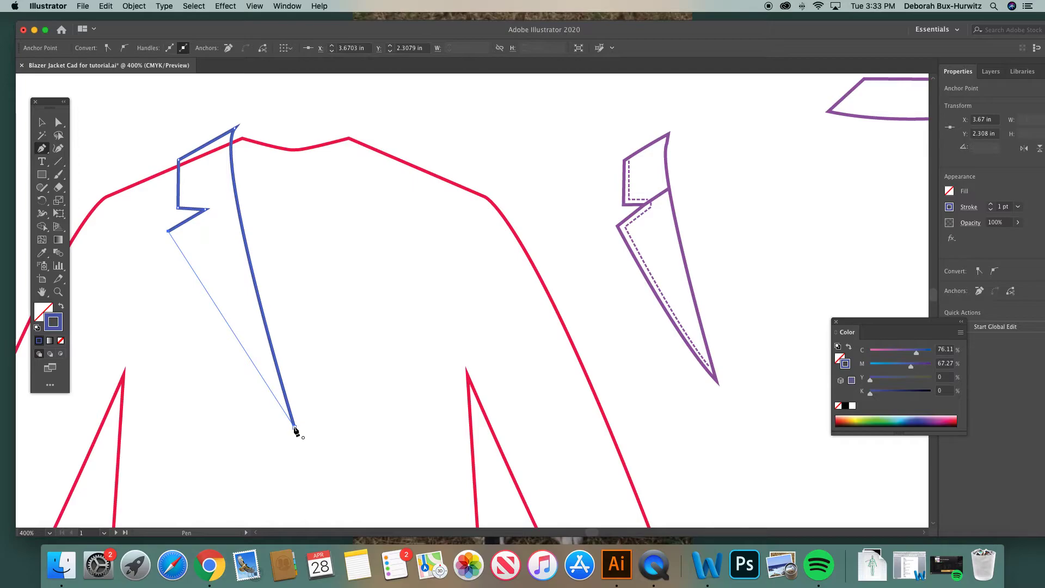
{"action": "left_click_drag", "start_coordinate": [295, 427], "coordinate": [375, 514]}
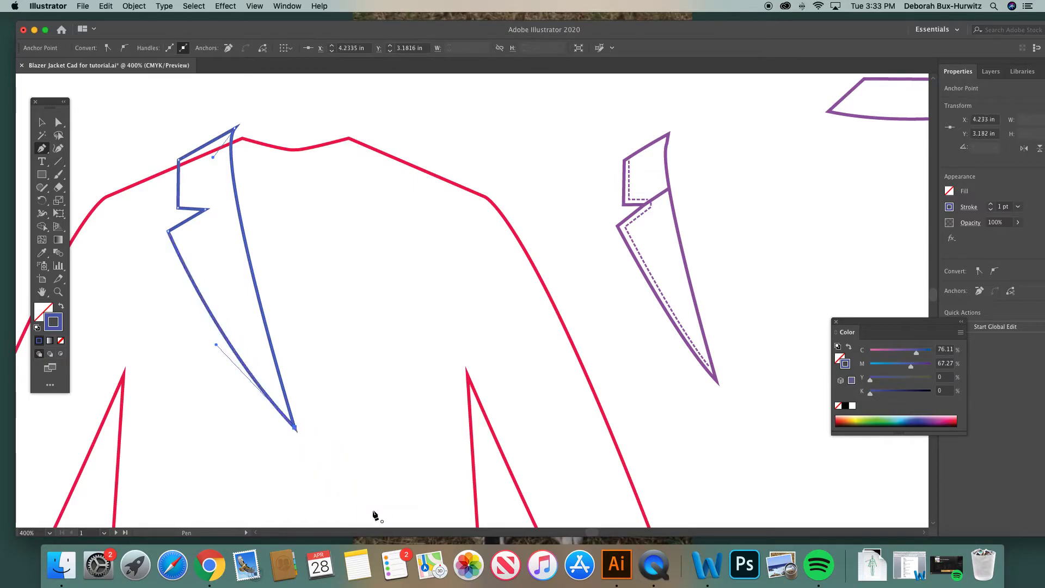
{"action": "left_click", "coordinate": [57, 119]}
{"action": "left_click", "coordinate": [170, 126]}
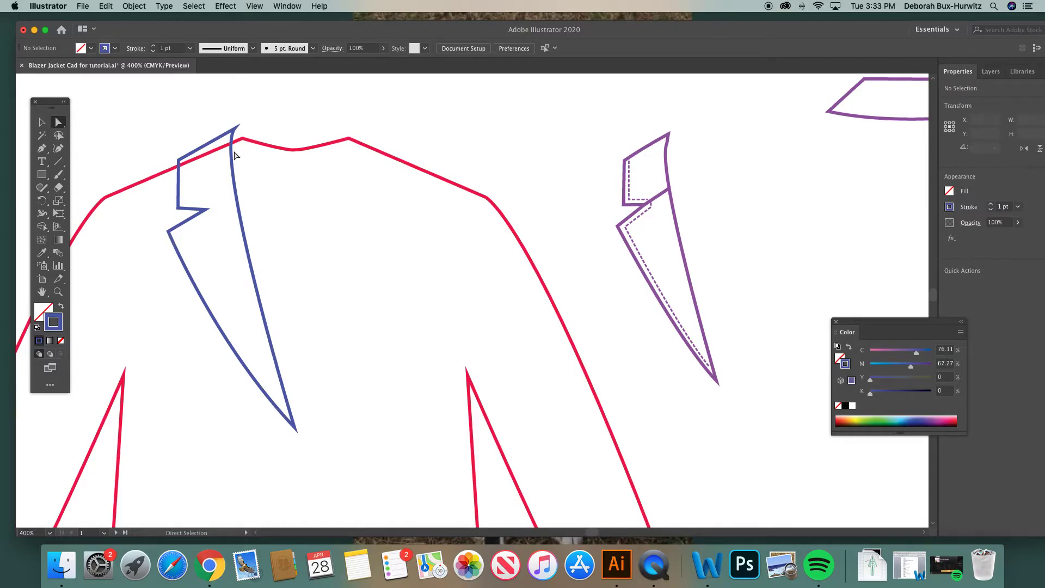
Try moving the closed blue collar outline across to the wearer's left side of the neck and undo the move.
{"action": "left_click", "coordinate": [234, 132]}
{"action": "left_click", "coordinate": [41, 122]}
{"action": "left_click", "coordinate": [197, 110]}
{"action": "left_click_drag", "start_coordinate": [210, 145], "coordinate": [369, 146]}
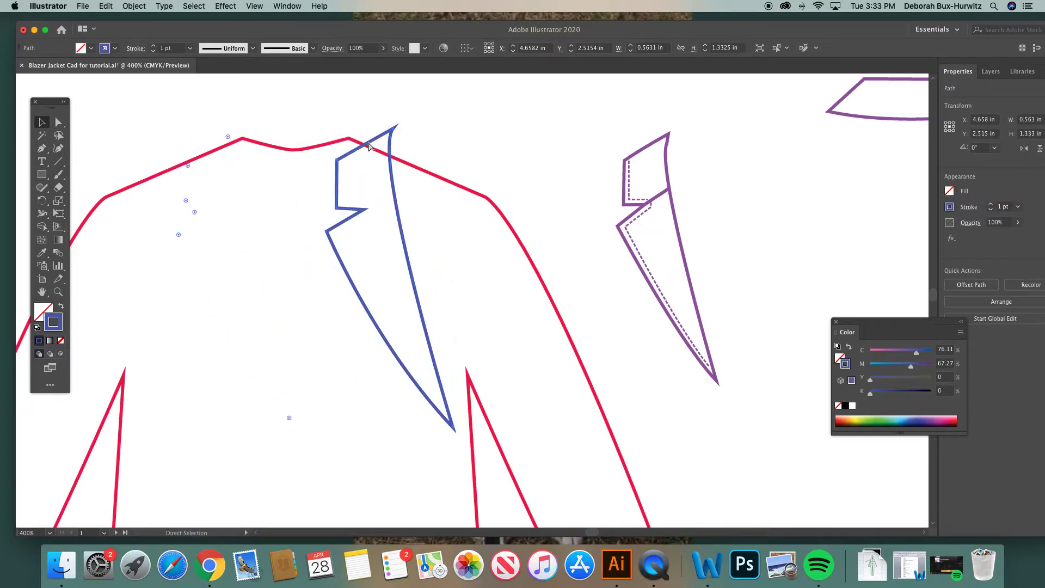
{"action": "key", "text": "super+z"}
{"action": "left_click", "coordinate": [266, 106]}
Examine the blue collar's notch anchors and compare them with the separate seam segment inside the purple sample collar.
{"action": "left_click", "coordinate": [58, 122]}
{"action": "left_click", "coordinate": [208, 204]}
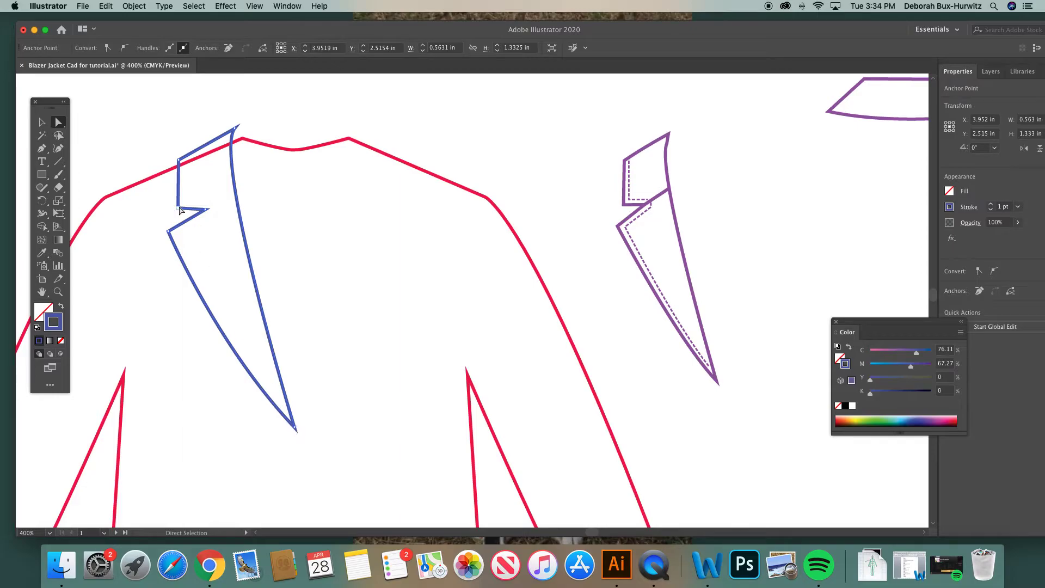
{"action": "left_click", "coordinate": [153, 135]}
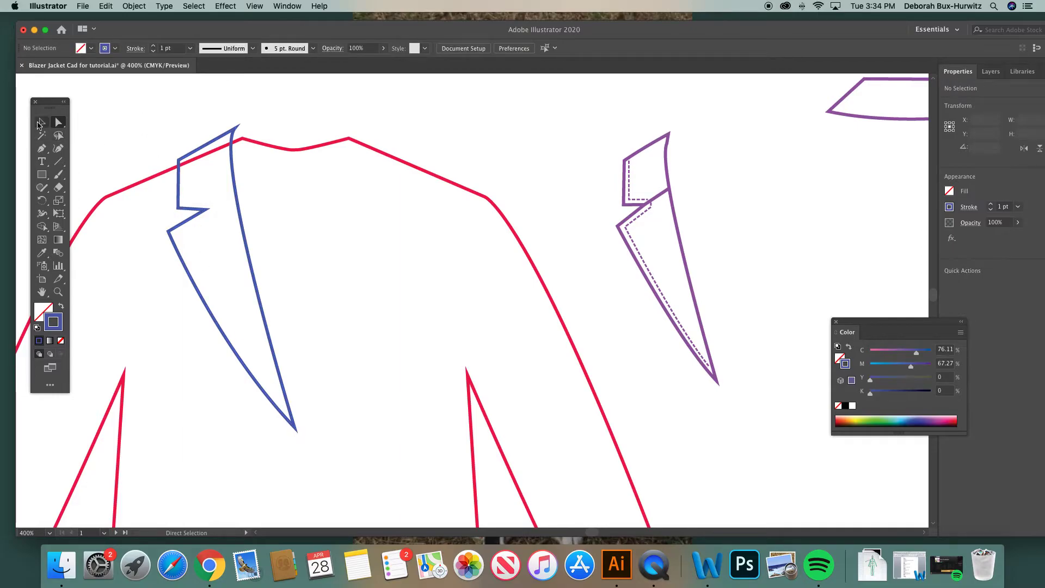
{"action": "left_click", "coordinate": [41, 123]}
{"action": "left_click", "coordinate": [229, 139]}
{"action": "left_click", "coordinate": [130, 140]}
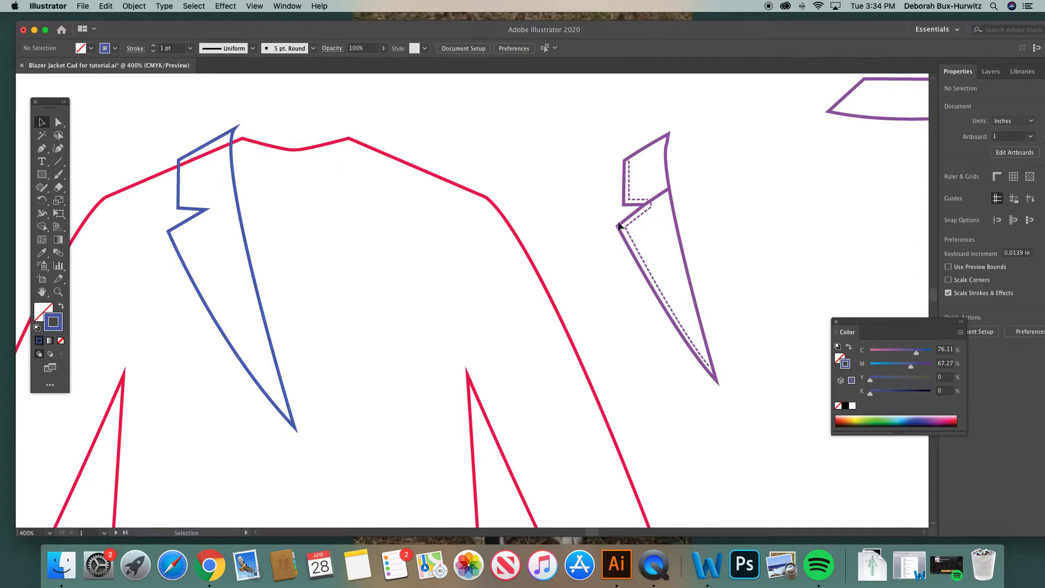
{"action": "left_click", "coordinate": [654, 202]}
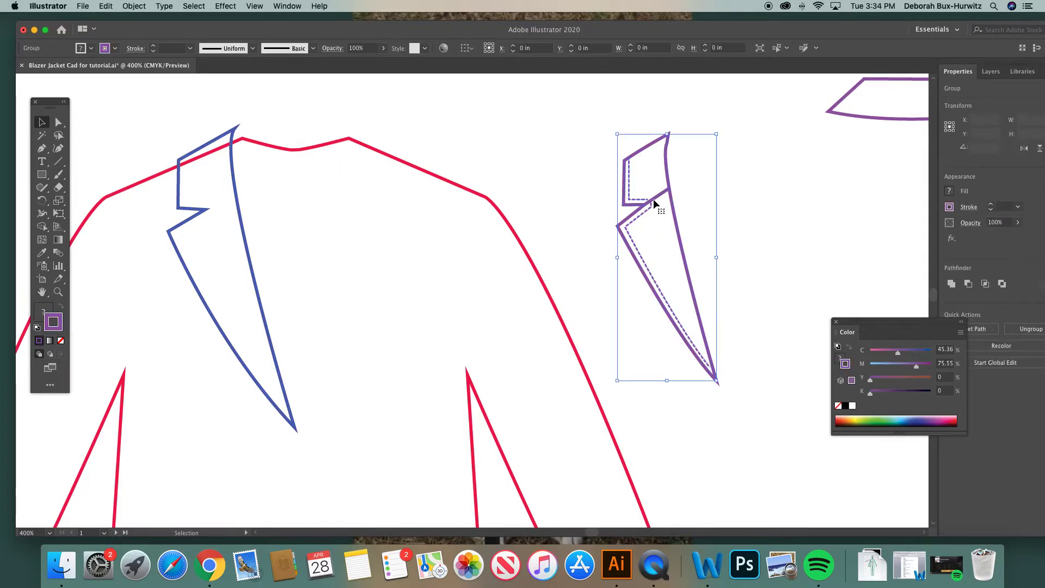
{"action": "left_click", "coordinate": [688, 183]}
{"action": "left_click", "coordinate": [59, 123]}
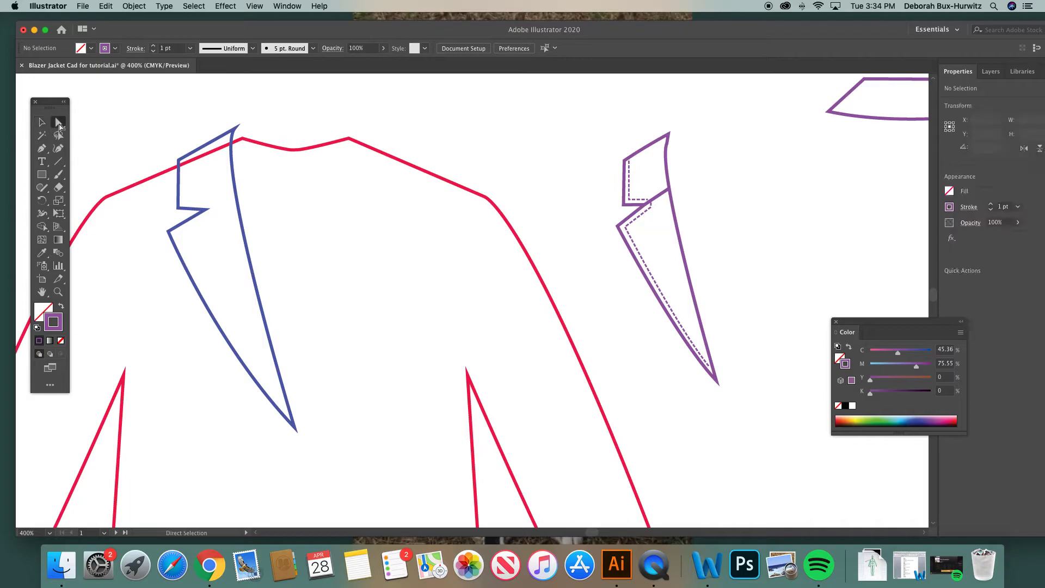
{"action": "left_click_drag", "start_coordinate": [659, 201], "coordinate": [726, 184]}
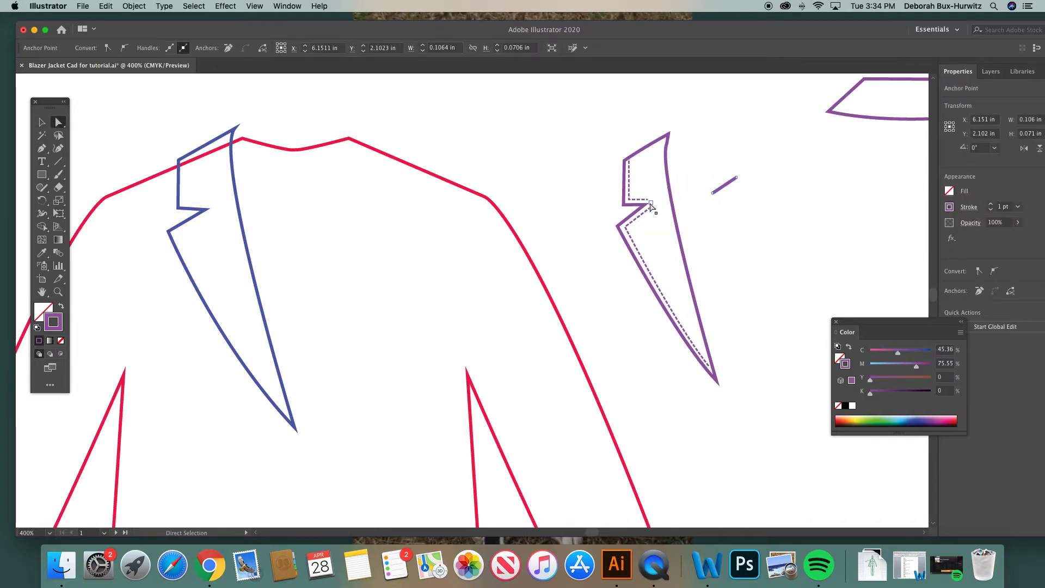
{"action": "key", "text": "super+z"}
Draw a straight seam line from the blue collar's notch corner to the lapel's roll line.
{"action": "left_click", "coordinate": [40, 148]}
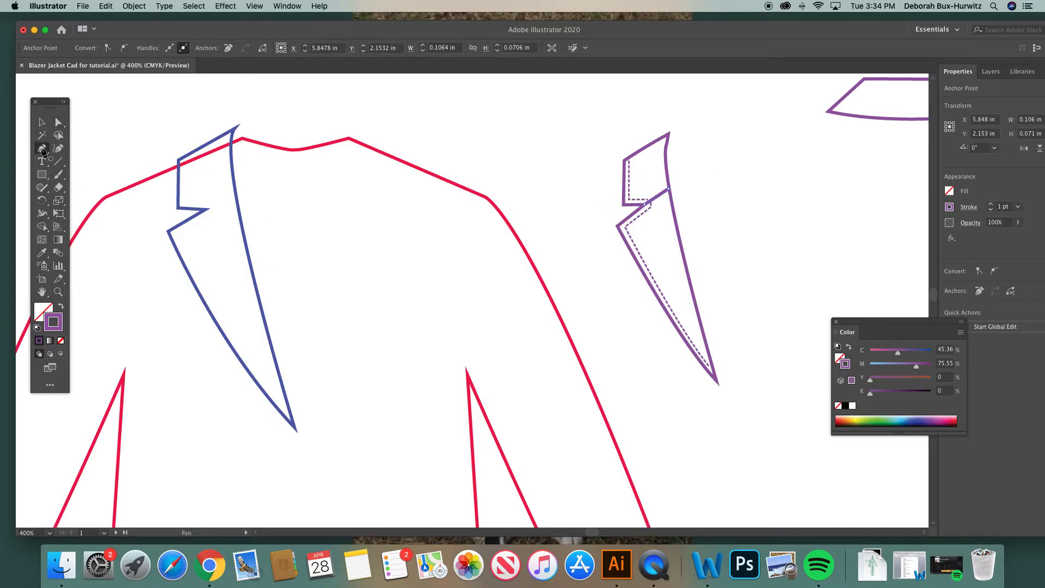
{"action": "left_click", "coordinate": [206, 210]}
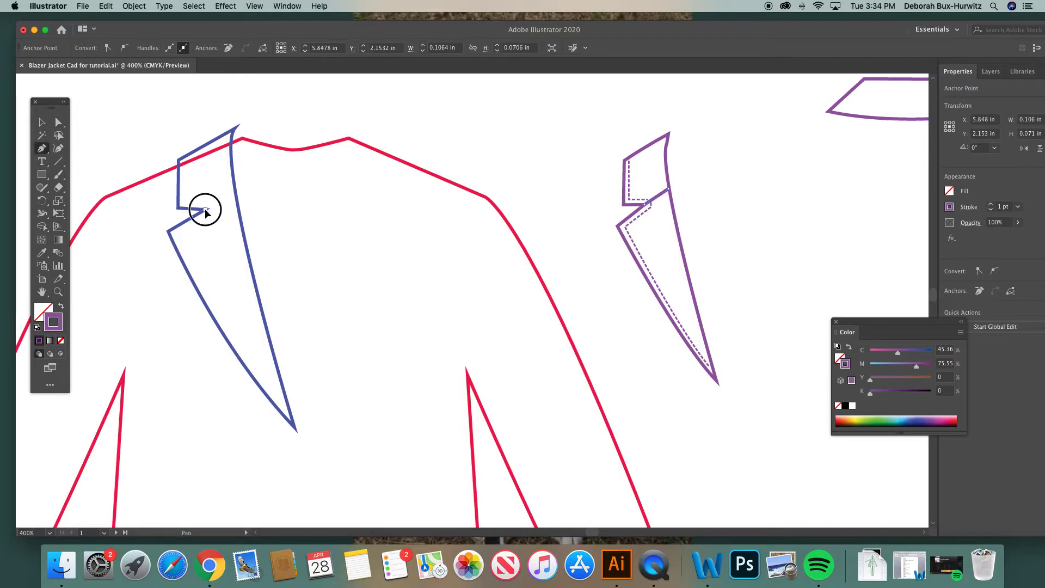
{"action": "left_click", "coordinate": [235, 194]}
{"action": "left_click", "coordinate": [58, 122]}
{"action": "left_click", "coordinate": [167, 126]}
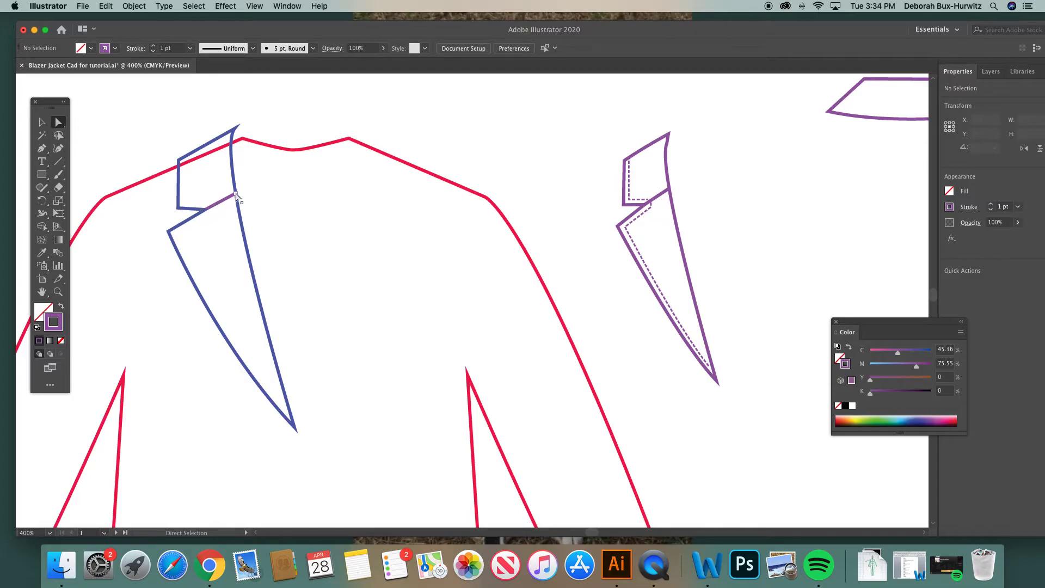
Match the new seam line's stroke to the blue collar outline with the Eyedropper.
{"action": "left_click", "coordinate": [221, 203]}
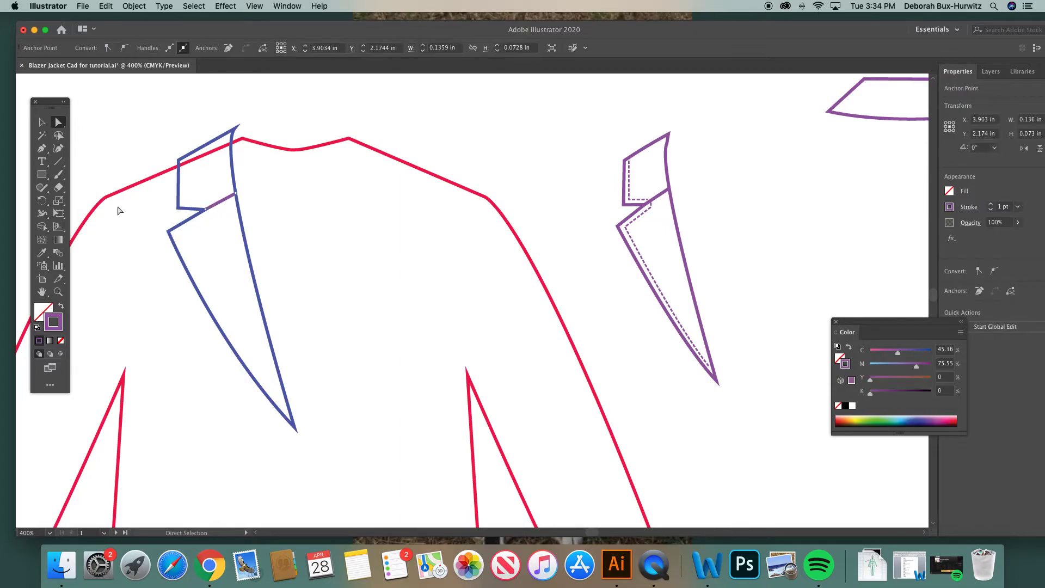
{"action": "left_click", "coordinate": [42, 253]}
{"action": "left_click", "coordinate": [182, 191]}
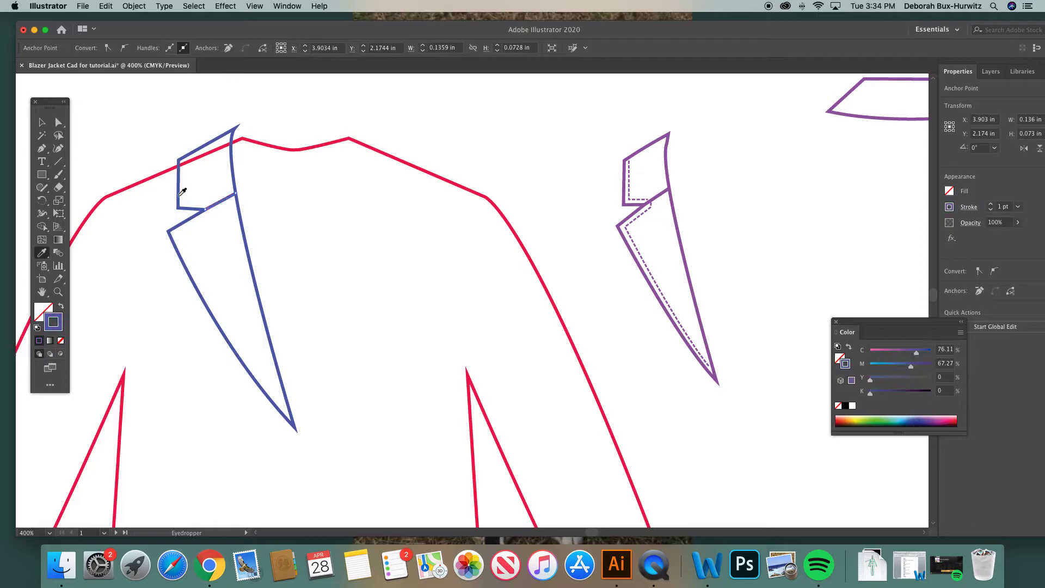
{"action": "key", "text": "a"}
{"action": "left_click", "coordinate": [193, 129]}
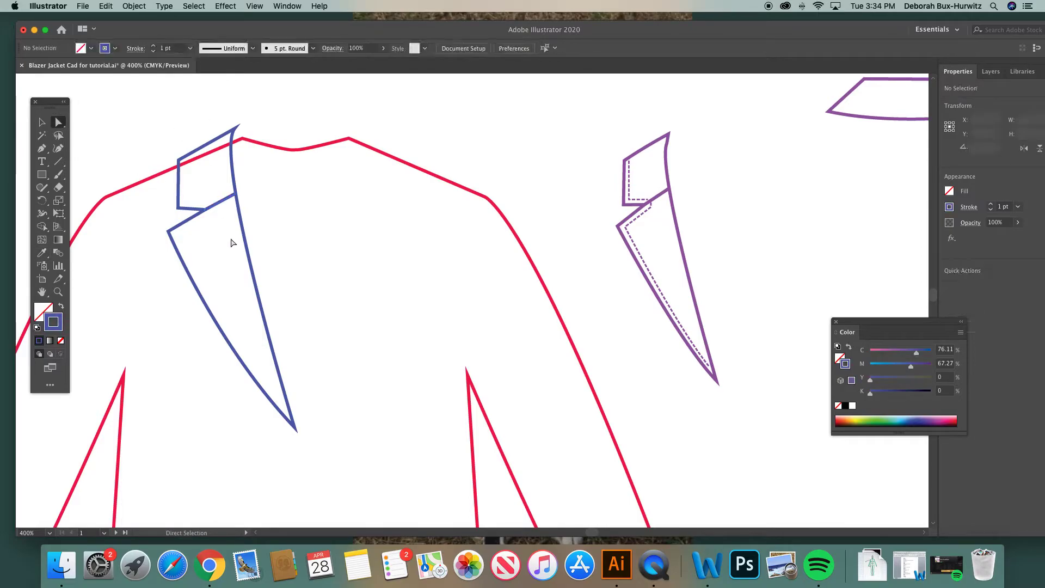
Fill the closed blue collar and lapel shape with white.
{"action": "left_click", "coordinate": [180, 183]}
{"action": "left_click", "coordinate": [187, 132]}
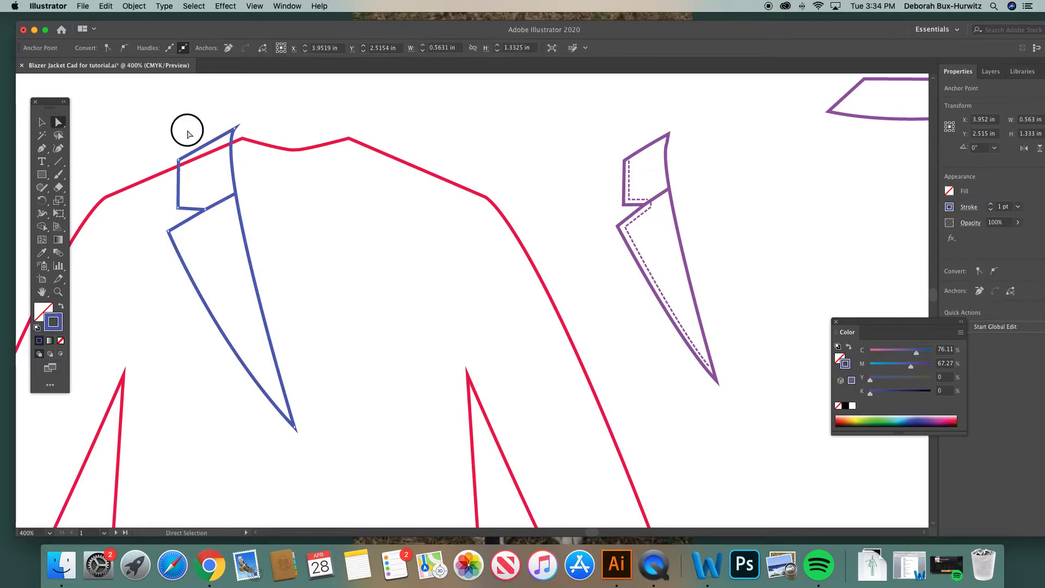
{"action": "left_click", "coordinate": [178, 178]}
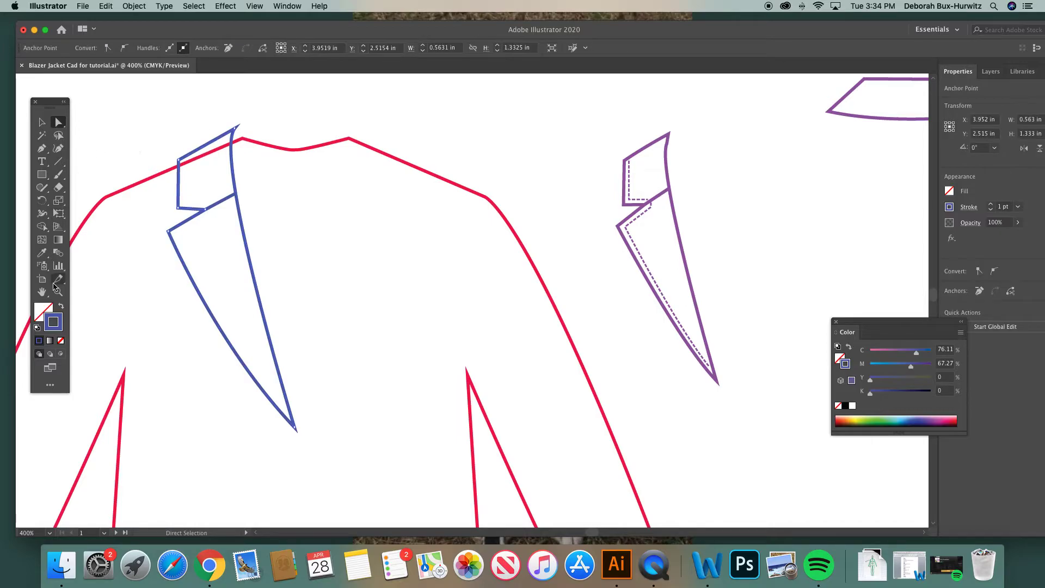
{"action": "left_click", "coordinate": [44, 310]}
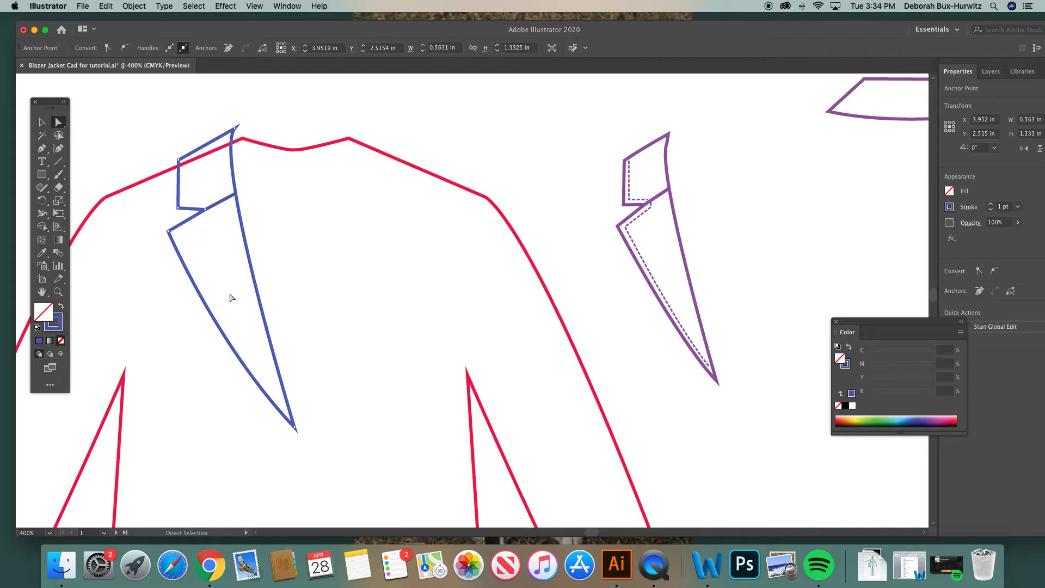
{"action": "left_click", "coordinate": [287, 6]}
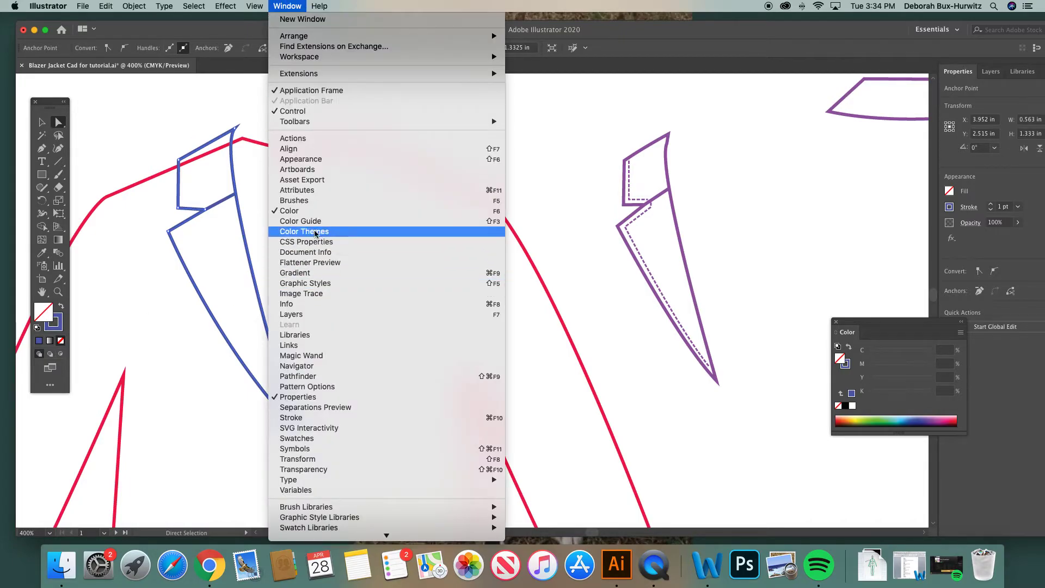
{"action": "left_click", "coordinate": [779, 249]}
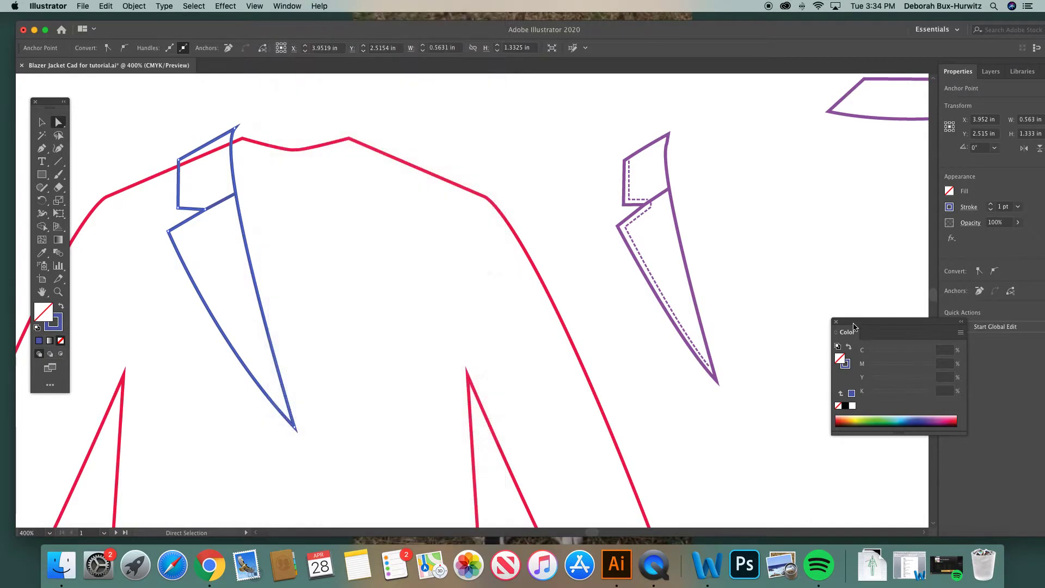
{"action": "left_click_drag", "start_coordinate": [856, 326], "coordinate": [667, 325]}
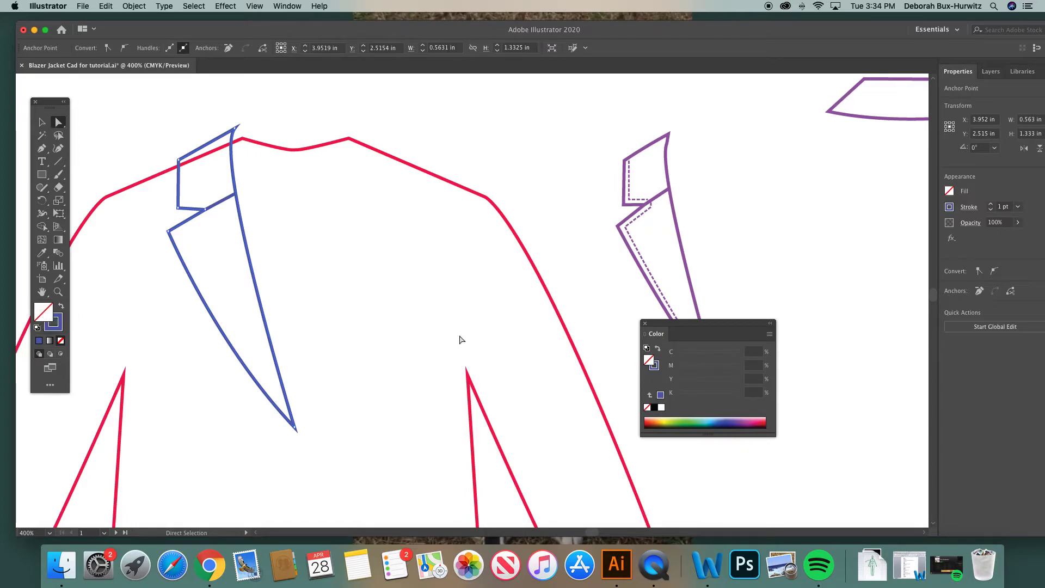
{"action": "left_click", "coordinate": [661, 408]}
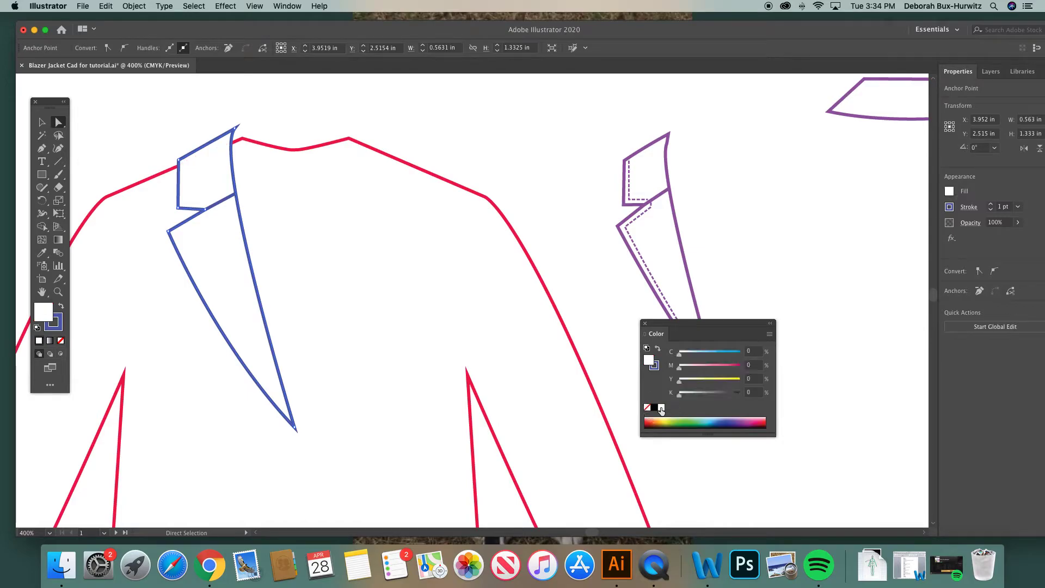
{"action": "left_click", "coordinate": [183, 143]}
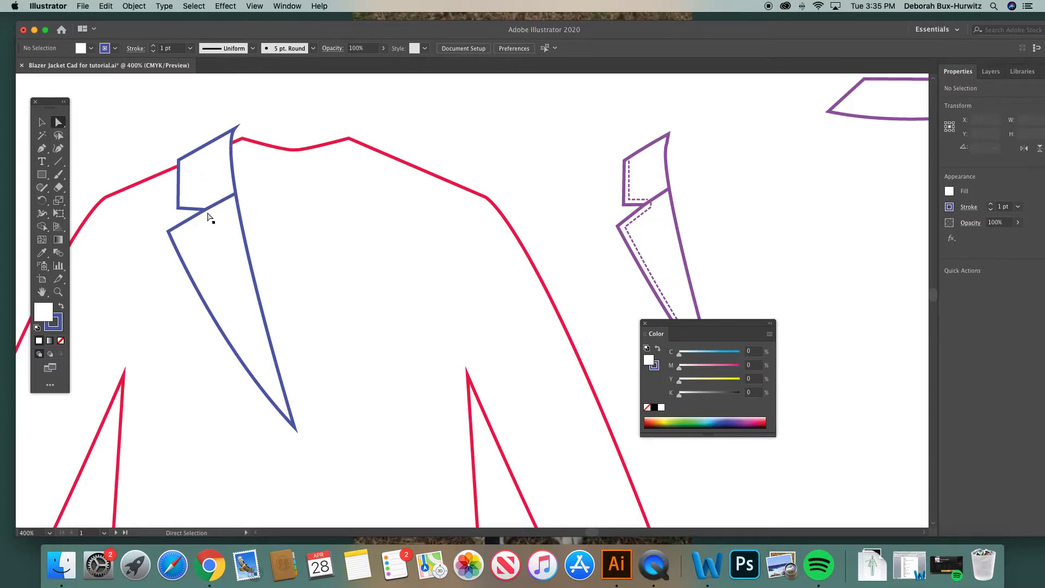
Move the white-filled collar to the wearer's left side of the neck and place the separate seam line back on it at the notch.
{"action": "left_click", "coordinate": [42, 122]}
{"action": "left_click", "coordinate": [194, 116]}
{"action": "left_click", "coordinate": [224, 203]}
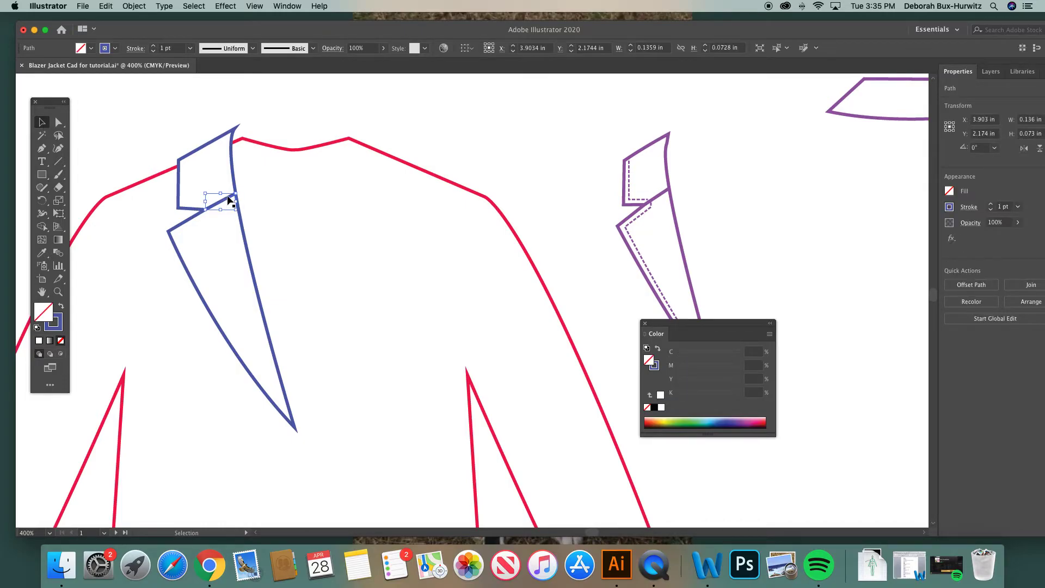
{"action": "left_click", "coordinate": [235, 185]}
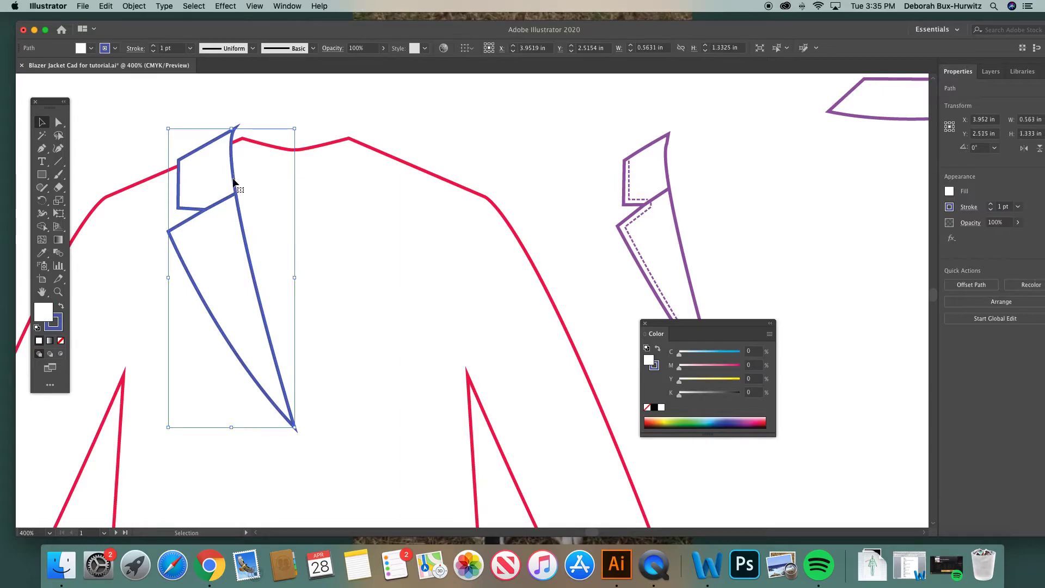
{"action": "left_click_drag", "start_coordinate": [236, 187], "coordinate": [378, 187]}
{"action": "left_click", "coordinate": [228, 203]}
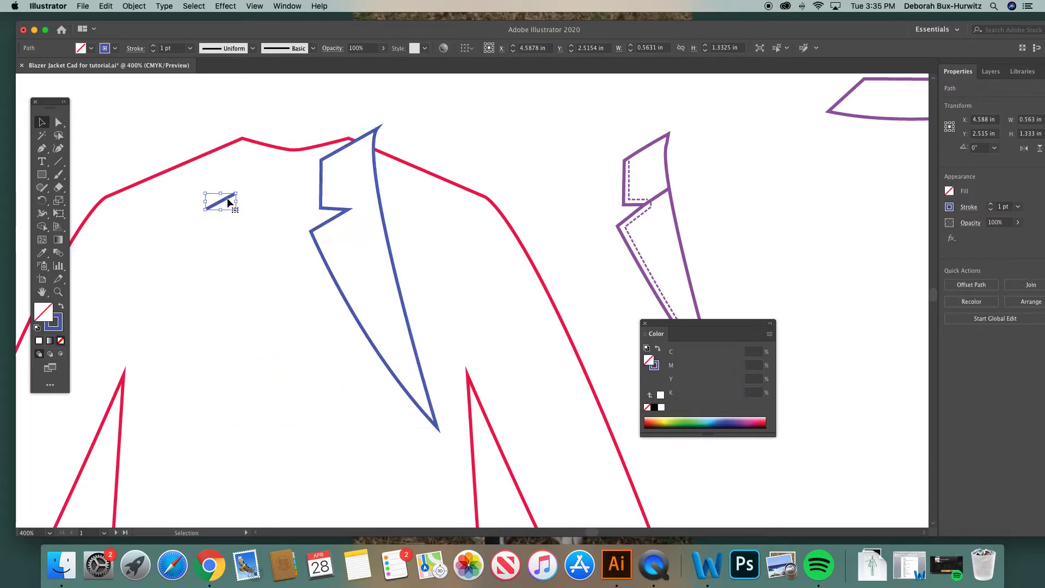
{"action": "left_click_drag", "start_coordinate": [228, 202], "coordinate": [370, 200]}
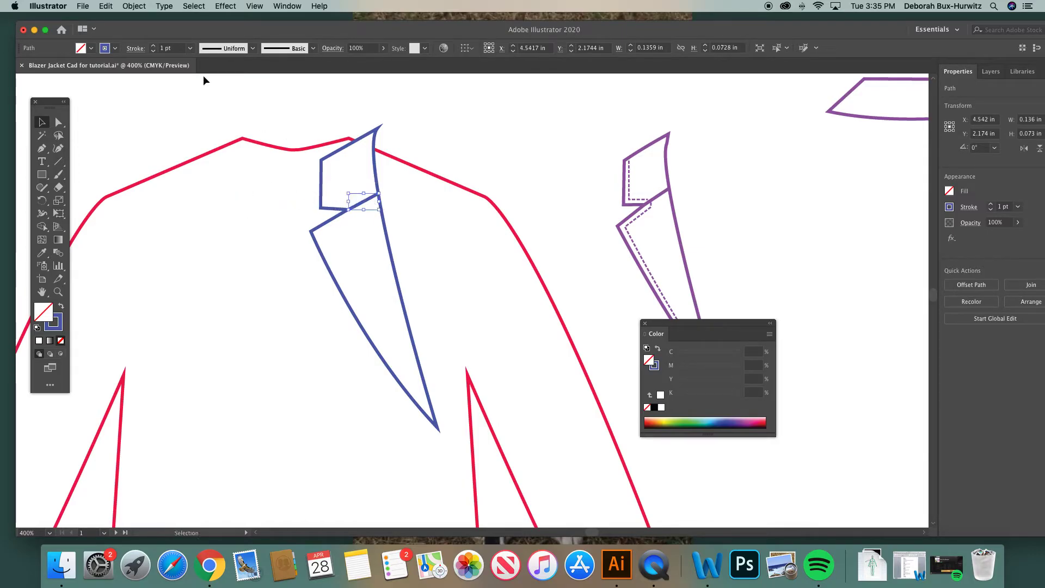
Bring the notch seam line to the front of the white-filled collar.
{"action": "left_click", "coordinate": [133, 6]}
{"action": "mouse_move", "coordinate": [180, 30]}
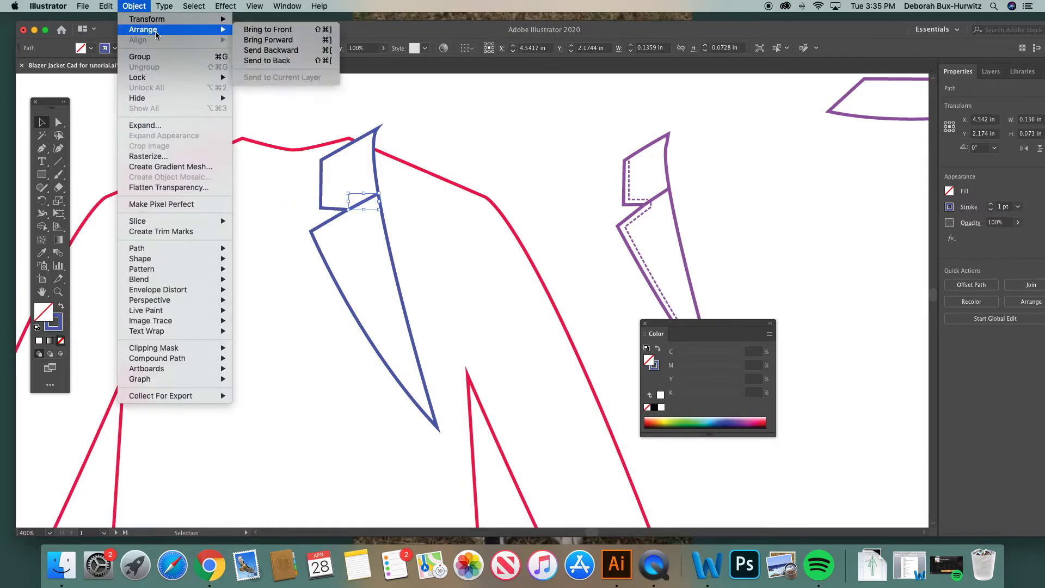
{"action": "left_click", "coordinate": [257, 34]}
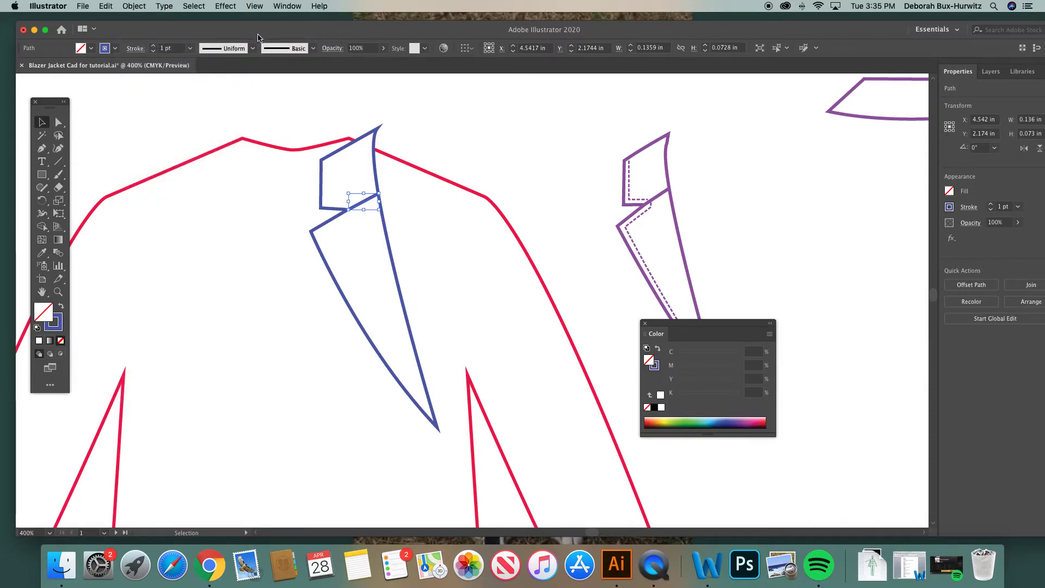
Move the collar and its seam line together back to the jacket's neckline on the wearer's right side.
{"action": "left_click", "coordinate": [377, 179]}
{"action": "left_click_drag", "start_coordinate": [357, 177], "coordinate": [358, 180]}
{"action": "left_click_drag", "start_coordinate": [247, 172], "coordinate": [244, 174]}
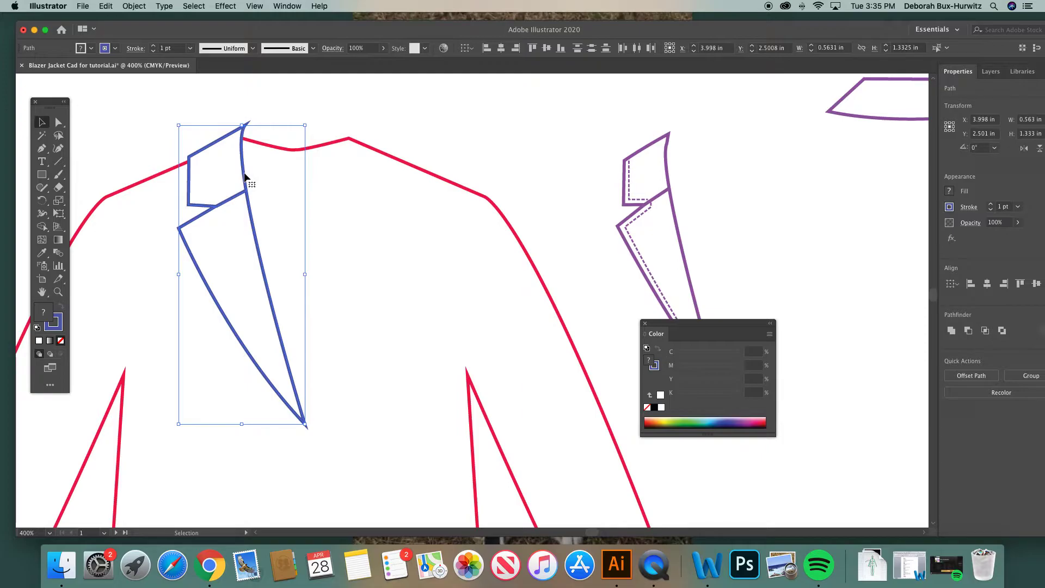
Enable a dashed line for the Pen tool's stroke with a 2 pt dash.
{"action": "key", "text": "super+minus"}
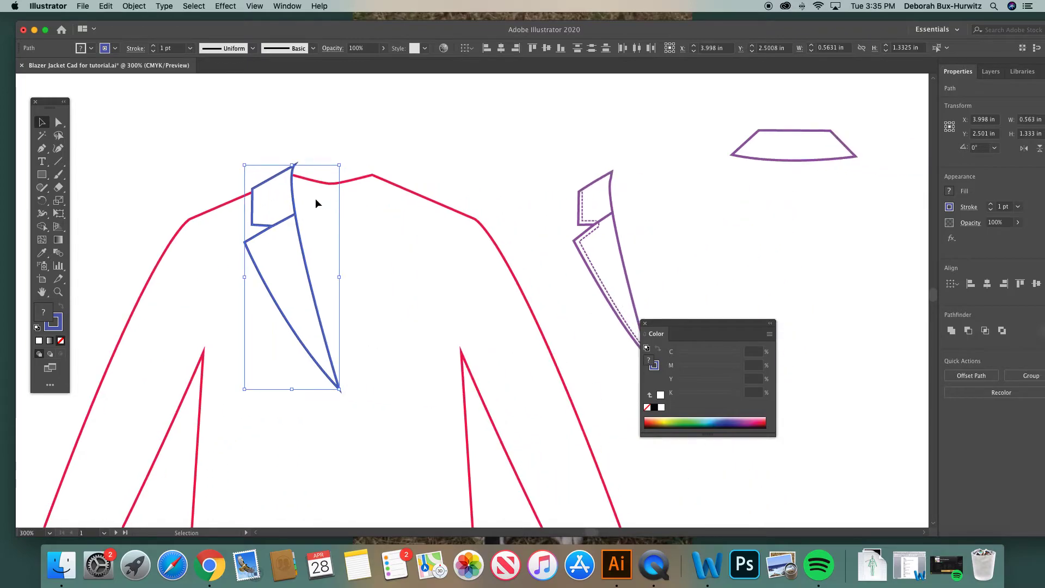
{"action": "left_click", "coordinate": [193, 166]}
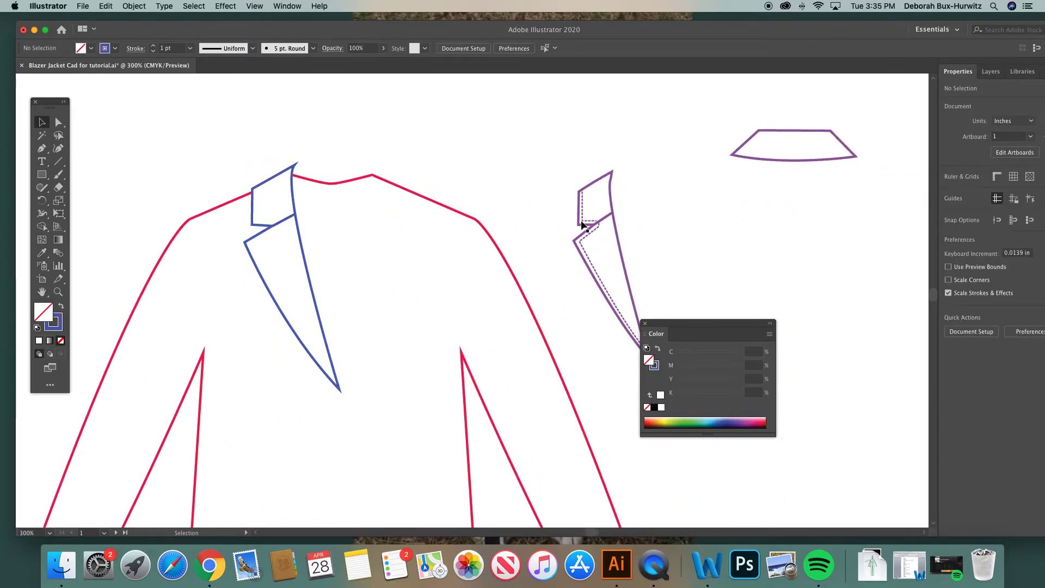
{"action": "scroll", "coordinate": [591, 241], "scroll_direction": "right", "scroll_amount": 5}
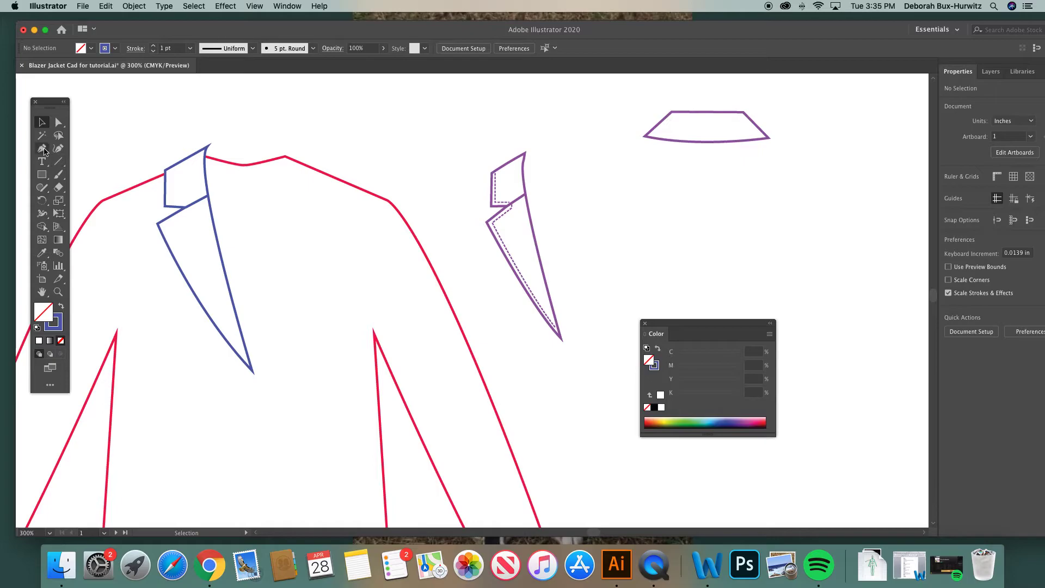
{"action": "left_click", "coordinate": [43, 149]}
{"action": "left_click", "coordinate": [287, 6]}
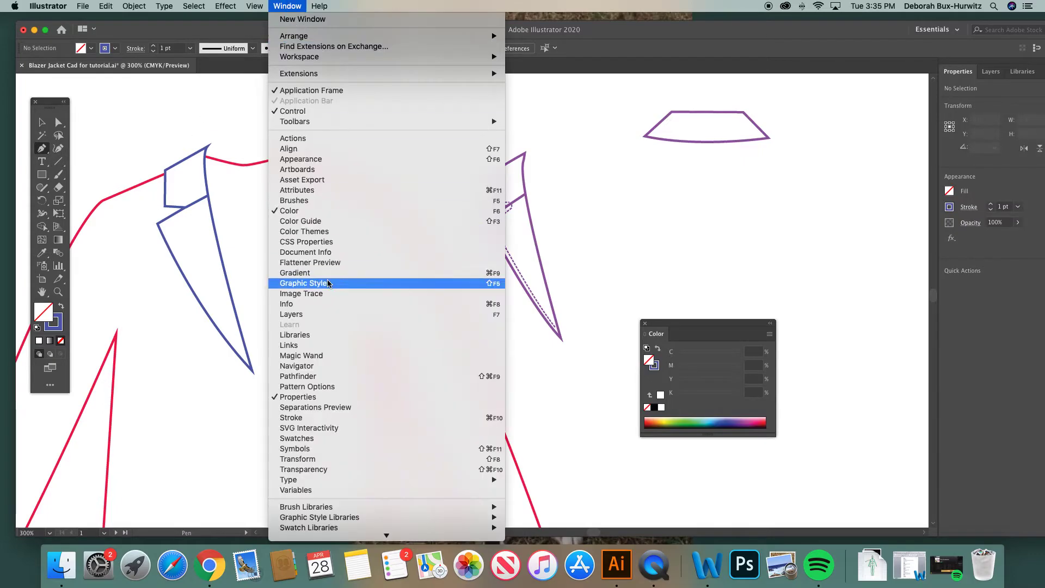
{"action": "left_click", "coordinate": [316, 418]}
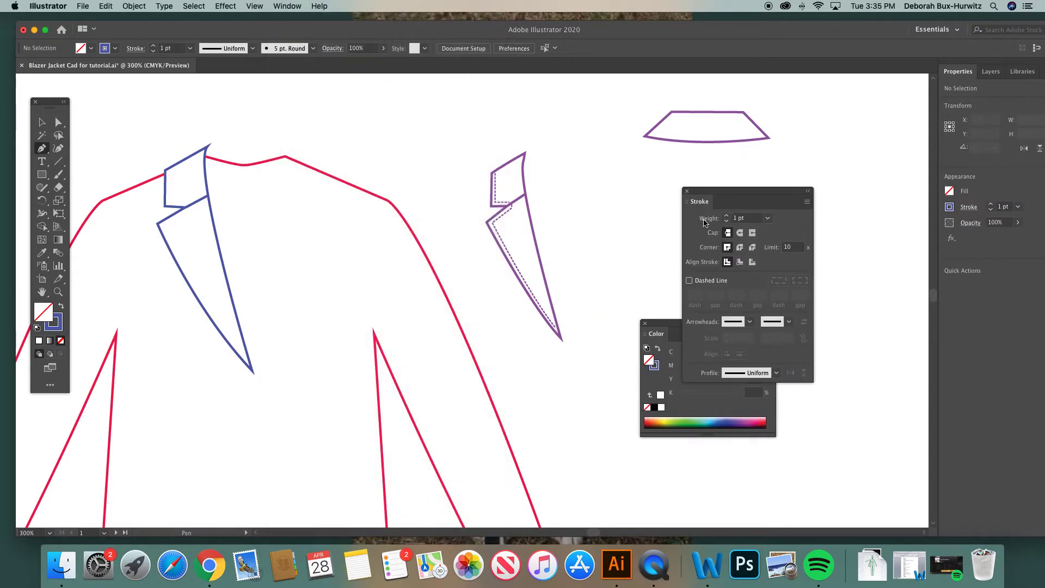
{"action": "left_click_drag", "start_coordinate": [706, 200], "coordinate": [650, 199]}
{"action": "left_click", "coordinate": [635, 279]}
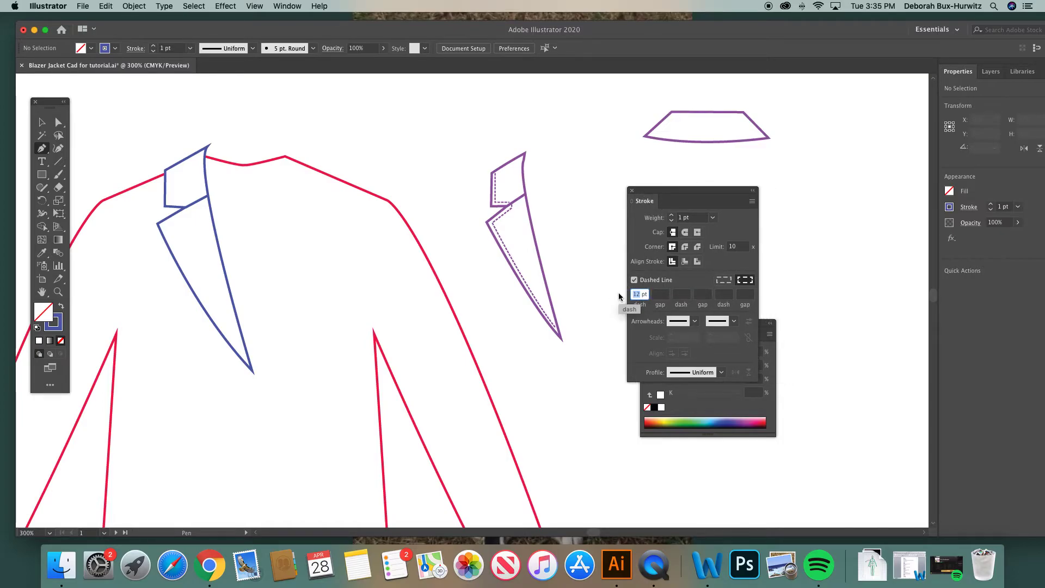
{"action": "type", "text": "1"}
{"action": "type", "text": "pt"}
{"action": "key", "text": "Return"}
Set the dashed stroke's gap to 1 pt and its weight to 0.5 pt.
{"action": "left_click", "coordinate": [660, 294]}
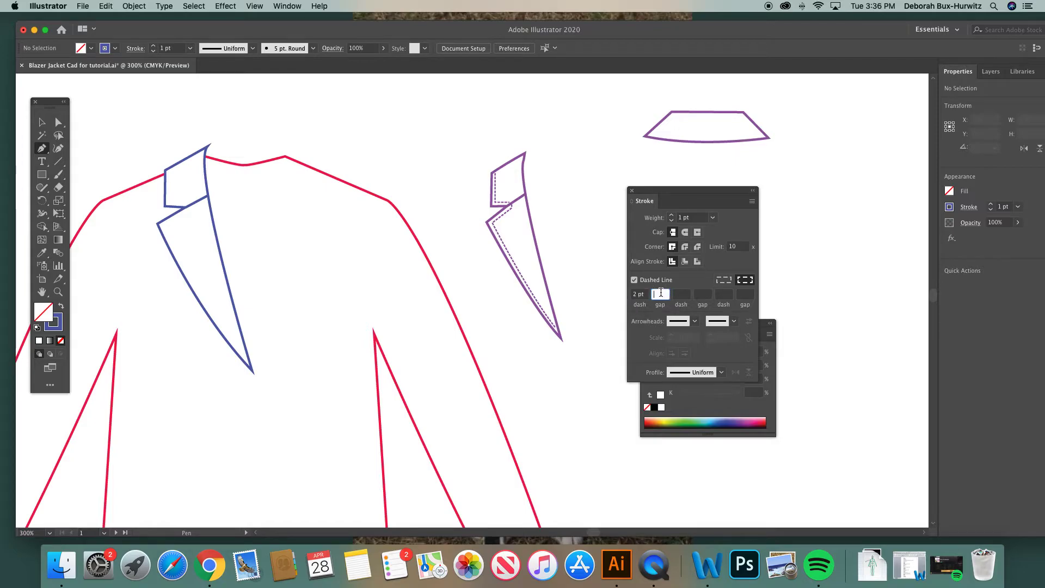
{"action": "type", "text": "1pt"}
{"action": "key", "text": "Return"}
{"action": "left_click", "coordinate": [713, 217]}
{"action": "left_click", "coordinate": [724, 241]}
Draw the blue dashed topstitching just inside the outer and lower edges of the upper collar, ending at the notch.
{"action": "left_click", "coordinate": [168, 170]}
{"action": "left_click", "coordinate": [169, 204]}
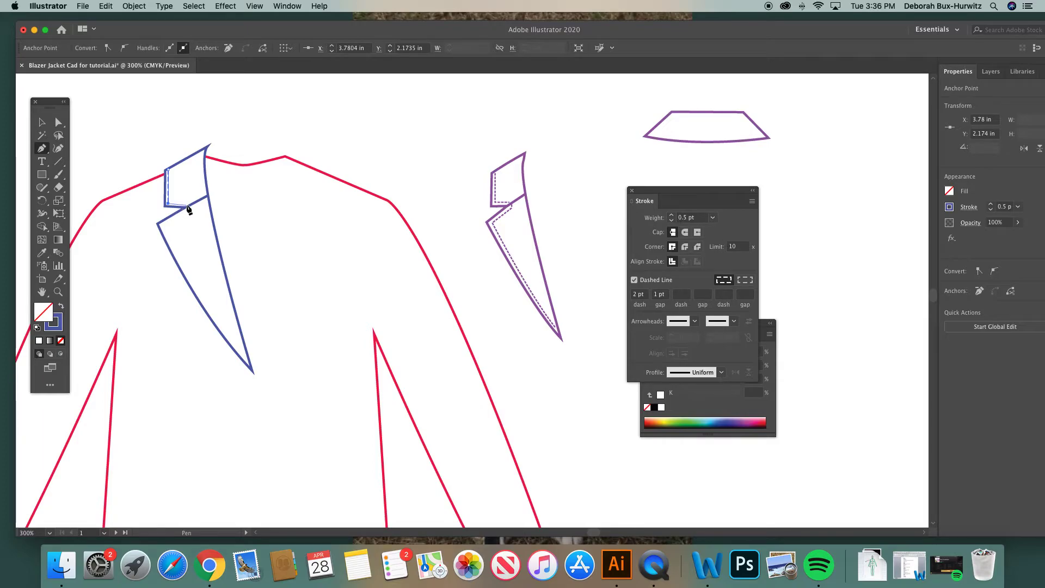
{"action": "left_click", "coordinate": [187, 205]}
Draw the dashed topstitching from the notch along the lapel's upper edge and curve it down the outer edge to the lapel tip.
{"action": "left_click", "coordinate": [188, 208]}
{"action": "left_click", "coordinate": [159, 223]}
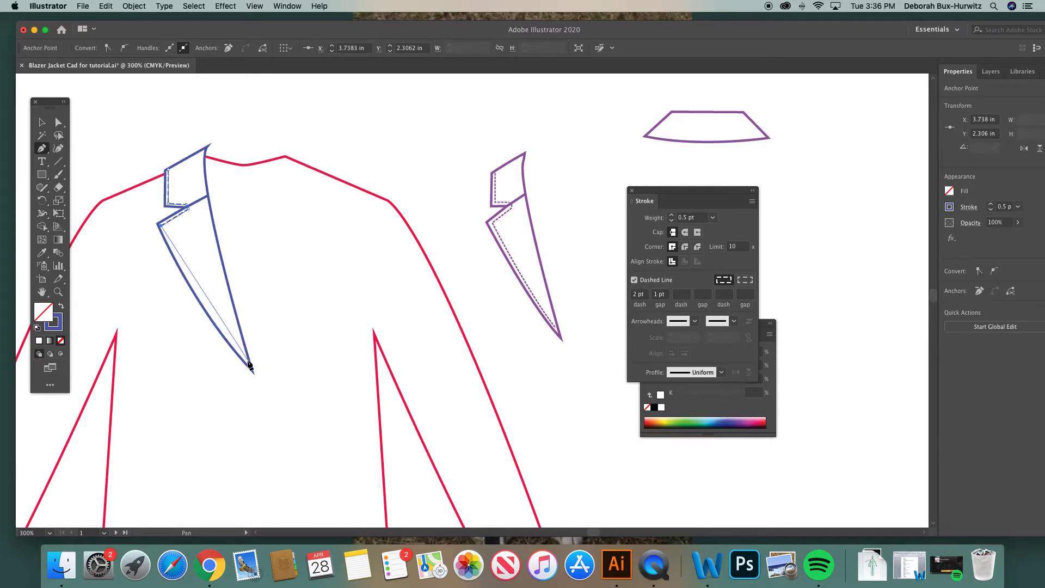
{"action": "left_click_drag", "start_coordinate": [249, 361], "coordinate": [301, 419]}
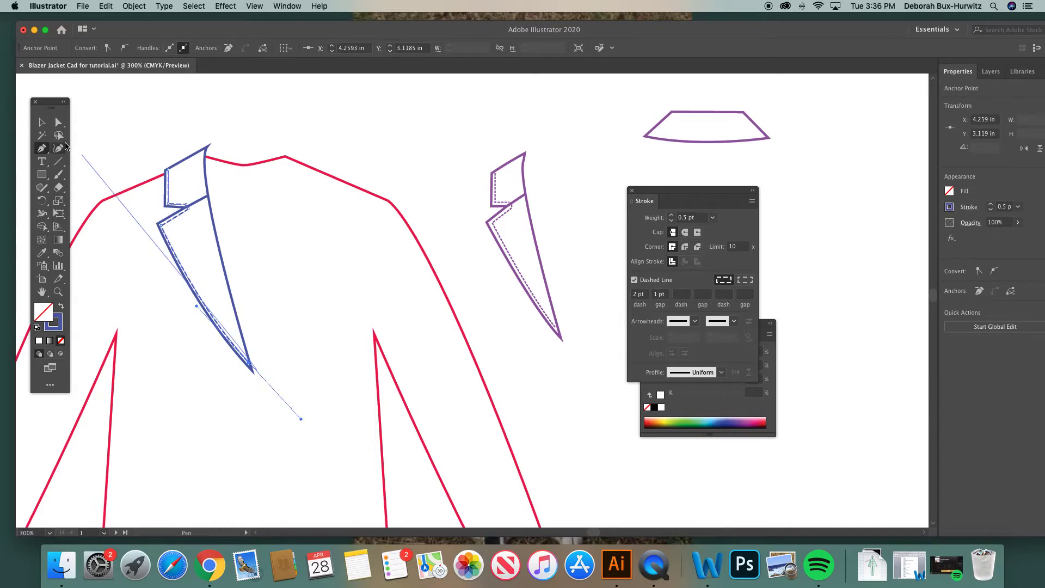
{"action": "key", "text": "a"}
{"action": "left_click", "coordinate": [221, 154]}
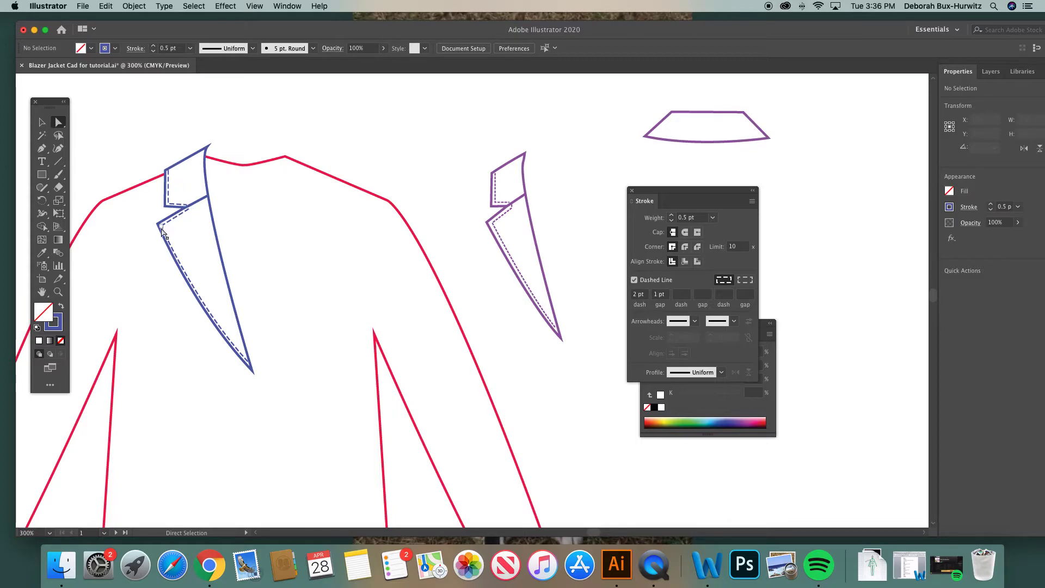
{"action": "left_click", "coordinate": [42, 122]}
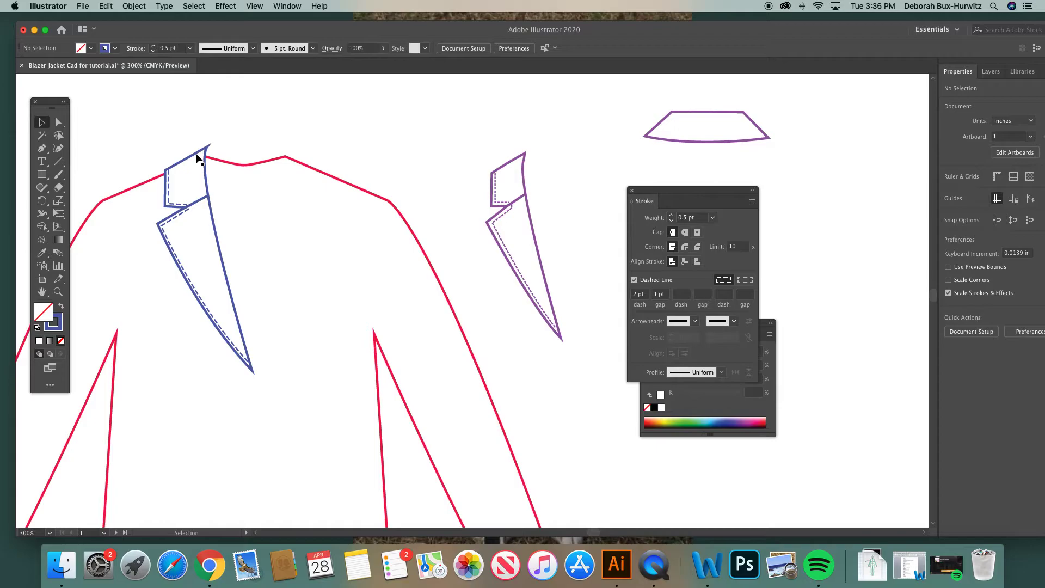
{"action": "left_click_drag", "start_coordinate": [651, 192], "coordinate": [750, 190]}
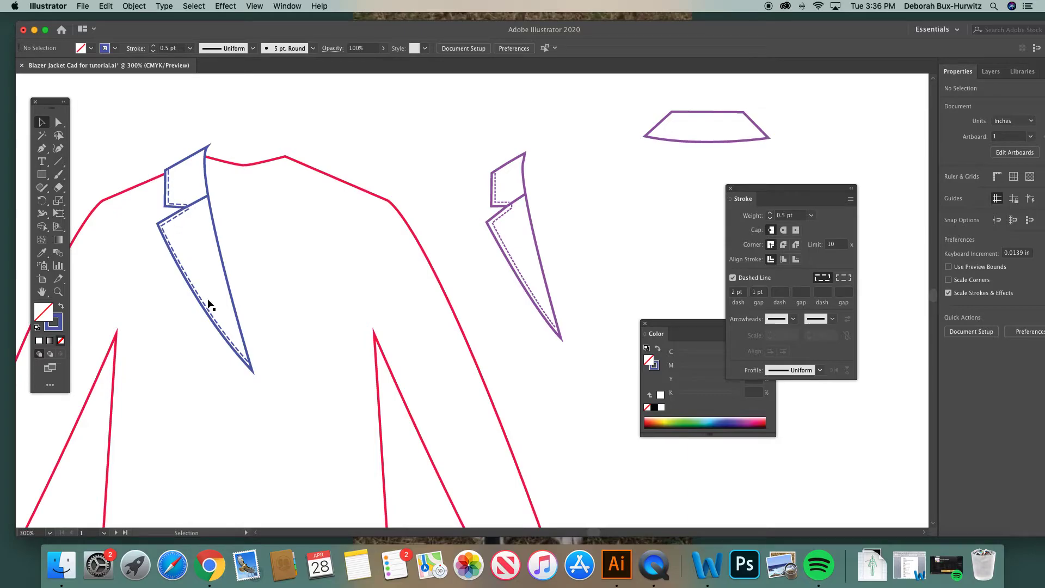
Examine the dashed armhole lines on the green body template as a guide for the jacket's armhole seams.
{"action": "key", "text": "super+minus"}
{"action": "scroll", "coordinate": [201, 186], "scroll_direction": "down", "scroll_amount": 3}
{"action": "key", "text": "super+minus"}
{"action": "key", "text": "super+minus"}
{"action": "key", "text": "super+minus"}
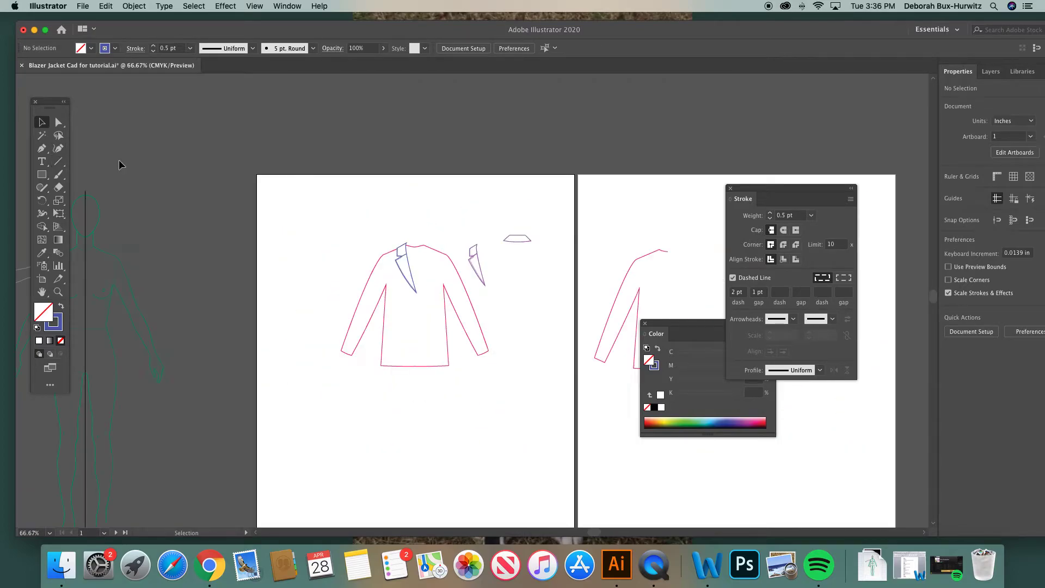
{"action": "scroll", "coordinate": [140, 280], "scroll_direction": "left", "scroll_amount": 4}
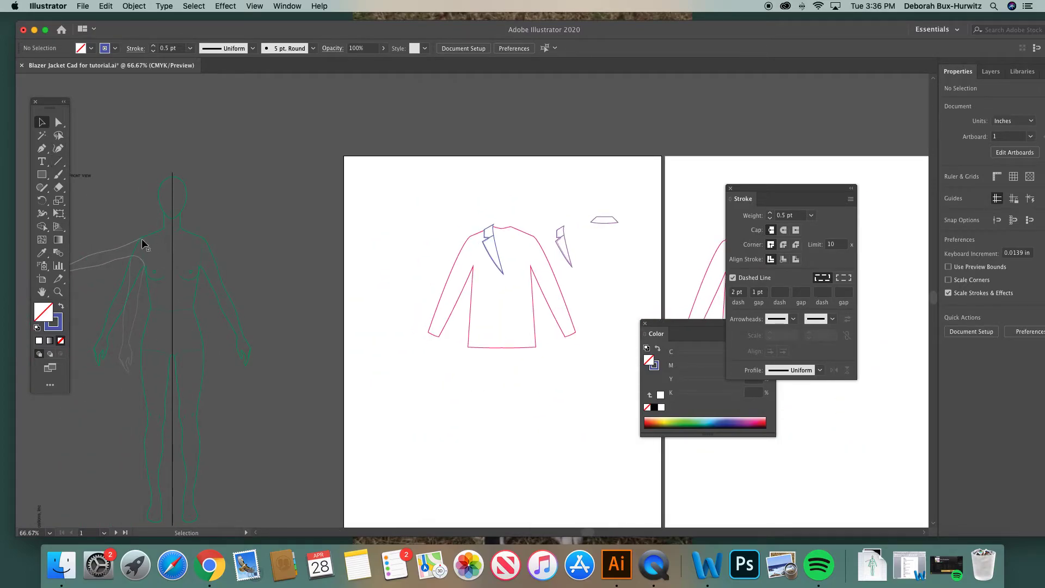
{"action": "left_click", "coordinate": [58, 292]}
{"action": "left_click_drag", "start_coordinate": [128, 205], "coordinate": [329, 338]}
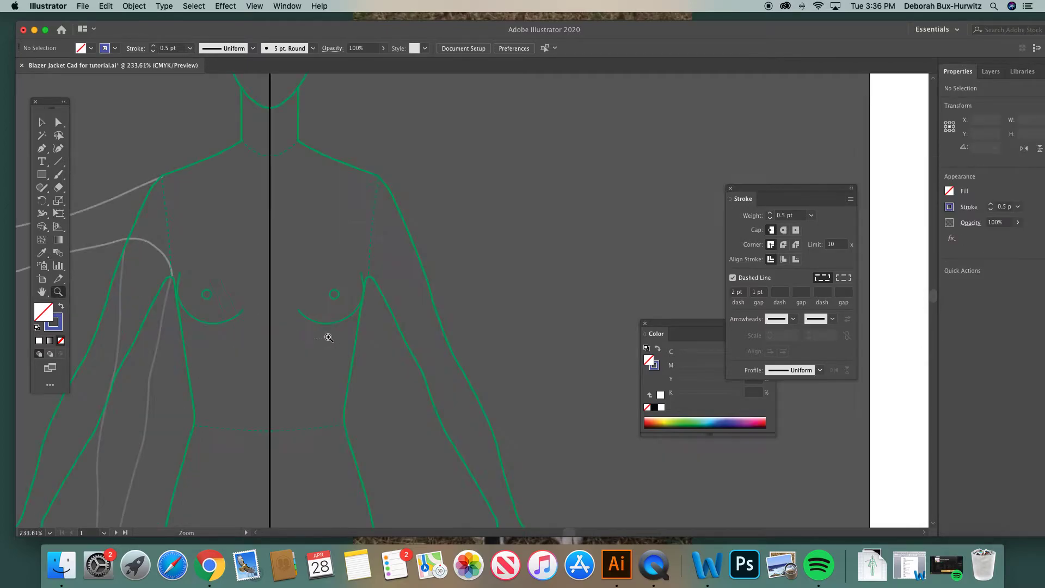
{"action": "key", "text": "v"}
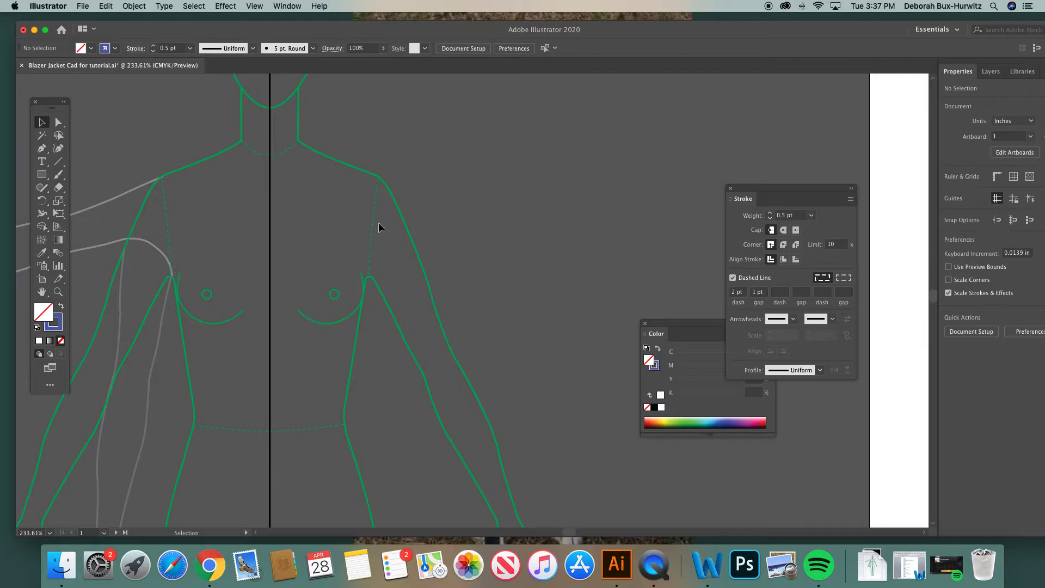
{"action": "key", "text": "super+1"}
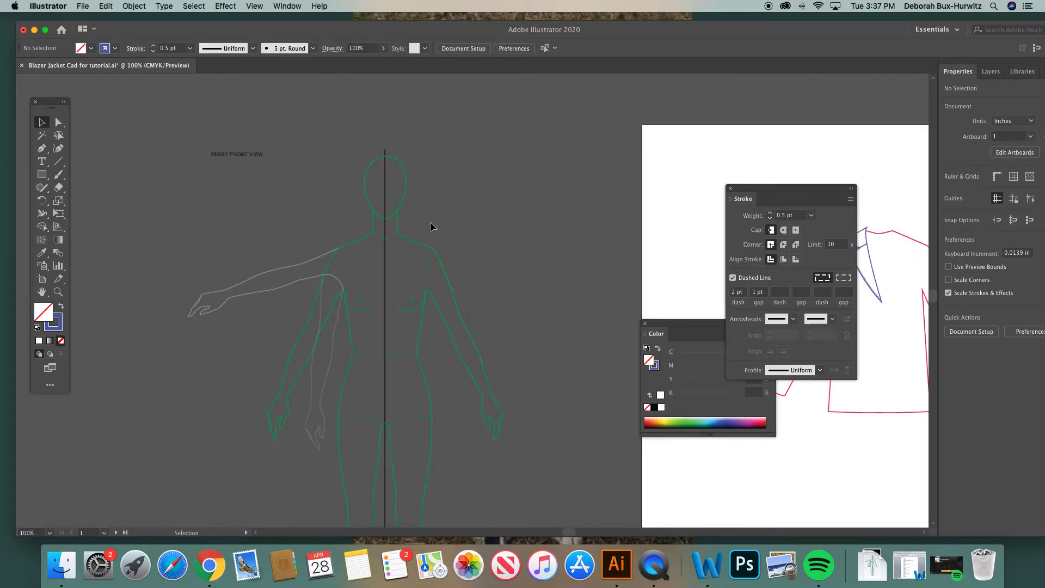
Sample the jacket outline's solid red 1 pt stroke for the armhole seam.
{"action": "scroll", "coordinate": [459, 214], "scroll_direction": "right", "scroll_amount": 10}
{"action": "left_click", "coordinate": [58, 292]}
{"action": "left_click_drag", "start_coordinate": [324, 210], "coordinate": [528, 350]}
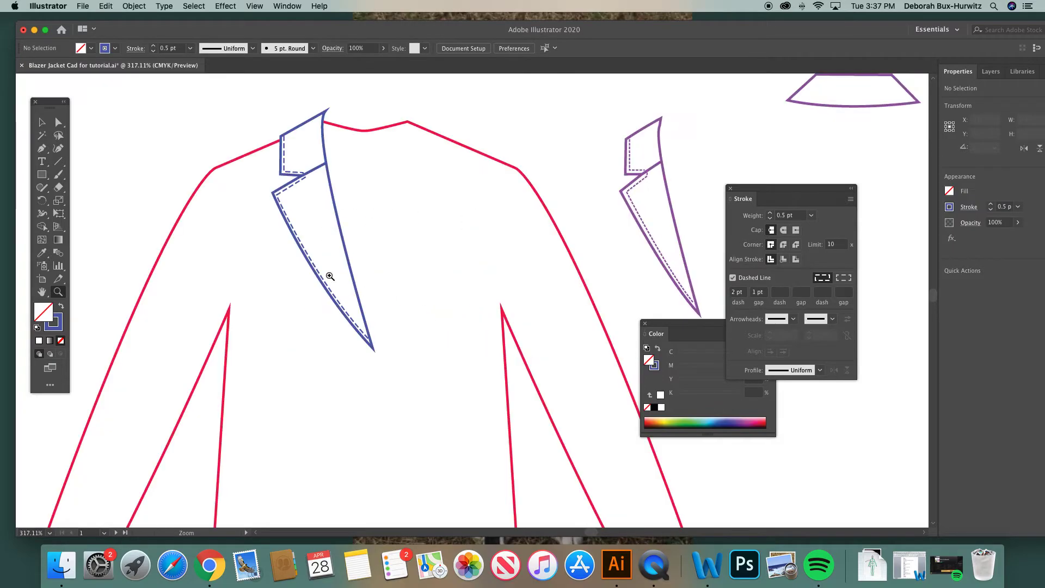
{"action": "left_click", "coordinate": [42, 148]}
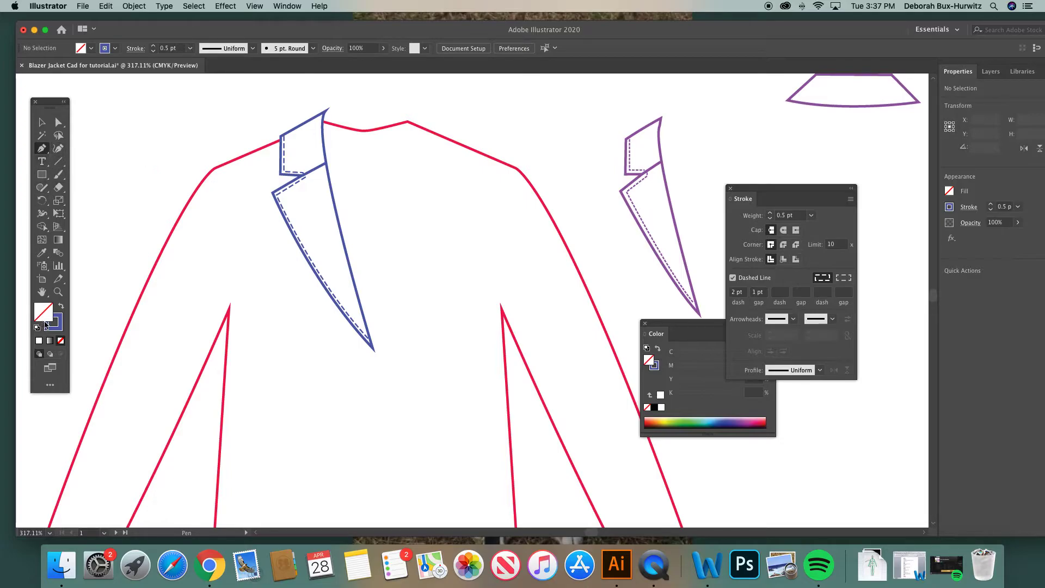
{"action": "left_click", "coordinate": [54, 323]}
{"action": "left_click", "coordinate": [41, 252]}
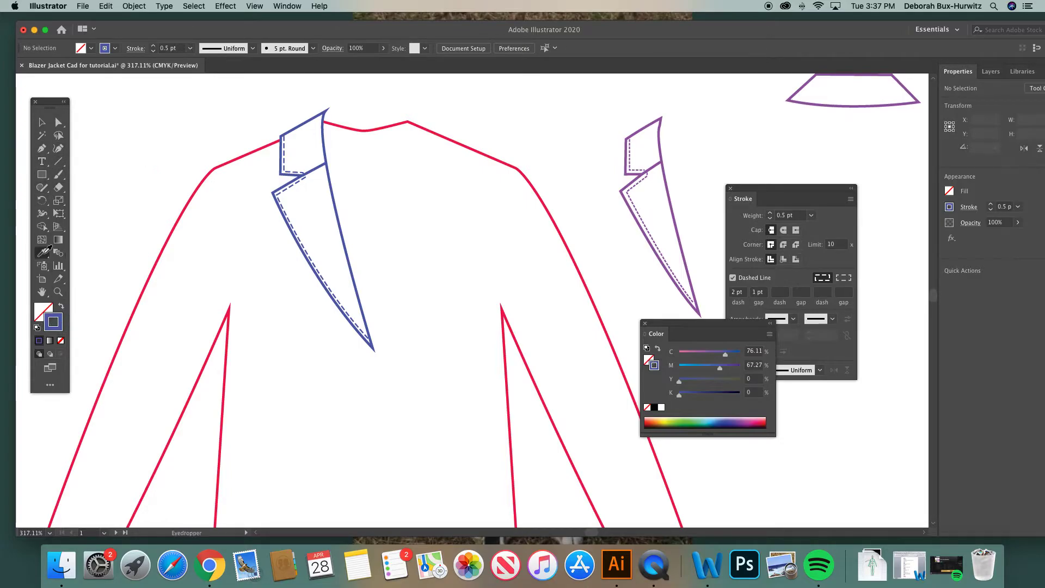
{"action": "left_click", "coordinate": [190, 207]}
{"action": "key", "text": "a"}
Draw a curved armhole seam from the shoulder point to the underarm point on the wearer's right side.
{"action": "left_click", "coordinate": [41, 148]}
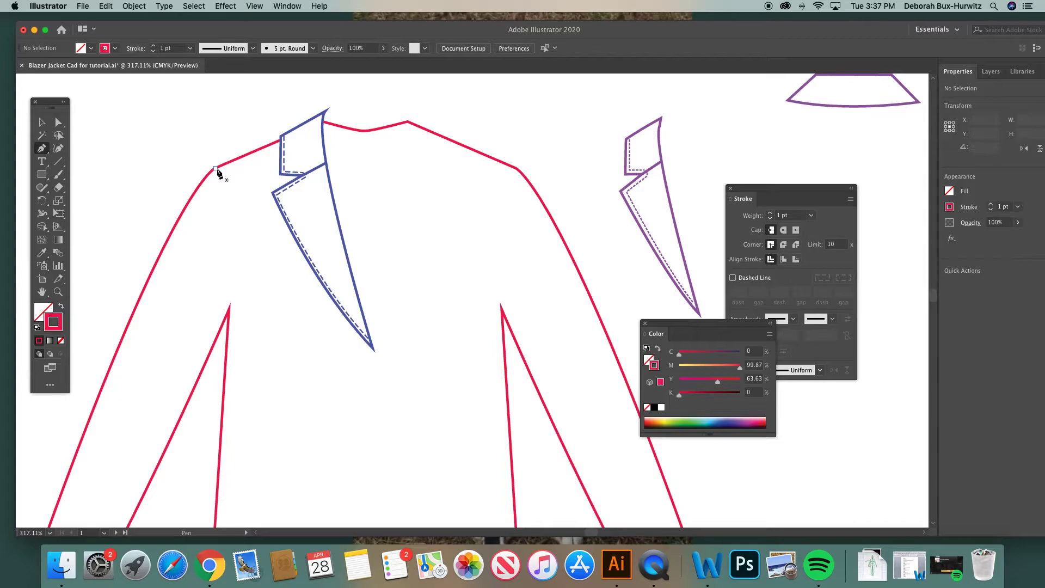
{"action": "left_click", "coordinate": [217, 169]}
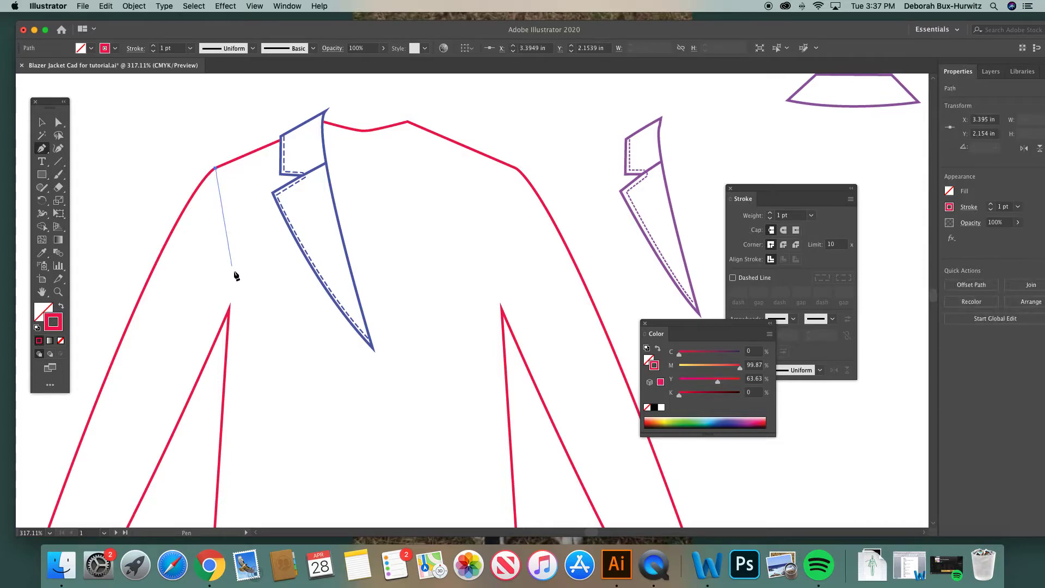
{"action": "left_click_drag", "start_coordinate": [229, 309], "coordinate": [225, 358]}
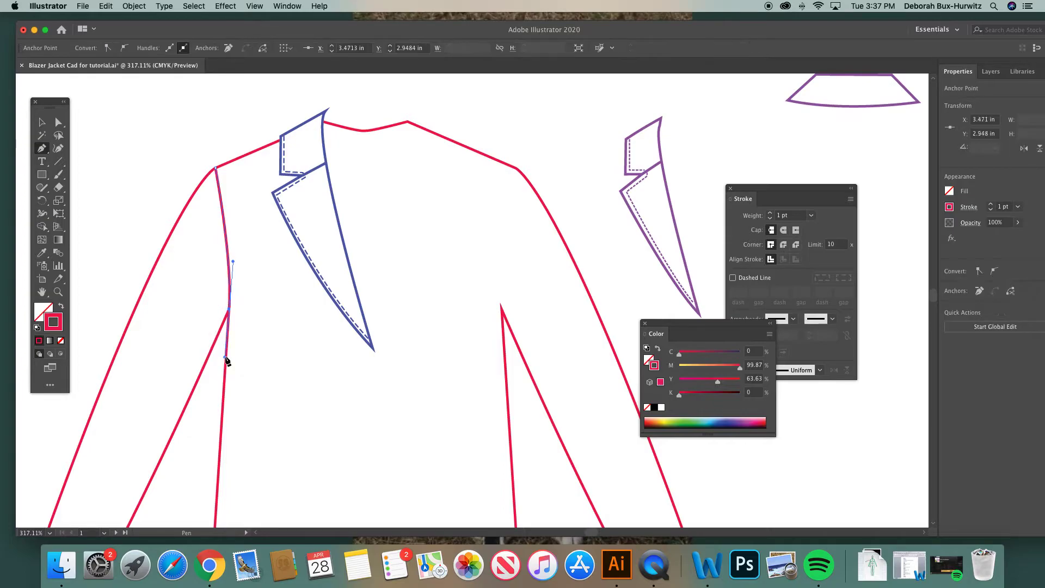
{"action": "key", "text": "a"}
{"action": "left_click", "coordinate": [212, 129]}
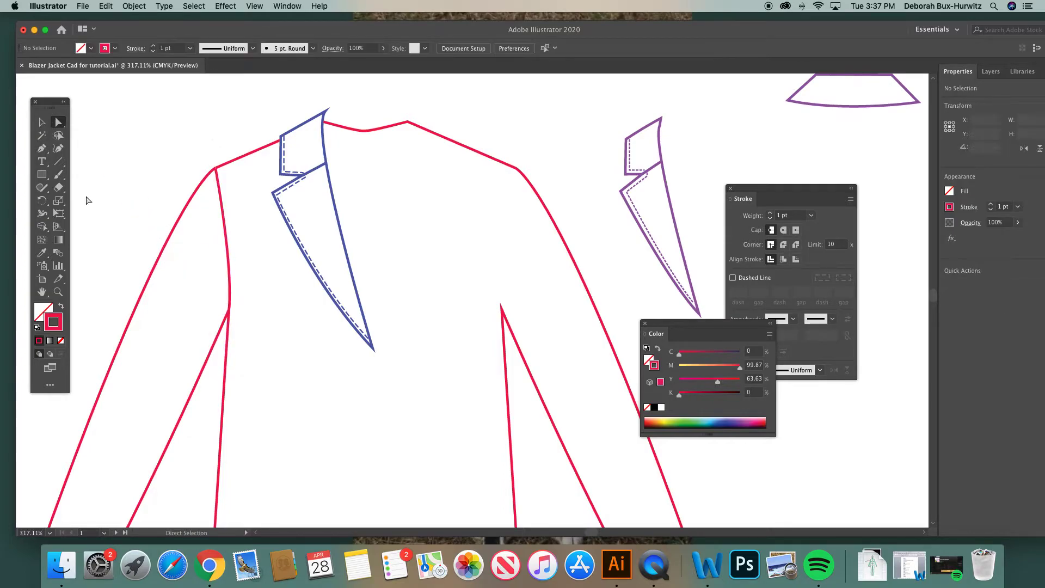
Copy the armhole seam line and paste a duplicate, leaving the original in place.
{"action": "left_click", "coordinate": [40, 124]}
{"action": "left_click_drag", "start_coordinate": [222, 203], "coordinate": [154, 184]}
{"action": "key", "text": "super+z"}
{"action": "key", "text": "a"}
{"action": "key", "text": "super+c"}
{"action": "key", "text": "super+v"}
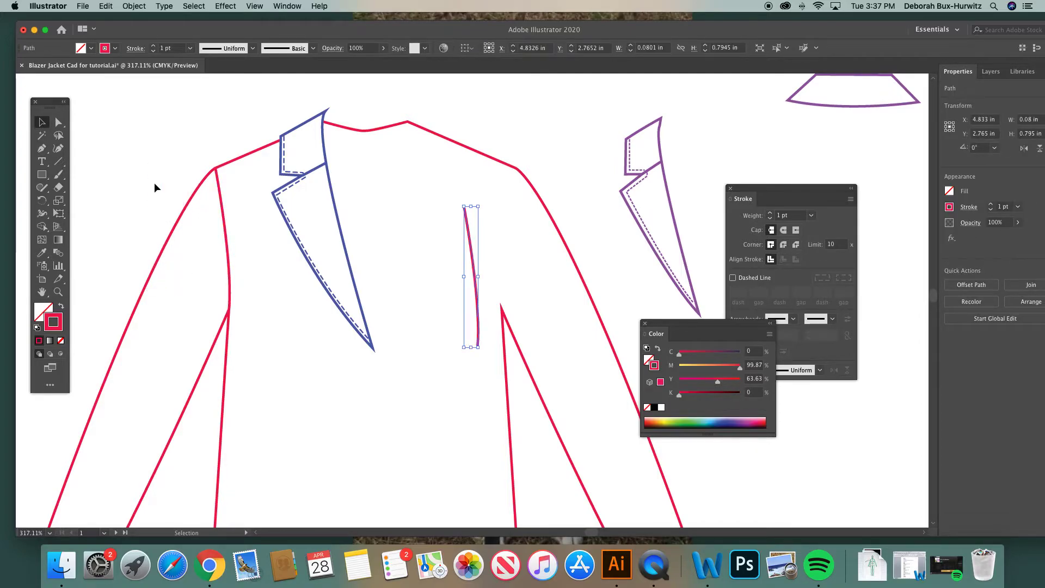
Reflect the pasted seam across the vertical axis and place it between the shoulder and underarm on the wearer's left side.
{"action": "left_click", "coordinate": [134, 6]}
{"action": "mouse_move", "coordinate": [163, 19]}
{"action": "left_click", "coordinate": [259, 60]}
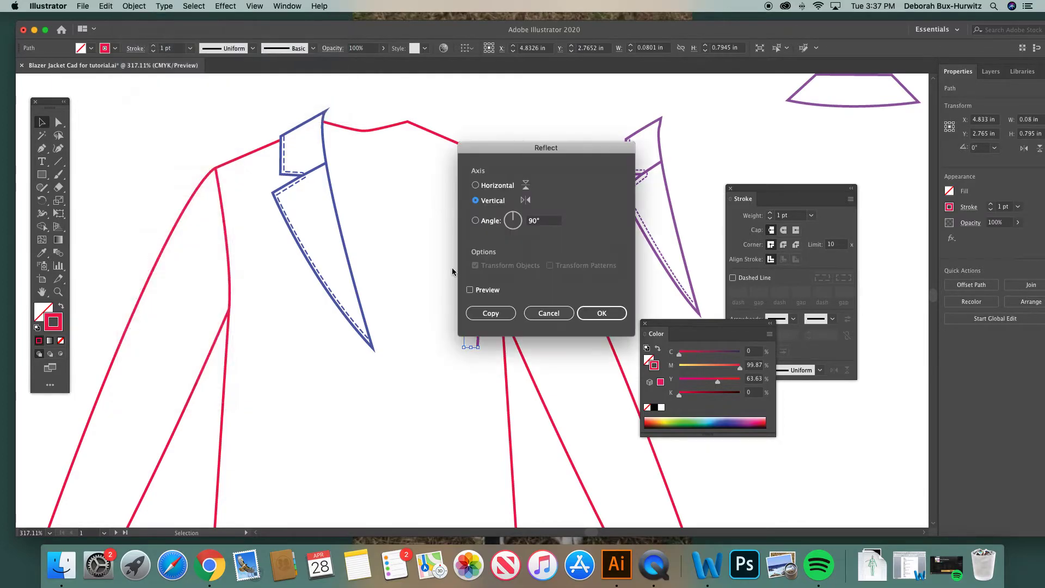
{"action": "left_click", "coordinate": [581, 310]}
{"action": "left_click_drag", "start_coordinate": [474, 241], "coordinate": [511, 202]}
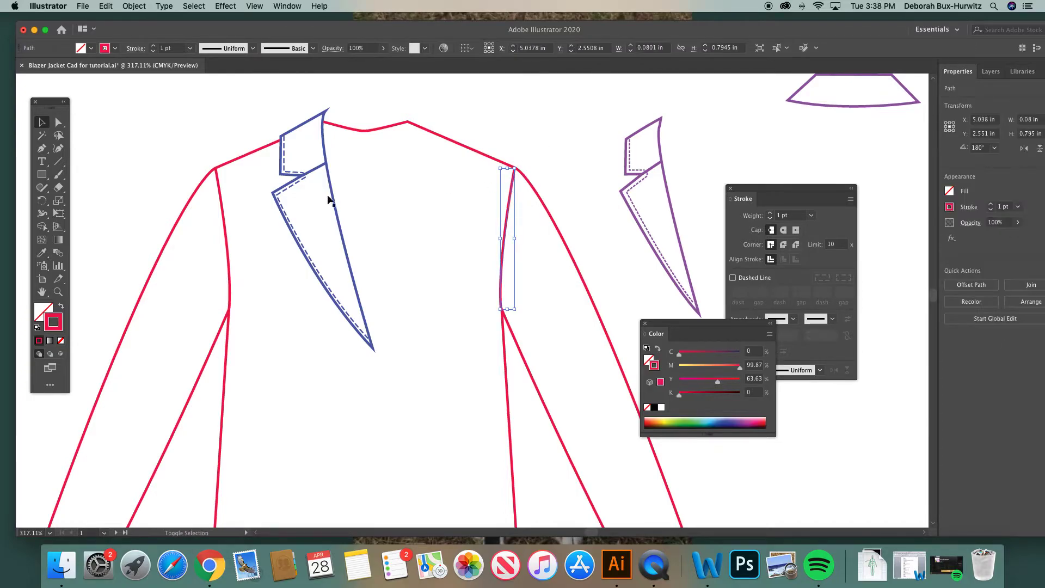
Group the two armhole seam lines together.
{"action": "left_click", "coordinate": [224, 216], "text": "shift"}
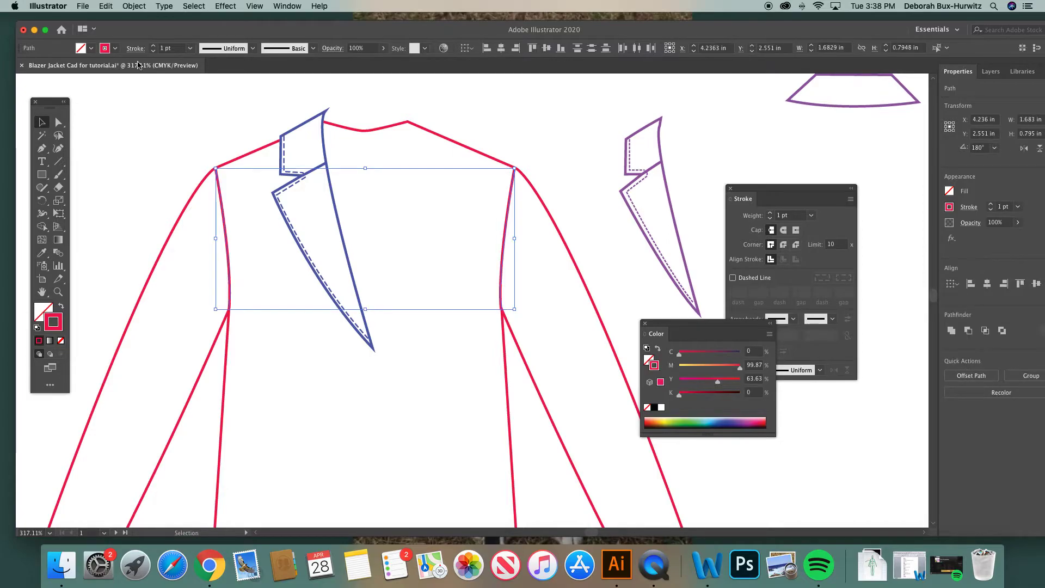
{"action": "left_click", "coordinate": [134, 6]}
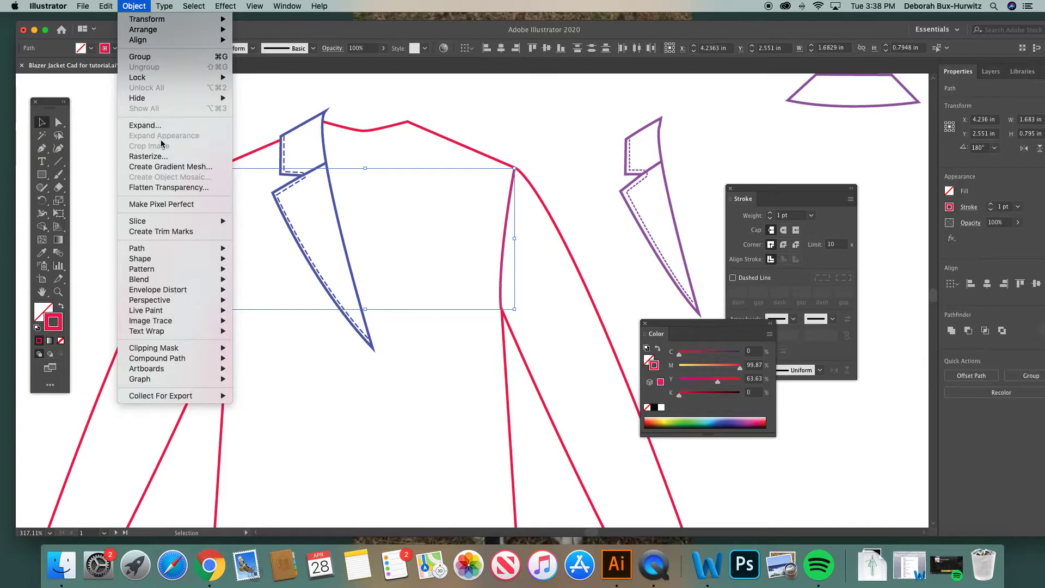
{"action": "left_click", "coordinate": [159, 58]}
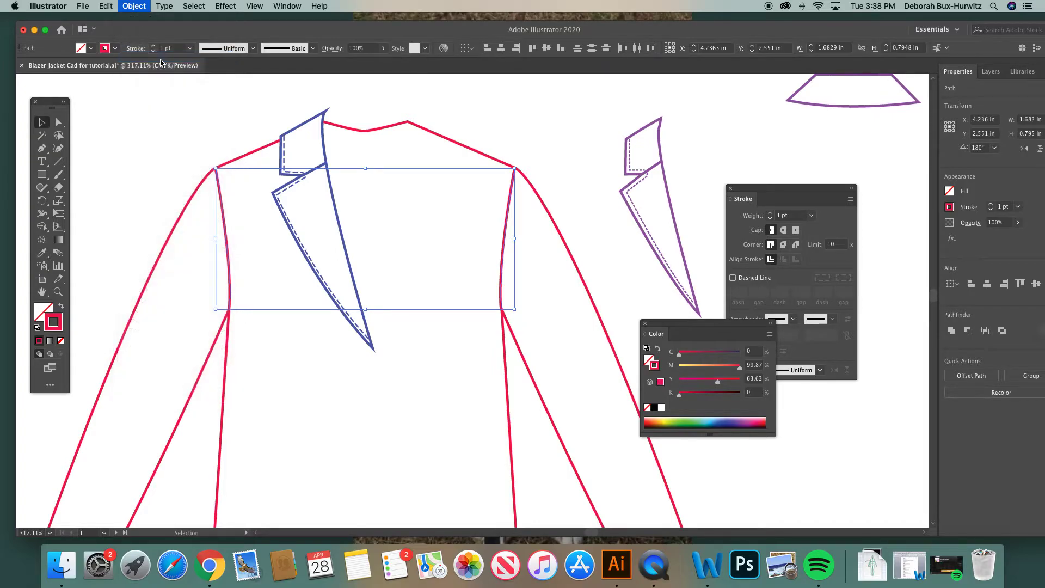
{"action": "left_click", "coordinate": [238, 129]}
Group the blue collar and lapel shape with its notch seam line and dashed topstitching.
{"action": "key", "text": "super+minus"}
{"action": "scroll", "coordinate": [257, 244], "scroll_direction": "right", "scroll_amount": 4}
{"action": "scroll", "coordinate": [257, 244], "scroll_direction": "down", "scroll_amount": 2}
{"action": "key", "text": "super+minus"}
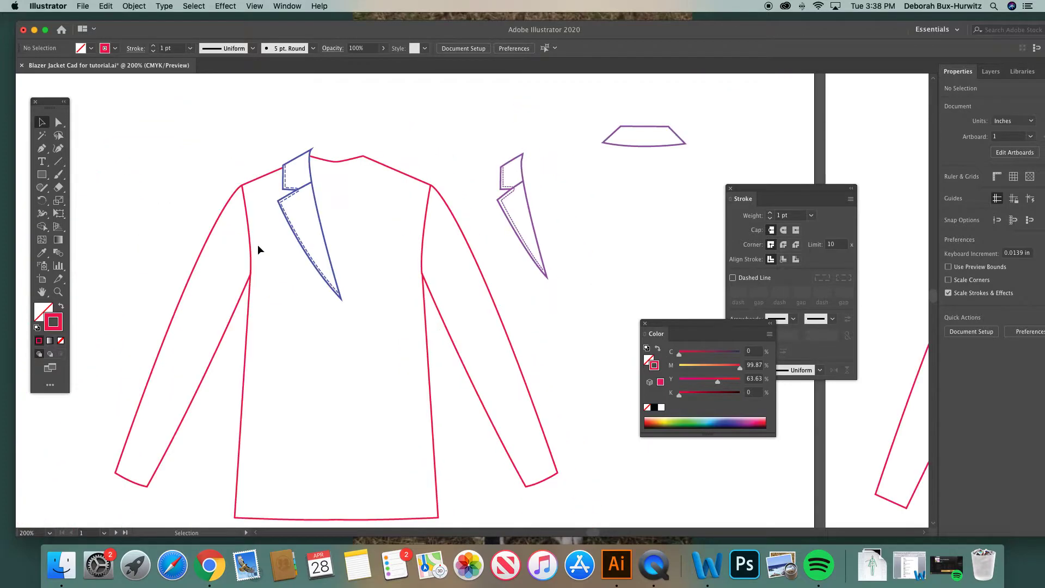
{"action": "left_click_drag", "start_coordinate": [275, 181], "coordinate": [336, 241]}
{"action": "left_click", "coordinate": [134, 6]}
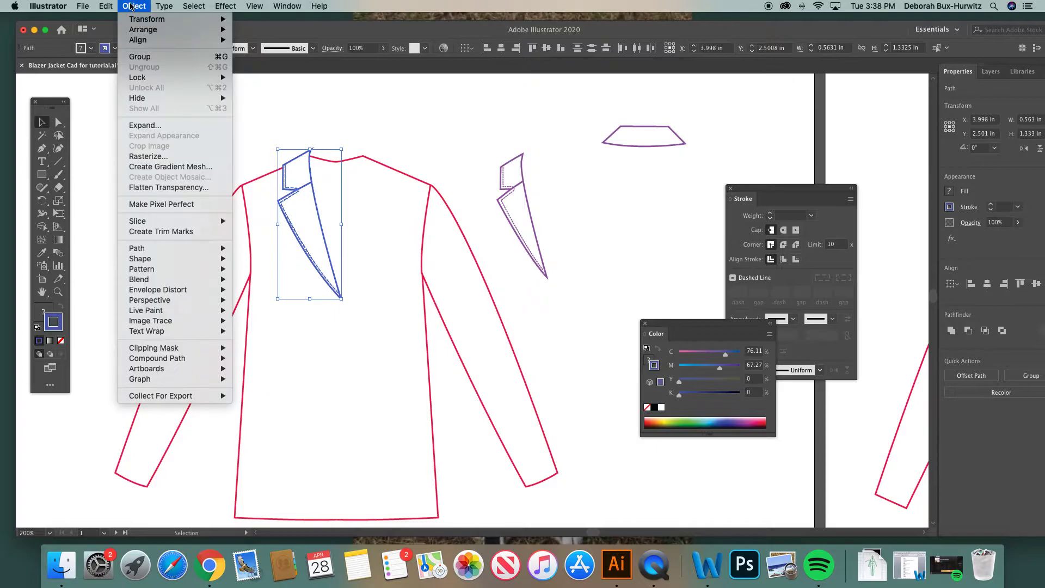
{"action": "left_click", "coordinate": [143, 51]}
{"action": "left_click", "coordinate": [314, 136]}
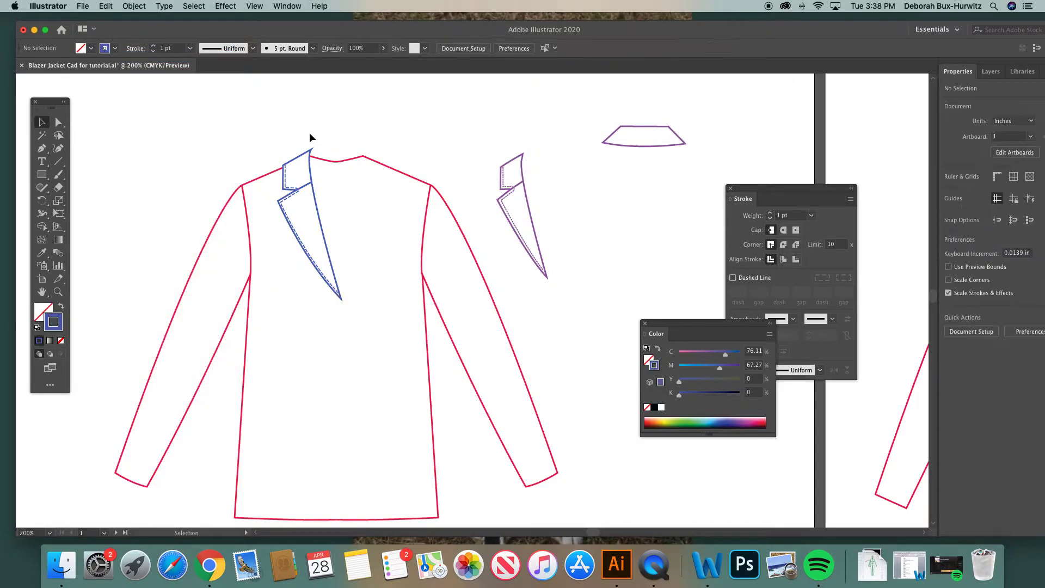
{"action": "scroll", "coordinate": [292, 271], "scroll_direction": "right", "scroll_amount": 5}
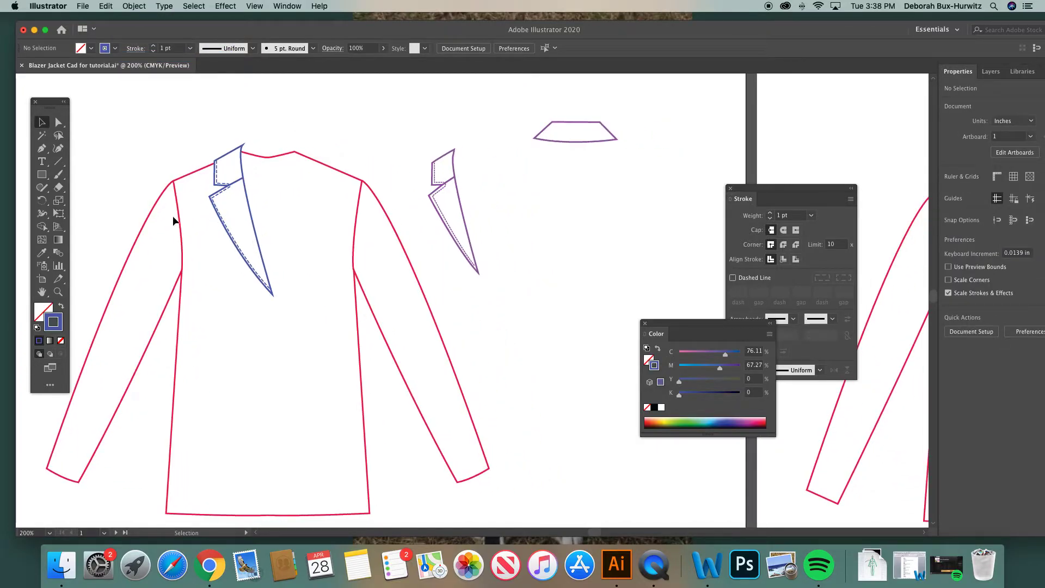
Move the blue lapel's outer corner point slightly inward and shift the matching corner of its dashed topstitching to follow.
{"action": "key", "text": "z"}
{"action": "left_click_drag", "start_coordinate": [189, 135], "coordinate": [472, 328]}
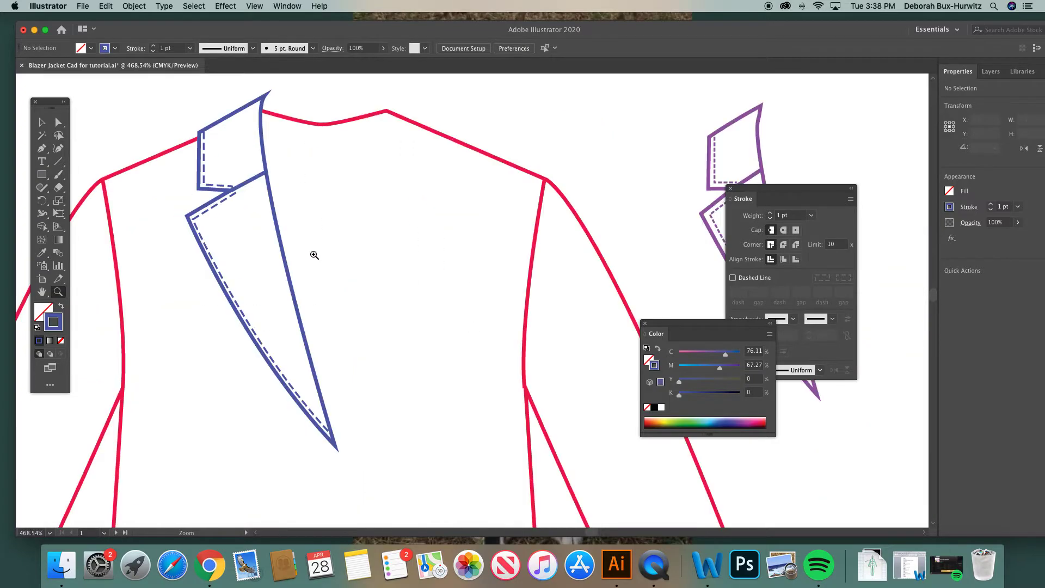
{"action": "left_click", "coordinate": [58, 122]}
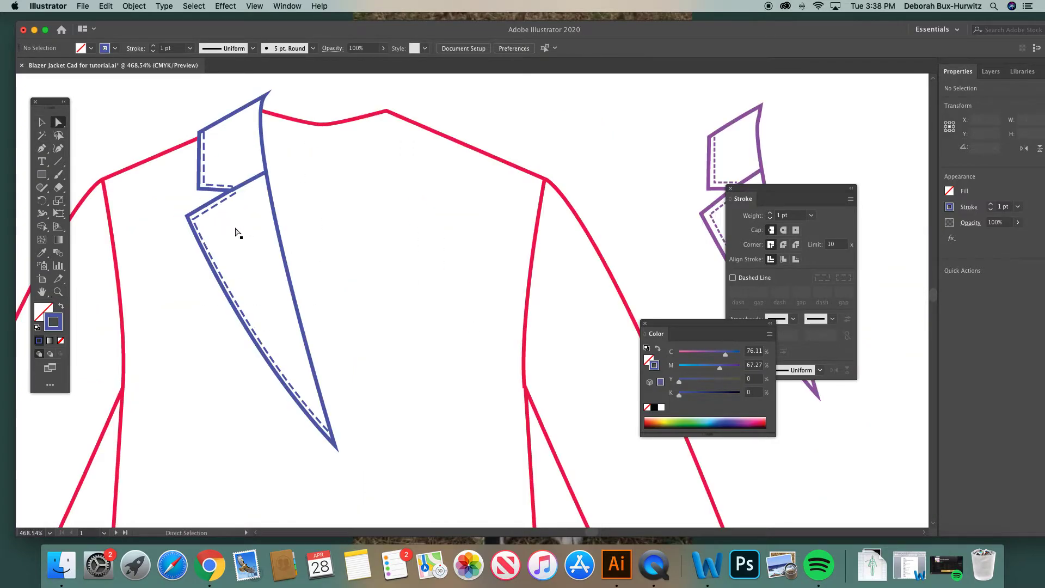
{"action": "left_click", "coordinate": [190, 220]}
{"action": "left_click_drag", "start_coordinate": [191, 215], "coordinate": [197, 213]}
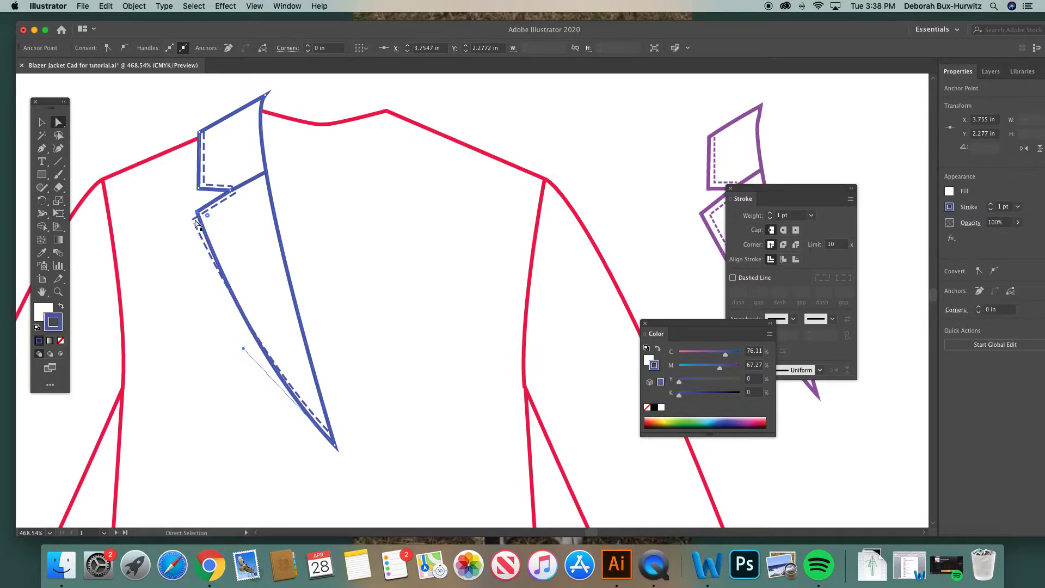
{"action": "left_click", "coordinate": [196, 223]}
{"action": "left_click_drag", "start_coordinate": [196, 223], "coordinate": [203, 215]}
Copy the grouped blue collar and lapel and paste a duplicate, leaving the original on the jacket.
{"action": "key", "text": "super+minus"}
{"action": "key", "text": "super+minus"}
{"action": "scroll", "coordinate": [467, 235], "scroll_direction": "right", "scroll_amount": 5}
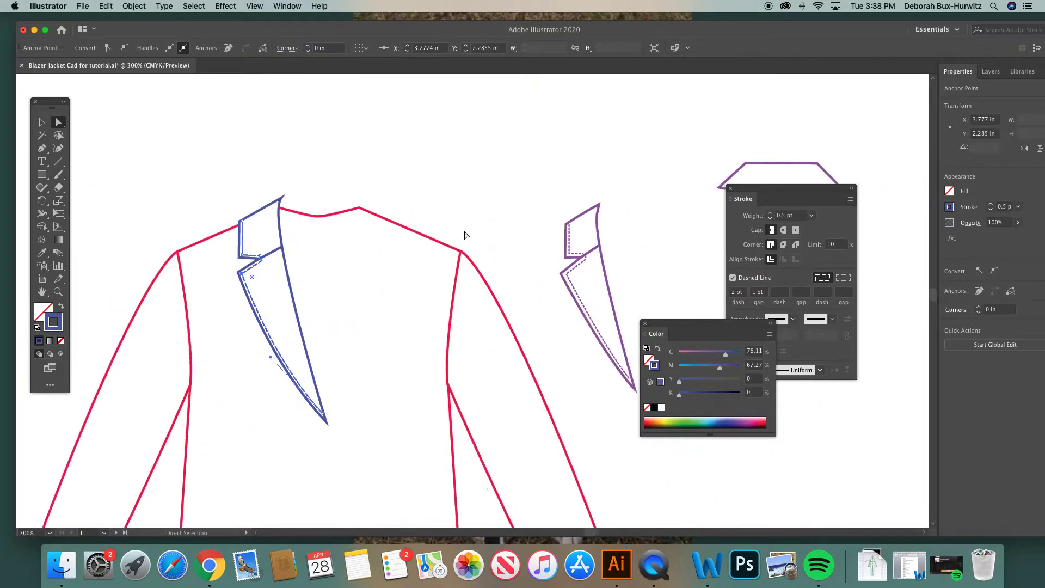
{"action": "scroll", "coordinate": [465, 235], "scroll_direction": "right", "scroll_amount": 2}
{"action": "key", "text": "super+minus"}
{"action": "scroll", "coordinate": [465, 235], "scroll_direction": "right", "scroll_amount": 2}
{"action": "left_click", "coordinate": [42, 122]}
{"action": "left_click", "coordinate": [269, 120]}
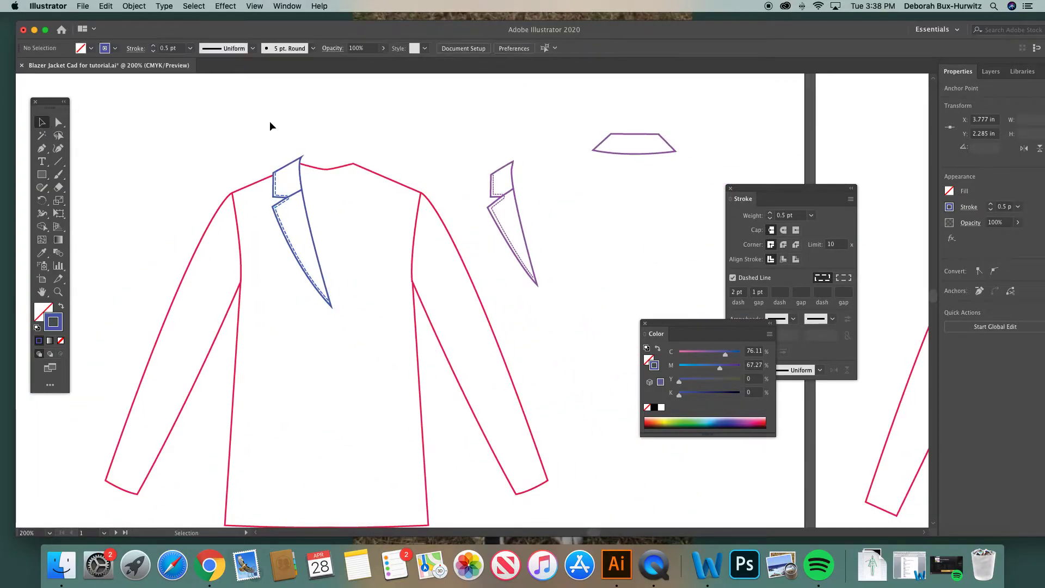
{"action": "left_click", "coordinate": [290, 162]}
{"action": "scroll", "coordinate": [301, 202], "scroll_direction": "right", "scroll_amount": 3}
{"action": "scroll", "coordinate": [301, 202], "scroll_direction": "down", "scroll_amount": 1}
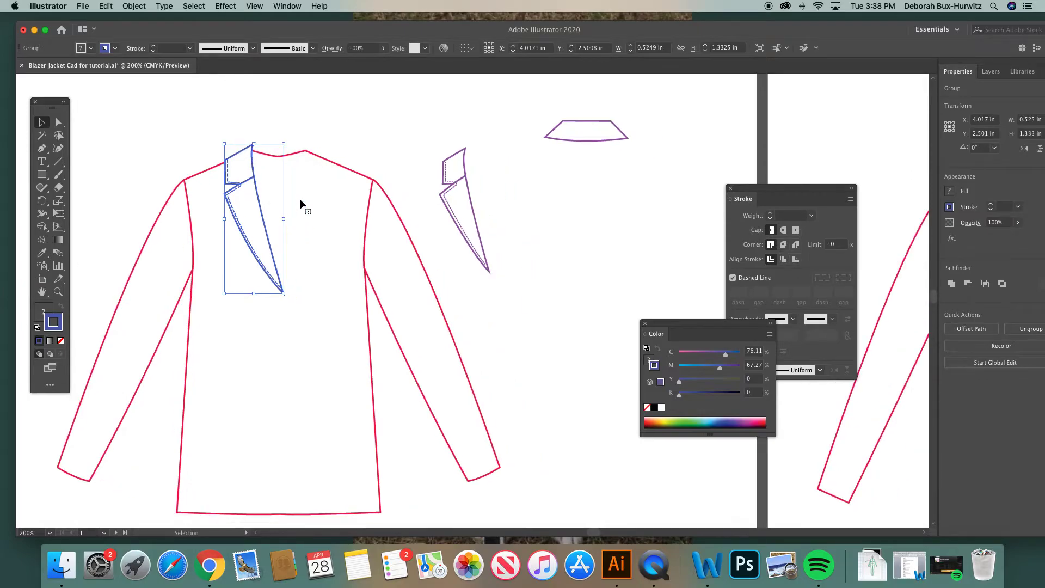
{"action": "scroll", "coordinate": [300, 203], "scroll_direction": "right", "scroll_amount": 2}
{"action": "key", "text": "super+c"}
{"action": "key", "text": "super+v"}
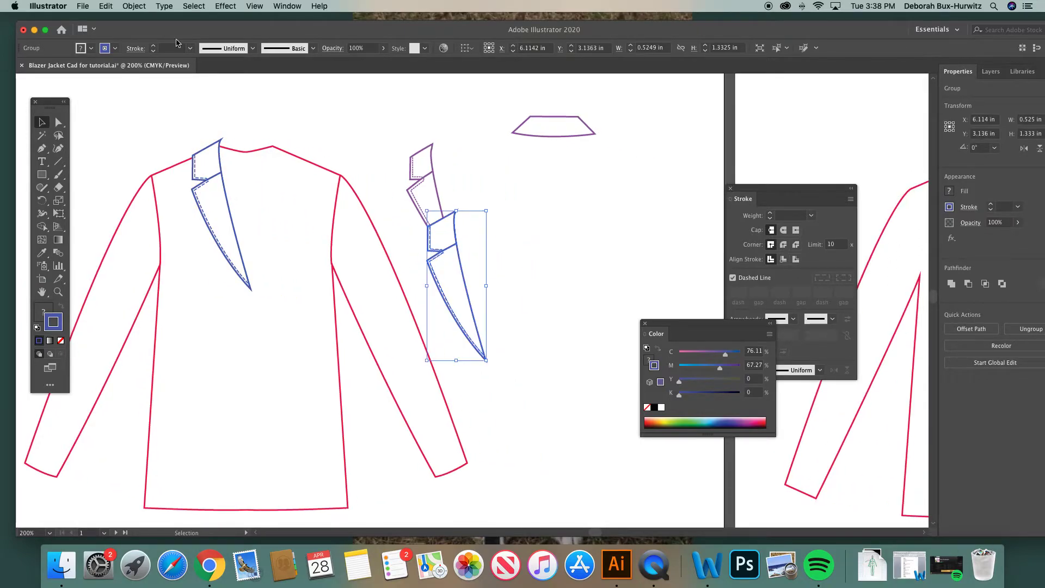
Reflect the pasted collar and lapel across the vertical axis and place it on the opposite side of the neckline, overlapping at the lapel tips.
{"action": "left_click", "coordinate": [134, 6]}
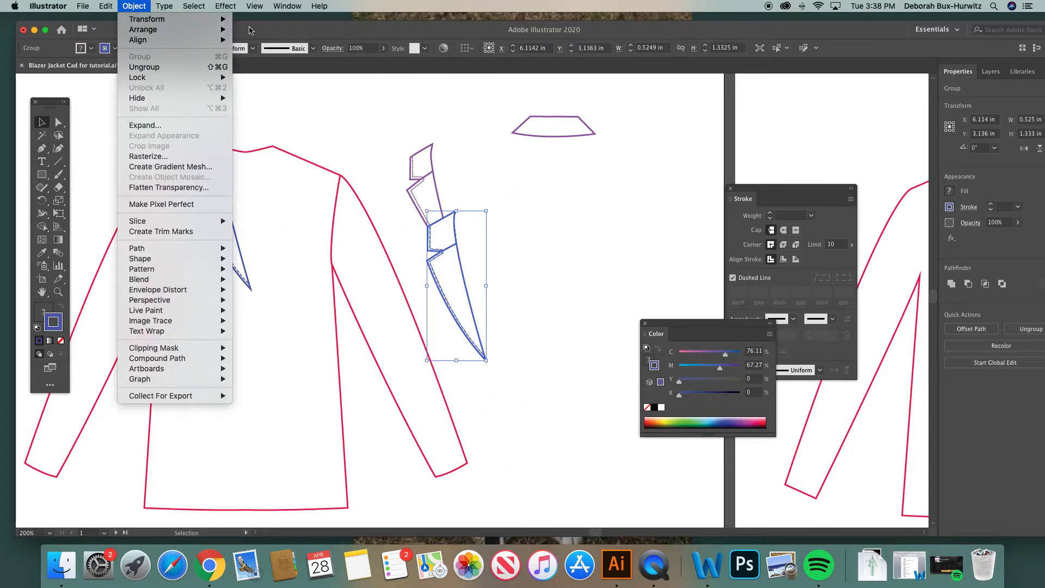
{"action": "mouse_move", "coordinate": [226, 19]}
{"action": "left_click", "coordinate": [275, 61]}
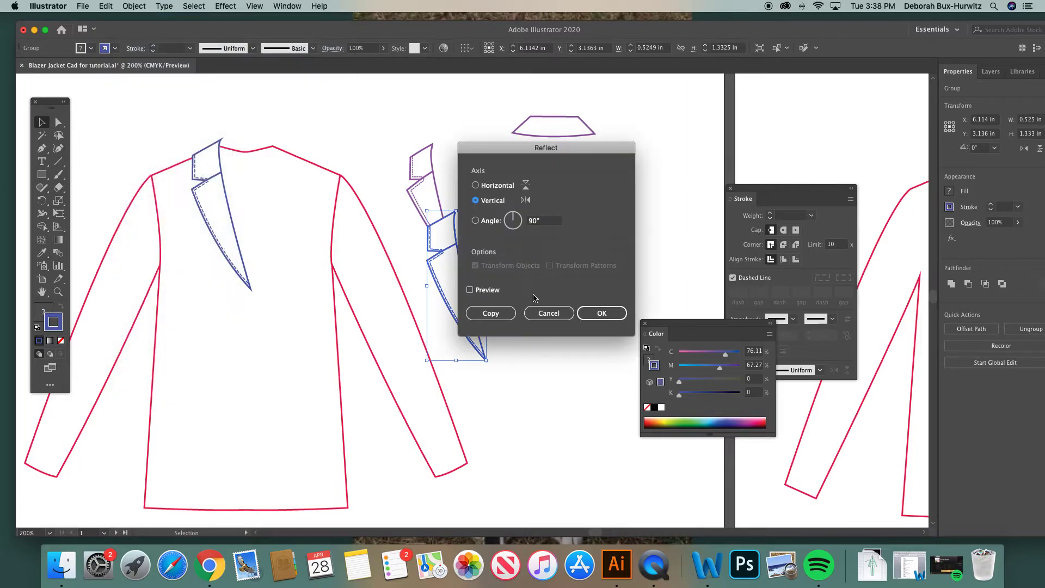
{"action": "left_click", "coordinate": [592, 312]}
{"action": "left_click_drag", "start_coordinate": [458, 248], "coordinate": [270, 171]}
{"action": "left_click", "coordinate": [331, 152]}
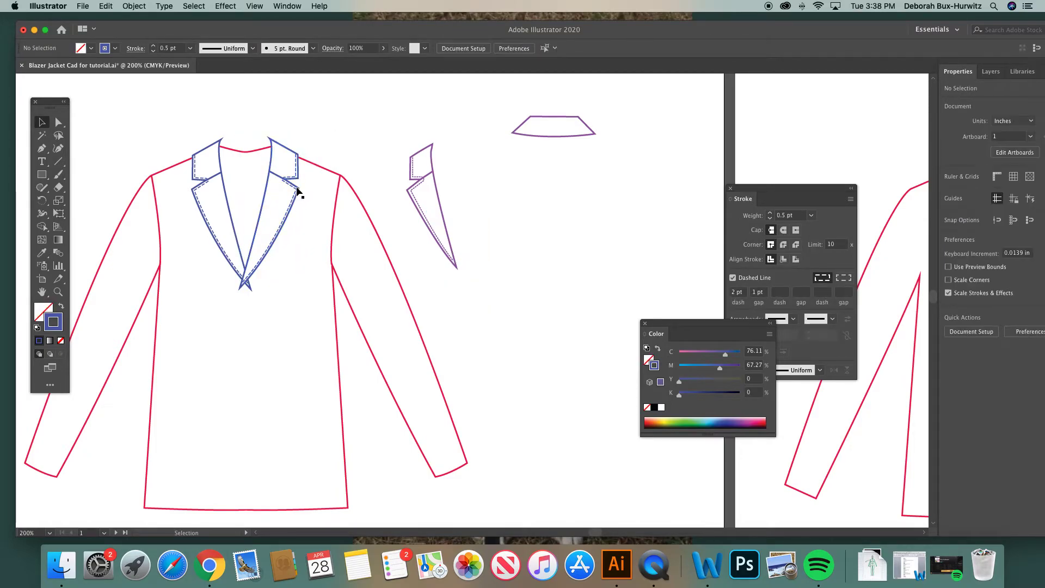
Examine the lapel overlap, front closure and back collar on the single-breasted reference blazer drawing beside the artboards.
{"action": "scroll", "coordinate": [296, 191], "scroll_direction": "down", "scroll_amount": 1}
{"action": "key", "text": "super+minus"}
{"action": "key", "text": "super+minus"}
{"action": "key", "text": "super+minus"}
{"action": "key", "text": "super+minus"}
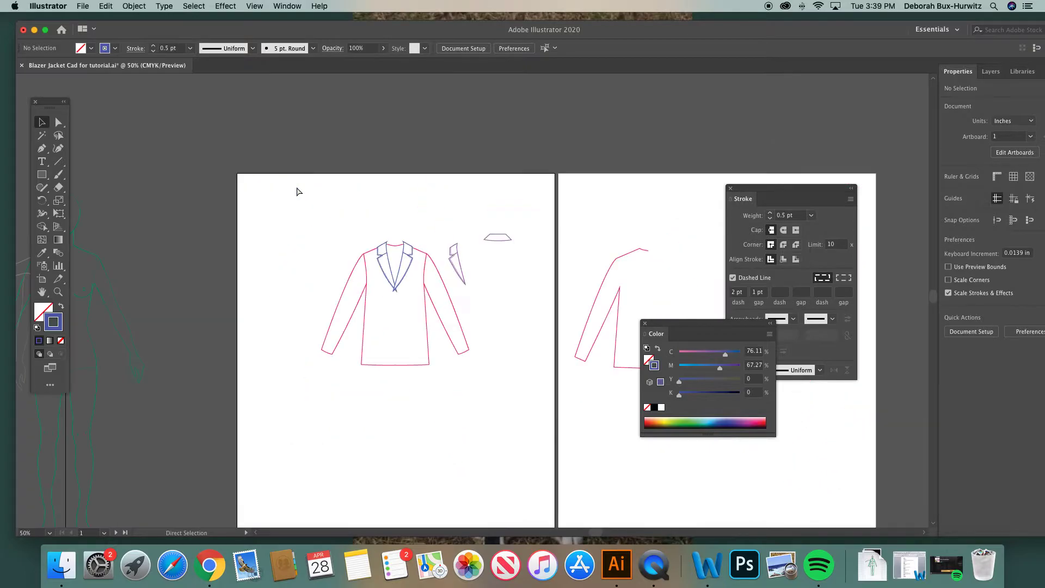
{"action": "scroll", "coordinate": [429, 345], "scroll_direction": "right", "scroll_amount": 10}
{"action": "scroll", "coordinate": [429, 345], "scroll_direction": "down", "scroll_amount": 4}
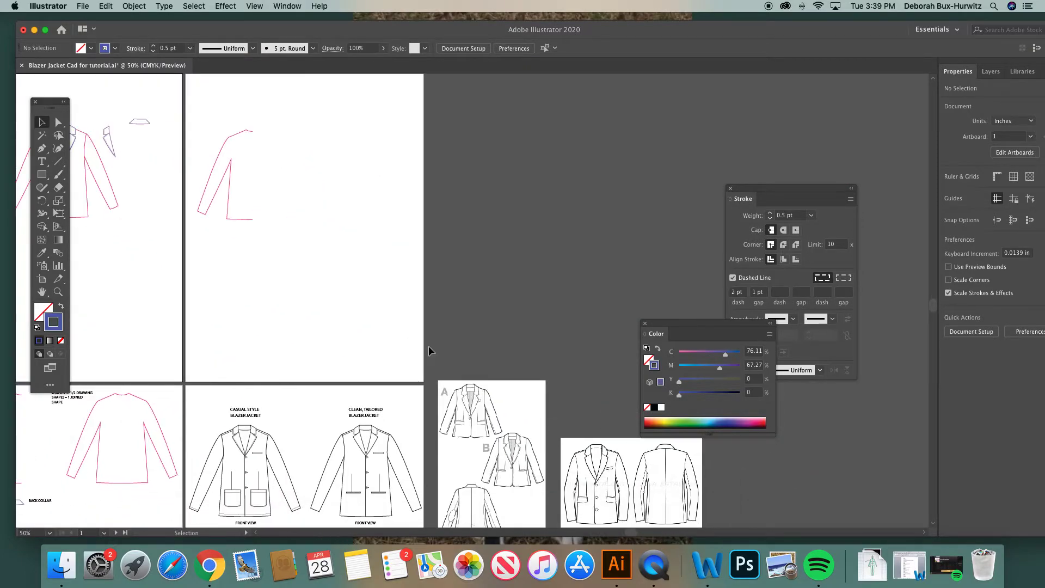
{"action": "scroll", "coordinate": [429, 348], "scroll_direction": "down", "scroll_amount": 3}
{"action": "scroll", "coordinate": [429, 349], "scroll_direction": "right", "scroll_amount": 4}
{"action": "left_click", "coordinate": [58, 292]}
{"action": "left_click_drag", "start_coordinate": [320, 292], "coordinate": [590, 470]}
{"action": "scroll", "coordinate": [441, 398], "scroll_direction": "right", "scroll_amount": 9}
{"action": "scroll", "coordinate": [441, 397], "scroll_direction": "down", "scroll_amount": 1}
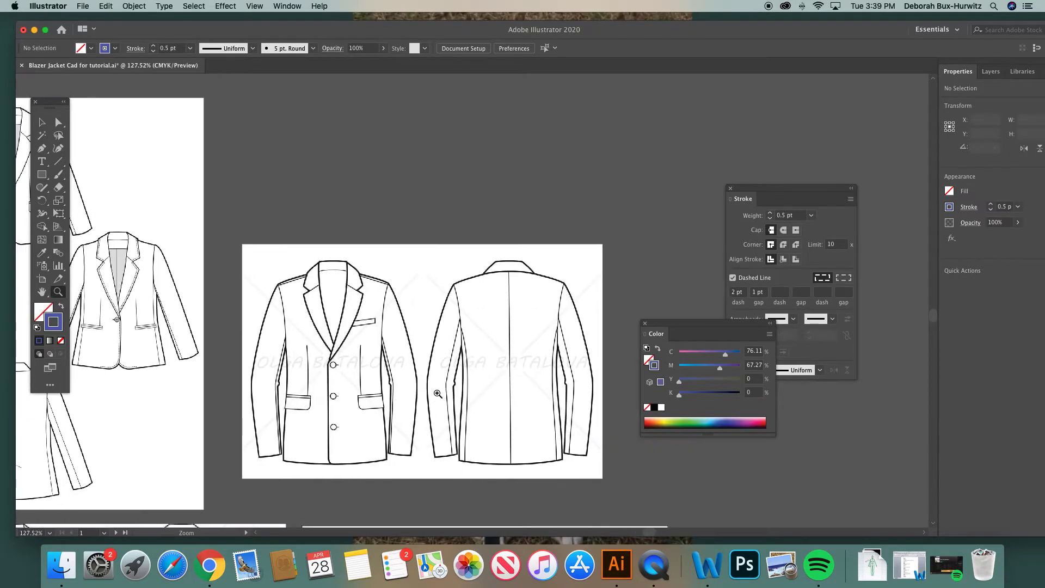
{"action": "left_click_drag", "start_coordinate": [243, 277], "coordinate": [492, 484]}
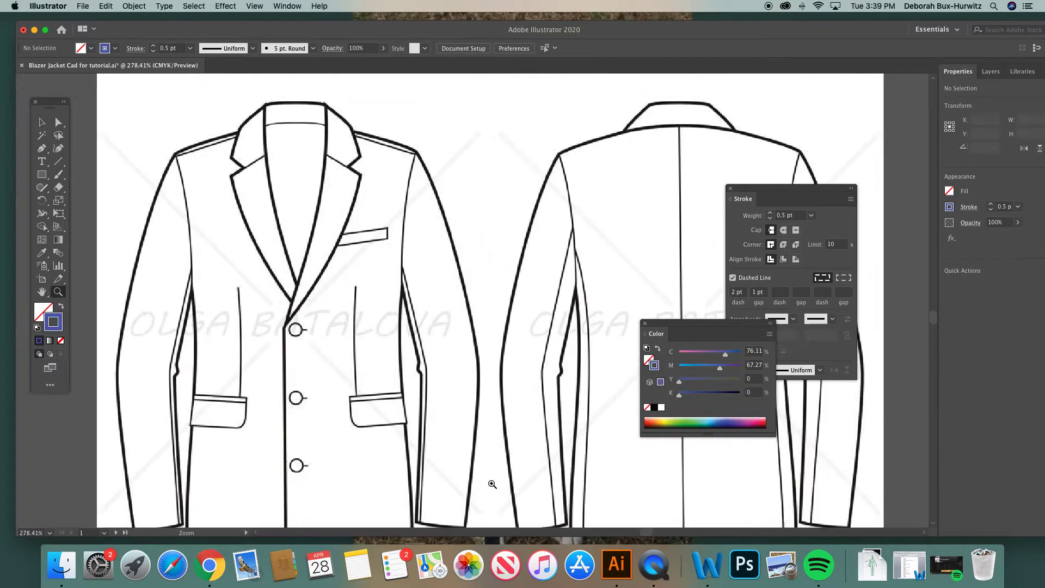
{"action": "scroll", "coordinate": [492, 484], "scroll_direction": "right", "scroll_amount": 1}
{"action": "scroll", "coordinate": [492, 484], "scroll_direction": "up", "scroll_amount": 1}
{"action": "left_click", "coordinate": [43, 124]}
{"action": "scroll", "coordinate": [315, 311], "scroll_direction": "down", "scroll_amount": 5}
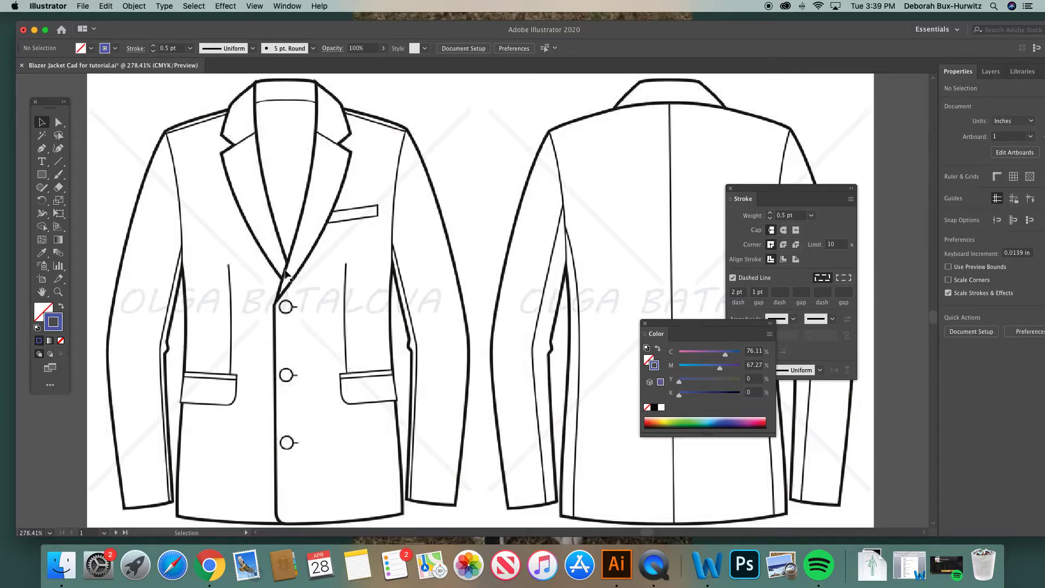
{"action": "key", "text": "super+minus"}
{"action": "key", "text": "super+minus"}
{"action": "key", "text": "super+minus"}
{"action": "key", "text": "super+minus"}
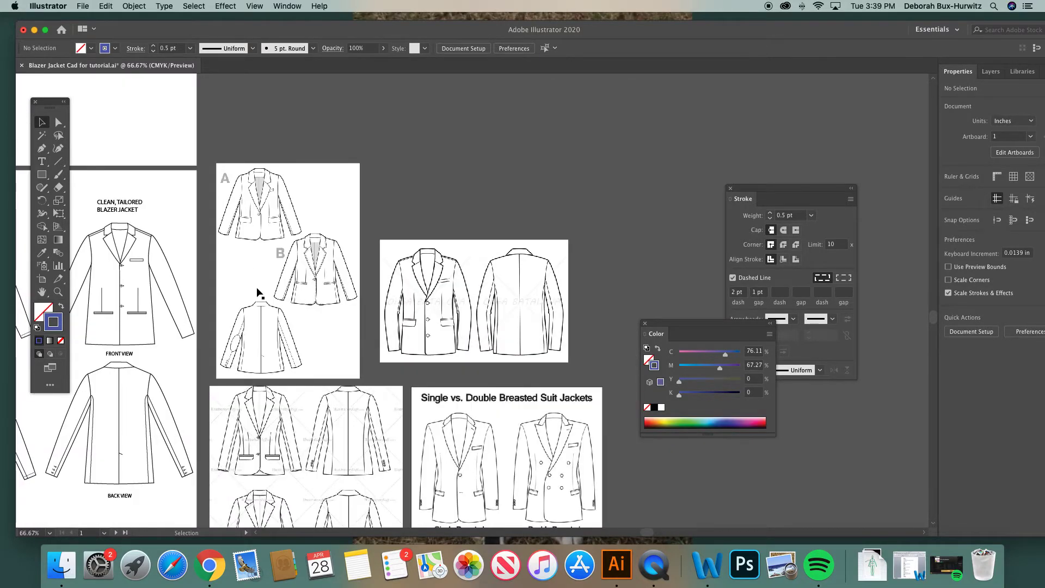
{"action": "scroll", "coordinate": [260, 293], "scroll_direction": "left", "scroll_amount": 15}
{"action": "scroll", "coordinate": [260, 293], "scroll_direction": "up", "scroll_amount": 3}
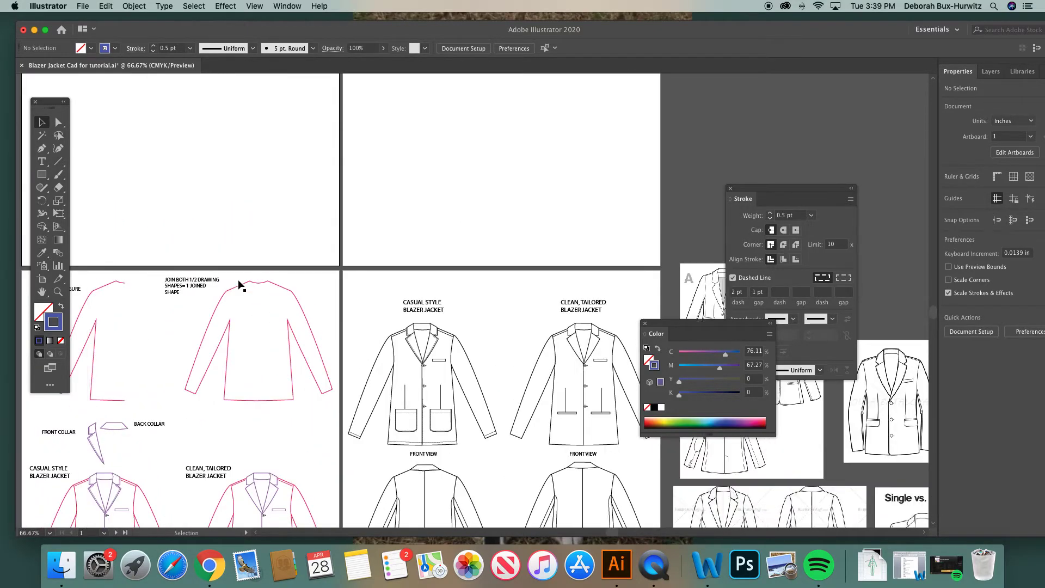
Examine the collar and lapels on the red jacket sketch, including where the two lapel points overlap.
{"action": "scroll", "coordinate": [240, 284], "scroll_direction": "up", "scroll_amount": 10}
{"action": "scroll", "coordinate": [239, 284], "scroll_direction": "left", "scroll_amount": 4}
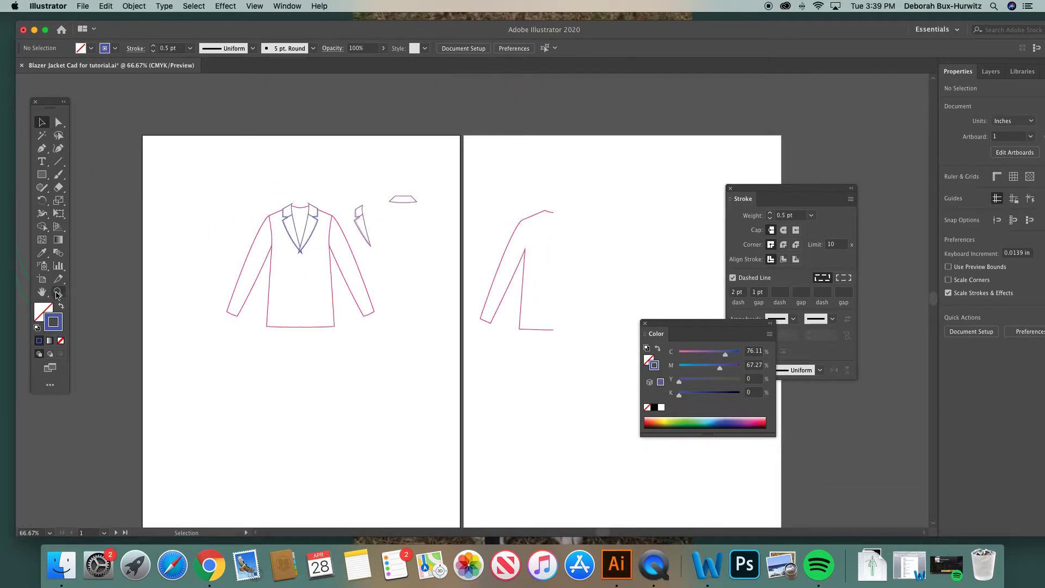
{"action": "left_click", "coordinate": [57, 292]}
{"action": "left_click_drag", "start_coordinate": [271, 191], "coordinate": [396, 283]}
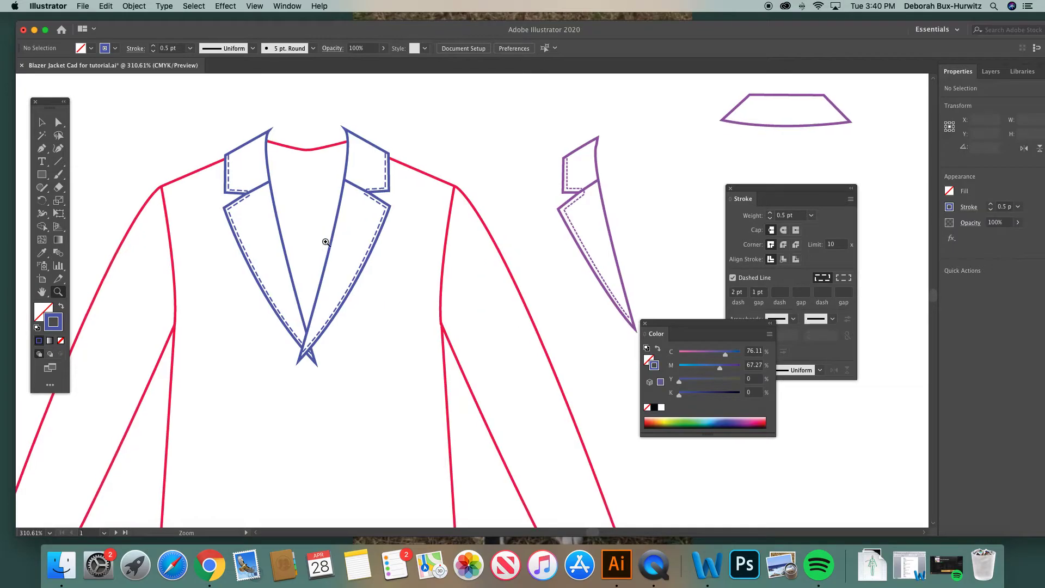
{"action": "scroll", "coordinate": [326, 242], "scroll_direction": "down", "scroll_amount": 5}
{"action": "scroll", "coordinate": [326, 243], "scroll_direction": "right", "scroll_amount": 5}
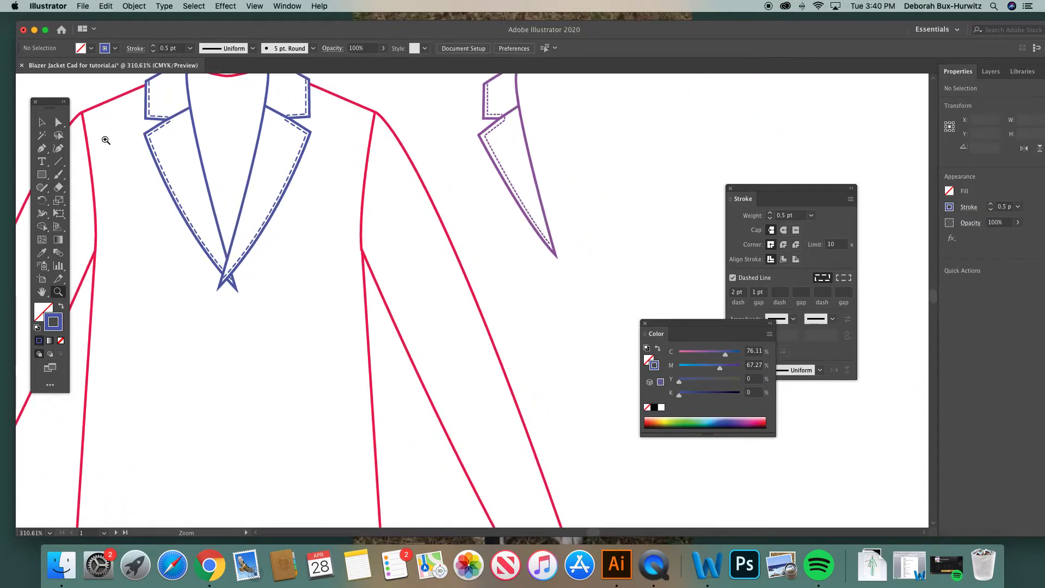
{"action": "key", "text": "a"}
{"action": "scroll", "coordinate": [237, 275], "scroll_direction": "up", "scroll_amount": 3}
{"action": "scroll", "coordinate": [236, 275], "scroll_direction": "left", "scroll_amount": 1}
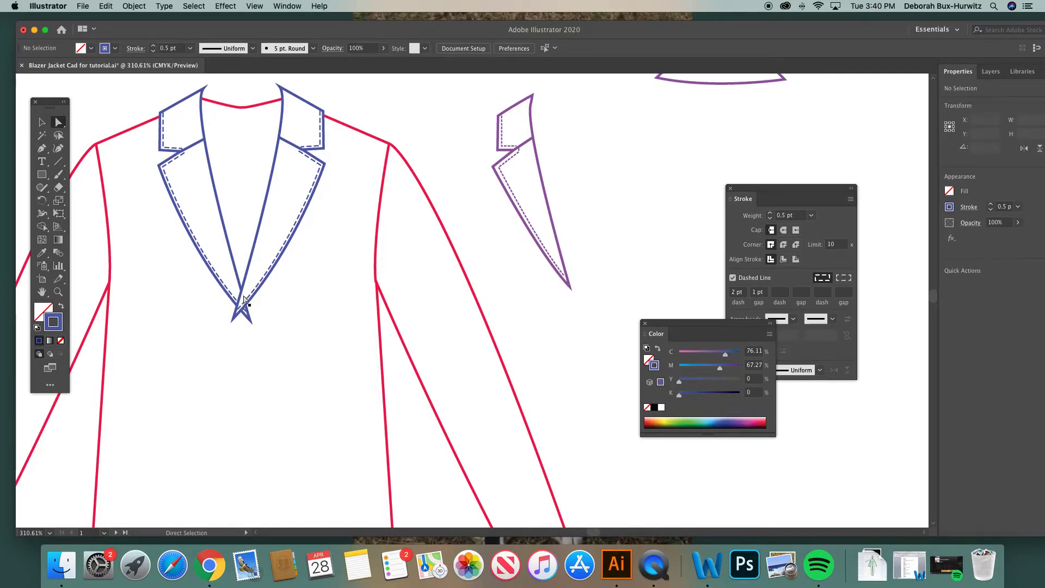
{"action": "key", "text": "super+minus"}
{"action": "key", "text": "super+minus"}
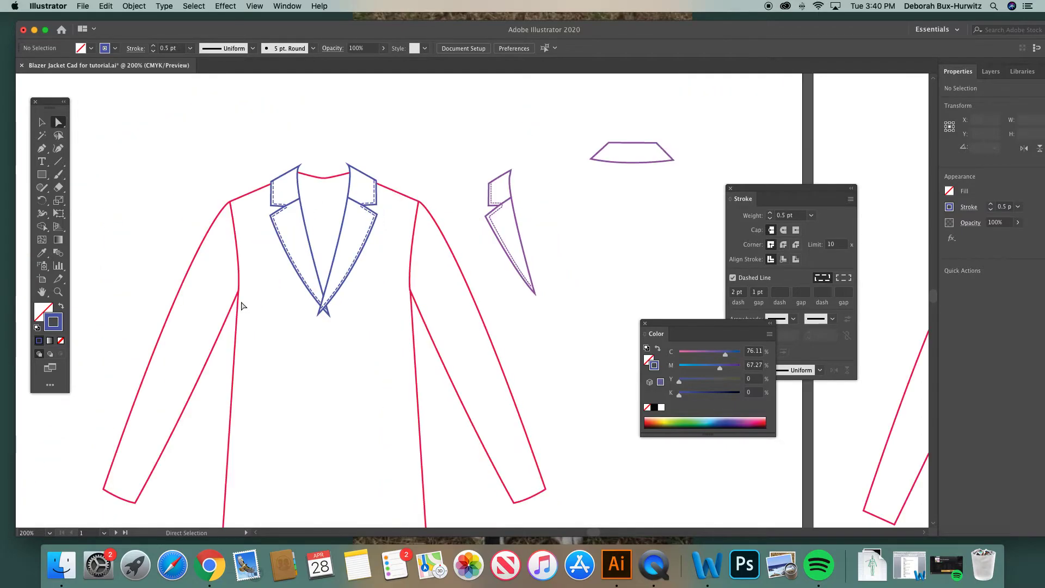
{"action": "scroll", "coordinate": [199, 245], "scroll_direction": "down", "scroll_amount": 5}
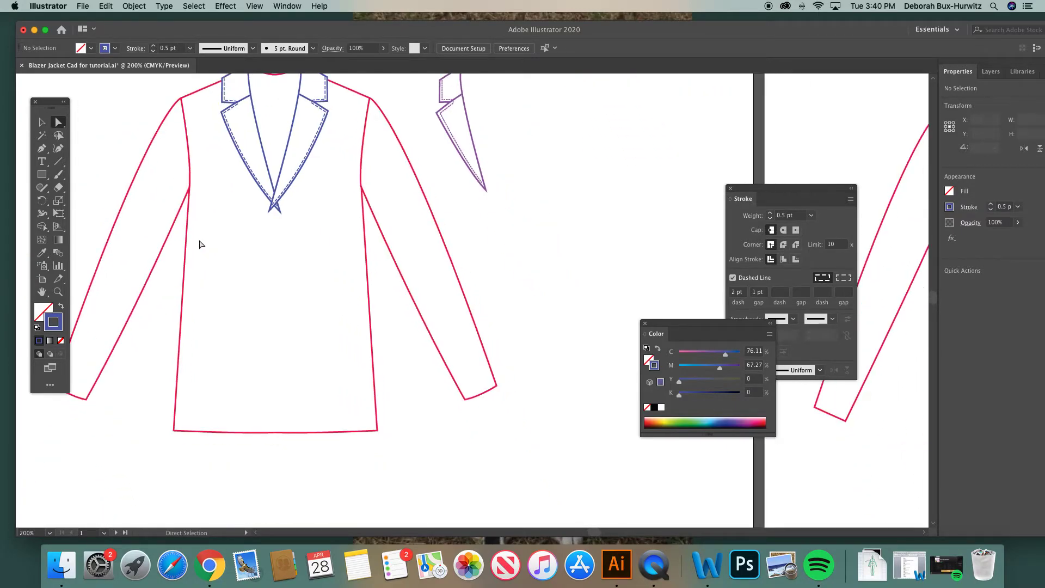
{"action": "scroll", "coordinate": [253, 239], "scroll_direction": "right", "scroll_amount": 3}
{"action": "scroll", "coordinate": [254, 239], "scroll_direction": "up", "scroll_amount": 2}
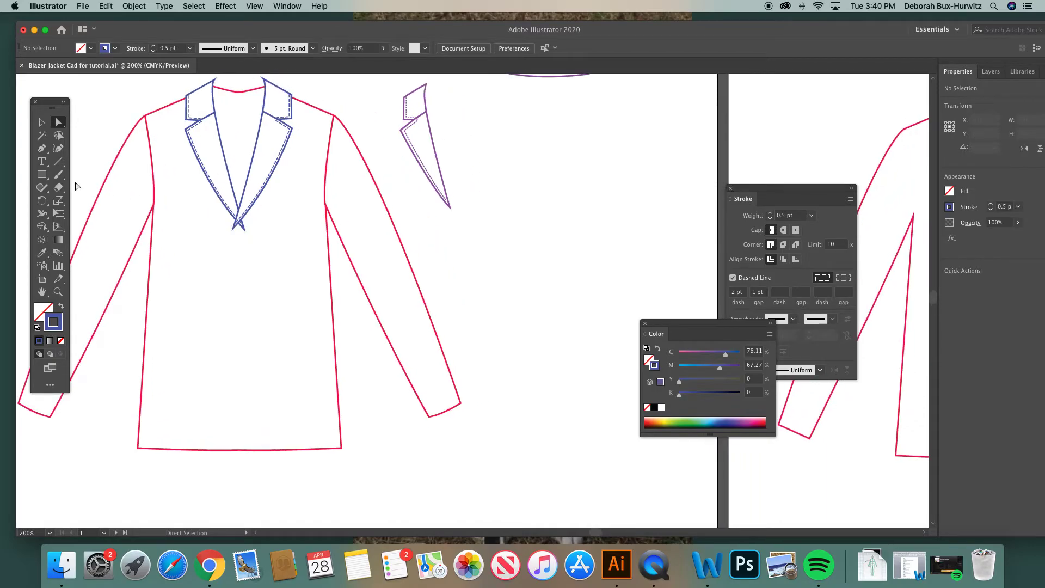
{"action": "left_click", "coordinate": [41, 148]}
{"action": "scroll", "coordinate": [240, 235], "scroll_direction": "down", "scroll_amount": 2}
{"action": "scroll", "coordinate": [240, 235], "scroll_direction": "right", "scroll_amount": 1}
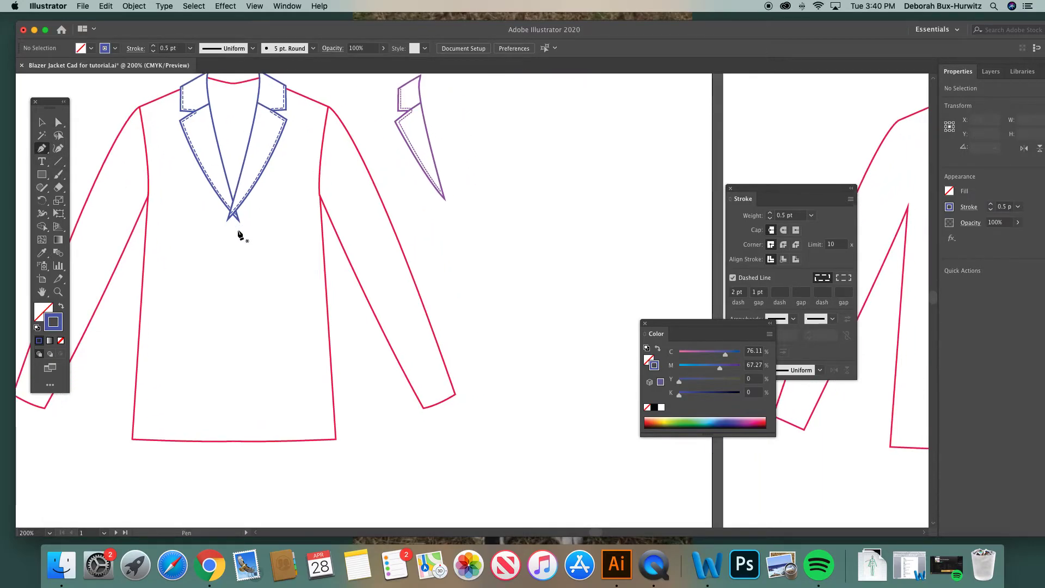
Examine the centre-front closure on the front view of the finished casual style blazer jacket.
{"action": "key", "text": "super+minus"}
{"action": "key", "text": "super+minus"}
{"action": "key", "text": "super+minus"}
{"action": "scroll", "coordinate": [328, 342], "scroll_direction": "down", "scroll_amount": 8}
{"action": "scroll", "coordinate": [328, 342], "scroll_direction": "right", "scroll_amount": 8}
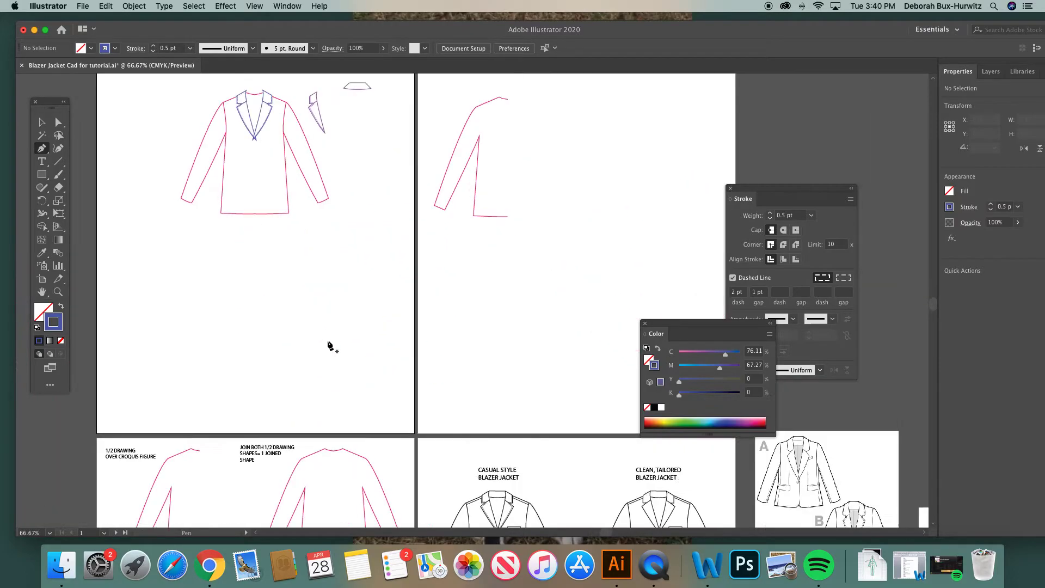
{"action": "scroll", "coordinate": [330, 345], "scroll_direction": "down", "scroll_amount": 10}
{"action": "scroll", "coordinate": [330, 345], "scroll_direction": "right", "scroll_amount": 4}
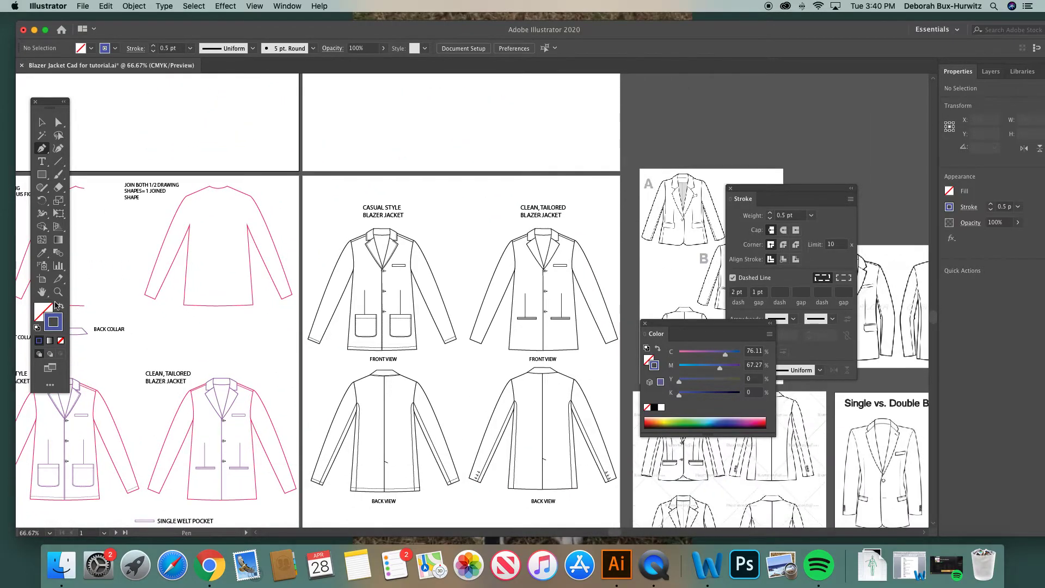
{"action": "left_click", "coordinate": [58, 291]}
{"action": "left_click_drag", "start_coordinate": [357, 248], "coordinate": [475, 375]}
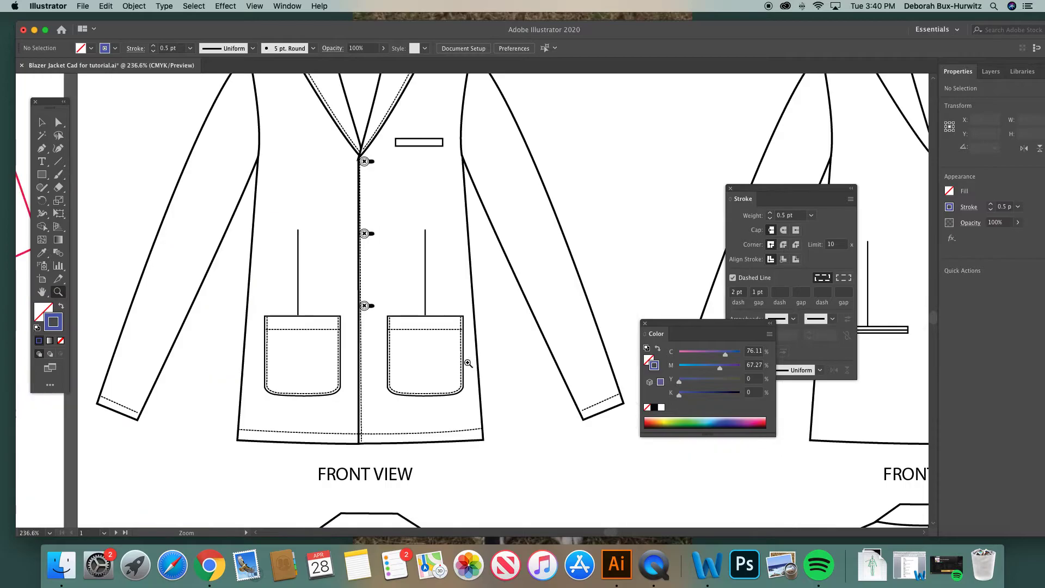
{"action": "left_click", "coordinate": [59, 122]}
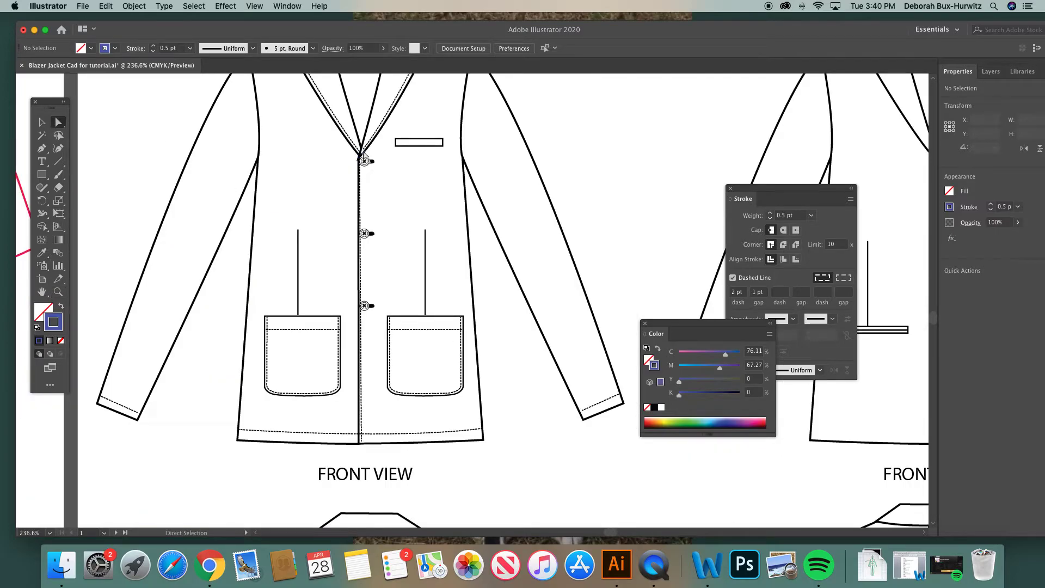
{"action": "scroll", "coordinate": [363, 155], "scroll_direction": "up", "scroll_amount": 3}
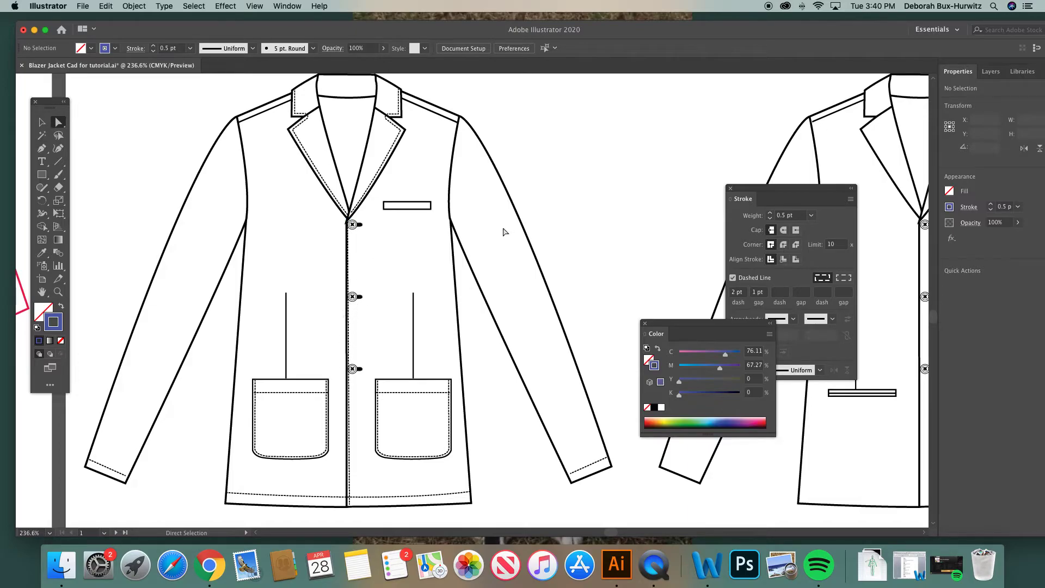
{"action": "key", "text": "super+minus"}
{"action": "key", "text": "super+minus"}
{"action": "key", "text": "super+minus"}
{"action": "key", "text": "super+minus"}
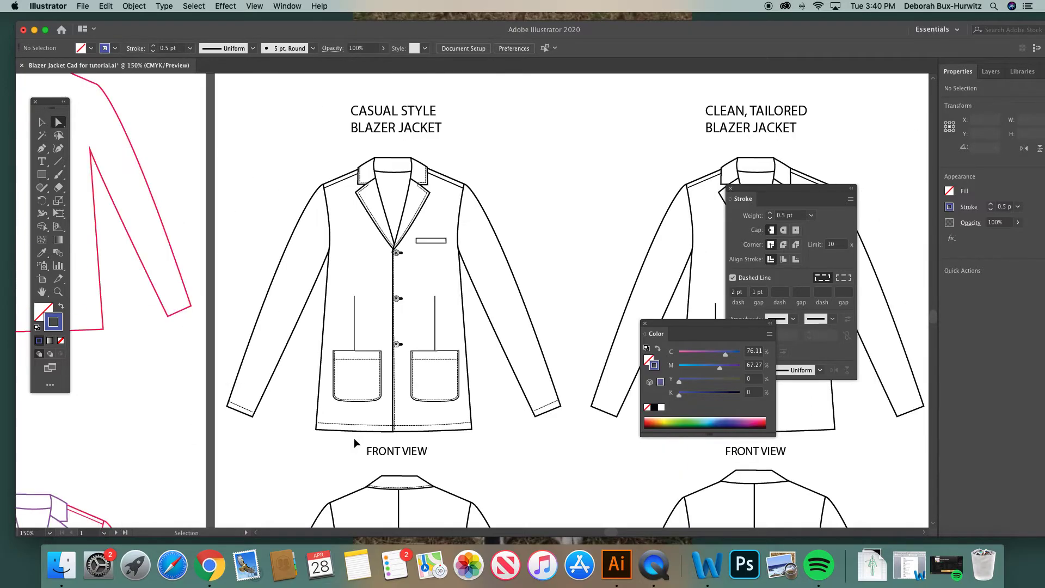
Draw a straight vertical centre-front line about 1.98 in long with the Pen tool, from the crossed lapel tips down to the hem.
{"action": "scroll", "coordinate": [146, 284], "scroll_direction": "up", "scroll_amount": 15}
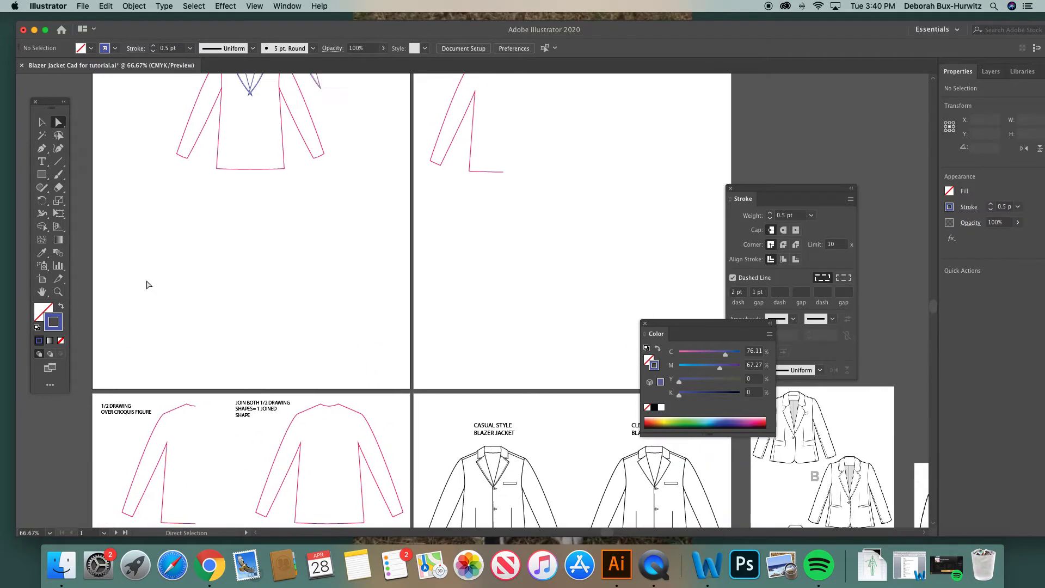
{"action": "left_click", "coordinate": [59, 292]}
{"action": "left_click_drag", "start_coordinate": [208, 168], "coordinate": [380, 361]}
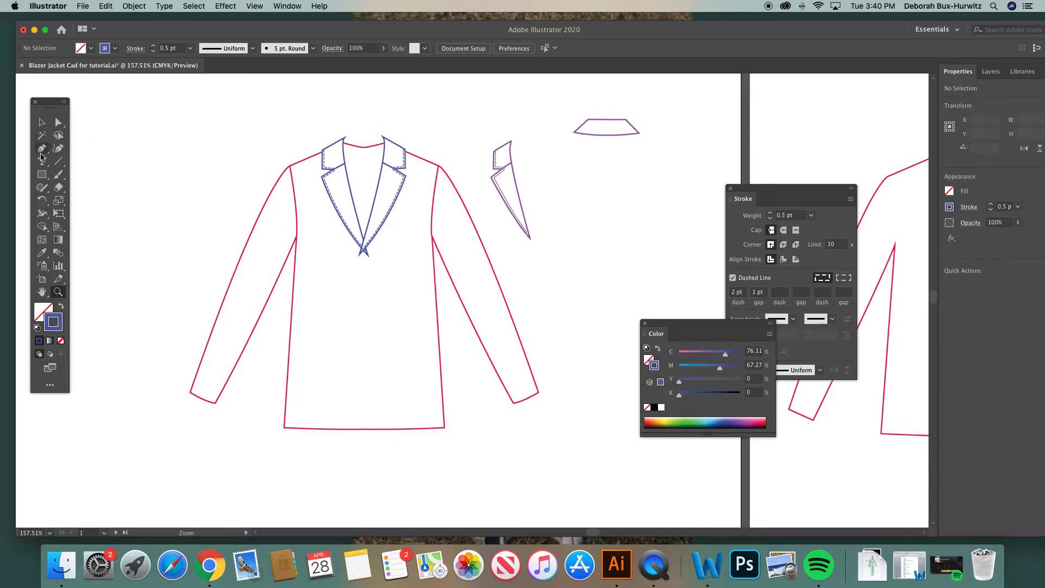
{"action": "left_click", "coordinate": [42, 159]}
{"action": "left_click", "coordinate": [41, 148]}
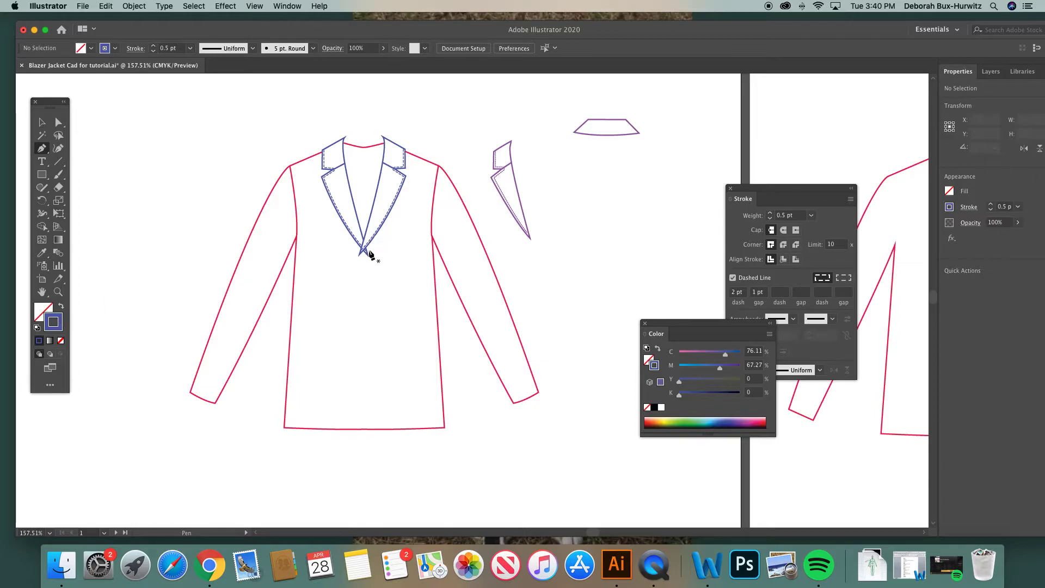
{"action": "scroll", "coordinate": [368, 254], "scroll_direction": "right", "scroll_amount": 3}
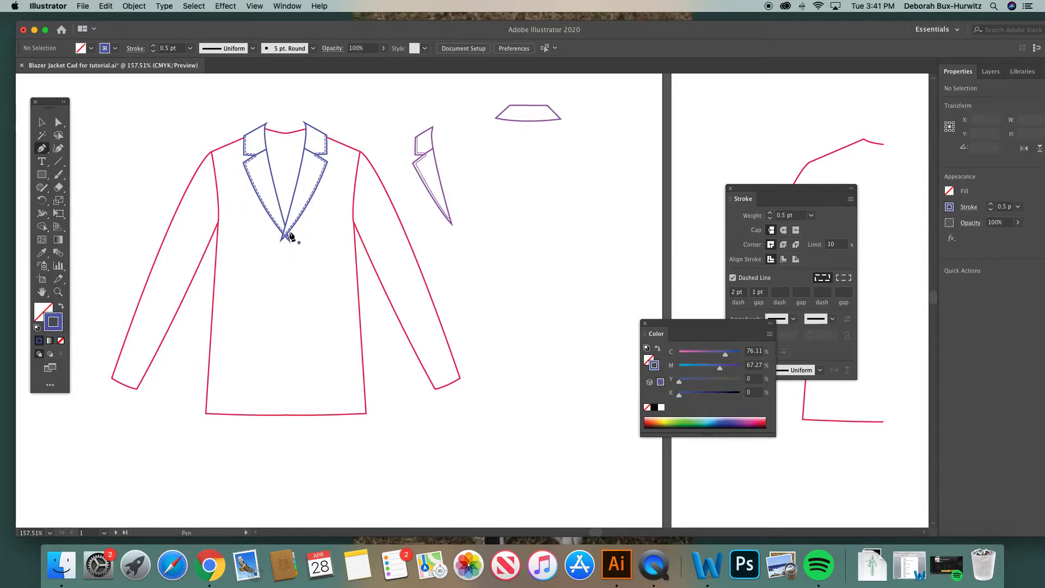
{"action": "left_click", "coordinate": [58, 292]}
{"action": "left_click", "coordinate": [296, 233]}
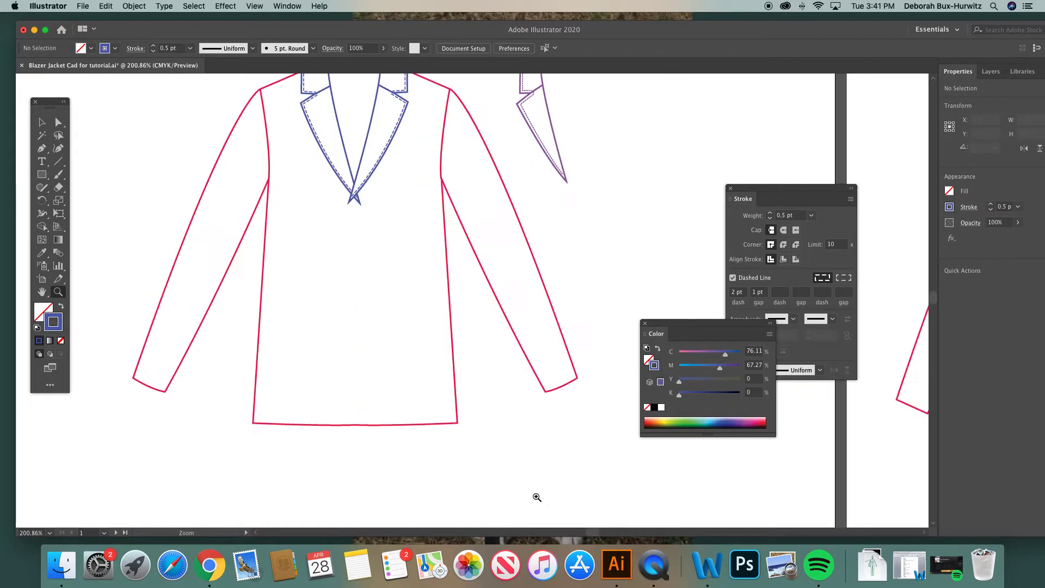
{"action": "left_click", "coordinate": [58, 122]}
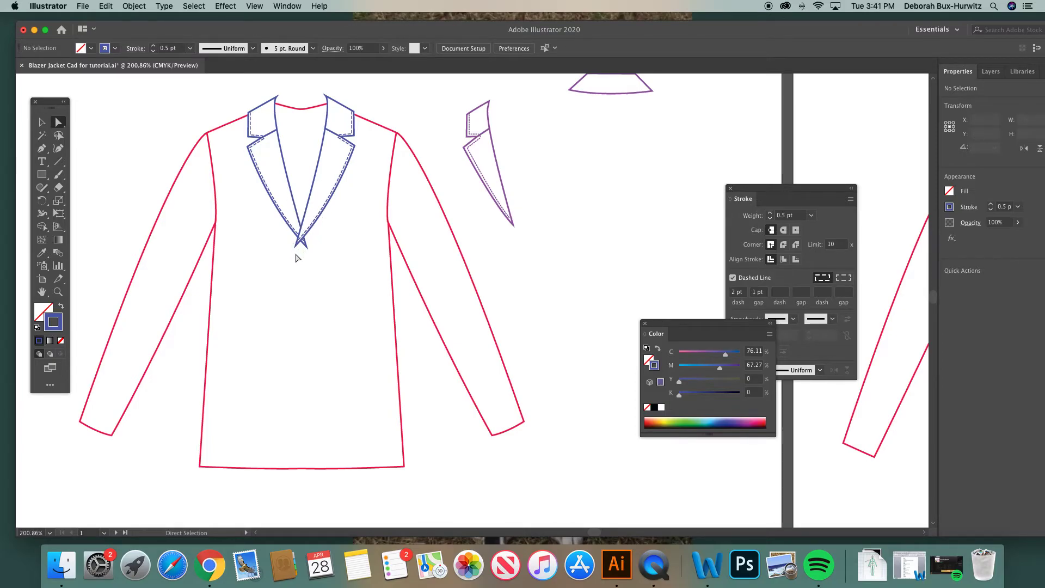
{"action": "left_click", "coordinate": [41, 148]}
{"action": "left_click", "coordinate": [295, 245]}
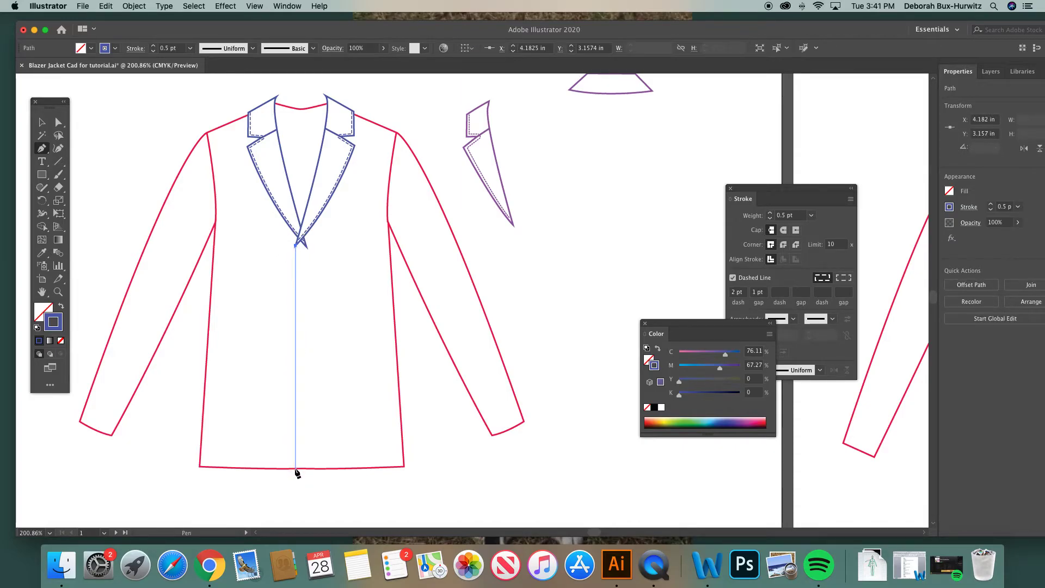
{"action": "left_click", "coordinate": [295, 470]}
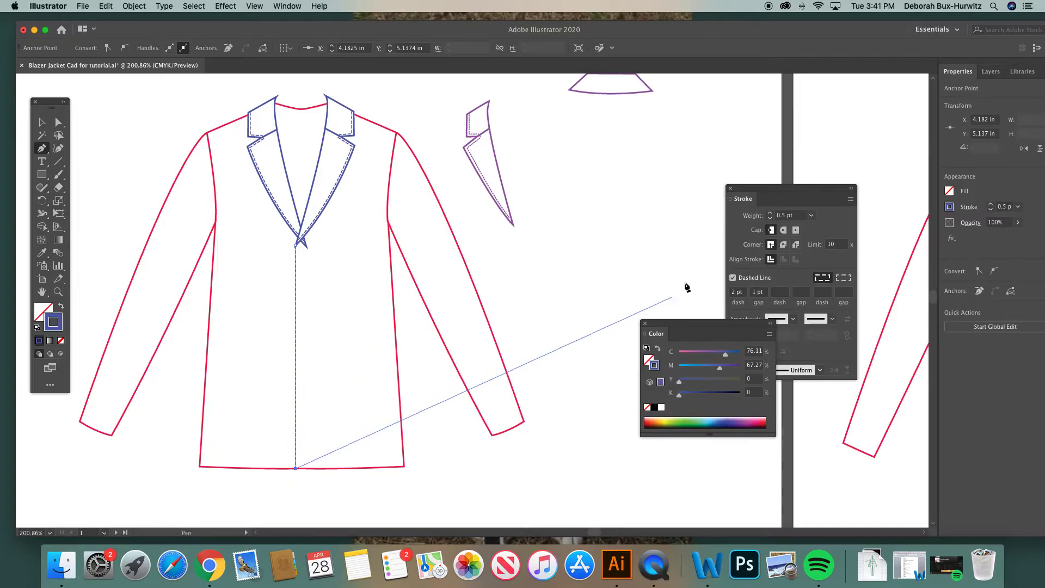
Turn off the dashed stroke on the centre-front line, set its weight to 1 pt, and deselect it.
{"action": "mouse_move", "coordinate": [749, 189]}
{"action": "left_mouse_down"}
{"action": "mouse_move", "coordinate": [703, 166]}
{"action": "mouse_move", "coordinate": [587, 150]}
{"action": "left_mouse_up"}
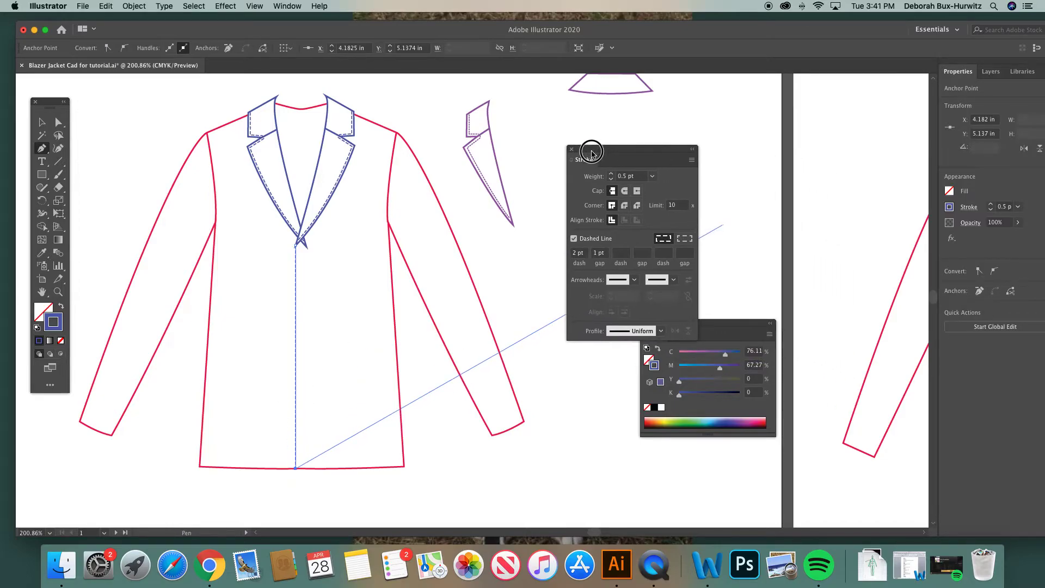
{"action": "left_click", "coordinate": [571, 239]}
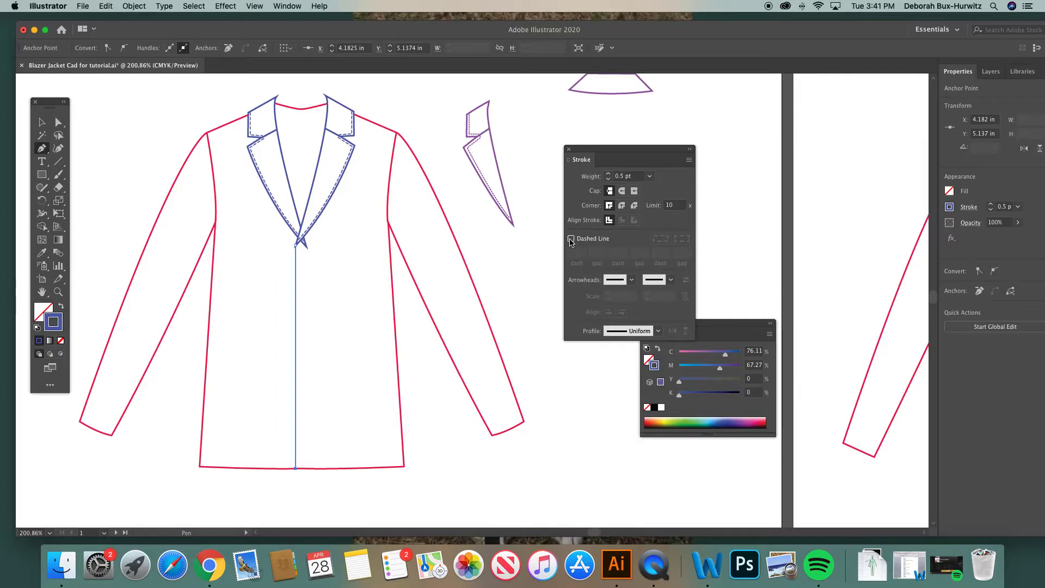
{"action": "left_click", "coordinate": [649, 176]}
{"action": "left_click", "coordinate": [662, 224]}
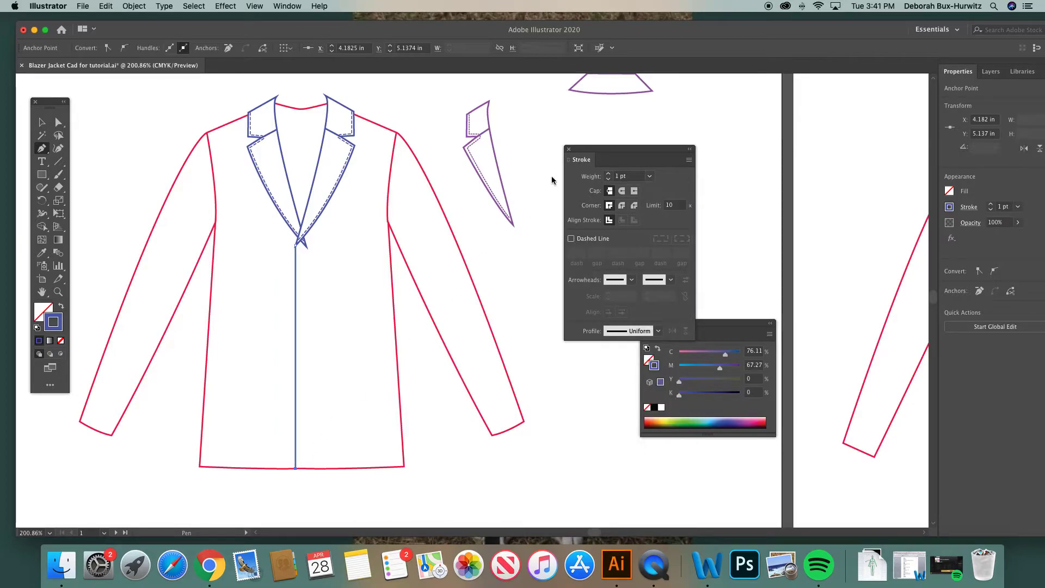
{"action": "left_click", "coordinate": [60, 123]}
{"action": "left_click", "coordinate": [173, 115]}
Nudge the top anchor point of the centre-front line with Direct Selection so it meets the tip of the overlapping lapel.
{"action": "left_click", "coordinate": [59, 292]}
{"action": "left_click_drag", "start_coordinate": [245, 182], "coordinate": [561, 396]}
{"action": "scroll", "coordinate": [360, 333], "scroll_direction": "up", "scroll_amount": 3}
{"action": "scroll", "coordinate": [360, 333], "scroll_direction": "right", "scroll_amount": 2}
{"action": "key", "text": "a"}
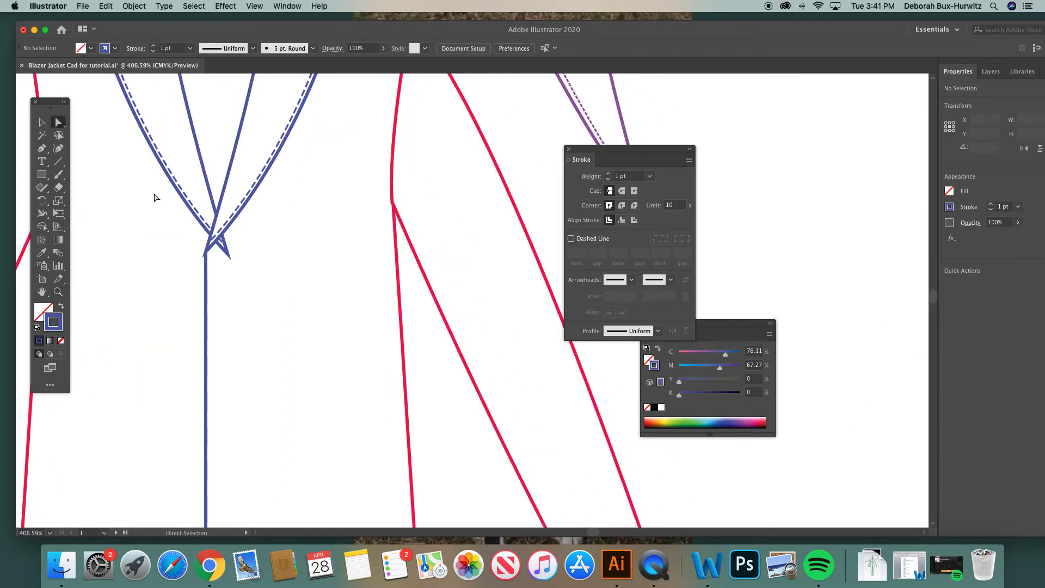
{"action": "left_click", "coordinate": [205, 256]}
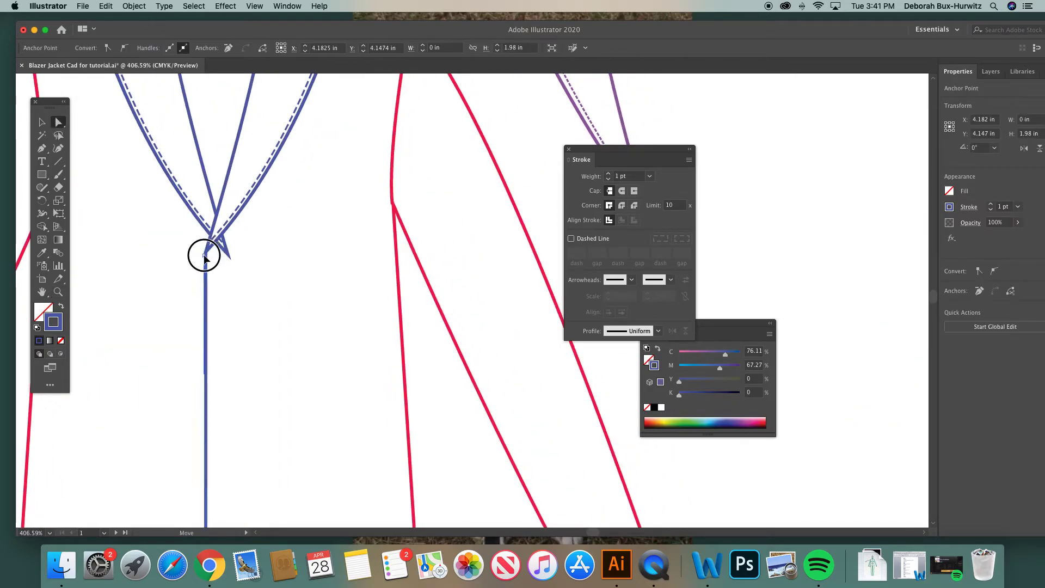
{"action": "left_click_drag", "start_coordinate": [205, 256], "coordinate": [205, 255]}
{"action": "left_click", "coordinate": [212, 248]}
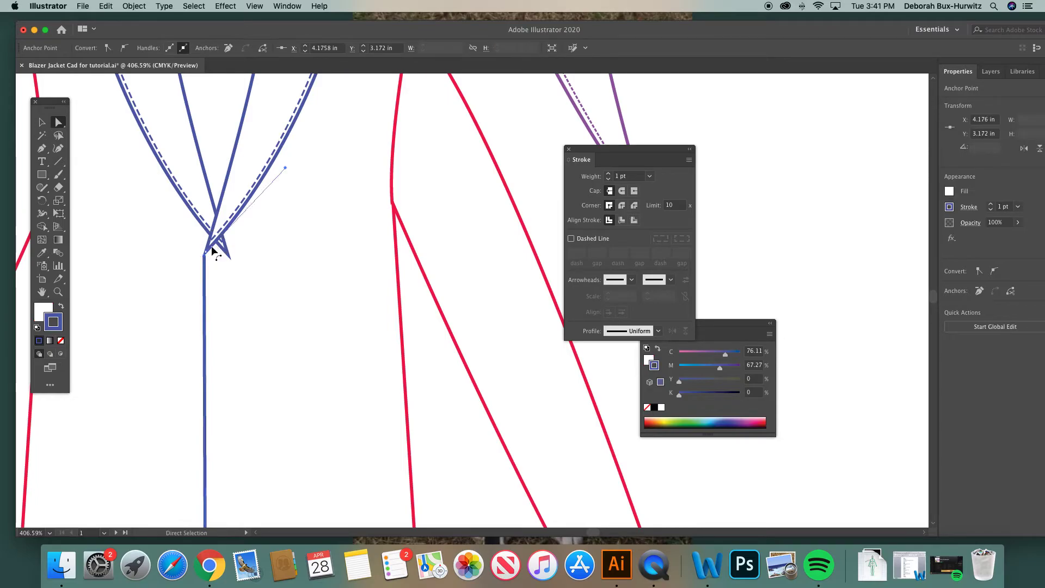
{"action": "left_click", "coordinate": [205, 256]}
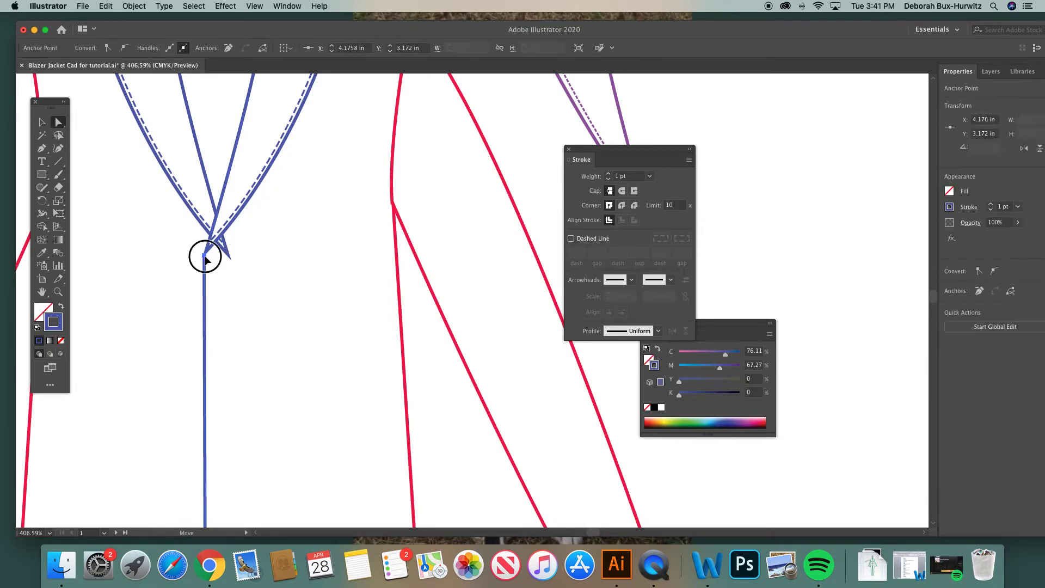
{"action": "left_click_drag", "start_coordinate": [205, 256], "coordinate": [205, 255]}
{"action": "left_click", "coordinate": [326, 214]}
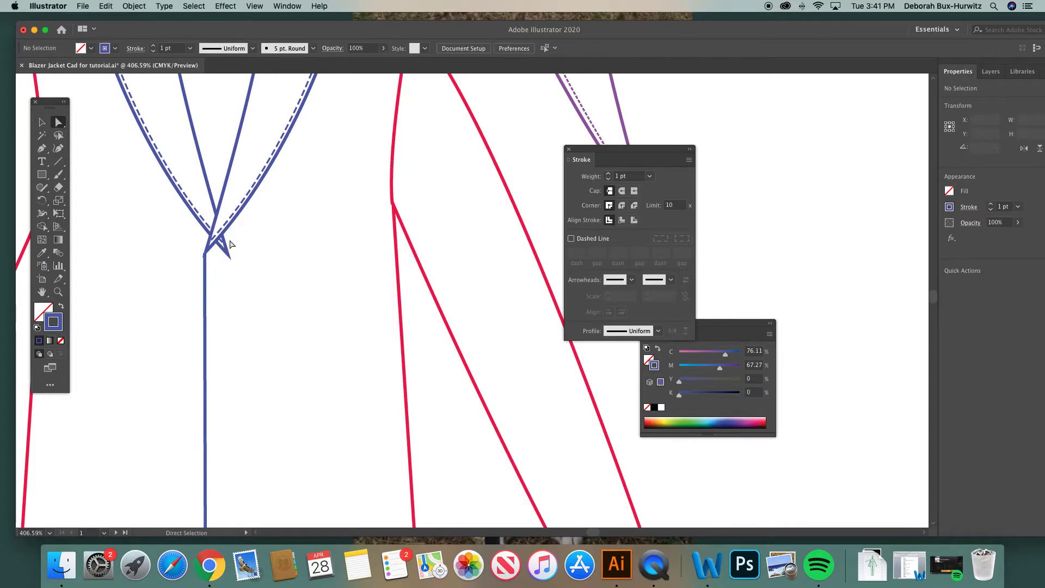
Examine the crossed lapel tips and the anchor point at the lower tip of the underlying lapel.
{"action": "scroll", "coordinate": [232, 244], "scroll_direction": "up", "scroll_amount": 3}
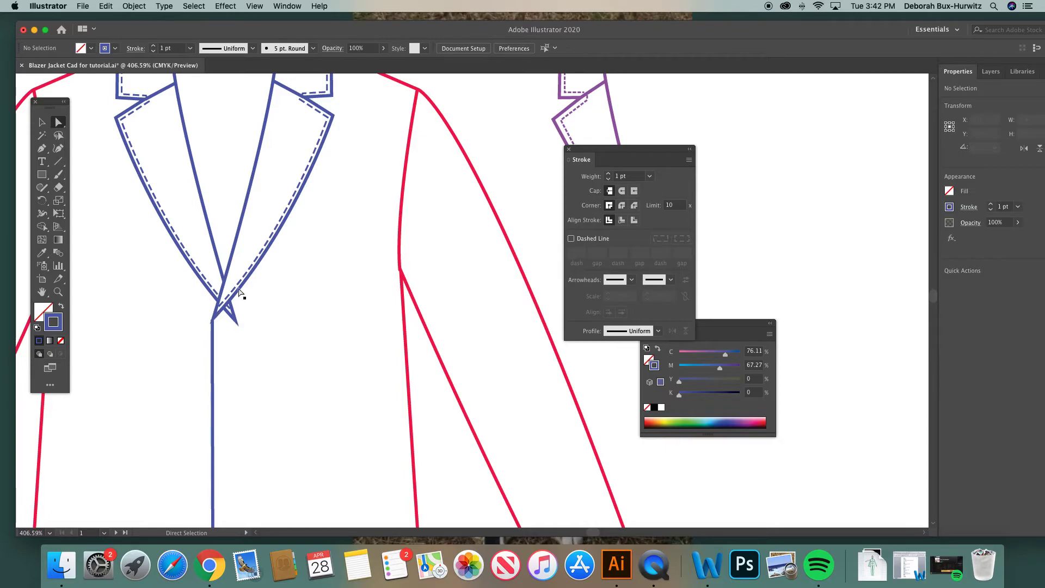
{"action": "scroll", "coordinate": [240, 293], "scroll_direction": "up", "scroll_amount": 2}
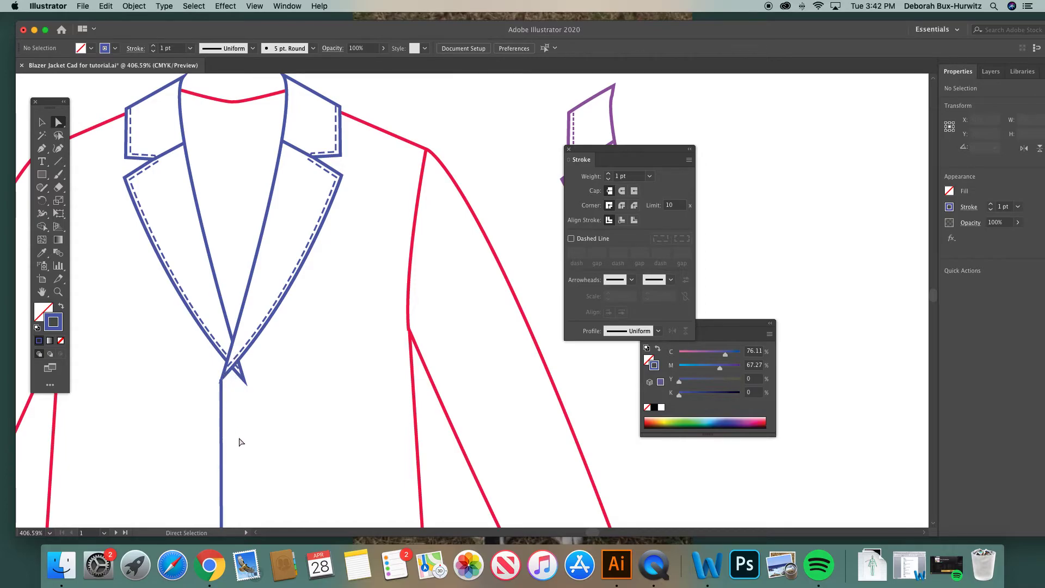
{"action": "left_click", "coordinate": [244, 383]}
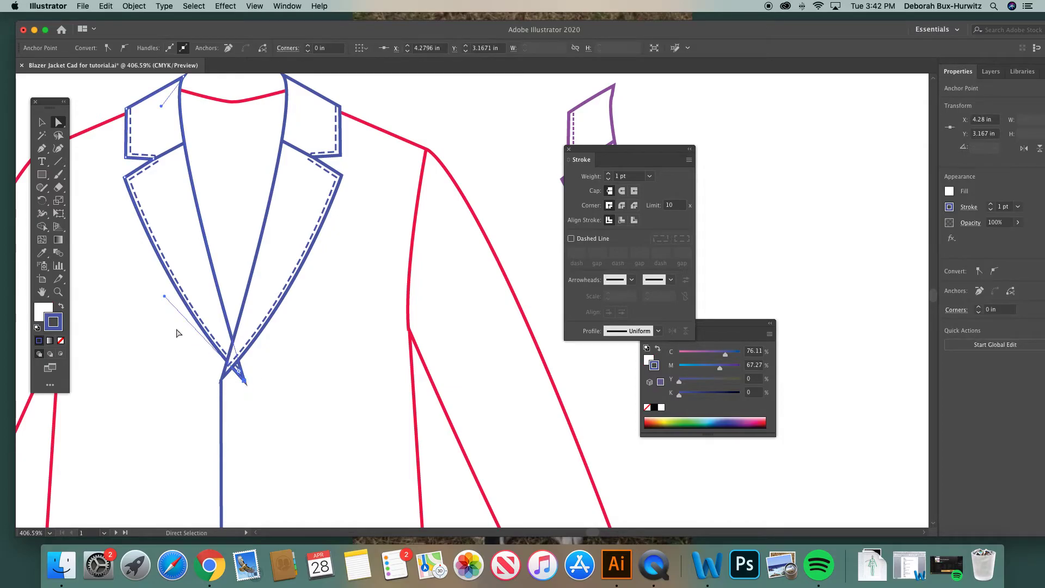
{"action": "left_click", "coordinate": [58, 294]}
{"action": "left_click_drag", "start_coordinate": [145, 240], "coordinate": [379, 424]}
{"action": "scroll", "coordinate": [263, 343], "scroll_direction": "right", "scroll_amount": 5}
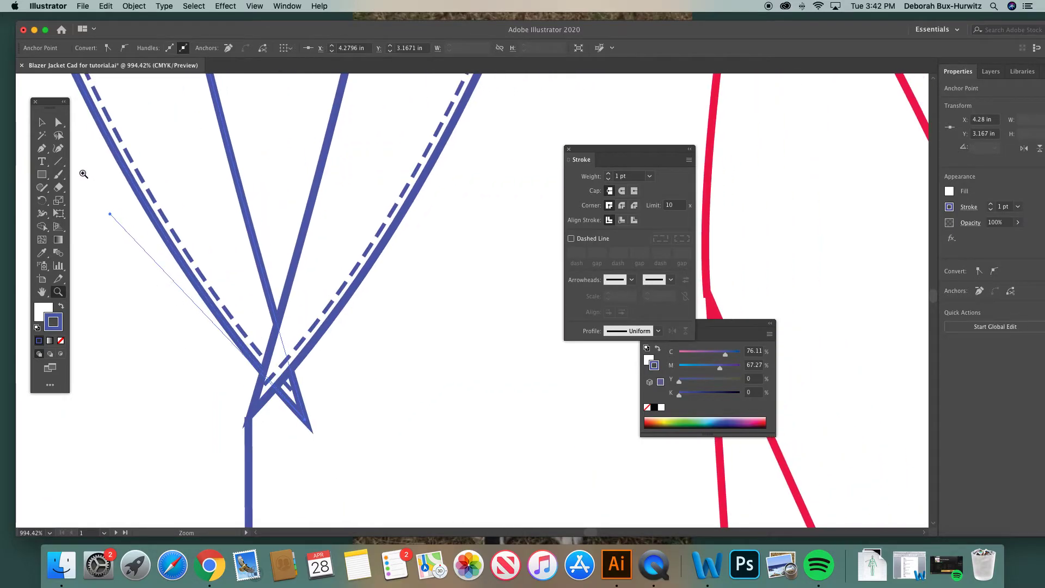
{"action": "left_click", "coordinate": [42, 150]}
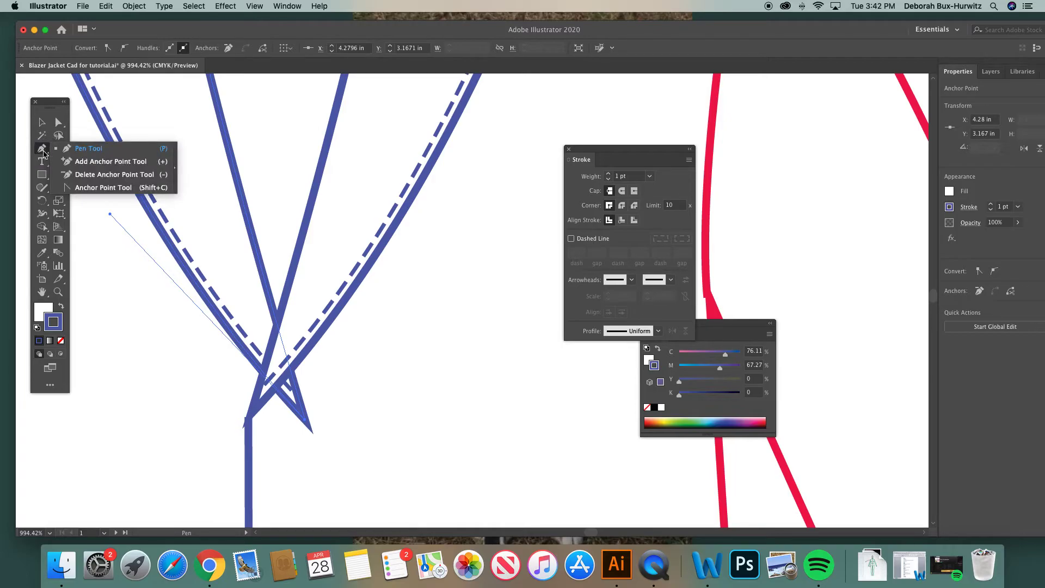
{"action": "key", "text": "super+minus"}
{"action": "key", "text": "super+minus"}
{"action": "key", "text": "super+minus"}
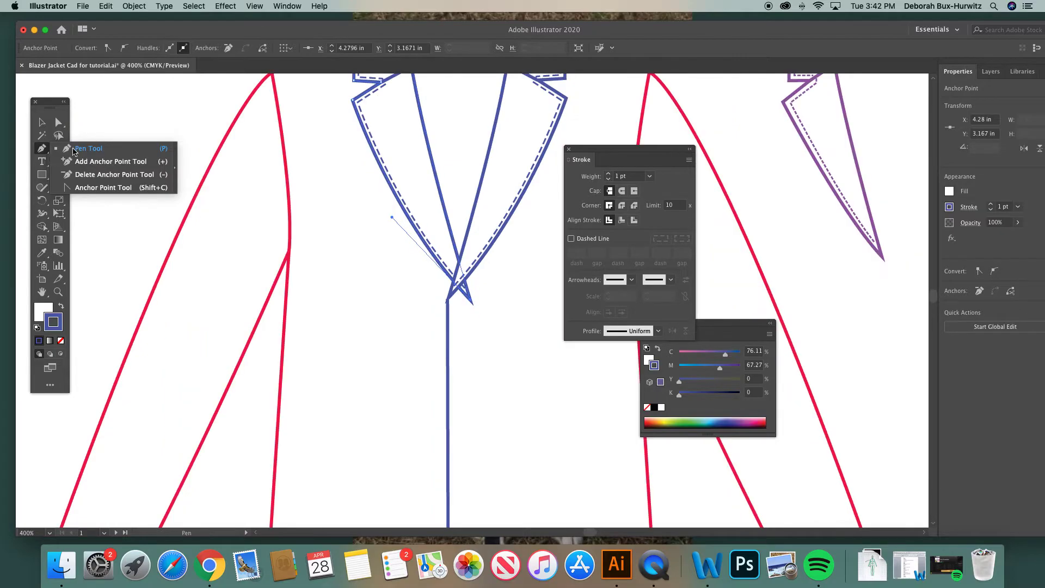
{"action": "scroll", "coordinate": [225, 163], "scroll_direction": "right", "scroll_amount": 5}
{"action": "scroll", "coordinate": [225, 164], "scroll_direction": "up", "scroll_amount": 2}
{"action": "left_click", "coordinate": [59, 123]}
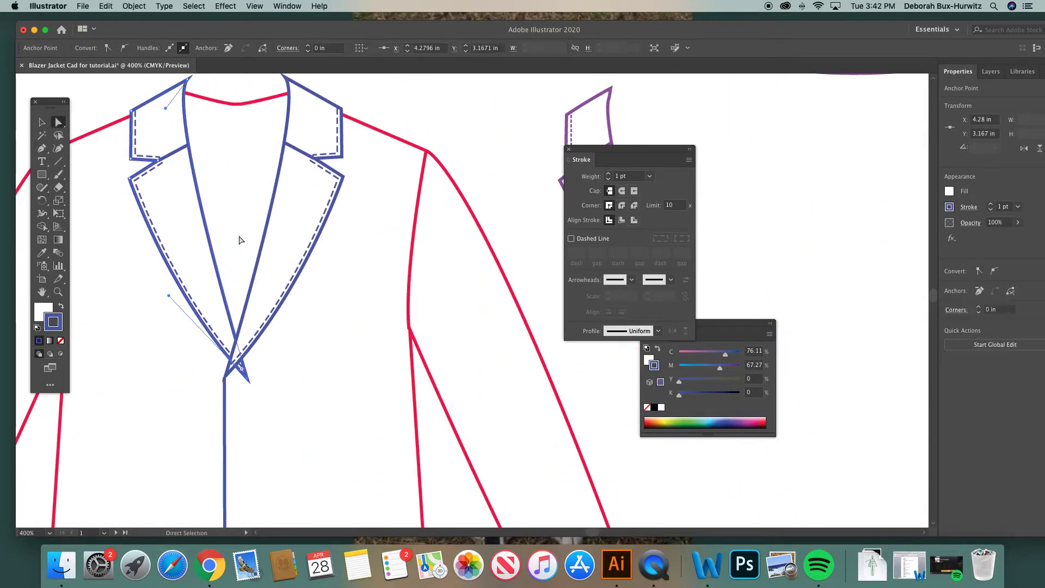
{"action": "left_click", "coordinate": [450, 154]}
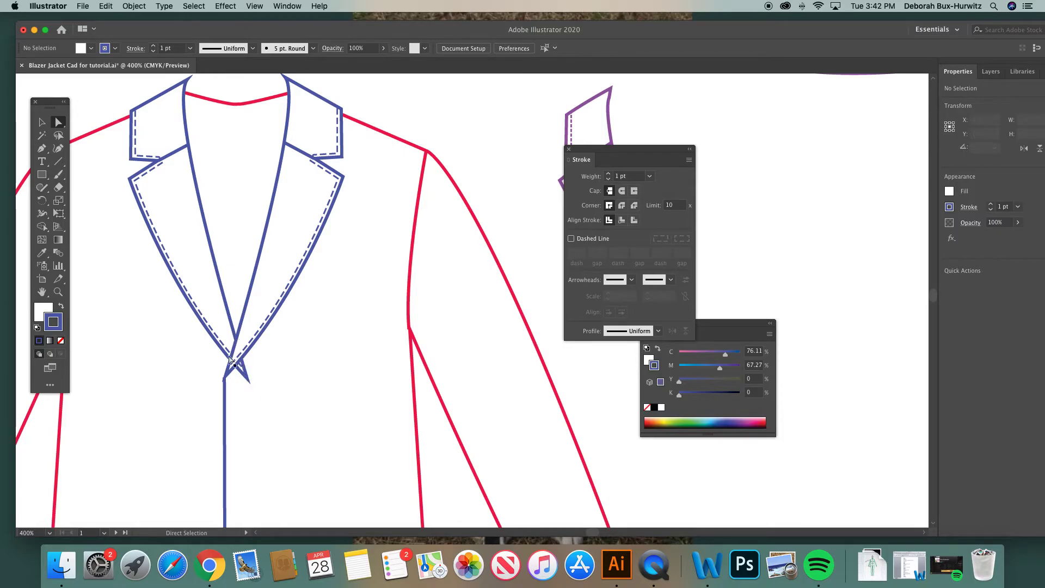
Add an anchor point on the underlying lapel's inner edge, just above where it crosses the overlapping lapel.
{"action": "left_click", "coordinate": [211, 244]}
{"action": "scroll", "coordinate": [254, 196], "scroll_direction": "up", "scroll_amount": 2}
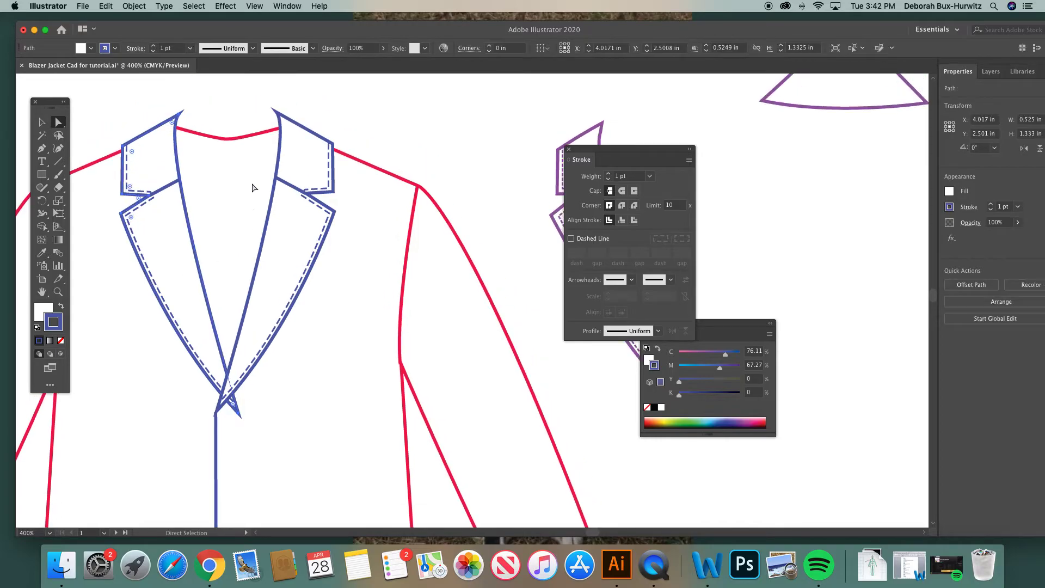
{"action": "left_click", "coordinate": [180, 115]}
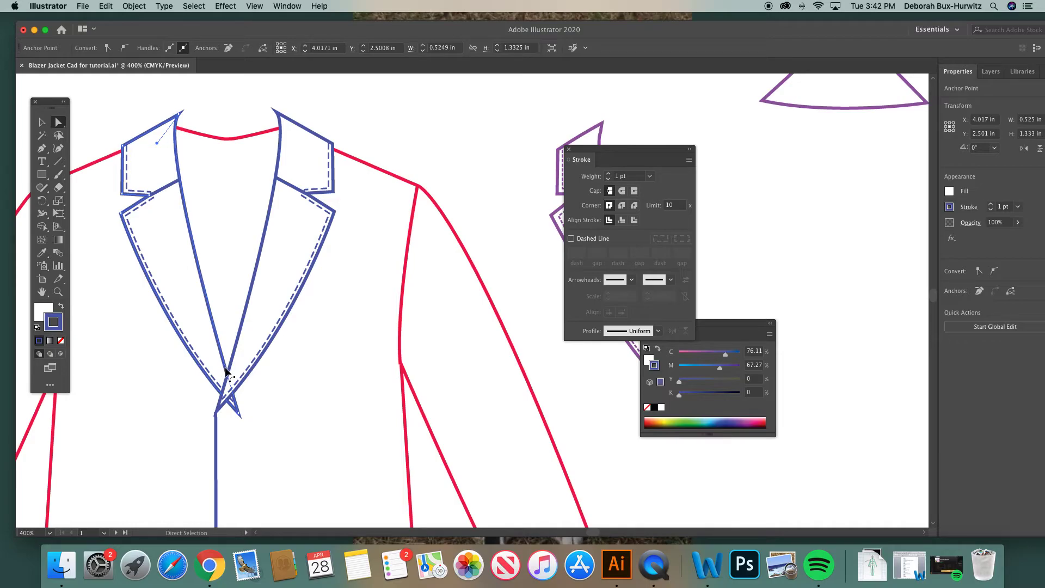
{"action": "left_click", "coordinate": [43, 149]}
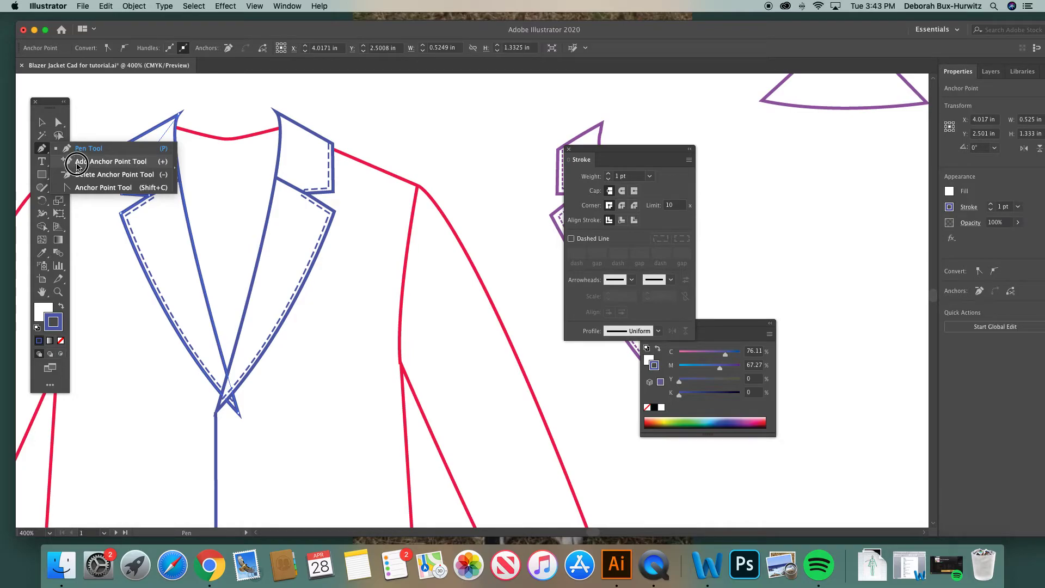
{"action": "left_click", "coordinate": [44, 154]}
{"action": "left_click", "coordinate": [44, 154]}
{"action": "left_click", "coordinate": [45, 155]}
{"action": "left_click", "coordinate": [90, 163]}
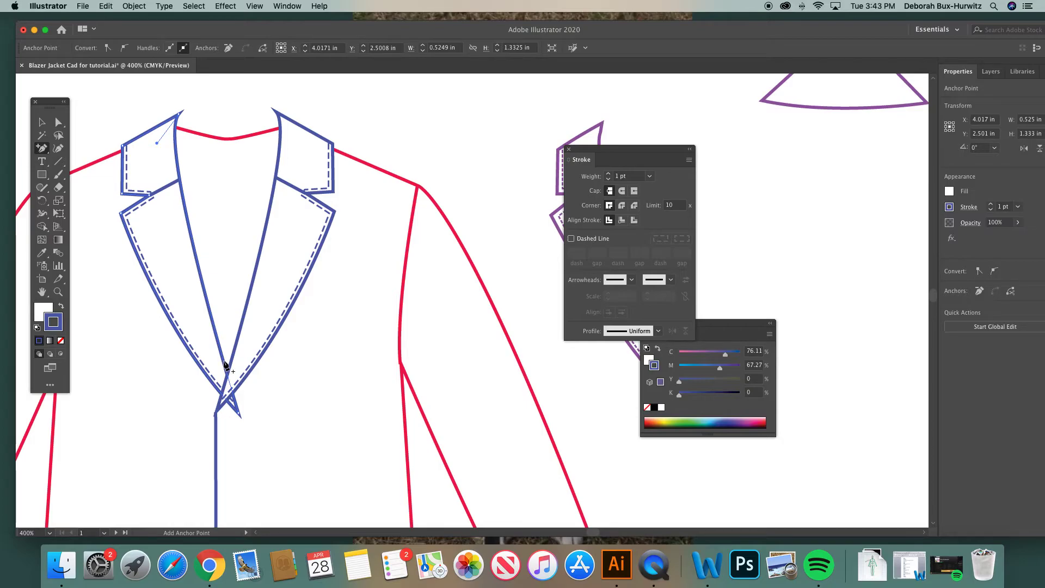
{"action": "left_click", "coordinate": [226, 366]}
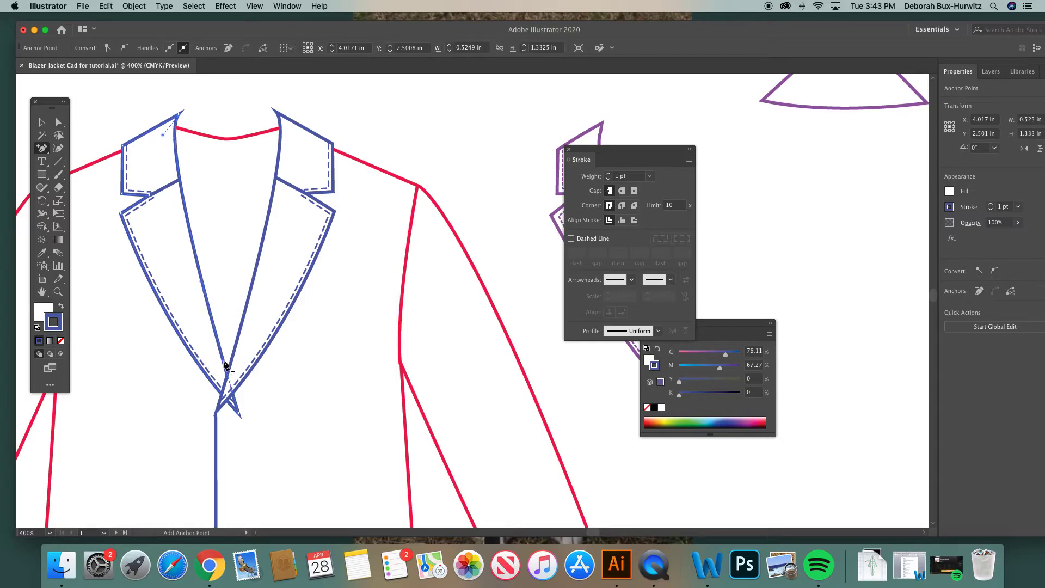
Inspect the added anchor point and the underlying lapel's path up close at the lapel crossing.
{"action": "left_click", "coordinate": [58, 292]}
{"action": "left_click_drag", "start_coordinate": [175, 332], "coordinate": [338, 427]}
{"action": "scroll", "coordinate": [247, 303], "scroll_direction": "right", "scroll_amount": 3}
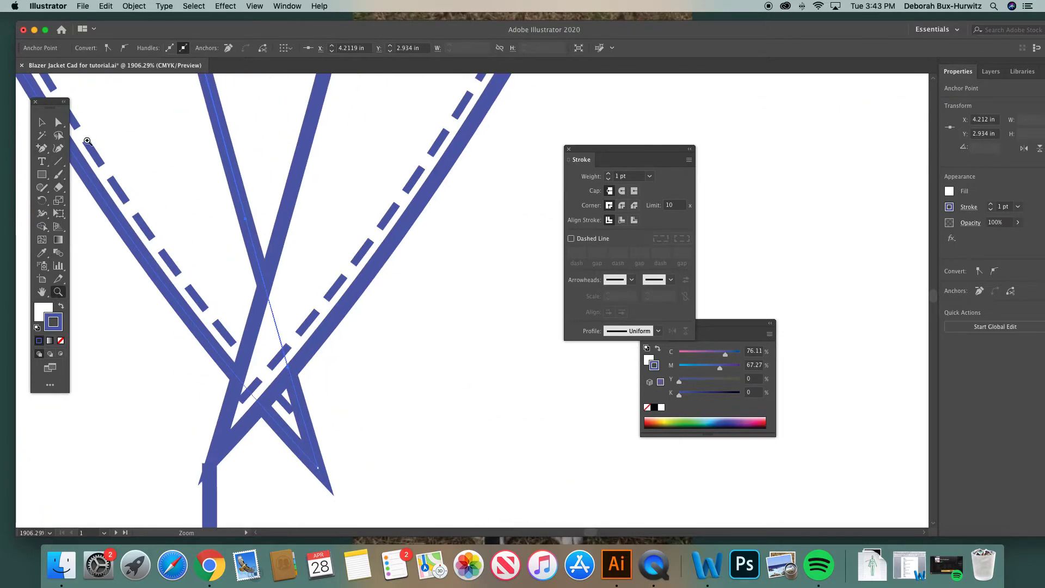
{"action": "left_click", "coordinate": [58, 122]}
{"action": "left_click", "coordinate": [244, 161]}
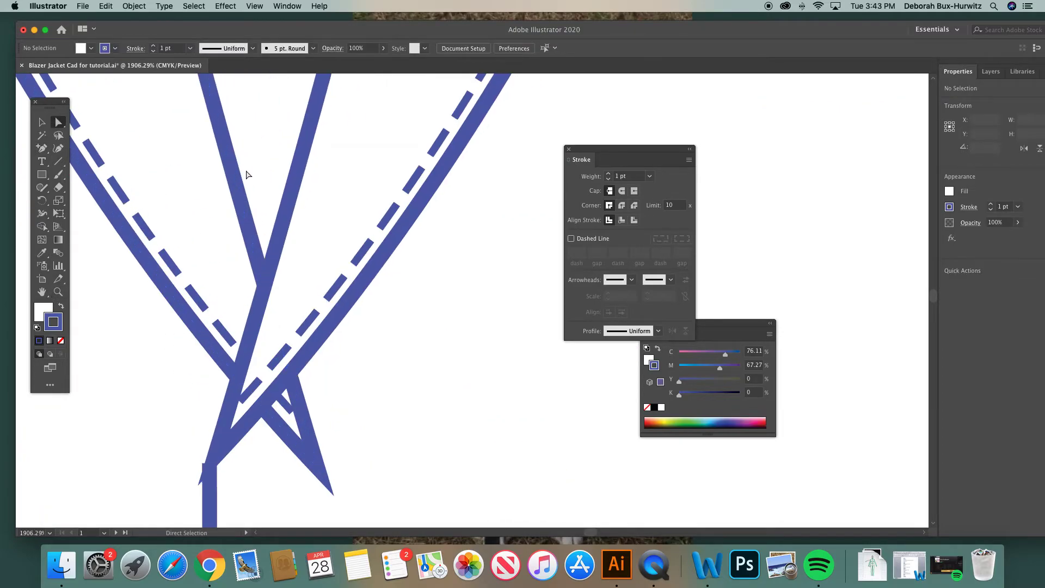
{"action": "left_click", "coordinate": [249, 238]}
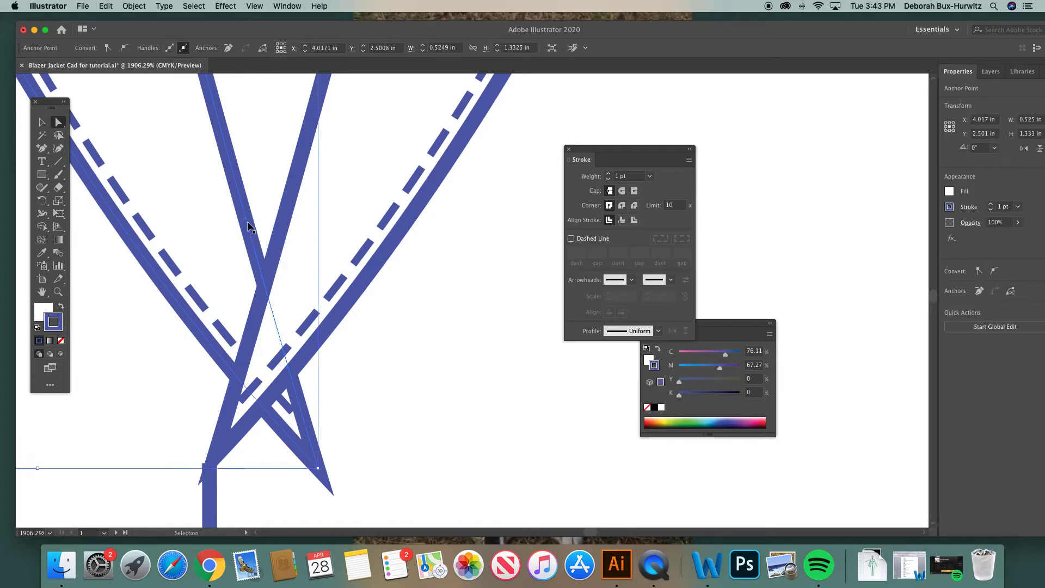
{"action": "key", "text": "super+minus"}
{"action": "key", "text": "super+minus"}
{"action": "key", "text": "super+minus"}
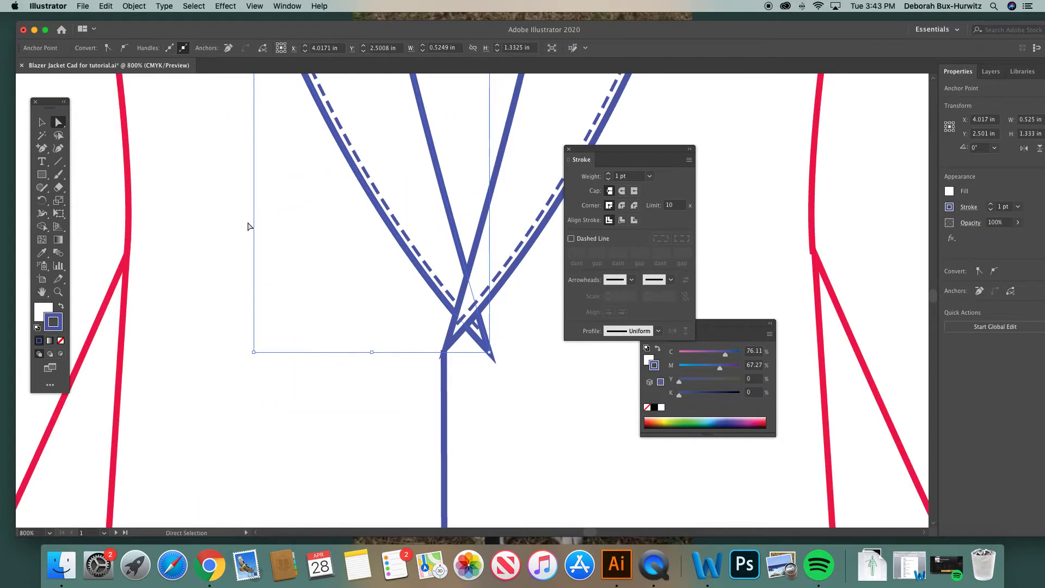
{"action": "key", "text": "super+minus"}
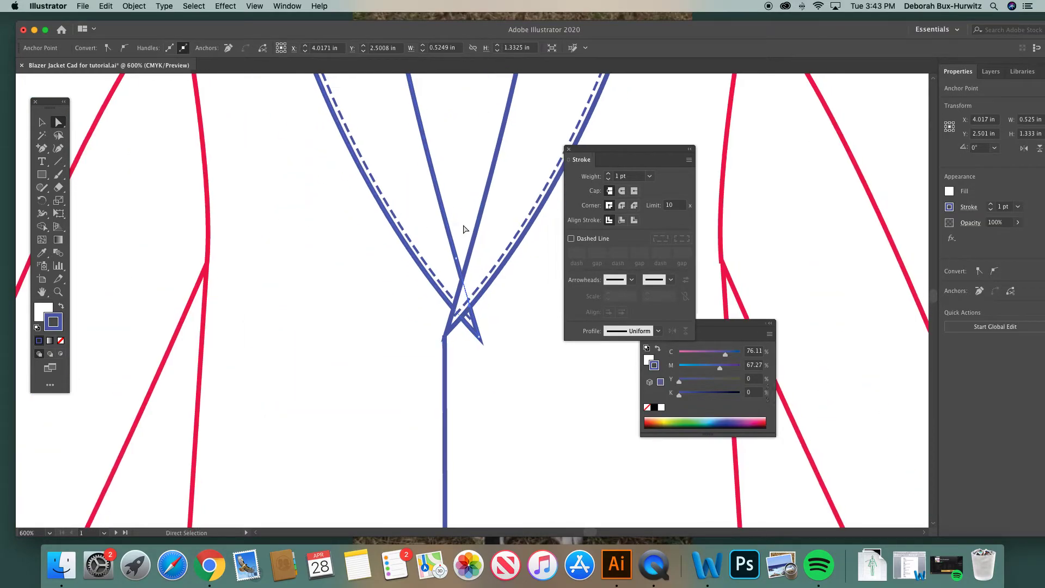
{"action": "scroll", "coordinate": [463, 227], "scroll_direction": "right", "scroll_amount": 5}
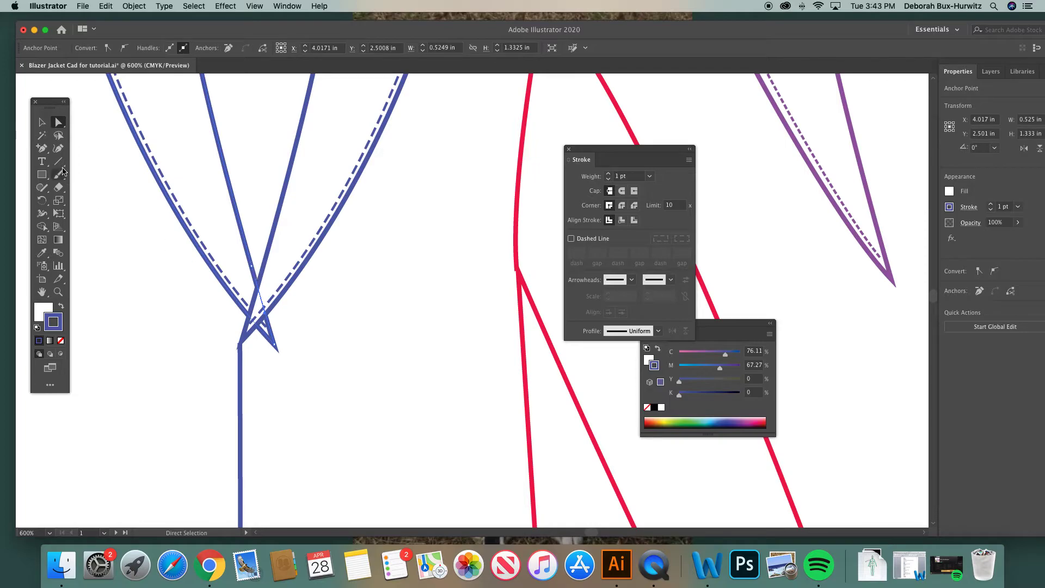
{"action": "left_click", "coordinate": [44, 151]}
{"action": "left_click_drag", "start_coordinate": [46, 153], "coordinate": [99, 177]}
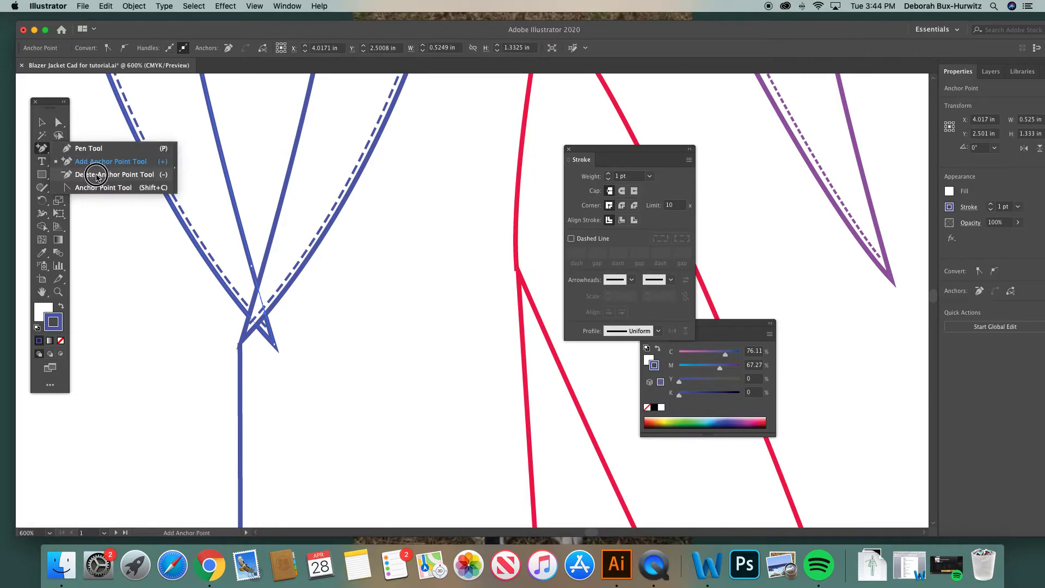
{"action": "left_click", "coordinate": [96, 176]}
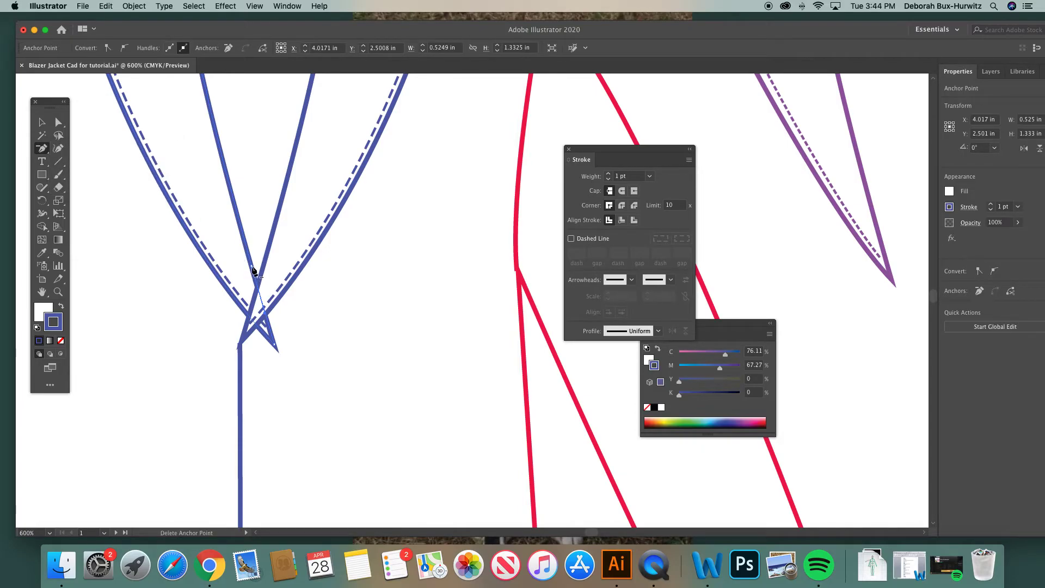
{"action": "left_click_drag", "start_coordinate": [42, 148], "coordinate": [71, 161]}
{"action": "scroll", "coordinate": [207, 242], "scroll_direction": "right", "scroll_amount": 5}
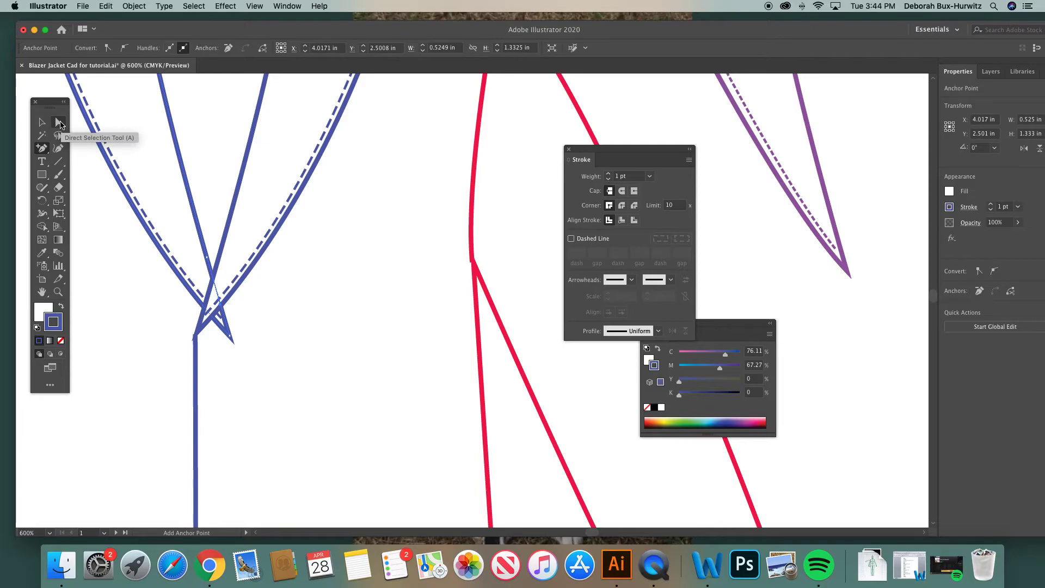
Move the underlying lapel's lower tip anchor up and inward with Direct Selection, so the tip tucks behind the overlapping lapel.
{"action": "left_click", "coordinate": [60, 122]}
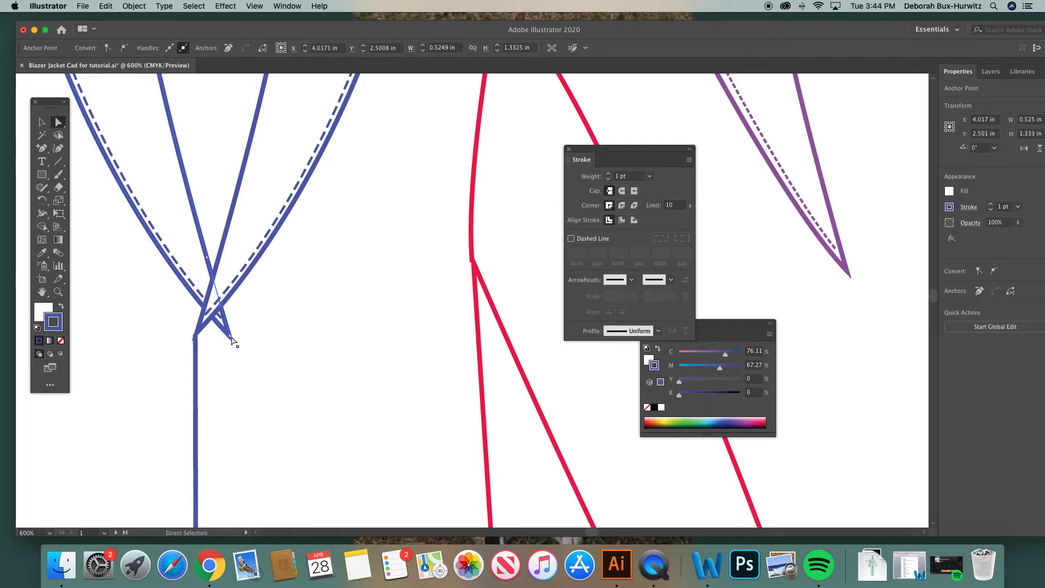
{"action": "scroll", "coordinate": [231, 338], "scroll_direction": "up", "scroll_amount": 3}
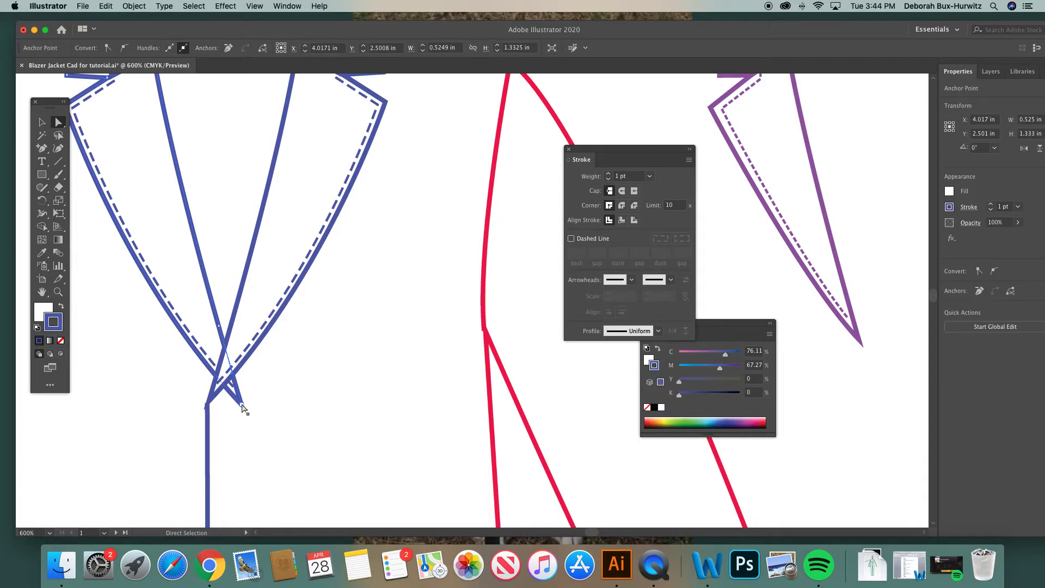
{"action": "left_click_drag", "start_coordinate": [243, 408], "coordinate": [227, 385]}
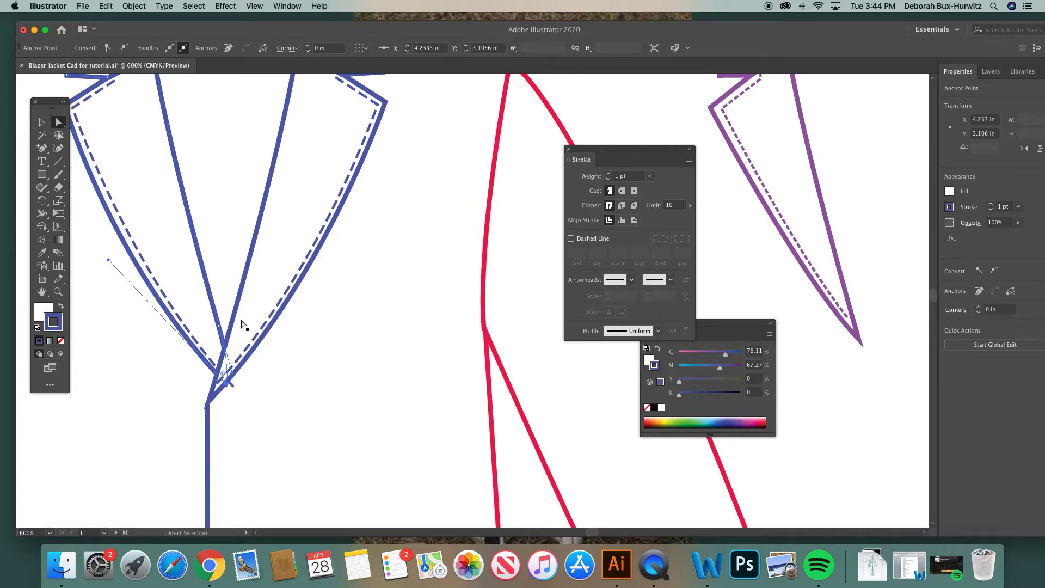
{"action": "left_click", "coordinate": [276, 369]}
{"action": "left_click", "coordinate": [209, 364]}
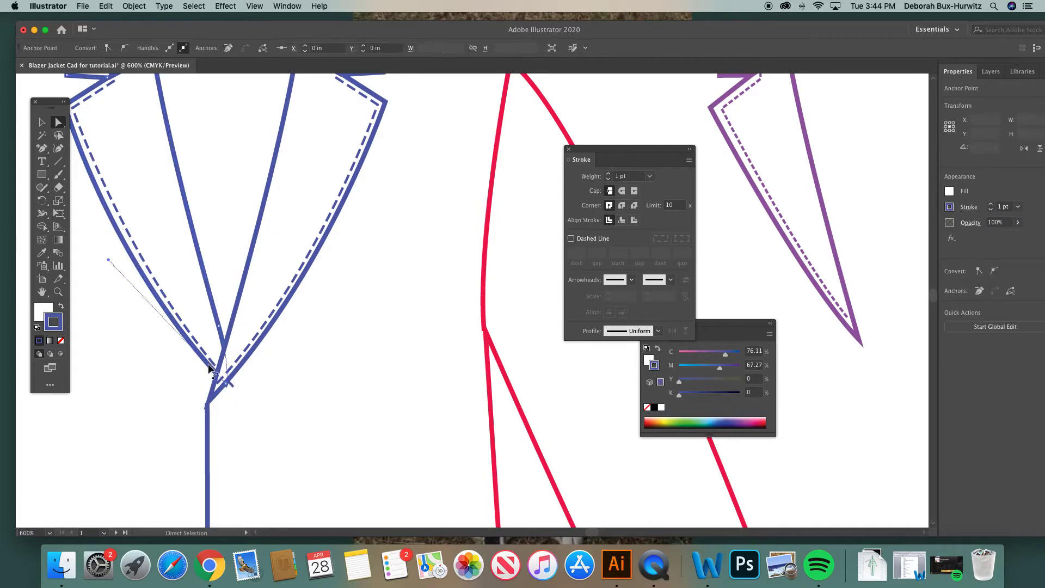
{"action": "left_click_drag", "start_coordinate": [228, 388], "coordinate": [226, 380]}
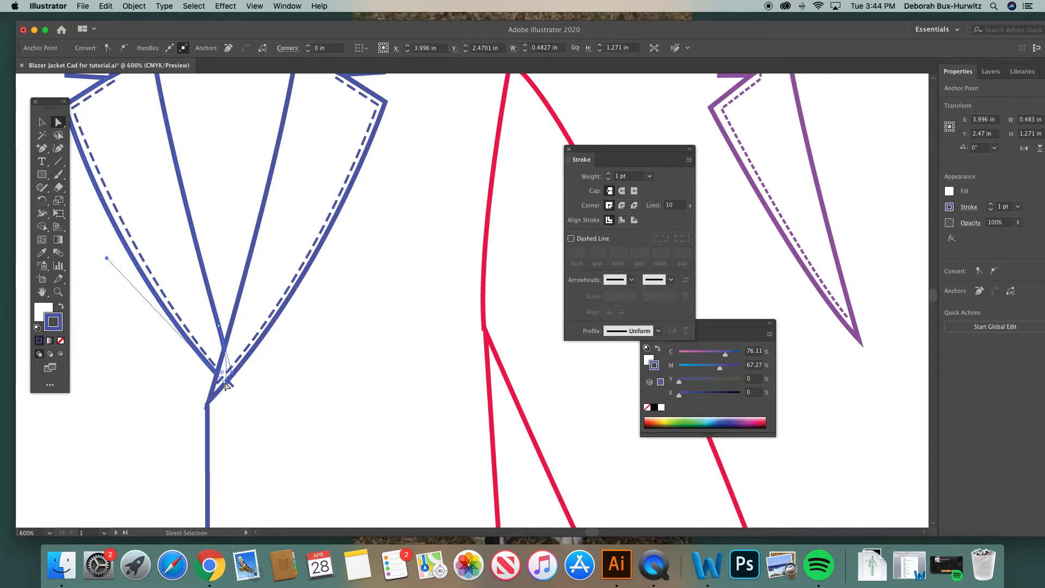
{"action": "left_click", "coordinate": [276, 367]}
Fine-tune the tucked tip anchor of the underlying lapel, shifting it slightly down to about X 4.225 in, Y 3.104 in.
{"action": "scroll", "coordinate": [256, 381], "scroll_direction": "up", "scroll_amount": 2}
{"action": "scroll", "coordinate": [256, 381], "scroll_direction": "left", "scroll_amount": 1}
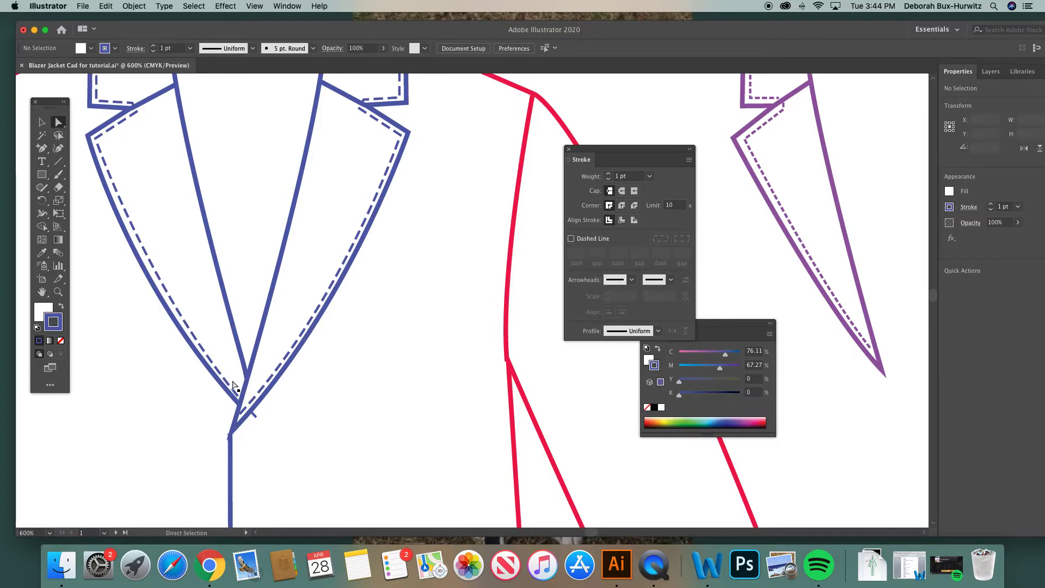
{"action": "scroll", "coordinate": [234, 381], "scroll_direction": "up", "scroll_amount": 3}
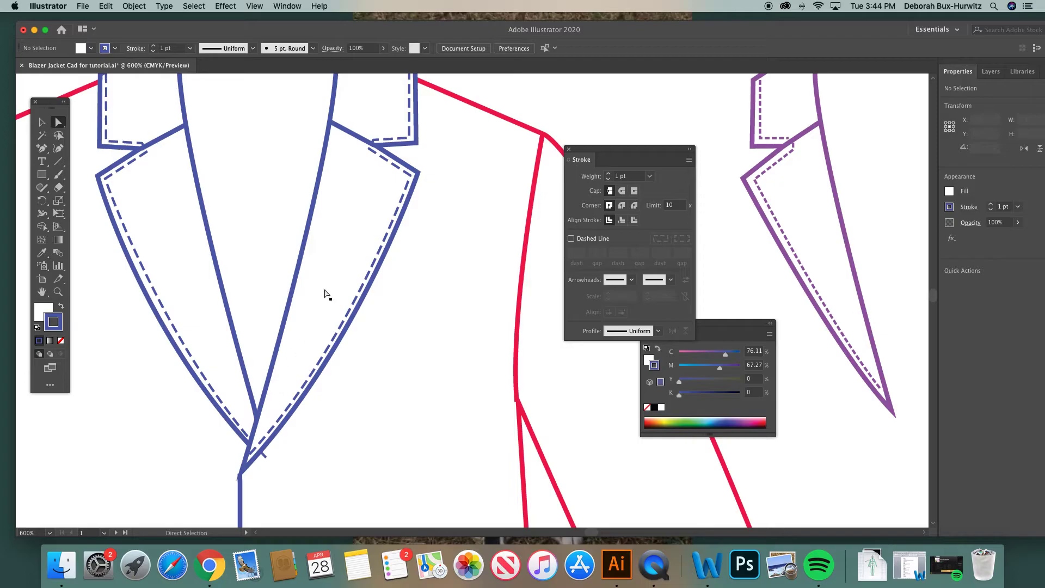
{"action": "left_click", "coordinate": [248, 445]}
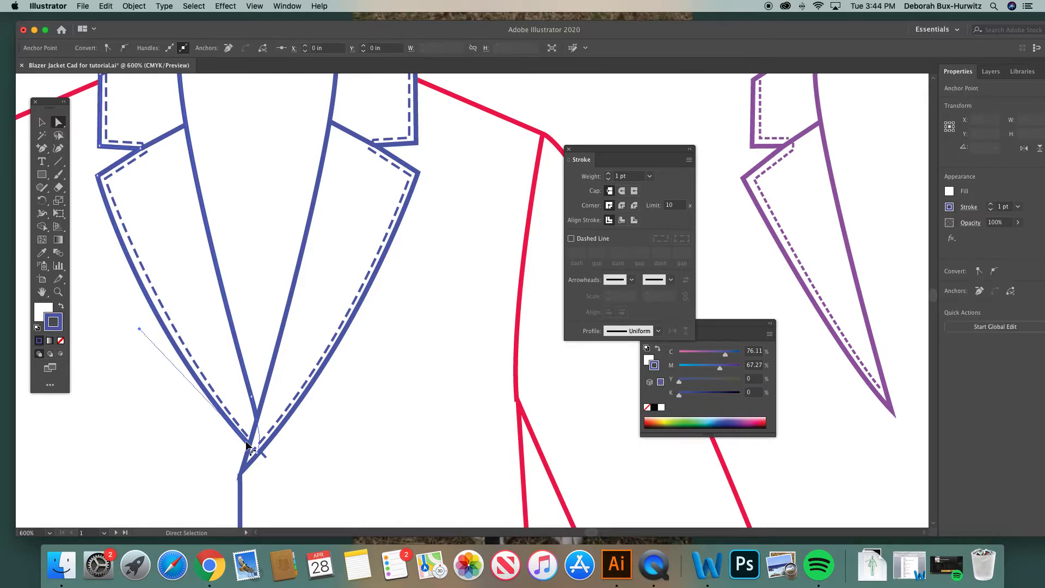
{"action": "left_click_drag", "start_coordinate": [254, 451], "coordinate": [258, 458]}
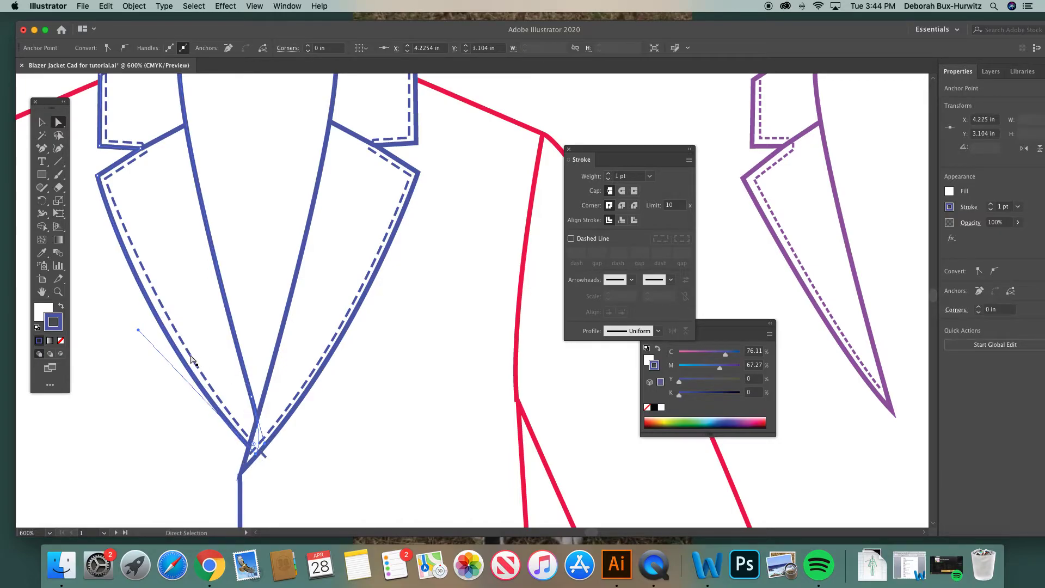
Pull the lower end anchor of the underlying lapel's dashed topstitching back to the overlapping lapel's edge and deselect the line.
{"action": "left_click", "coordinate": [161, 342]}
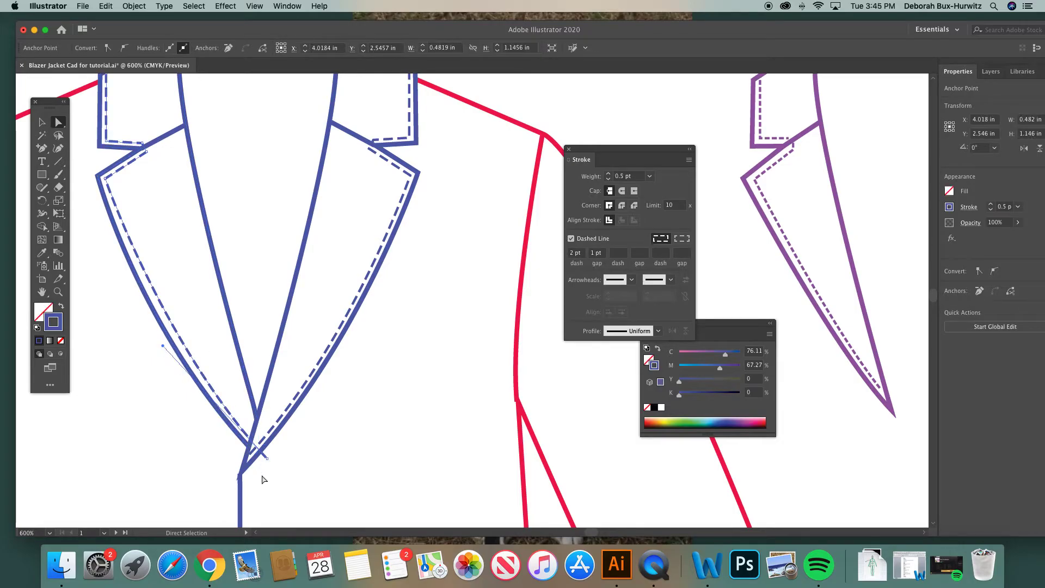
{"action": "left_click_drag", "start_coordinate": [266, 460], "coordinate": [251, 445]}
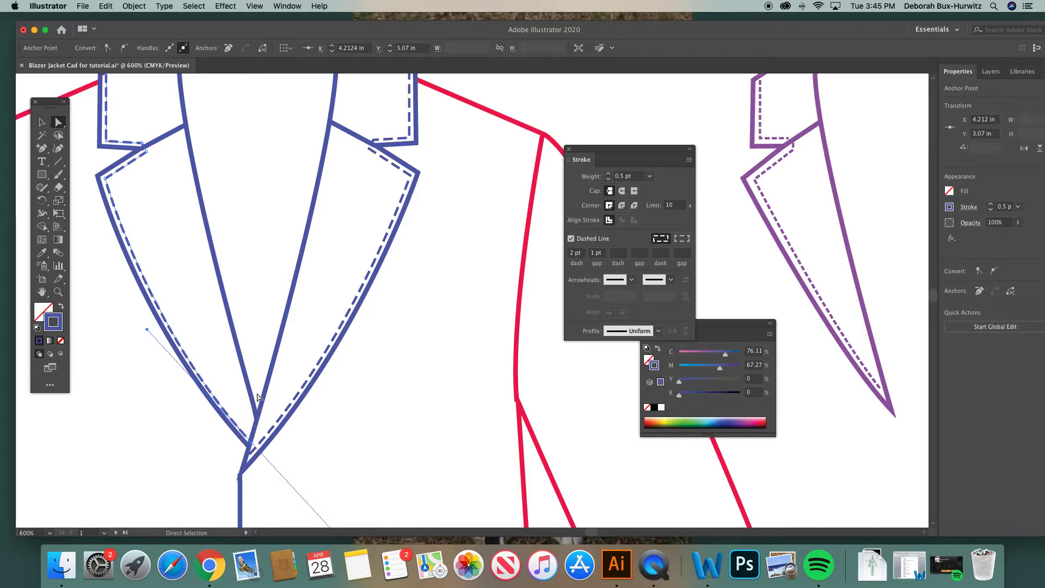
{"action": "left_click", "coordinate": [255, 354]}
{"action": "key", "text": "super+minus"}
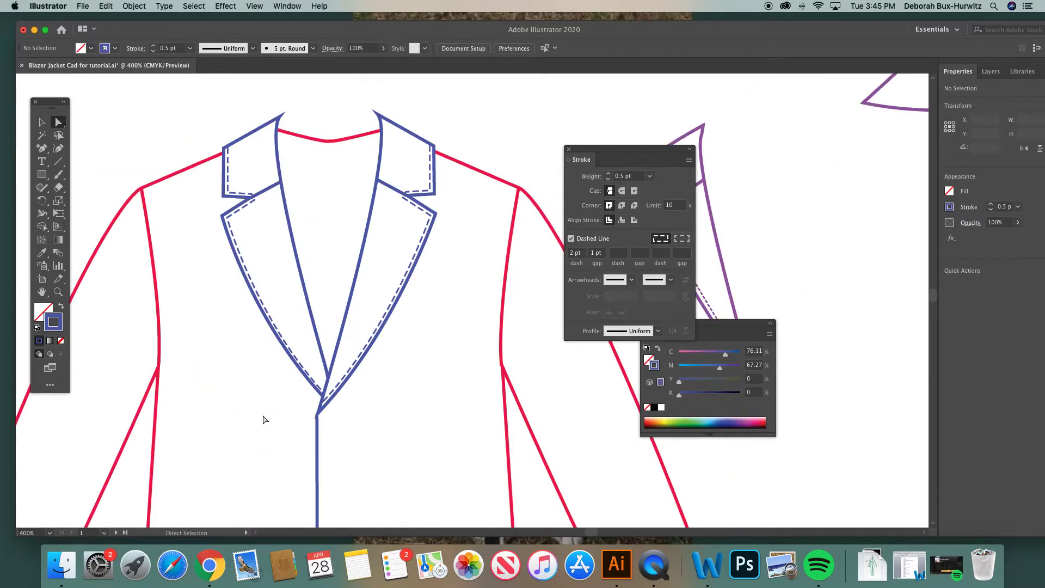
{"action": "scroll", "coordinate": [333, 350], "scroll_direction": "right", "scroll_amount": 3}
{"action": "scroll", "coordinate": [333, 349], "scroll_direction": "down", "scroll_amount": 1}
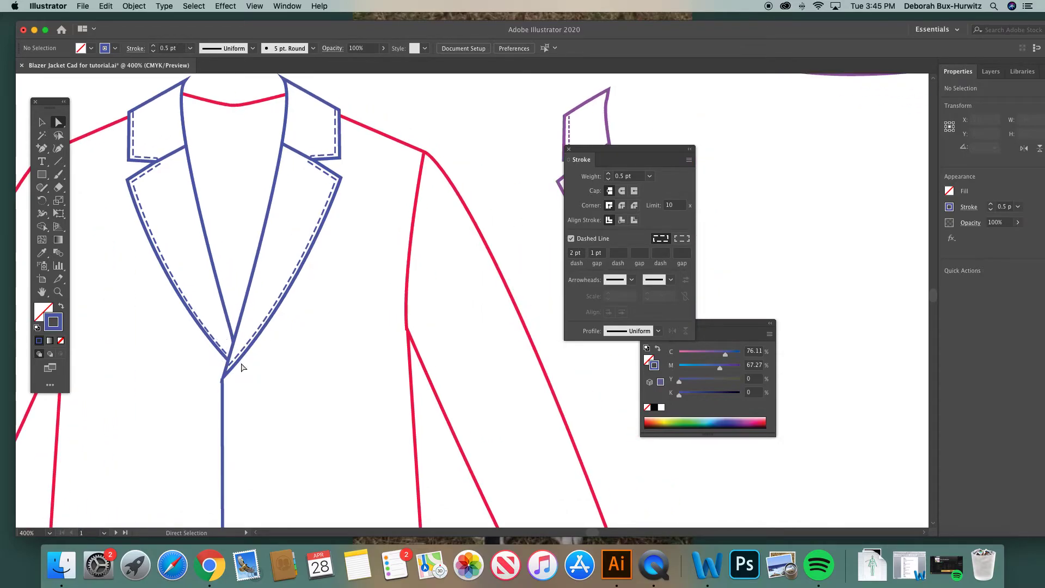
Examine the jacket front with its finished lapels, topstitching and centre-front opening at 200% zoom.
{"action": "key", "text": "super+minus"}
{"action": "key", "text": "super+minus"}
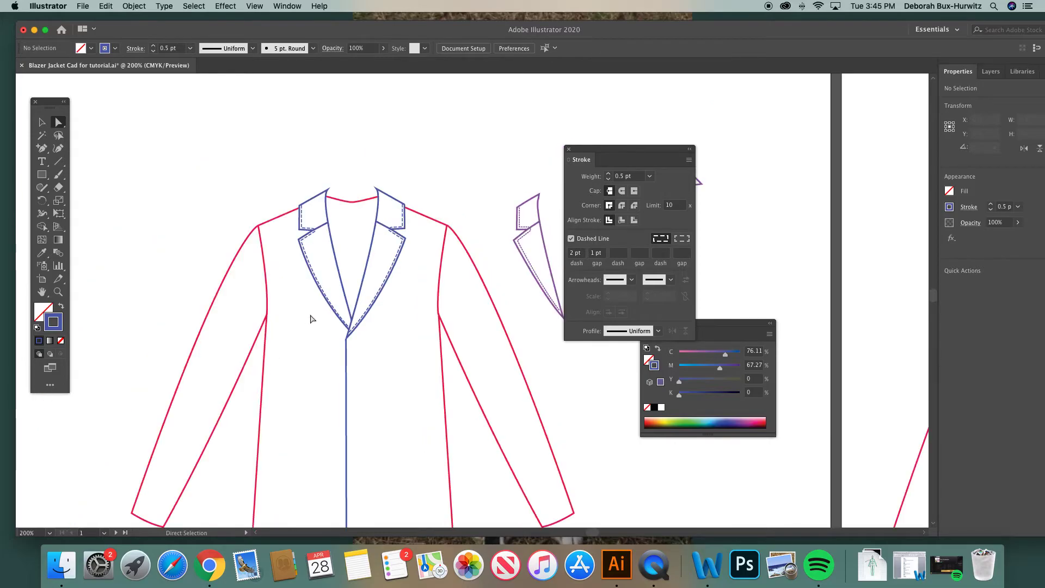
{"action": "scroll", "coordinate": [294, 313], "scroll_direction": "right", "scroll_amount": 3}
{"action": "scroll", "coordinate": [294, 313], "scroll_direction": "down", "scroll_amount": 1}
{"action": "scroll", "coordinate": [293, 314], "scroll_direction": "down", "scroll_amount": 3}
{"action": "scroll", "coordinate": [293, 314], "scroll_direction": "up", "scroll_amount": 2}
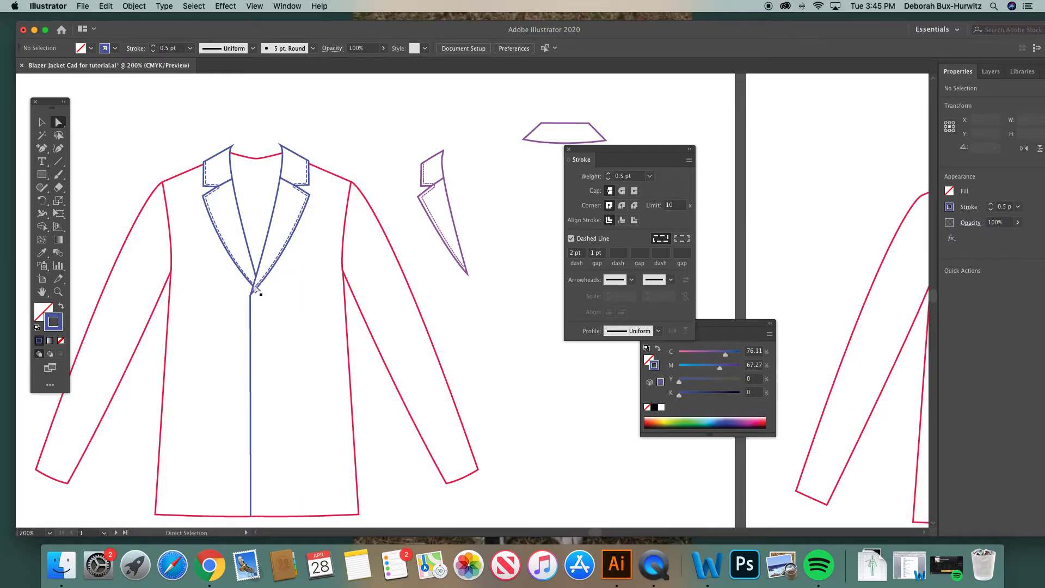
{"action": "scroll", "coordinate": [254, 341], "scroll_direction": "down", "scroll_amount": 3}
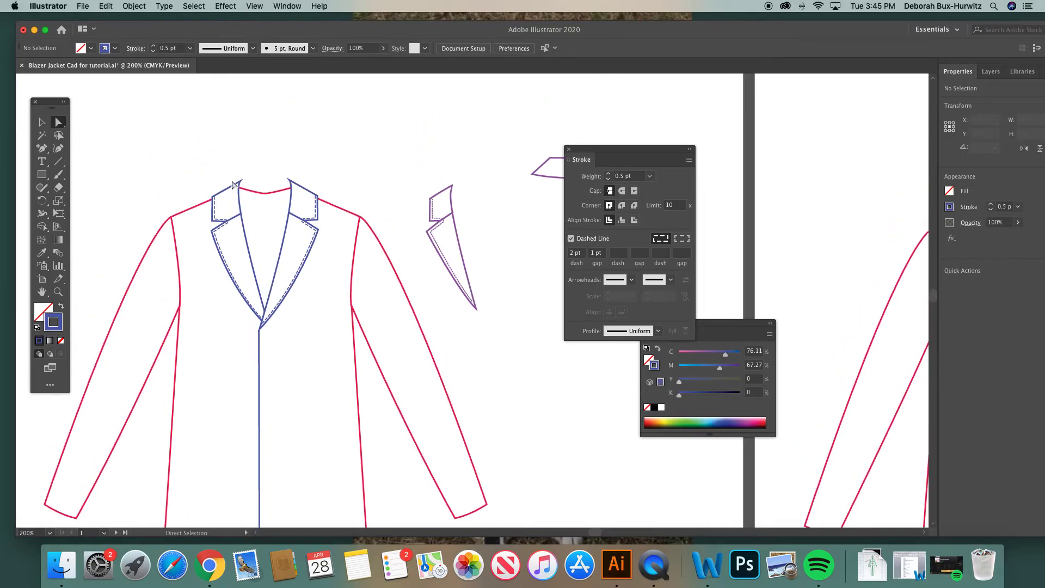
{"action": "scroll", "coordinate": [359, 163], "scroll_direction": "right", "scroll_amount": 4}
Move the purple back-collar piece to just above the jacket's front neckline and examine its anchor points up close.
{"action": "left_click", "coordinate": [42, 122]}
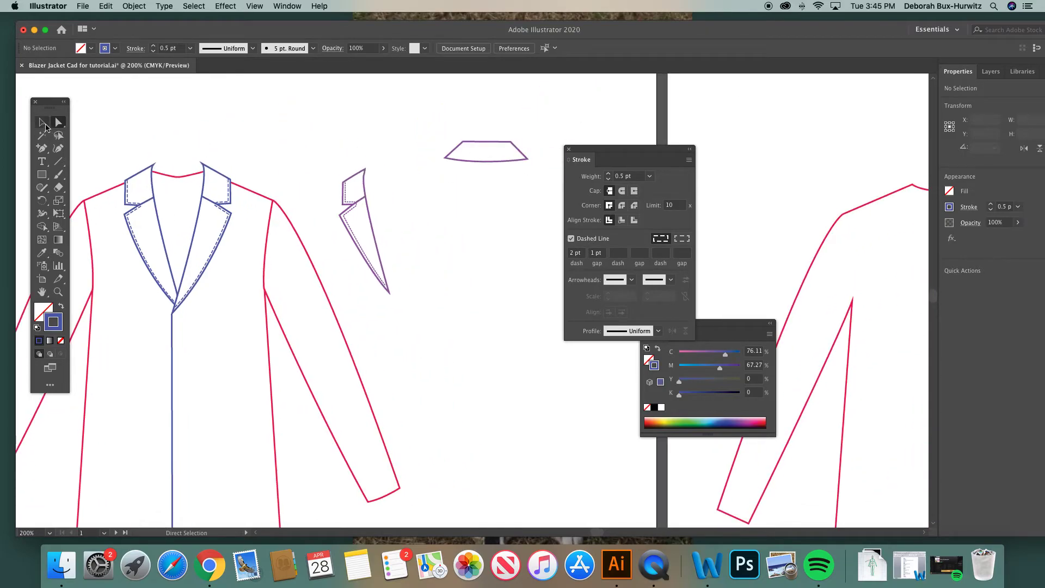
{"action": "left_click", "coordinate": [497, 147]}
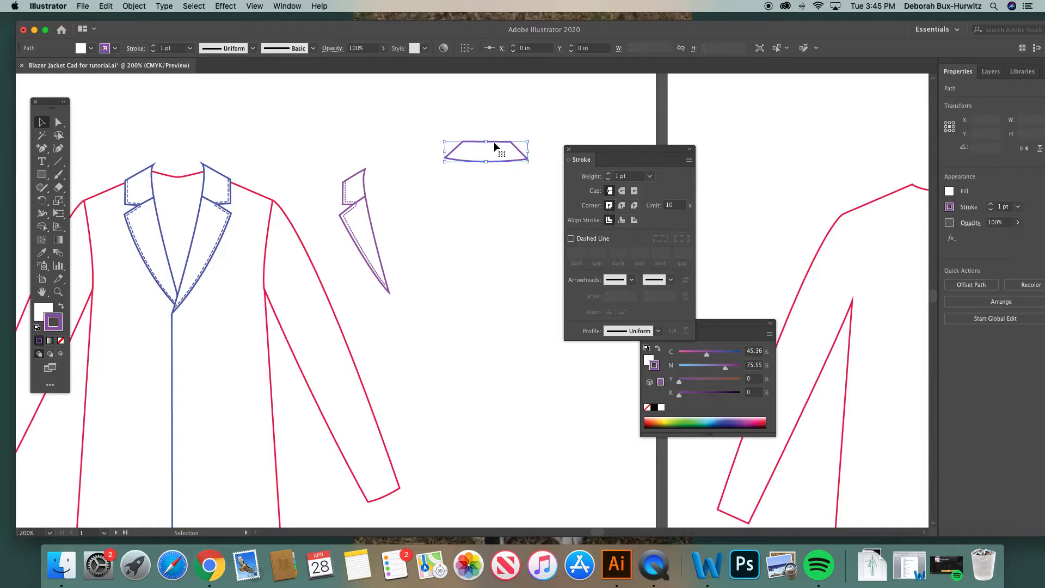
{"action": "left_click_drag", "start_coordinate": [497, 146], "coordinate": [190, 135]}
{"action": "scroll", "coordinate": [275, 161], "scroll_direction": "left", "scroll_amount": 3}
{"action": "left_click", "coordinate": [59, 291]}
{"action": "left_click_drag", "start_coordinate": [169, 111], "coordinate": [412, 302]}
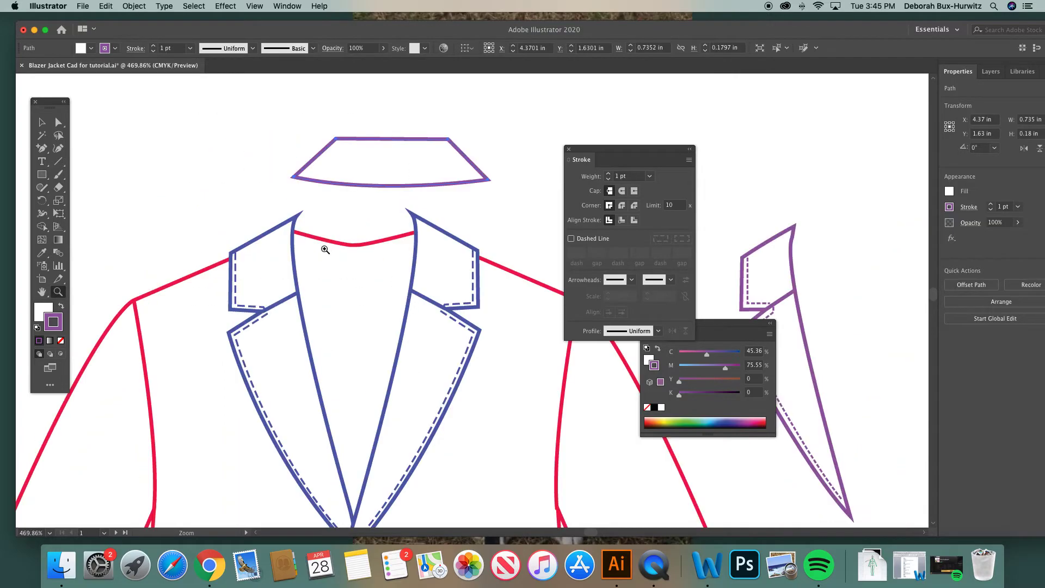
{"action": "left_click", "coordinate": [60, 123]}
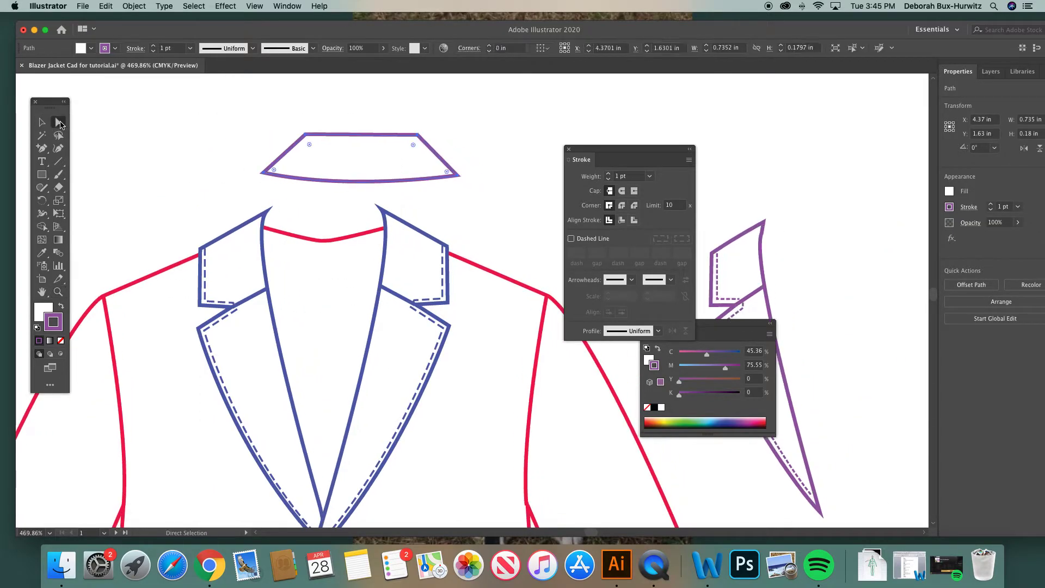
{"action": "left_click", "coordinate": [322, 135]}
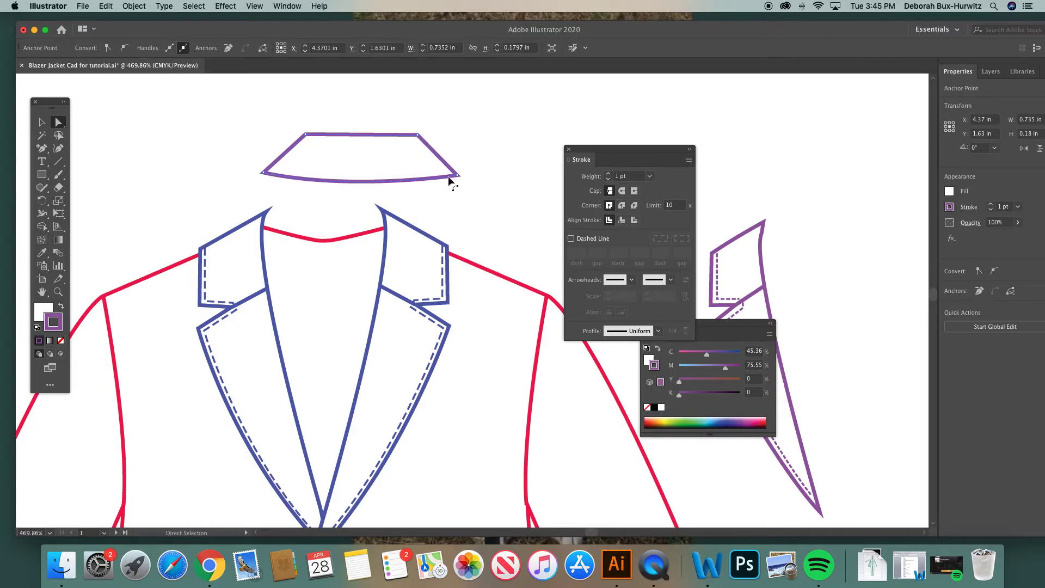
Place the purple back-collar piece behind the lapels, aligning its upper edge with the two collar tips, and deselect it.
{"action": "left_click", "coordinate": [42, 122]}
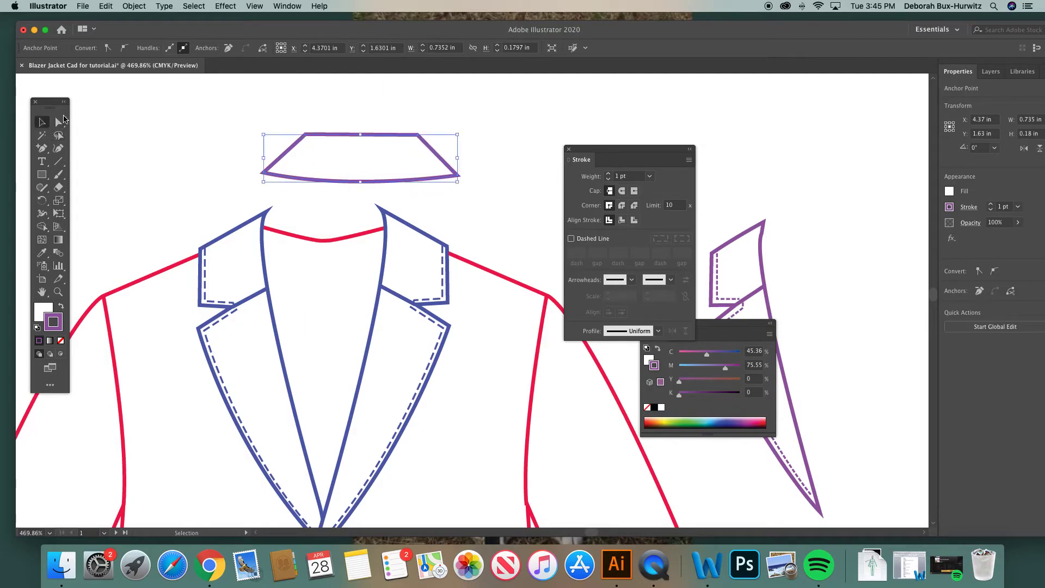
{"action": "left_click", "coordinate": [360, 108]}
{"action": "left_click_drag", "start_coordinate": [342, 136], "coordinate": [305, 207]}
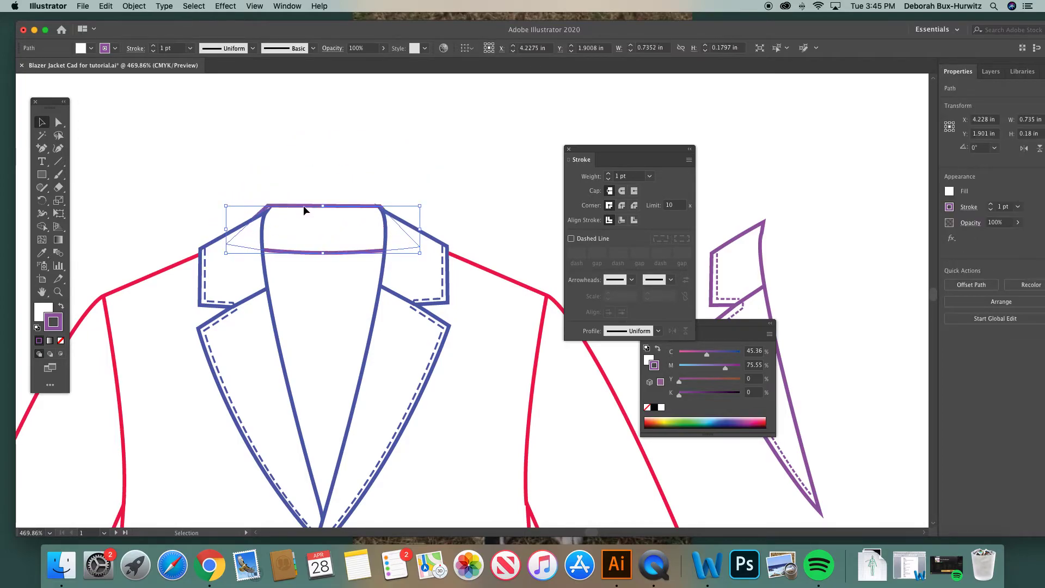
{"action": "key", "text": "Down"}
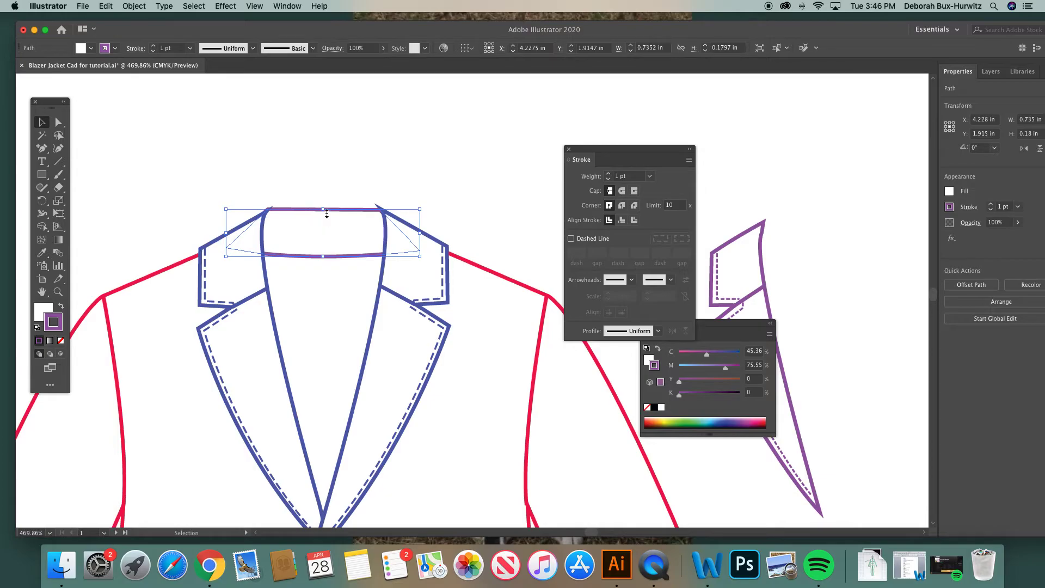
{"action": "left_click_drag", "start_coordinate": [332, 210], "coordinate": [331, 207]}
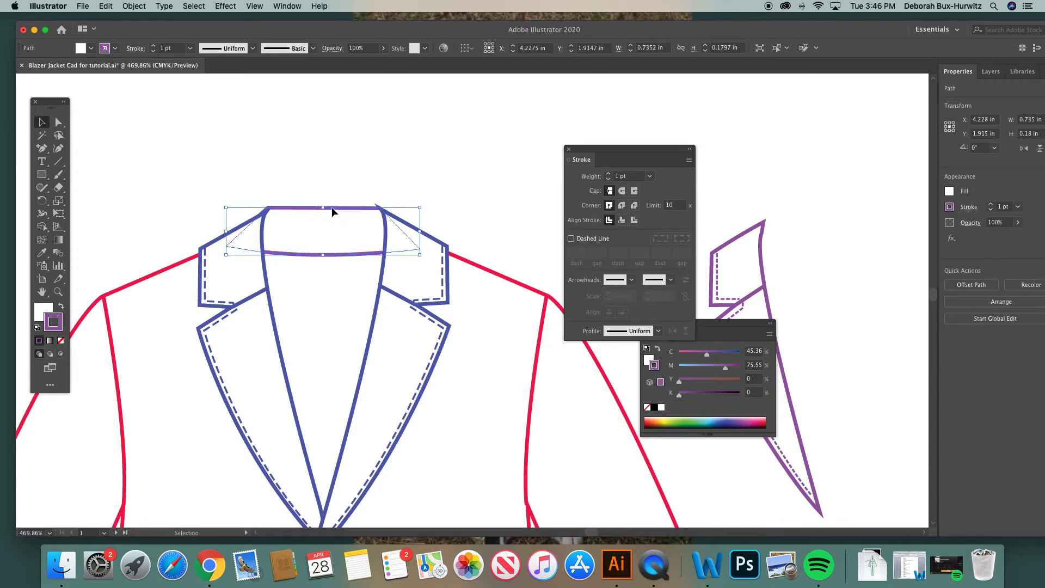
{"action": "left_click", "coordinate": [425, 171]}
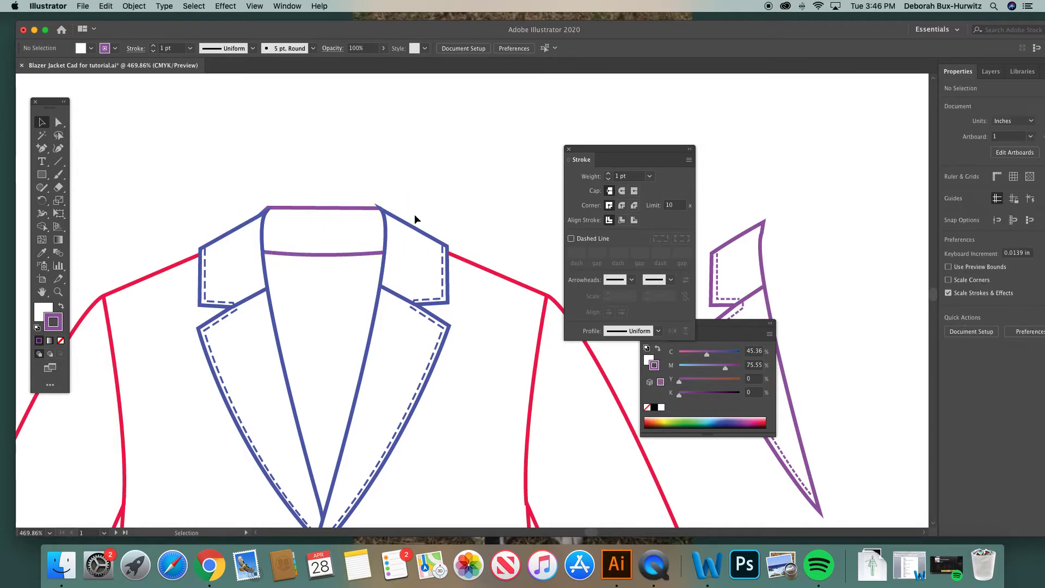
Delete the purple back-collar piece placed at the jacket's neckline.
{"action": "left_click", "coordinate": [322, 212]}
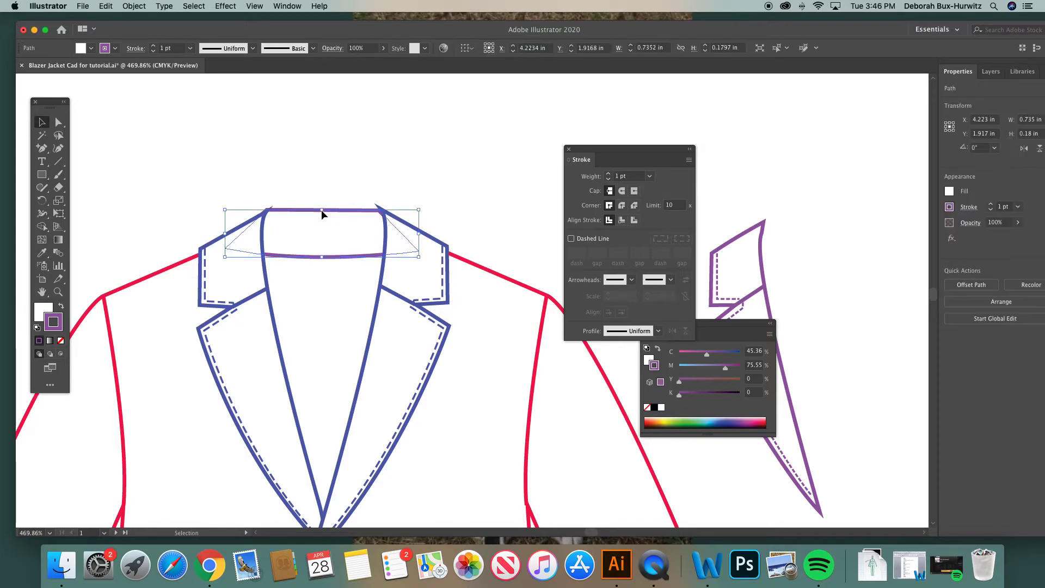
{"action": "key", "text": "Delete"}
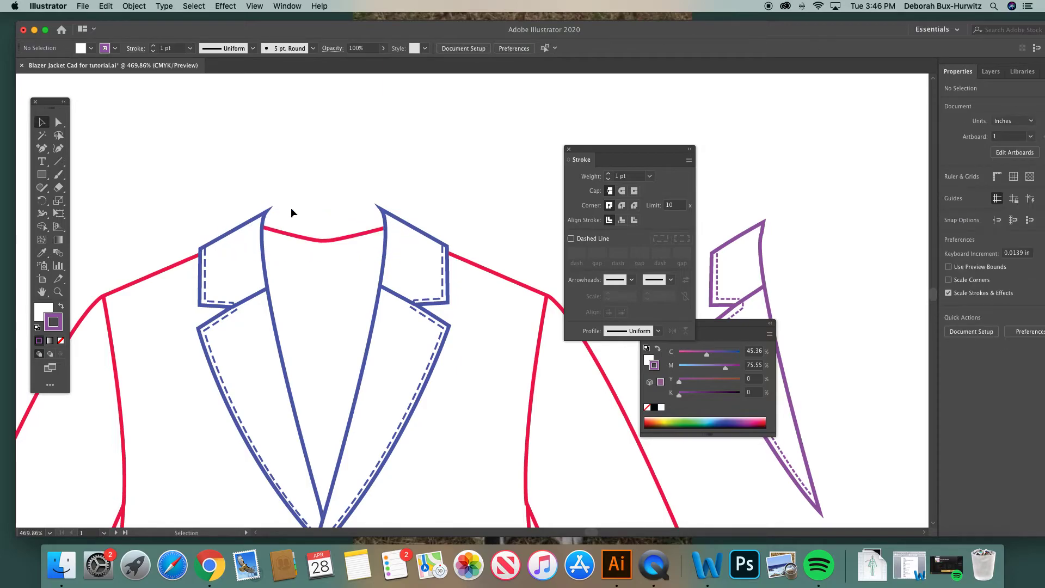
{"action": "left_click", "coordinate": [48, 149]}
{"action": "left_click", "coordinate": [87, 148]}
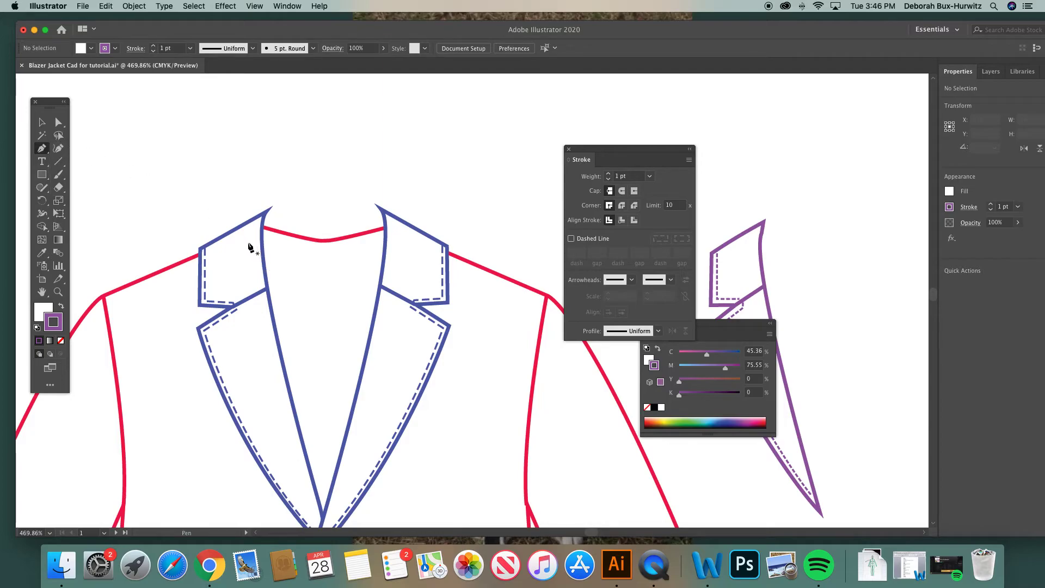
Select both blue lapel and collar groups on the jacket front and lock them.
{"action": "left_click", "coordinate": [48, 124]}
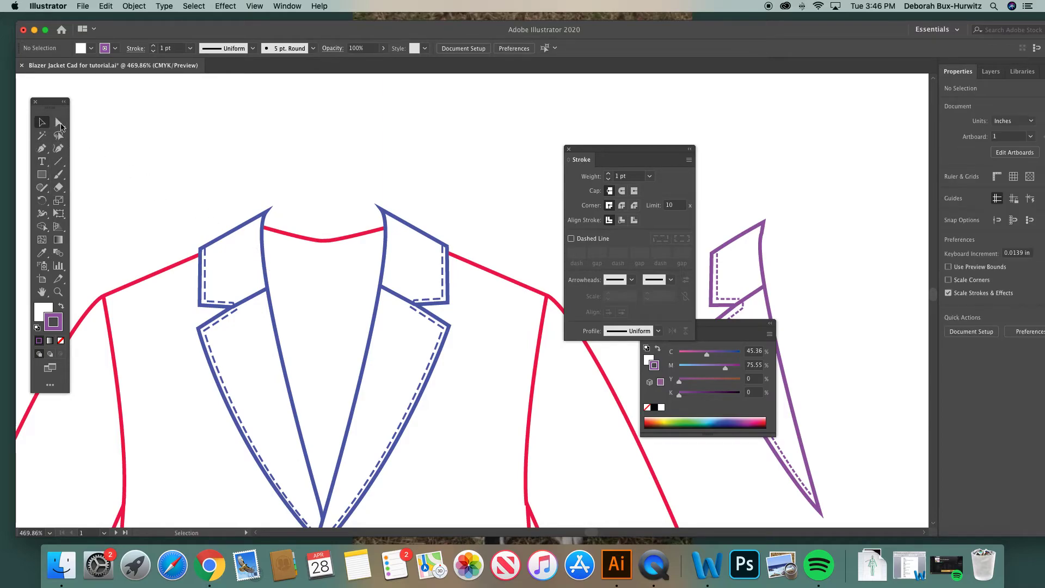
{"action": "left_click", "coordinate": [243, 227]}
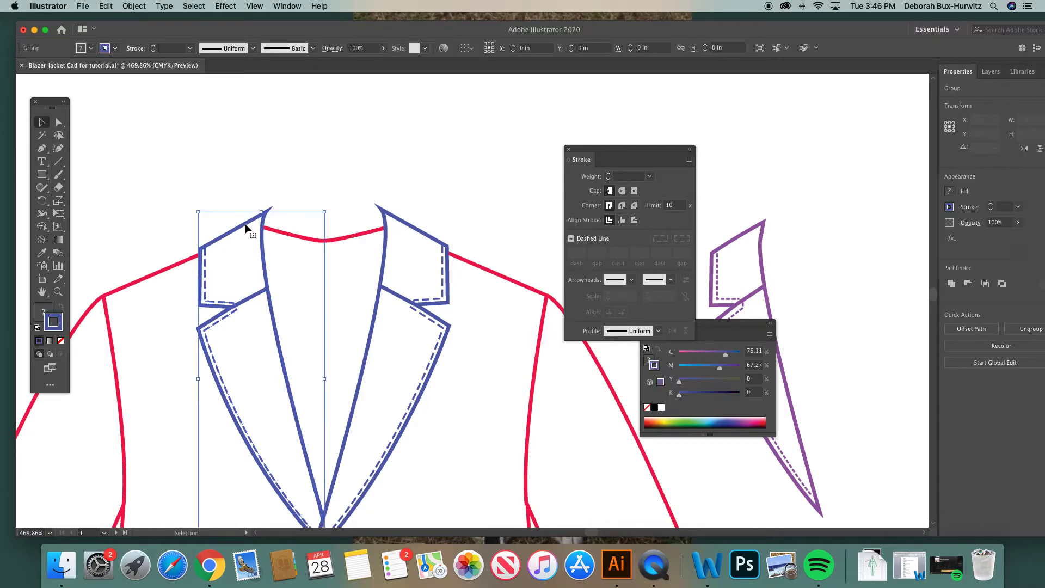
{"action": "left_click", "coordinate": [409, 228], "text": "shift"}
{"action": "left_click", "coordinate": [134, 6]}
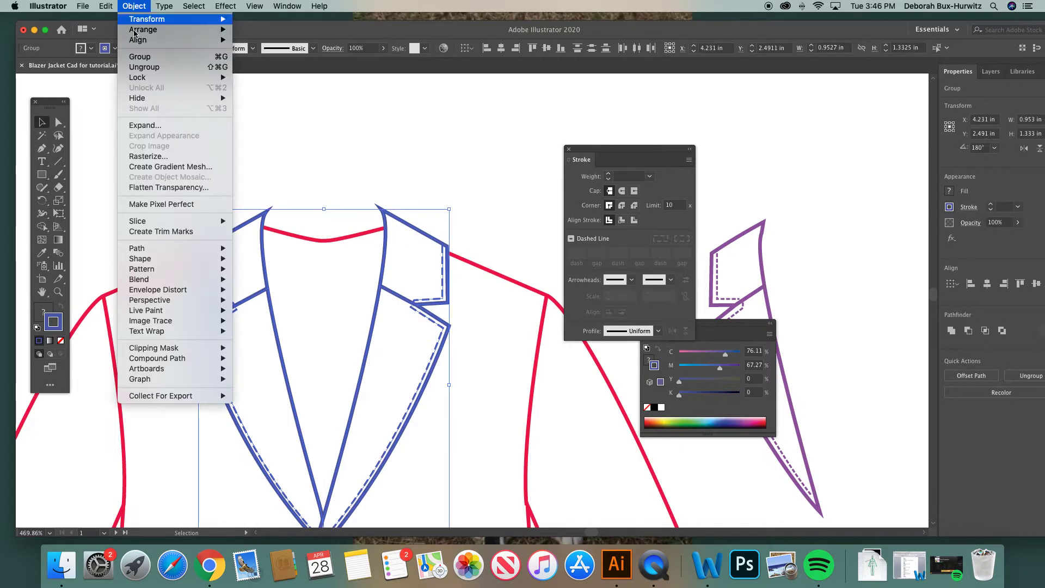
{"action": "mouse_move", "coordinate": [156, 78]}
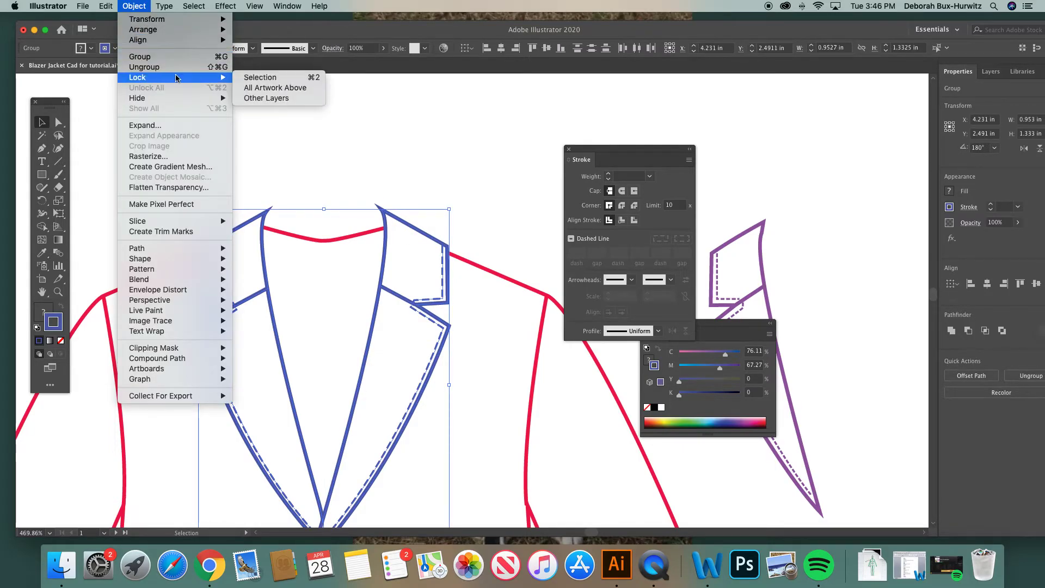
{"action": "left_click", "coordinate": [262, 79]}
Set up the Pen tool with a white fill, keeping the blue 1 pt stroke.
{"action": "left_click", "coordinate": [42, 148]}
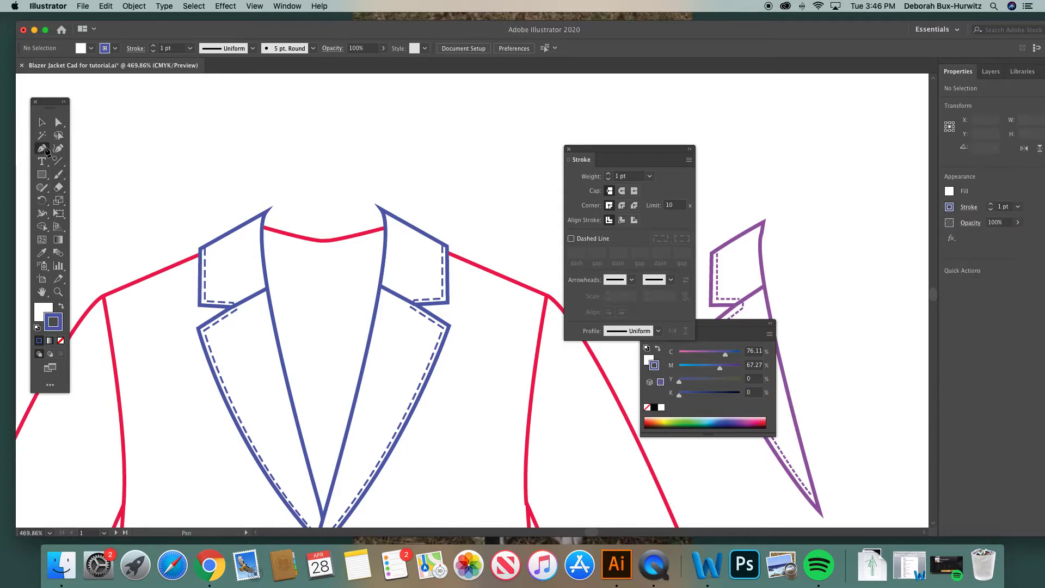
{"action": "left_click", "coordinate": [42, 312]}
{"action": "left_click", "coordinate": [60, 341]}
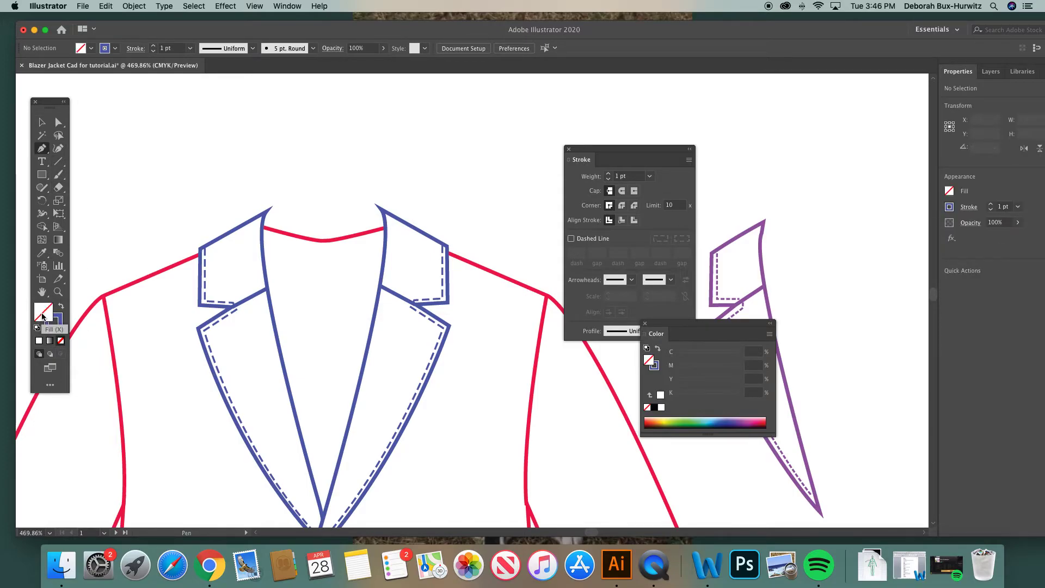
{"action": "left_click", "coordinate": [661, 408]}
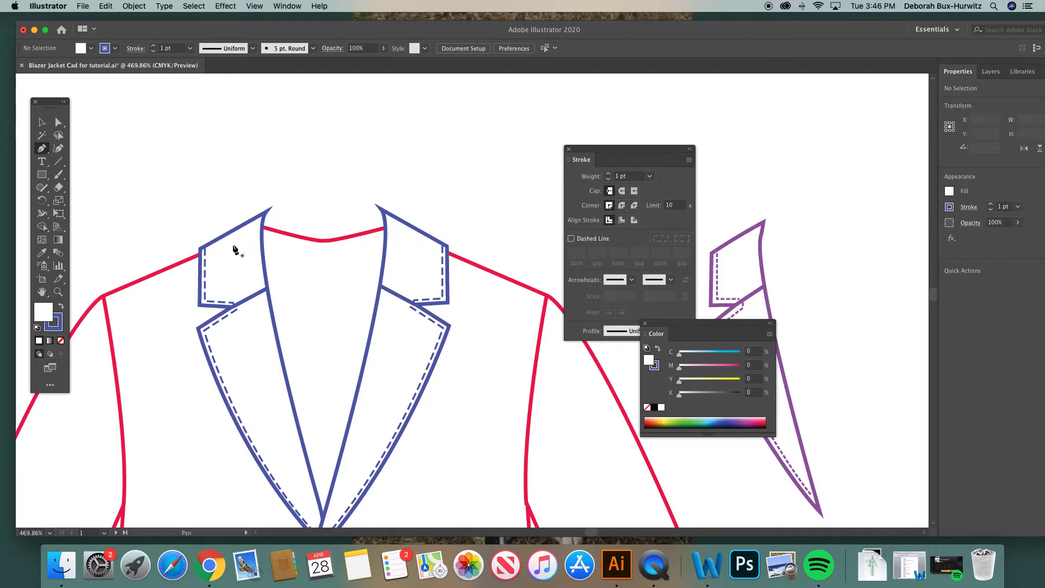
Draw the back collar's left slanted edge from about X 3.829, Y 1.983 in to the left collar tip, then its slightly curved top edge across.
{"action": "scroll", "coordinate": [203, 227], "scroll_direction": "right", "scroll_amount": 5}
{"action": "scroll", "coordinate": [203, 228], "scroll_direction": "down", "scroll_amount": 2}
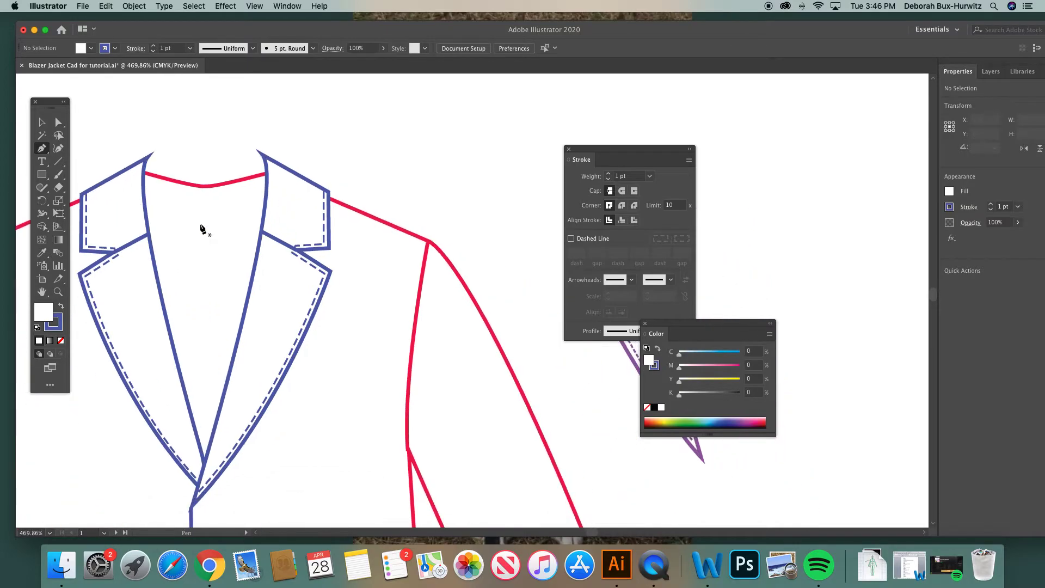
{"action": "scroll", "coordinate": [203, 226], "scroll_direction": "up", "scroll_amount": 1}
{"action": "scroll", "coordinate": [203, 226], "scroll_direction": "left", "scroll_amount": 1}
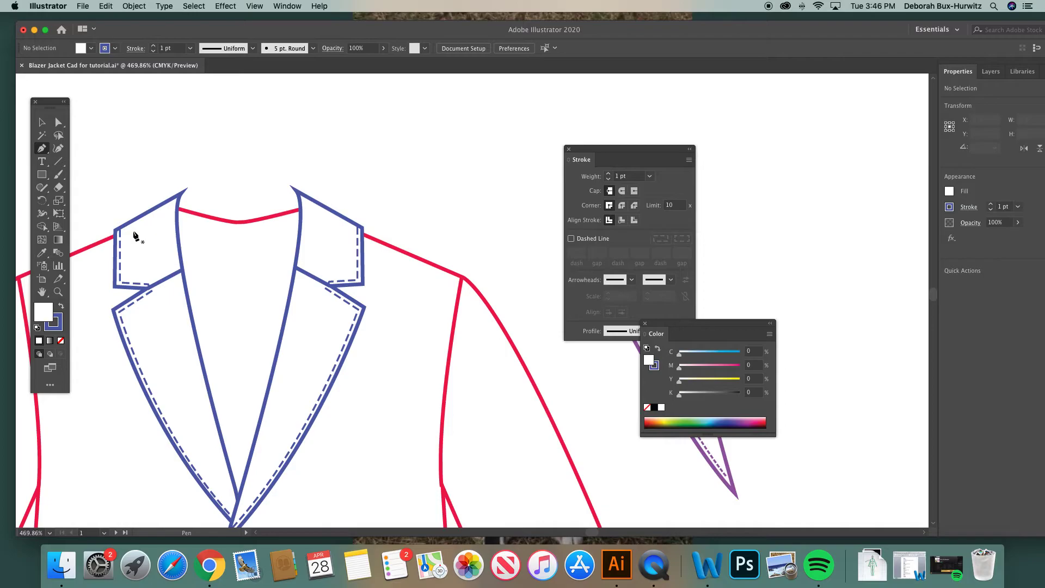
{"action": "left_click", "coordinate": [132, 231]}
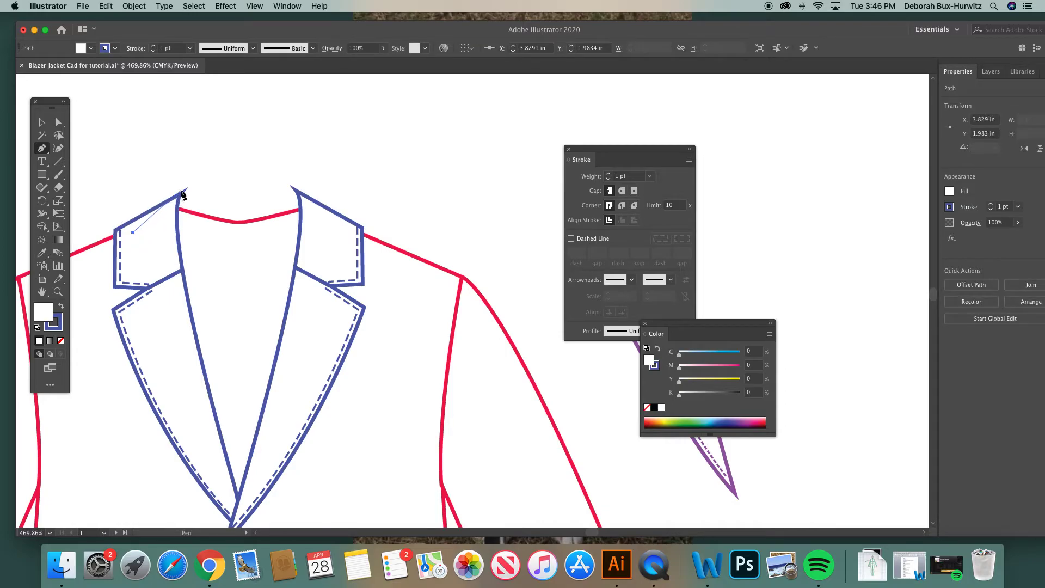
{"action": "left_click", "coordinate": [184, 191]}
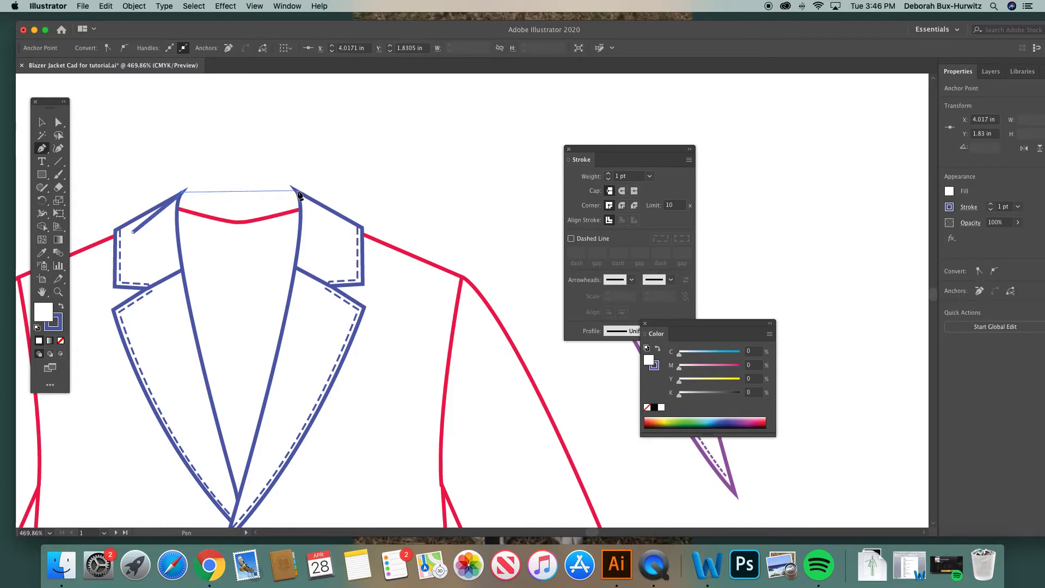
{"action": "left_click_drag", "start_coordinate": [298, 191], "coordinate": [335, 192]}
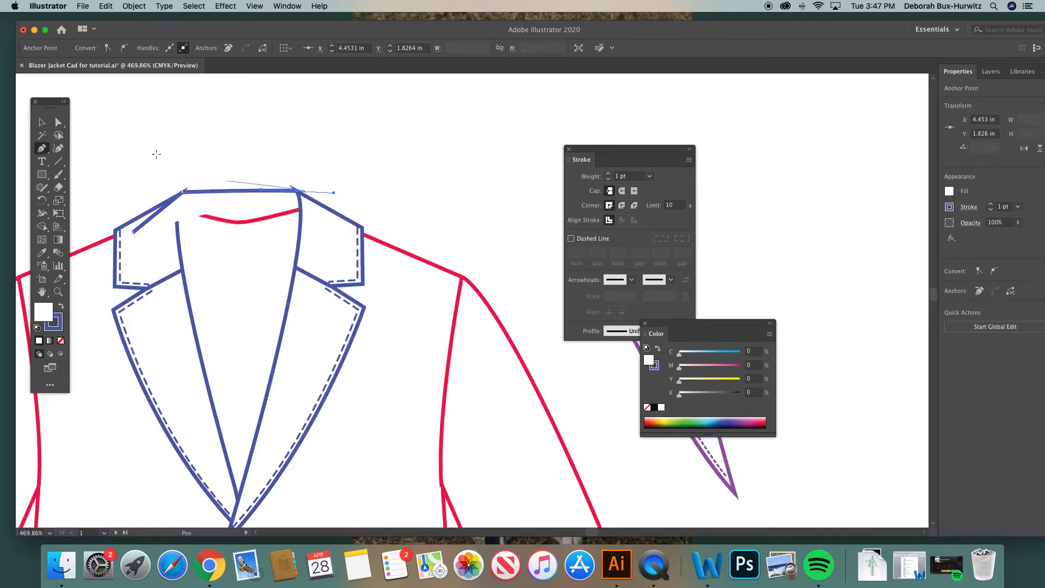
{"action": "left_click", "coordinate": [58, 122]}
{"action": "left_click", "coordinate": [167, 159]}
{"action": "key", "text": "p"}
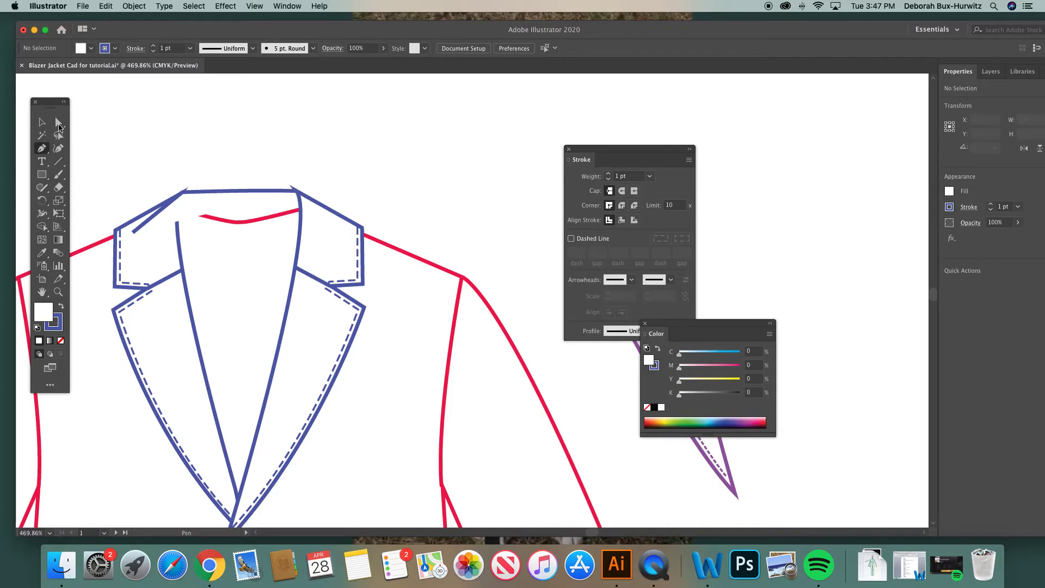
Resume the back-collar path at the right collar tip, slant it down to about X 4.66, Y 1.975 in, and close it with a curved lower edge.
{"action": "left_click", "coordinate": [58, 122]}
{"action": "left_click", "coordinate": [234, 191]}
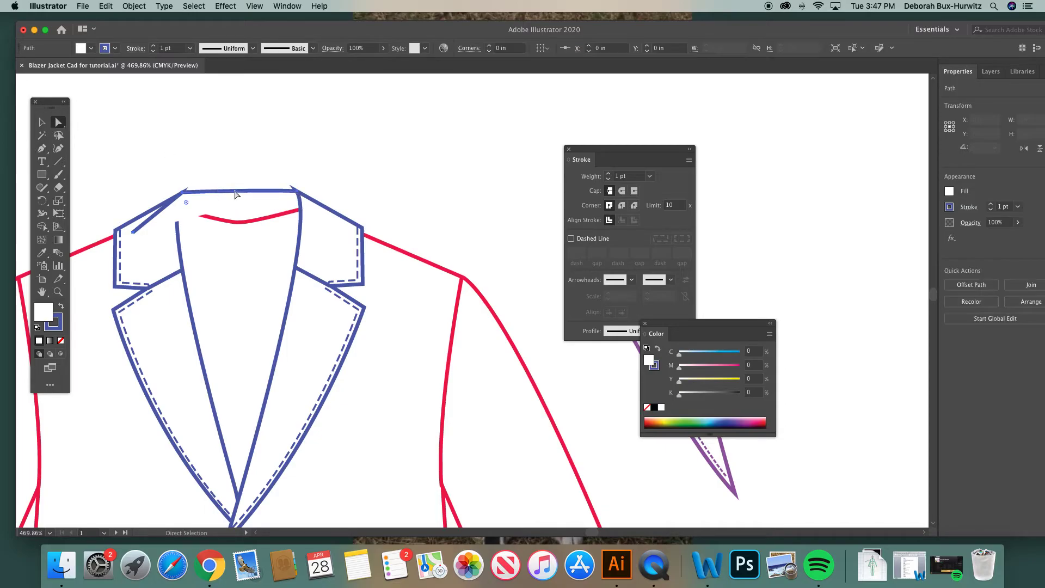
{"action": "left_click", "coordinate": [238, 191]}
{"action": "left_click", "coordinate": [43, 148]}
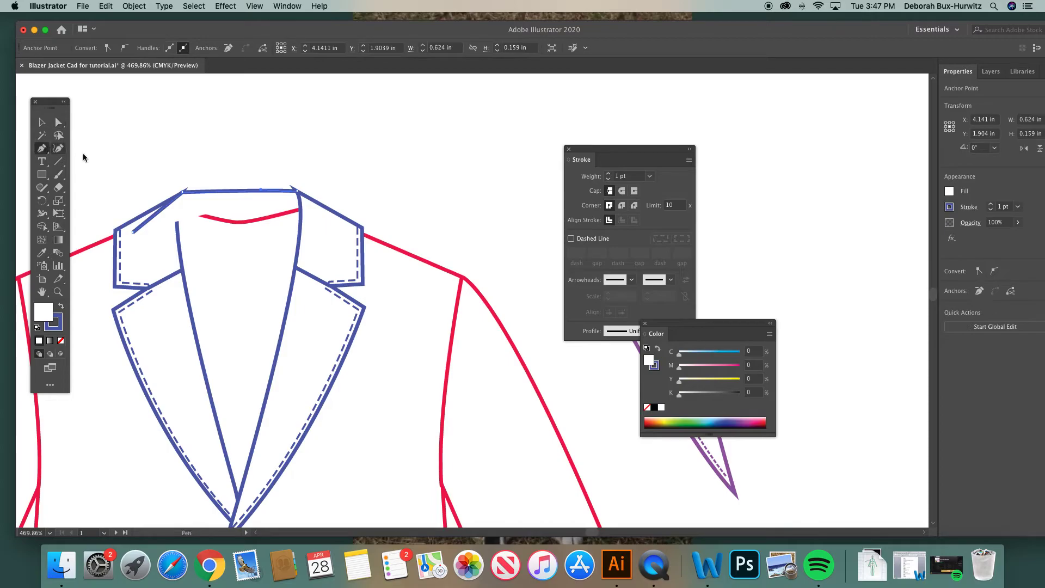
{"action": "left_click", "coordinate": [298, 192]}
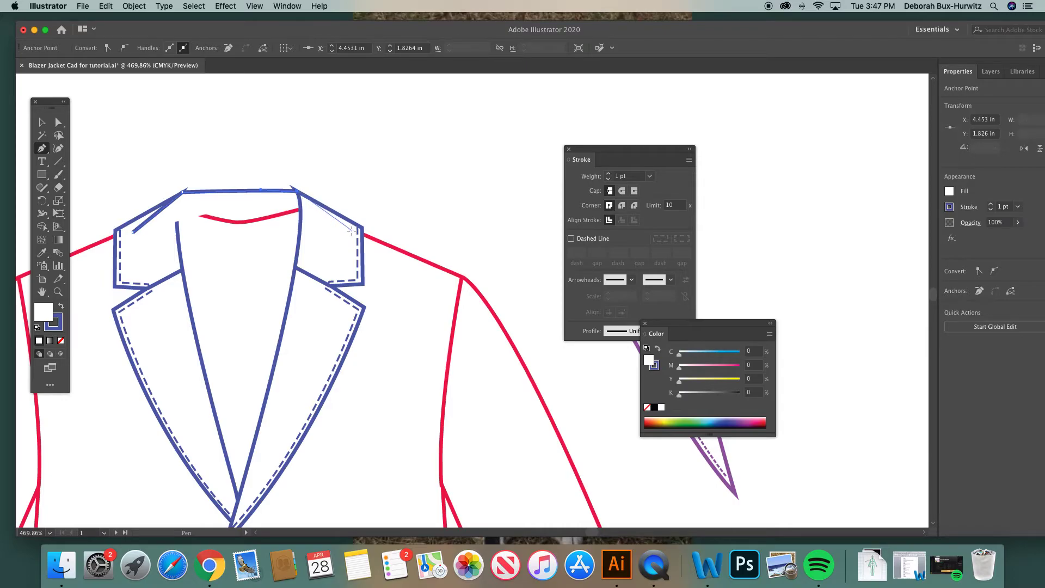
{"action": "left_click", "coordinate": [351, 231]}
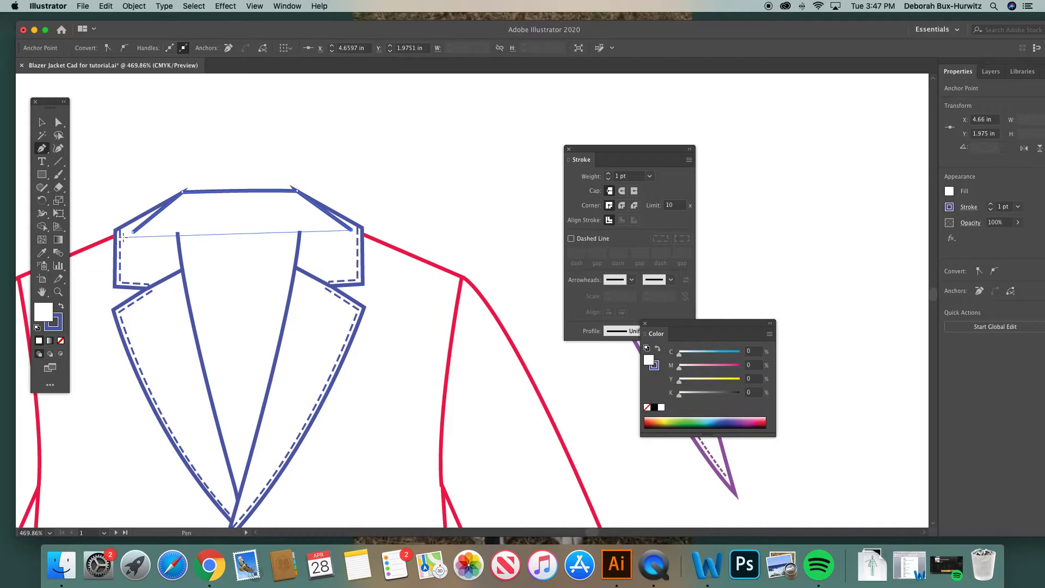
{"action": "left_click_drag", "start_coordinate": [133, 233], "coordinate": [43, 225]}
{"action": "left_click", "coordinate": [43, 122]}
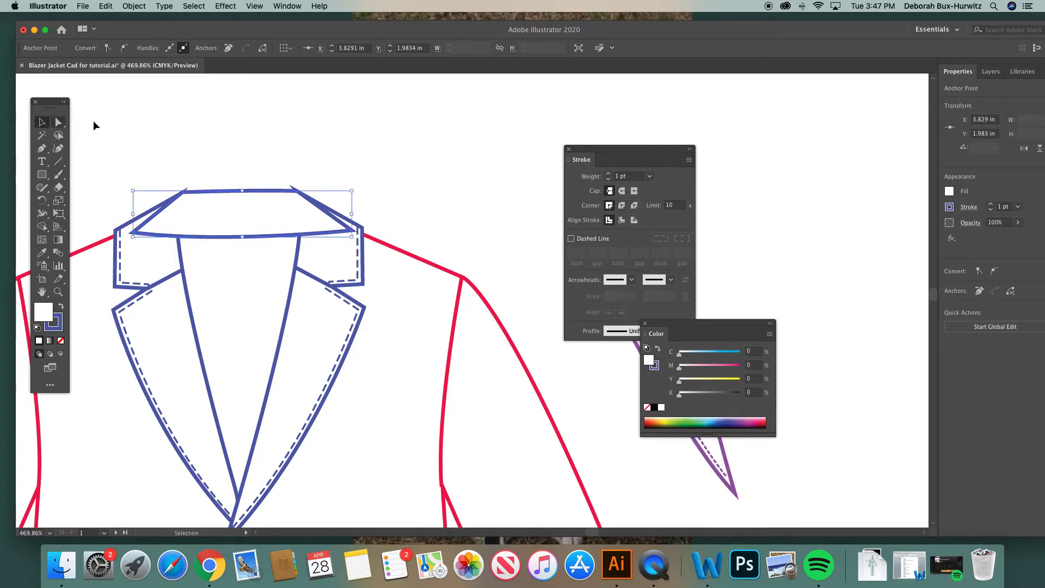
{"action": "left_click", "coordinate": [280, 153]}
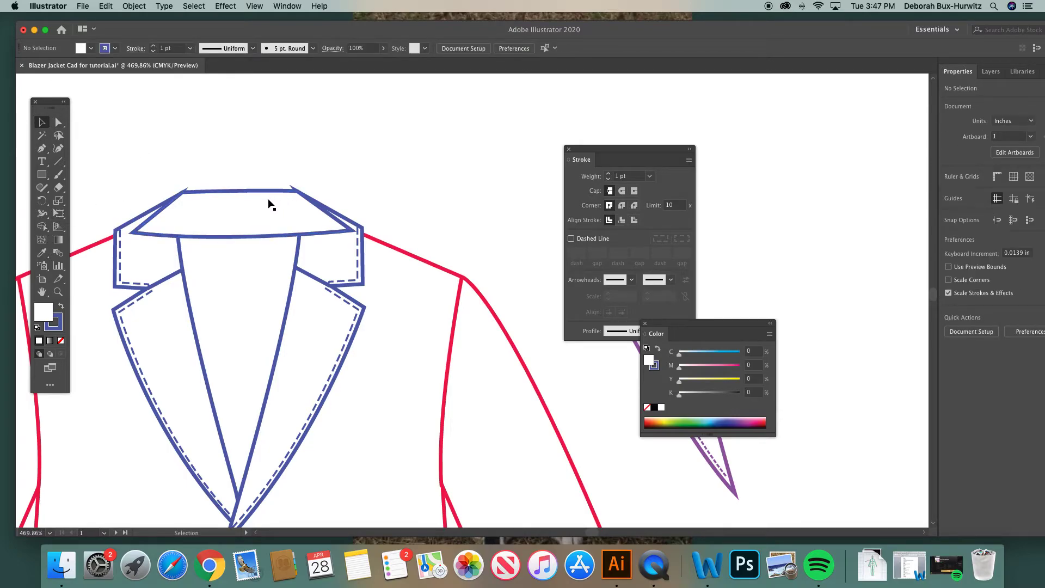
Move the back collar's lower-left corner point slightly outward along its slanted edge.
{"action": "key", "text": "super+minus"}
{"action": "left_click", "coordinate": [268, 209]}
{"action": "left_click", "coordinate": [295, 172]}
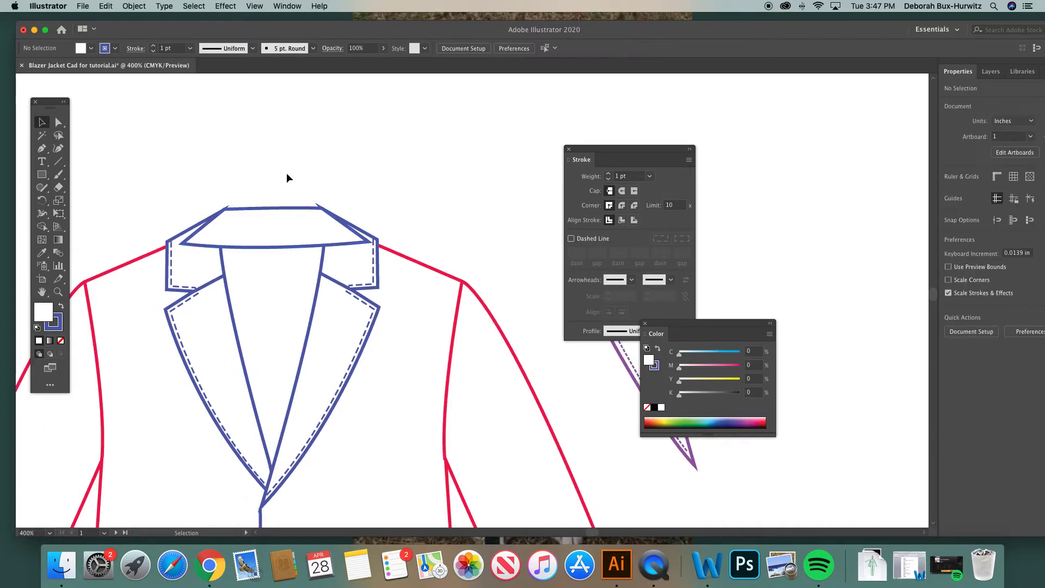
{"action": "left_click", "coordinate": [55, 127]}
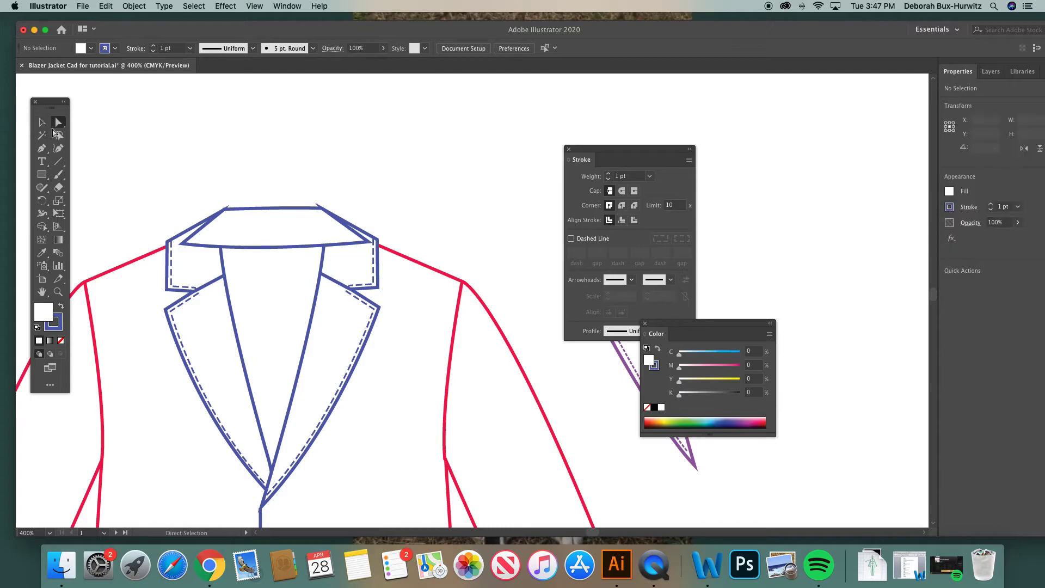
{"action": "left_click_drag", "start_coordinate": [182, 246], "coordinate": [176, 244]}
{"action": "left_click", "coordinate": [190, 207]}
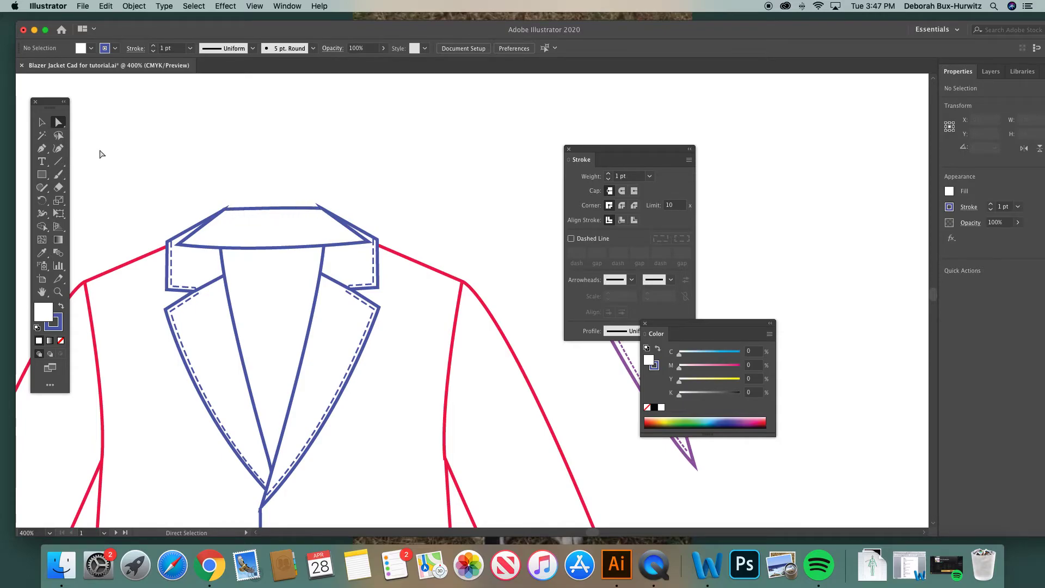
Scale the back collar up slightly to about 0.849 in wide and 0.189 in high so its top corners meet the collar tips.
{"action": "left_click", "coordinate": [42, 122]}
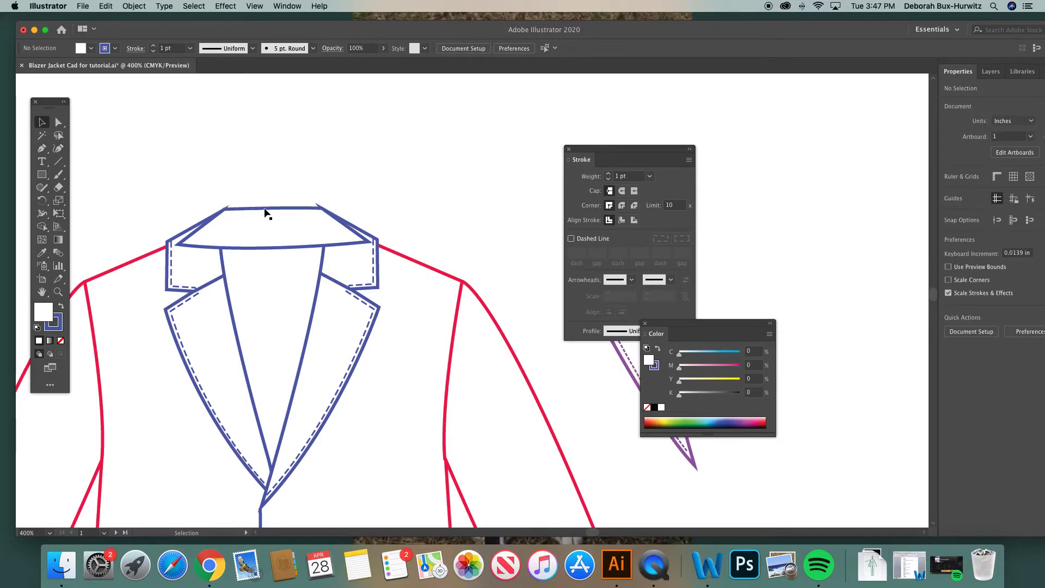
{"action": "left_click", "coordinate": [267, 213]}
{"action": "left_click", "coordinate": [272, 205]}
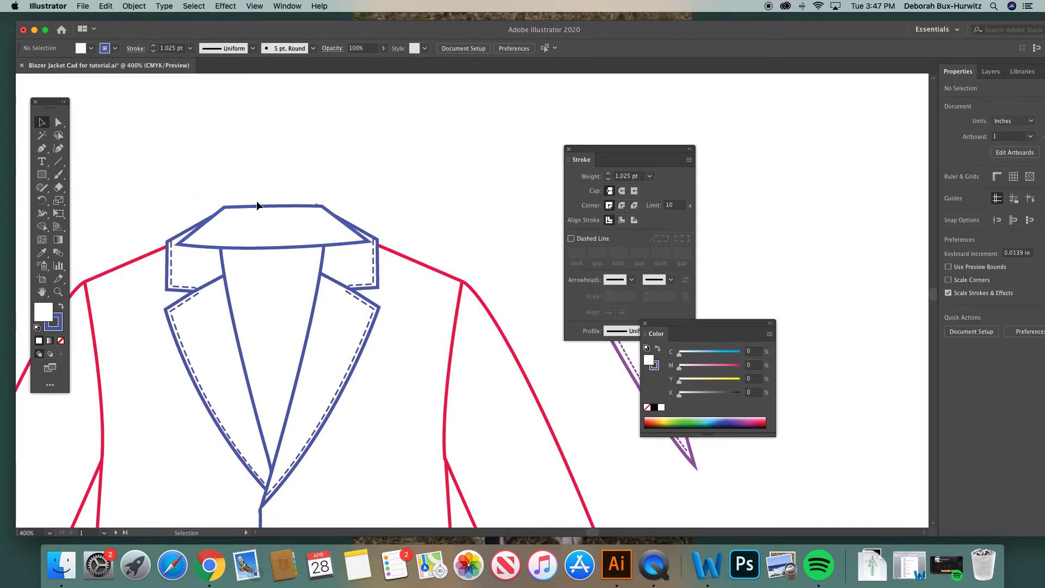
{"action": "left_click", "coordinate": [273, 210]}
{"action": "key", "text": "super+minus"}
{"action": "key", "text": "super+minus"}
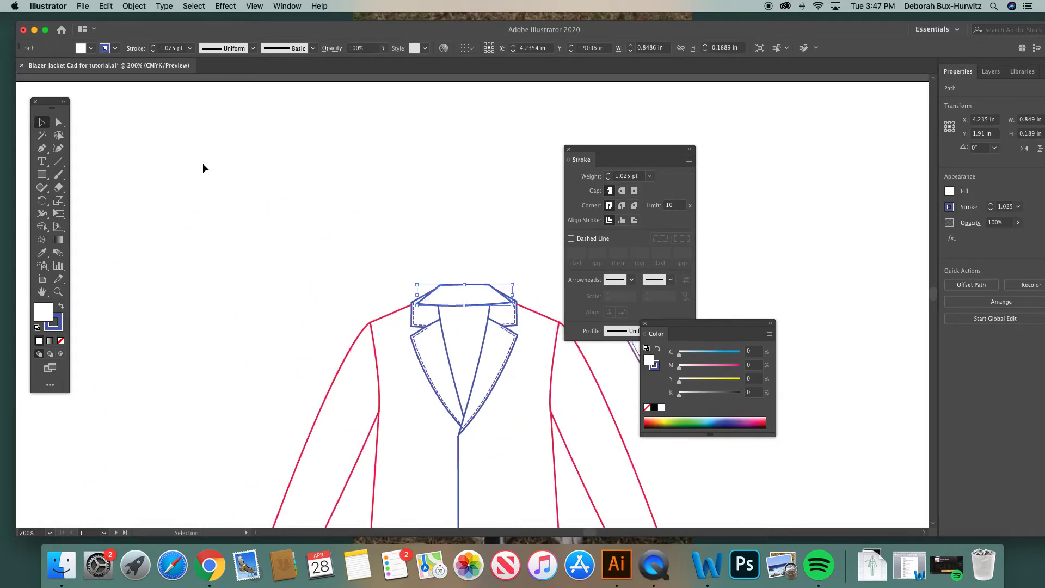
{"action": "scroll", "coordinate": [212, 161], "scroll_direction": "right", "scroll_amount": 5}
{"action": "scroll", "coordinate": [380, 230], "scroll_direction": "down", "scroll_amount": 4}
{"action": "scroll", "coordinate": [380, 229], "scroll_direction": "right", "scroll_amount": 3}
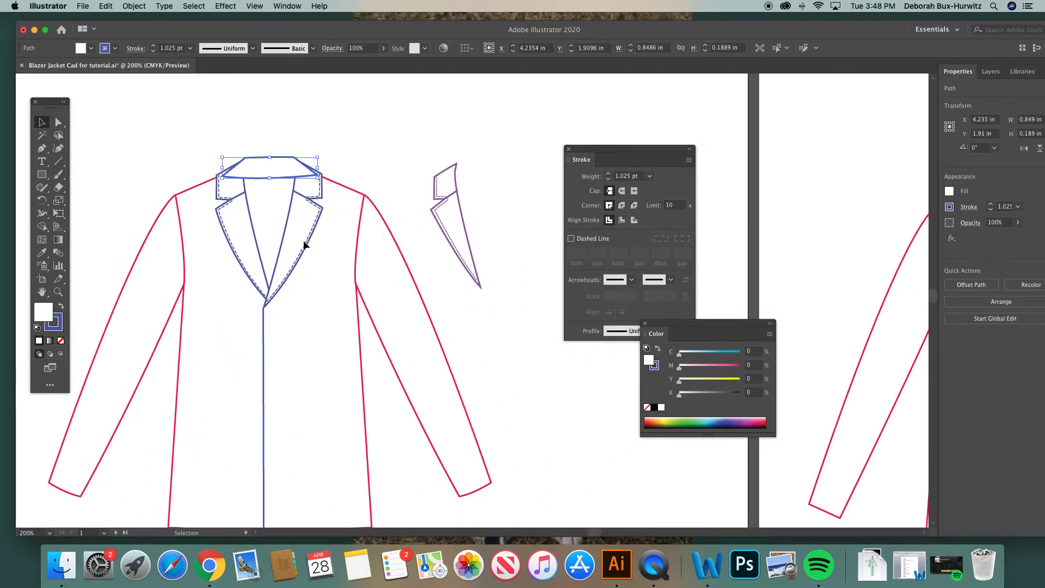
{"action": "scroll", "coordinate": [303, 240], "scroll_direction": "up", "scroll_amount": 5}
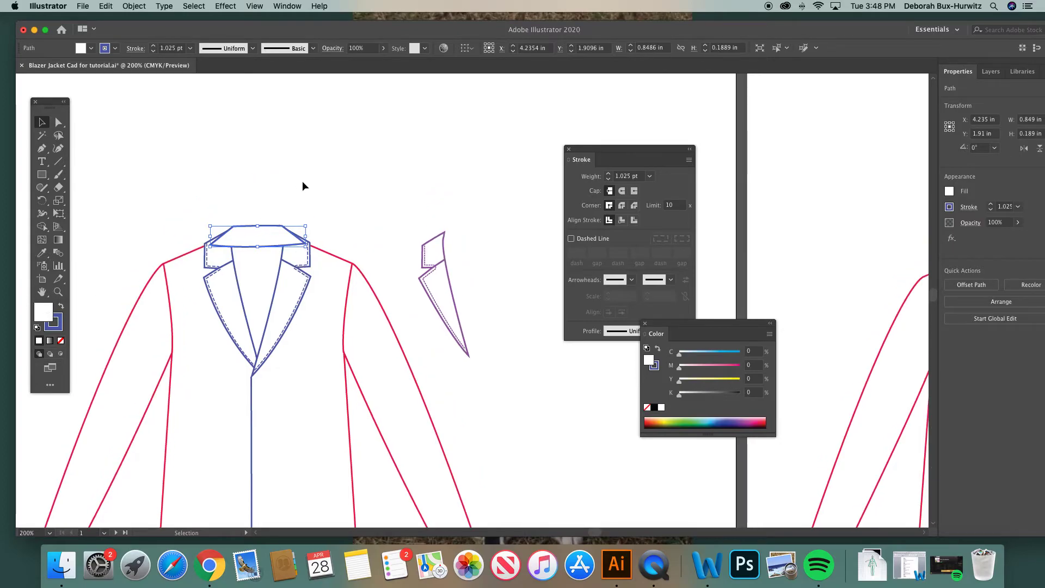
{"action": "left_click", "coordinate": [282, 201]}
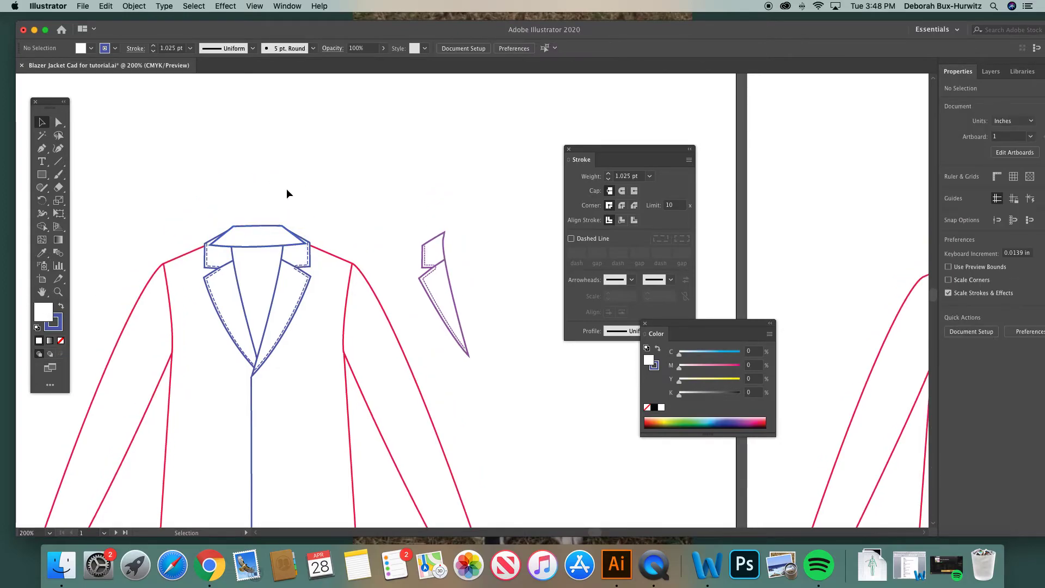
Unlock all locked objects so the lapel and collar groups can be selected again.
{"action": "left_click", "coordinate": [134, 6]}
{"action": "left_click", "coordinate": [143, 89]}
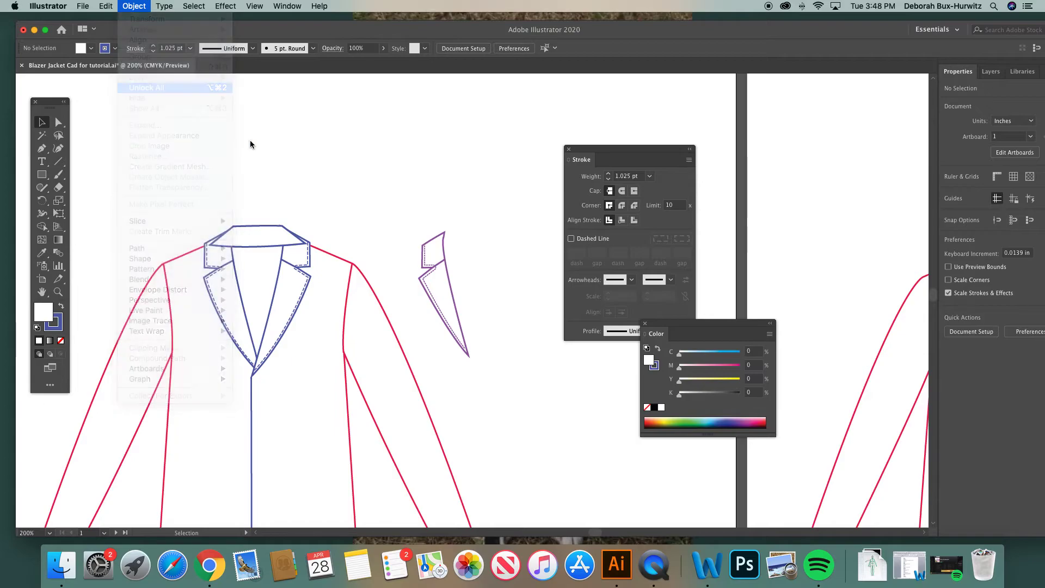
{"action": "left_click", "coordinate": [354, 222]}
{"action": "left_click", "coordinate": [300, 265]}
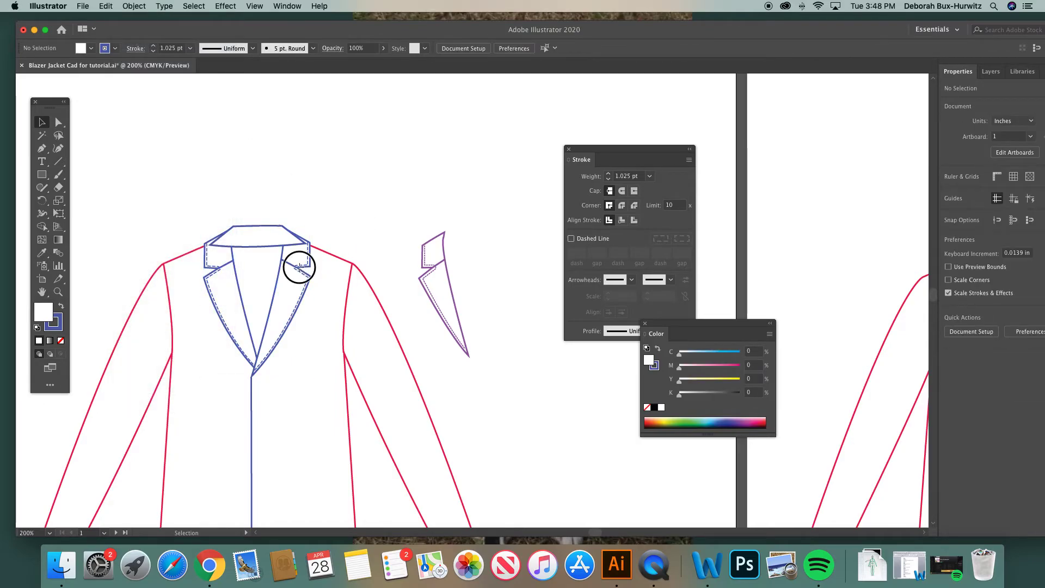
{"action": "left_click", "coordinate": [227, 268]}
{"action": "left_click", "coordinate": [262, 194]}
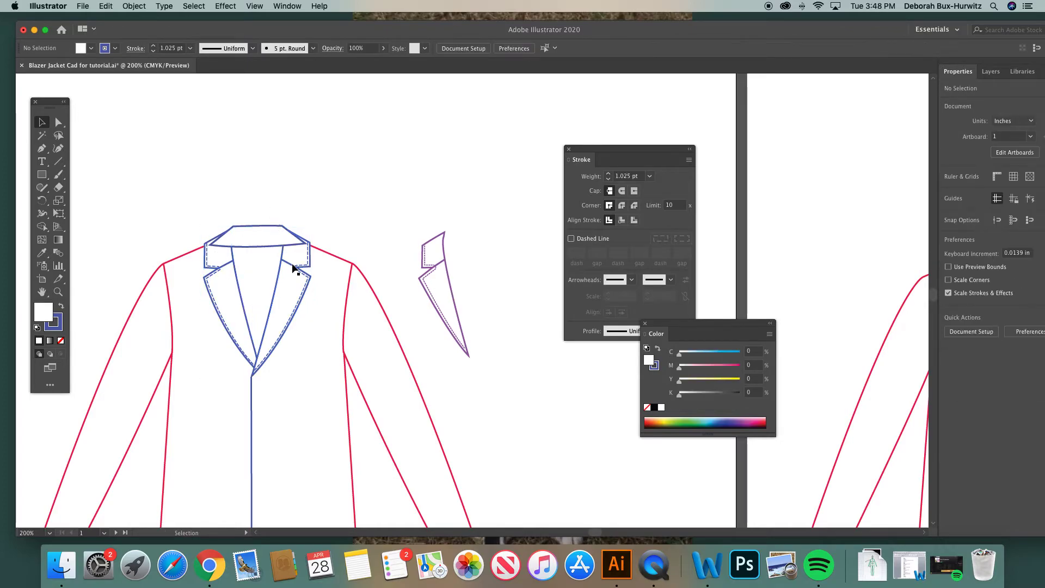
Select both blue lapel and collar groups and bring them to the front, over the back collar.
{"action": "left_click", "coordinate": [296, 264]}
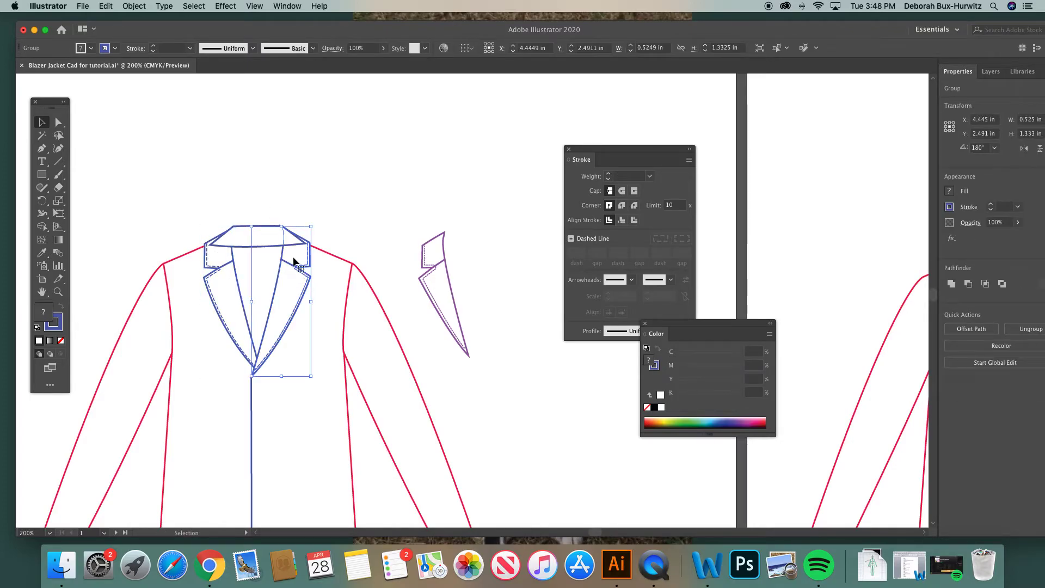
{"action": "left_click", "coordinate": [220, 271], "text": "shift"}
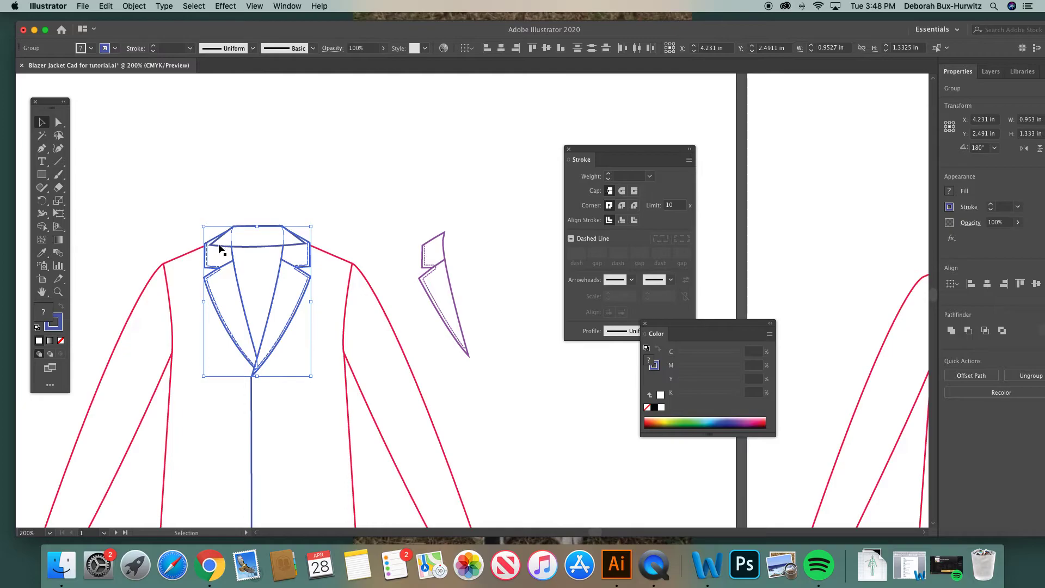
{"action": "left_click", "coordinate": [135, 6]}
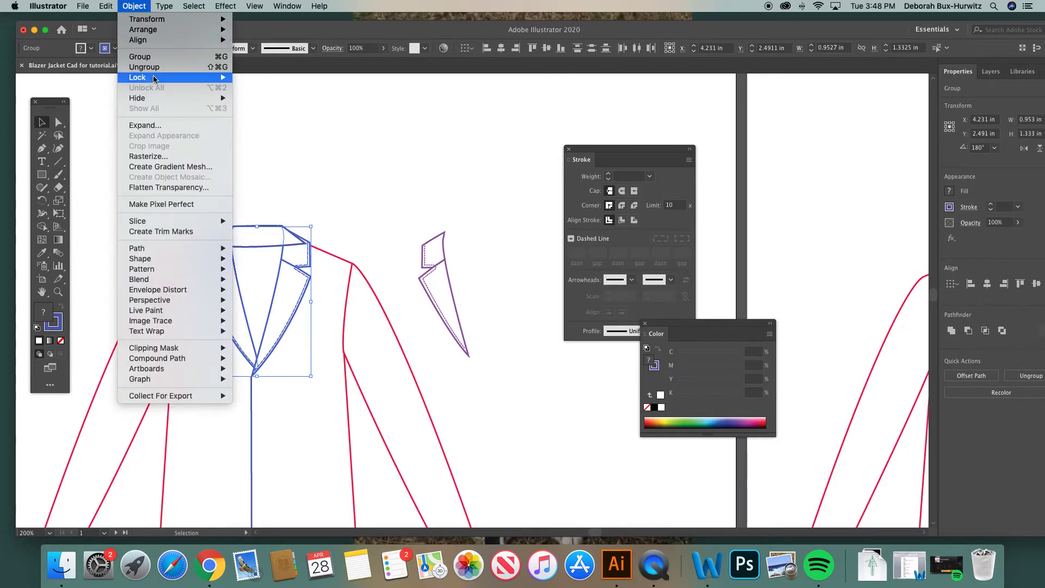
{"action": "mouse_move", "coordinate": [154, 80]}
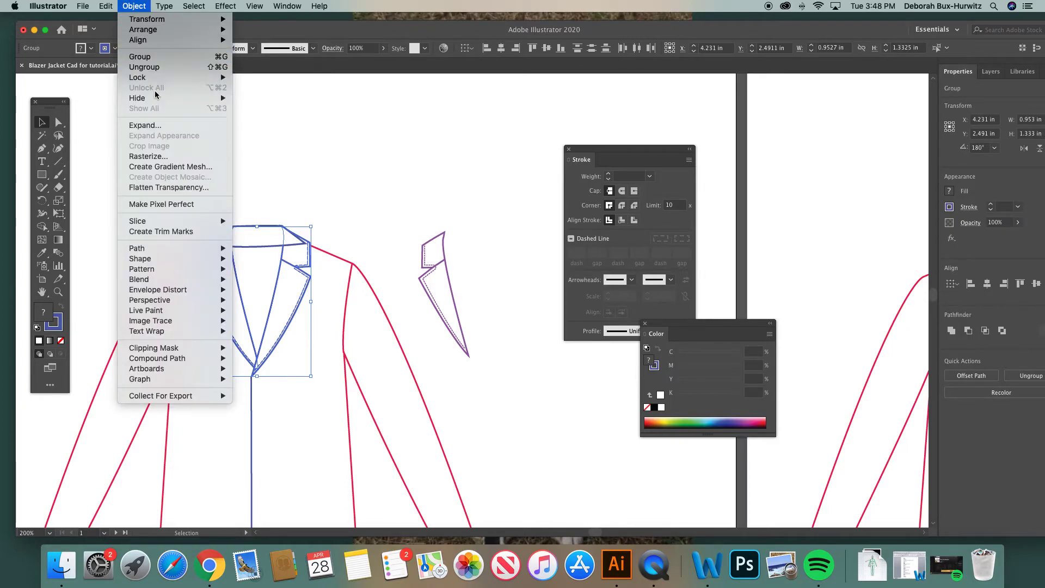
{"action": "mouse_move", "coordinate": [161, 22]}
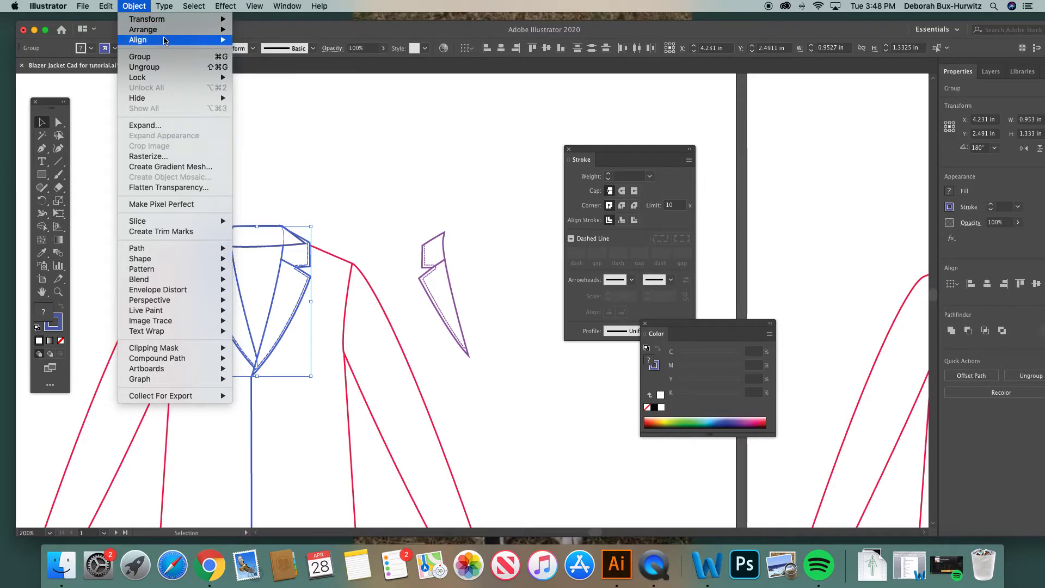
{"action": "left_click", "coordinate": [254, 32]}
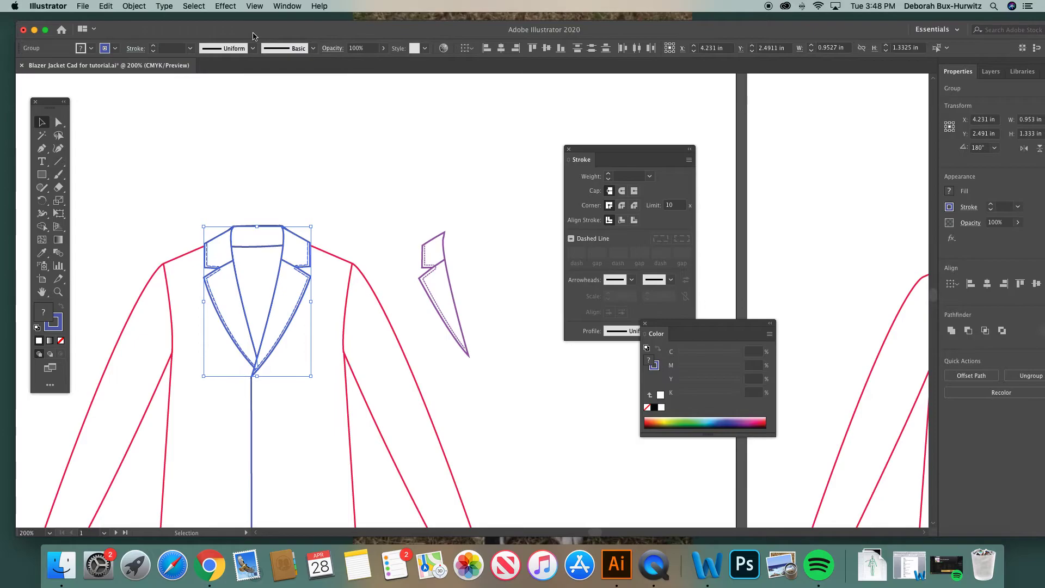
{"action": "left_click", "coordinate": [316, 173]}
Shift the back collar down very slightly to line up its top edge with the tips of the front collar.
{"action": "left_click", "coordinate": [58, 292]}
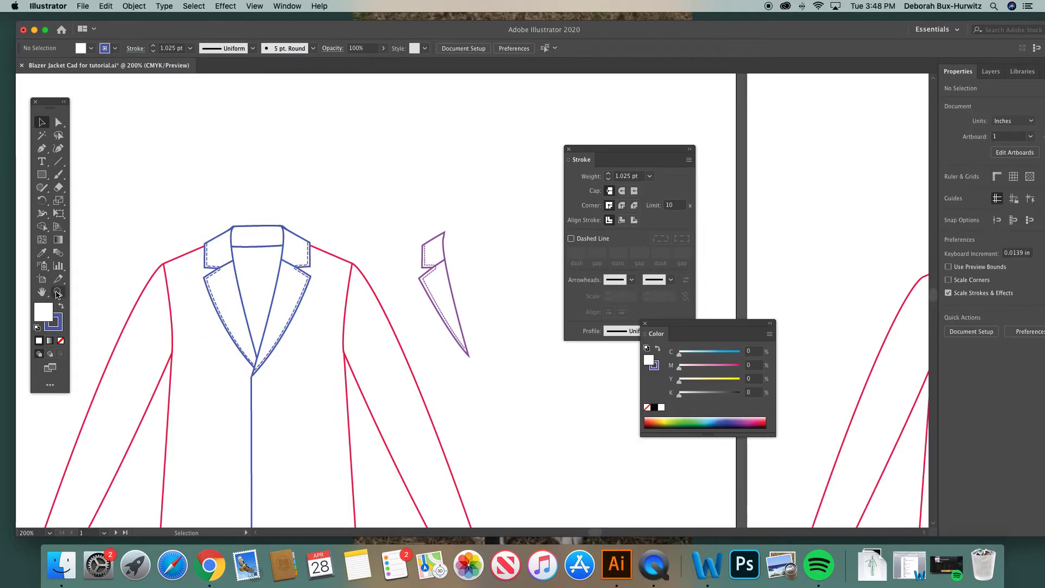
{"action": "left_click_drag", "start_coordinate": [177, 199], "coordinate": [437, 395]}
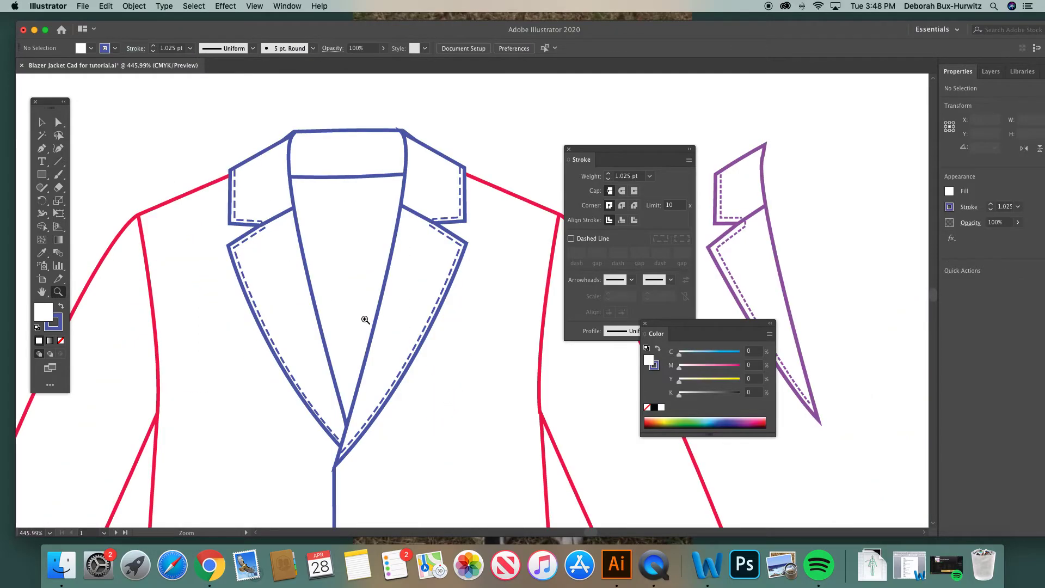
{"action": "scroll", "coordinate": [365, 320], "scroll_direction": "right", "scroll_amount": 5}
{"action": "left_click", "coordinate": [42, 122]}
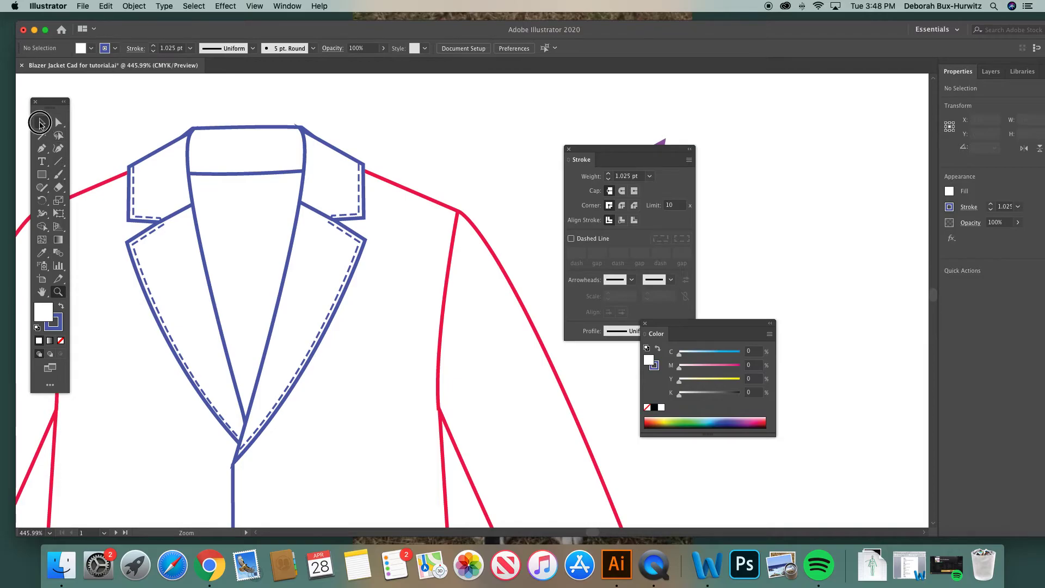
{"action": "left_click", "coordinate": [236, 129]}
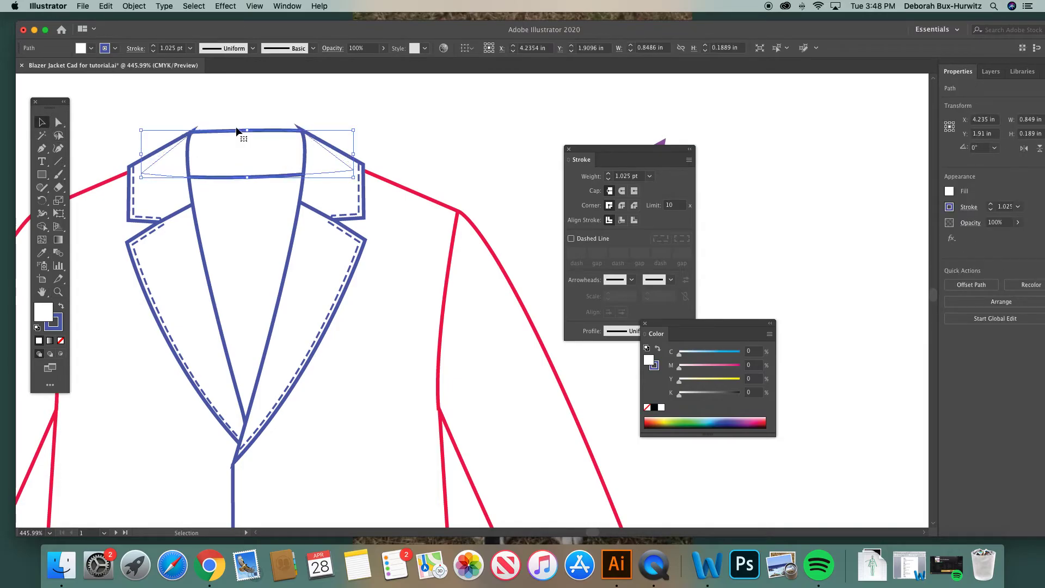
{"action": "left_click_drag", "start_coordinate": [260, 133], "coordinate": [259, 131]}
{"action": "left_click", "coordinate": [235, 123]}
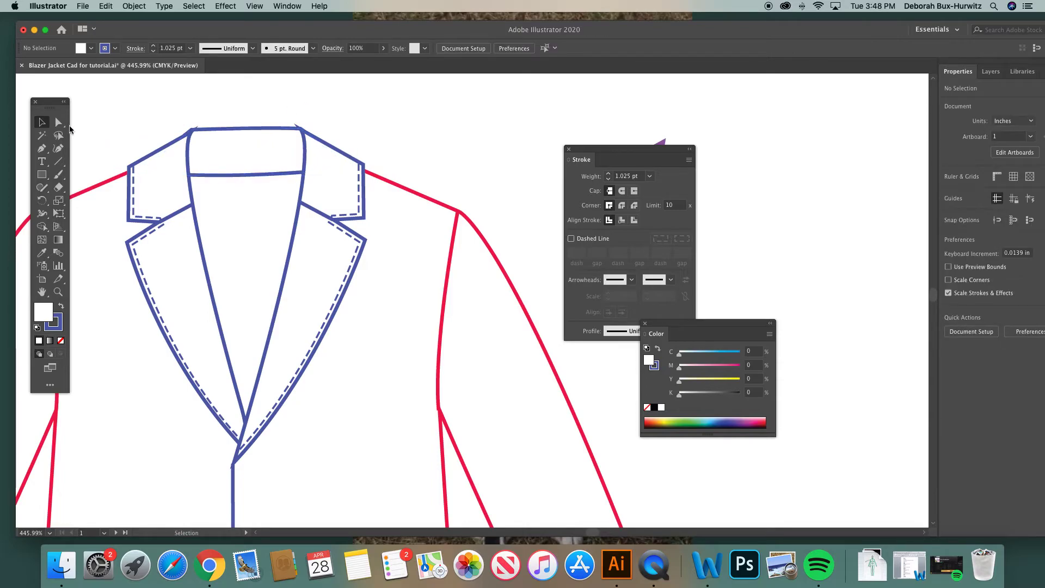
Move the right front collar's top tip point to about X 4.457, Y 1.831 in, flush with the back collar's corner.
{"action": "left_click", "coordinate": [58, 122]}
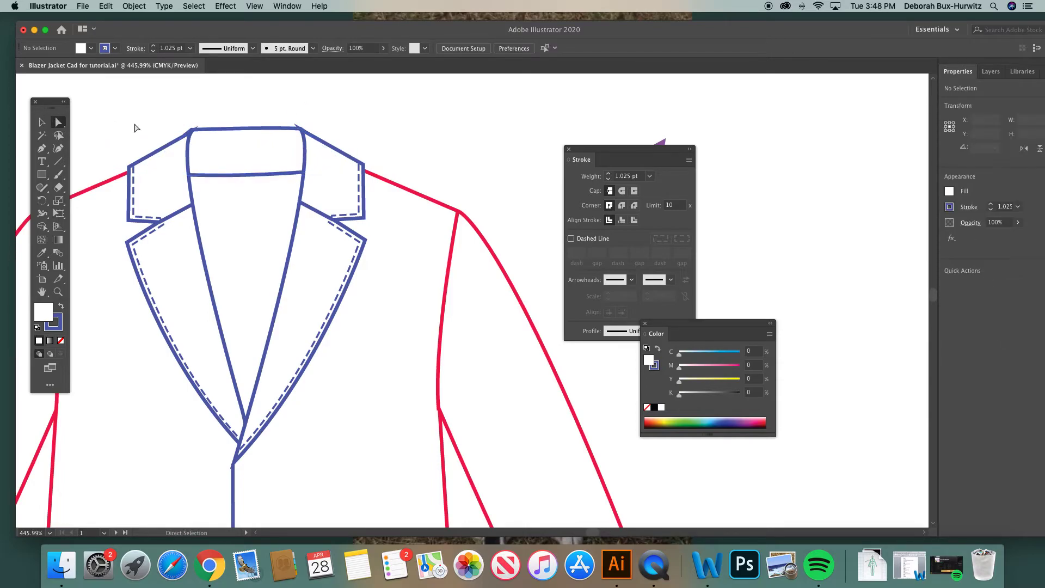
{"action": "left_click", "coordinate": [302, 134]}
{"action": "left_click", "coordinate": [303, 133]}
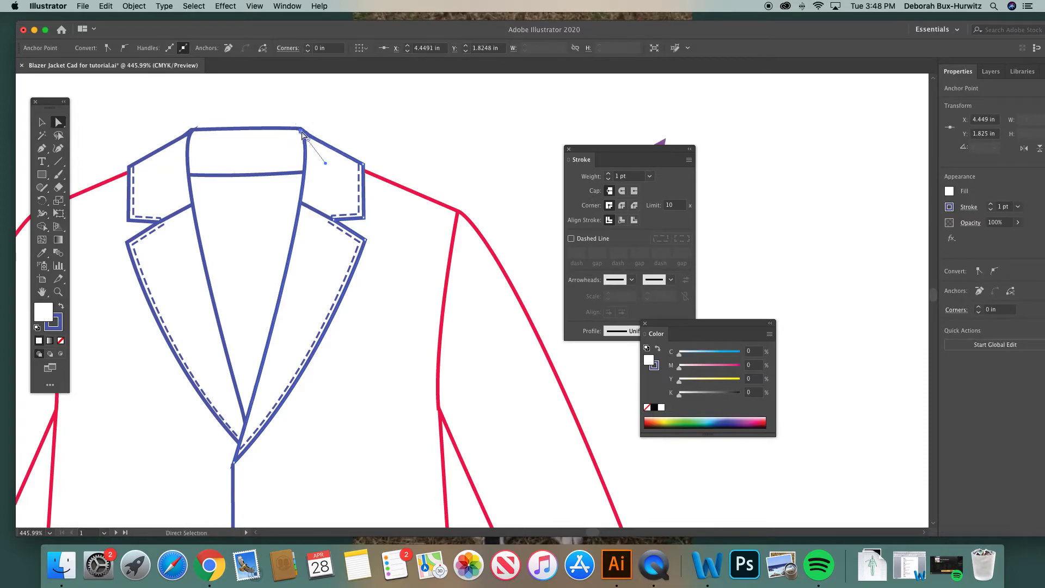
{"action": "left_click", "coordinate": [305, 135]}
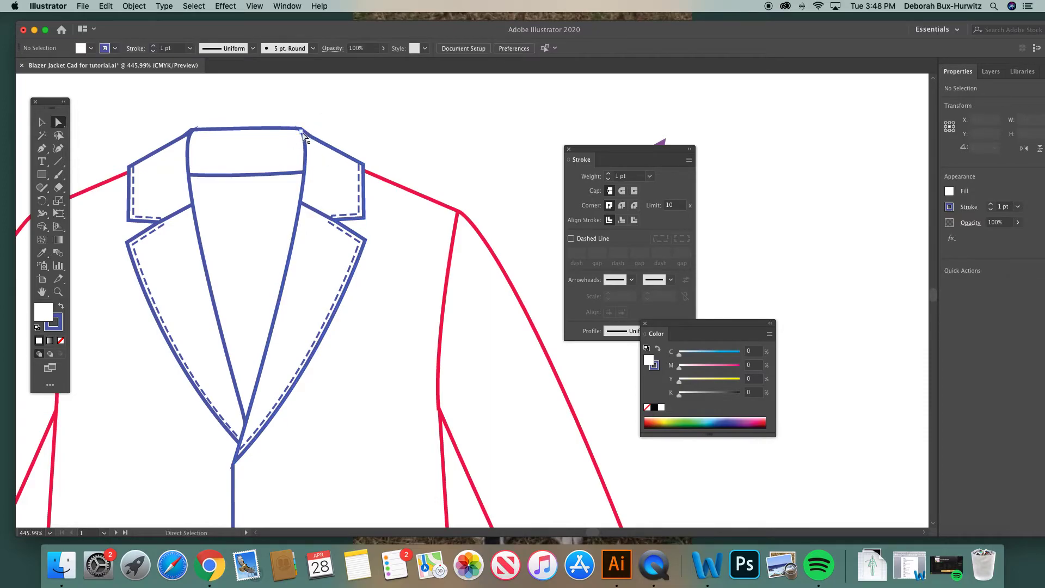
{"action": "left_click", "coordinate": [300, 129]}
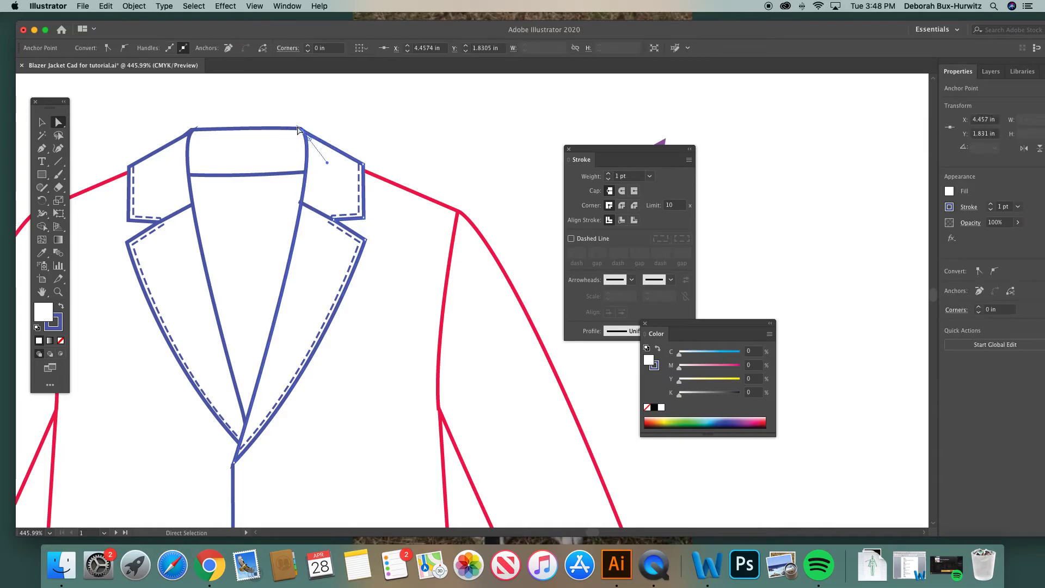
Move the left front collar's top tip point to about X 4.009, Y 1.831 in, flush with the back collar's corner.
{"action": "left_click", "coordinate": [192, 130]}
{"action": "left_click", "coordinate": [168, 127]}
{"action": "left_click", "coordinate": [171, 144]}
{"action": "left_click", "coordinate": [191, 132]}
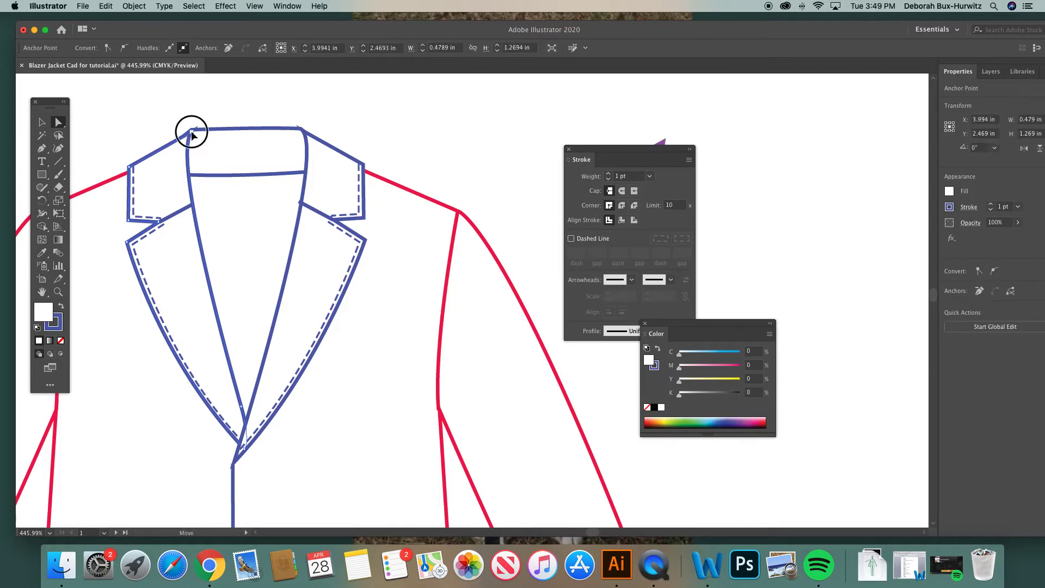
{"action": "left_click", "coordinate": [191, 132]}
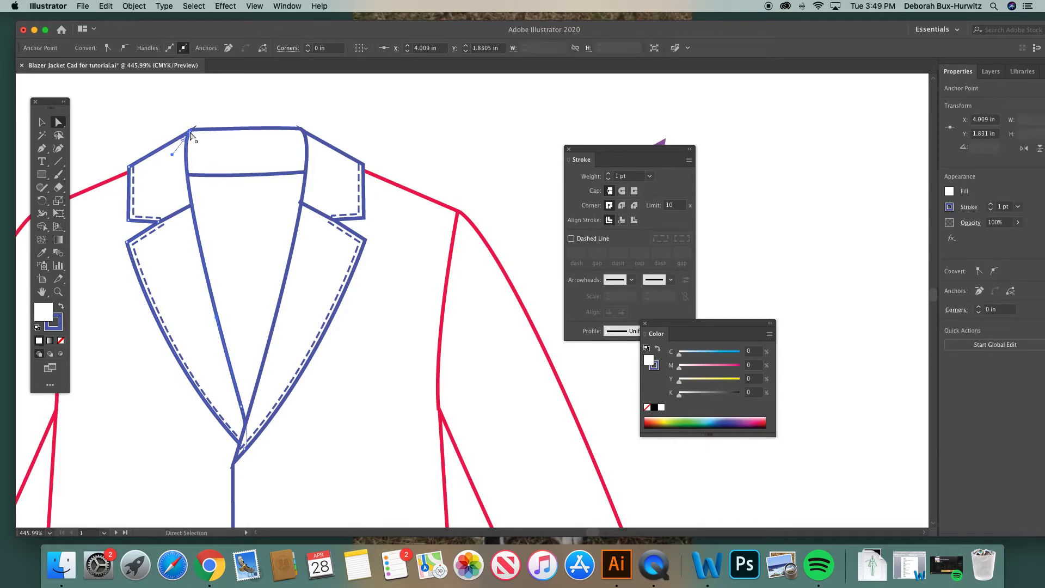
{"action": "left_click", "coordinate": [250, 117]}
Adjust the inner end point of the right lapel's notch line to about X 4.451, Y 2.12 in.
{"action": "scroll", "coordinate": [235, 146], "scroll_direction": "down", "scroll_amount": 2}
{"action": "scroll", "coordinate": [236, 146], "scroll_direction": "right", "scroll_amount": 2}
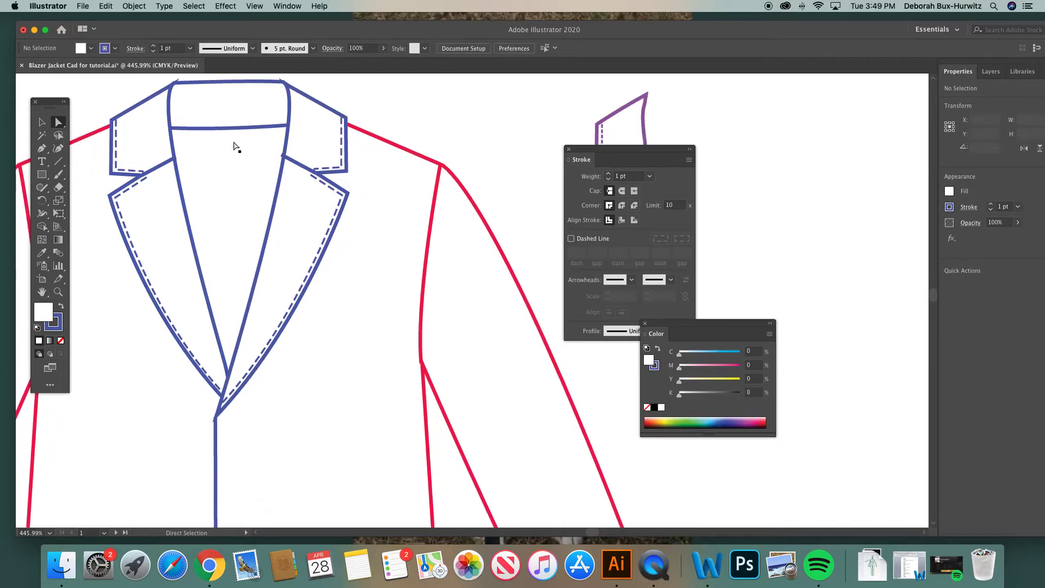
{"action": "left_click", "coordinate": [276, 178]}
{"action": "left_click_drag", "start_coordinate": [277, 179], "coordinate": [276, 178]}
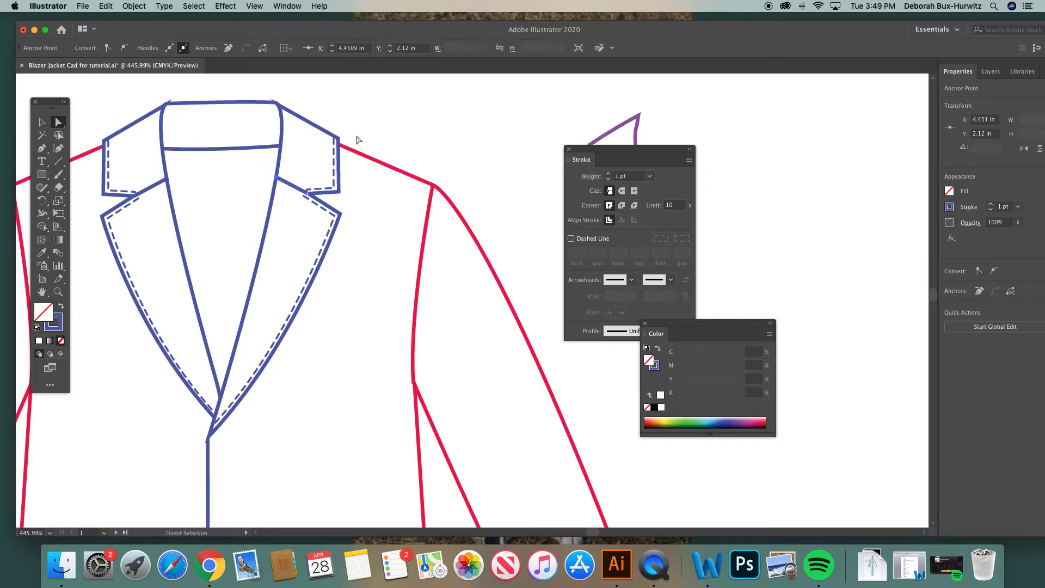
{"action": "left_click", "coordinate": [360, 129]}
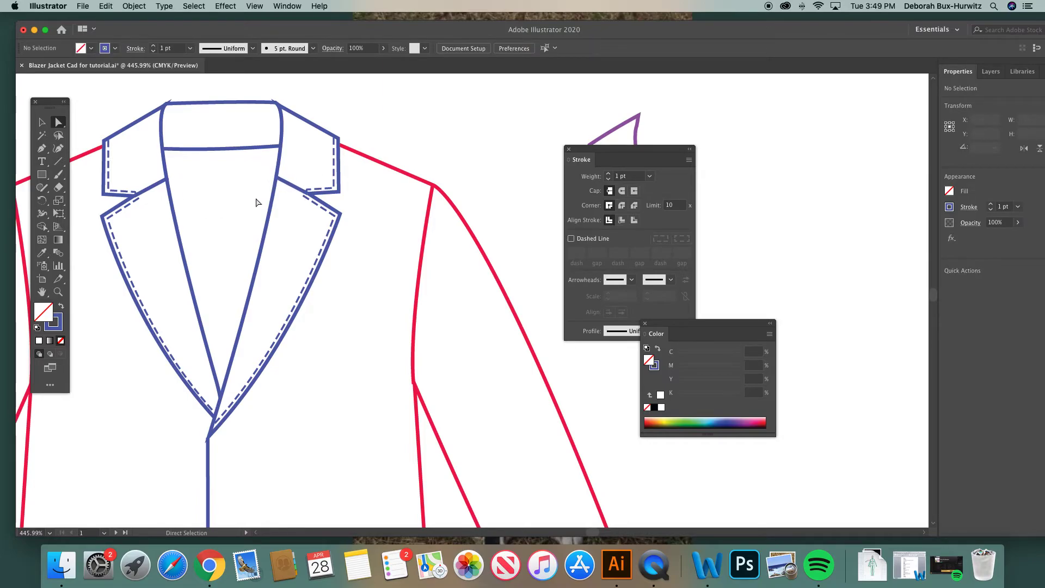
Review the whole jacket front and the casual and tailored blazer reference drawings below it.
{"action": "key", "text": "super+minus"}
{"action": "key", "text": "super+minus"}
{"action": "key", "text": "super+minus"}
{"action": "key", "text": "super+minus"}
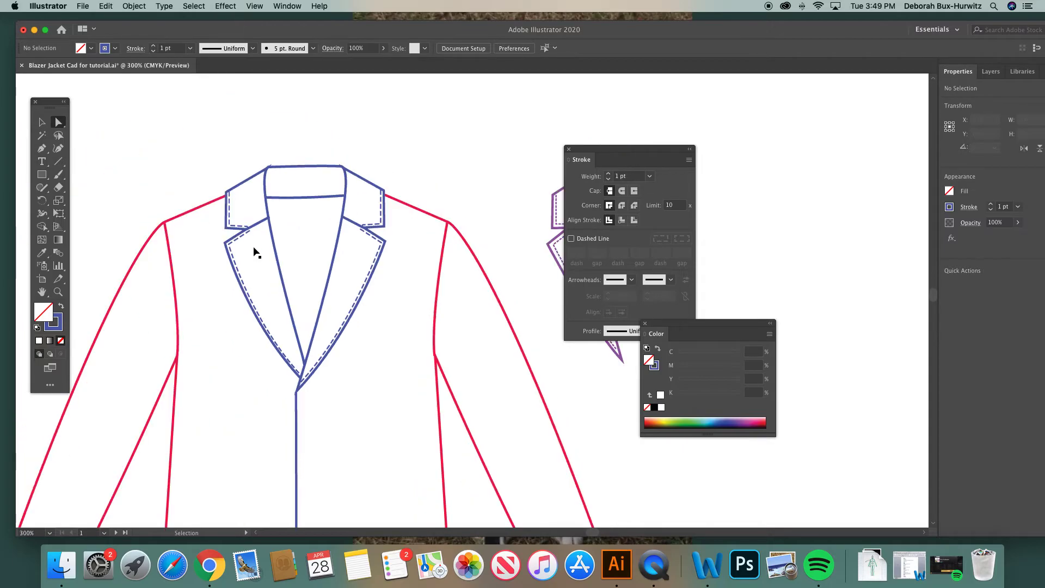
{"action": "key", "text": "super+minus"}
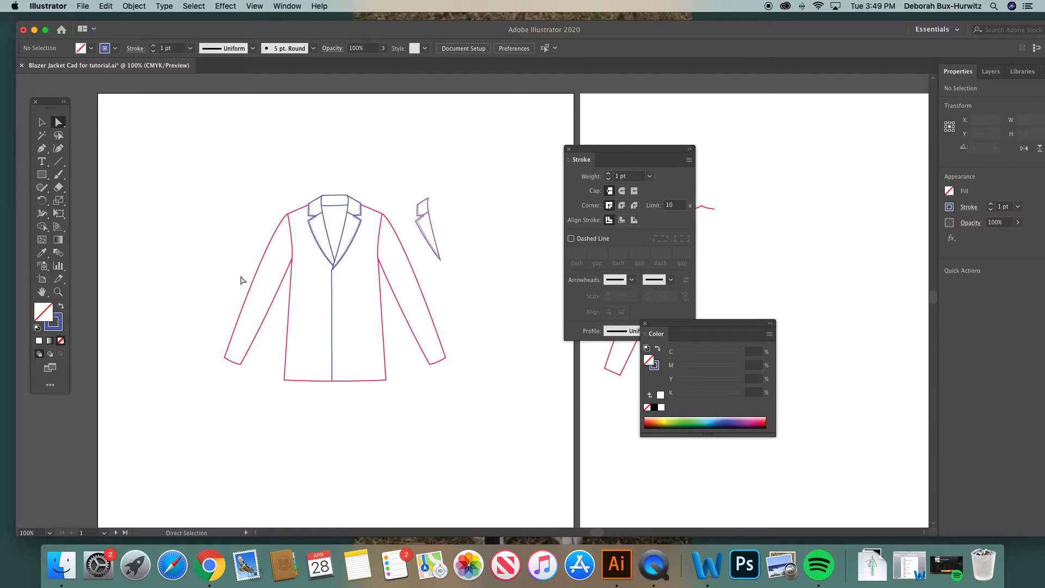
{"action": "scroll", "coordinate": [244, 282], "scroll_direction": "down", "scroll_amount": 20}
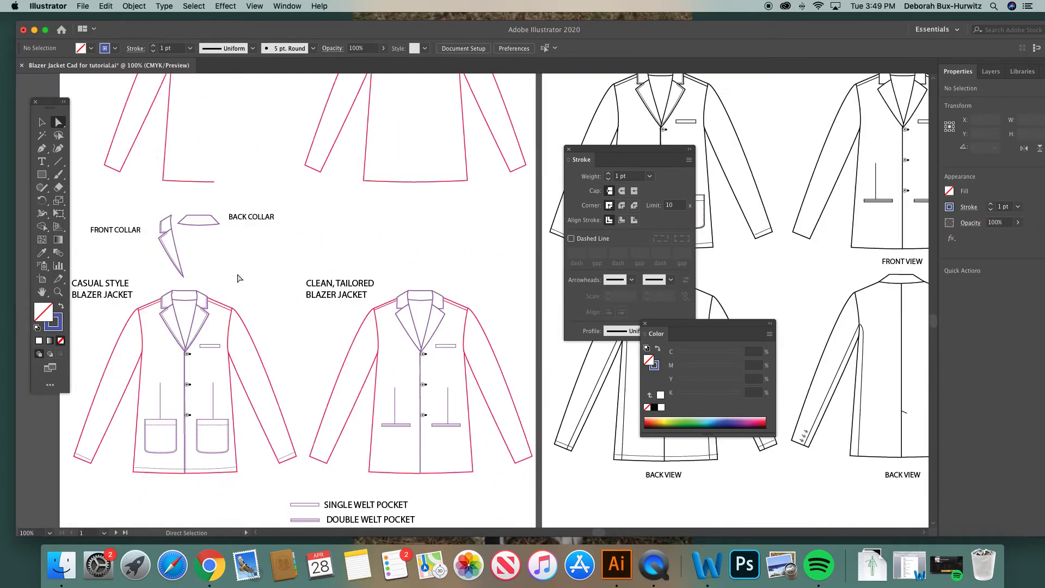
Try a thin welt rectangle about 0.44 by 0.05 in beside the casual blazer's right sleeve, and delete it.
{"action": "scroll", "coordinate": [238, 278], "scroll_direction": "down", "scroll_amount": 3}
{"action": "left_click", "coordinate": [58, 291]}
{"action": "left_click_drag", "start_coordinate": [140, 216], "coordinate": [414, 431]}
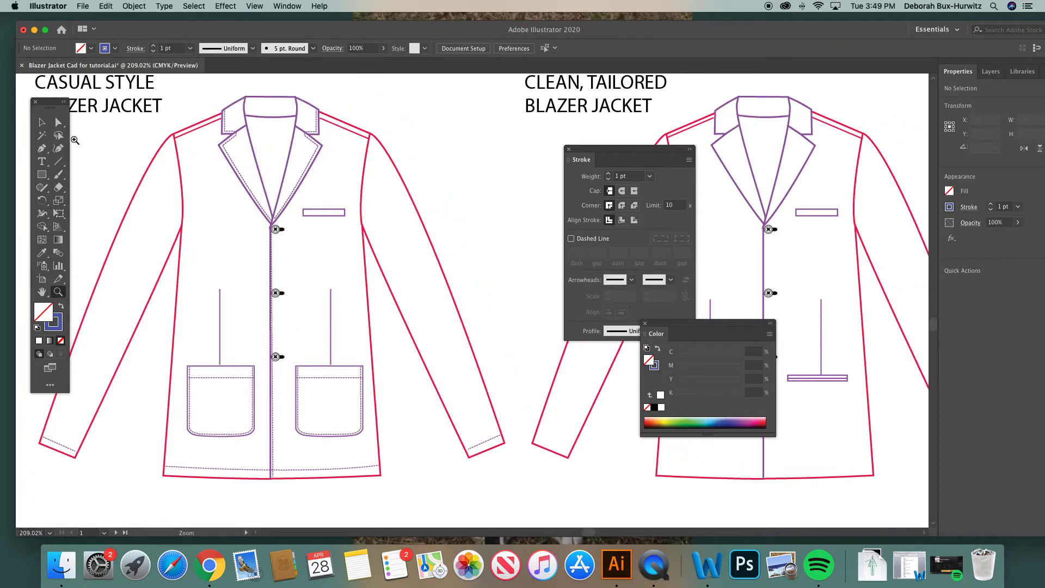
{"action": "left_click", "coordinate": [42, 175]}
{"action": "left_click_drag", "start_coordinate": [448, 210], "coordinate": [501, 215]}
{"action": "left_click", "coordinate": [42, 122]}
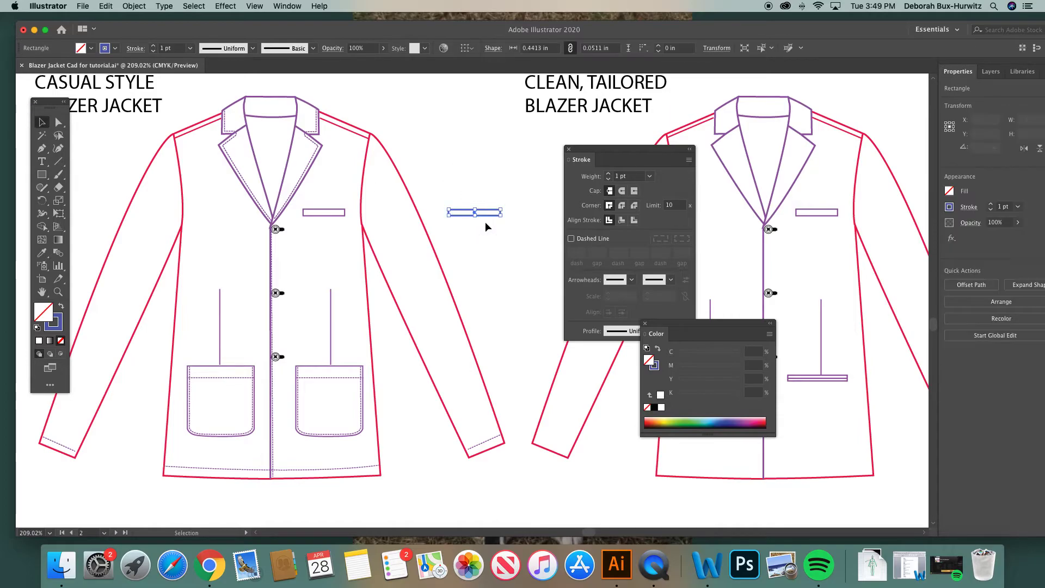
{"action": "key", "text": "Delete"}
Try moving the casual blazer's grouped shoulder lines up above the collar, and undo the move.
{"action": "scroll", "coordinate": [393, 187], "scroll_direction": "up", "scroll_amount": 5}
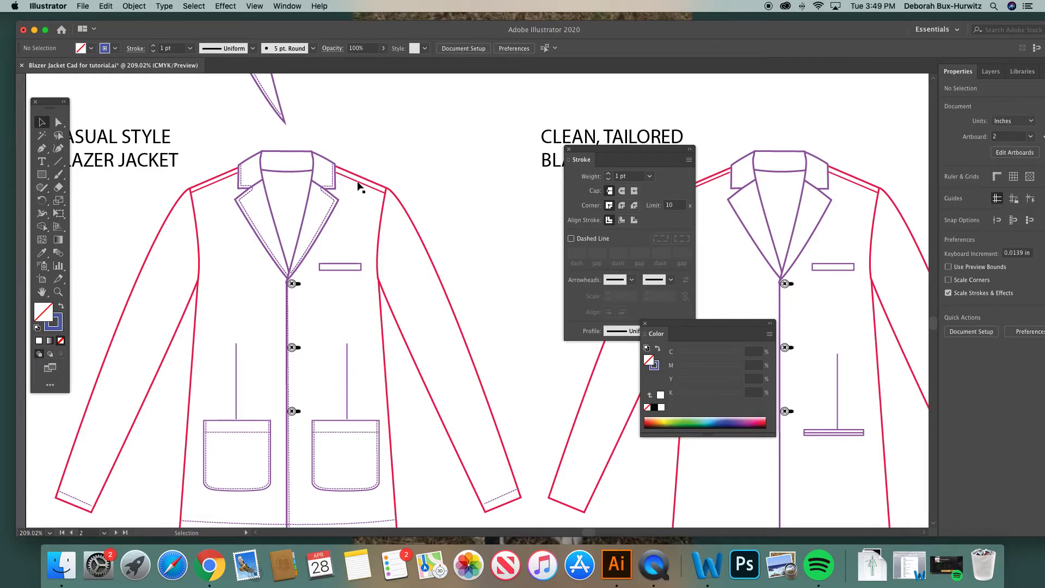
{"action": "left_click", "coordinate": [359, 181]}
{"action": "left_click_drag", "start_coordinate": [359, 179], "coordinate": [380, 147]}
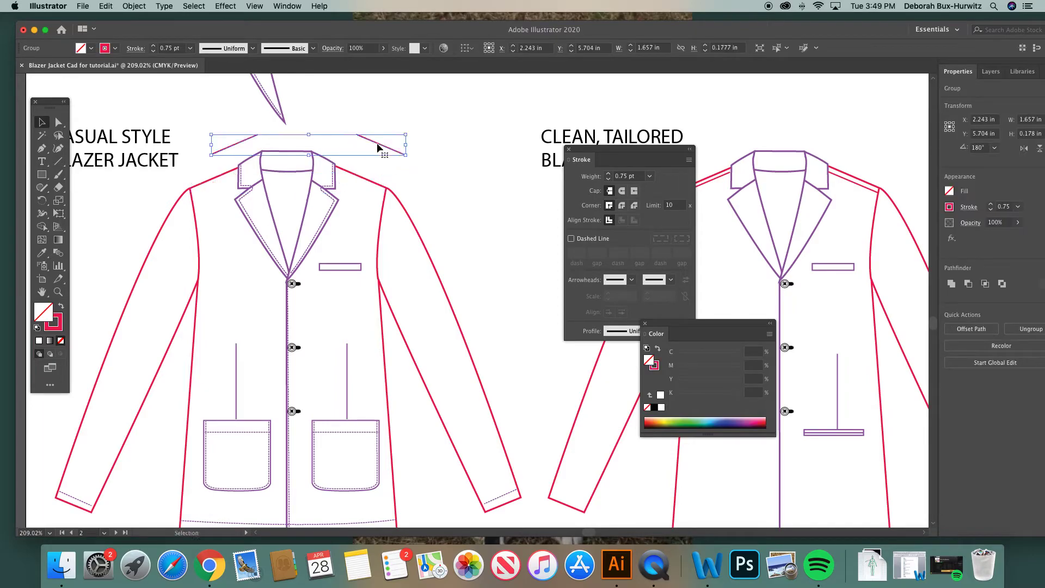
{"action": "key", "text": "cmd+z"}
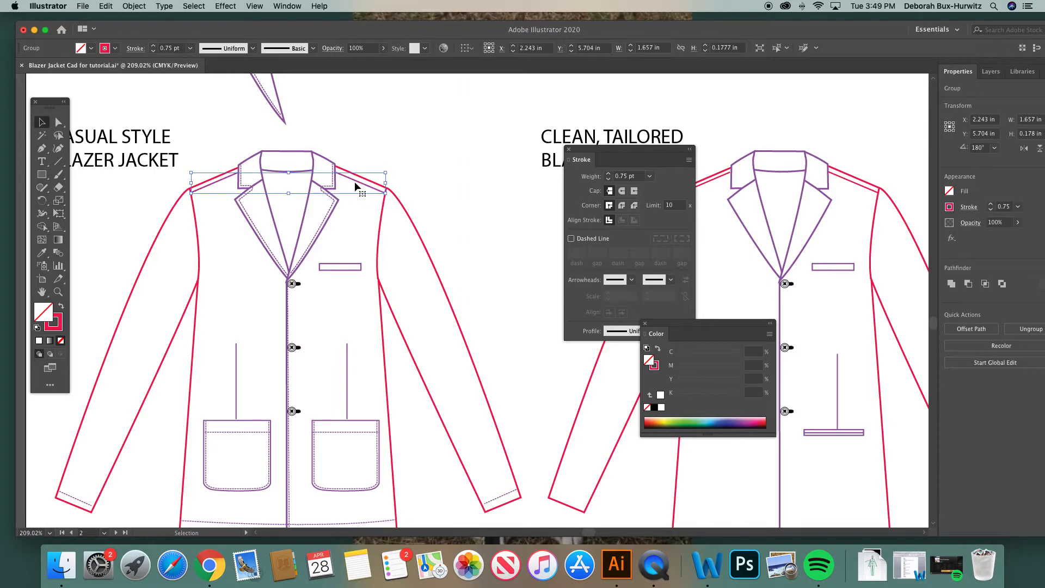
Draw a thin red rectangle about 0.474 by 0.037 in beside the single welt pocket sample and stretch it slightly taller.
{"action": "scroll", "coordinate": [355, 182], "scroll_direction": "down", "scroll_amount": 4}
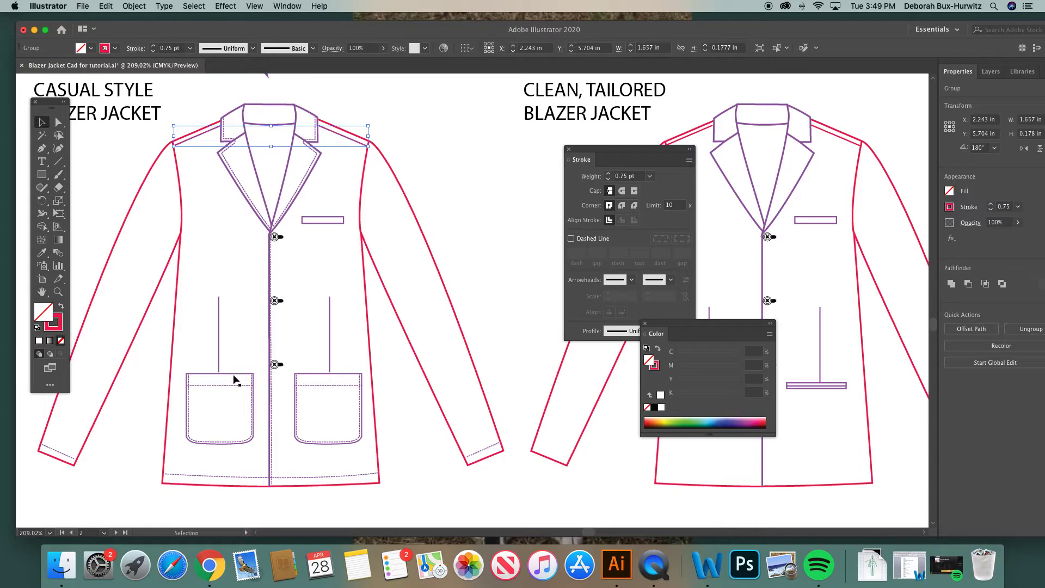
{"action": "scroll", "coordinate": [234, 376], "scroll_direction": "down", "scroll_amount": 10}
{"action": "scroll", "coordinate": [234, 376], "scroll_direction": "right", "scroll_amount": 5}
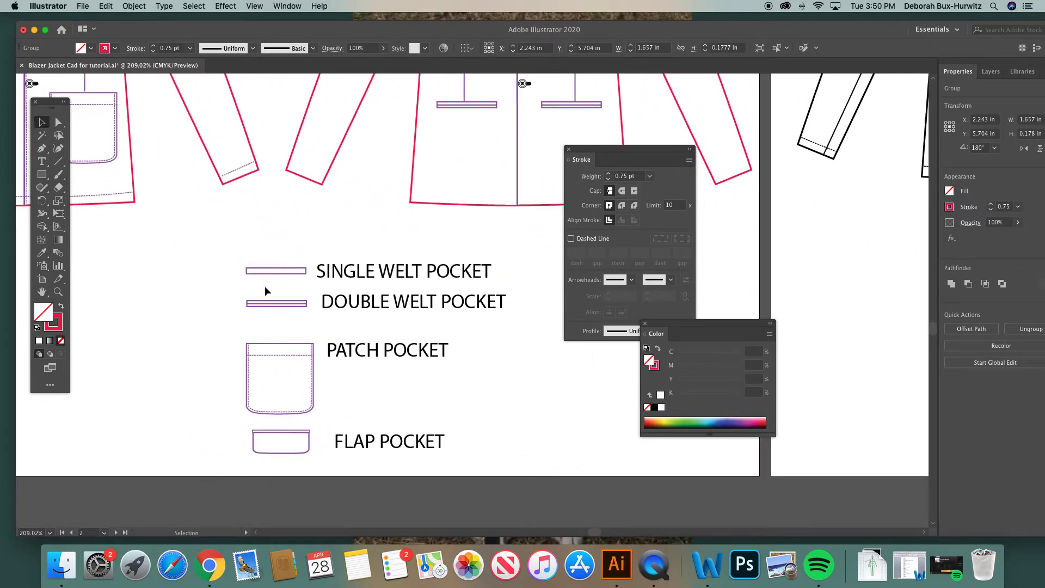
{"action": "left_click", "coordinate": [48, 174]}
{"action": "left_click_drag", "start_coordinate": [163, 281], "coordinate": [219, 285]}
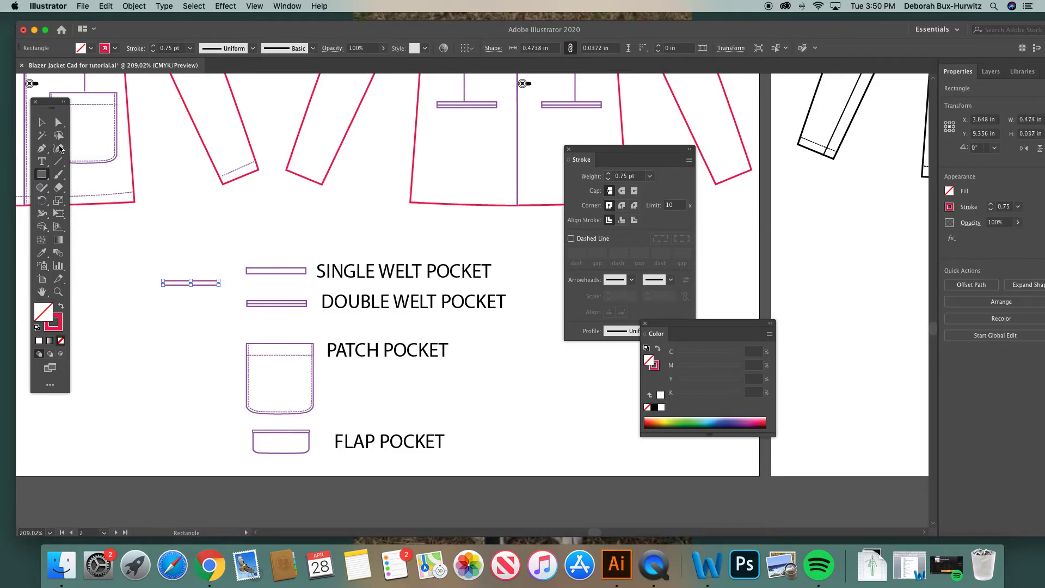
{"action": "left_click", "coordinate": [42, 122]}
{"action": "left_click", "coordinate": [197, 224]}
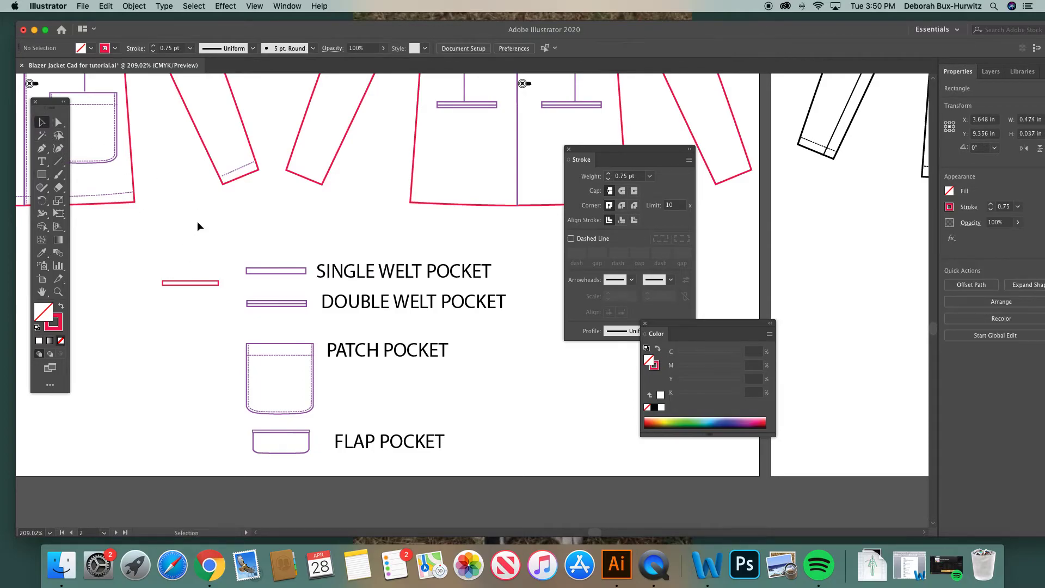
{"action": "left_click", "coordinate": [218, 284]}
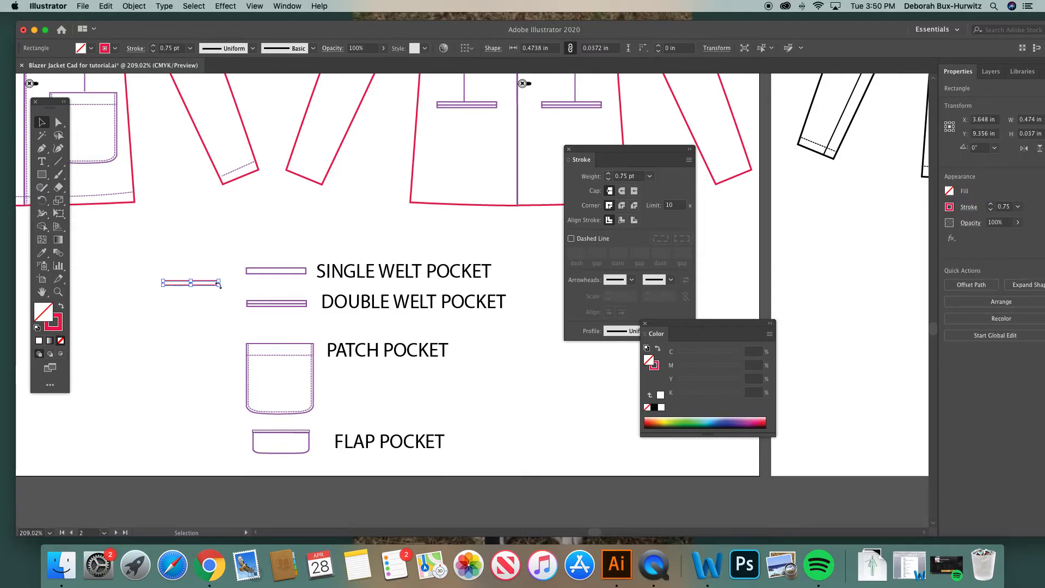
{"action": "left_click_drag", "start_coordinate": [220, 285], "coordinate": [218, 288]}
{"action": "left_click", "coordinate": [212, 256]}
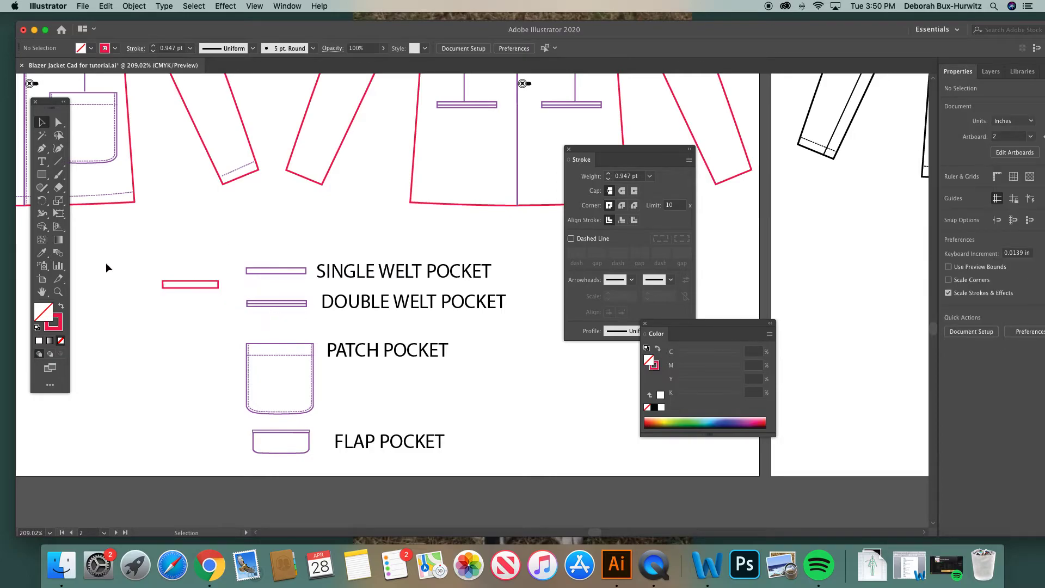
Divide the red welt rectangle lengthwise with a straight horizontal Pen line from X 3.411 to 3.883 in at Y 9.366 in.
{"action": "left_click", "coordinate": [59, 292]}
{"action": "left_click_drag", "start_coordinate": [117, 223], "coordinate": [416, 374]}
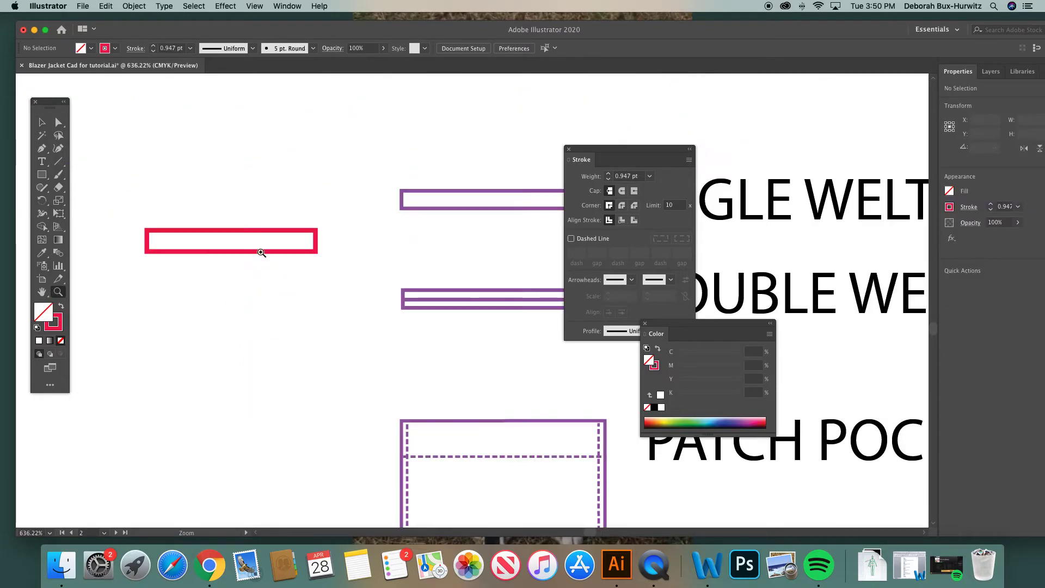
{"action": "left_click", "coordinate": [42, 122]}
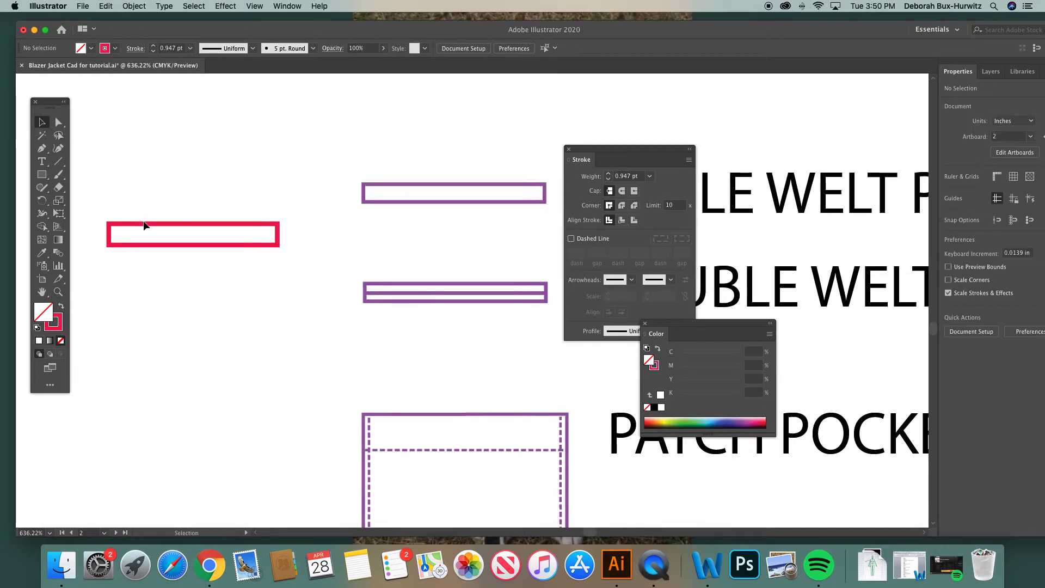
{"action": "left_click", "coordinate": [42, 148]}
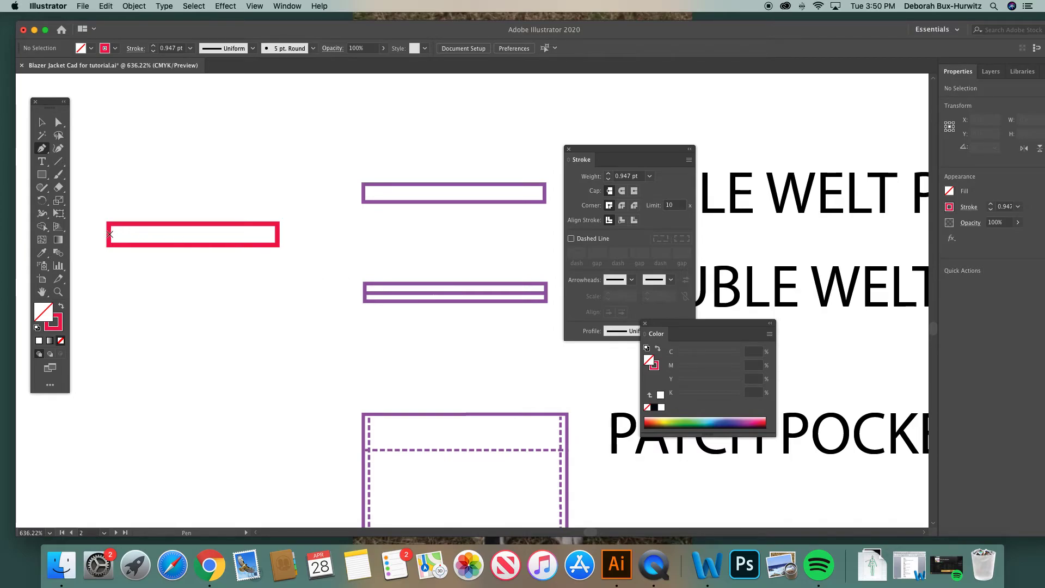
{"action": "left_click", "coordinate": [109, 234]}
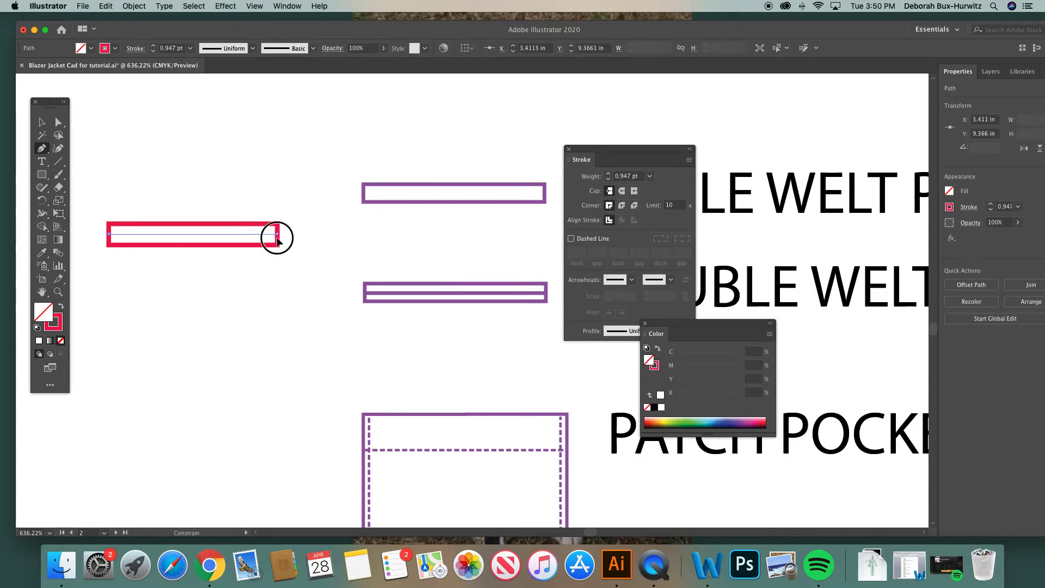
{"action": "left_click", "coordinate": [277, 235]}
{"action": "left_click", "coordinate": [42, 122]}
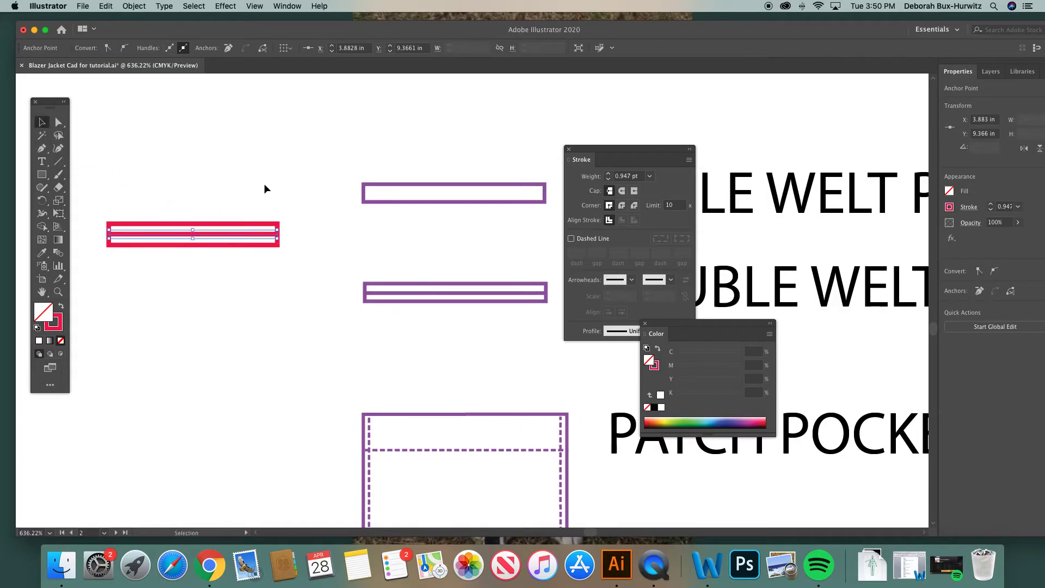
{"action": "left_click", "coordinate": [263, 184]}
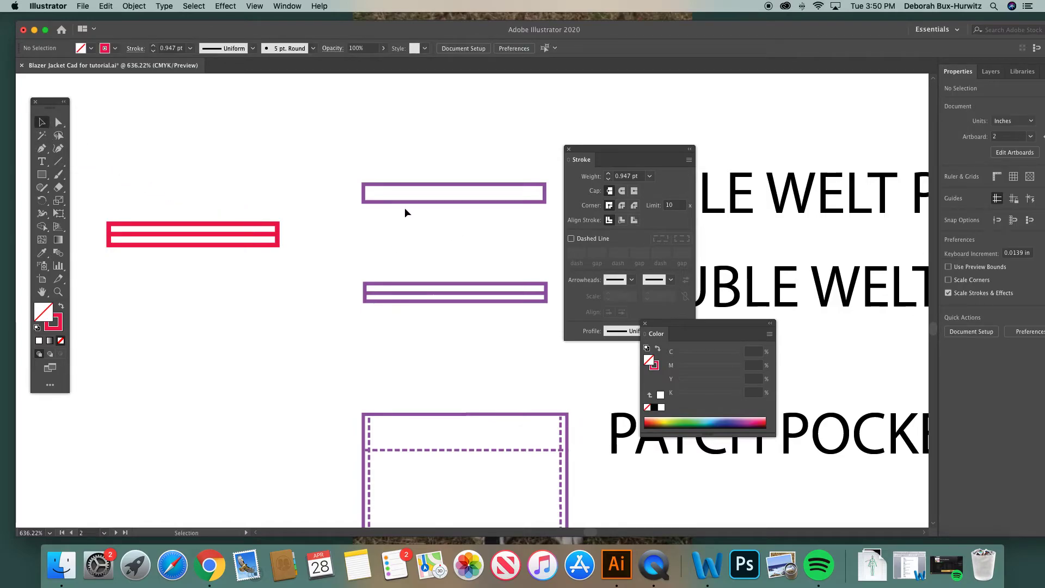
Move the Stroke panel clear of the pocket labels so all four pocket samples are unobstructed.
{"action": "key", "text": "super+minus"}
{"action": "key", "text": "super+minus"}
{"action": "key", "text": "super+minus"}
{"action": "key", "text": "super+minus"}
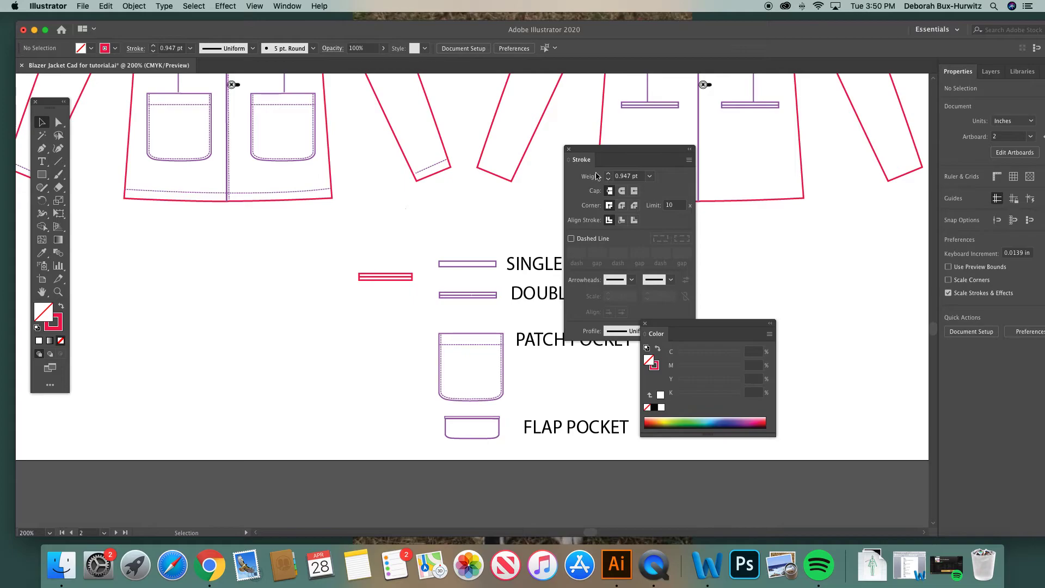
{"action": "left_click_drag", "start_coordinate": [595, 149], "coordinate": [772, 152]}
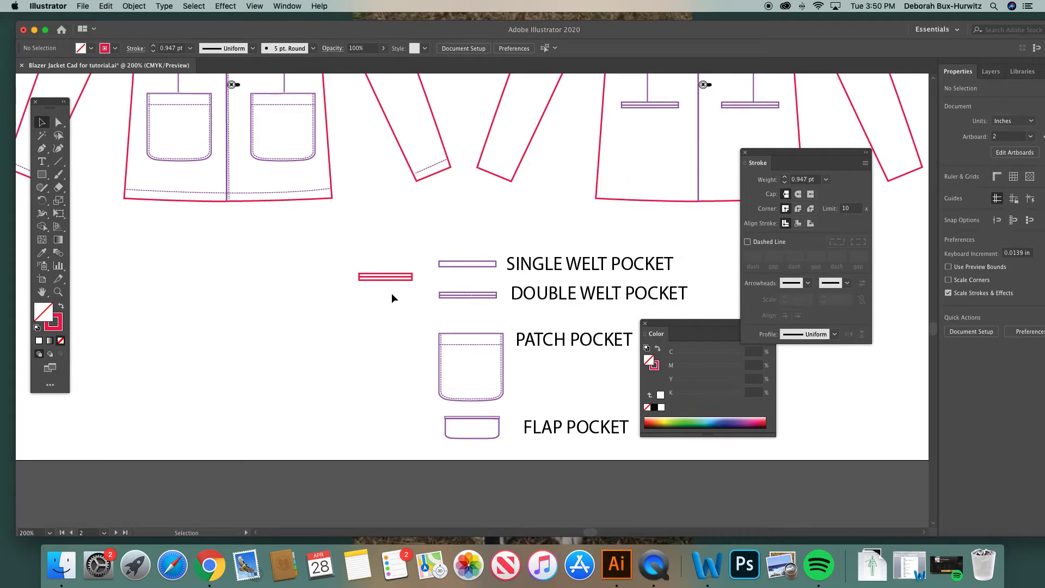
{"action": "scroll", "coordinate": [392, 294], "scroll_direction": "right", "scroll_amount": 3}
{"action": "scroll", "coordinate": [333, 321], "scroll_direction": "down", "scroll_amount": 2}
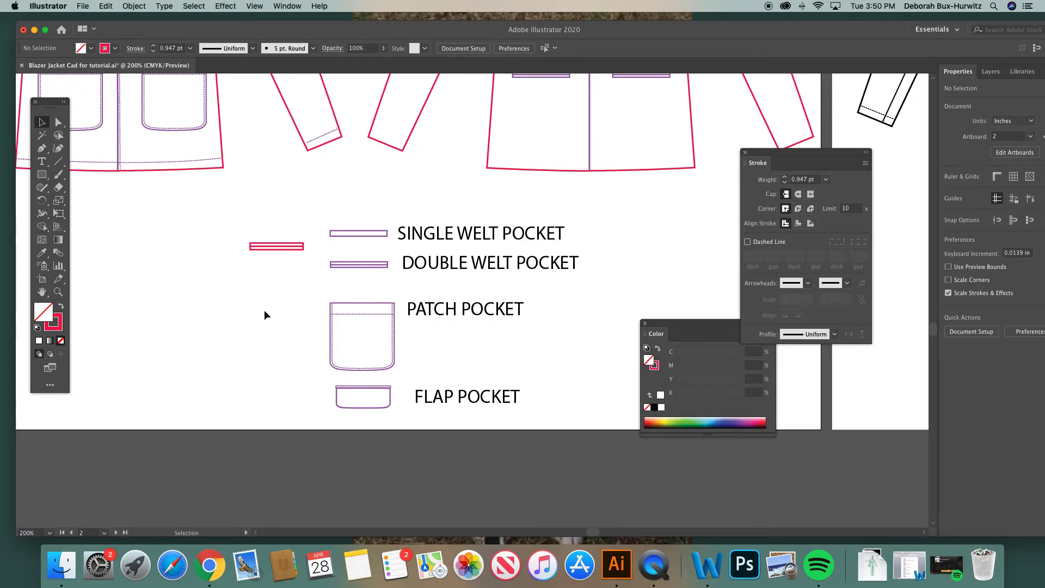
Select the patch pocket sample's outline to pick up its 0.667 pt purple stroke for new paths.
{"action": "left_click", "coordinate": [41, 148]}
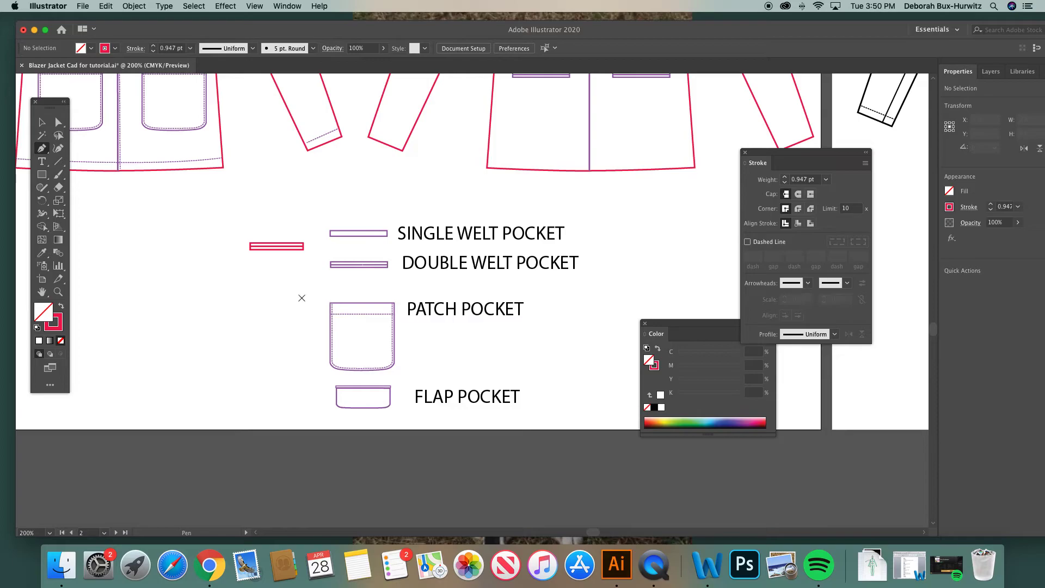
{"action": "key", "text": "a"}
{"action": "left_click", "coordinate": [375, 313]}
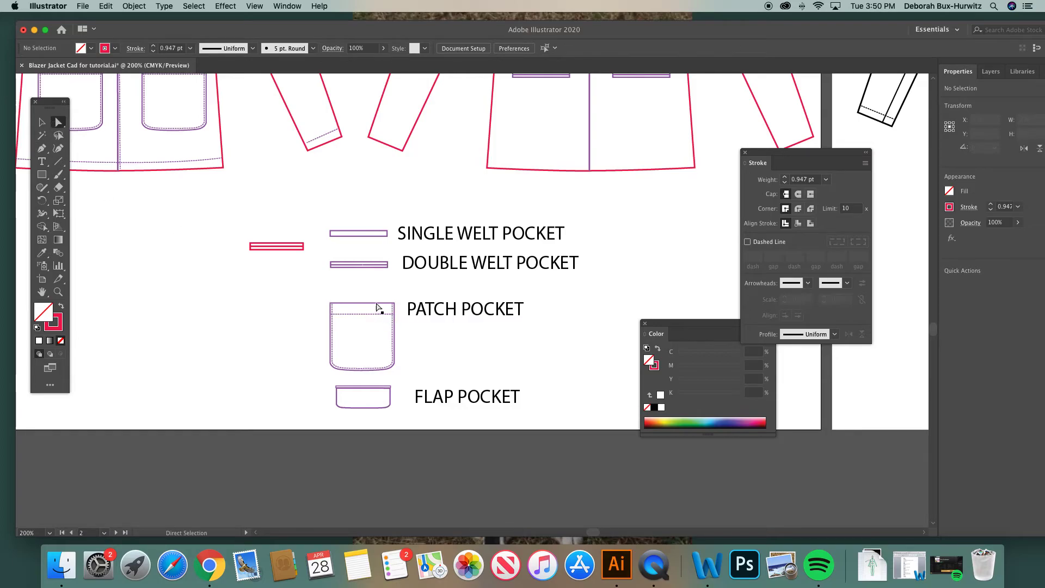
{"action": "key", "text": "z"}
{"action": "left_click_drag", "start_coordinate": [330, 278], "coordinate": [490, 417]}
{"action": "key", "text": "a"}
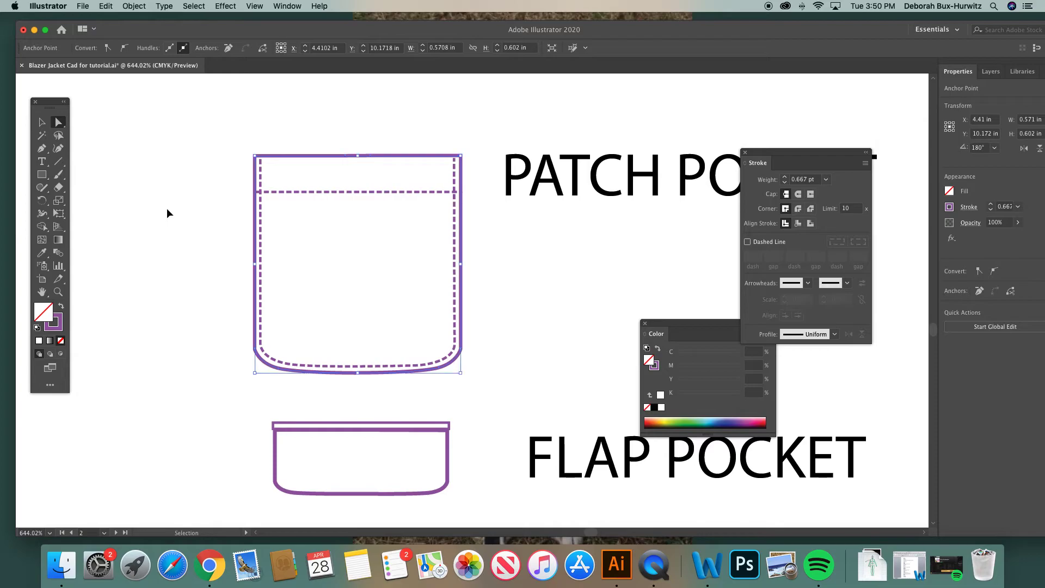
{"action": "key", "text": "super+minus"}
{"action": "key", "text": "super+minus"}
{"action": "scroll", "coordinate": [170, 213], "scroll_direction": "down", "scroll_amount": 2}
Draw a half patch pocket's top edge, straight left side and rounded lower corner, starting at X 3.619, Y 9.871 in.
{"action": "key", "text": "p"}
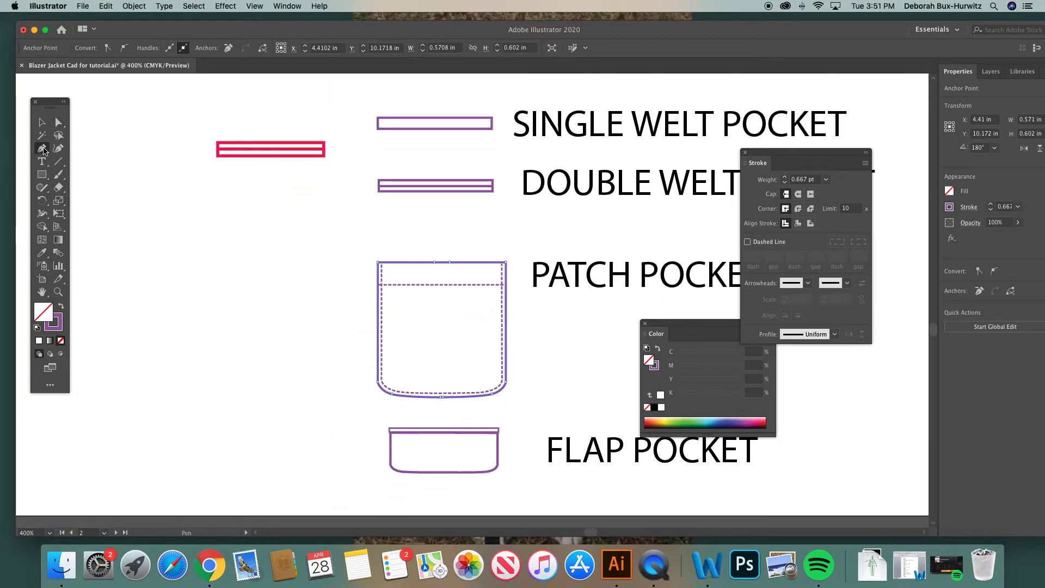
{"action": "left_click", "coordinate": [265, 262]}
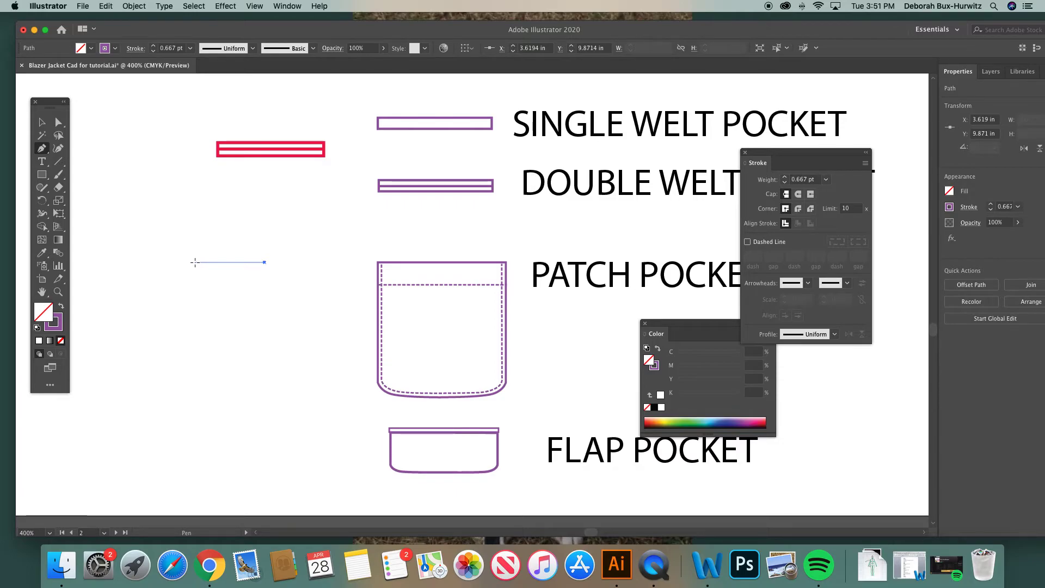
{"action": "left_click", "coordinate": [195, 262]}
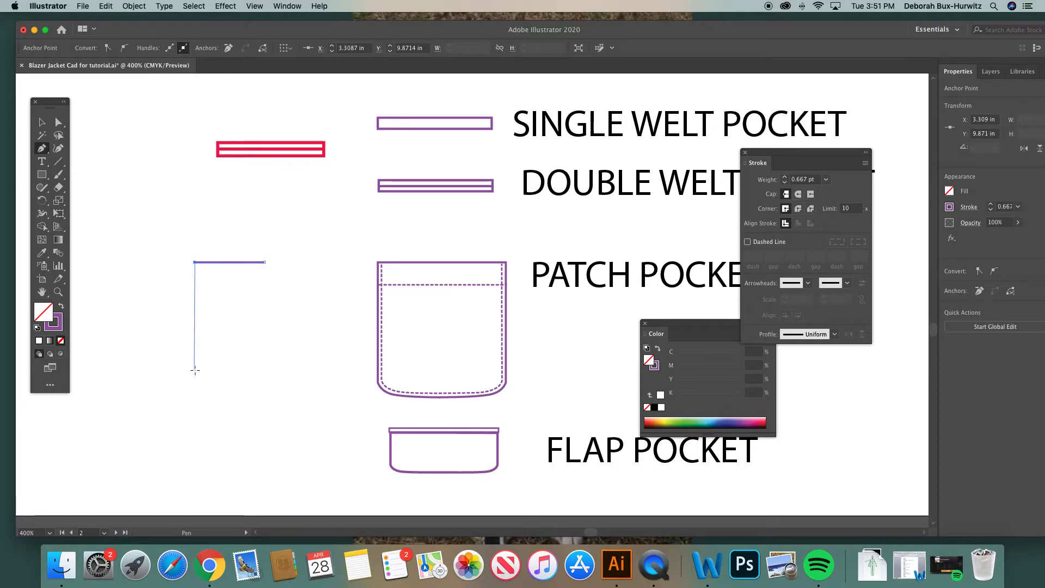
{"action": "left_click", "coordinate": [195, 370]}
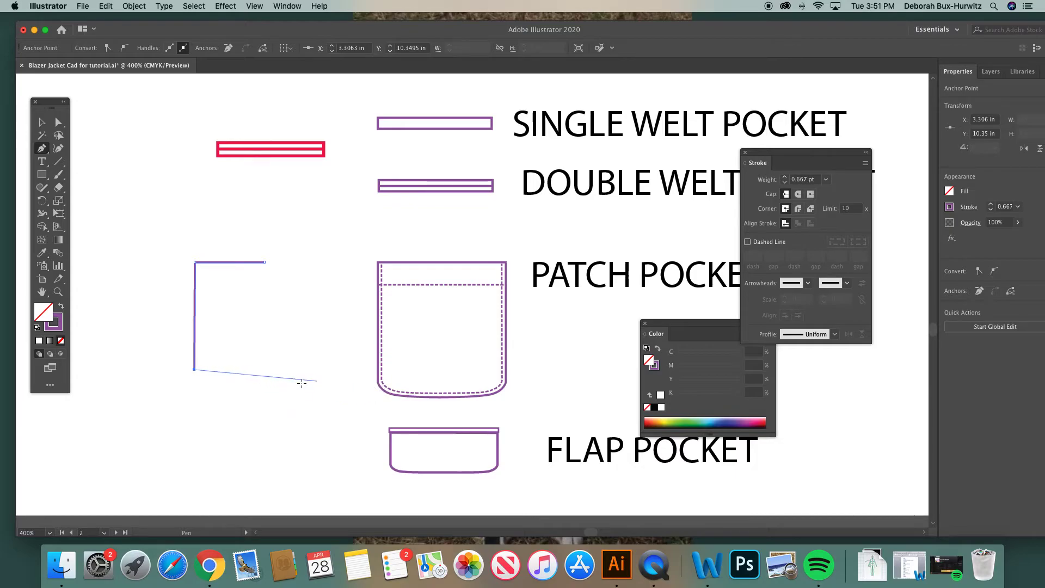
{"action": "left_click_drag", "start_coordinate": [207, 383], "coordinate": [222, 385]}
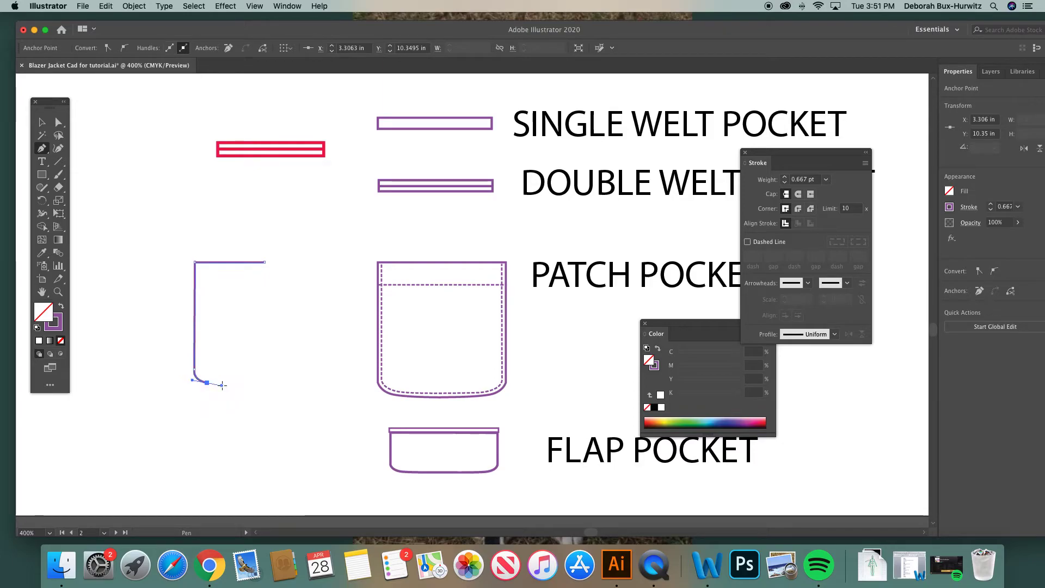
{"action": "left_click", "coordinate": [59, 122]}
{"action": "left_click", "coordinate": [180, 192]}
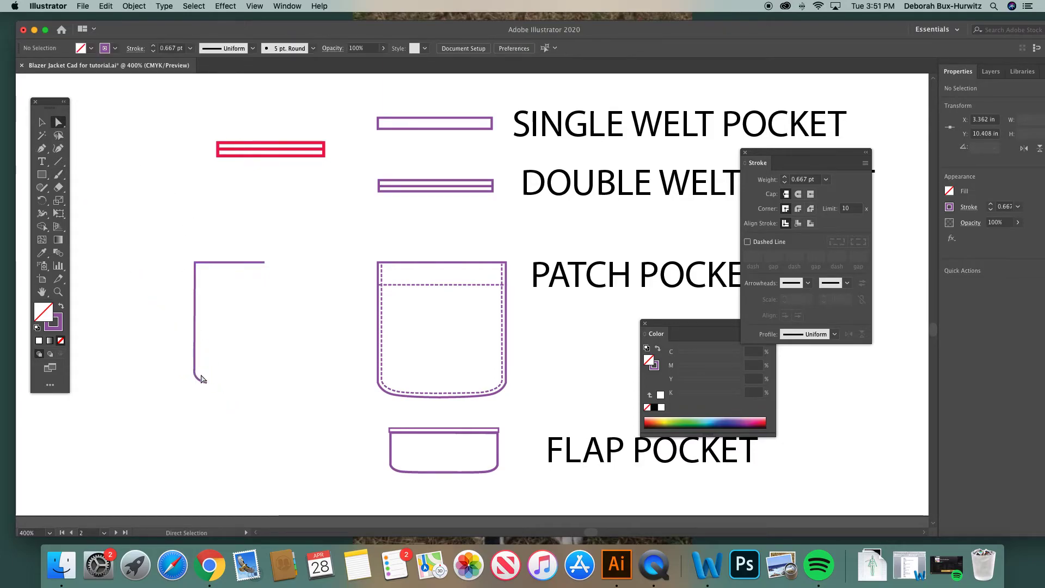
Extend the path from the rounded corner with a straight bottom edge, making the half pocket about 0.31 by 0.54 in.
{"action": "key", "text": "p"}
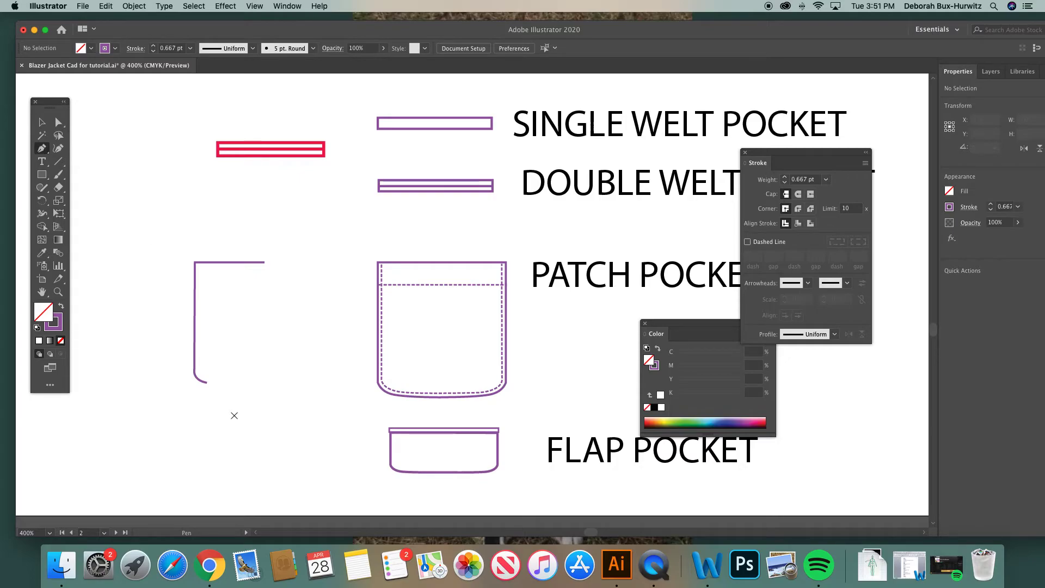
{"action": "left_click", "coordinate": [207, 383]}
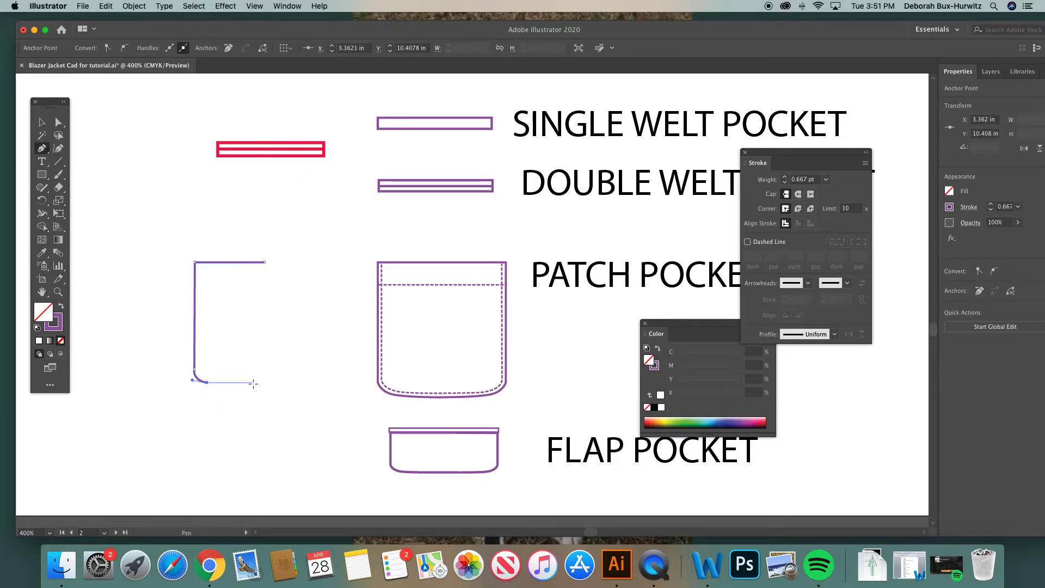
{"action": "left_click", "coordinate": [264, 382]}
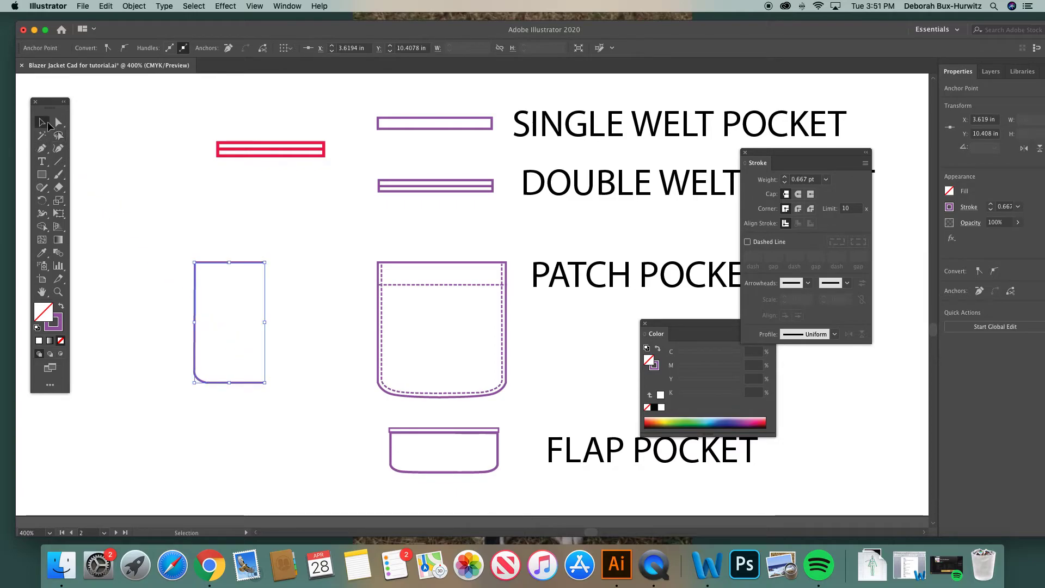
{"action": "left_click", "coordinate": [42, 121]}
{"action": "left_click", "coordinate": [265, 233]}
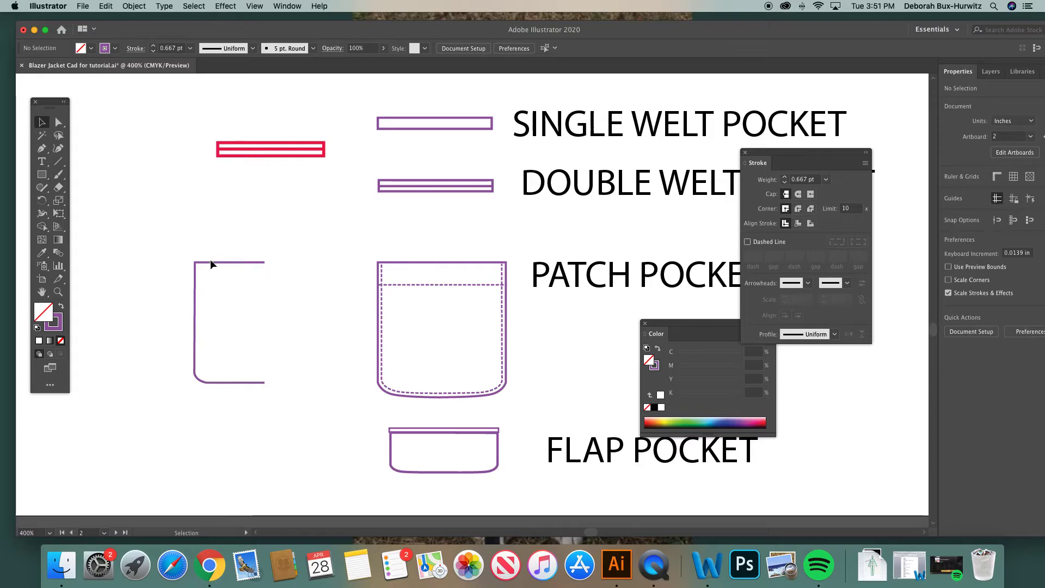
Move the half patch pocket further left, away from the samples, and paste a duplicate of it.
{"action": "left_click_drag", "start_coordinate": [174, 237], "coordinate": [272, 402]}
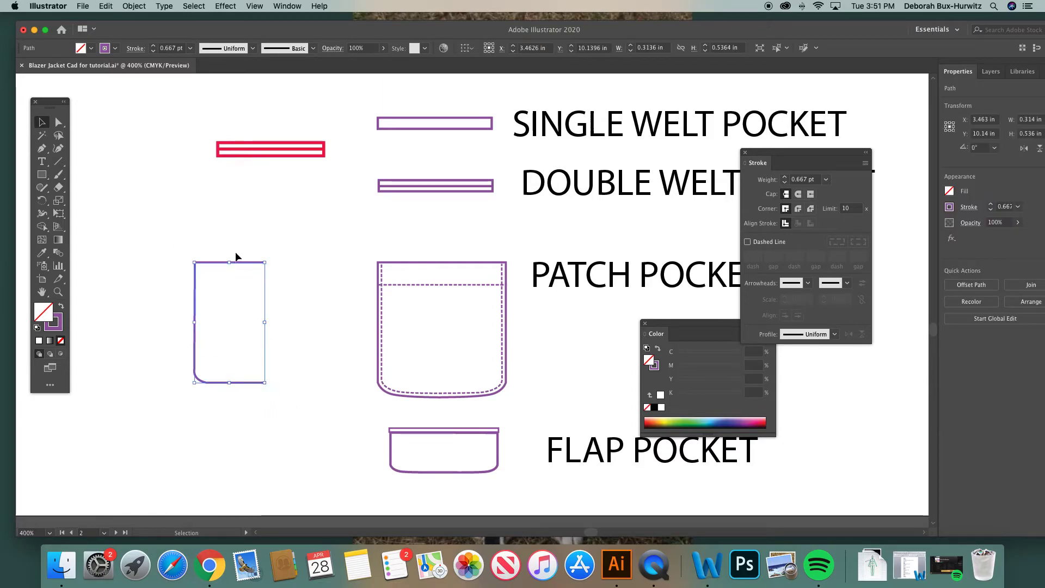
{"action": "left_click_drag", "start_coordinate": [246, 263], "coordinate": [169, 259]}
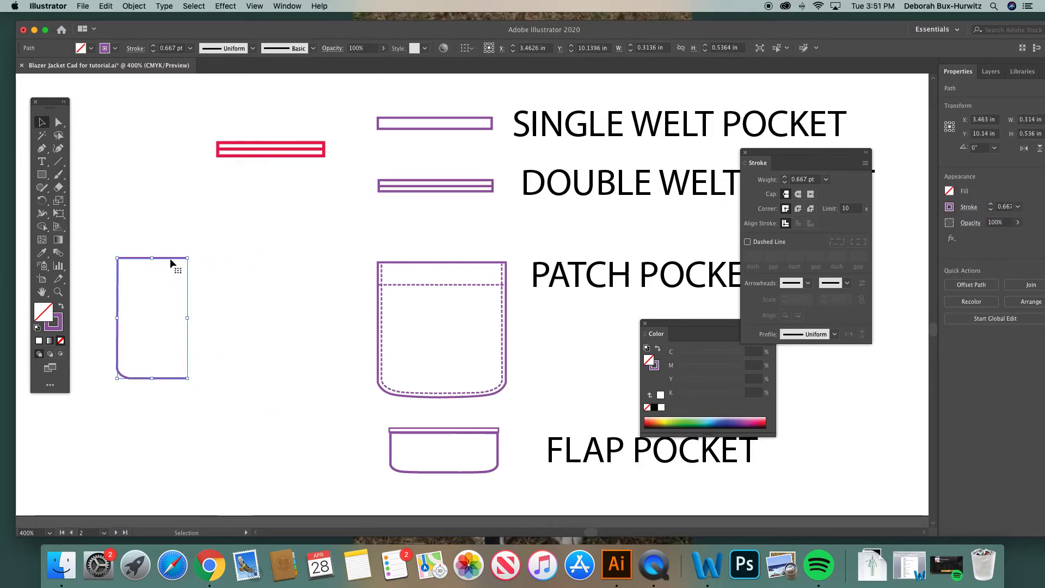
{"action": "key", "text": "super+c"}
{"action": "key", "text": "super+v"}
Reflect the duplicate across the vertical axis and place it beside the original as the pocket's right half.
{"action": "left_click", "coordinate": [136, 6]}
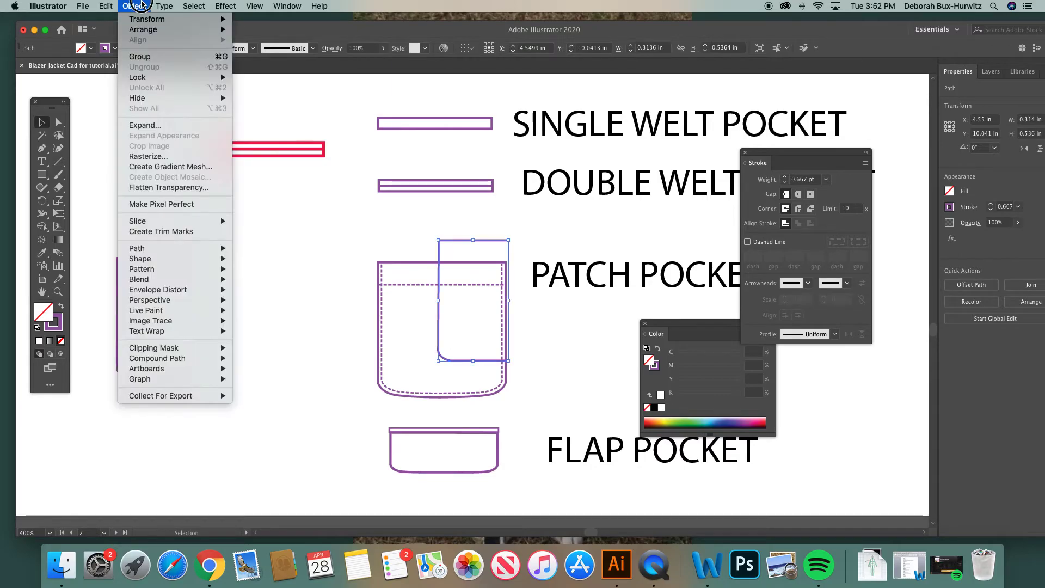
{"action": "mouse_move", "coordinate": [147, 20]}
{"action": "left_click", "coordinate": [284, 63]}
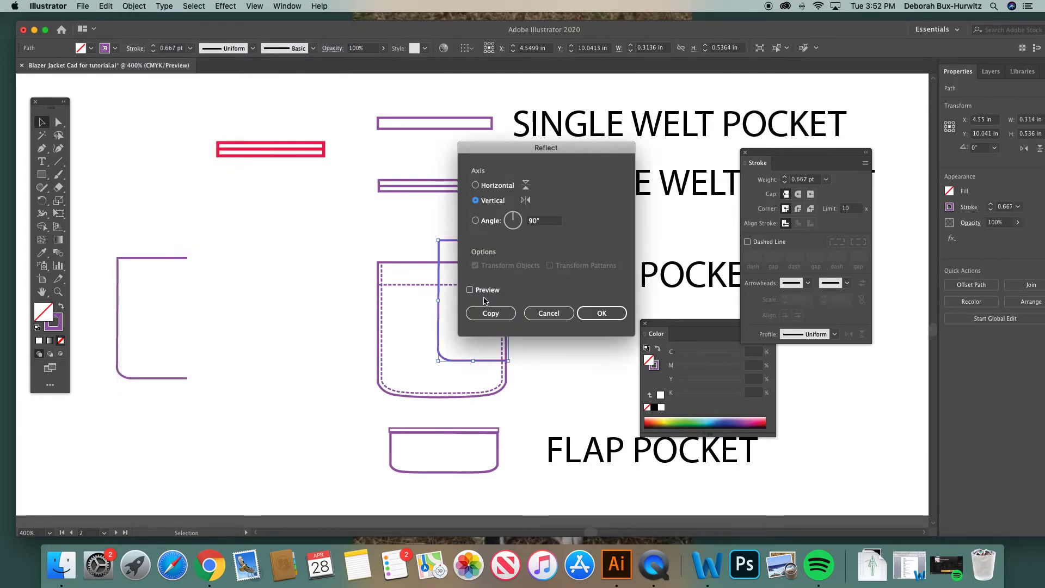
{"action": "left_click", "coordinate": [601, 313]}
{"action": "left_click_drag", "start_coordinate": [509, 251], "coordinate": [263, 266]}
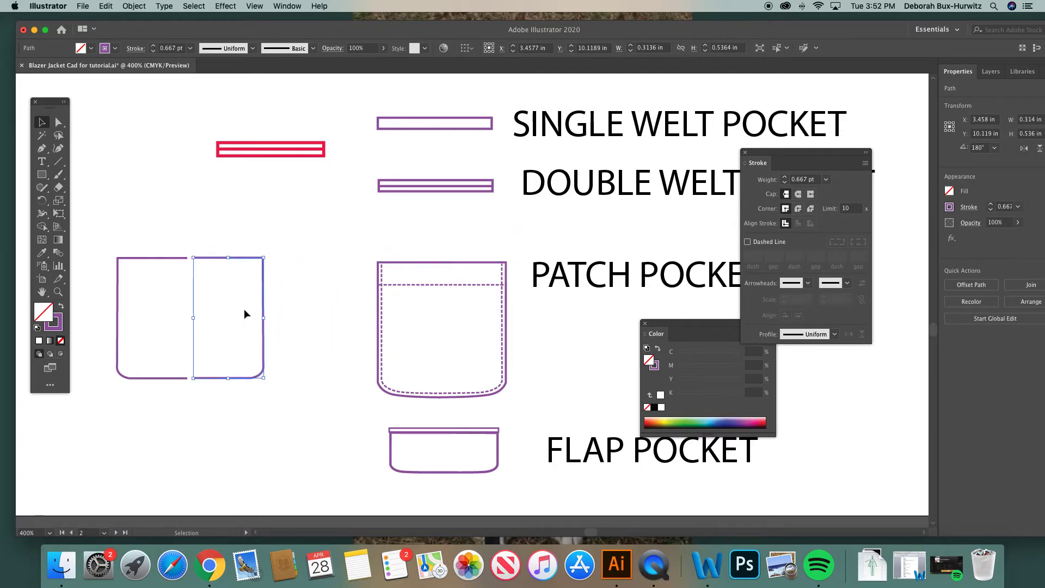
Nudge the right pocket half left to narrow the gap between the two halves.
{"action": "scroll", "coordinate": [315, 277], "scroll_direction": "left", "scroll_amount": 2}
{"action": "scroll", "coordinate": [315, 277], "scroll_direction": "up", "scroll_amount": 1}
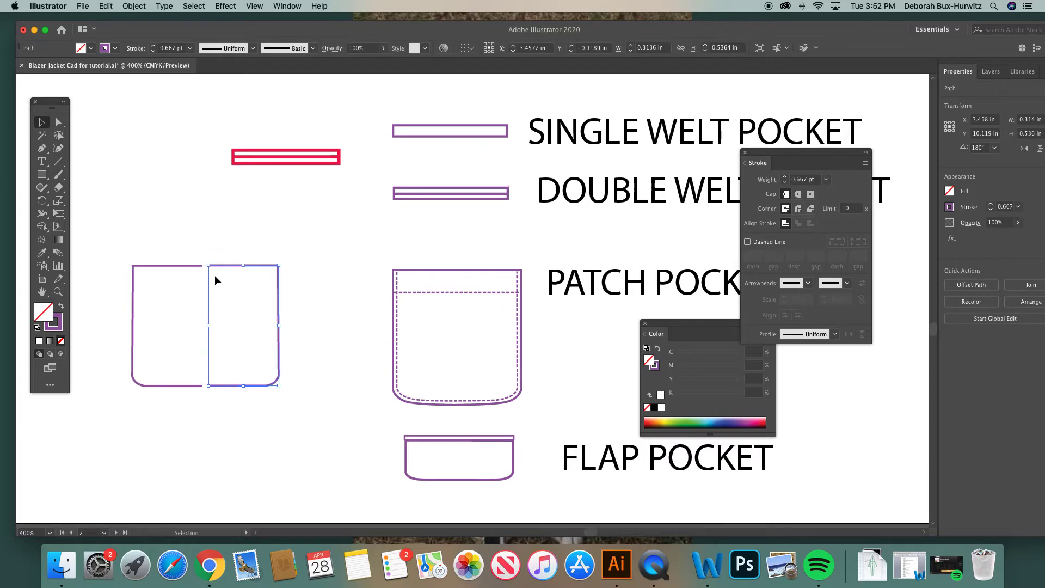
{"action": "left_click", "coordinate": [249, 238]}
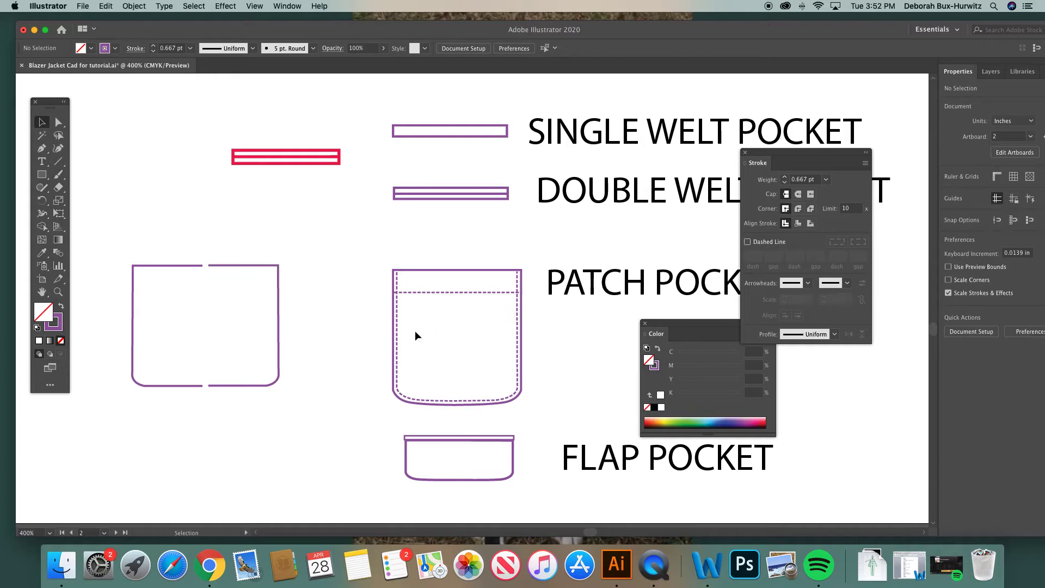
{"action": "left_click", "coordinate": [279, 314]}
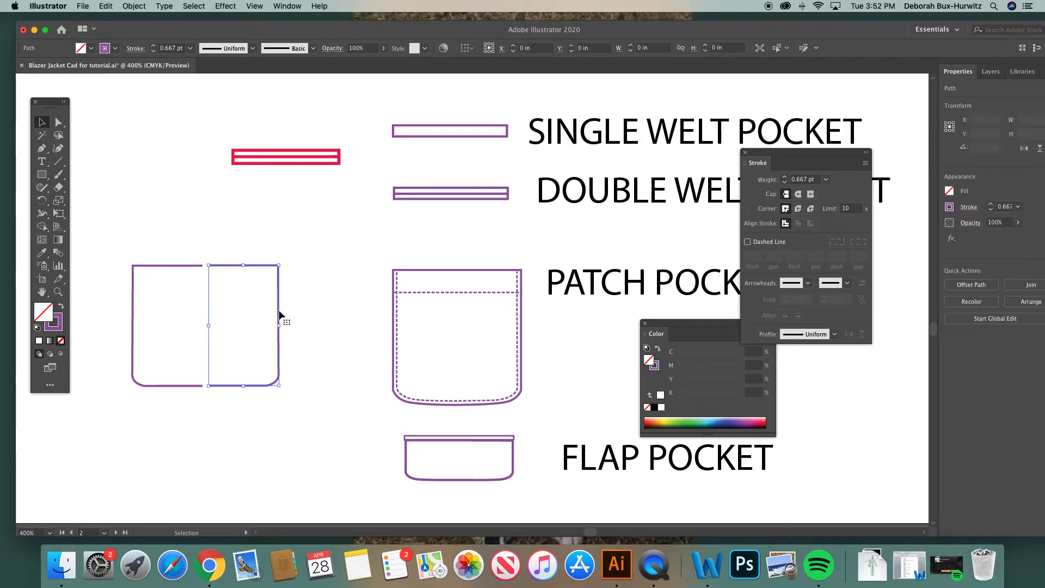
{"action": "key", "text": "Left"}
{"action": "key", "text": "Left"}
{"action": "left_click", "coordinate": [233, 245]}
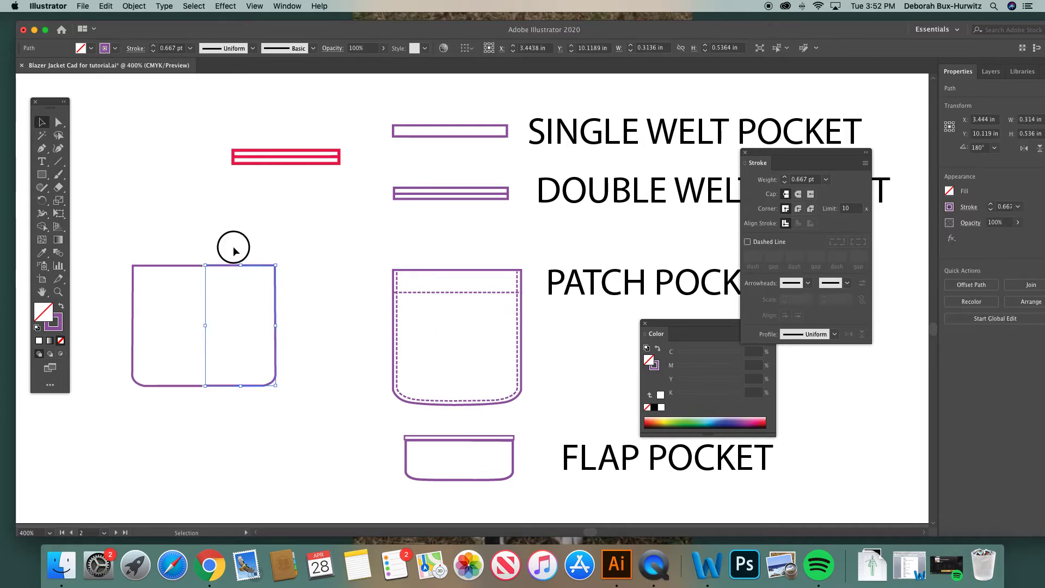
Fine-tune the right half's position so its open ends almost touch those of the left half.
{"action": "left_click", "coordinate": [58, 292]}
{"action": "left_click_drag", "start_coordinate": [121, 234], "coordinate": [560, 474]}
{"action": "scroll", "coordinate": [398, 326], "scroll_direction": "left", "scroll_amount": 5}
{"action": "scroll", "coordinate": [398, 326], "scroll_direction": "up", "scroll_amount": 1}
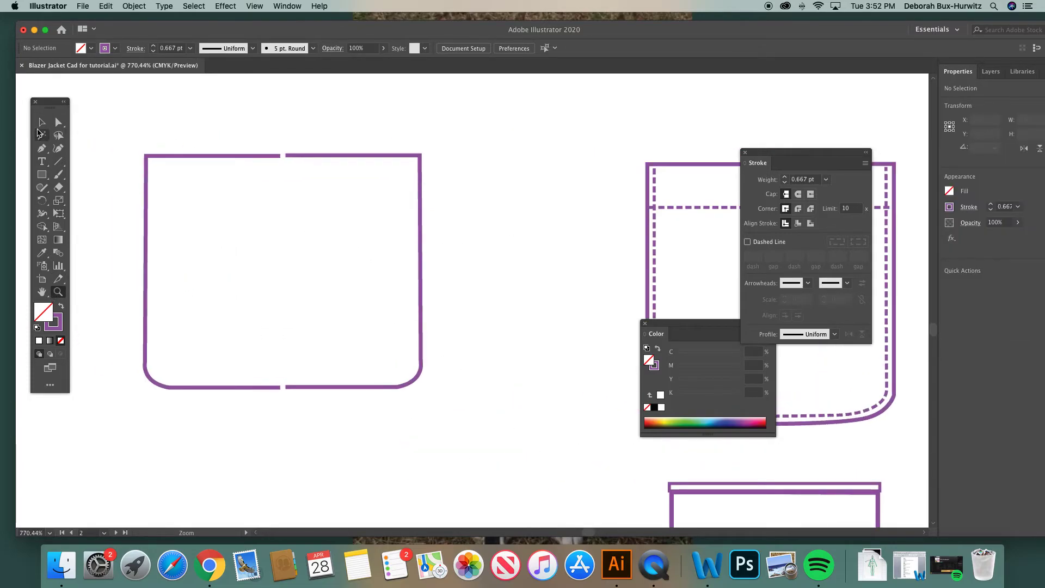
{"action": "left_click", "coordinate": [41, 124]}
{"action": "left_click_drag", "start_coordinate": [329, 156], "coordinate": [328, 156]}
{"action": "left_click", "coordinate": [301, 136]}
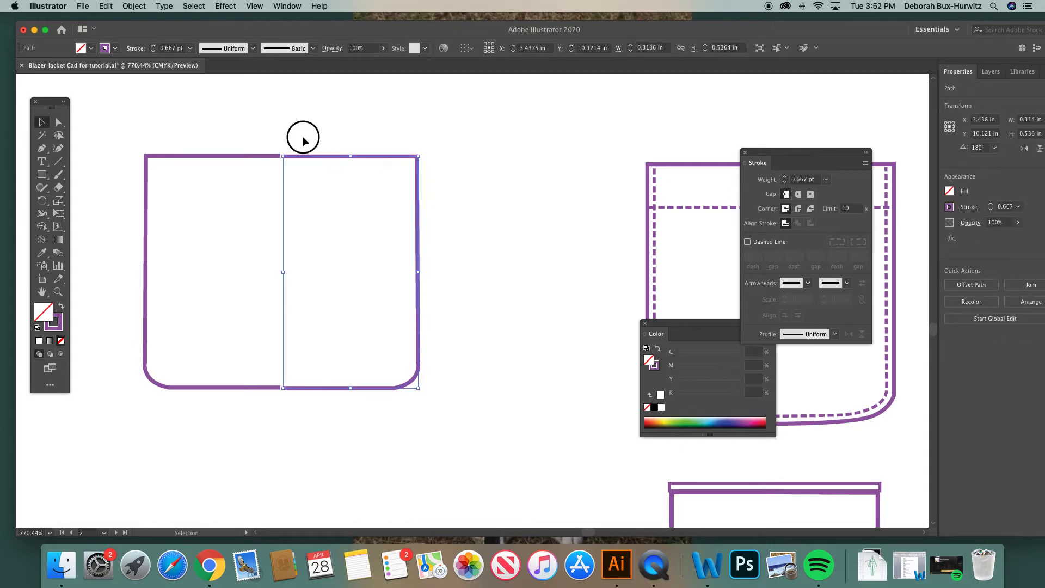
Align both pocket halves by their top edges and keep the Align panel clear of the Stroke panel.
{"action": "left_click_drag", "start_coordinate": [263, 148], "coordinate": [287, 165]}
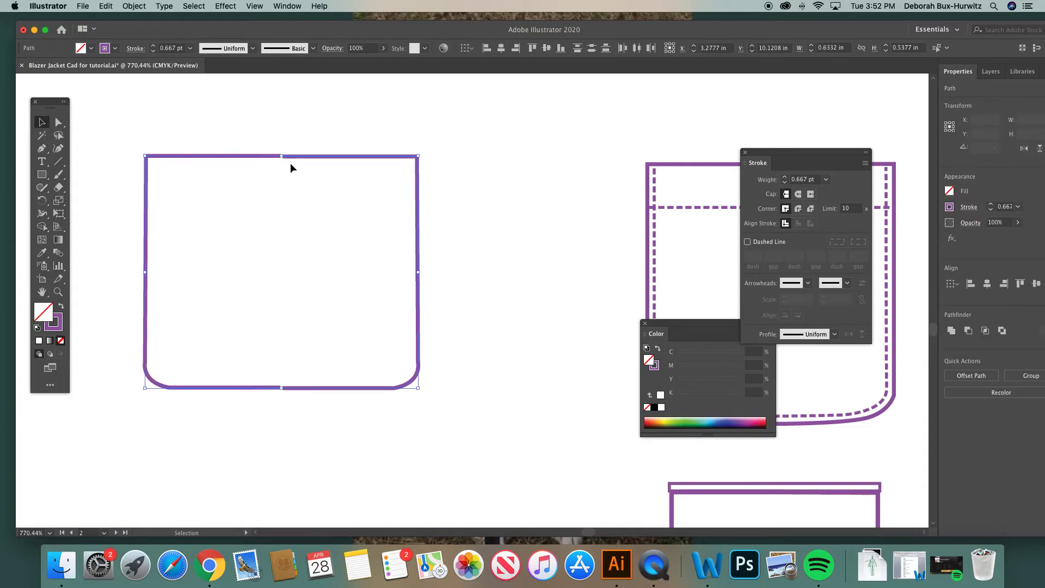
{"action": "left_click", "coordinate": [288, 6]}
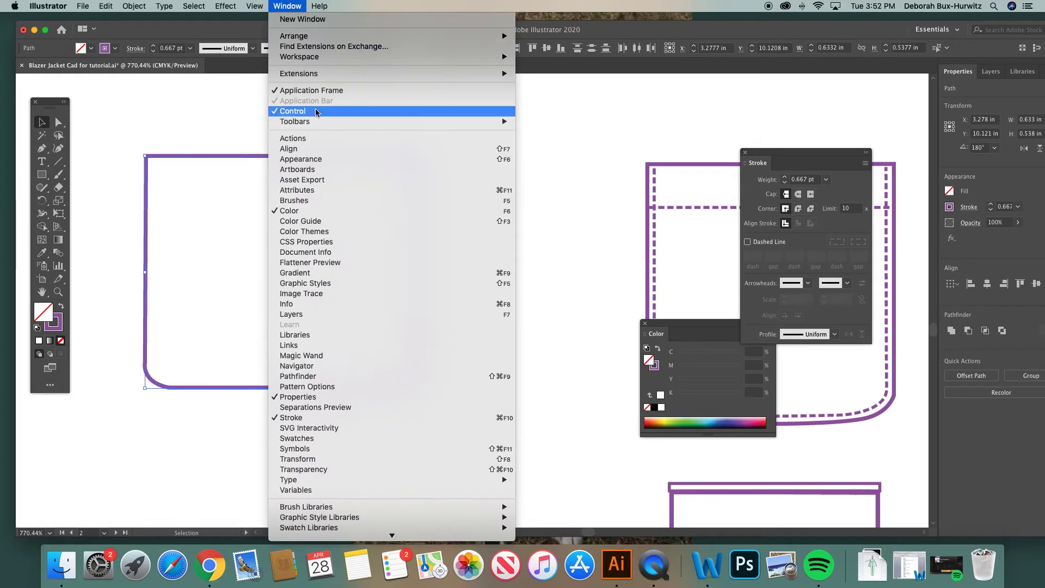
{"action": "left_click", "coordinate": [319, 150]}
{"action": "left_click", "coordinate": [789, 170]}
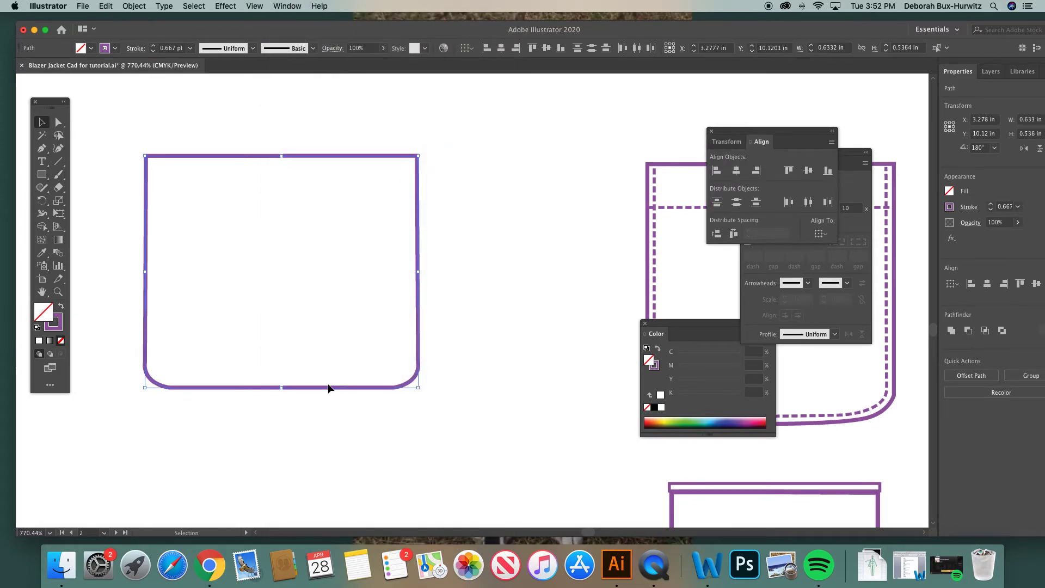
{"action": "left_click", "coordinate": [320, 144]}
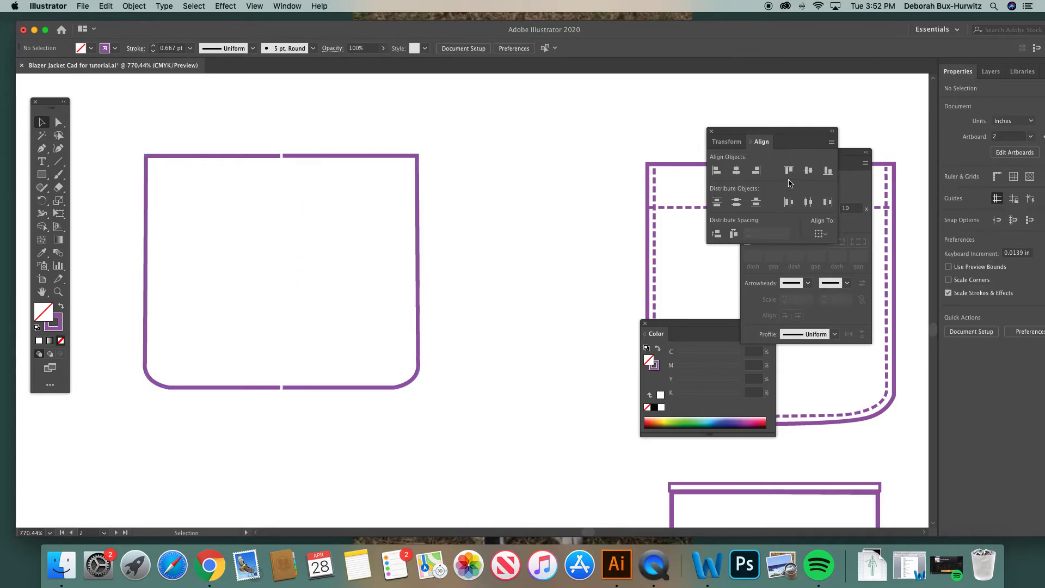
{"action": "left_click_drag", "start_coordinate": [761, 134], "coordinate": [570, 135]}
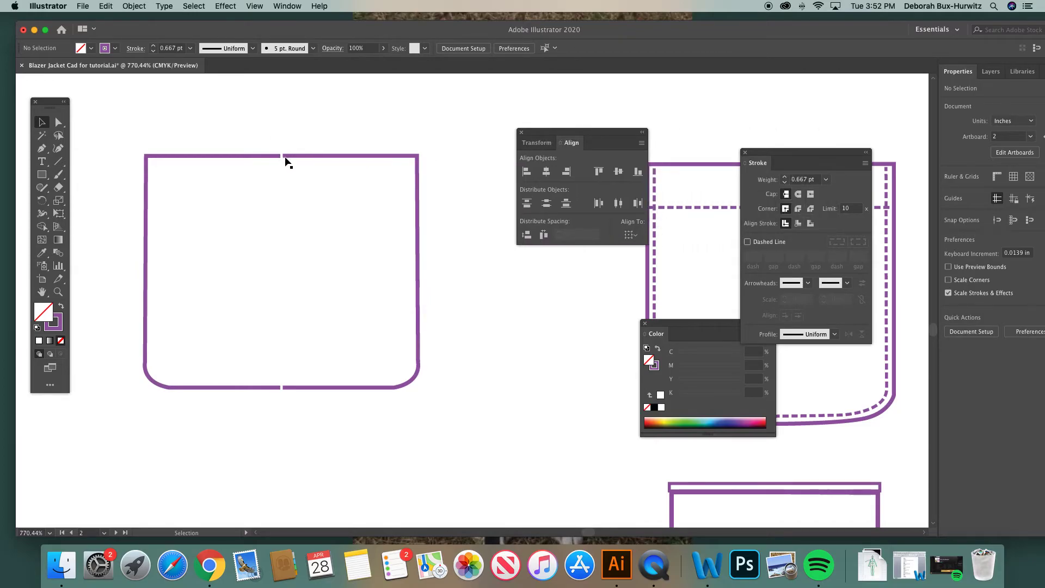
Join the two pocket halves at both the top and bottom gaps to form one closed outline.
{"action": "left_click_drag", "start_coordinate": [207, 128], "coordinate": [457, 401]}
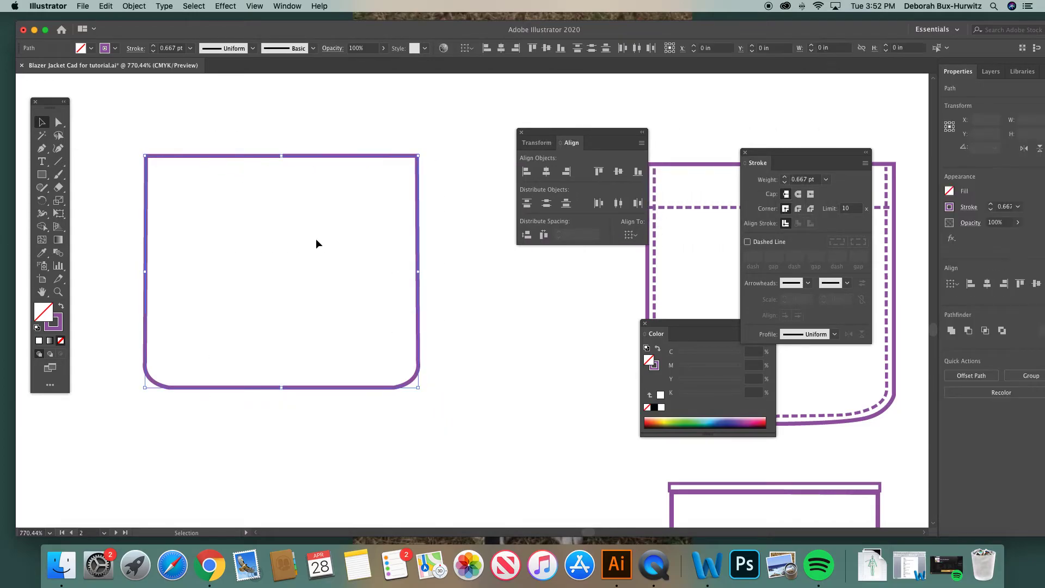
{"action": "right_click", "coordinate": [292, 203]}
{"action": "left_click", "coordinate": [315, 283]}
{"action": "right_click", "coordinate": [328, 263]}
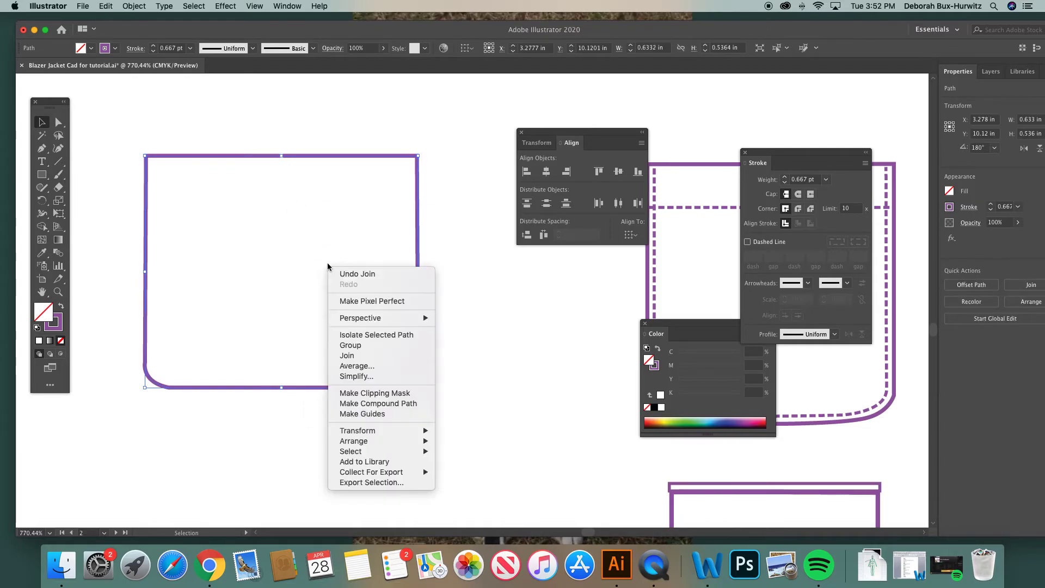
{"action": "left_click", "coordinate": [366, 358]}
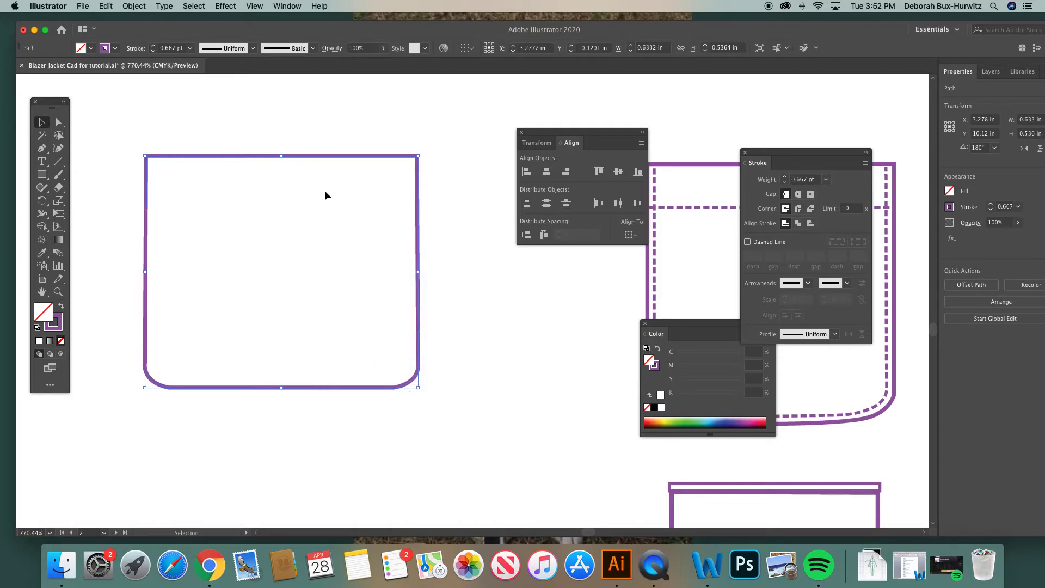
{"action": "left_click", "coordinate": [290, 132]}
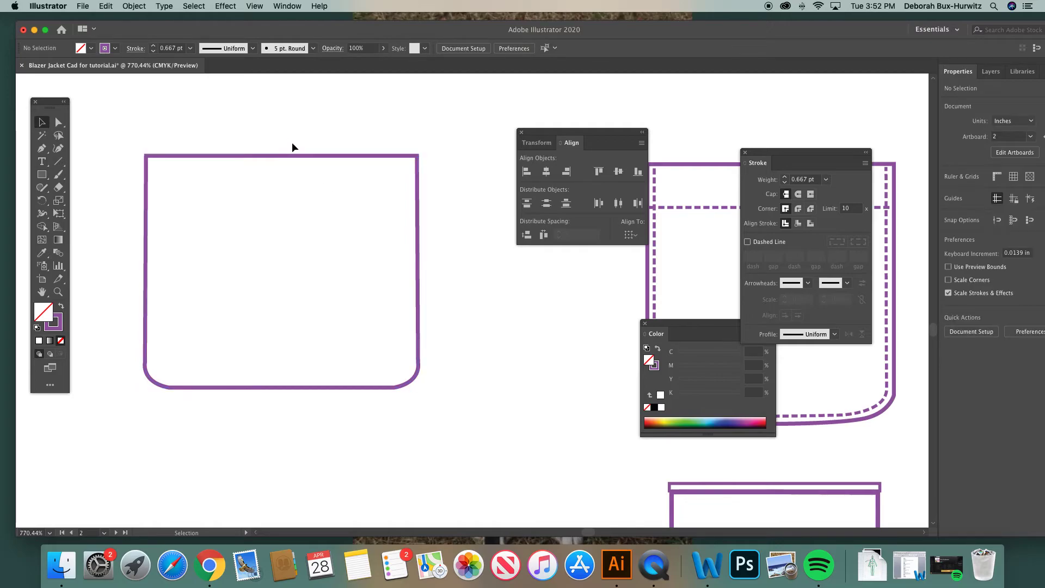
Copy the finished patch pocket outline to the blazer on artboard 1 and place it on the lower right front.
{"action": "key", "text": "super+minus"}
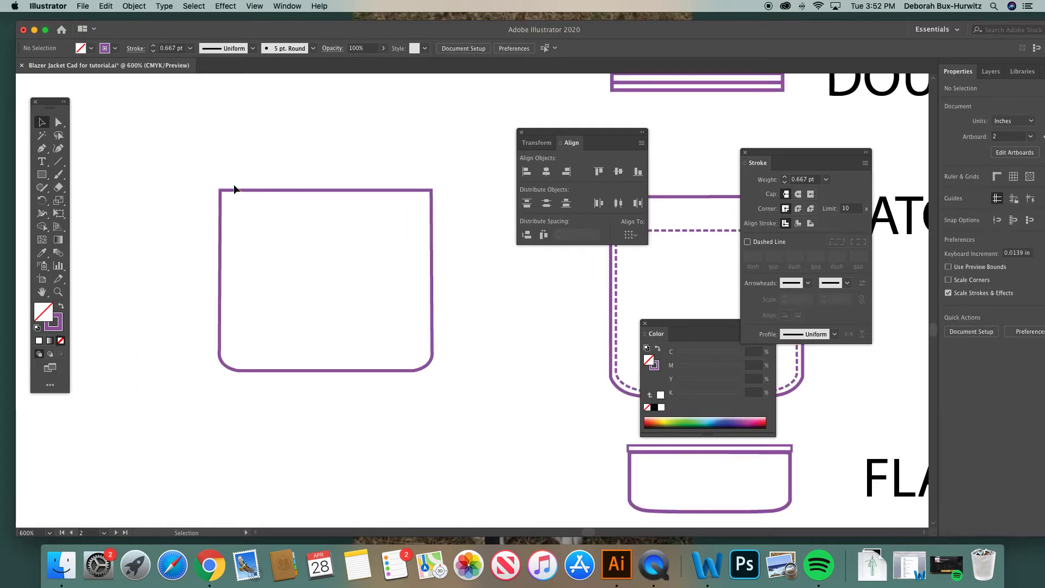
{"action": "key", "text": "super+minus"}
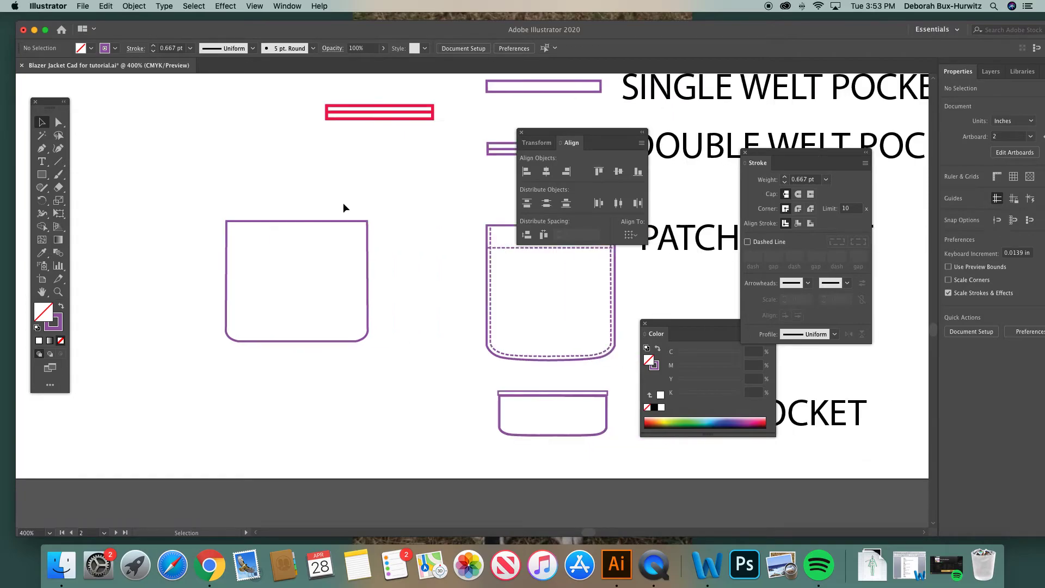
{"action": "scroll", "coordinate": [335, 217], "scroll_direction": "right", "scroll_amount": 2}
{"action": "left_click", "coordinate": [330, 259]}
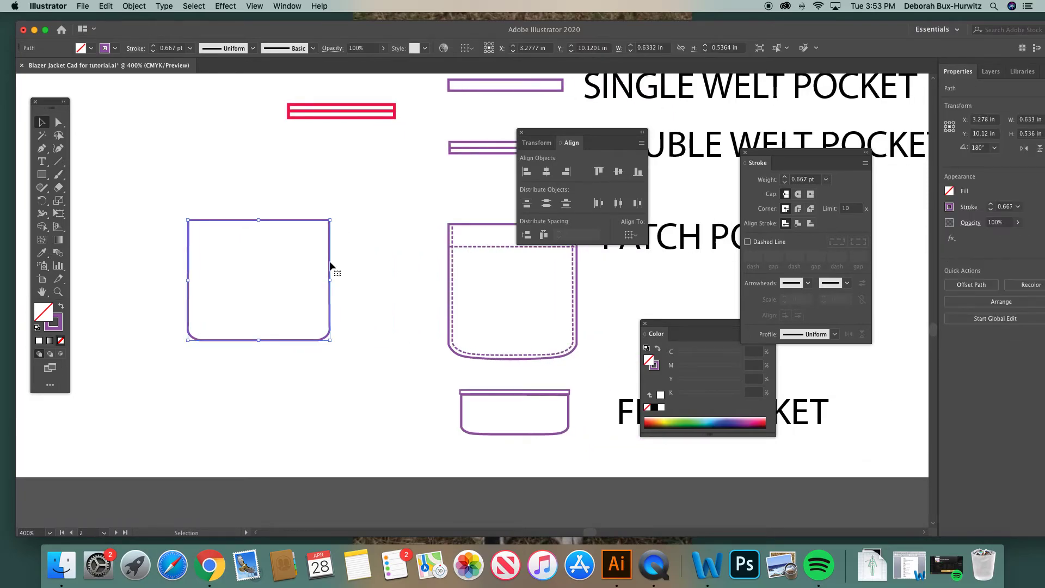
{"action": "scroll", "coordinate": [289, 251], "scroll_direction": "right", "scroll_amount": 5}
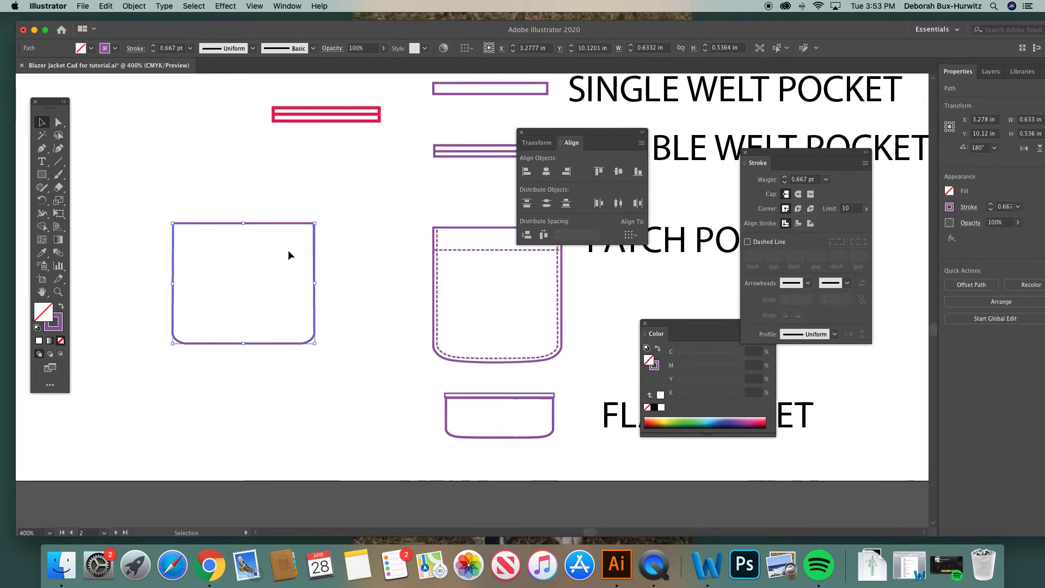
{"action": "key", "text": "a"}
{"action": "key", "text": "super+minus"}
{"action": "key", "text": "super+minus"}
{"action": "key", "text": "super+minus"}
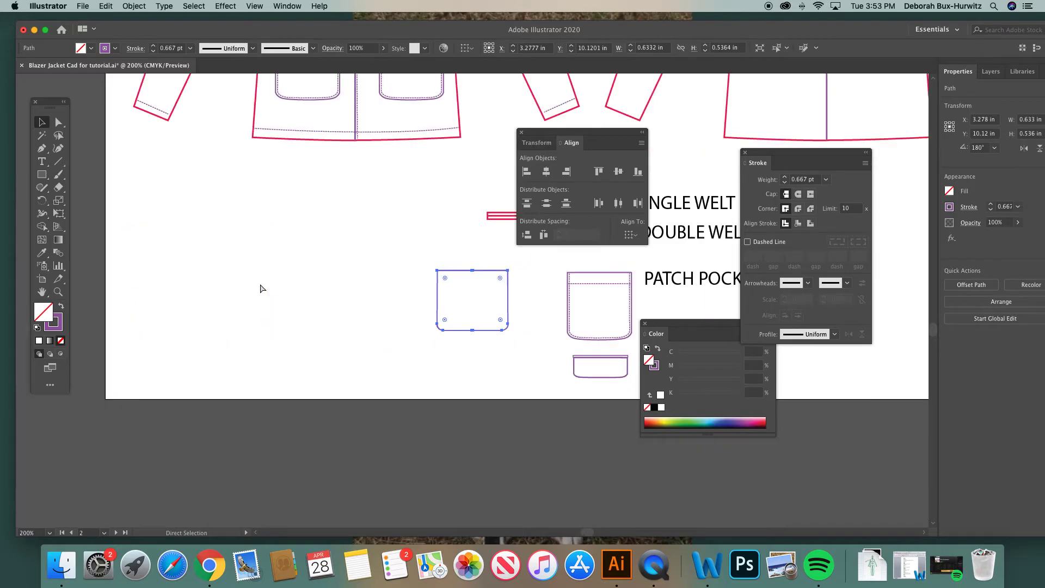
{"action": "scroll", "coordinate": [315, 197], "scroll_direction": "up", "scroll_amount": 8}
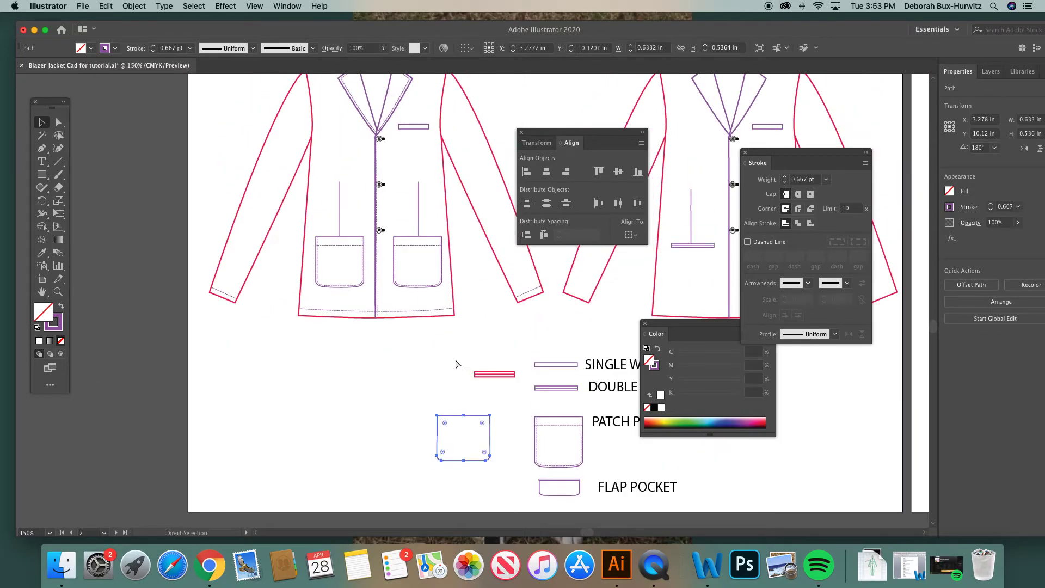
{"action": "scroll", "coordinate": [419, 278], "scroll_direction": "up", "scroll_amount": 20}
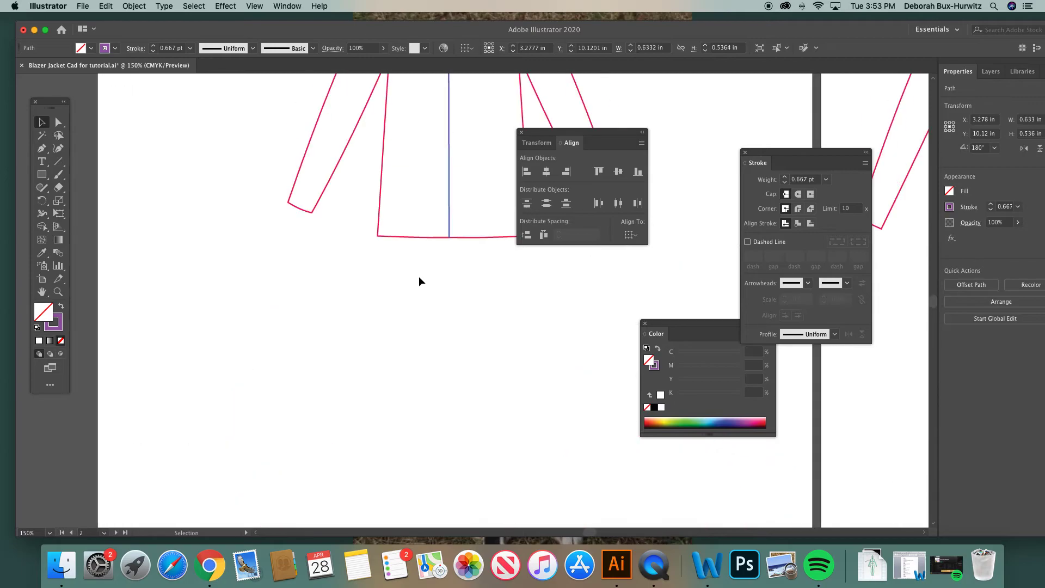
{"action": "scroll", "coordinate": [419, 279], "scroll_direction": "right", "scroll_amount": 5}
{"action": "scroll", "coordinate": [419, 279], "scroll_direction": "down", "scroll_amount": 3}
{"action": "key", "text": "super+v"}
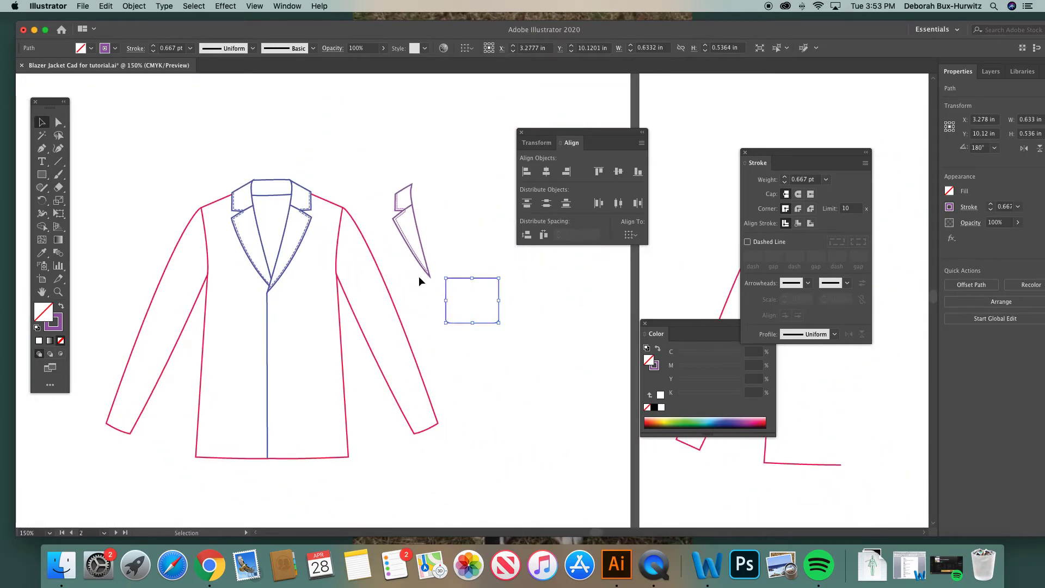
{"action": "left_click_drag", "start_coordinate": [463, 276], "coordinate": [298, 382]}
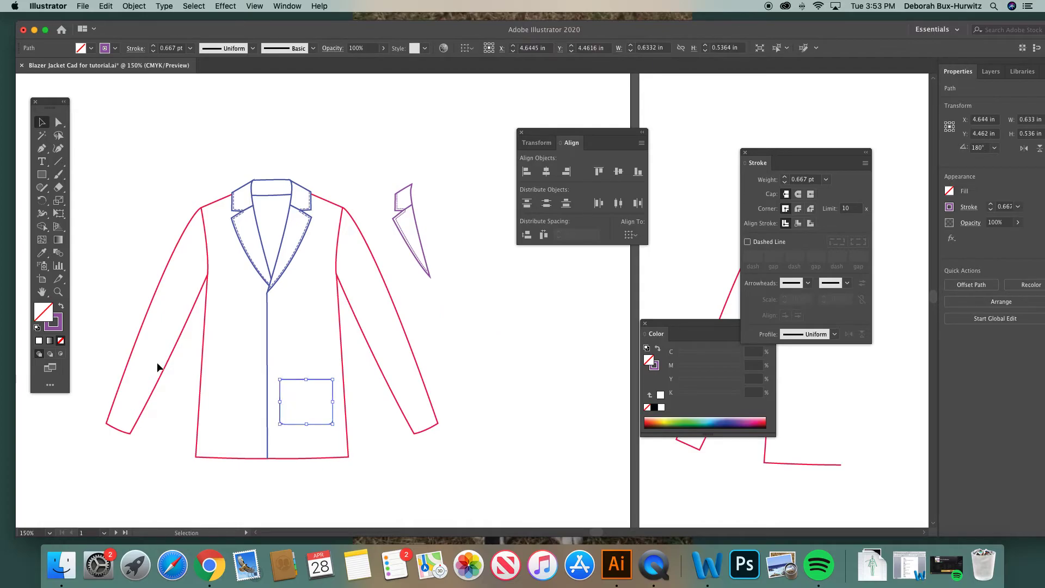
Narrow the pocket on the jacket from its left side to about 0.54 in wide.
{"action": "left_click", "coordinate": [58, 292]}
{"action": "left_click_drag", "start_coordinate": [194, 257], "coordinate": [350, 349]}
{"action": "scroll", "coordinate": [351, 349], "scroll_direction": "right", "scroll_amount": 5}
{"action": "key", "text": "v"}
{"action": "left_click_drag", "start_coordinate": [232, 299], "coordinate": [245, 302]}
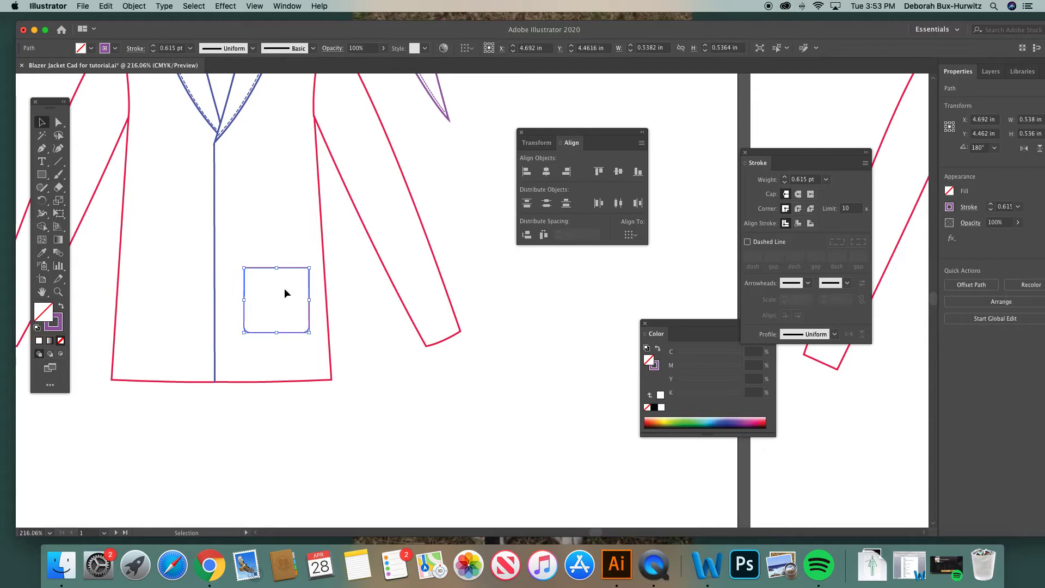
Undo a trial resize from the pocket's lower corner and narrow its right side to about 0.50 in wide.
{"action": "left_click_drag", "start_coordinate": [309, 332], "coordinate": [319, 344]}
{"action": "key", "text": "super+z"}
{"action": "left_click_drag", "start_coordinate": [311, 301], "coordinate": [306, 301]}
{"action": "scroll", "coordinate": [317, 288], "scroll_direction": "up", "scroll_amount": 3}
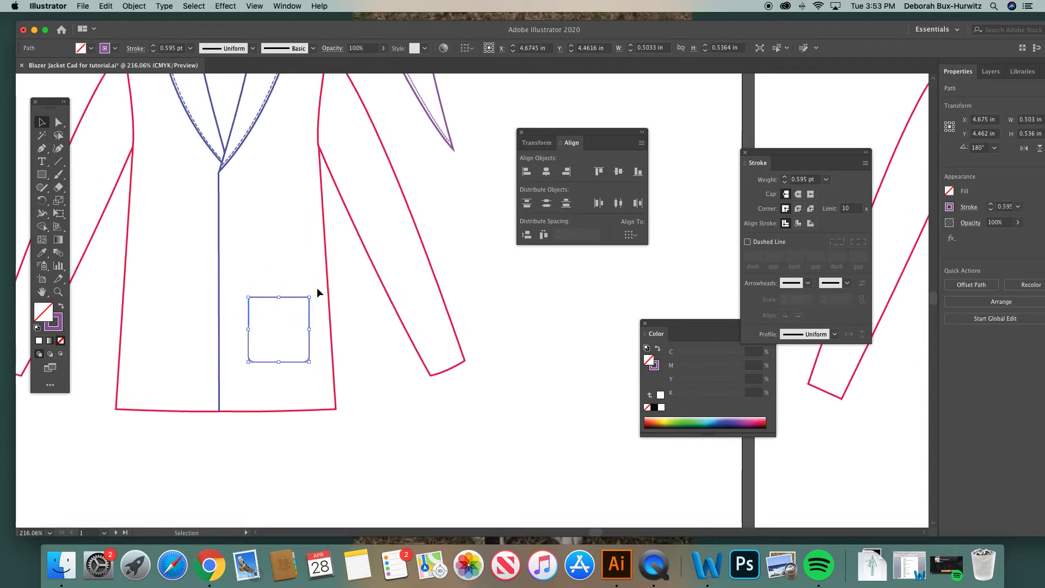
Shift the patch pocket slightly right, centring it better between the front opening and the side seam.
{"action": "left_click", "coordinate": [293, 308]}
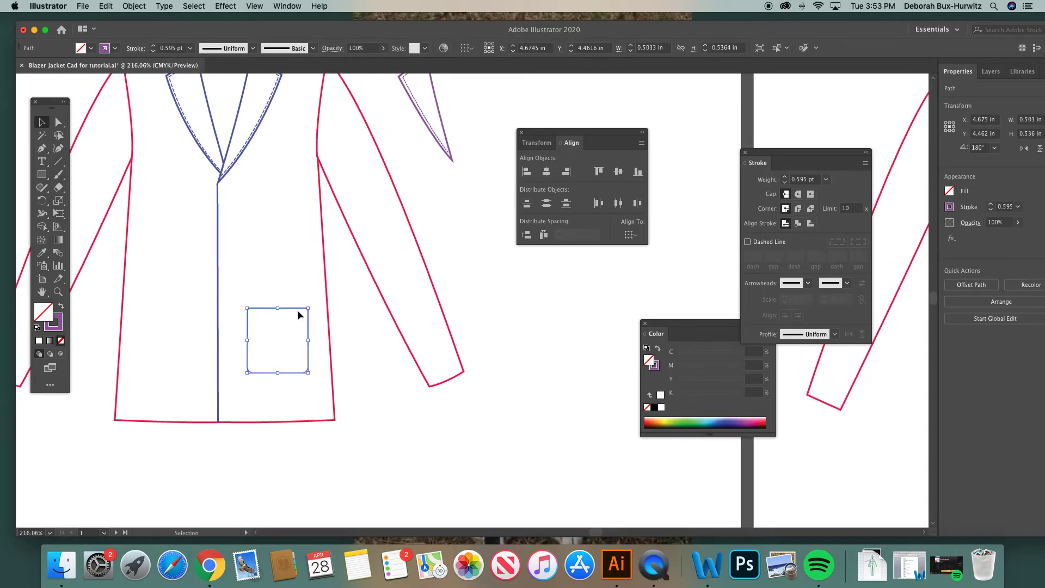
{"action": "left_click", "coordinate": [349, 329]}
{"action": "scroll", "coordinate": [287, 336], "scroll_direction": "left", "scroll_amount": 2}
{"action": "scroll", "coordinate": [287, 336], "scroll_direction": "up", "scroll_amount": 2}
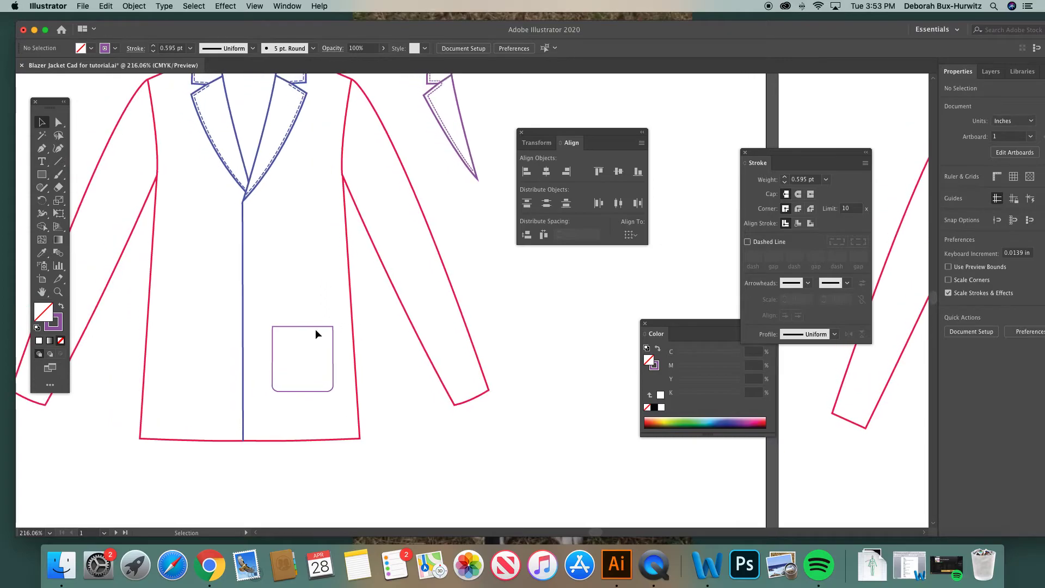
{"action": "left_click_drag", "start_coordinate": [317, 331], "coordinate": [320, 327]}
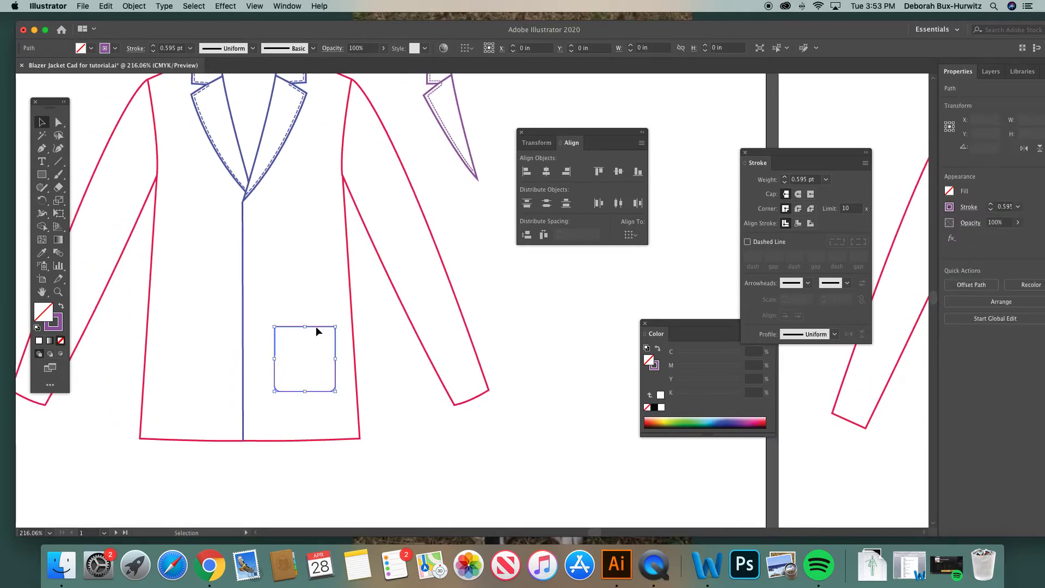
{"action": "left_click", "coordinate": [367, 317]}
{"action": "scroll", "coordinate": [284, 331], "scroll_direction": "down", "scroll_amount": 5}
{"action": "scroll", "coordinate": [284, 331], "scroll_direction": "right", "scroll_amount": 2}
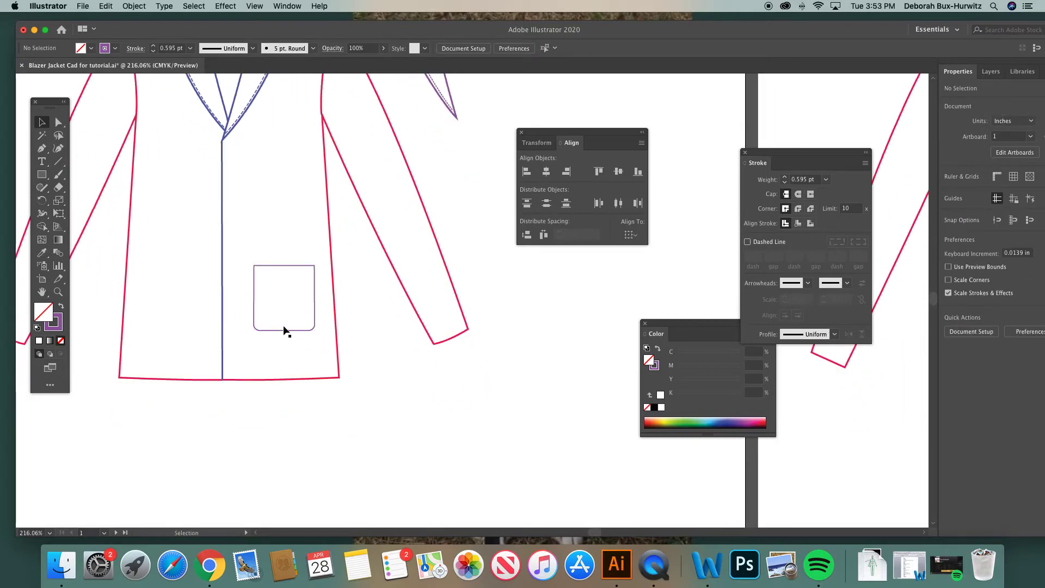
Extend the lower ends of both front dart lines on the reference casual-style blazer to meet the tops of the patch pockets.
{"action": "key", "text": "super+1"}
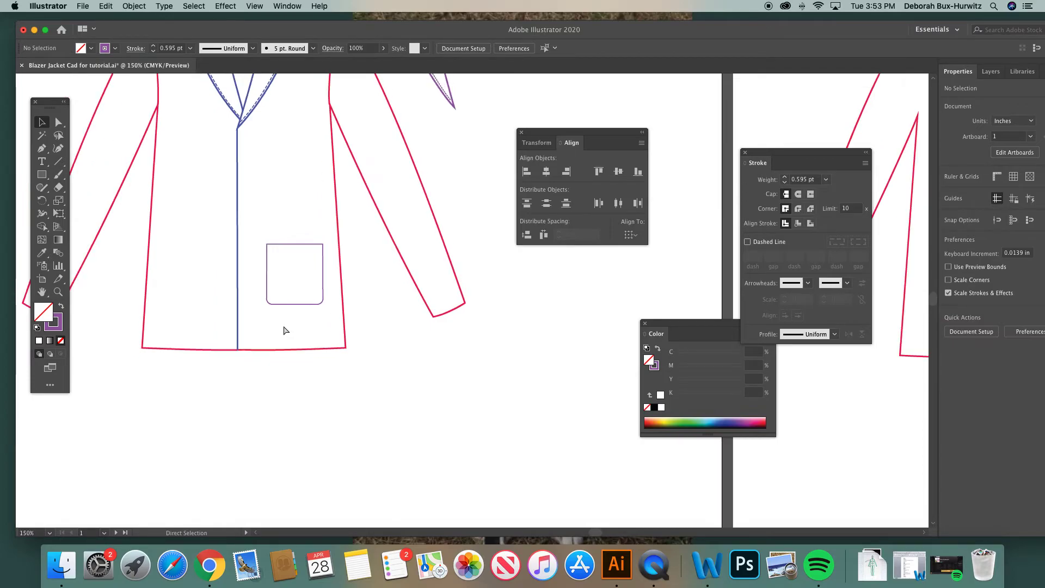
{"action": "scroll", "coordinate": [284, 386], "scroll_direction": "down", "scroll_amount": 15}
{"action": "scroll", "coordinate": [283, 387], "scroll_direction": "right", "scroll_amount": 2}
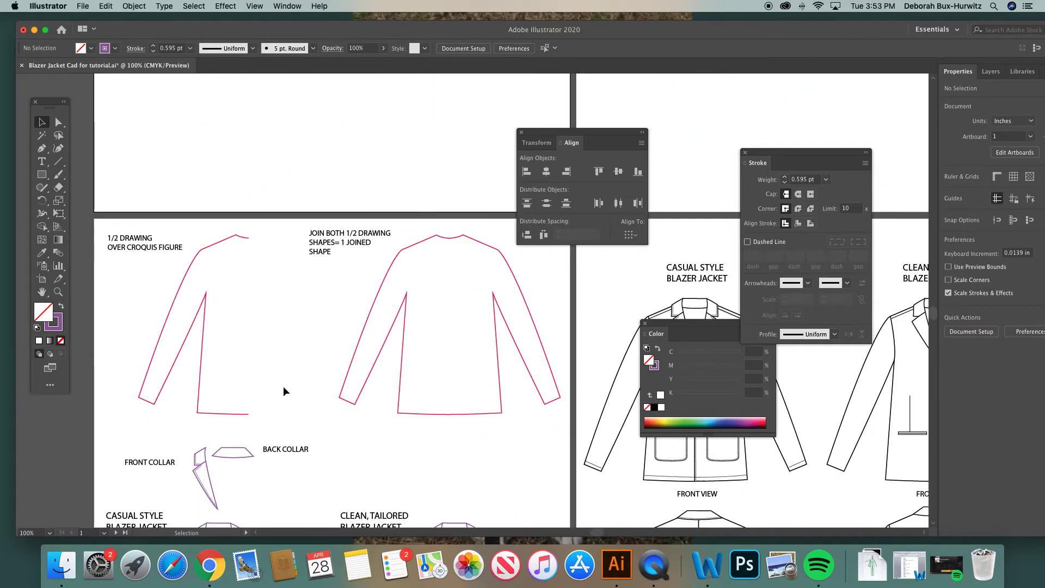
{"action": "left_click", "coordinate": [59, 292]}
{"action": "left_click_drag", "start_coordinate": [158, 351], "coordinate": [345, 447]}
{"action": "scroll", "coordinate": [346, 447], "scroll_direction": "up", "scroll_amount": 3}
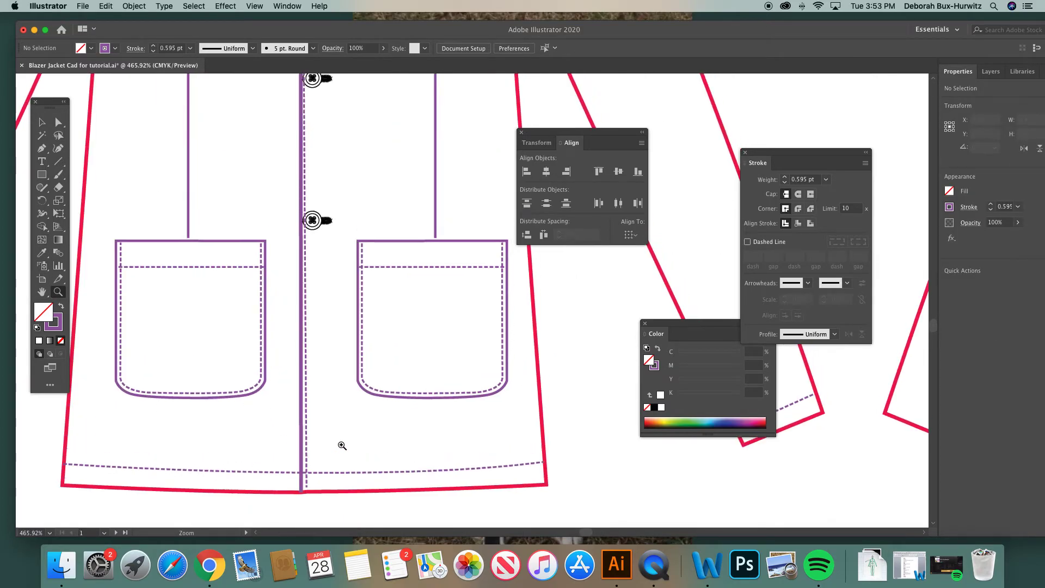
{"action": "left_click", "coordinate": [58, 121]}
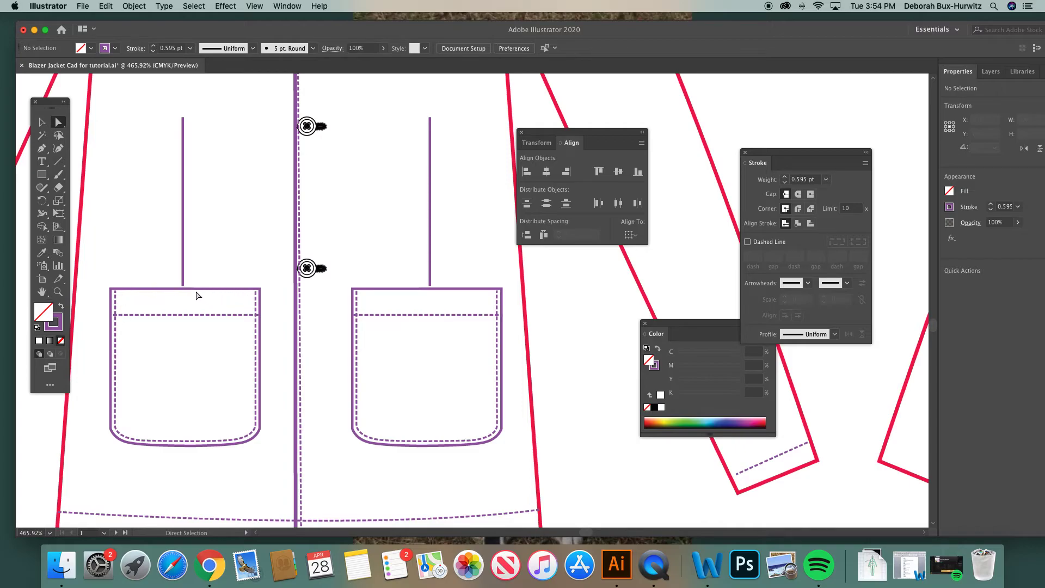
{"action": "left_click_drag", "start_coordinate": [182, 286], "coordinate": [182, 288]}
{"action": "left_click_drag", "start_coordinate": [429, 285], "coordinate": [430, 289]}
{"action": "left_click", "coordinate": [570, 305]}
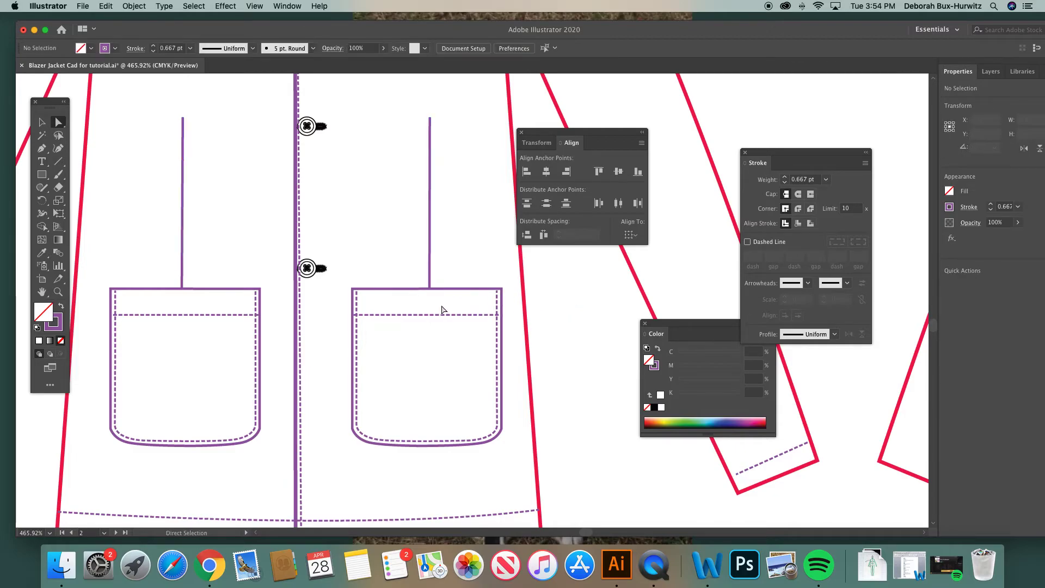
Examine the buttons and buttonholes along the center front of the reference casual-style blazer.
{"action": "scroll", "coordinate": [444, 308], "scroll_direction": "up", "scroll_amount": 4}
{"action": "key", "text": "super+minus"}
{"action": "key", "text": "super+minus"}
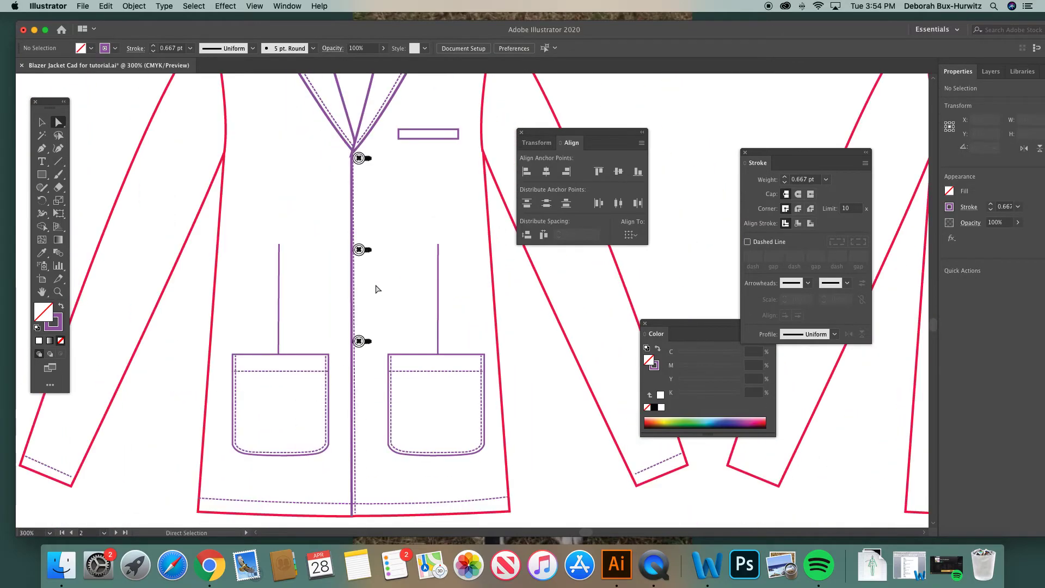
{"action": "scroll", "coordinate": [338, 173], "scroll_direction": "up", "scroll_amount": 4}
{"action": "scroll", "coordinate": [338, 172], "scroll_direction": "right", "scroll_amount": 6}
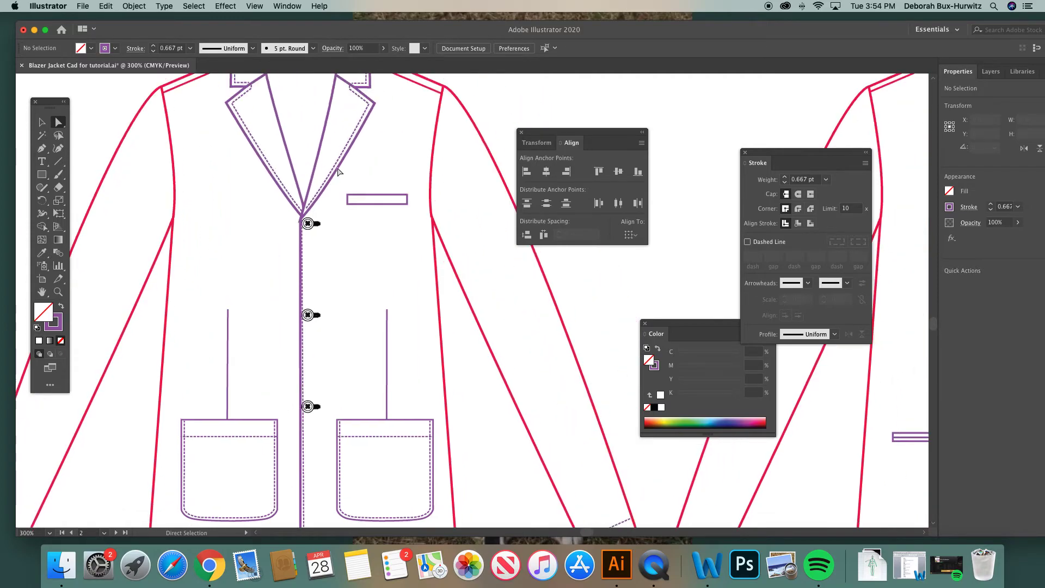
{"action": "left_click", "coordinate": [42, 123]}
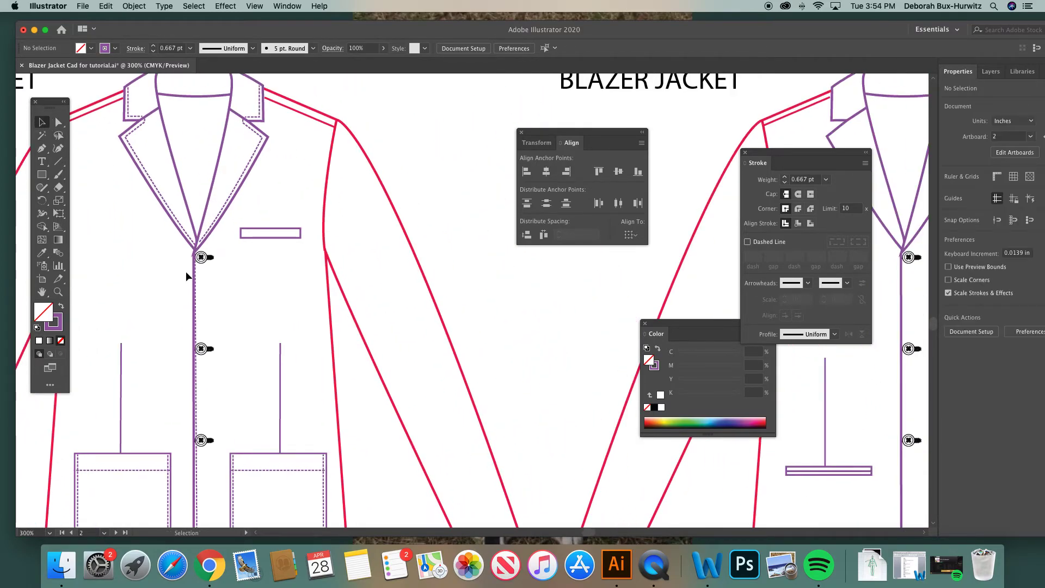
{"action": "left_click", "coordinate": [206, 259]}
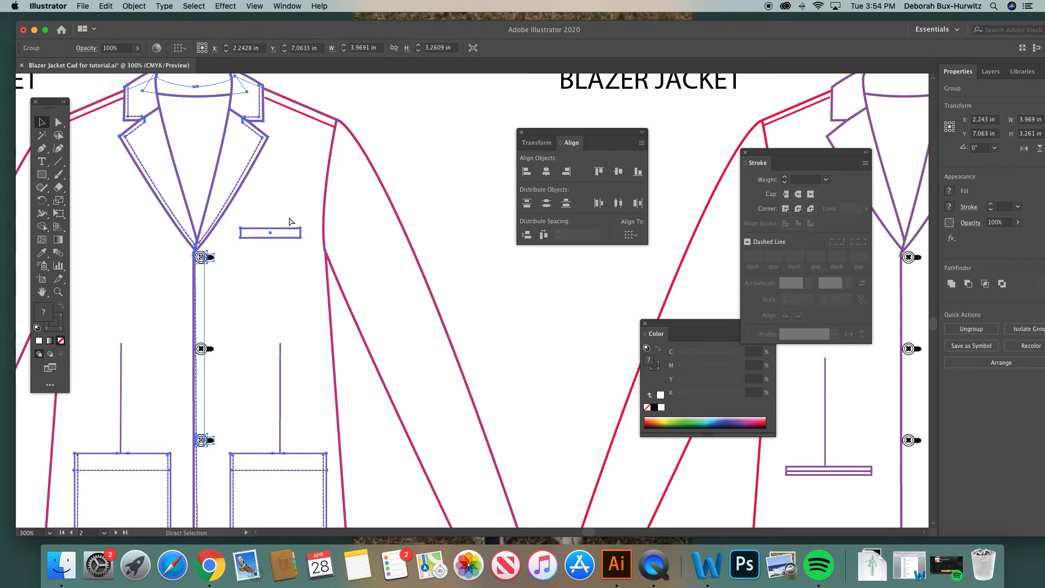
{"action": "key", "text": "super+minus"}
{"action": "key", "text": "super+minus"}
{"action": "key", "text": "super+minus"}
{"action": "key", "text": "super+minus"}
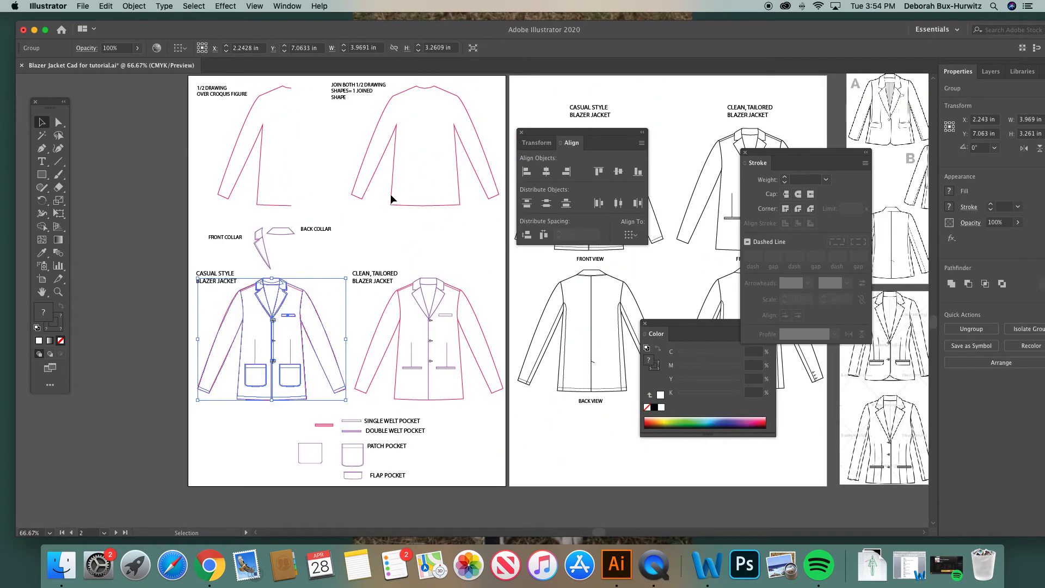
{"action": "scroll", "coordinate": [391, 194], "scroll_direction": "right", "scroll_amount": 5}
Show the Symbols panel and rearrange the Symbols and Align panels around the jacket artboards.
{"action": "left_click", "coordinate": [290, 6]}
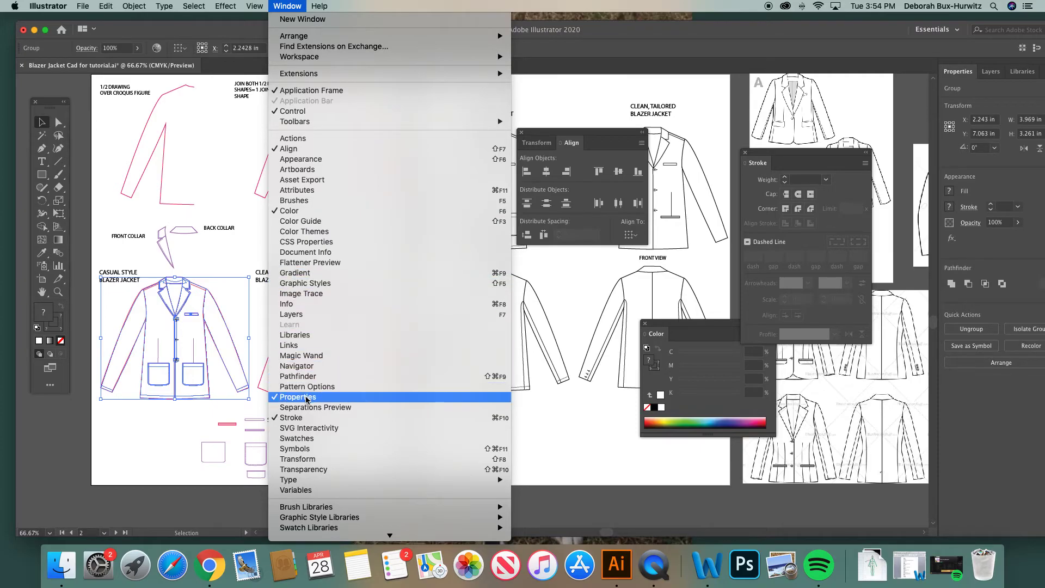
{"action": "left_click", "coordinate": [309, 448]}
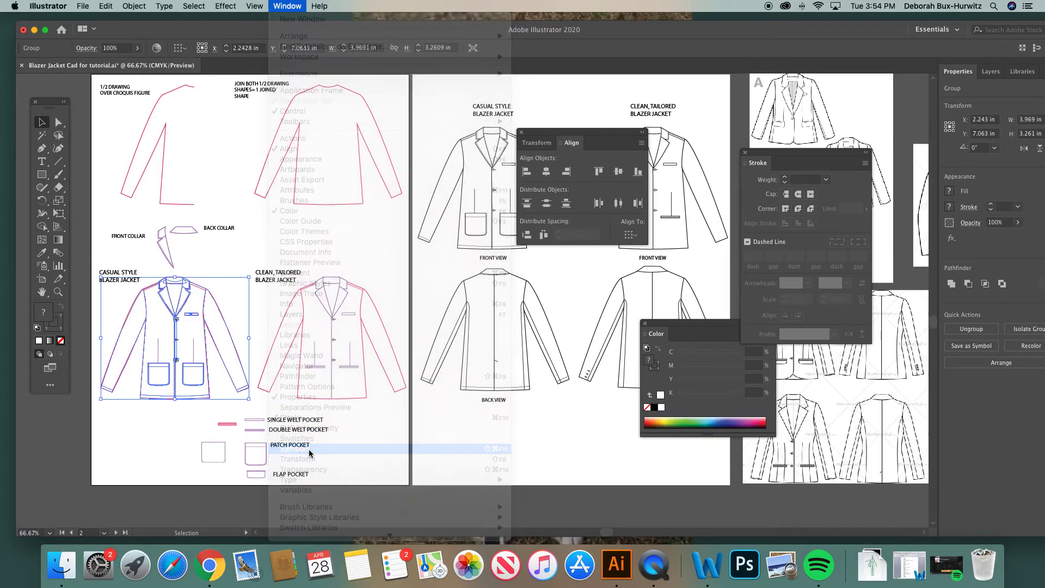
{"action": "mouse_move", "coordinate": [665, 119]}
{"action": "left_mouse_down"}
{"action": "mouse_move", "coordinate": [650, 106]}
{"action": "mouse_move", "coordinate": [441, 182]}
{"action": "mouse_move", "coordinate": [465, 268]}
{"action": "left_mouse_up"}
{"action": "left_click_drag", "start_coordinate": [543, 128], "coordinate": [705, 113]}
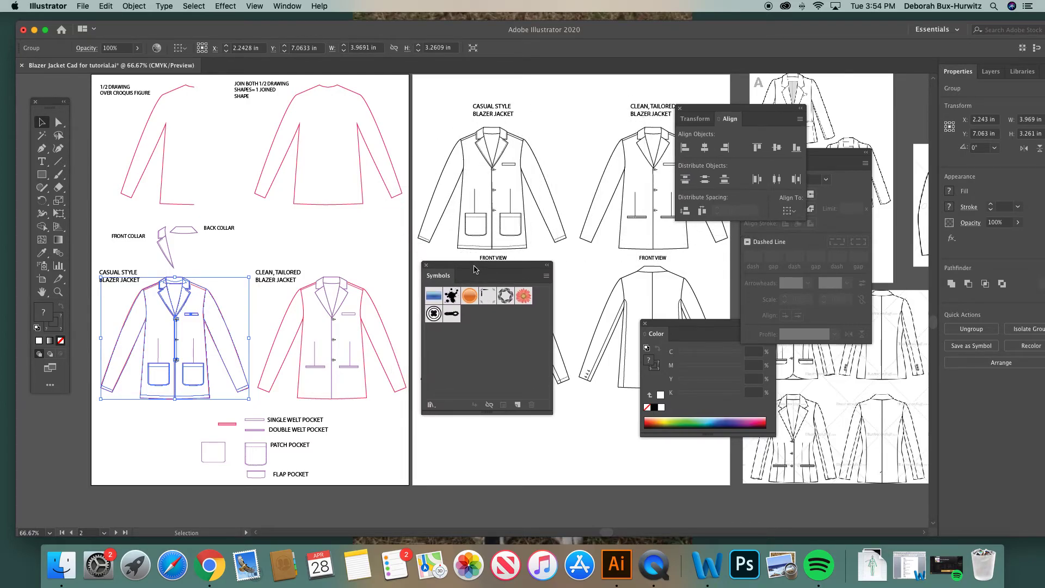
{"action": "left_click", "coordinate": [380, 249]}
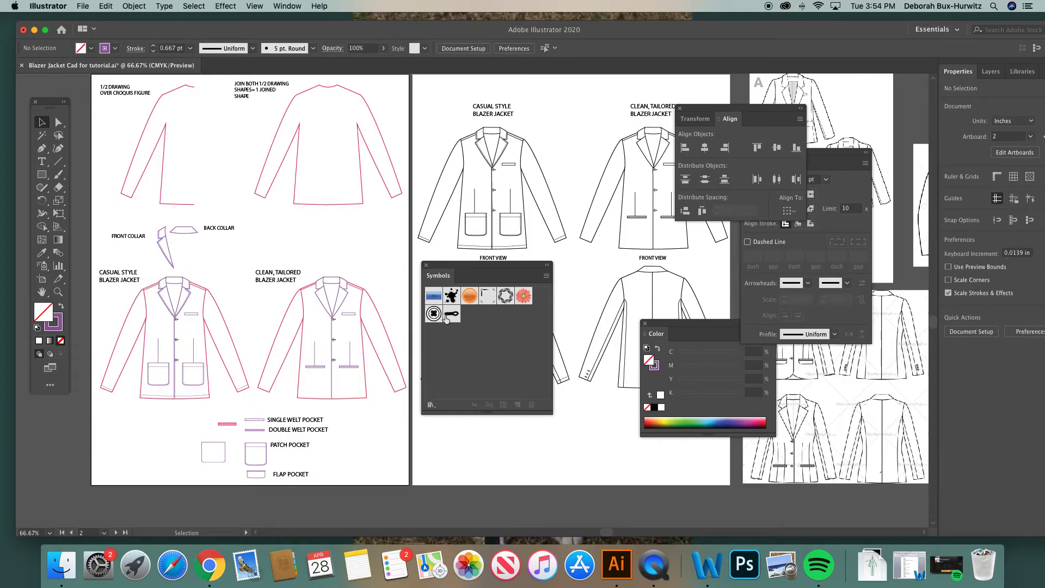
{"action": "left_click_drag", "start_coordinate": [455, 269], "coordinate": [506, 195]}
{"action": "left_click", "coordinate": [298, 9]}
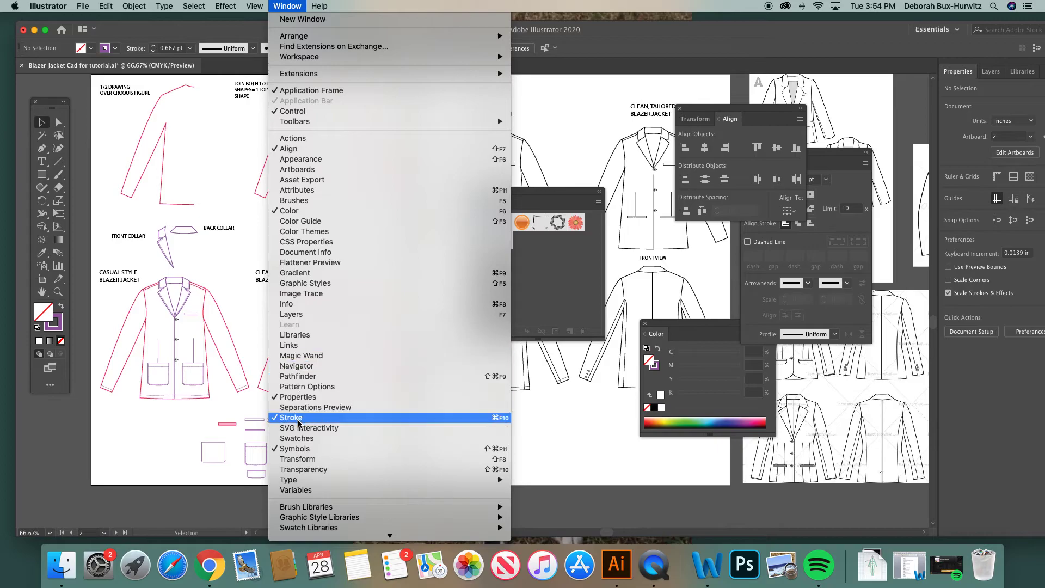
{"action": "left_click", "coordinate": [280, 8]}
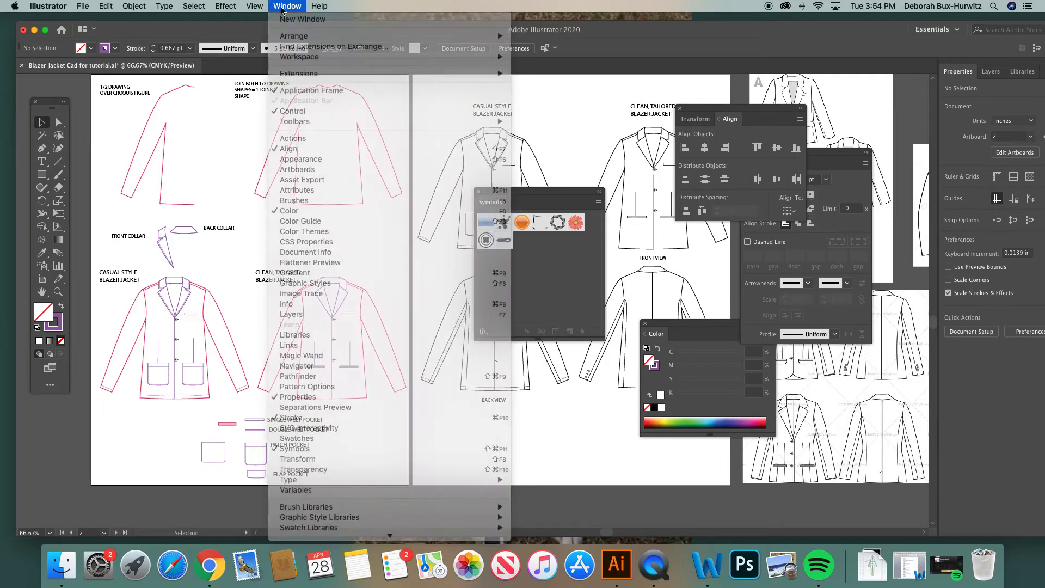
Place one instance each of the round button symbol and the buttonhole symbol below the blazer on artboard 1.
{"action": "scroll", "coordinate": [387, 166], "scroll_direction": "up", "scroll_amount": 5}
{"action": "scroll", "coordinate": [388, 169], "scroll_direction": "up", "scroll_amount": 8}
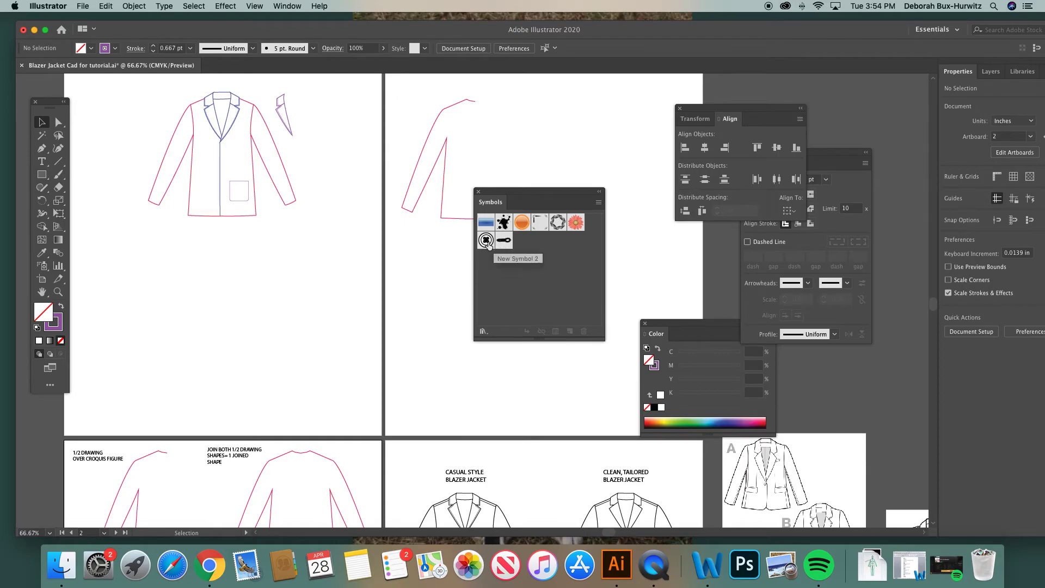
{"action": "left_click_drag", "start_coordinate": [486, 242], "coordinate": [307, 263]}
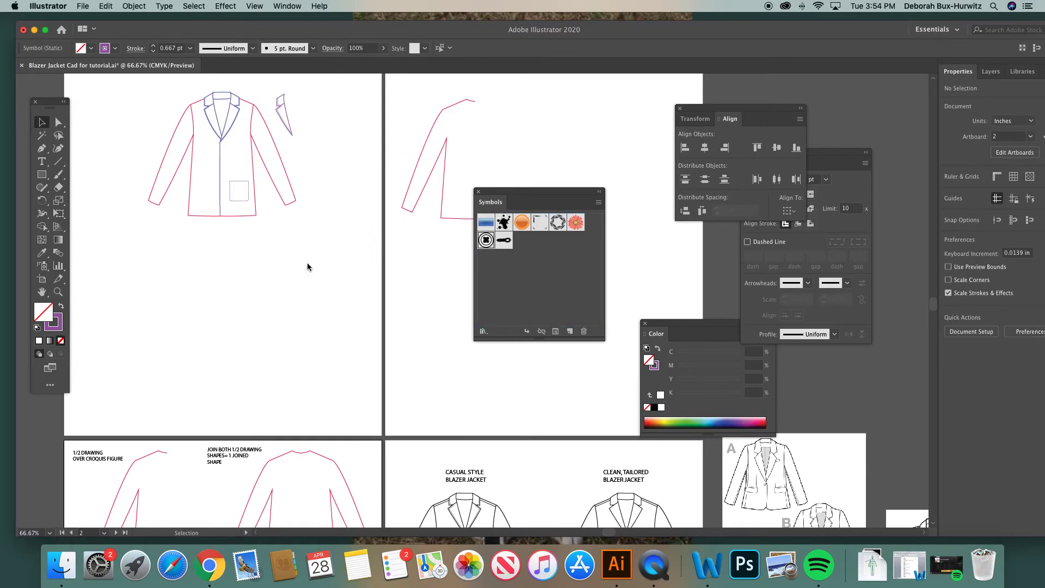
{"action": "left_click_drag", "start_coordinate": [507, 244], "coordinate": [325, 262]}
{"action": "left_click", "coordinate": [58, 292]}
{"action": "left_click_drag", "start_coordinate": [273, 229], "coordinate": [420, 313]}
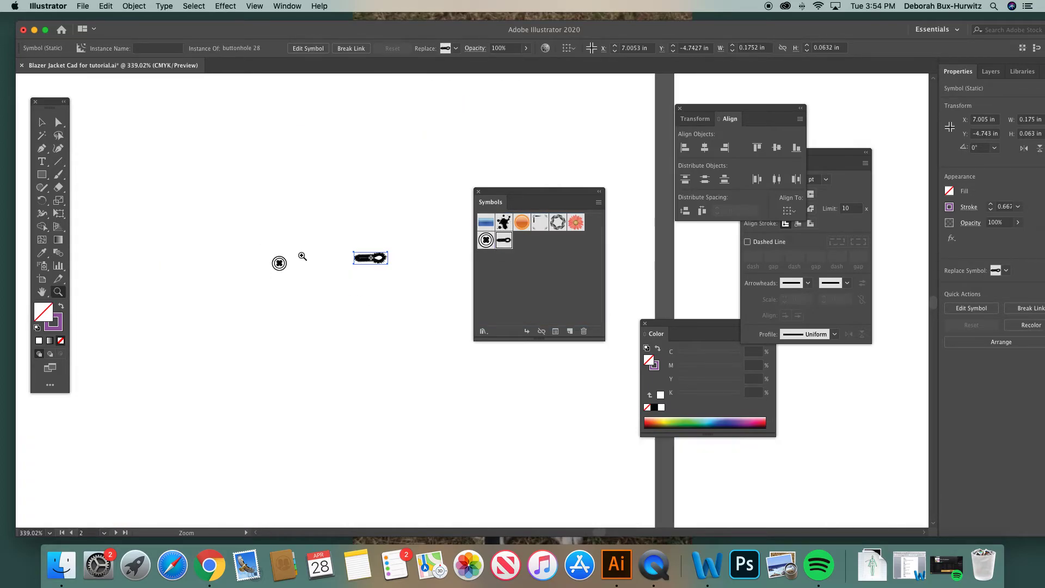
Rotate the buttonhole 180° and position its eyelet end over the button so the tail extends right.
{"action": "left_click", "coordinate": [42, 123]}
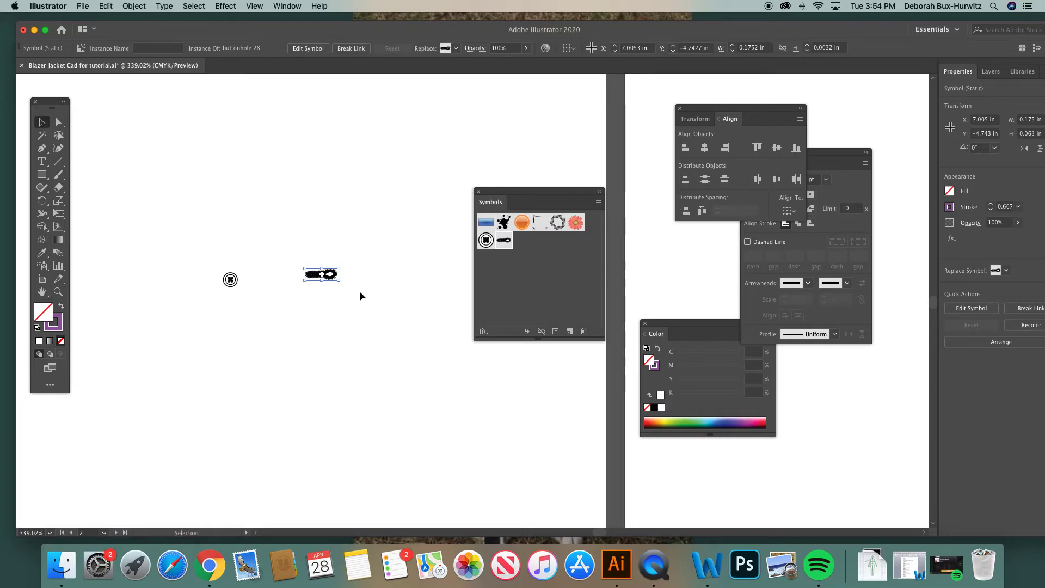
{"action": "left_click_drag", "start_coordinate": [339, 264], "coordinate": [238, 280]}
{"action": "left_click", "coordinate": [333, 255]}
{"action": "left_click", "coordinate": [335, 276]}
{"action": "left_click", "coordinate": [338, 250]}
{"action": "left_click", "coordinate": [263, 249]}
Bring the button symbol to the front so it covers the eyelet of the buttonhole.
{"action": "left_click", "coordinate": [58, 292]}
{"action": "left_click_drag", "start_coordinate": [201, 248], "coordinate": [338, 338]}
{"action": "left_click", "coordinate": [42, 122]}
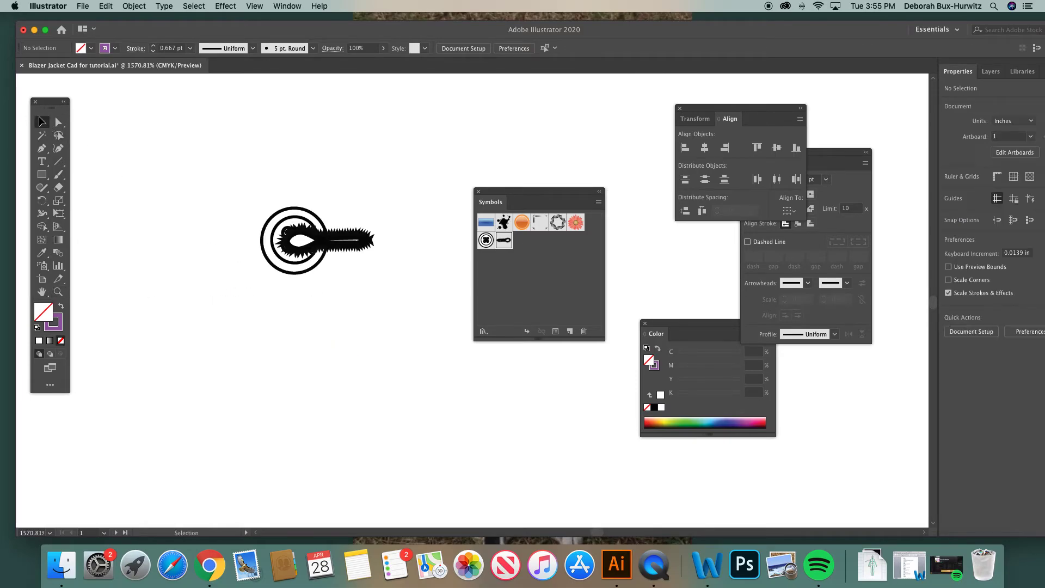
{"action": "left_click", "coordinate": [308, 221]}
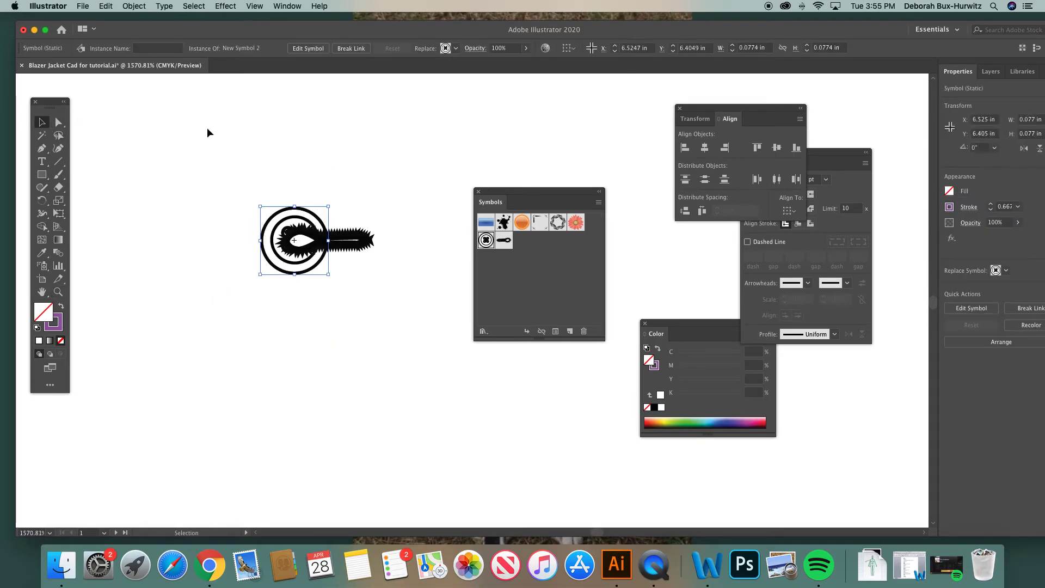
{"action": "left_click", "coordinate": [134, 6]}
{"action": "mouse_move", "coordinate": [161, 32]}
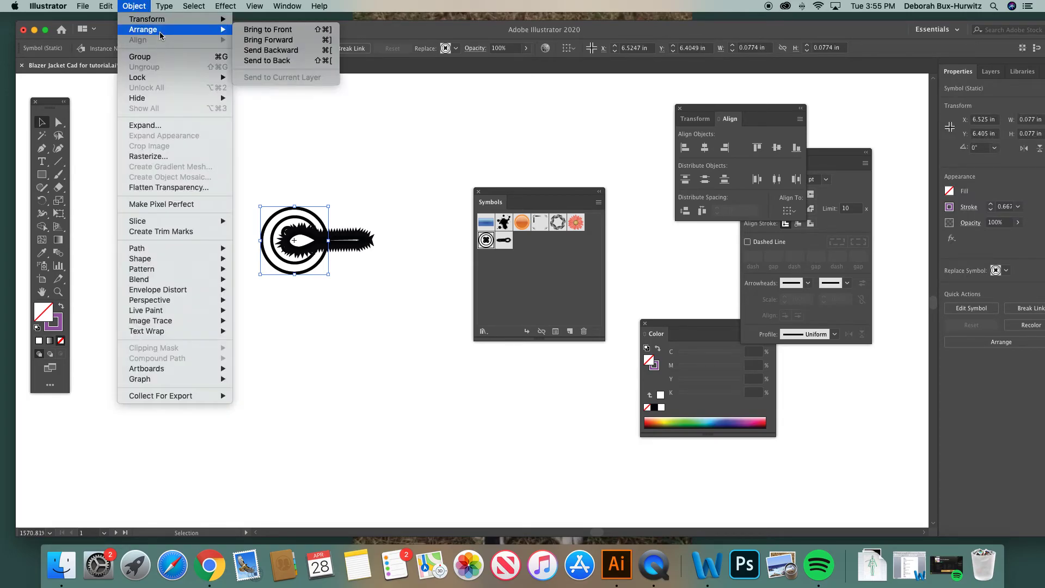
{"action": "left_click", "coordinate": [264, 32]}
{"action": "left_click", "coordinate": [333, 191]}
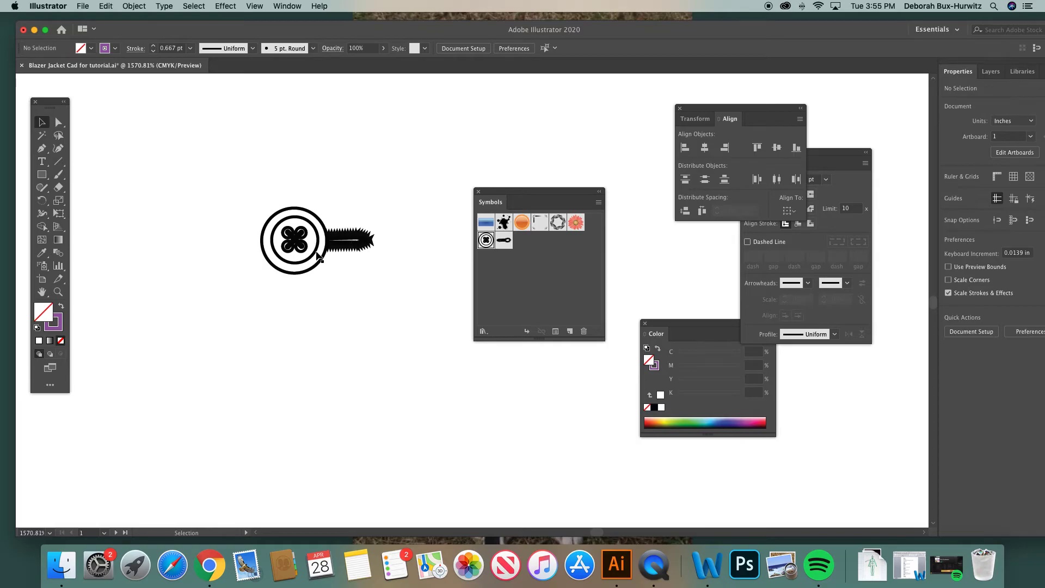
Group the button and buttonhole, test moving them as one object, and undo the test move.
{"action": "key", "text": "super+minus"}
{"action": "left_click_drag", "start_coordinate": [282, 194], "coordinate": [428, 312]}
{"action": "left_click", "coordinate": [134, 6]}
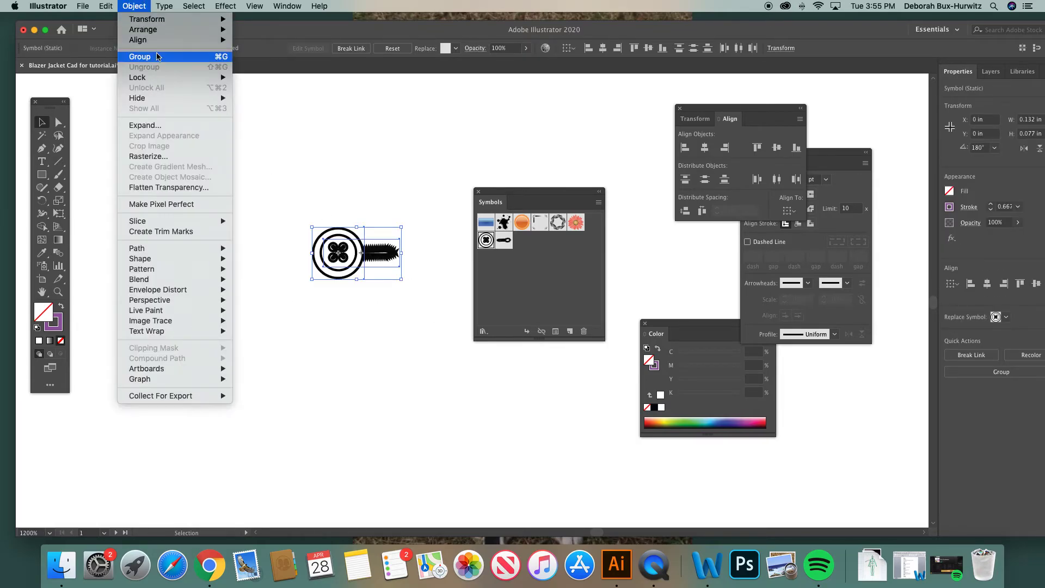
{"action": "left_click", "coordinate": [139, 57]}
{"action": "left_click", "coordinate": [372, 202]}
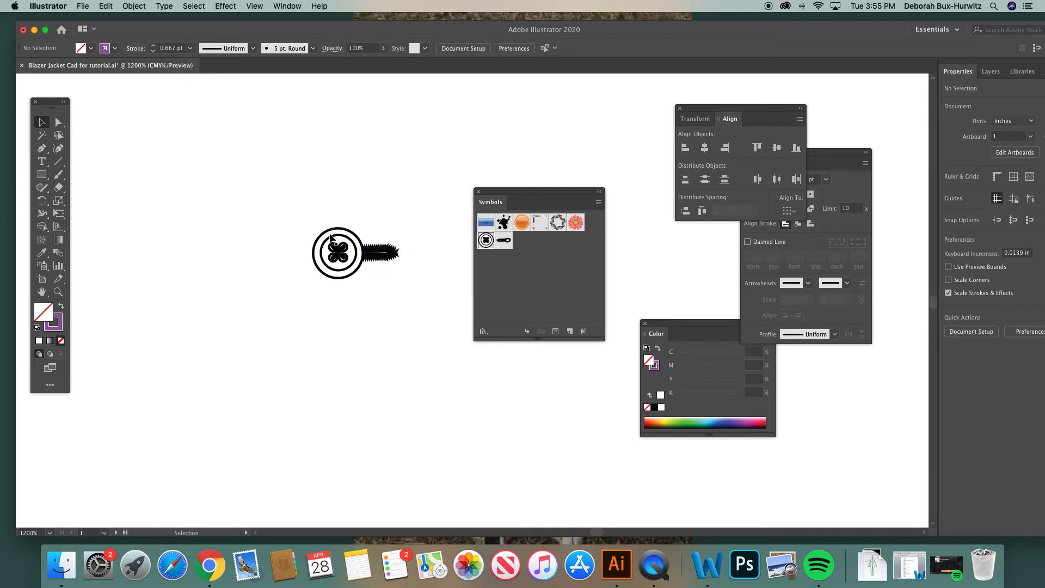
{"action": "left_click_drag", "start_coordinate": [335, 240], "coordinate": [190, 218]}
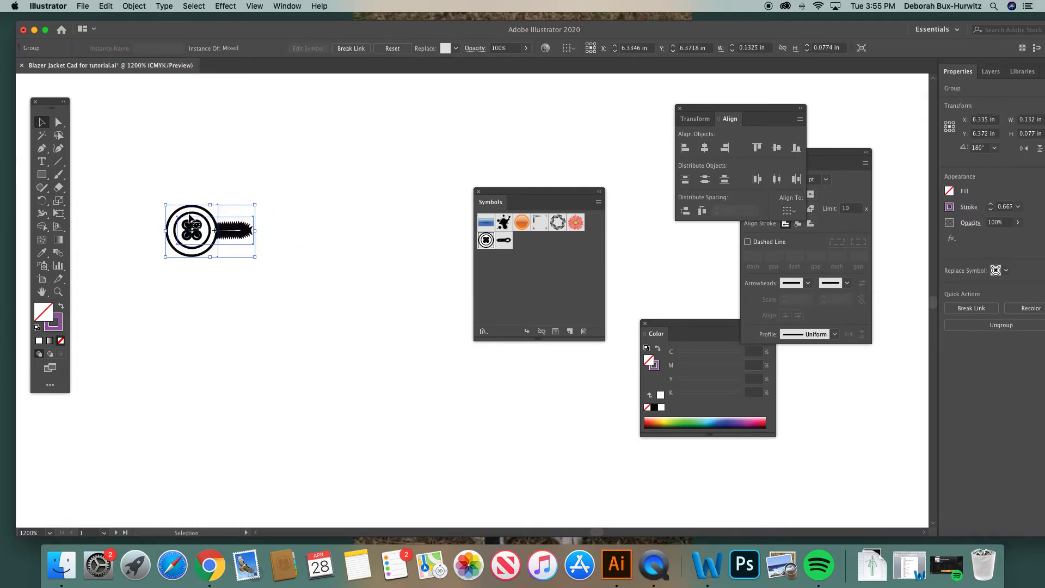
{"action": "key", "text": "super+z"}
Move the grouped button and buttonhole onto the blazer's center front line just below the lapel point, undoing a trial placement lower down.
{"action": "key", "text": "super+minus"}
{"action": "key", "text": "super+minus"}
{"action": "key", "text": "super+minus"}
{"action": "key", "text": "super+minus"}
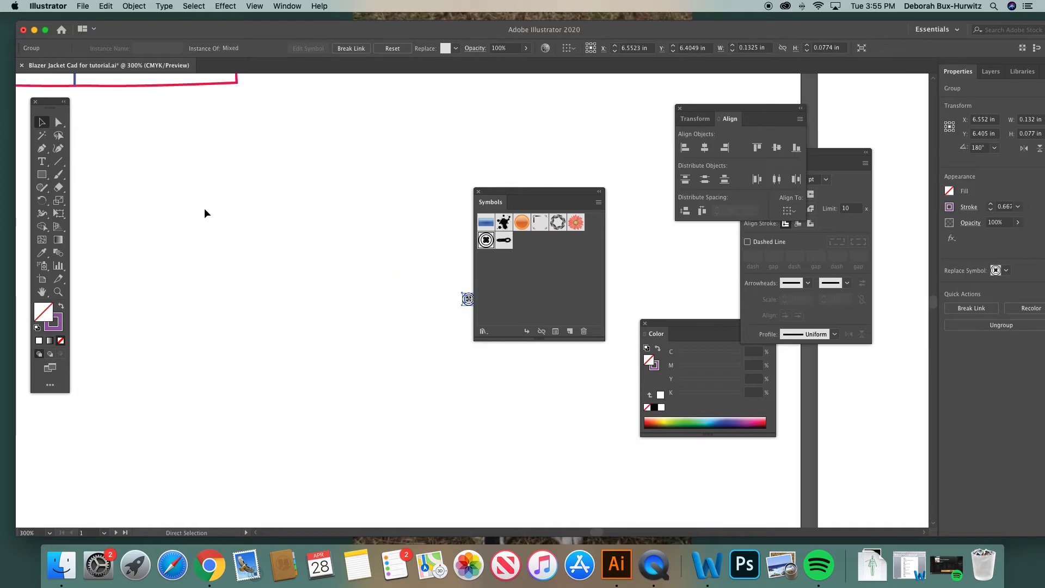
{"action": "key", "text": "super+minus"}
{"action": "key", "text": "super+minus"}
{"action": "scroll", "coordinate": [359, 231], "scroll_direction": "up", "scroll_amount": 5}
{"action": "scroll", "coordinate": [359, 231], "scroll_direction": "right", "scroll_amount": 3}
{"action": "scroll", "coordinate": [359, 230], "scroll_direction": "left", "scroll_amount": 1}
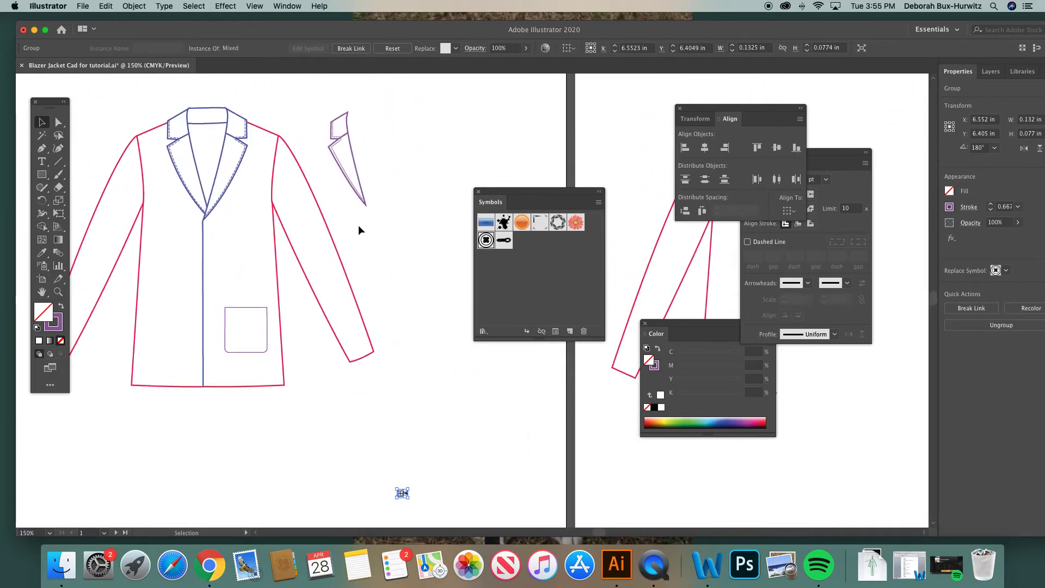
{"action": "left_click", "coordinate": [401, 455]}
{"action": "left_click_drag", "start_coordinate": [401, 494], "coordinate": [209, 226]}
{"action": "left_click_drag", "start_coordinate": [209, 229], "coordinate": [212, 309]}
{"action": "key", "text": "super+z"}
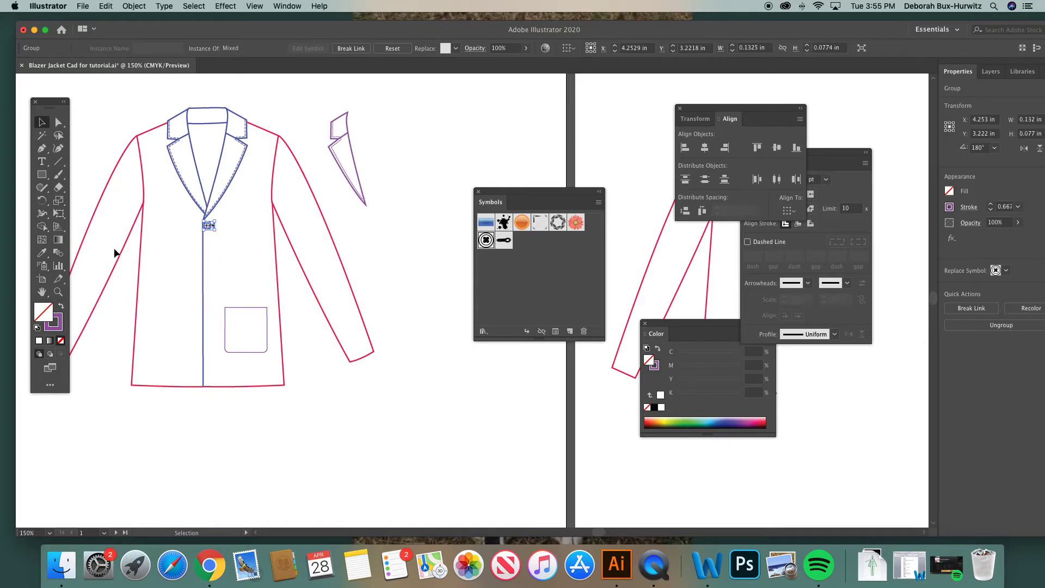
Duplicate the button and buttonhole group down the center front line to just below the level of the pocket's top edge.
{"action": "left_click", "coordinate": [57, 292]}
{"action": "left_click_drag", "start_coordinate": [254, 252], "coordinate": [413, 392]}
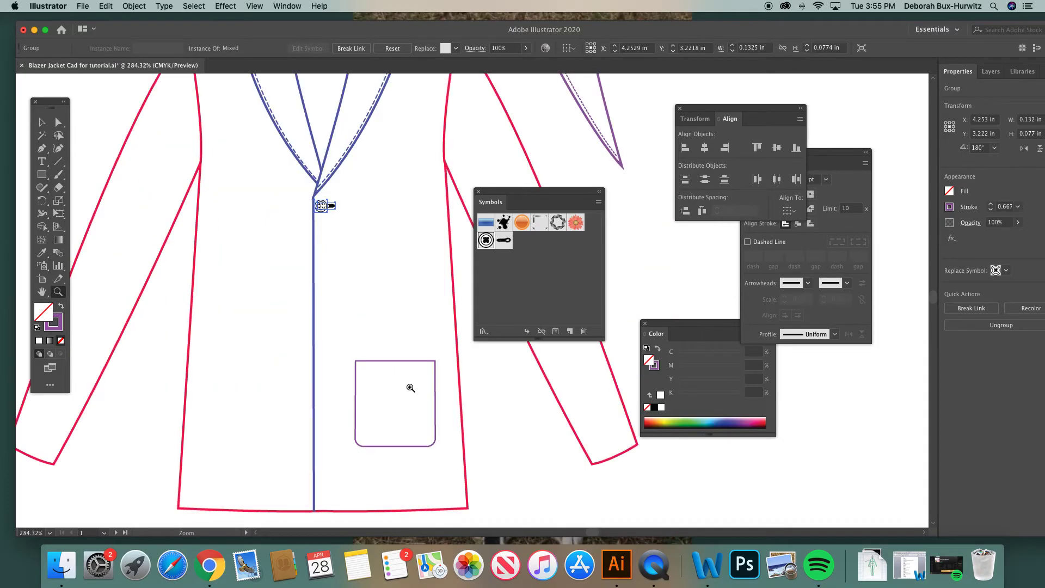
{"action": "scroll", "coordinate": [264, 278], "scroll_direction": "right", "scroll_amount": 3}
{"action": "left_click", "coordinate": [42, 122]}
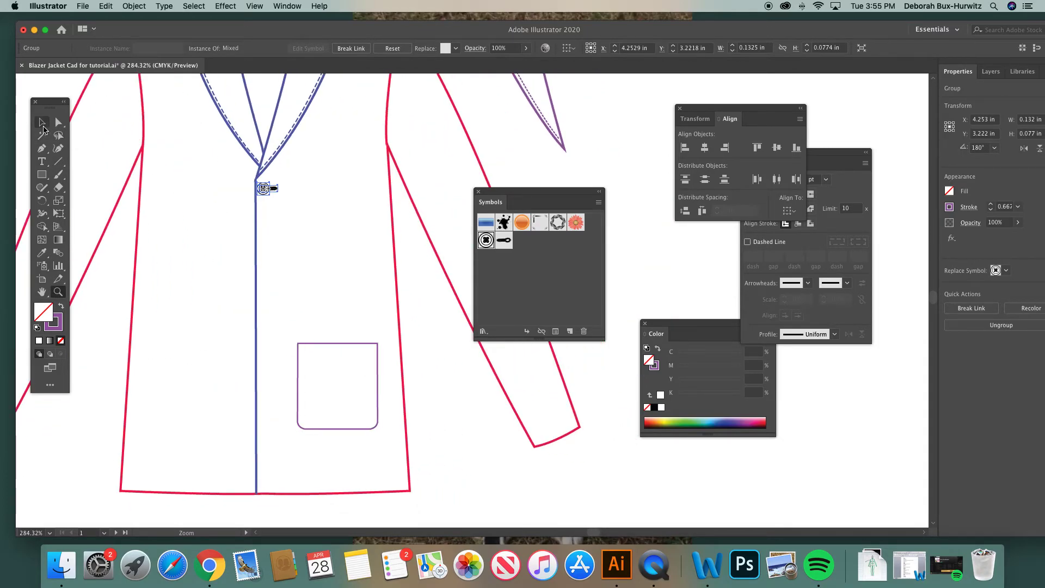
{"action": "left_click", "coordinate": [482, 125]}
{"action": "left_click", "coordinate": [263, 189]}
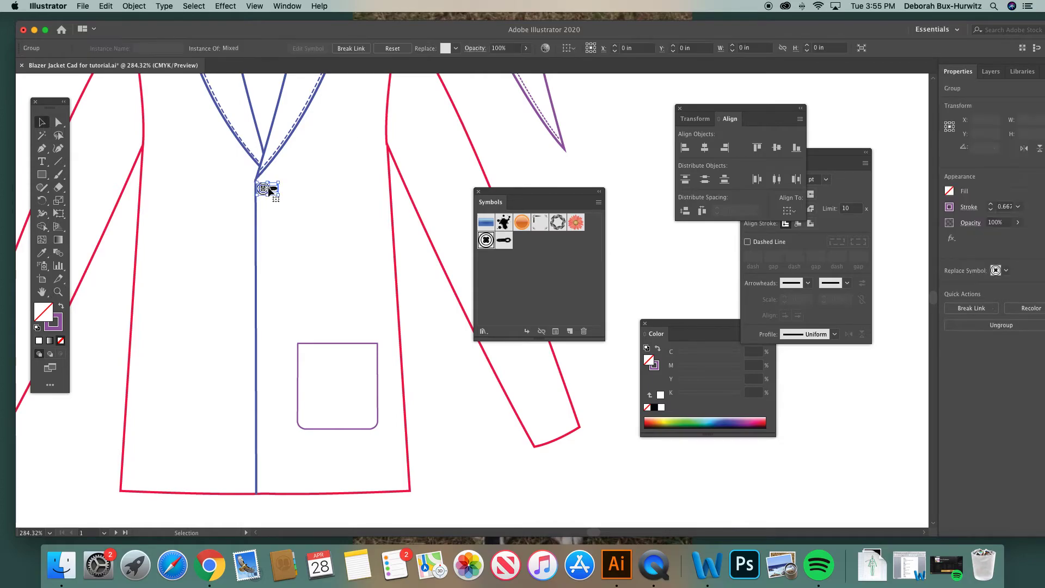
{"action": "left_click_drag", "start_coordinate": [265, 188], "coordinate": [266, 352]}
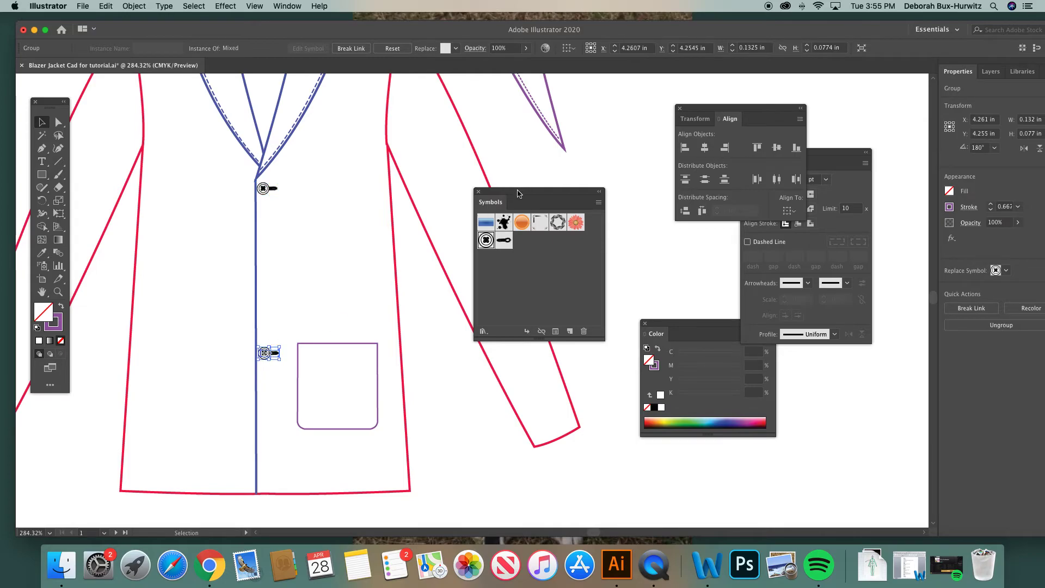
{"action": "left_click_drag", "start_coordinate": [520, 194], "coordinate": [596, 194]}
{"action": "scroll", "coordinate": [455, 188], "scroll_direction": "up", "scroll_amount": 2}
{"action": "scroll", "coordinate": [455, 188], "scroll_direction": "up", "scroll_amount": 2}
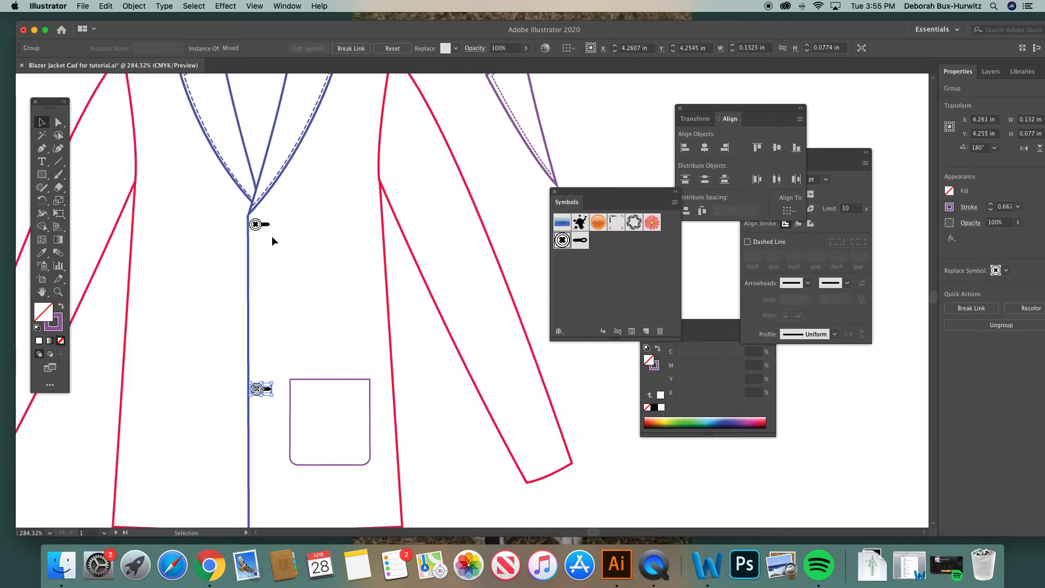
Nudge the top button and buttonhole group slightly upward on the center front line, closer to the lapel point.
{"action": "left_click_drag", "start_coordinate": [261, 230], "coordinate": [264, 225]}
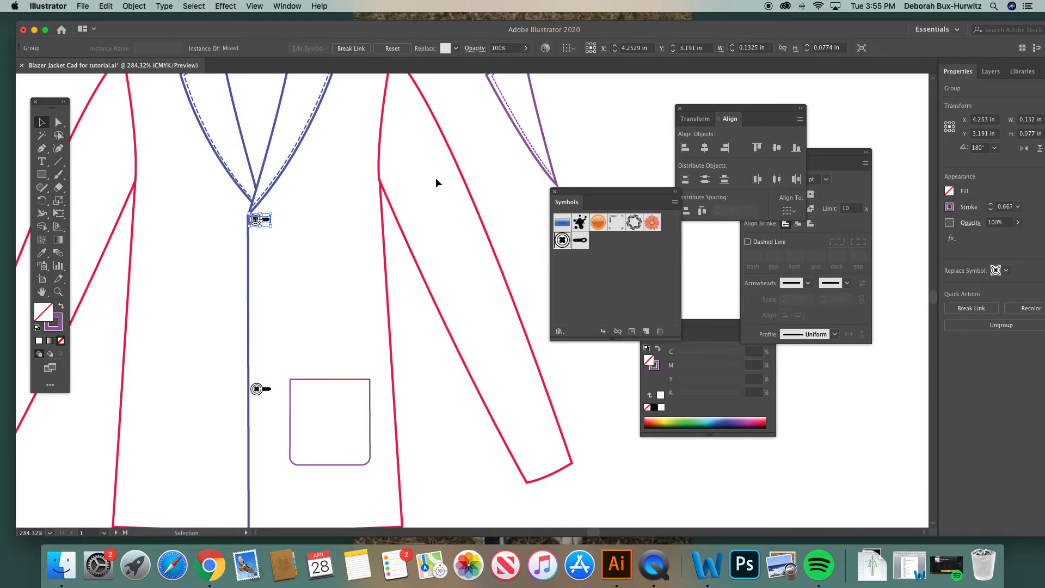
{"action": "left_click", "coordinate": [475, 168]}
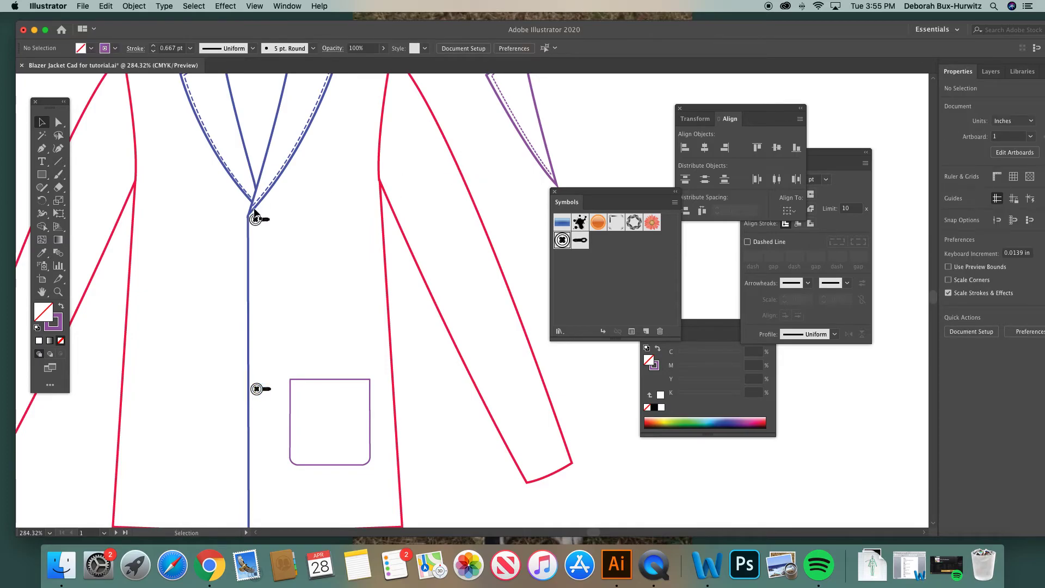
{"action": "scroll", "coordinate": [259, 234], "scroll_direction": "up", "scroll_amount": 2}
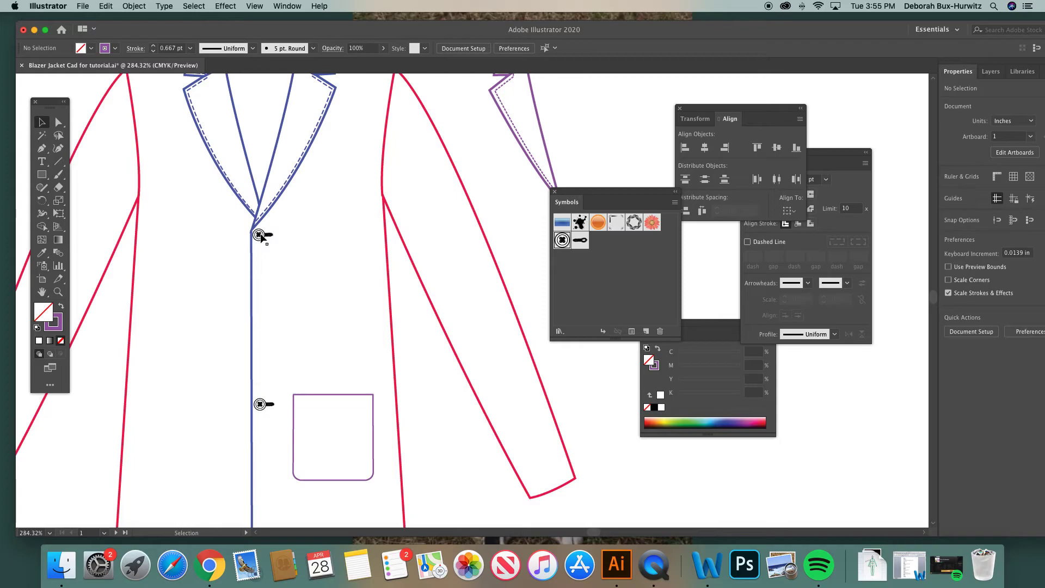
{"action": "scroll", "coordinate": [261, 234], "scroll_direction": "down", "scroll_amount": 1}
{"action": "scroll", "coordinate": [282, 352], "scroll_direction": "down", "scroll_amount": 5}
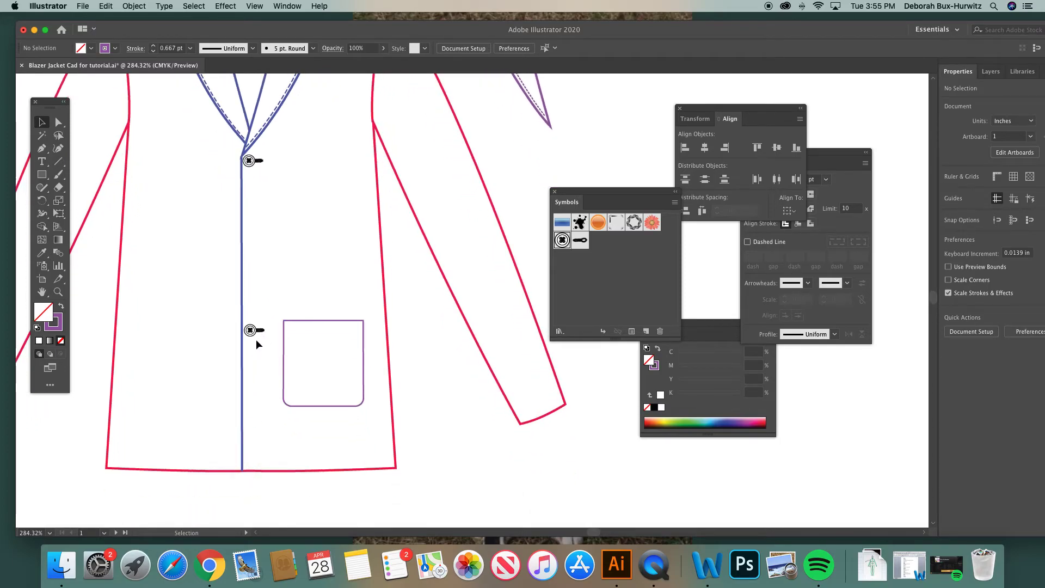
{"action": "scroll", "coordinate": [256, 340], "scroll_direction": "up", "scroll_amount": 4}
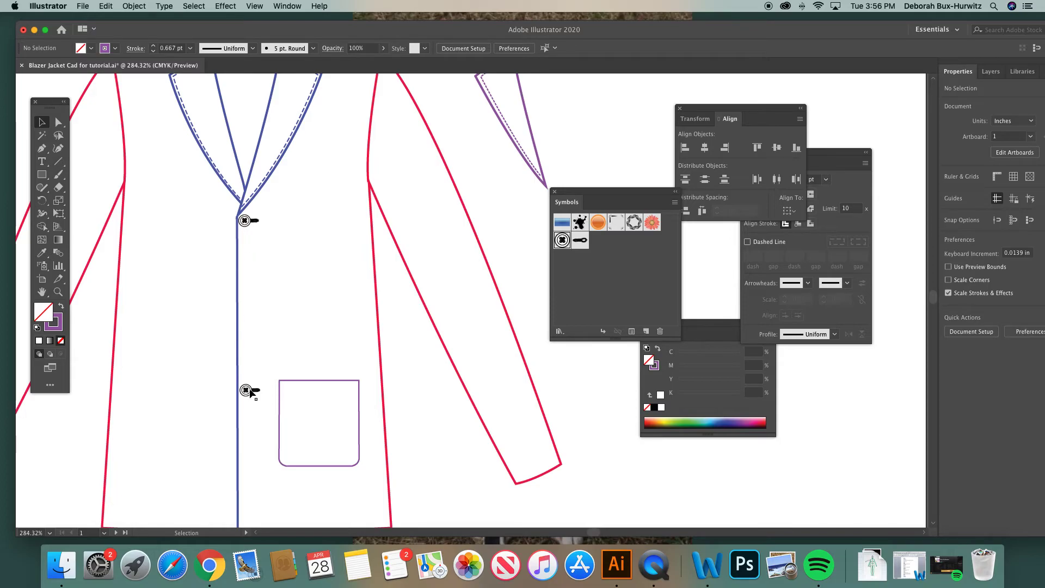
{"action": "left_click", "coordinate": [245, 220]}
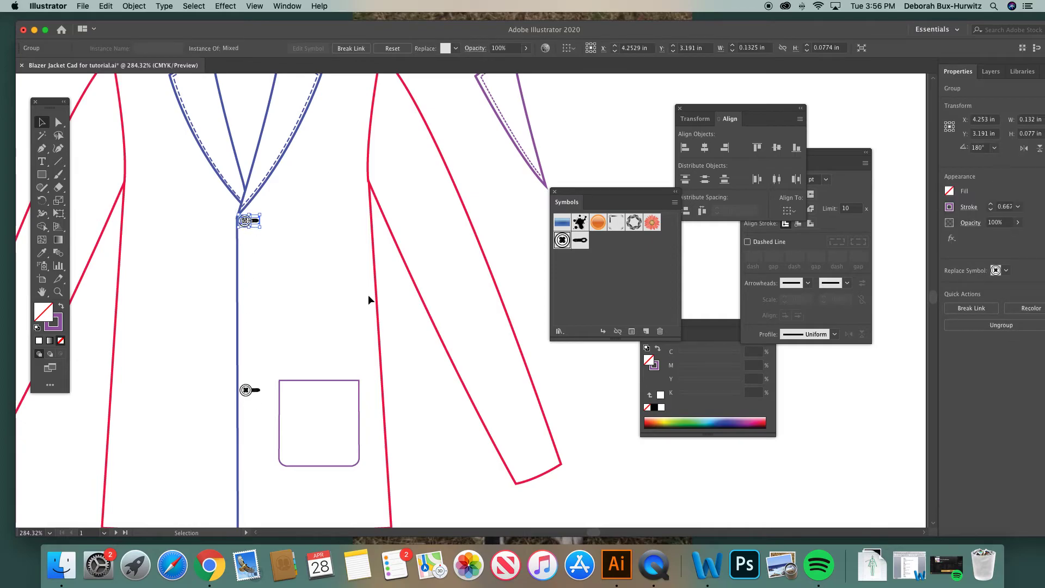
{"action": "left_click", "coordinate": [394, 293]}
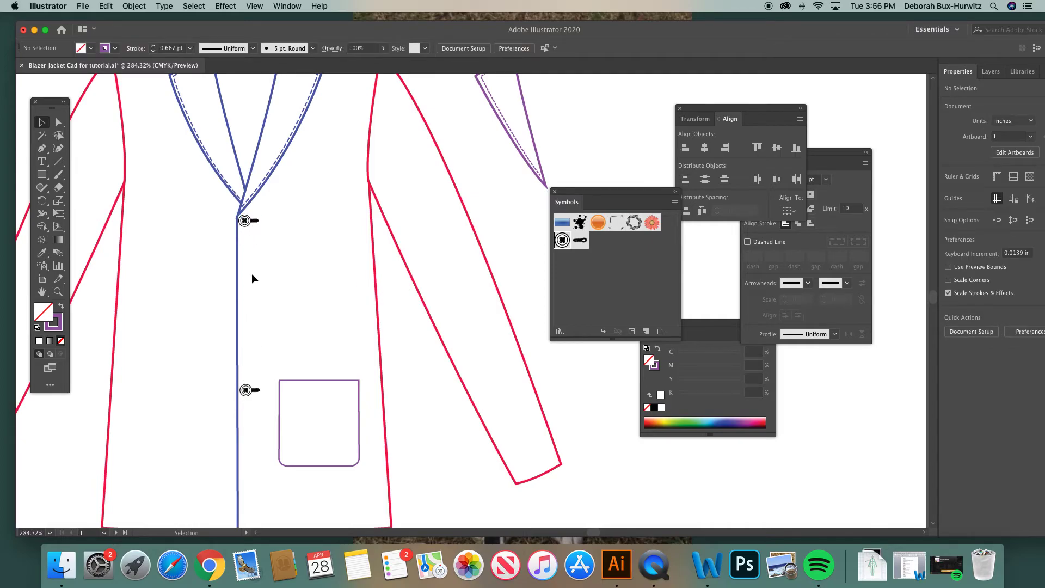
Left-align the upper and lower button and buttonhole groups with each other, closing the Symbols panel and moving the Align panel clear of the jacket.
{"action": "left_click", "coordinate": [246, 220]}
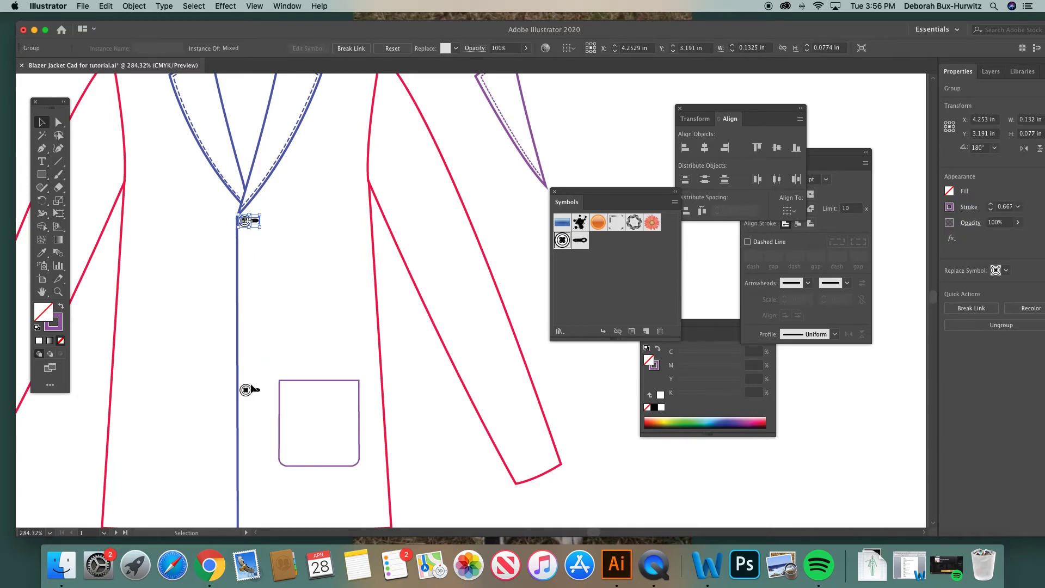
{"action": "left_click", "coordinate": [248, 391], "text": "shift"}
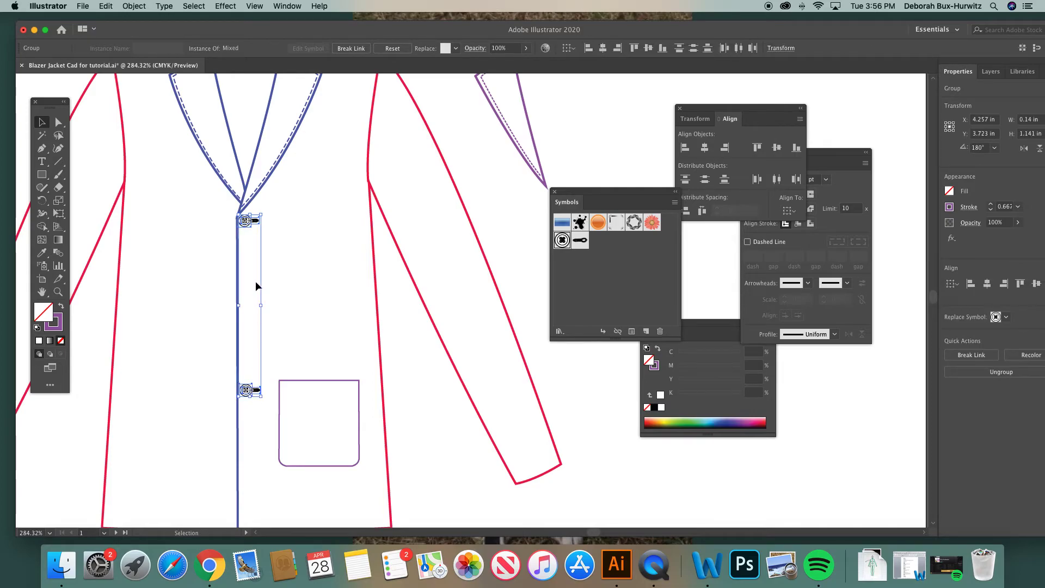
{"action": "left_click", "coordinate": [290, 7]}
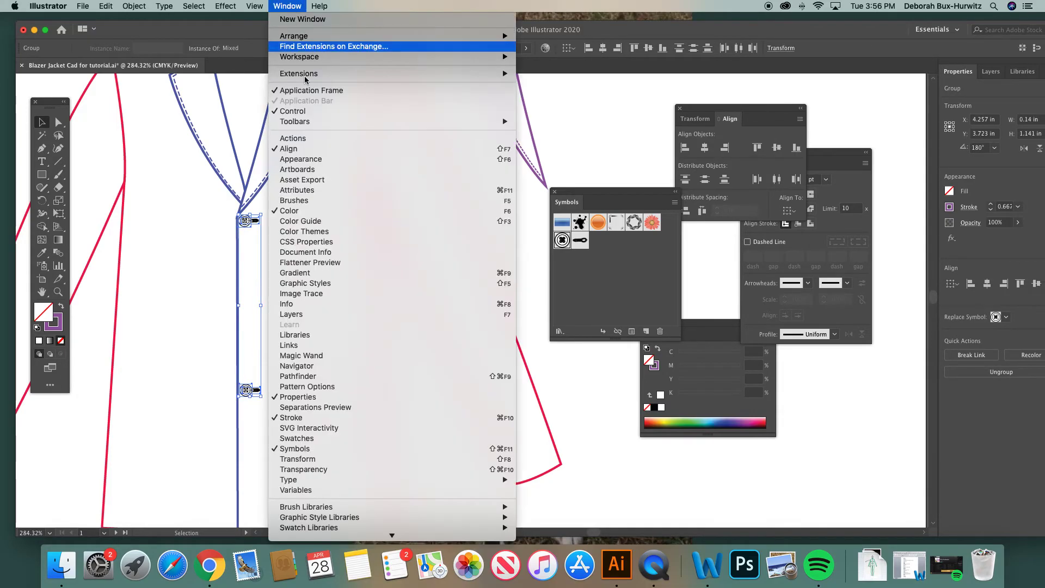
{"action": "left_click", "coordinate": [297, 5]}
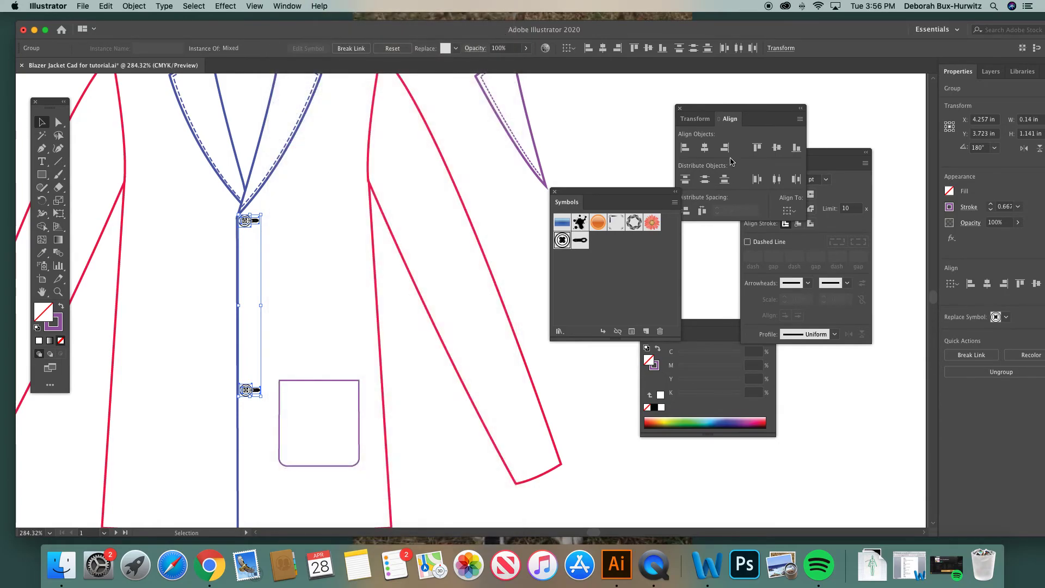
{"action": "mouse_move", "coordinate": [704, 113]}
{"action": "left_mouse_down"}
{"action": "mouse_move", "coordinate": [525, 112]}
{"action": "mouse_move", "coordinate": [550, 157]}
{"action": "left_mouse_up"}
{"action": "left_click", "coordinate": [649, 192]}
{"action": "left_click", "coordinate": [554, 191]}
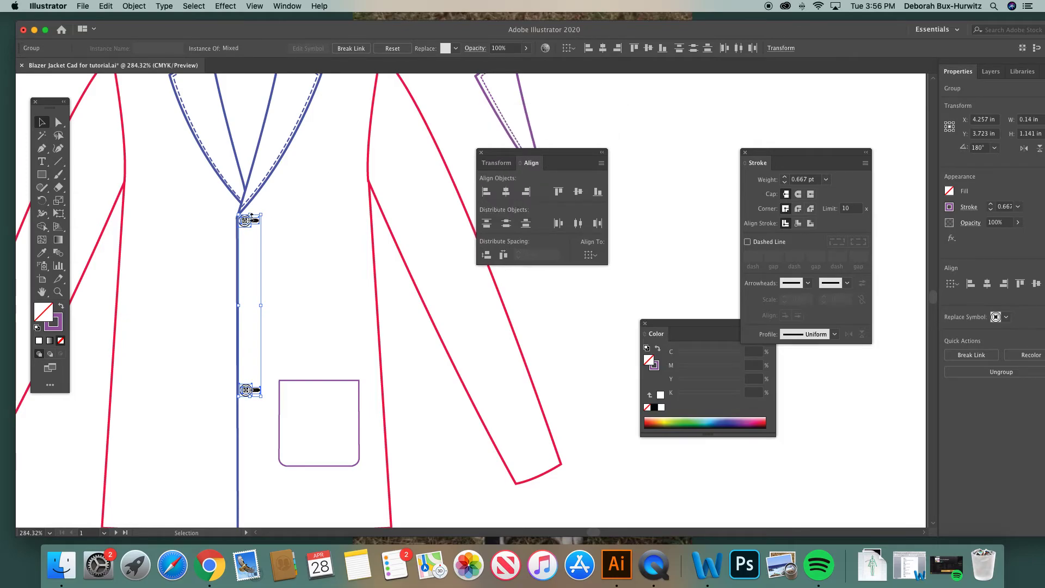
{"action": "left_click", "coordinate": [487, 192]}
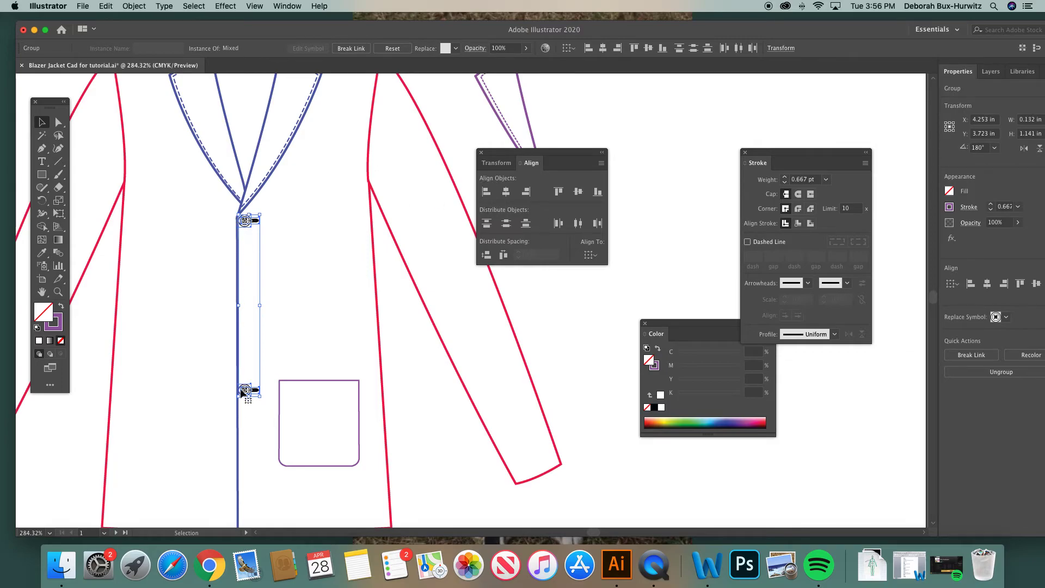
{"action": "left_click_drag", "start_coordinate": [501, 156], "coordinate": [586, 158]}
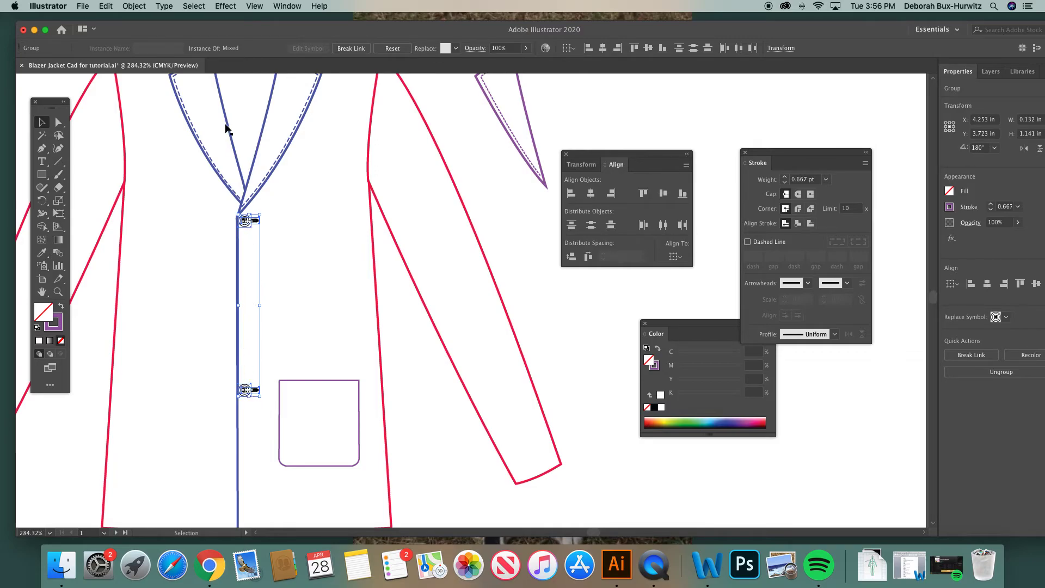
Set the blend spacing for the two selected button groups to Specified Steps, with one intermediate step.
{"action": "left_click", "coordinate": [139, 7]}
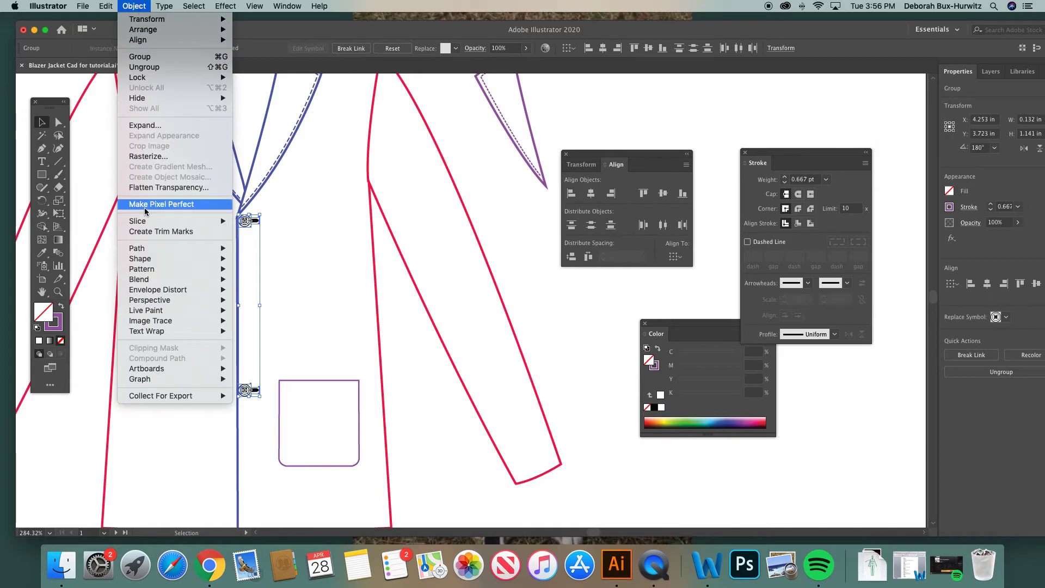
{"action": "mouse_move", "coordinate": [154, 280]}
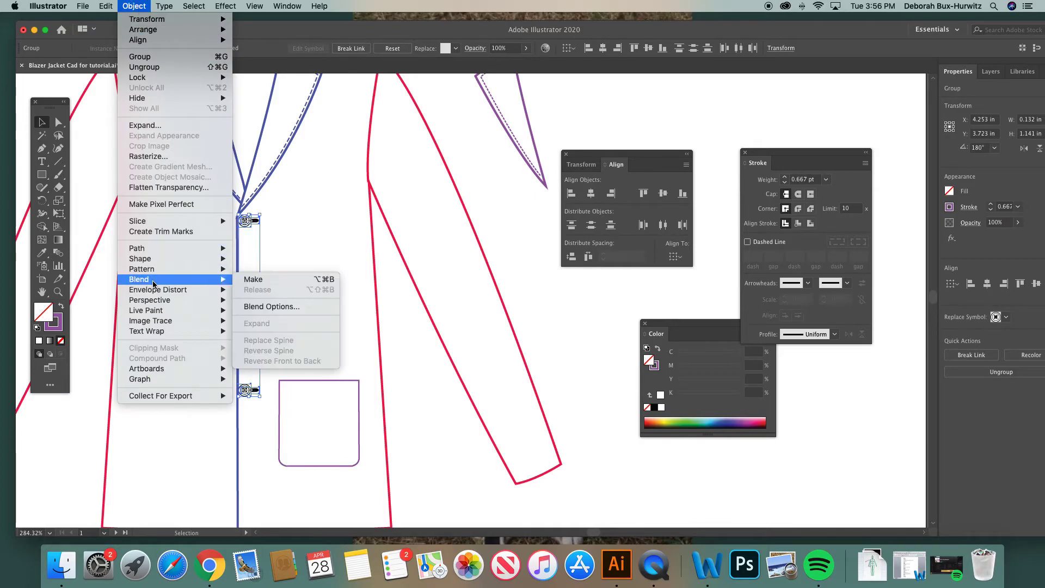
{"action": "left_click", "coordinate": [266, 307]}
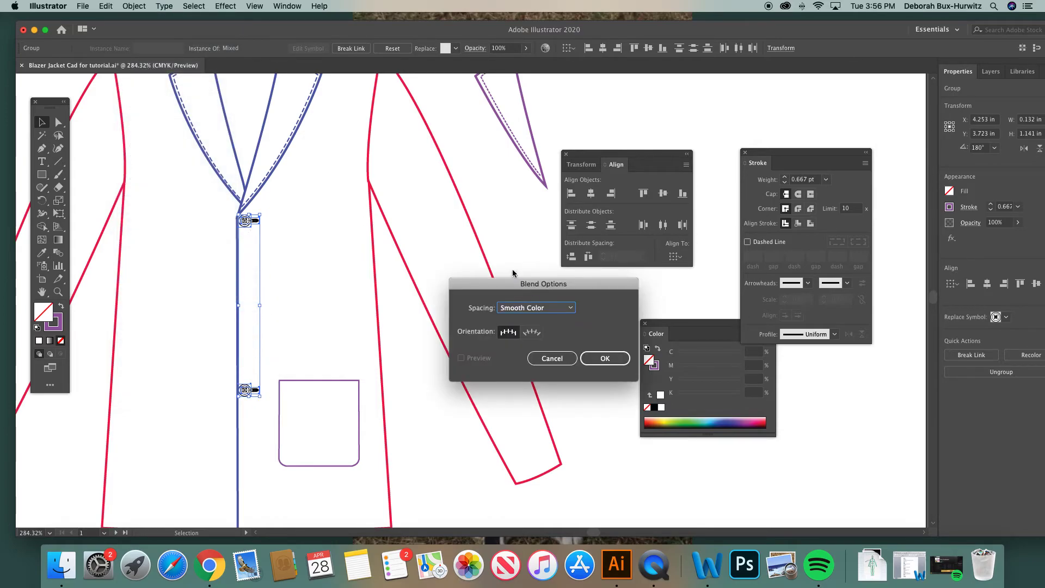
{"action": "left_click_drag", "start_coordinate": [497, 286], "coordinate": [437, 279]}
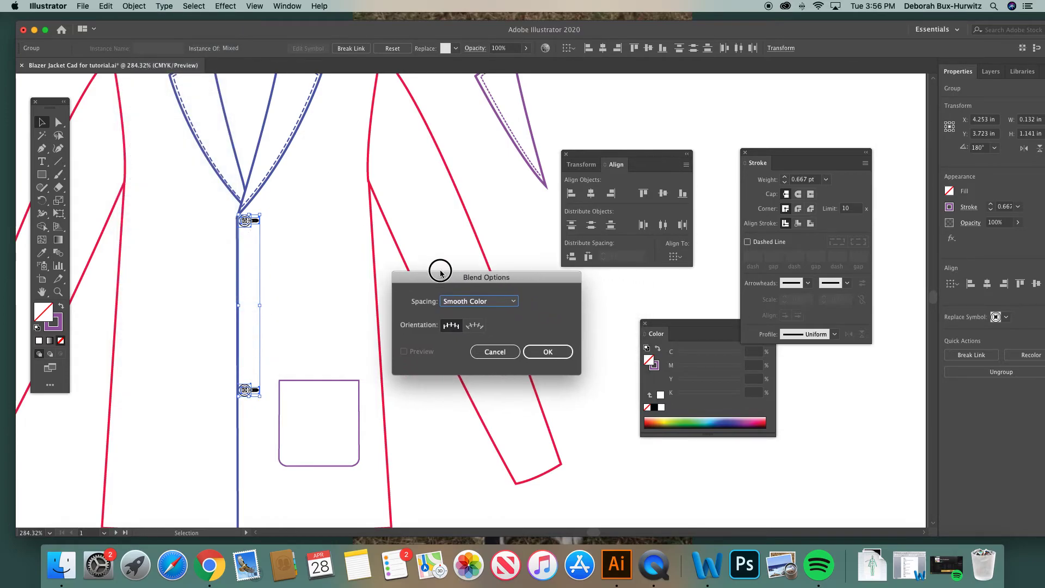
{"action": "left_click", "coordinate": [511, 305]}
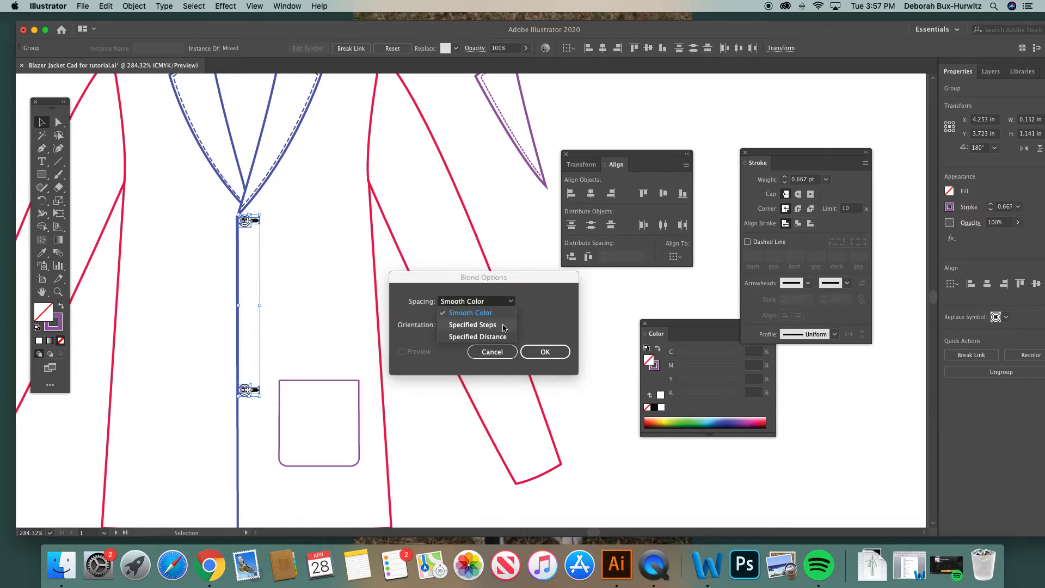
{"action": "left_click", "coordinate": [504, 329]}
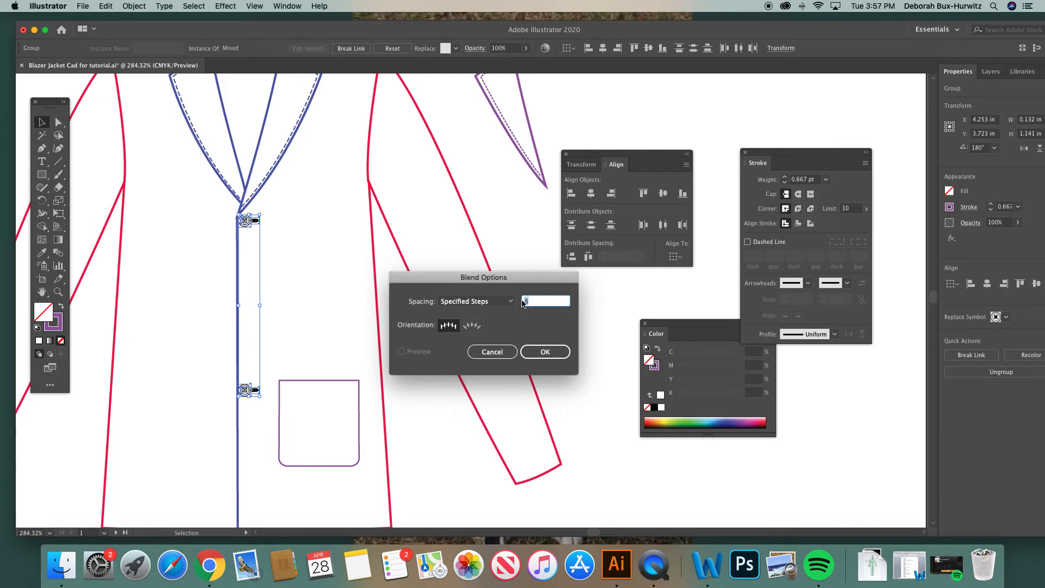
{"action": "left_click", "coordinate": [540, 353]}
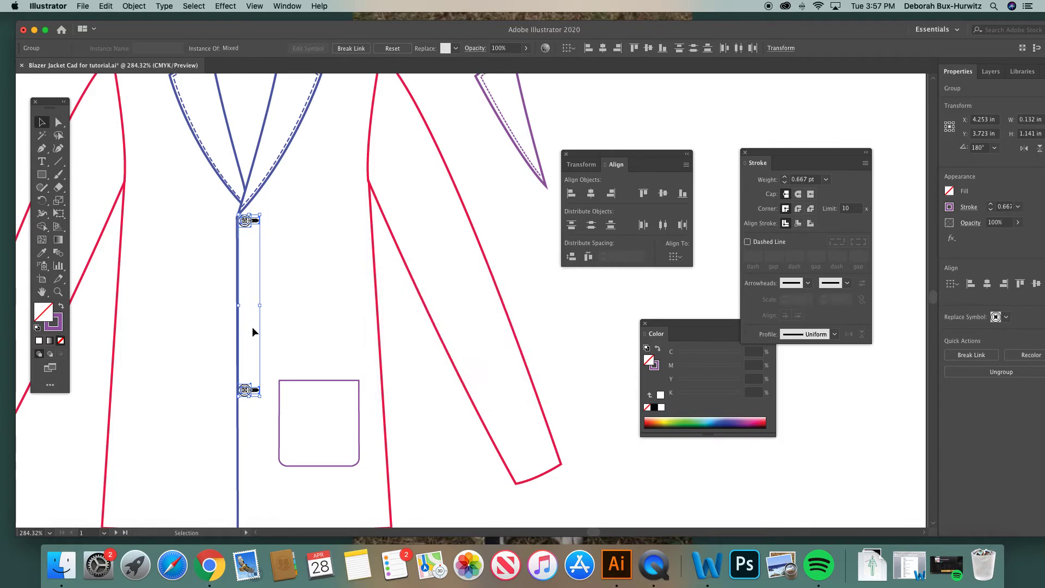
Blend the upper and lower button groups to create an evenly spaced middle button and buttonhole, and deselect the blend.
{"action": "left_click", "coordinate": [133, 7]}
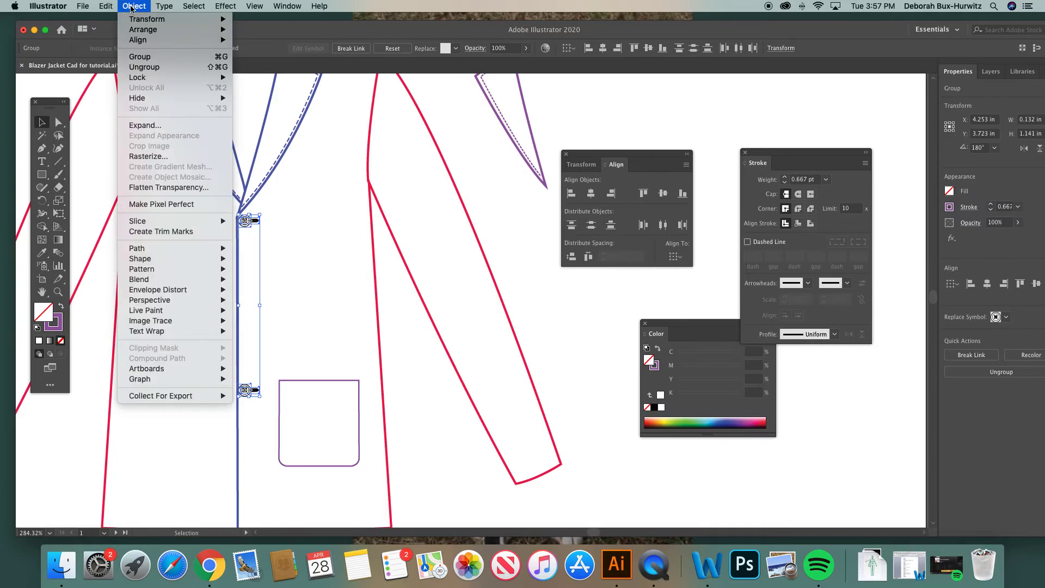
{"action": "mouse_move", "coordinate": [220, 280]}
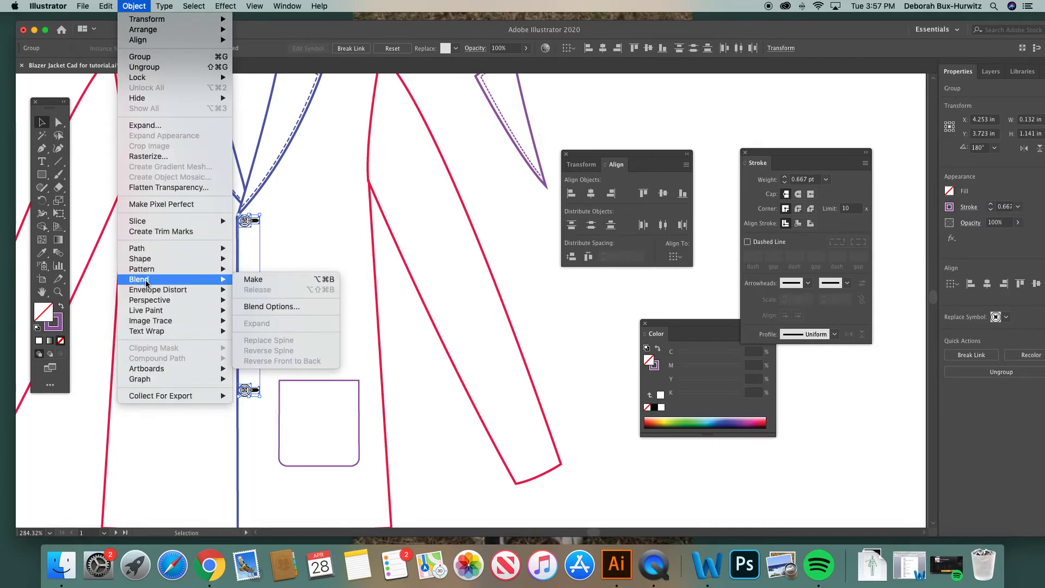
{"action": "left_click", "coordinate": [264, 280]}
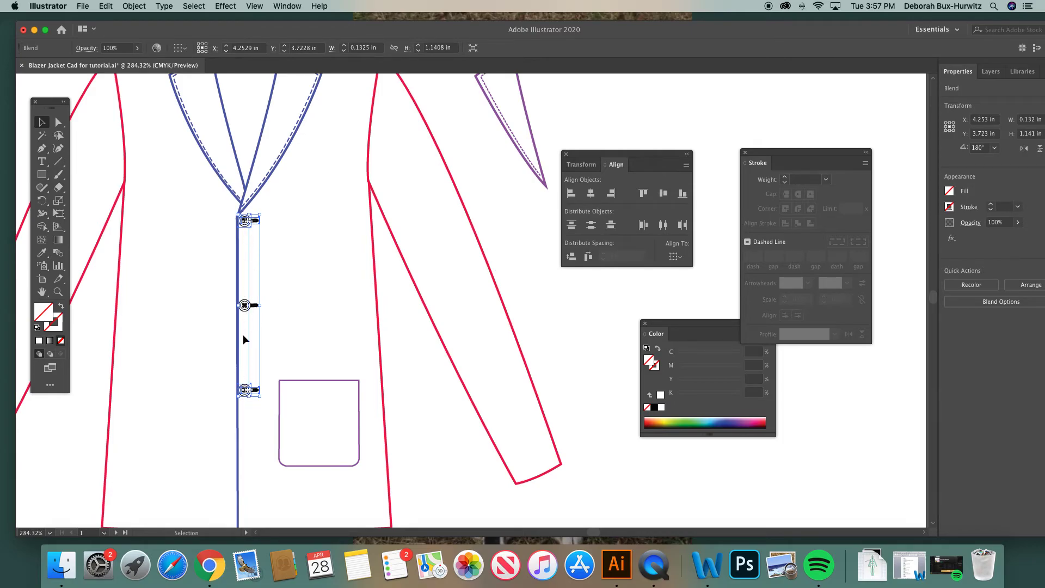
{"action": "left_click", "coordinate": [491, 202]}
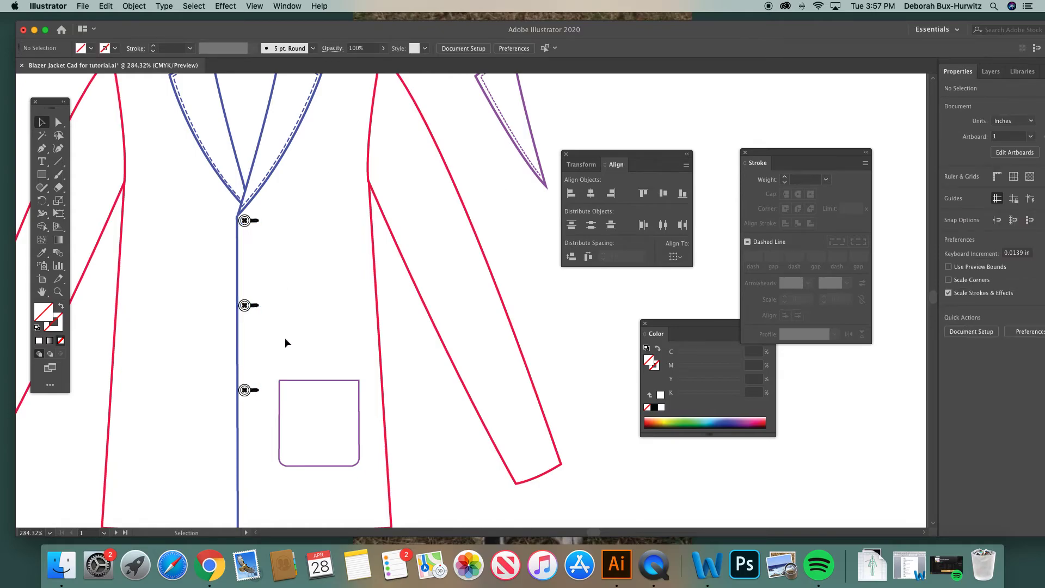
Examine the finished casual style and clean, tailored blazer front views to compare their buttons, pockets and seam details.
{"action": "key", "text": "super+minus"}
{"action": "key", "text": "super+minus"}
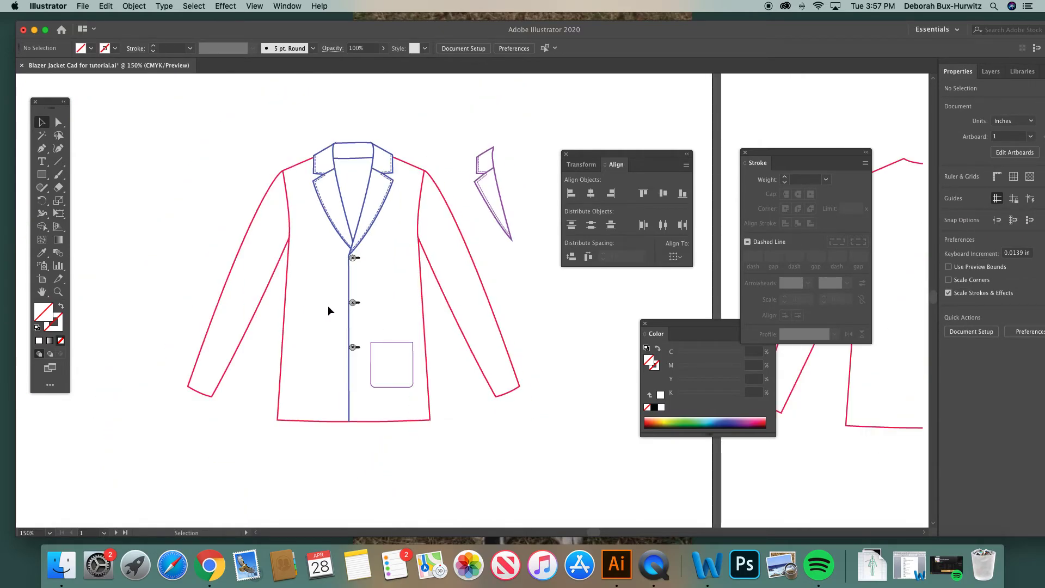
{"action": "scroll", "coordinate": [328, 307], "scroll_direction": "right", "scroll_amount": 2}
{"action": "scroll", "coordinate": [329, 306], "scroll_direction": "down", "scroll_amount": 1}
{"action": "scroll", "coordinate": [332, 374], "scroll_direction": "down", "scroll_amount": 4}
{"action": "scroll", "coordinate": [332, 374], "scroll_direction": "right", "scroll_amount": 3}
{"action": "scroll", "coordinate": [332, 374], "scroll_direction": "down", "scroll_amount": 6}
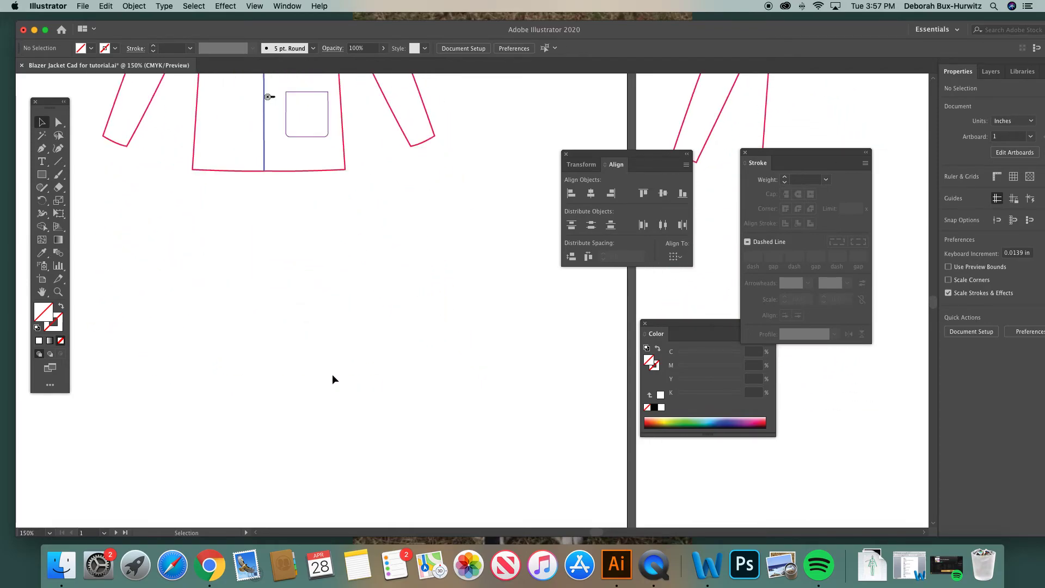
{"action": "key", "text": "super+minus"}
{"action": "key", "text": "super+minus"}
{"action": "key", "text": "super+minus"}
{"action": "scroll", "coordinate": [332, 374], "scroll_direction": "down", "scroll_amount": 8}
{"action": "scroll", "coordinate": [332, 374], "scroll_direction": "right", "scroll_amount": 8}
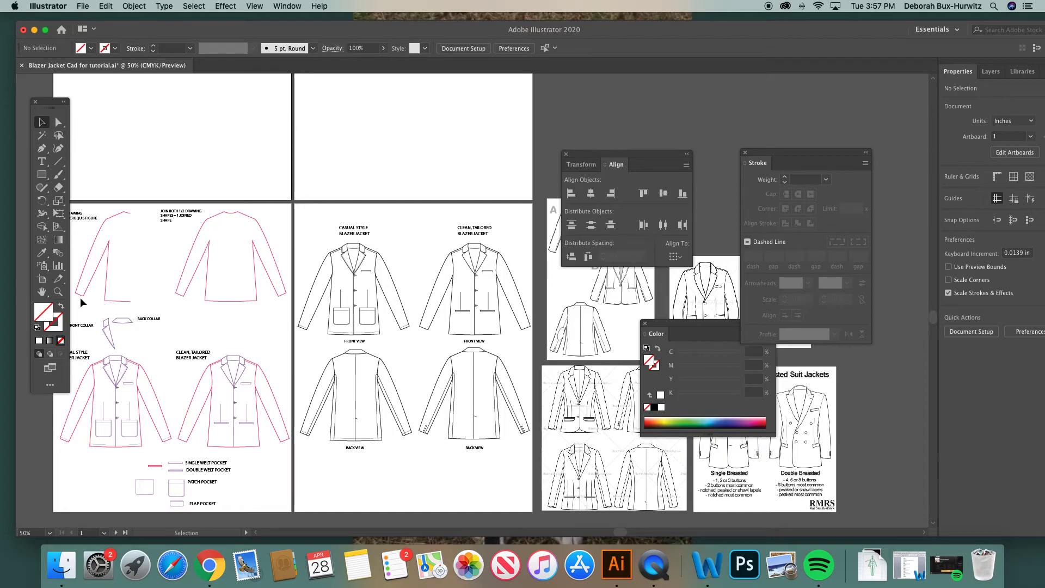
{"action": "left_click", "coordinate": [59, 292]}
{"action": "left_click_drag", "start_coordinate": [275, 259], "coordinate": [511, 423]}
{"action": "scroll", "coordinate": [345, 292], "scroll_direction": "right", "scroll_amount": 5}
{"action": "scroll", "coordinate": [345, 292], "scroll_direction": "up", "scroll_amount": 4}
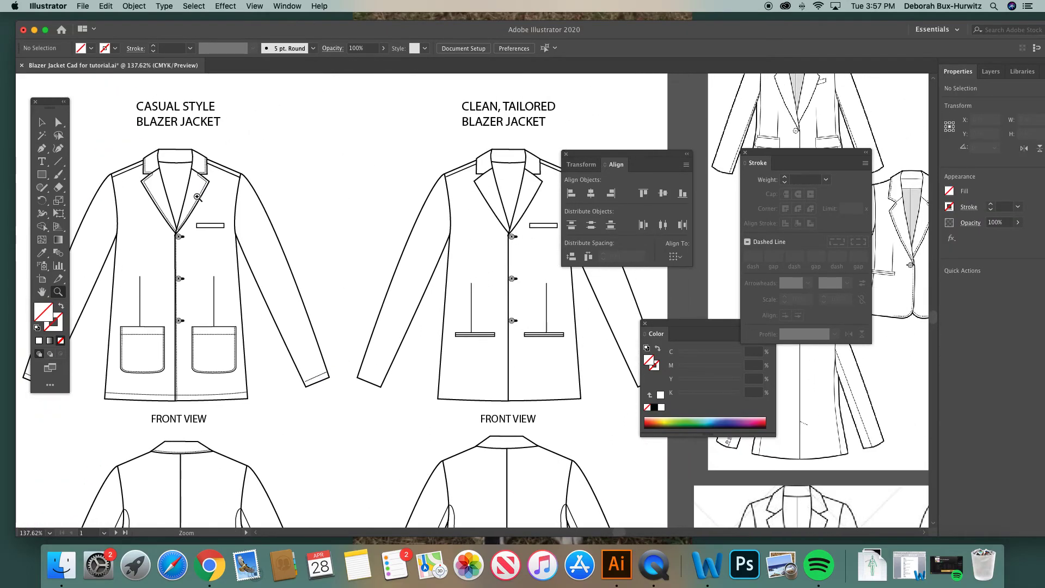
{"action": "left_click", "coordinate": [56, 122]}
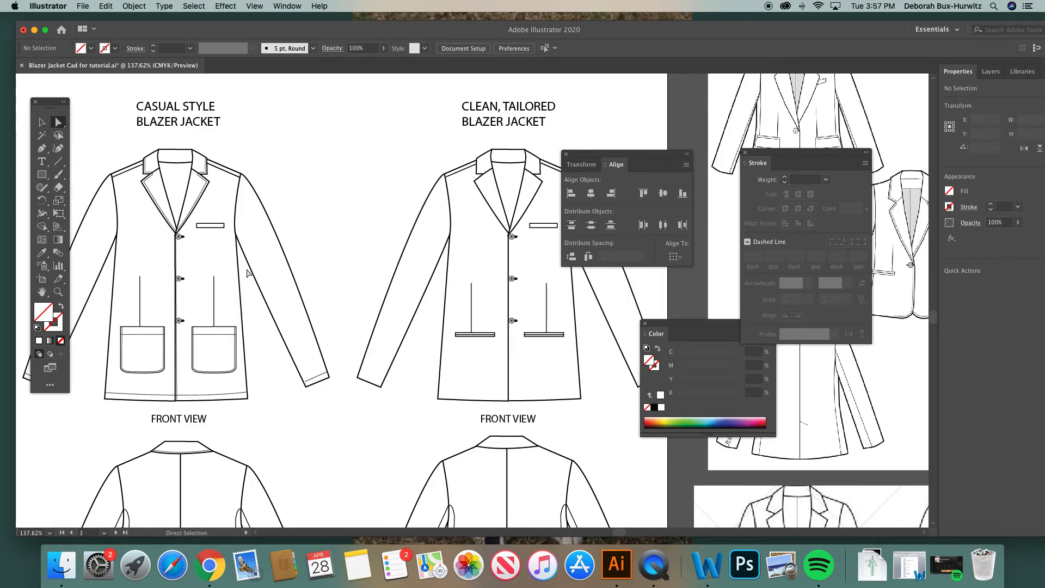
{"action": "scroll", "coordinate": [217, 286], "scroll_direction": "right", "scroll_amount": 6}
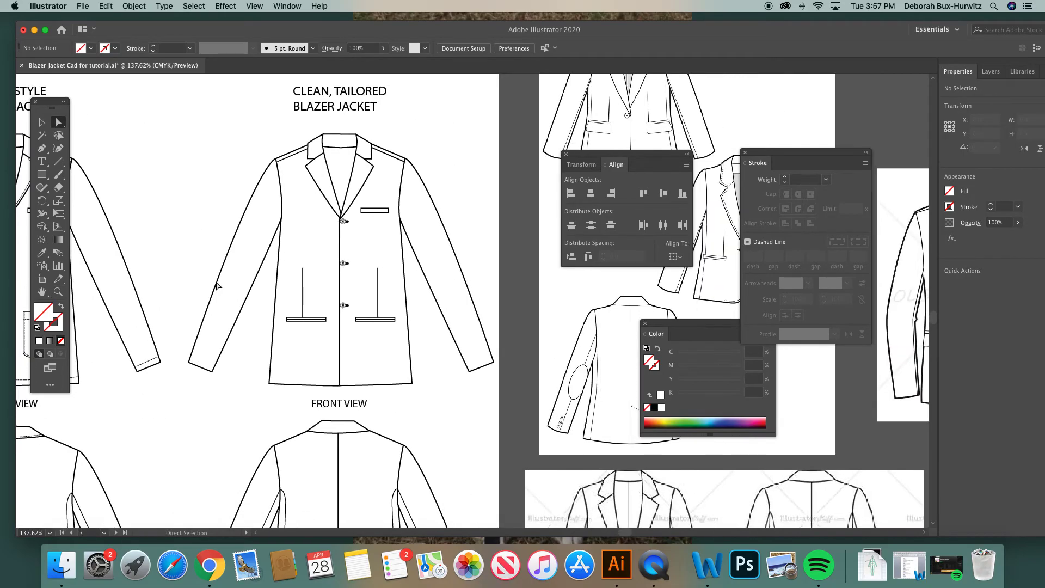
Close the Align and Color panels covering the reference sketches and compare blazers A and B with the finished front views.
{"action": "scroll", "coordinate": [315, 284], "scroll_direction": "right", "scroll_amount": 5}
{"action": "scroll", "coordinate": [316, 284], "scroll_direction": "down", "scroll_amount": 1}
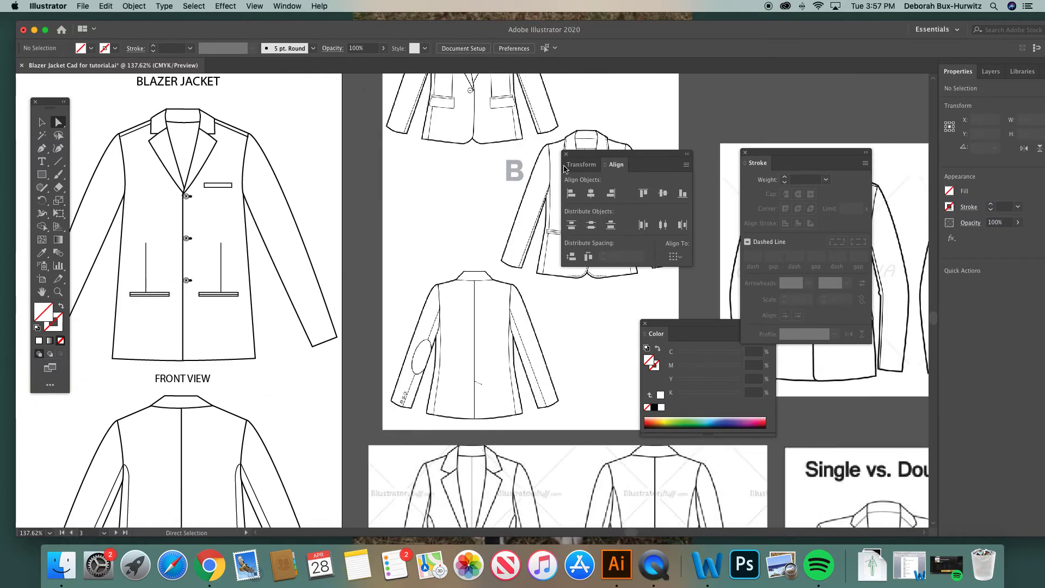
{"action": "left_click", "coordinate": [566, 155]}
{"action": "left_click", "coordinate": [645, 323]}
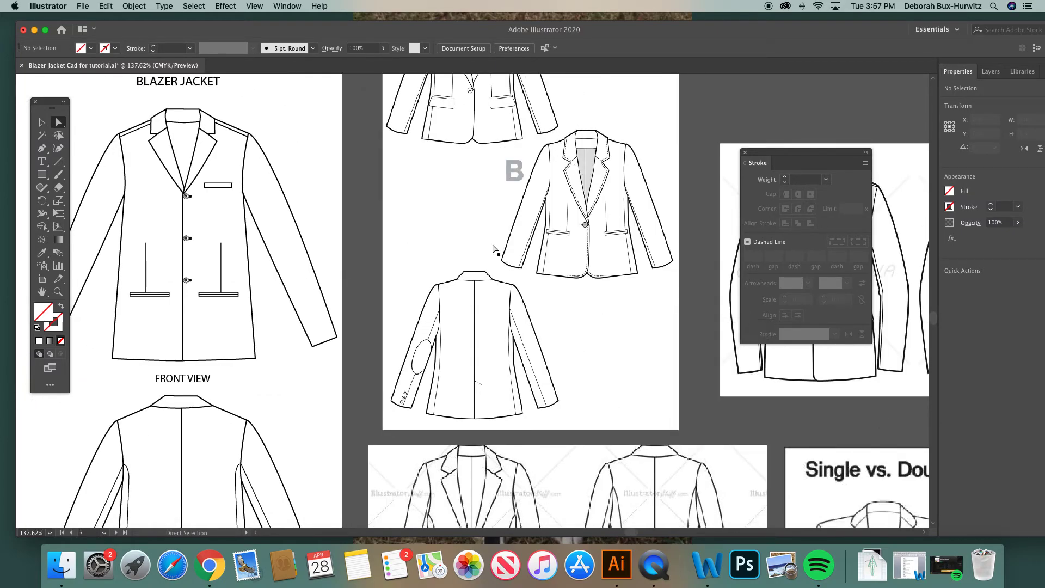
{"action": "scroll", "coordinate": [495, 248], "scroll_direction": "up", "scroll_amount": 5}
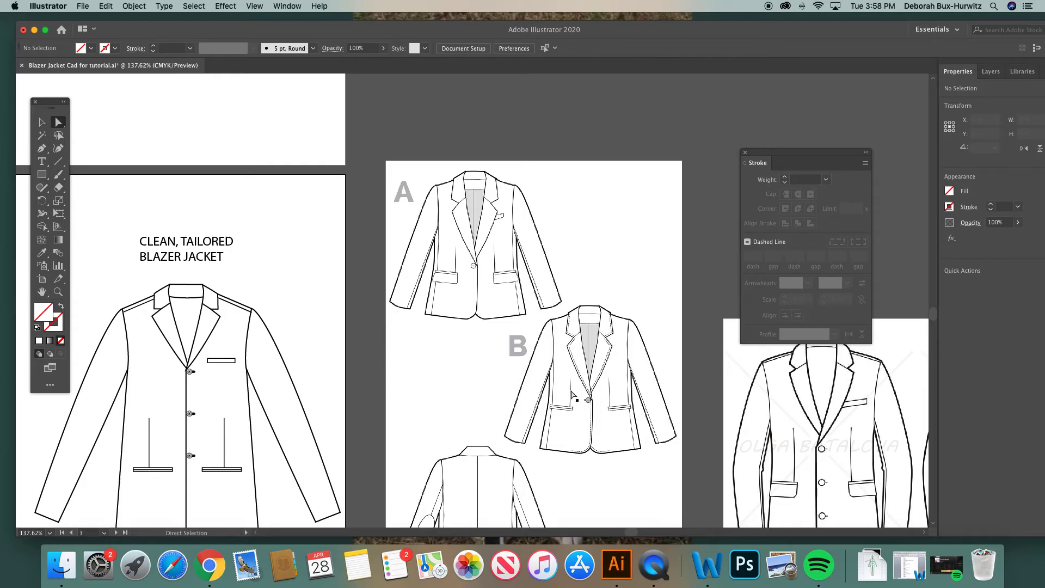
{"action": "scroll", "coordinate": [416, 375], "scroll_direction": "left", "scroll_amount": 10}
{"action": "scroll", "coordinate": [417, 375], "scroll_direction": "down", "scroll_amount": 3}
{"action": "scroll", "coordinate": [417, 376], "scroll_direction": "left", "scroll_amount": 3}
{"action": "scroll", "coordinate": [416, 376], "scroll_direction": "down", "scroll_amount": 3}
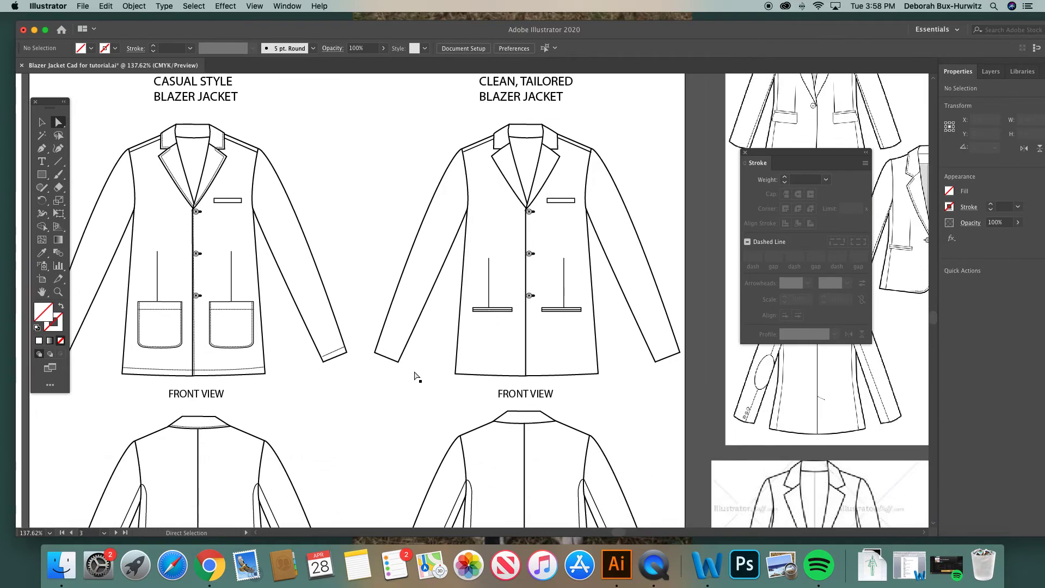
Examine the reference back view with the elbow patch and sleeve buttons, and the seam and stitching details of blazer B.
{"action": "scroll", "coordinate": [415, 376], "scroll_direction": "right", "scroll_amount": 15}
{"action": "scroll", "coordinate": [415, 375], "scroll_direction": "up", "scroll_amount": 1}
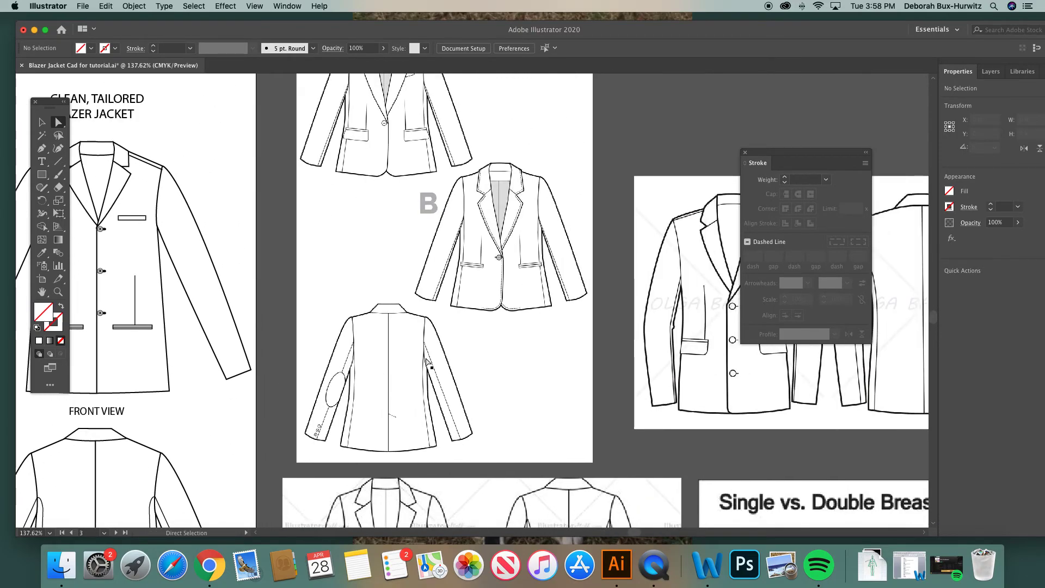
{"action": "scroll", "coordinate": [425, 381], "scroll_direction": "right", "scroll_amount": 1}
{"action": "scroll", "coordinate": [425, 381], "scroll_direction": "down", "scroll_amount": 3}
{"action": "left_click", "coordinate": [56, 292]}
{"action": "left_click_drag", "start_coordinate": [286, 239], "coordinate": [476, 417]}
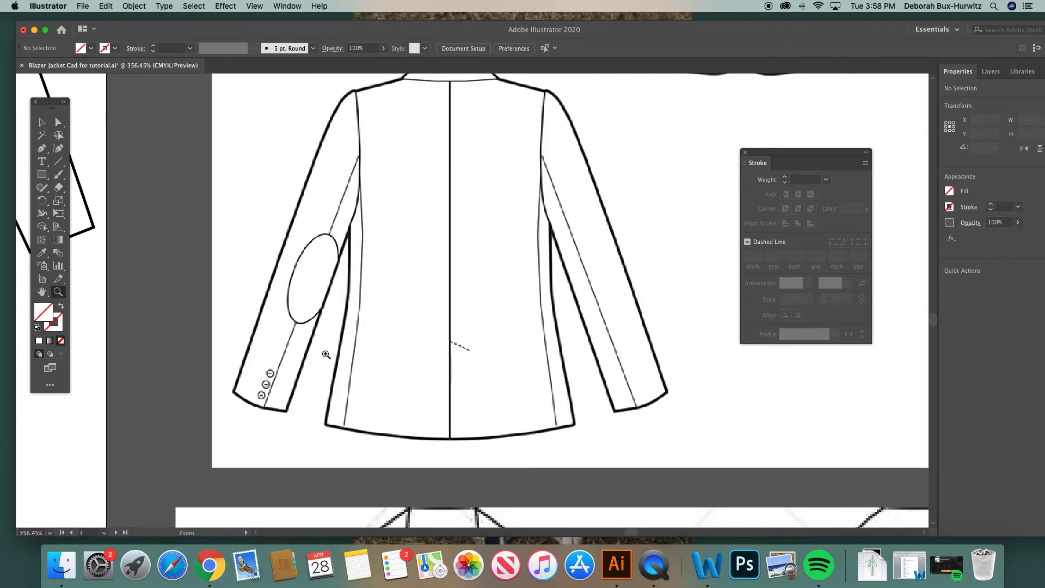
{"action": "left_click", "coordinate": [58, 122]}
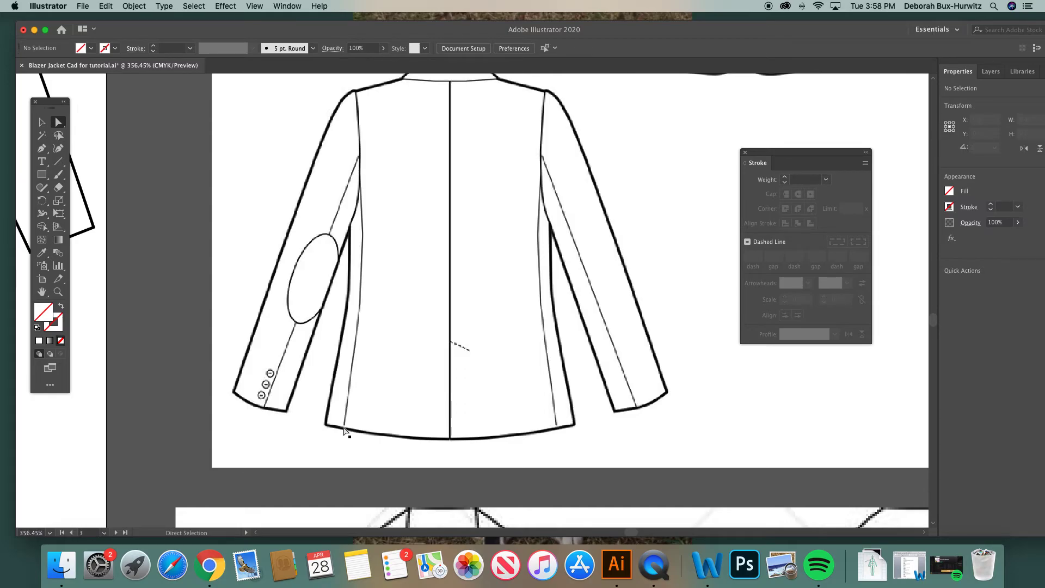
{"action": "scroll", "coordinate": [370, 319], "scroll_direction": "up", "scroll_amount": 10}
{"action": "scroll", "coordinate": [370, 319], "scroll_direction": "right", "scroll_amount": 3}
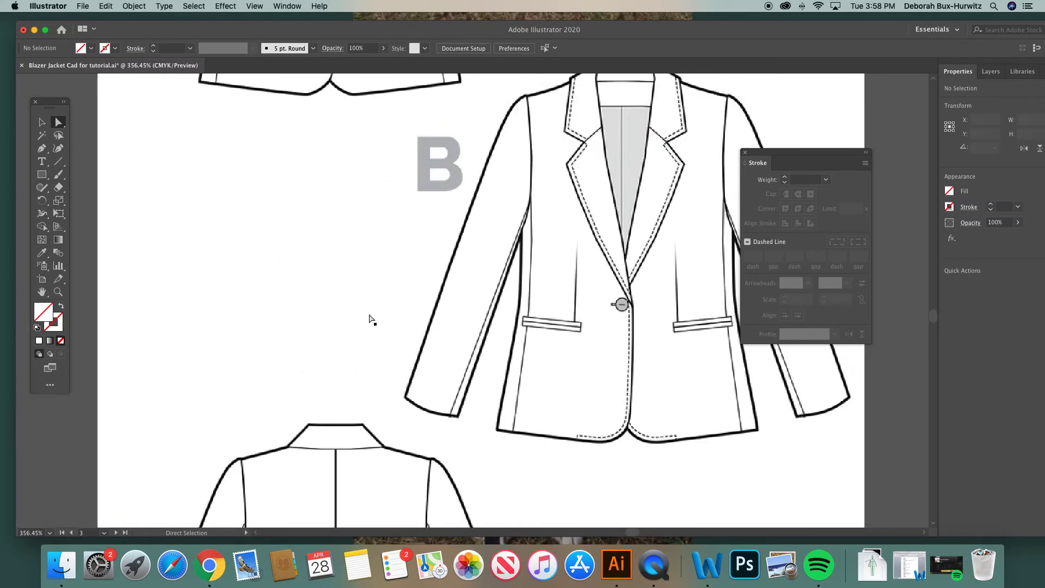
{"action": "scroll", "coordinate": [370, 319], "scroll_direction": "right", "scroll_amount": 5}
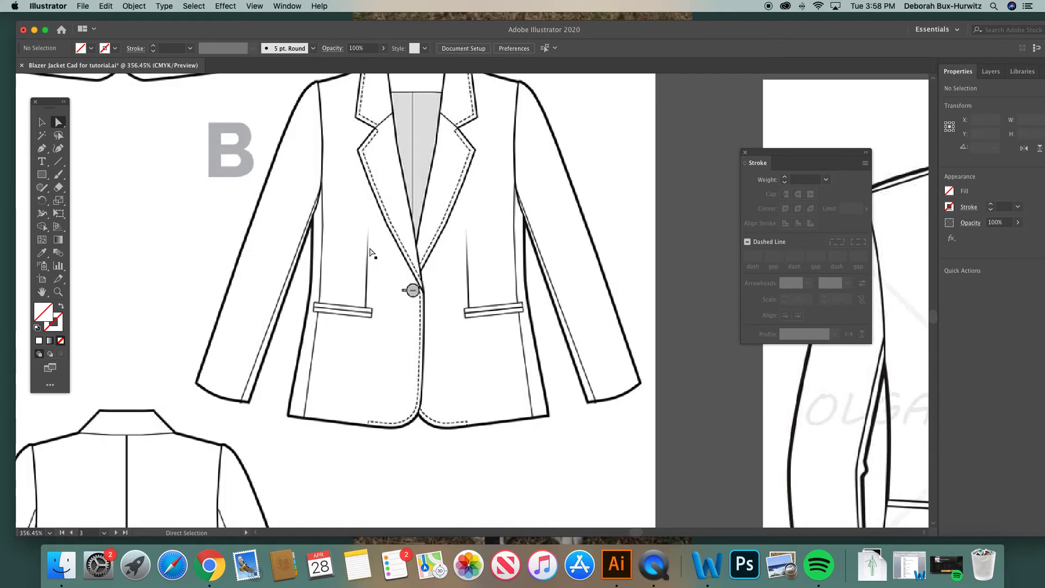
Compare the three-button reference blazer's front and back with the other reference sketches and the finished tailored back view.
{"action": "key", "text": "super+minus"}
{"action": "key", "text": "super+minus"}
{"action": "key", "text": "super+minus"}
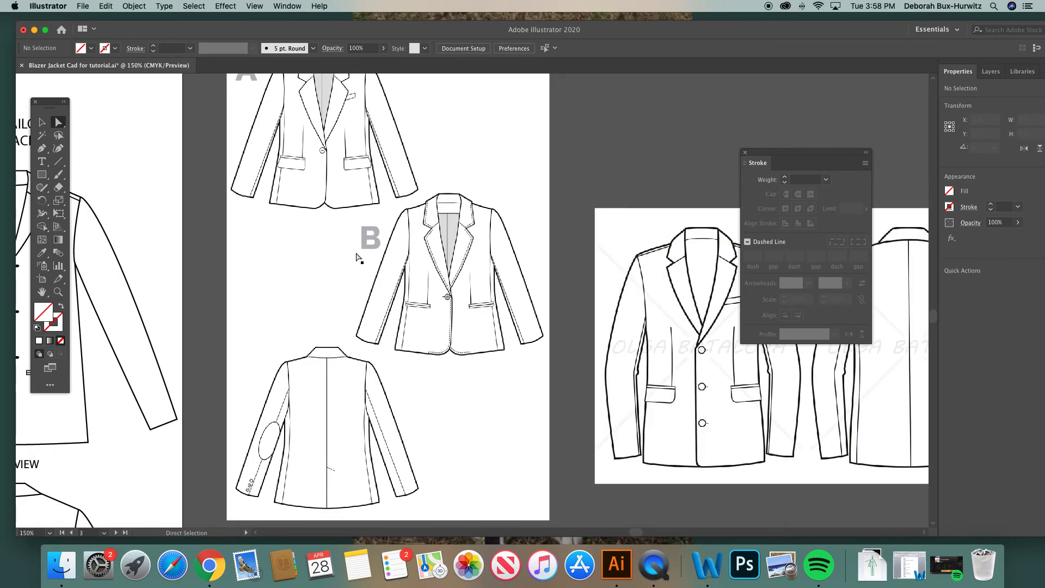
{"action": "scroll", "coordinate": [436, 303], "scroll_direction": "right", "scroll_amount": 2}
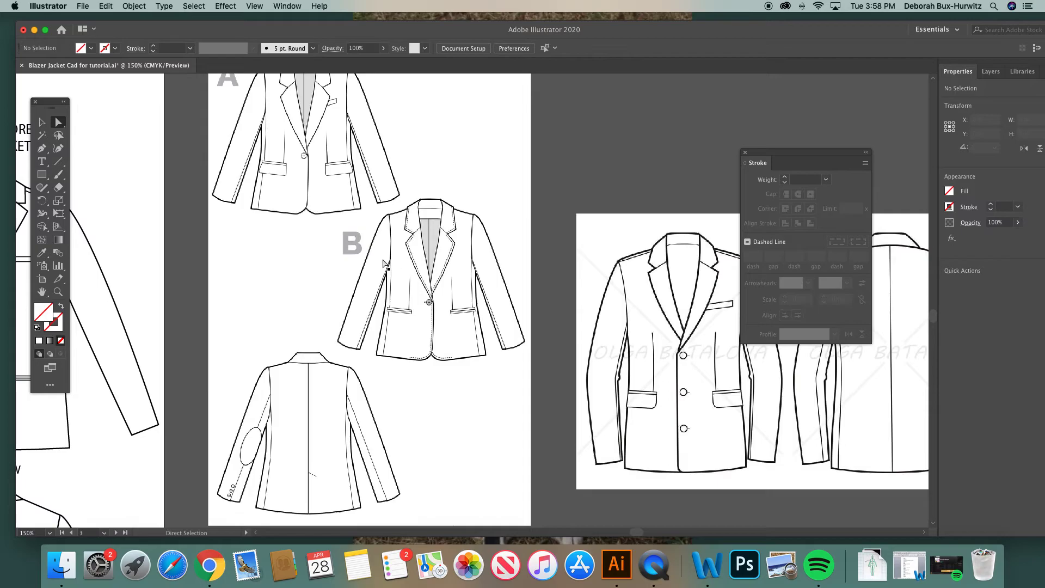
{"action": "scroll", "coordinate": [472, 313], "scroll_direction": "right", "scroll_amount": 10}
{"action": "scroll", "coordinate": [472, 313], "scroll_direction": "down", "scroll_amount": 2}
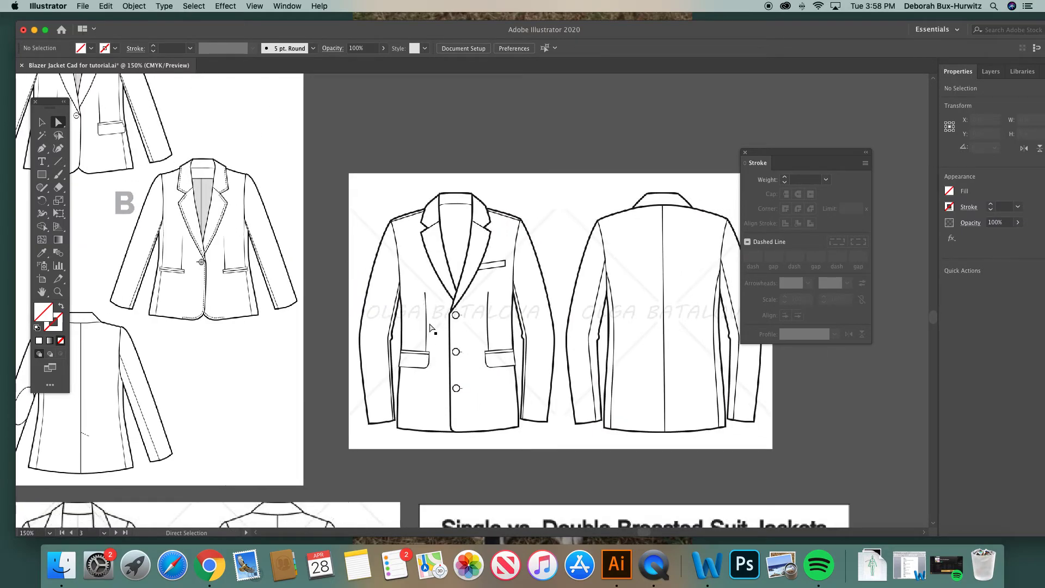
{"action": "scroll", "coordinate": [329, 307], "scroll_direction": "right", "scroll_amount": 5}
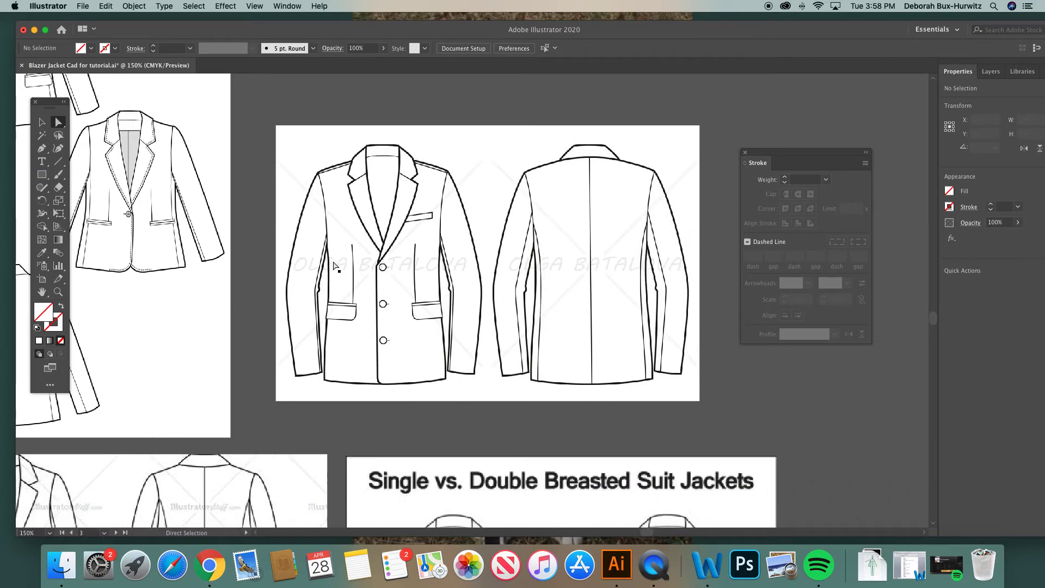
{"action": "scroll", "coordinate": [335, 266], "scroll_direction": "left", "scroll_amount": 15}
{"action": "scroll", "coordinate": [335, 266], "scroll_direction": "down", "scroll_amount": 2}
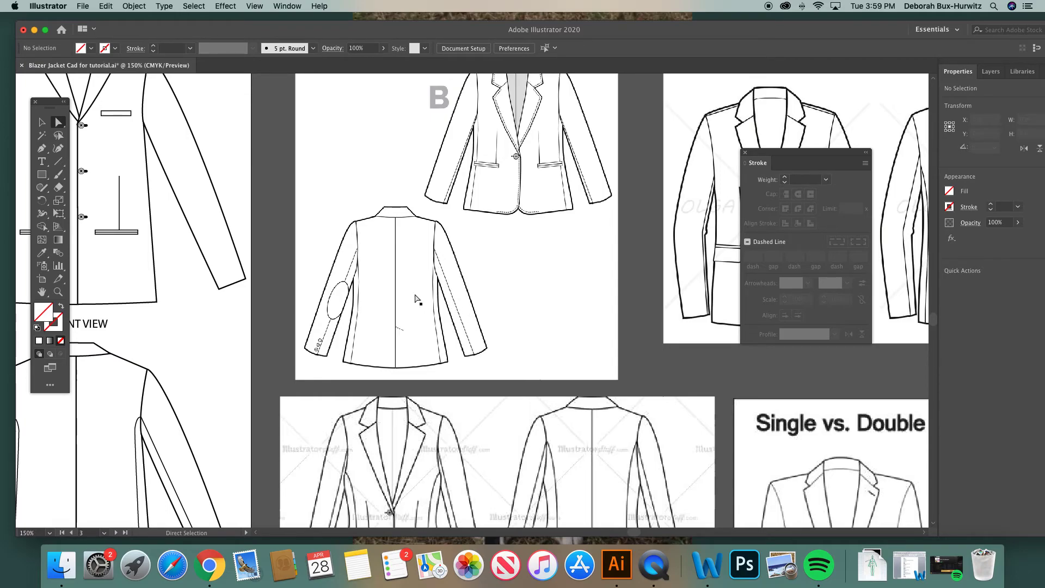
{"action": "scroll", "coordinate": [415, 299], "scroll_direction": "left", "scroll_amount": 8}
{"action": "scroll", "coordinate": [415, 299], "scroll_direction": "down", "scroll_amount": 4}
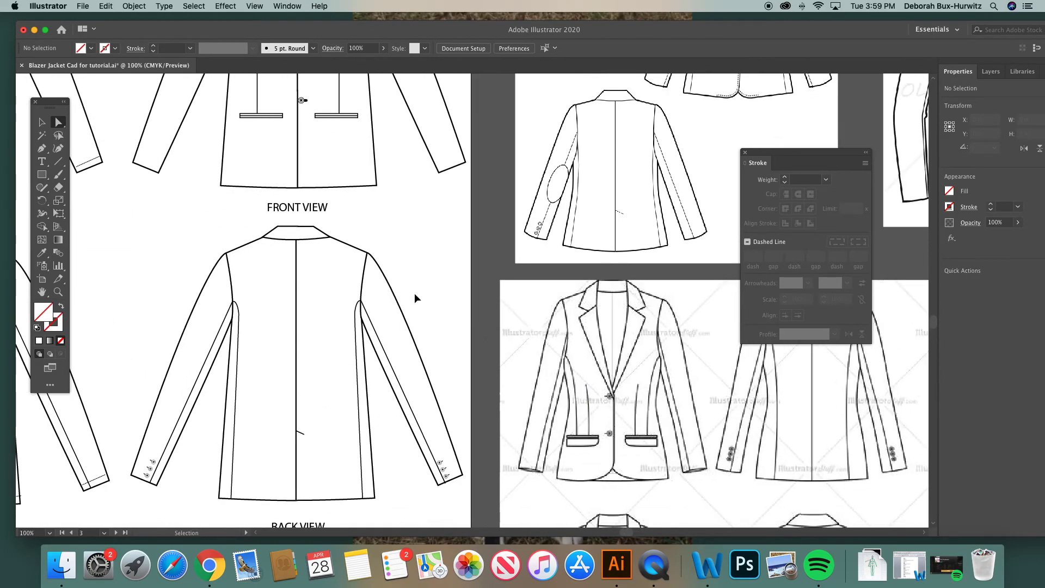
Move the spare collar and lapel piece up and farther away from the coloured jacket front on its artboard.
{"action": "key", "text": "super+minus"}
{"action": "scroll", "coordinate": [415, 298], "scroll_direction": "up", "scroll_amount": 11}
{"action": "scroll", "coordinate": [415, 298], "scroll_direction": "left", "scroll_amount": 5}
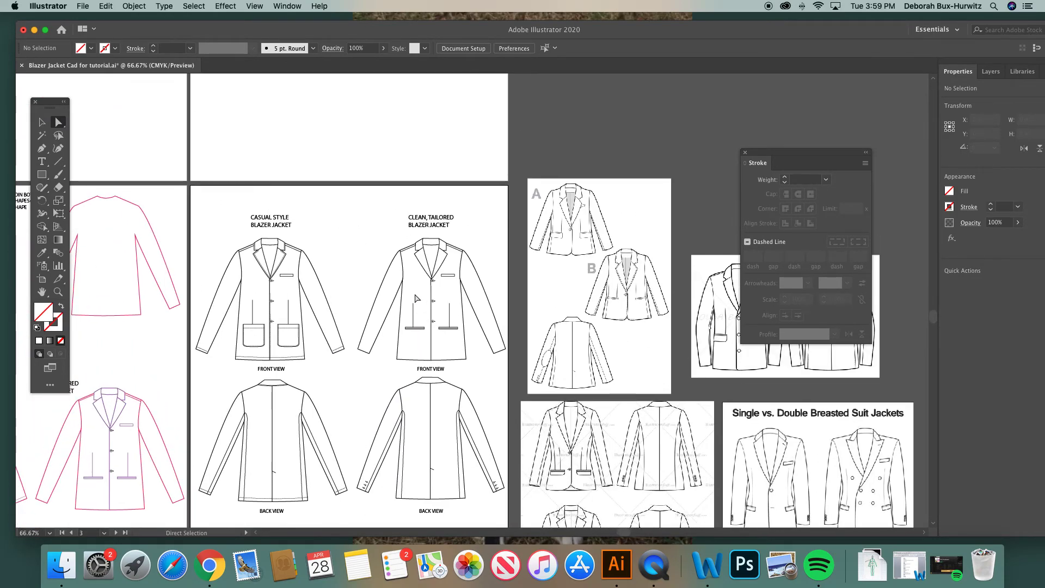
{"action": "scroll", "coordinate": [416, 298], "scroll_direction": "up", "scroll_amount": 3}
{"action": "scroll", "coordinate": [416, 298], "scroll_direction": "left", "scroll_amount": 2}
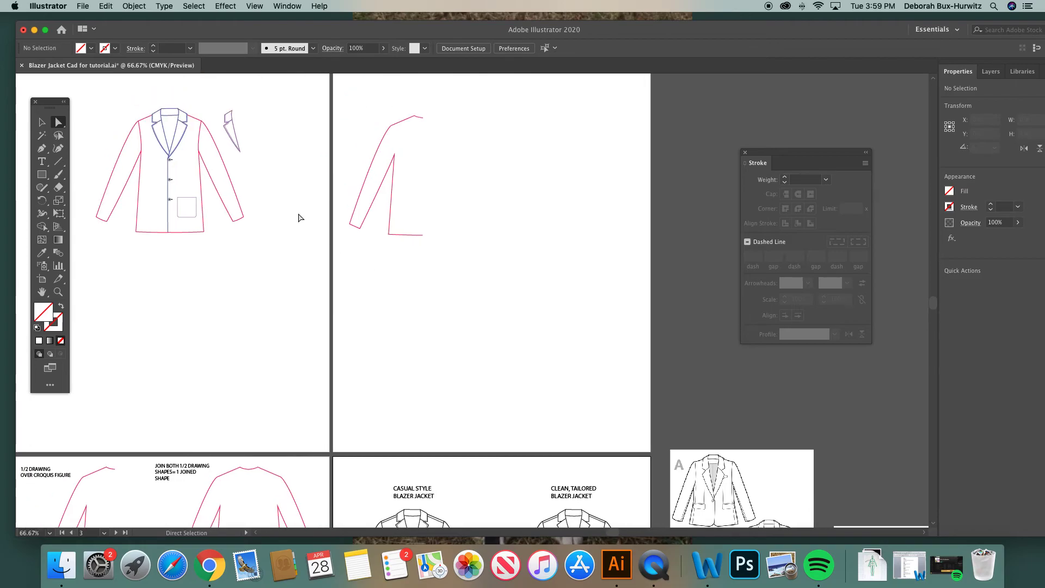
{"action": "scroll", "coordinate": [218, 179], "scroll_direction": "up", "scroll_amount": 1}
{"action": "scroll", "coordinate": [218, 180], "scroll_direction": "left", "scroll_amount": 1}
{"action": "left_click", "coordinate": [43, 123]}
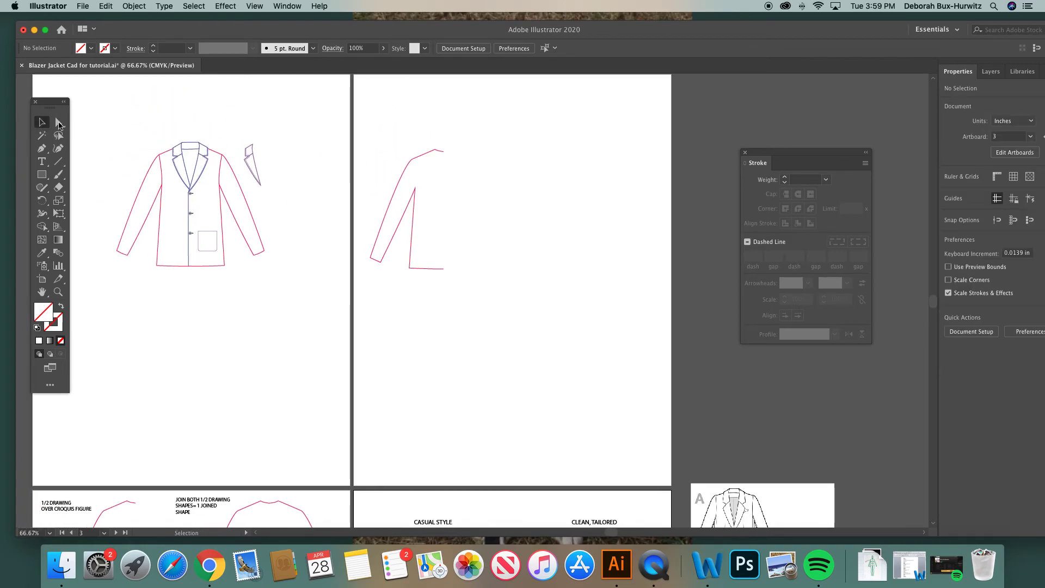
{"action": "left_click_drag", "start_coordinate": [111, 129], "coordinate": [264, 289]}
{"action": "left_click", "coordinate": [299, 169]}
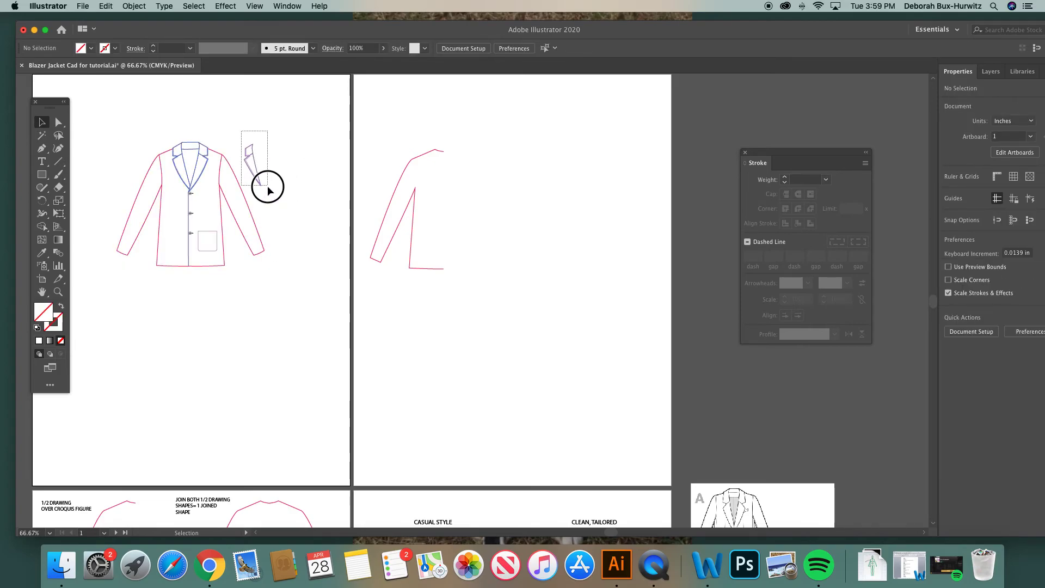
{"action": "left_click", "coordinate": [260, 154]}
{"action": "left_click_drag", "start_coordinate": [260, 153], "coordinate": [317, 114]}
{"action": "left_click", "coordinate": [283, 145]}
Duplicate the whole jacket front and place the copy directly beneath the original on the same artboard.
{"action": "left_click_drag", "start_coordinate": [102, 129], "coordinate": [277, 287]}
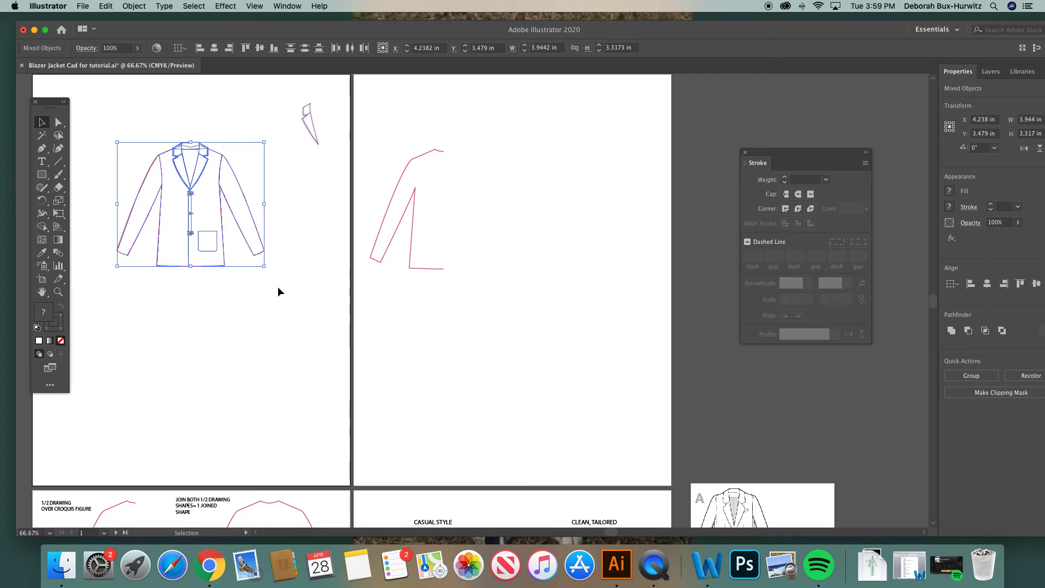
{"action": "left_click", "coordinate": [300, 185]}
{"action": "left_click_drag", "start_coordinate": [109, 136], "coordinate": [270, 301]}
{"action": "key", "text": "super+c"}
{"action": "key", "text": "super+v"}
{"action": "left_click_drag", "start_coordinate": [463, 253], "coordinate": [180, 322]}
{"action": "left_click", "coordinate": [263, 286]}
{"action": "scroll", "coordinate": [180, 291], "scroll_direction": "down", "scroll_amount": 2}
{"action": "scroll", "coordinate": [180, 291], "scroll_direction": "left", "scroll_amount": 1}
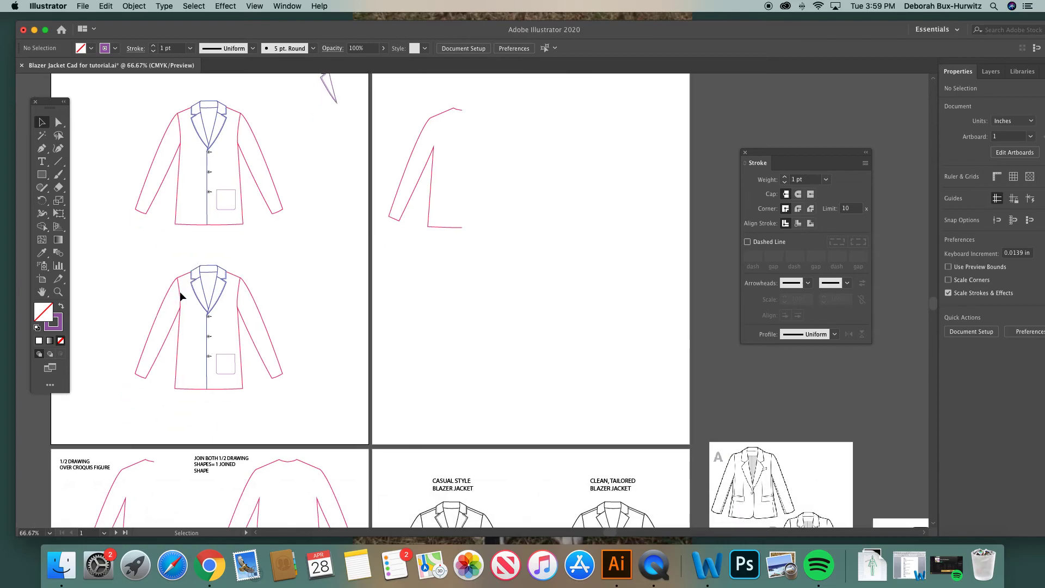
Delete both collar and lapel groups, the buttons, the centre front line and the pocket from the lower jacket copy.
{"action": "left_click", "coordinate": [59, 294]}
{"action": "left_click_drag", "start_coordinate": [143, 237], "coordinate": [402, 415]}
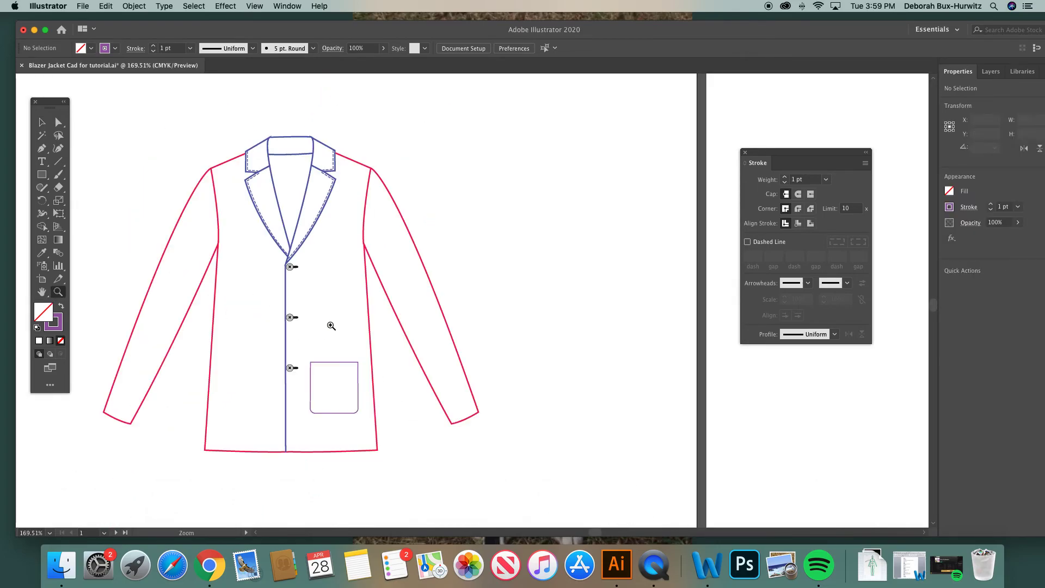
{"action": "key", "text": "v"}
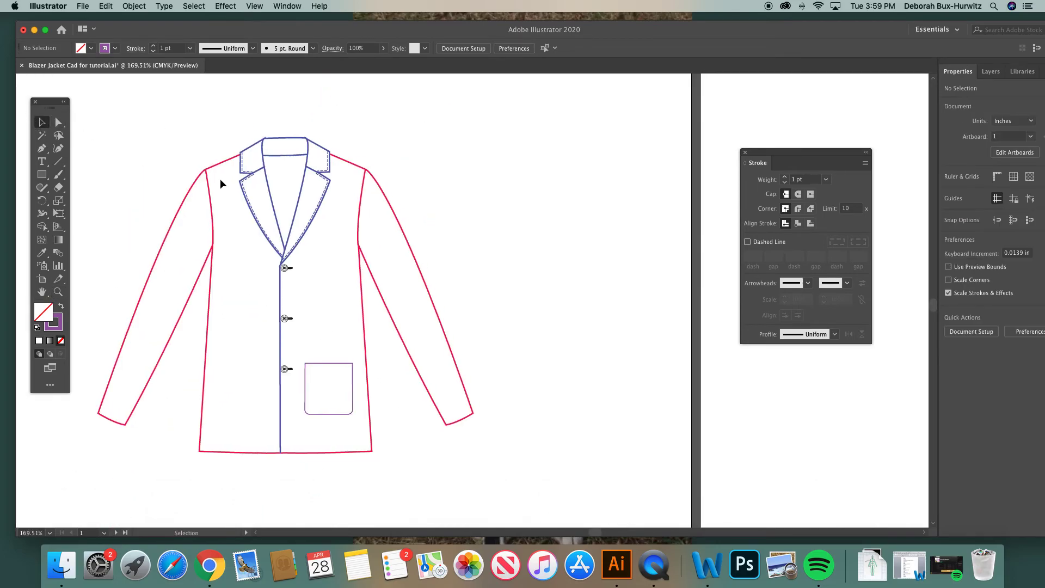
{"action": "left_click", "coordinate": [279, 229]}
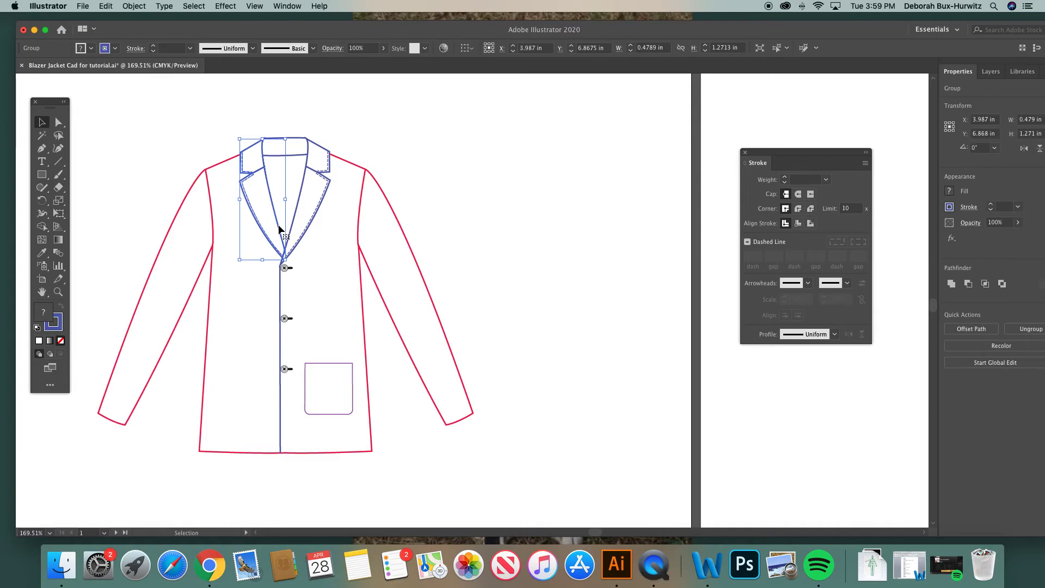
{"action": "key", "text": "Delete"}
{"action": "left_click", "coordinate": [302, 203]}
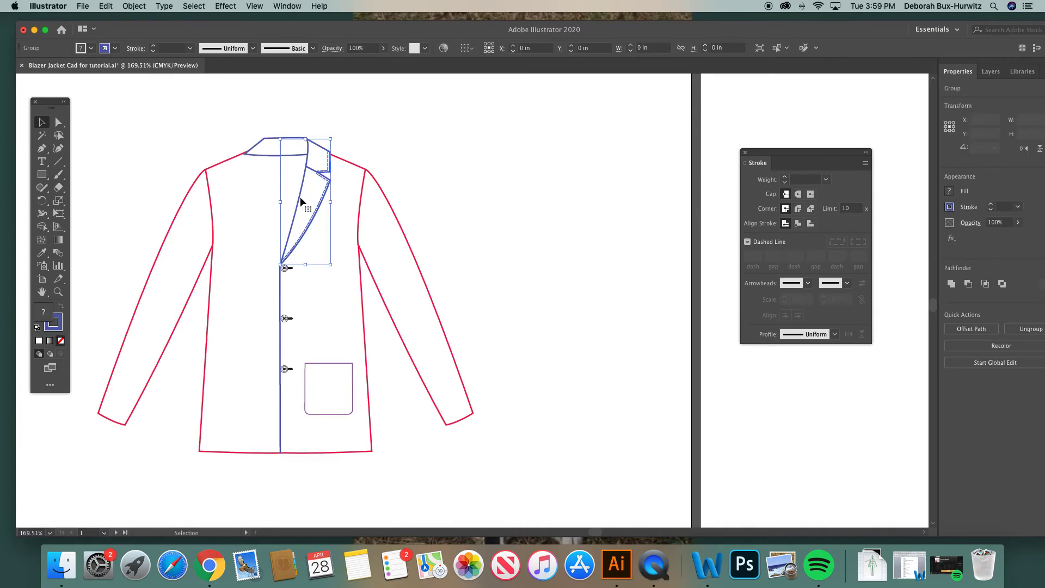
{"action": "key", "text": "Delete"}
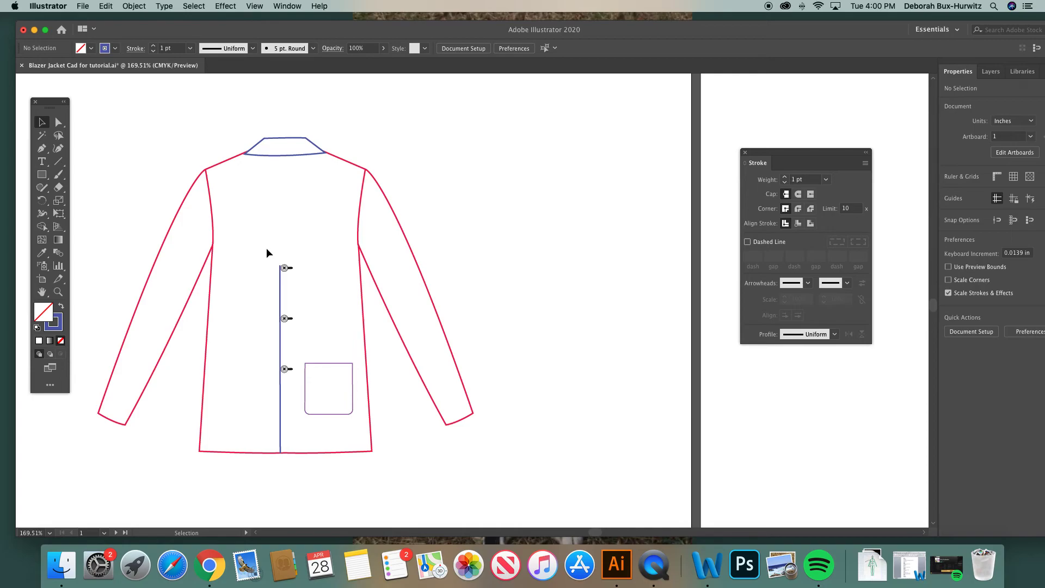
{"action": "left_click_drag", "start_coordinate": [269, 243], "coordinate": [331, 392]}
{"action": "key", "text": "BackSpace"}
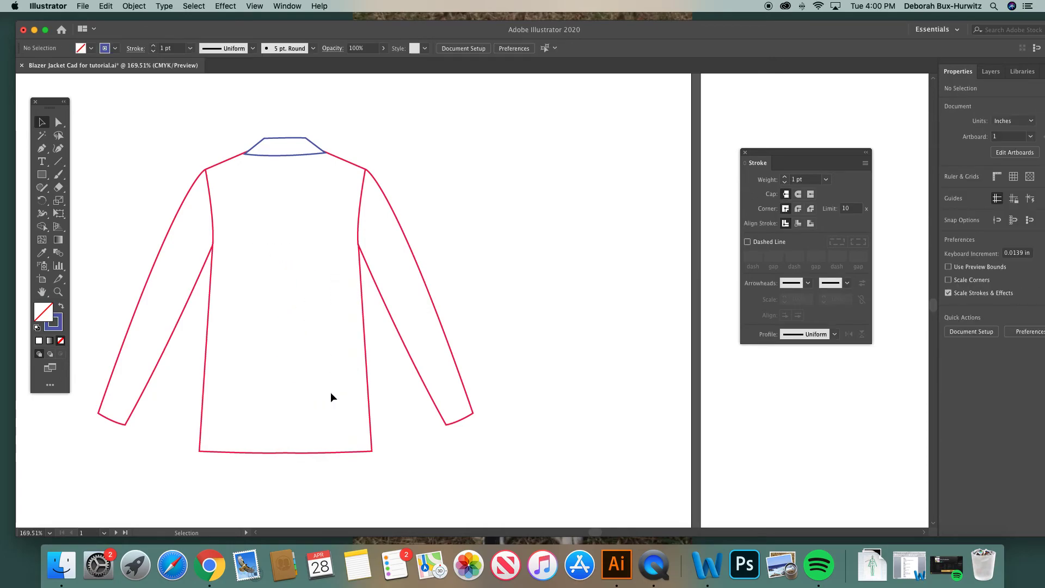
Reshape the back collar by moving its two lower corner anchor points outward to meet the shoulder lines.
{"action": "scroll", "coordinate": [331, 392], "scroll_direction": "up", "scroll_amount": 2}
{"action": "scroll", "coordinate": [331, 392], "scroll_direction": "up", "scroll_amount": 1}
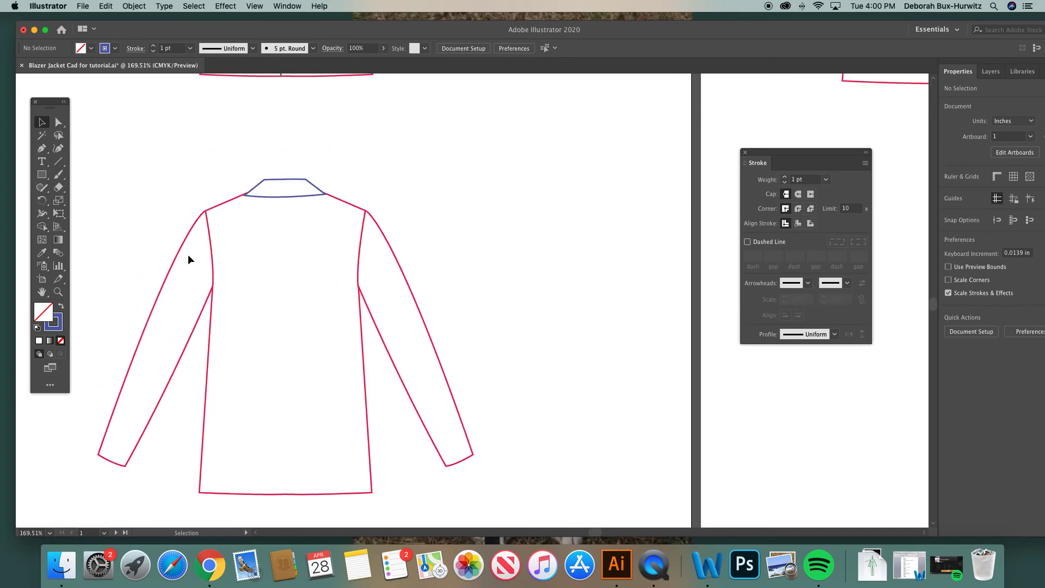
{"action": "left_click", "coordinate": [59, 292]}
{"action": "left_click_drag", "start_coordinate": [197, 145], "coordinate": [422, 304]}
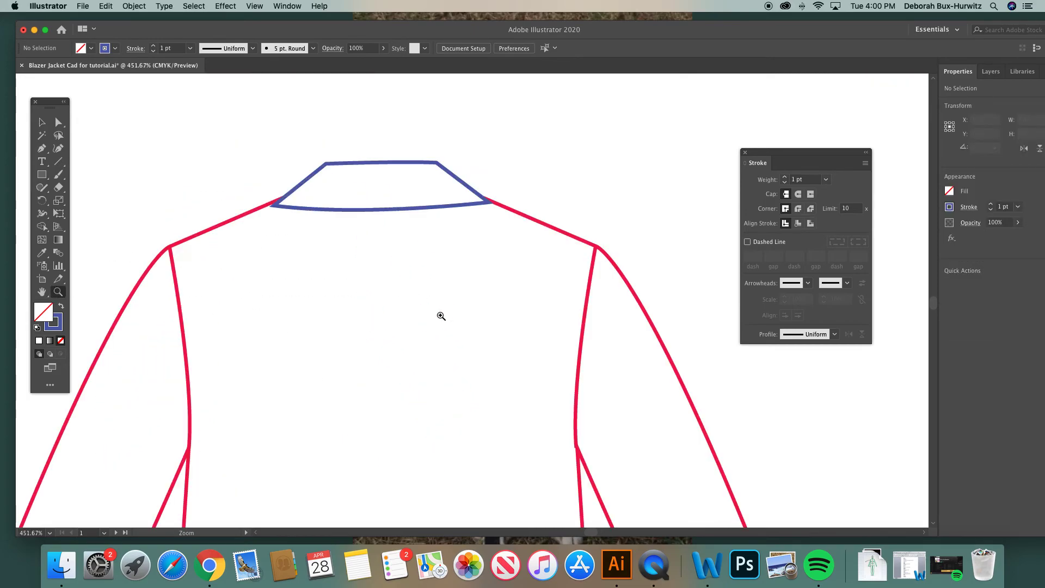
{"action": "left_click", "coordinate": [59, 123]}
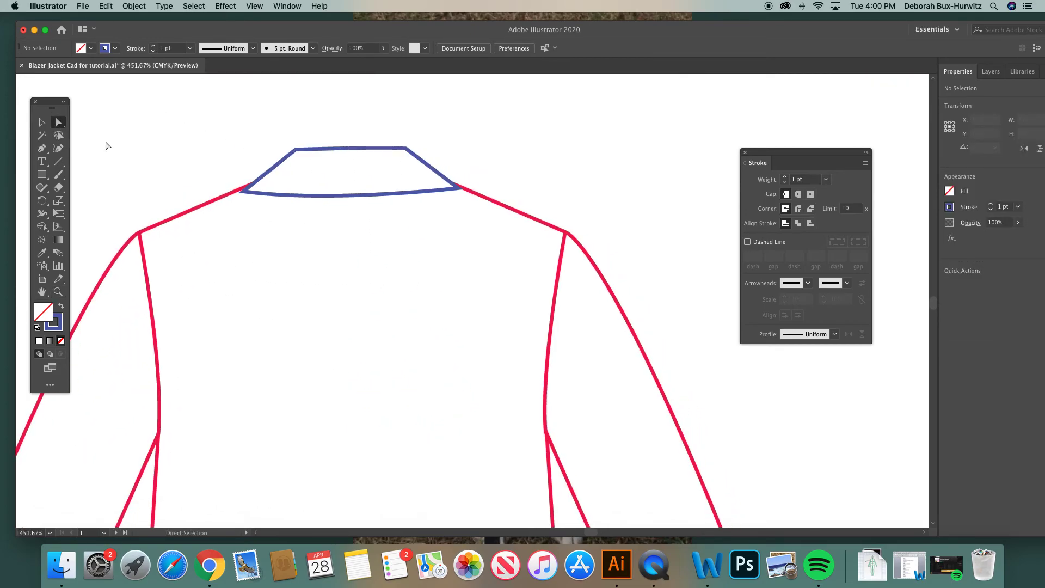
{"action": "left_click", "coordinate": [243, 188]}
{"action": "left_click", "coordinate": [242, 189]}
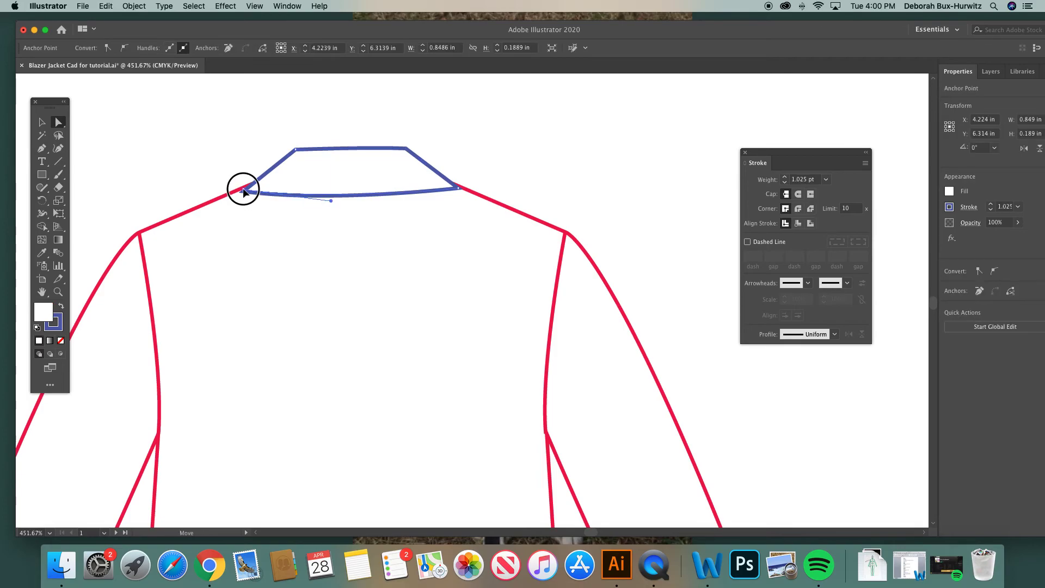
{"action": "left_click", "coordinate": [463, 188]}
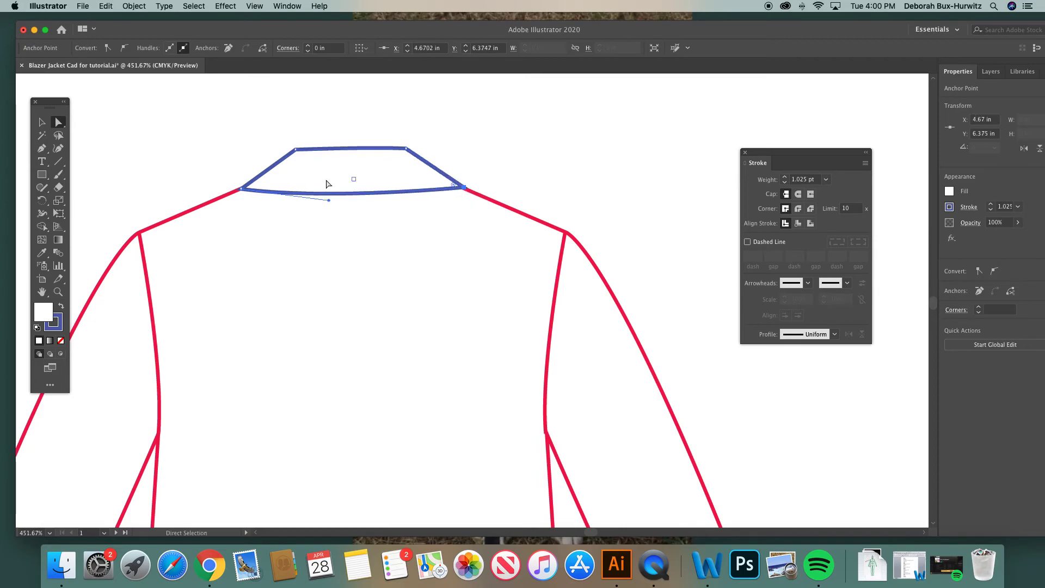
{"action": "left_click", "coordinate": [243, 190]}
{"action": "left_click_drag", "start_coordinate": [242, 190], "coordinate": [238, 189]}
{"action": "left_click", "coordinate": [545, 159]}
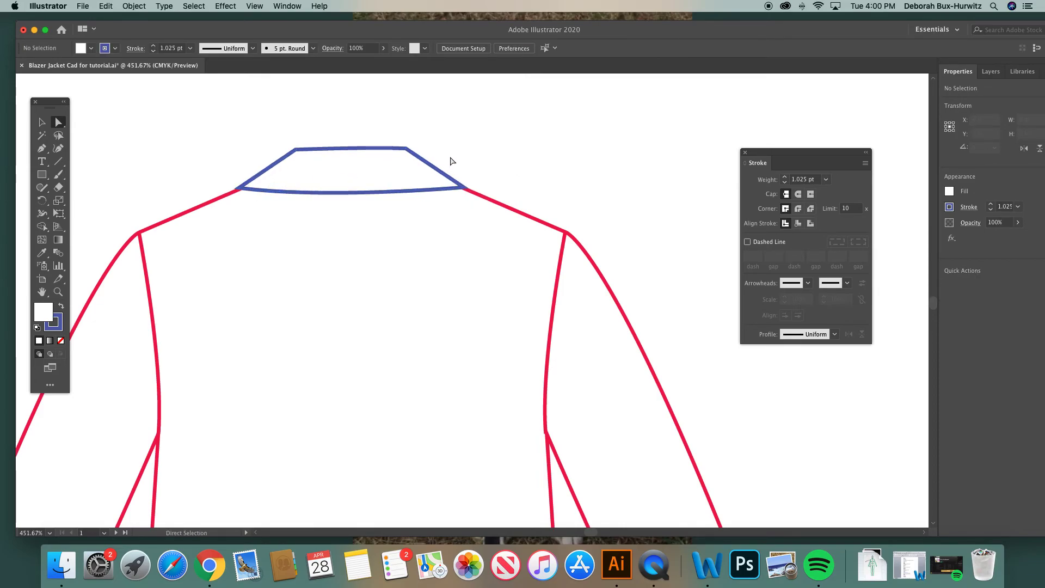
Compare the jacket front with the stripped back view and its adjusted collar.
{"action": "key", "text": "super+minus"}
{"action": "key", "text": "super+minus"}
{"action": "key", "text": "super+minus"}
{"action": "key", "text": "super+minus"}
{"action": "scroll", "coordinate": [450, 160], "scroll_direction": "up", "scroll_amount": 10}
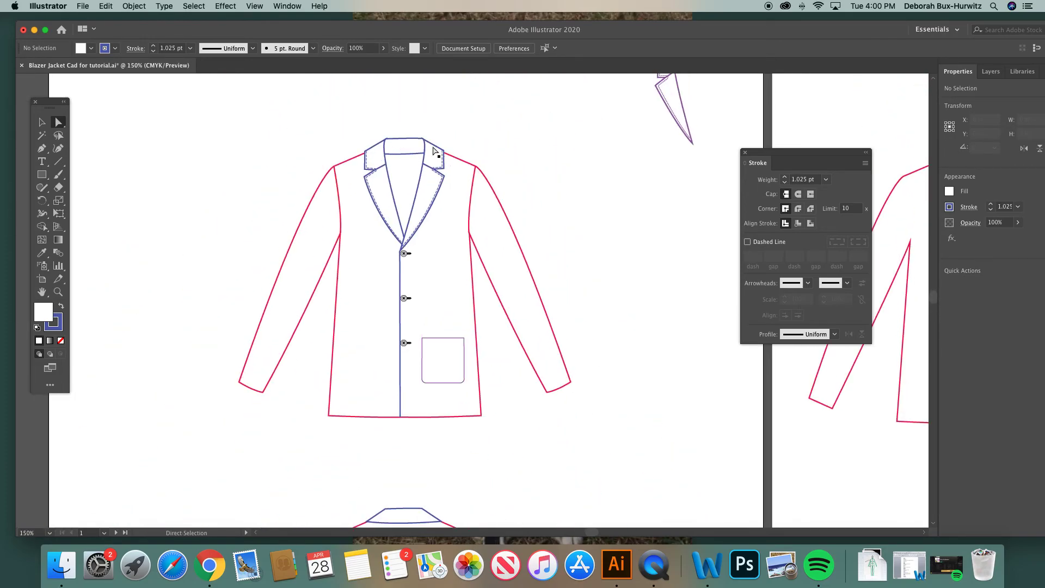
{"action": "scroll", "coordinate": [456, 290], "scroll_direction": "down", "scroll_amount": 10}
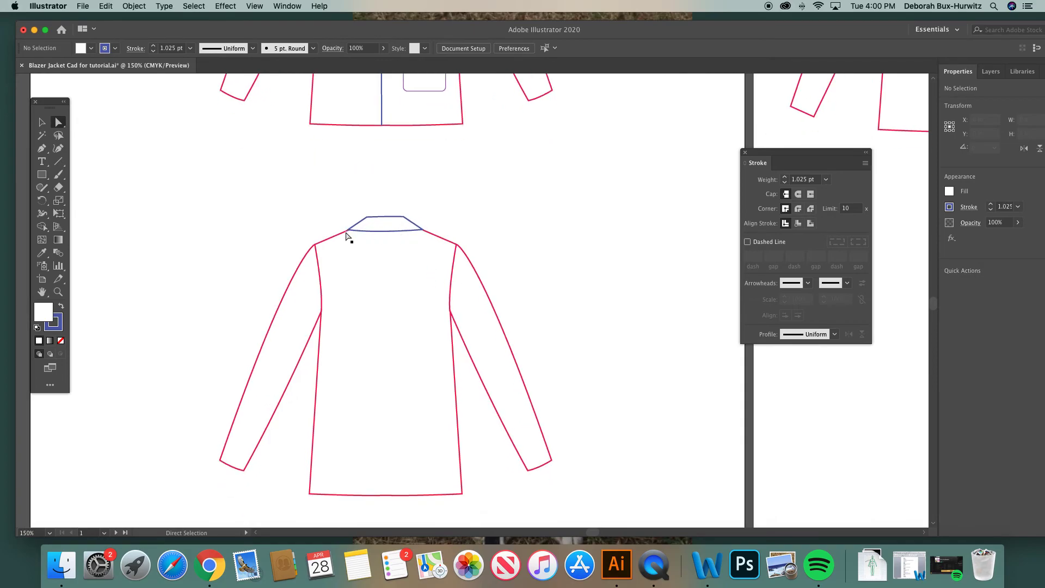
{"action": "scroll", "coordinate": [346, 234], "scroll_direction": "down", "scroll_amount": 2}
{"action": "scroll", "coordinate": [347, 234], "scroll_direction": "right", "scroll_amount": 2}
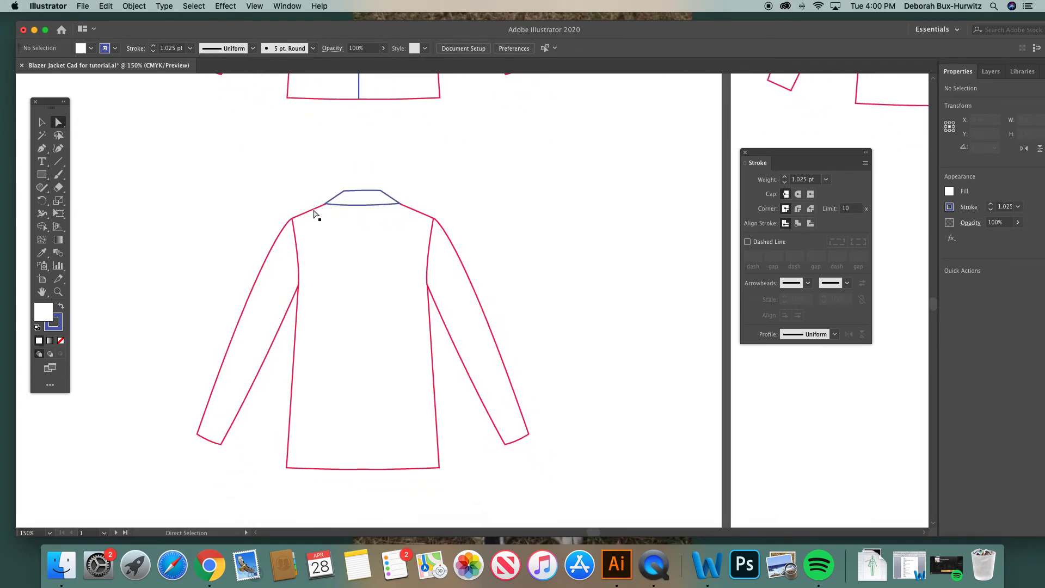
{"action": "scroll", "coordinate": [314, 213], "scroll_direction": "down", "scroll_amount": 1}
{"action": "scroll", "coordinate": [315, 214], "scroll_direction": "right", "scroll_amount": 1}
{"action": "scroll", "coordinate": [313, 223], "scroll_direction": "down", "scroll_amount": 1}
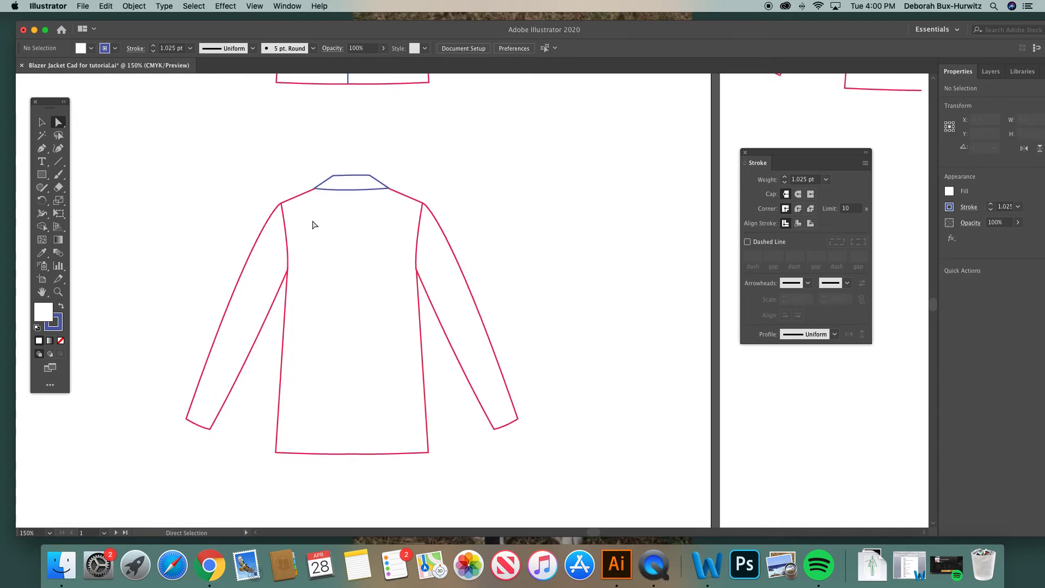
Examine the finished casual and tailored back views for their centre back, side panel and sleeve seams.
{"action": "scroll", "coordinate": [313, 223], "scroll_direction": "down", "scroll_amount": 2}
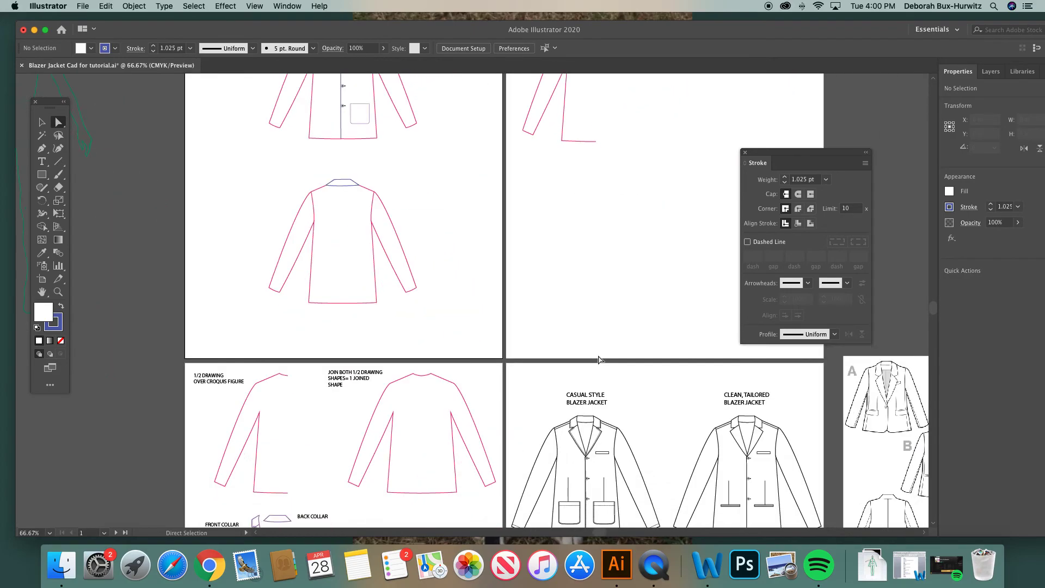
{"action": "scroll", "coordinate": [599, 359], "scroll_direction": "down", "scroll_amount": 10}
{"action": "scroll", "coordinate": [599, 360], "scroll_direction": "right", "scroll_amount": 6}
{"action": "left_click", "coordinate": [58, 294]}
{"action": "left_click_drag", "start_coordinate": [490, 385], "coordinate": [569, 427]}
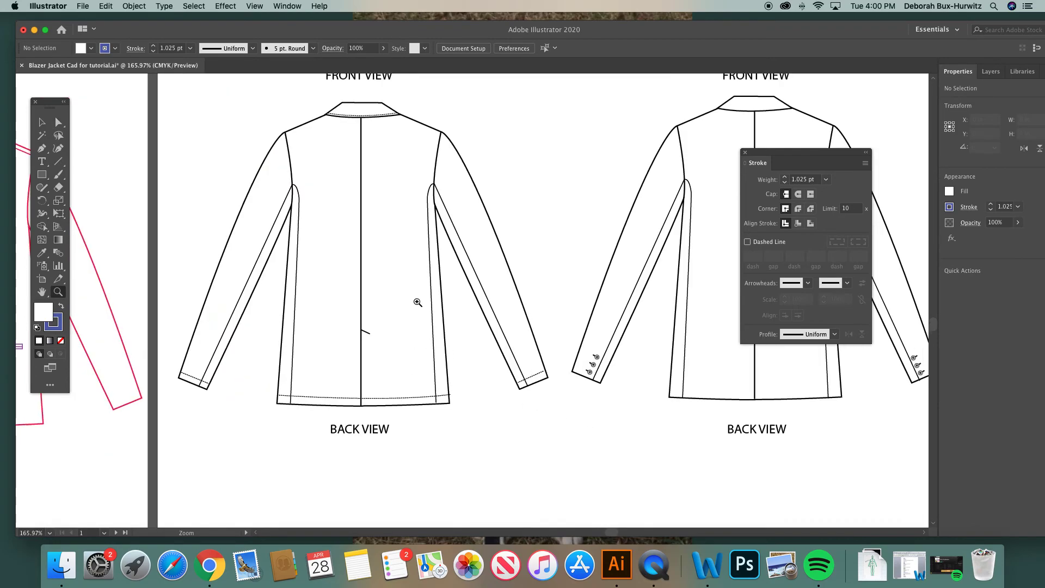
Examine the collar stitching, centre back seam and side seams on the finished casual back view.
{"action": "left_click", "coordinate": [43, 122]}
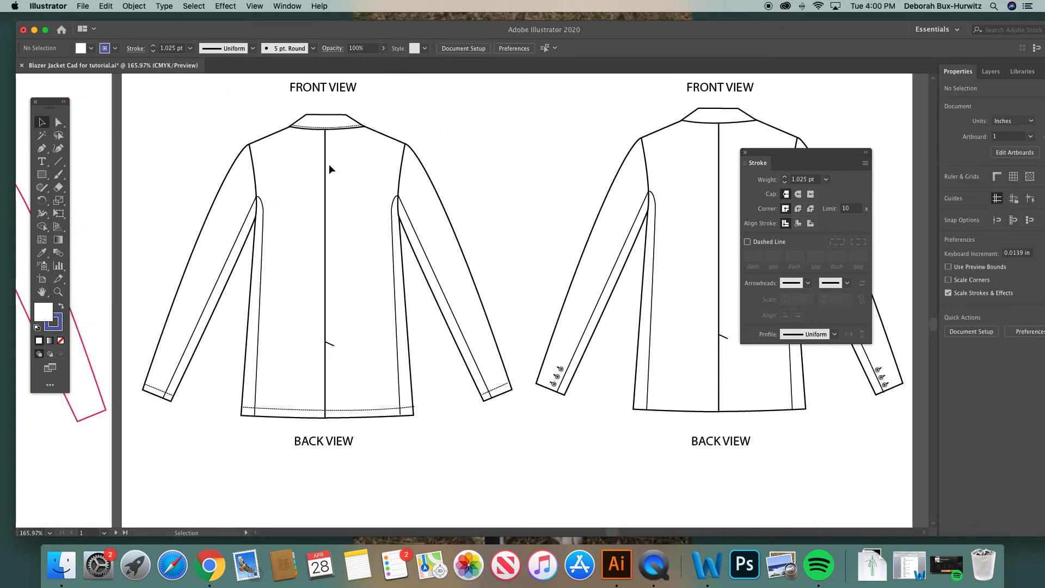
{"action": "scroll", "coordinate": [329, 165], "scroll_direction": "right", "scroll_amount": 3}
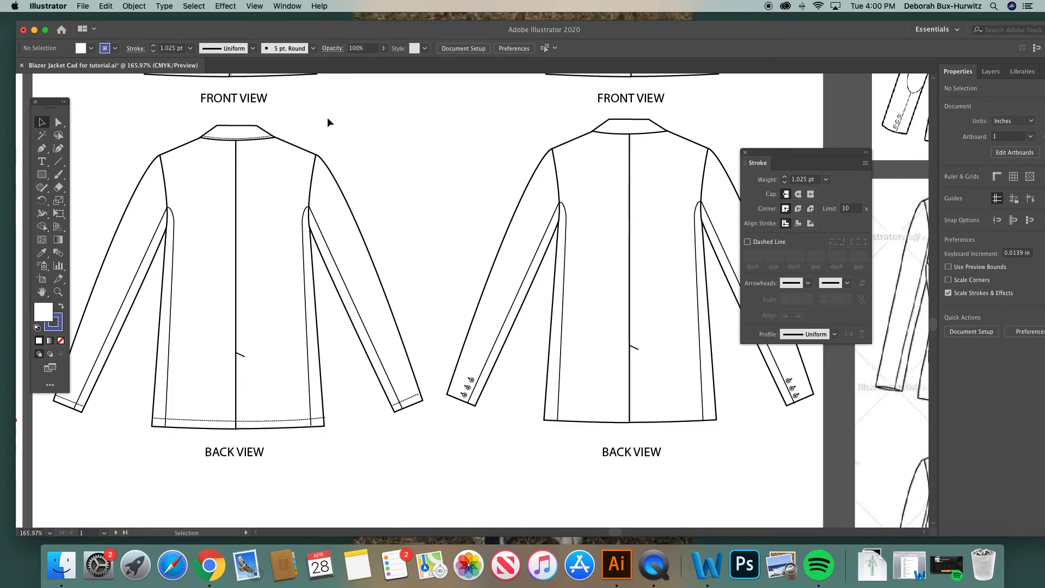
{"action": "scroll", "coordinate": [223, 136], "scroll_direction": "up", "scroll_amount": 2}
{"action": "left_click", "coordinate": [58, 292]}
{"action": "left_click_drag", "start_coordinate": [187, 130], "coordinate": [514, 356]}
{"action": "key", "text": "a"}
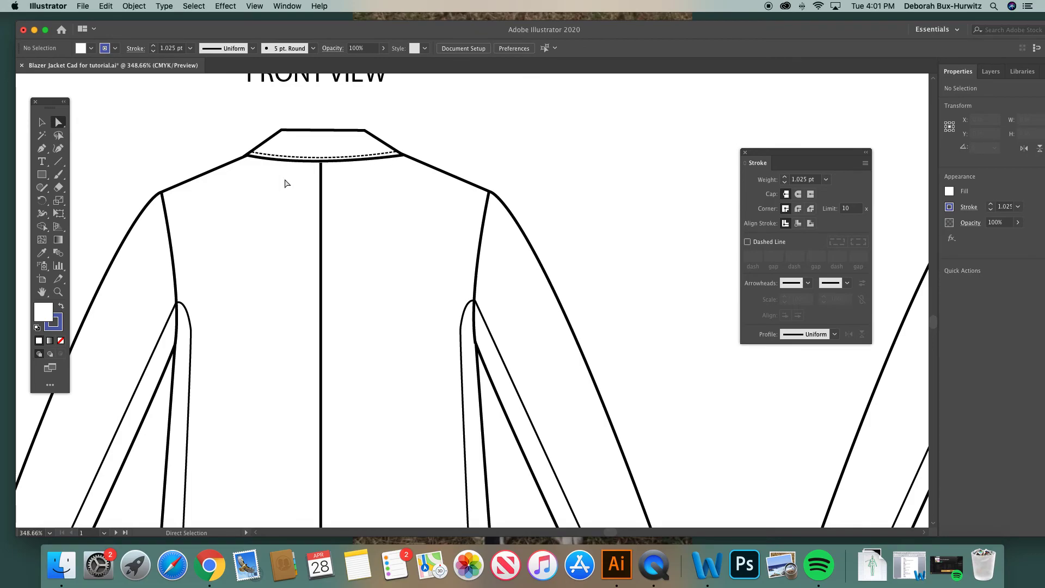
{"action": "key", "text": "super+minus"}
{"action": "key", "text": "super+minus"}
{"action": "key", "text": "super+minus"}
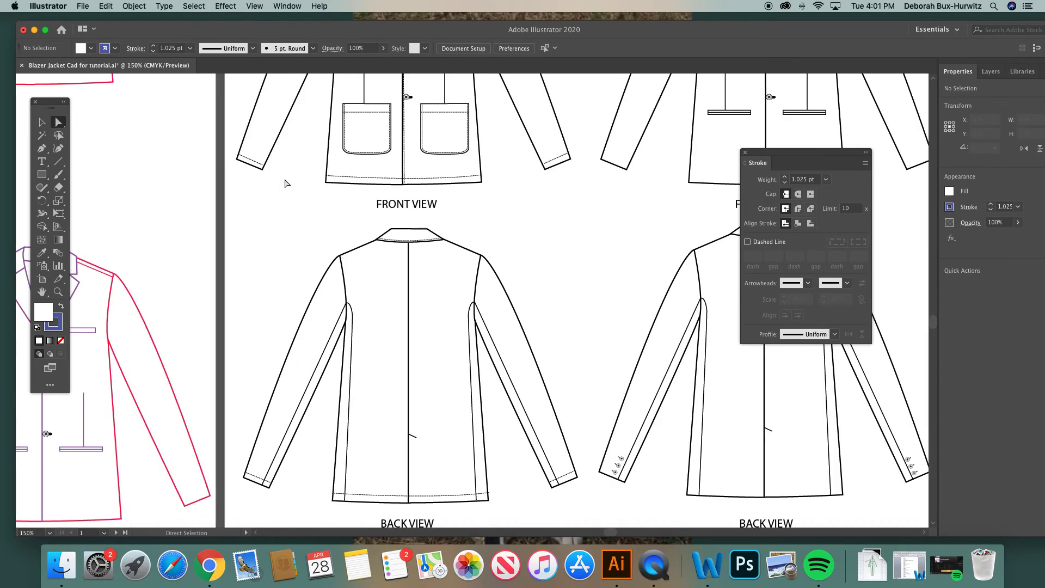
Compare the casual and tailored back views with the front views above them.
{"action": "scroll", "coordinate": [308, 272], "scroll_direction": "down", "scroll_amount": 4}
{"action": "scroll", "coordinate": [308, 273], "scroll_direction": "right", "scroll_amount": 3}
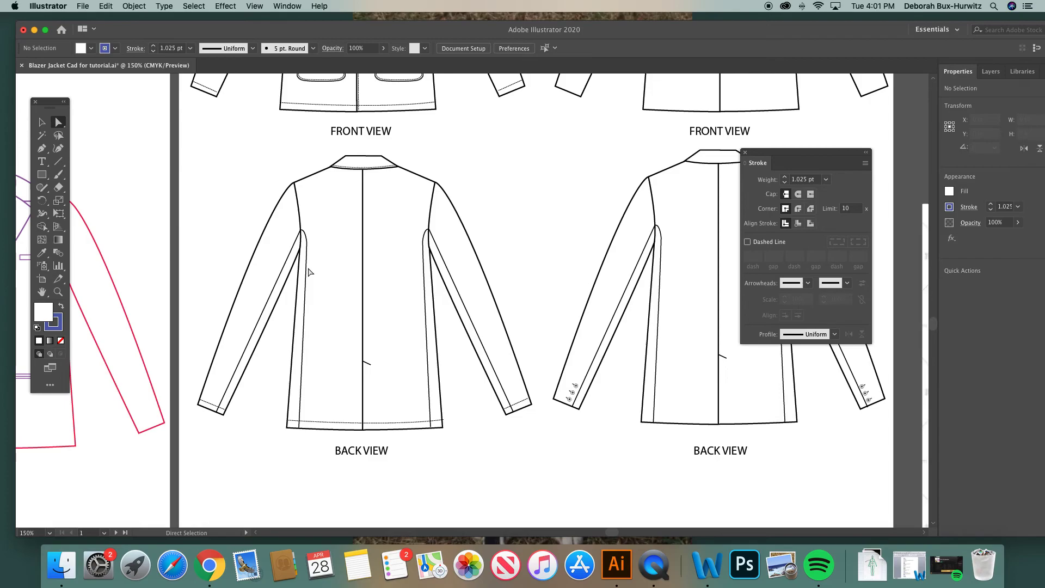
{"action": "scroll", "coordinate": [308, 272], "scroll_direction": "right", "scroll_amount": 3}
{"action": "scroll", "coordinate": [308, 272], "scroll_direction": "up", "scroll_amount": 1}
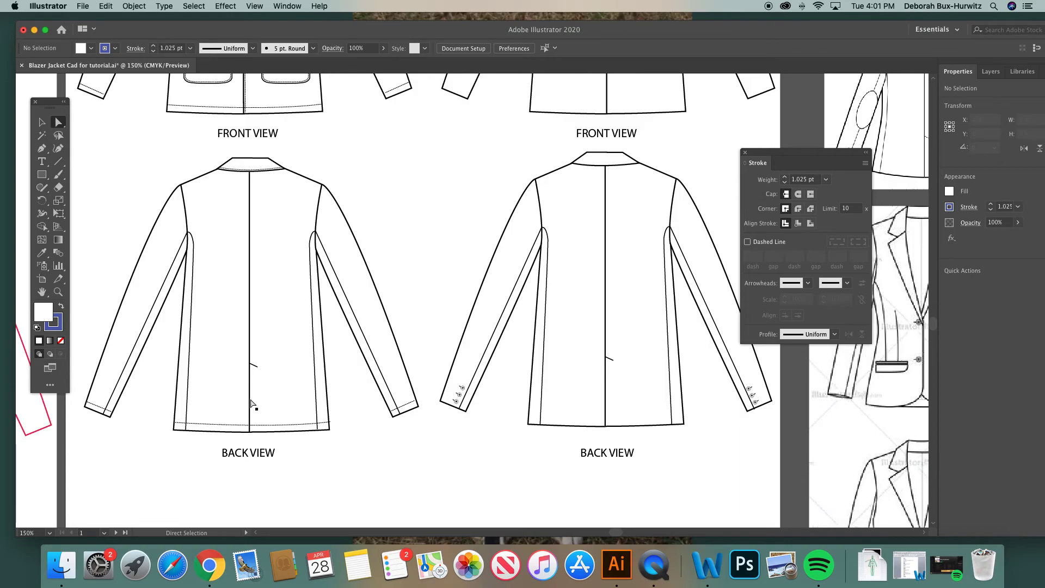
{"action": "scroll", "coordinate": [251, 403], "scroll_direction": "up", "scroll_amount": 5}
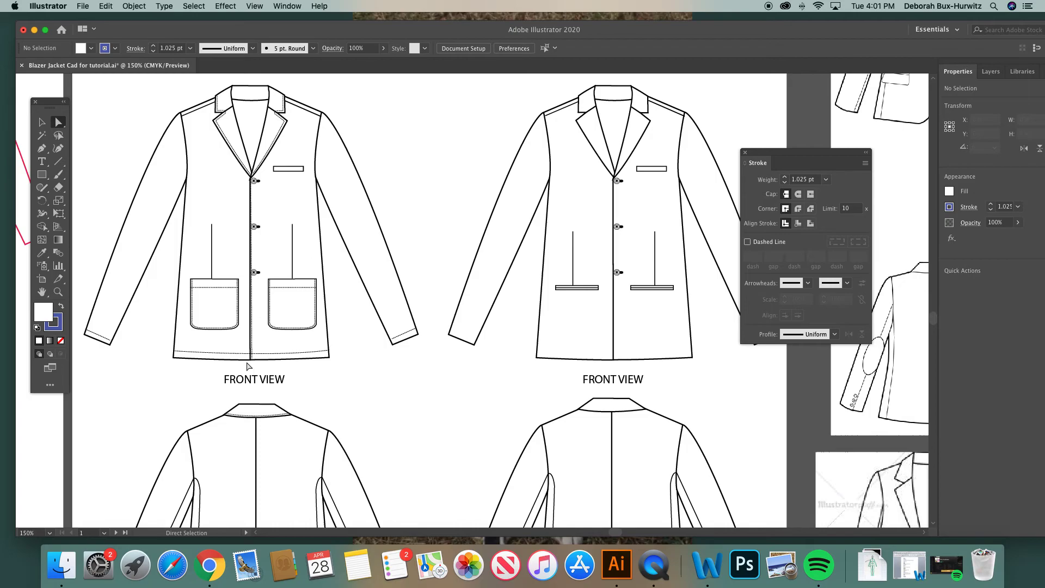
{"action": "scroll", "coordinate": [224, 448], "scroll_direction": "down", "scroll_amount": 1}
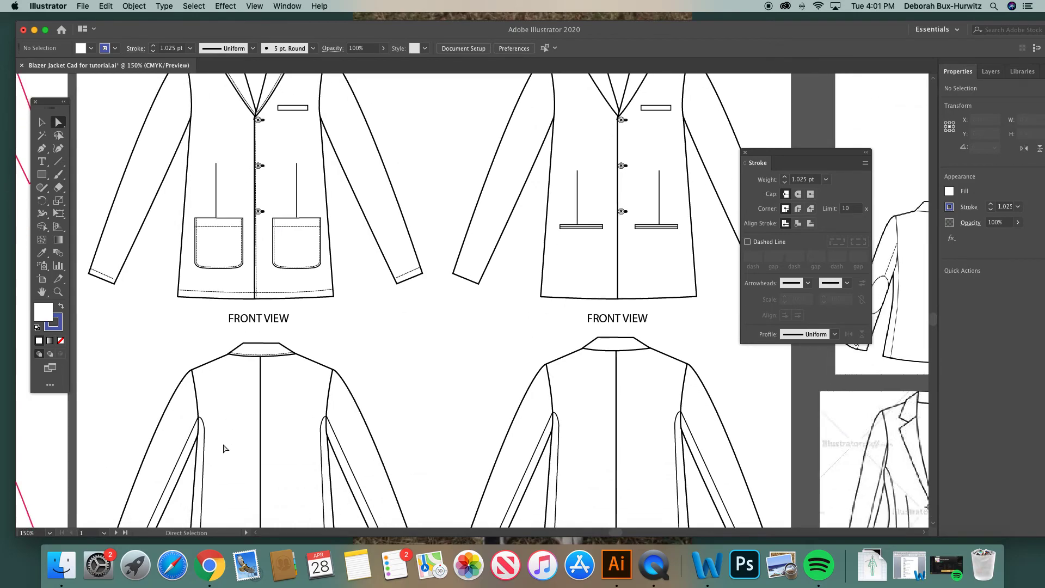
{"action": "scroll", "coordinate": [224, 448], "scroll_direction": "down", "scroll_amount": 3}
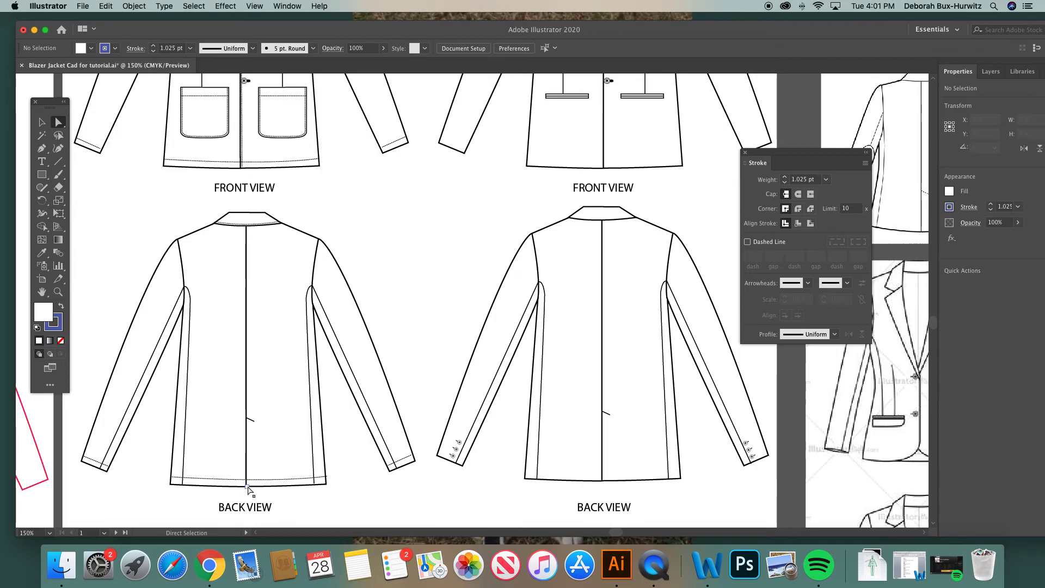
Move the casual back view's centre back line aside as a separate path, and undo the move.
{"action": "left_click", "coordinate": [248, 264]}
{"action": "left_click_drag", "start_coordinate": [248, 264], "coordinate": [385, 262]}
{"action": "key", "text": "super+z"}
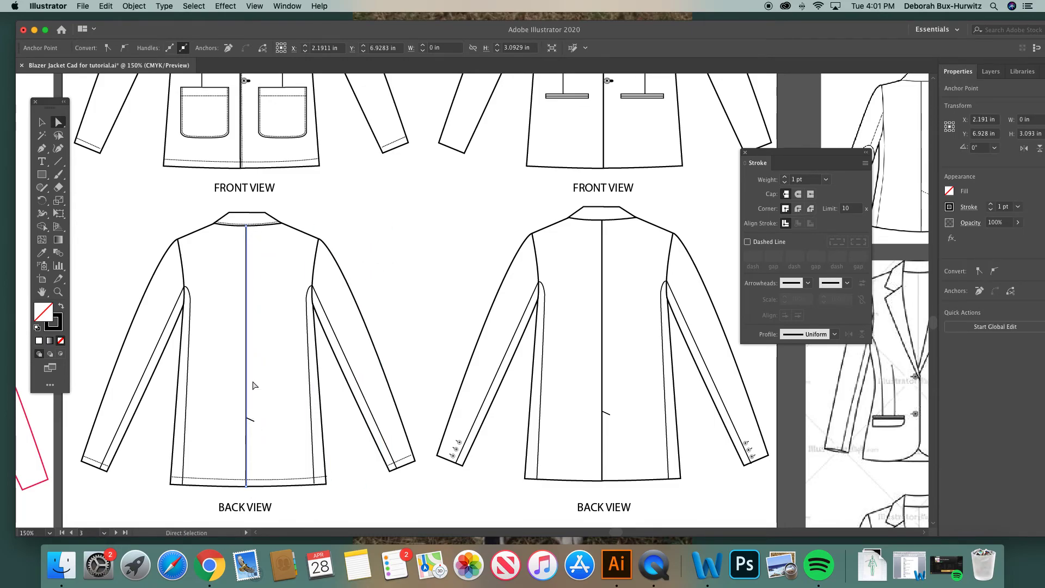
{"action": "scroll", "coordinate": [216, 287], "scroll_direction": "down", "scroll_amount": 2}
{"action": "scroll", "coordinate": [217, 287], "scroll_direction": "down", "scroll_amount": 3}
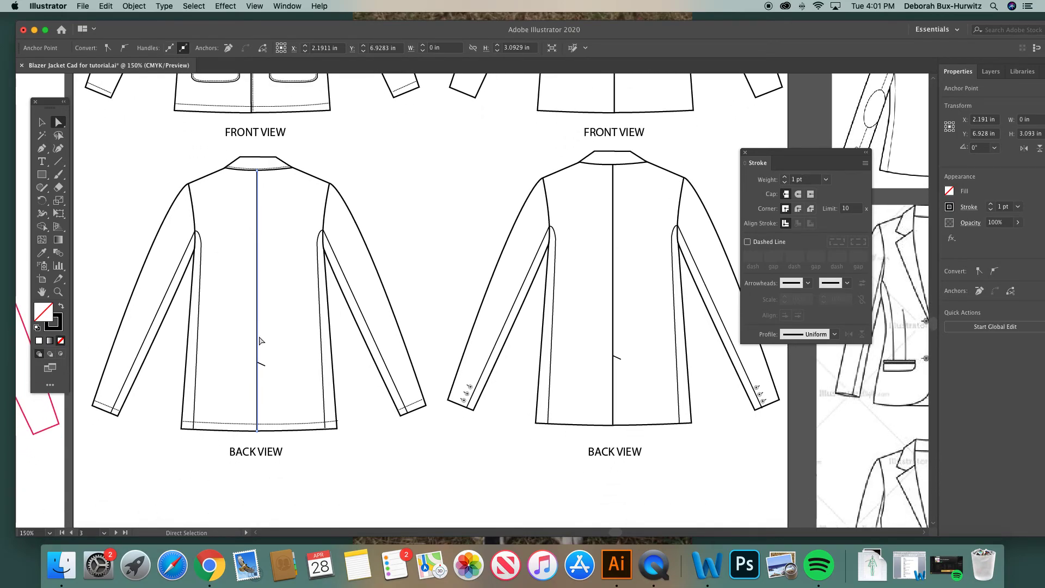
{"action": "left_click", "coordinate": [403, 258]}
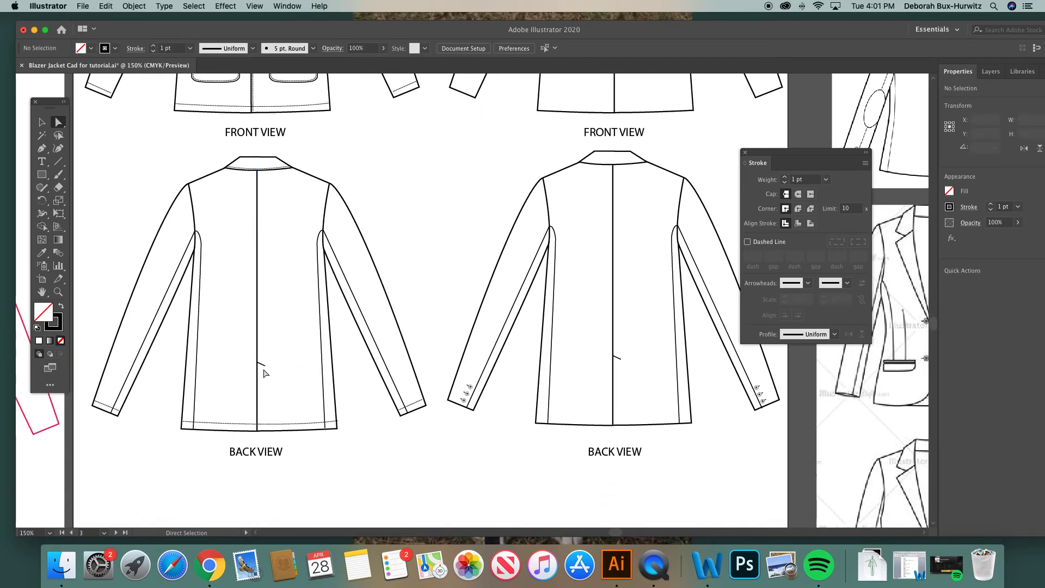
Copy the hem's dashed stitch style onto the short diagonal vent line at the casual jacket's centre back.
{"action": "scroll", "coordinate": [264, 368], "scroll_direction": "down", "scroll_amount": 2}
{"action": "left_click", "coordinate": [63, 293]}
{"action": "left_click_drag", "start_coordinate": [152, 217], "coordinate": [479, 455]}
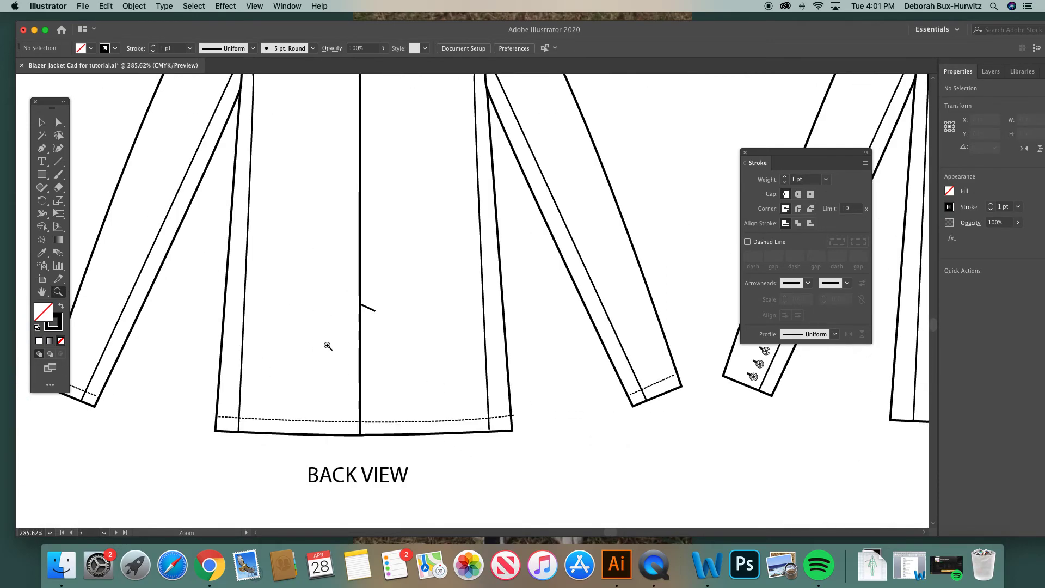
{"action": "left_click", "coordinate": [59, 122]}
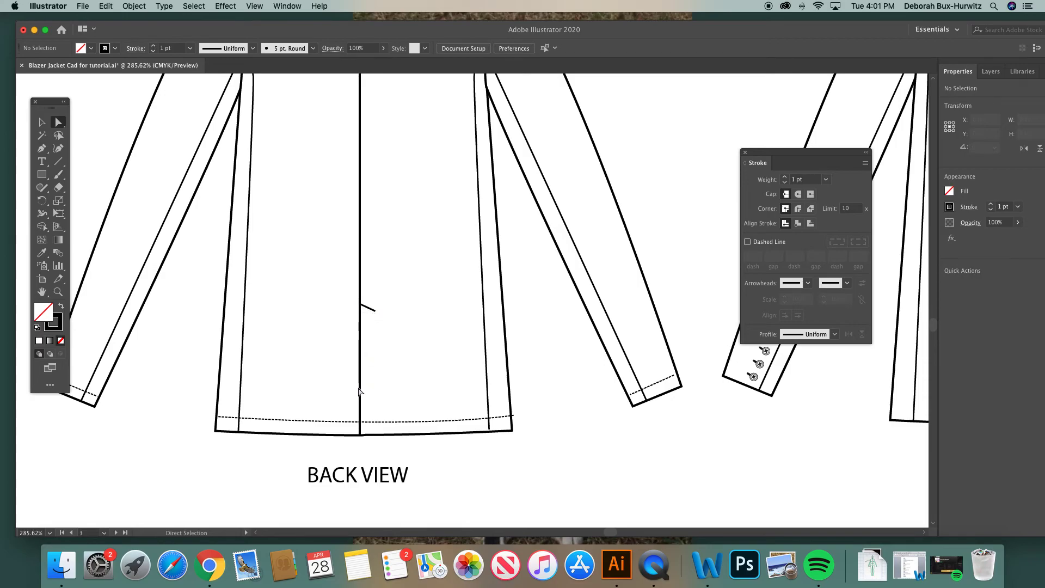
{"action": "left_click", "coordinate": [369, 311]}
{"action": "left_click", "coordinate": [41, 253]}
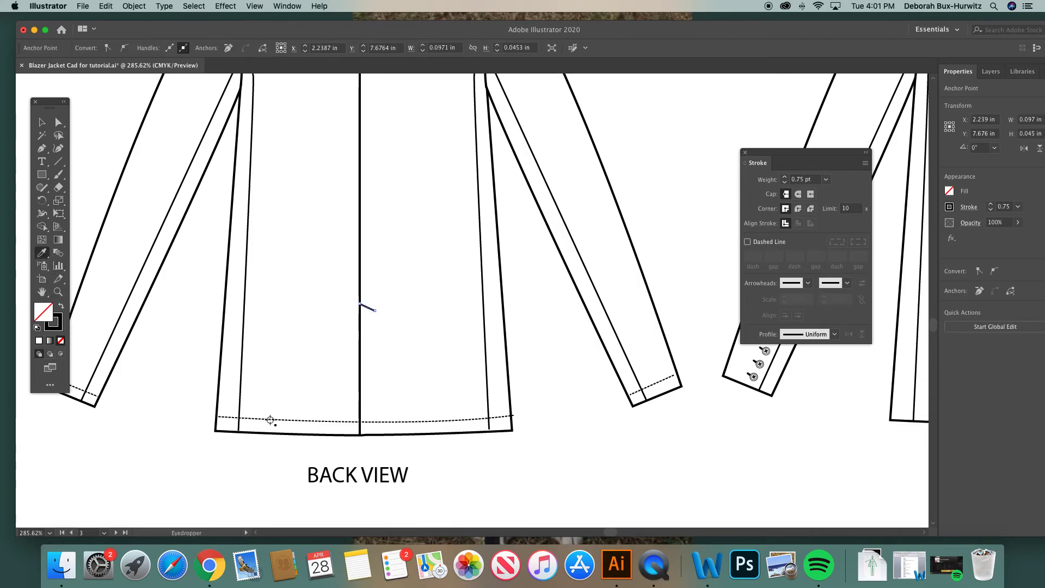
{"action": "left_click", "coordinate": [305, 422]}
{"action": "left_click", "coordinate": [309, 422]}
{"action": "left_click", "coordinate": [58, 123]}
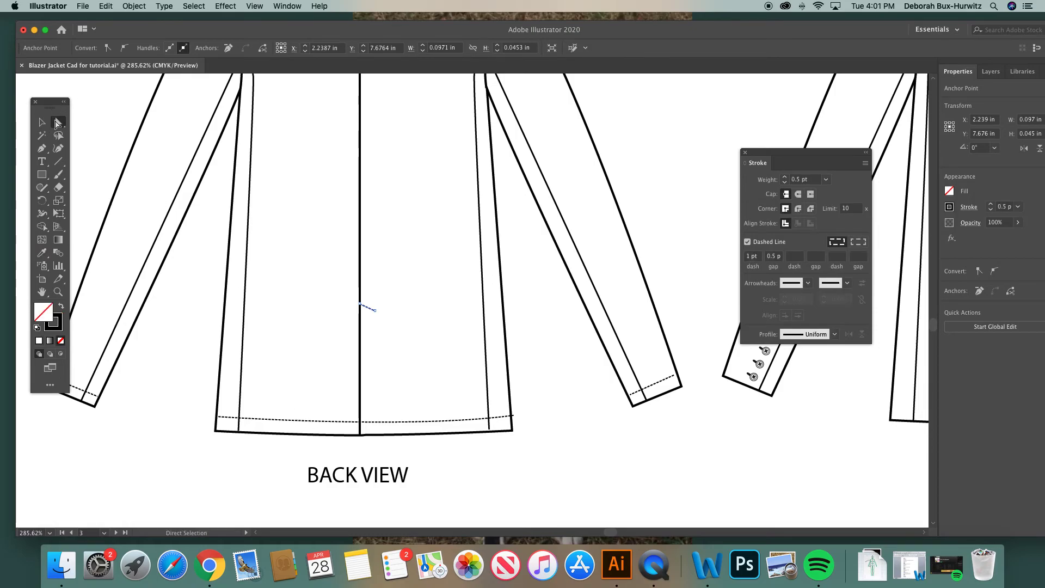
{"action": "left_click", "coordinate": [123, 117]}
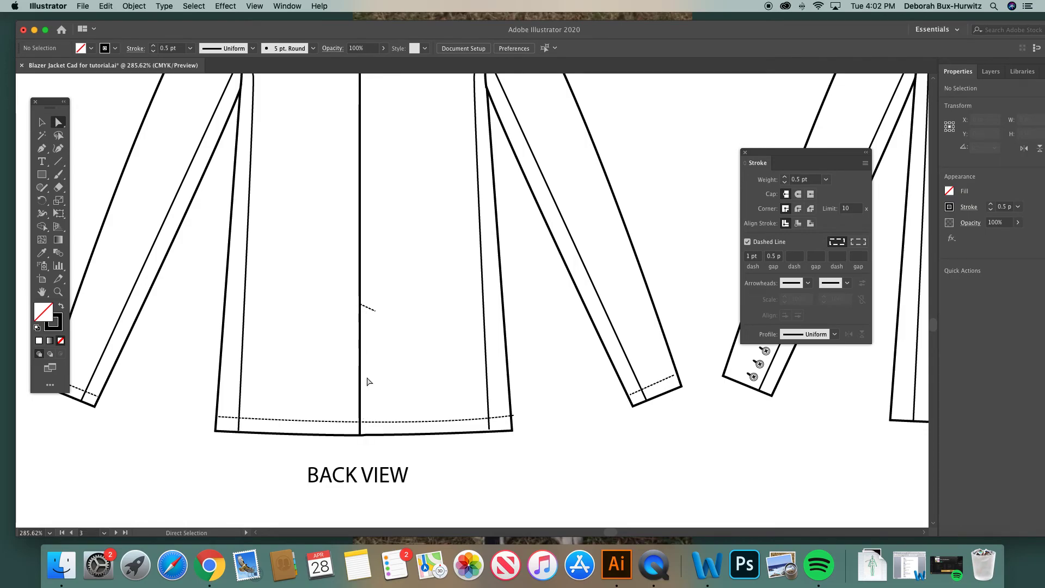
Move the dashed vent line away from the centre back seam, and undo the move.
{"action": "scroll", "coordinate": [368, 381], "scroll_direction": "up", "scroll_amount": 2}
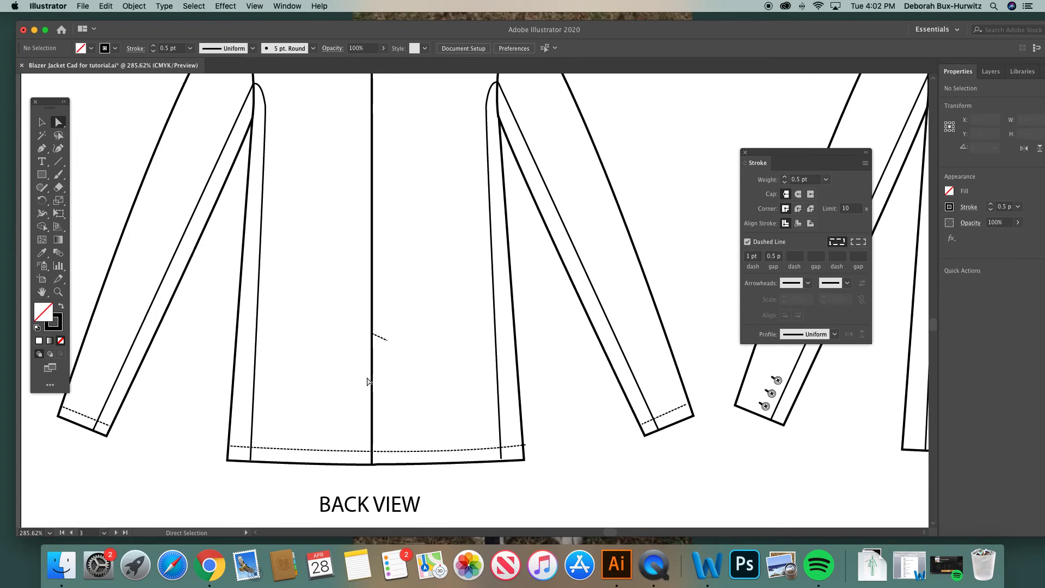
{"action": "key", "text": "super+minus"}
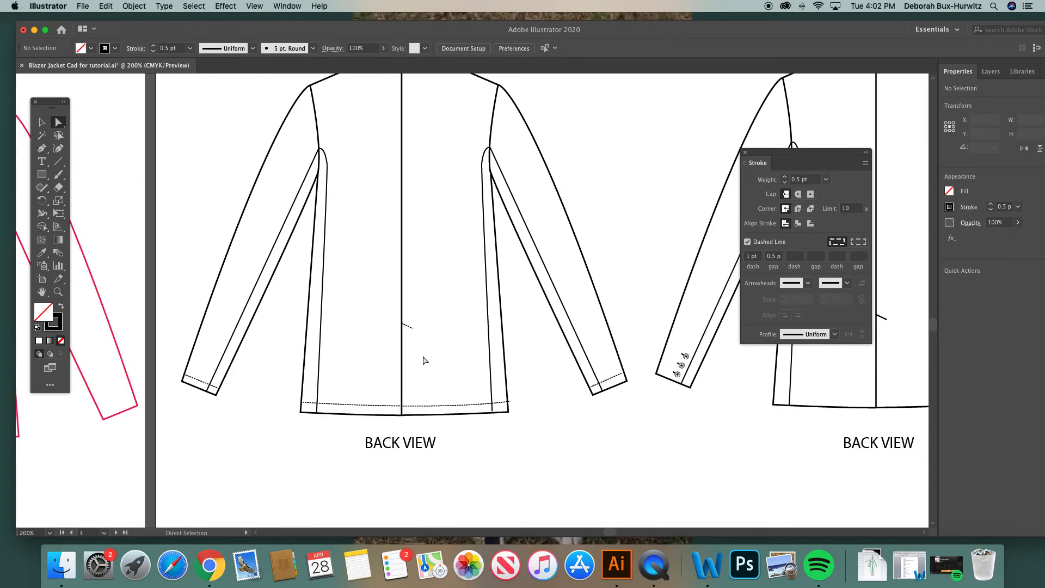
{"action": "scroll", "coordinate": [409, 357], "scroll_direction": "right", "scroll_amount": 3}
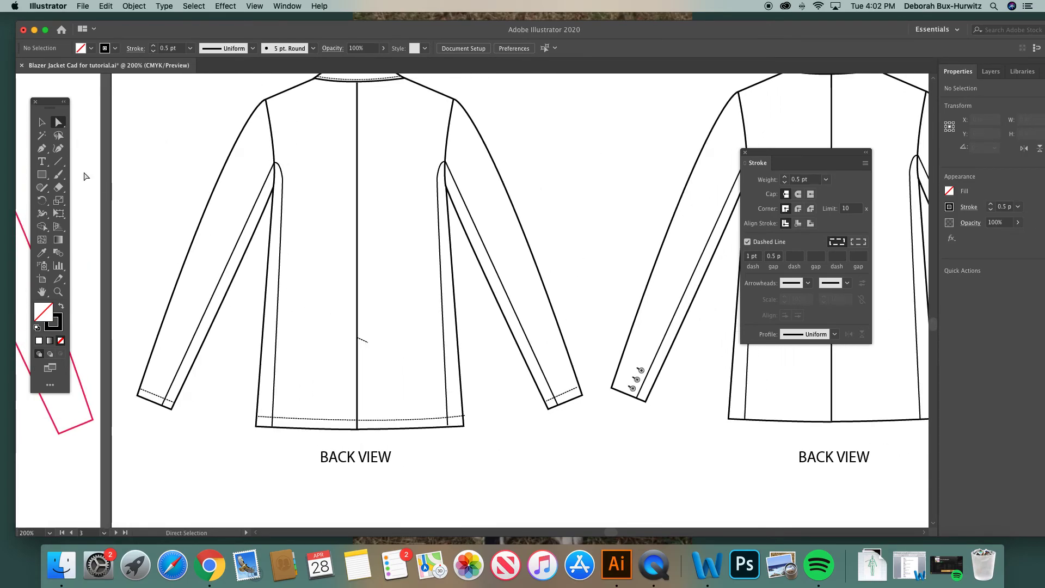
{"action": "left_click_drag", "start_coordinate": [362, 341], "coordinate": [478, 330]}
{"action": "key", "text": "super+z"}
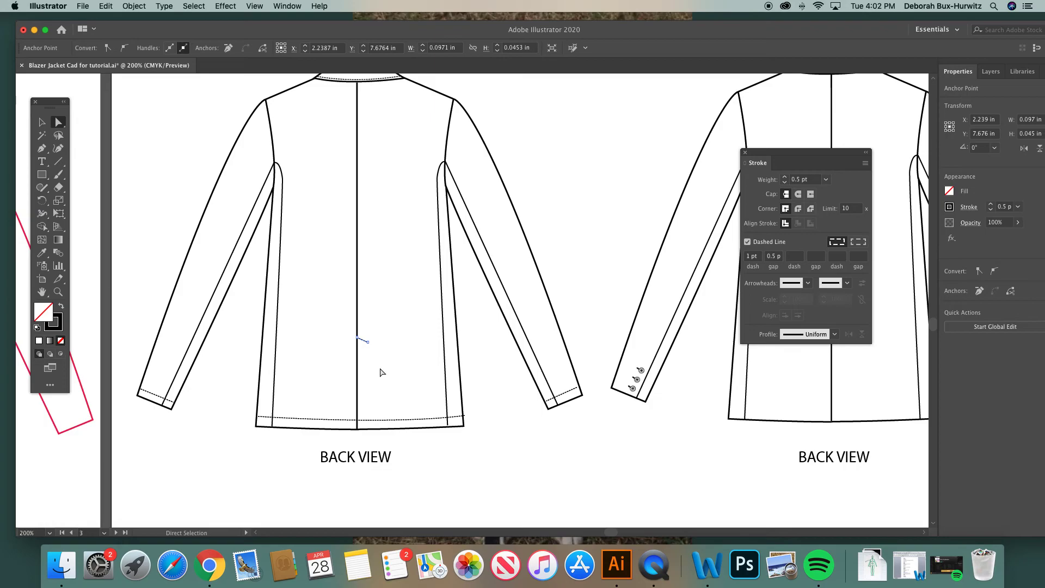
{"action": "scroll", "coordinate": [380, 372], "scroll_direction": "up", "scroll_amount": 1}
{"action": "scroll", "coordinate": [381, 372], "scroll_direction": "up", "scroll_amount": 3}
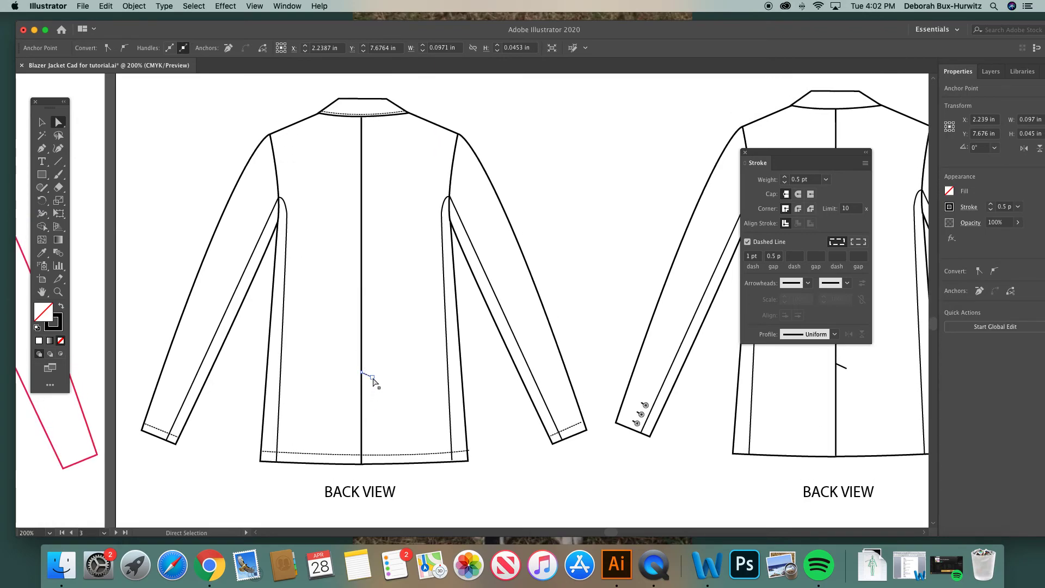
Ungroup the casual back view's artwork and deselect it.
{"action": "left_click", "coordinate": [42, 123]}
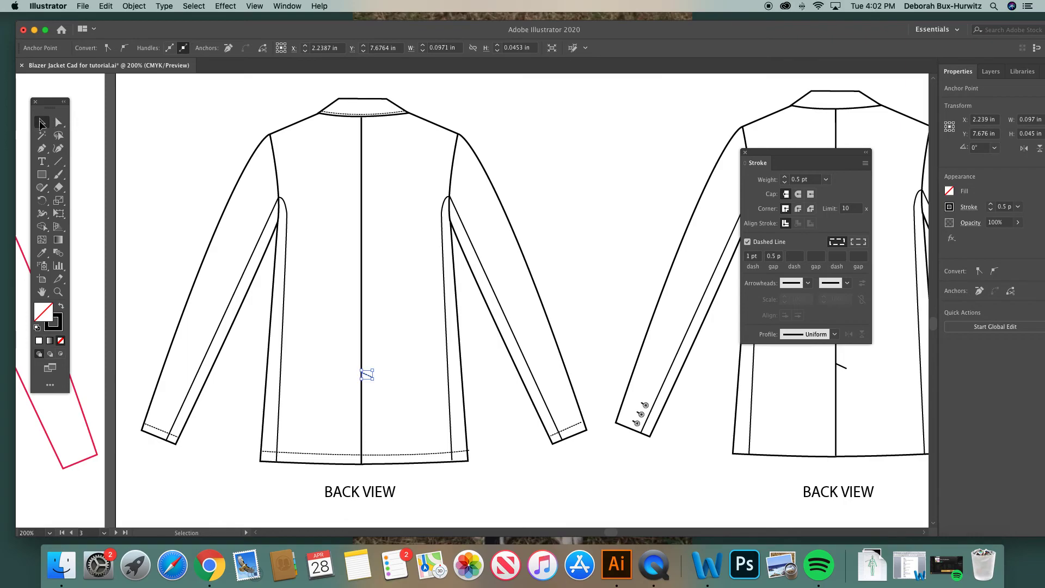
{"action": "left_click", "coordinate": [281, 177]}
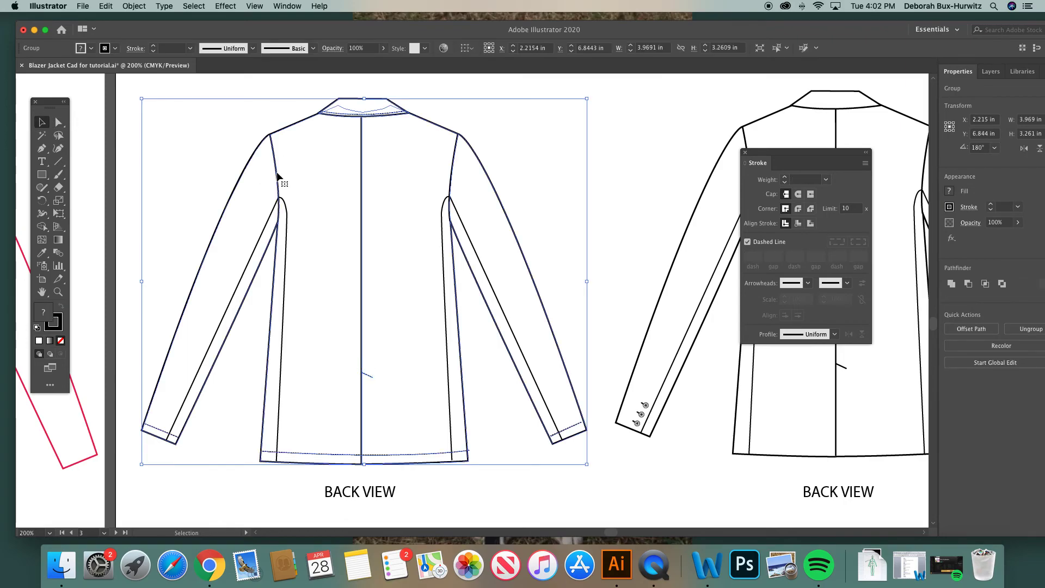
{"action": "left_click", "coordinate": [134, 6]}
{"action": "left_click", "coordinate": [144, 67]}
{"action": "left_click", "coordinate": [507, 155]}
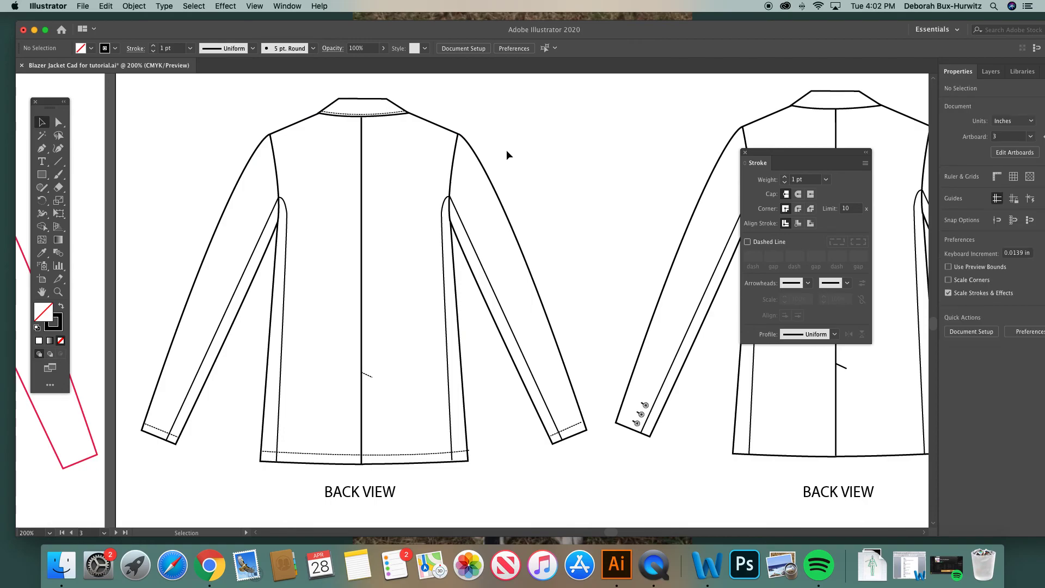
Remove the combined sleeve and side panel seam path from the left half of the casual back view.
{"action": "left_click_drag", "start_coordinate": [287, 208], "coordinate": [191, 134]}
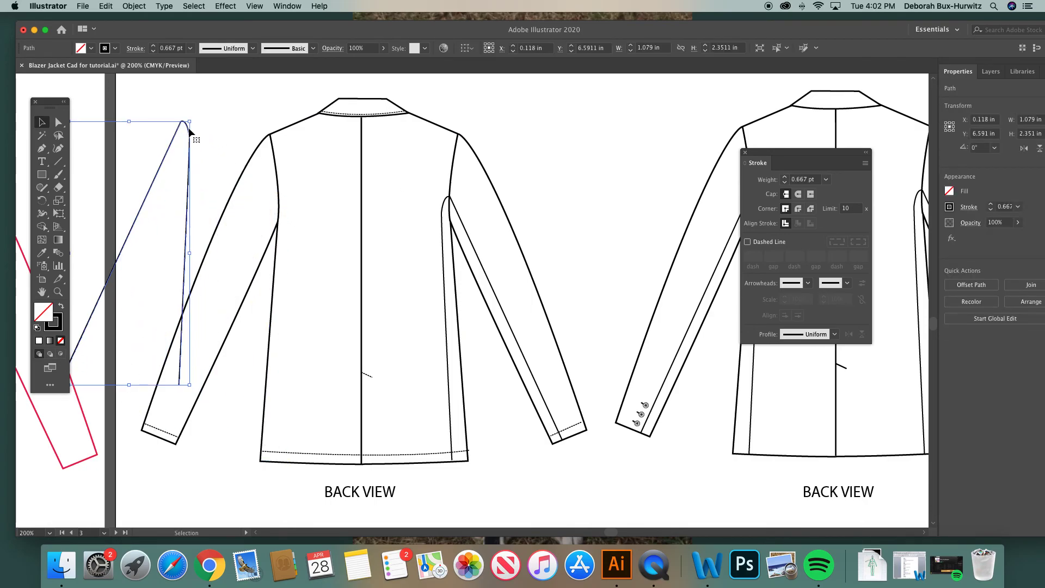
{"action": "key", "text": "super+z"}
{"action": "left_click", "coordinate": [189, 128]}
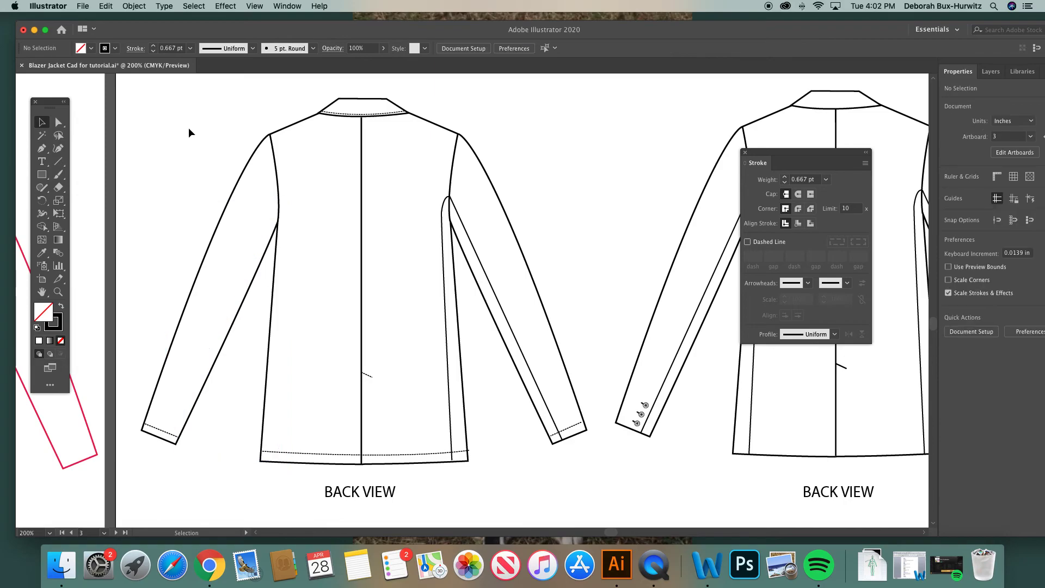
Redraw the left sleeve seam with the Pen tool as a straight line from the cuff edge to the lower armhole.
{"action": "left_click", "coordinate": [41, 148]}
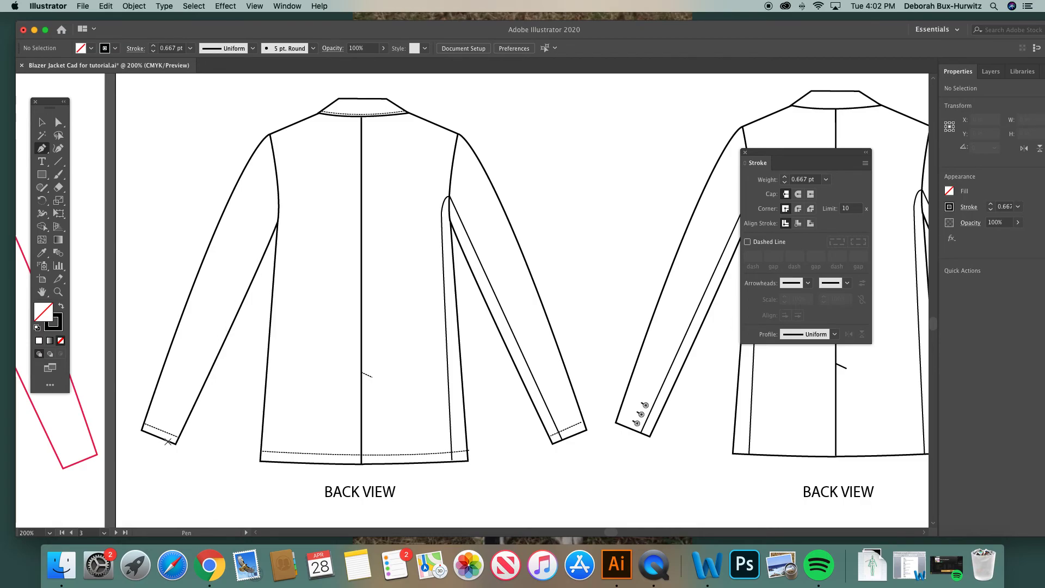
{"action": "left_click", "coordinate": [167, 441]}
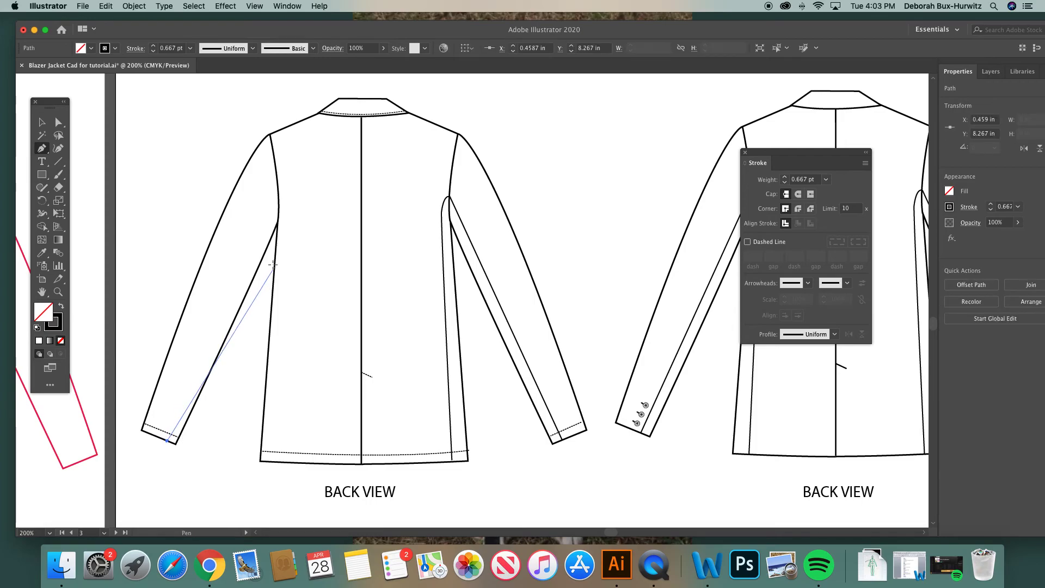
{"action": "left_click", "coordinate": [278, 203]}
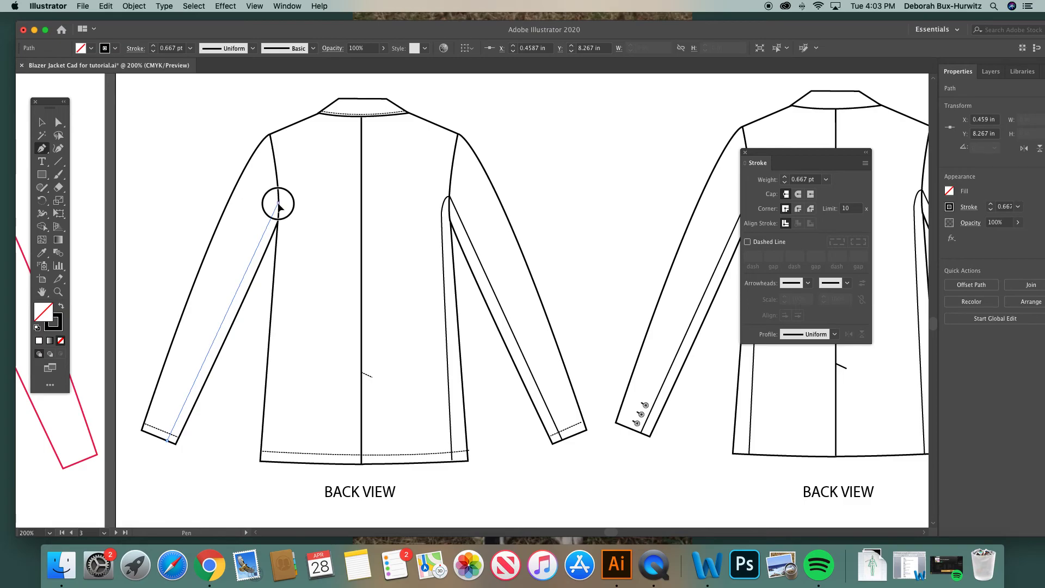
{"action": "left_click", "coordinate": [58, 122]}
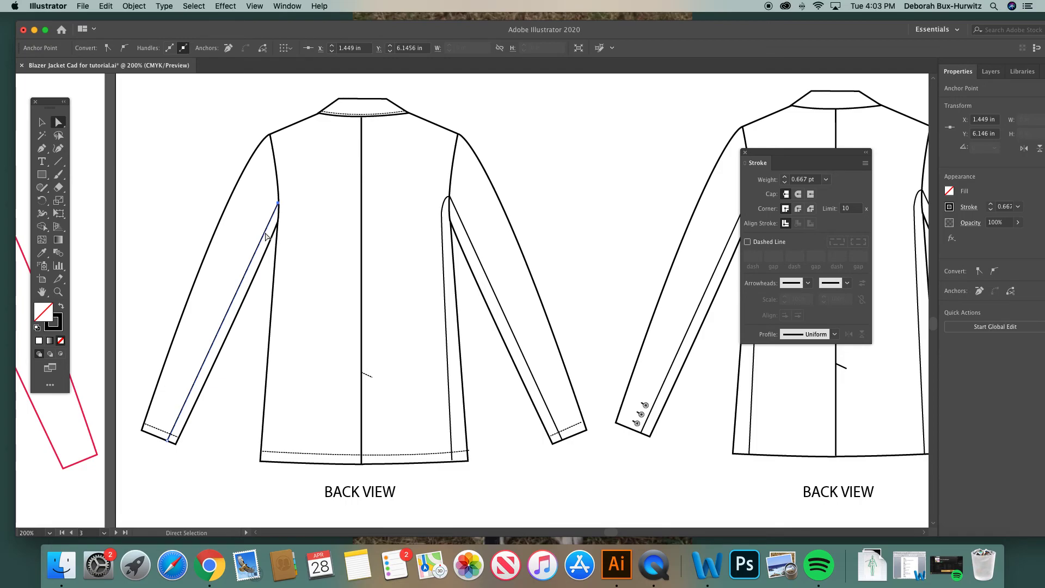
Extend the sleeve seam with a small curve that rounds over the armhole into the jacket body.
{"action": "scroll", "coordinate": [266, 234], "scroll_direction": "right", "scroll_amount": 3}
{"action": "left_click", "coordinate": [43, 148]}
{"action": "left_click", "coordinate": [241, 192]}
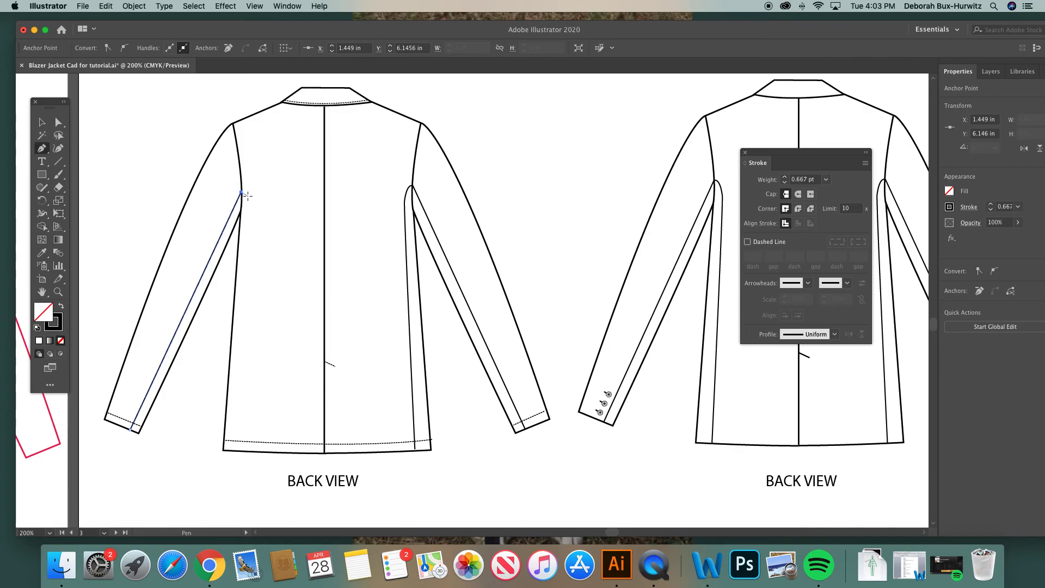
{"action": "left_click", "coordinate": [250, 203]}
{"action": "left_click", "coordinate": [58, 122]}
{"action": "left_click", "coordinate": [196, 121]}
Continue the path from the end of the armhole curve down to the hem as the side panel seam.
{"action": "left_click", "coordinate": [41, 148]}
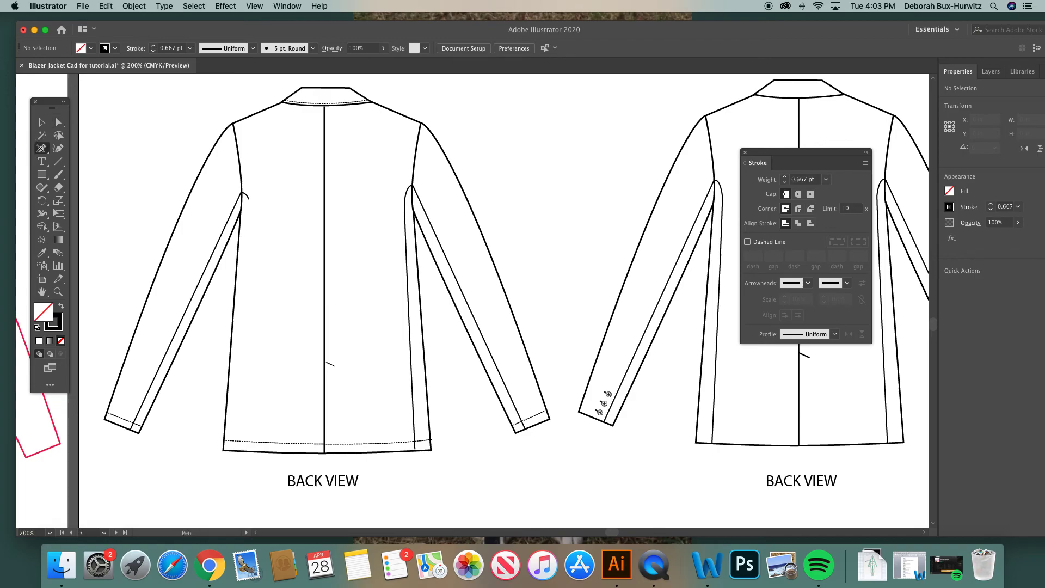
{"action": "left_click", "coordinate": [248, 199]}
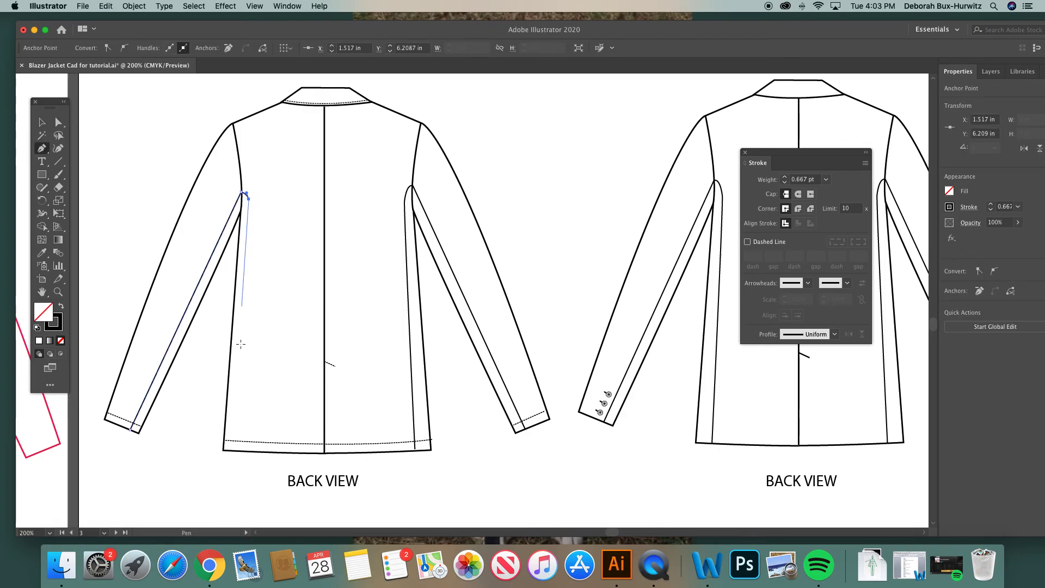
{"action": "left_click", "coordinate": [235, 451]}
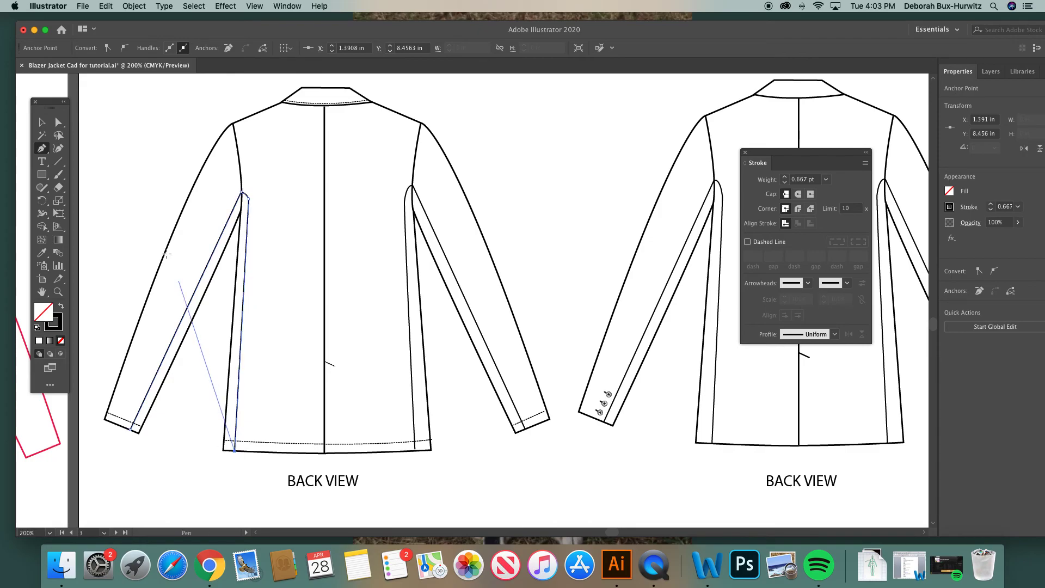
Raise the top anchor of the casual back view's left armhole curve slightly with the Direct Selection tool.
{"action": "left_click", "coordinate": [58, 123]}
{"action": "left_click", "coordinate": [172, 147]}
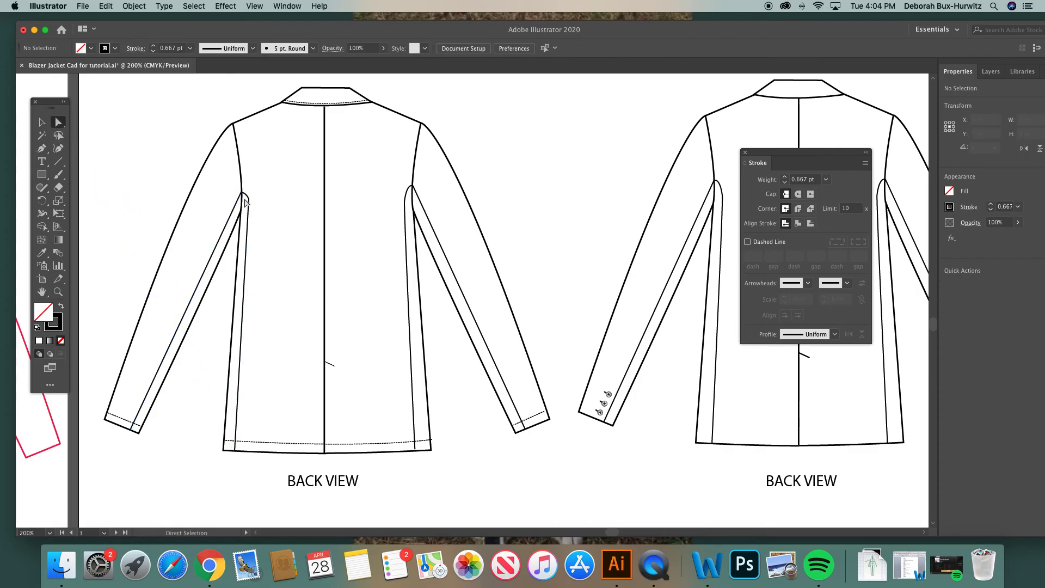
{"action": "left_click", "coordinate": [246, 191]}
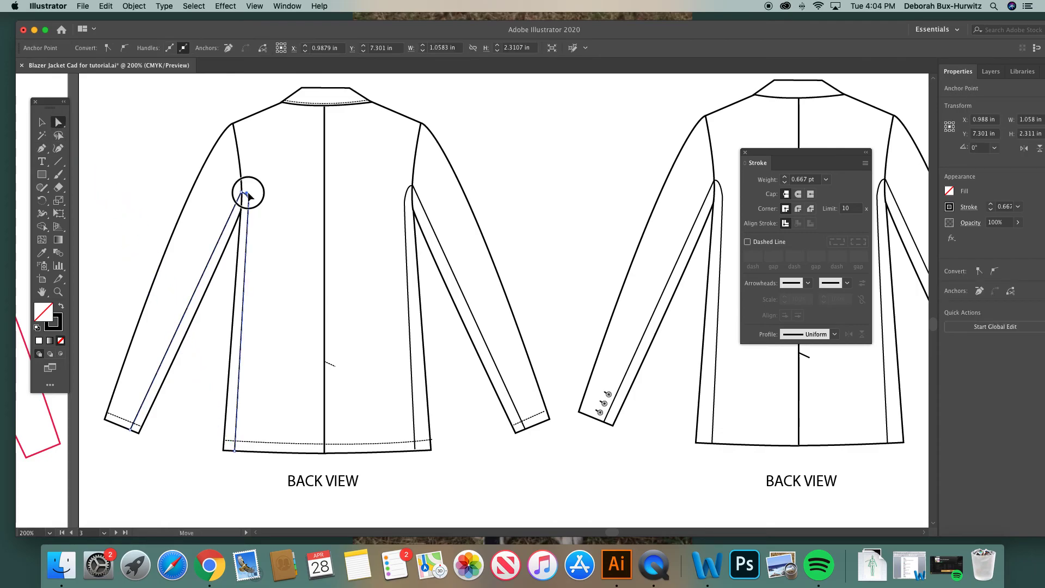
{"action": "left_click", "coordinate": [145, 119]}
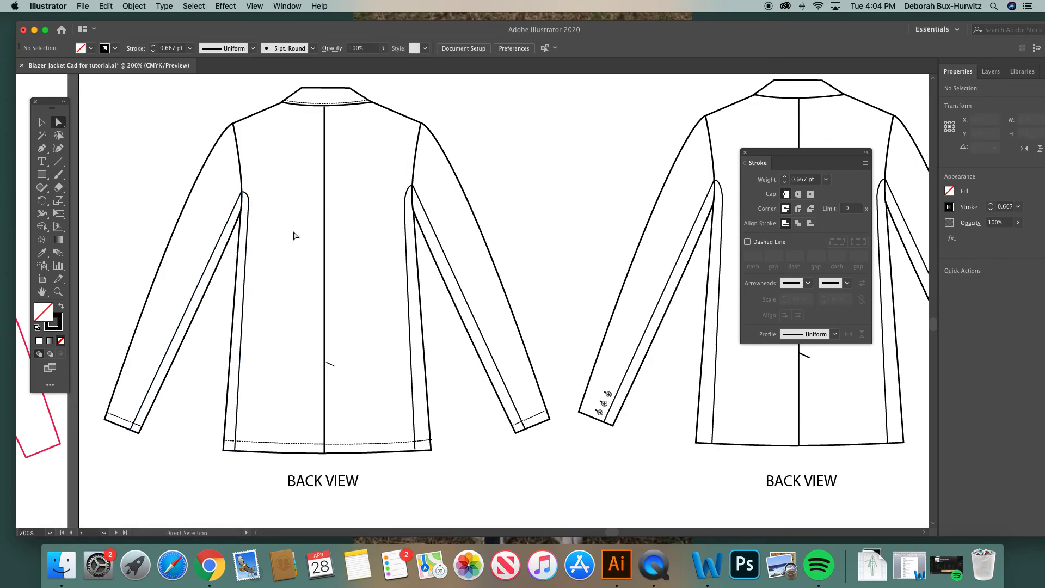
{"action": "scroll", "coordinate": [250, 220], "scroll_direction": "up", "scroll_amount": 1}
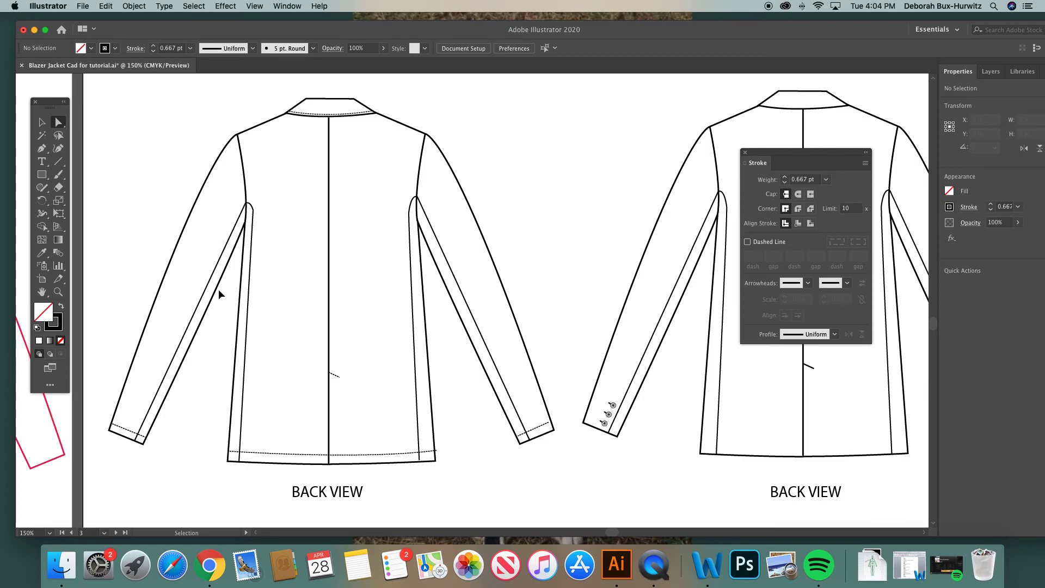
Try moving the left sleeve and side panel seam path away from the casual back view, and undo the move.
{"action": "key", "text": "super+1"}
{"action": "left_click", "coordinate": [42, 123]}
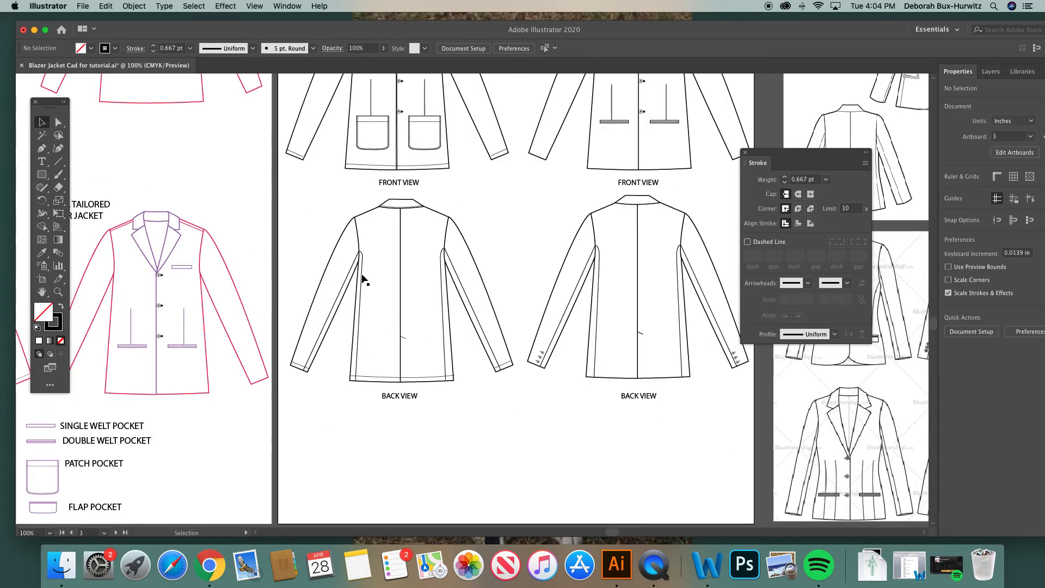
{"action": "left_click_drag", "start_coordinate": [357, 267], "coordinate": [471, 391]}
{"action": "scroll", "coordinate": [471, 391], "scroll_direction": "down", "scroll_amount": 4}
{"action": "key", "text": "super+z"}
{"action": "scroll", "coordinate": [397, 290], "scroll_direction": "up", "scroll_amount": 4}
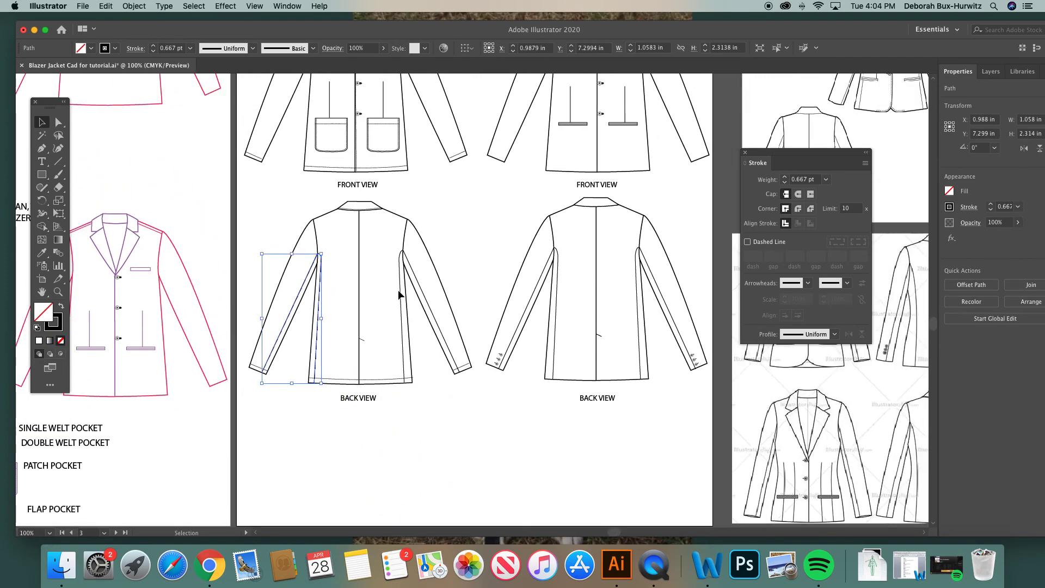
Examine the clean, tailored back view up close, including its sleeve seams, side panels, vent and cuff buttons.
{"action": "scroll", "coordinate": [398, 289], "scroll_direction": "up", "scroll_amount": 4}
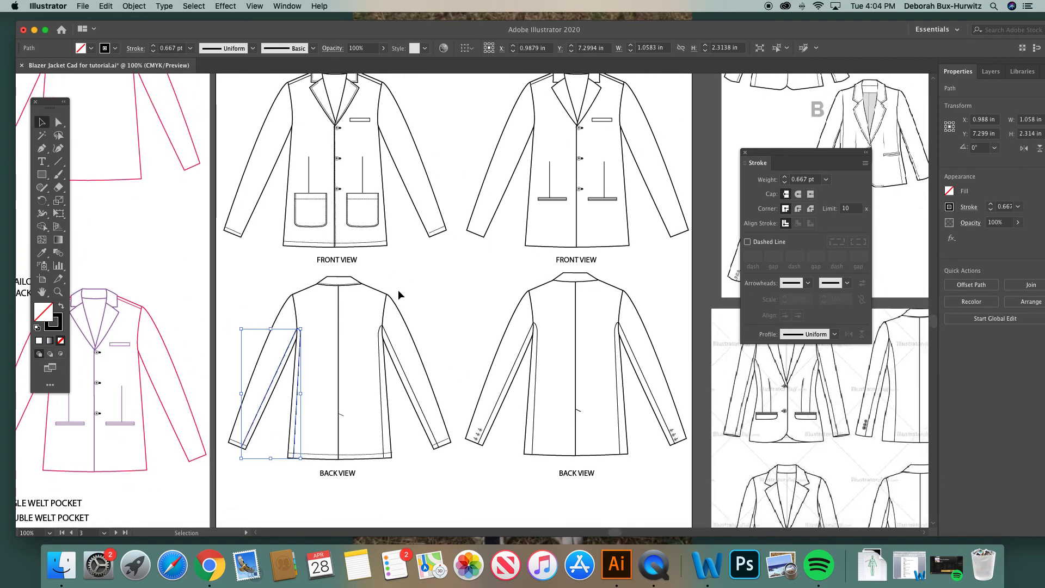
{"action": "scroll", "coordinate": [399, 293], "scroll_direction": "down", "scroll_amount": 1}
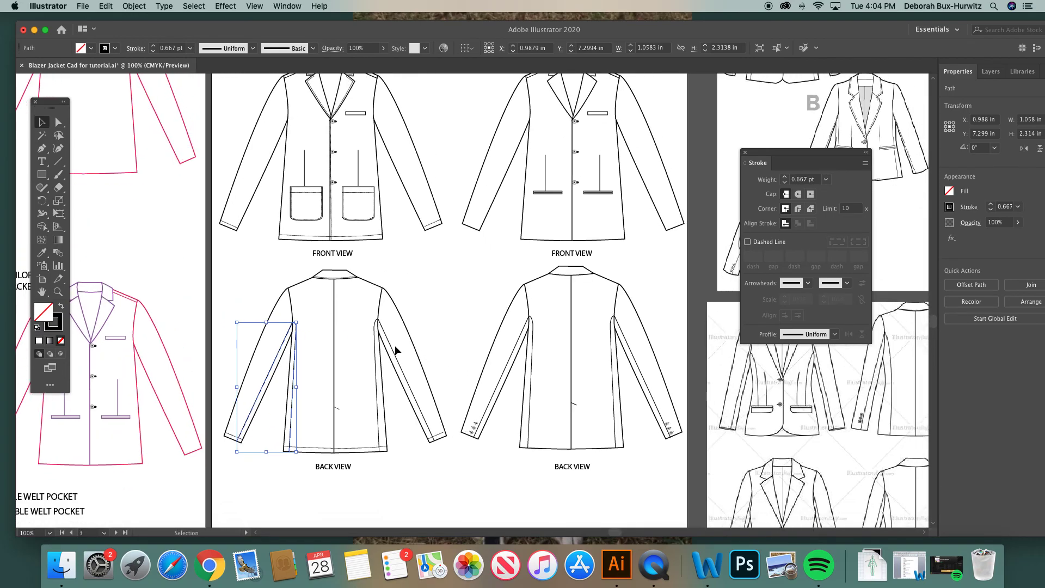
{"action": "scroll", "coordinate": [361, 336], "scroll_direction": "right", "scroll_amount": 3}
{"action": "scroll", "coordinate": [361, 337], "scroll_direction": "down", "scroll_amount": 2}
{"action": "left_click", "coordinate": [58, 292]}
{"action": "left_click_drag", "start_coordinate": [326, 199], "coordinate": [623, 436]}
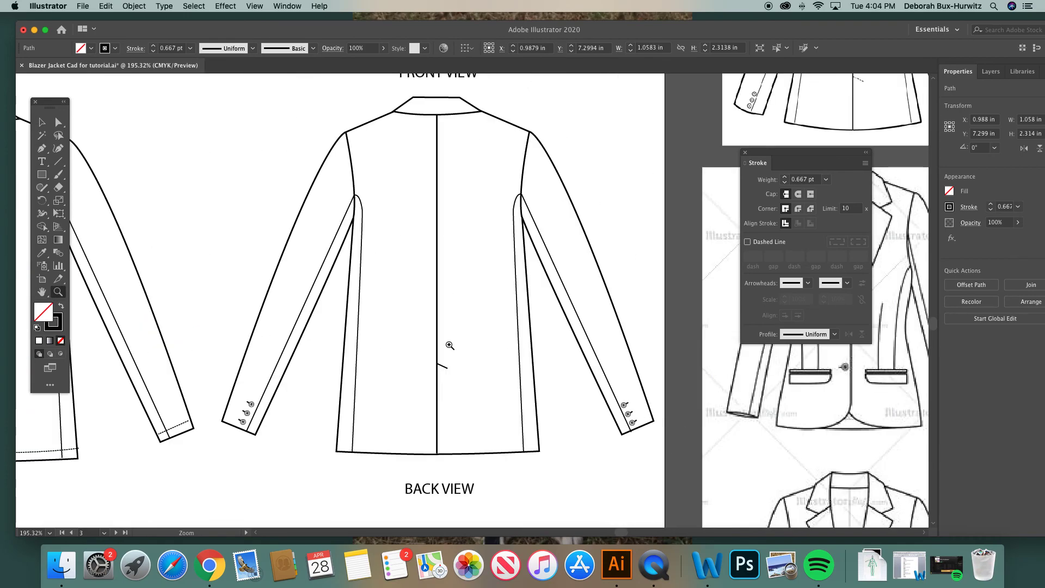
{"action": "scroll", "coordinate": [449, 345], "scroll_direction": "right", "scroll_amount": 3}
{"action": "scroll", "coordinate": [450, 345], "scroll_direction": "down", "scroll_amount": 1}
{"action": "left_click", "coordinate": [41, 122]}
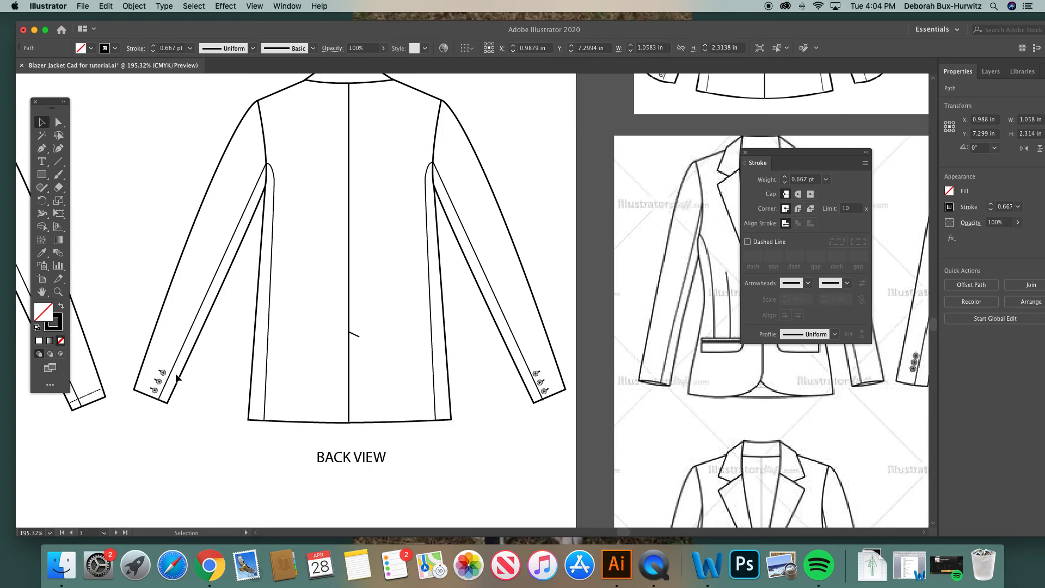
Deselect the seam path and compare the casual and tailored blazer flats with the neighbouring reference drawings.
{"action": "scroll", "coordinate": [155, 384], "scroll_direction": "up", "scroll_amount": 2}
{"action": "key", "text": "super+minus"}
{"action": "key", "text": "super+minus"}
{"action": "key", "text": "super+minus"}
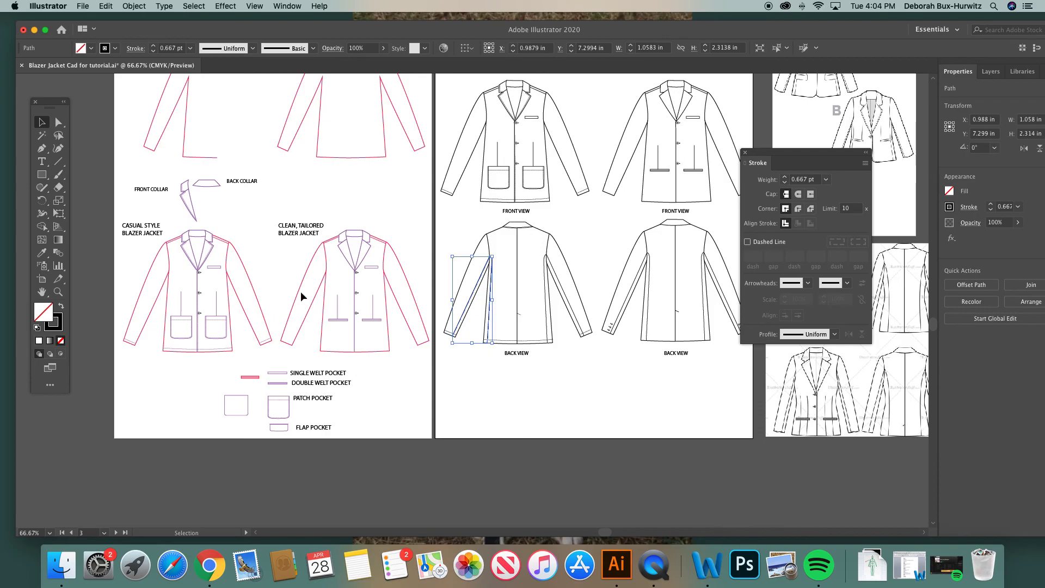
{"action": "scroll", "coordinate": [381, 221], "scroll_direction": "right", "scroll_amount": 5}
{"action": "scroll", "coordinate": [381, 221], "scroll_direction": "up", "scroll_amount": 3}
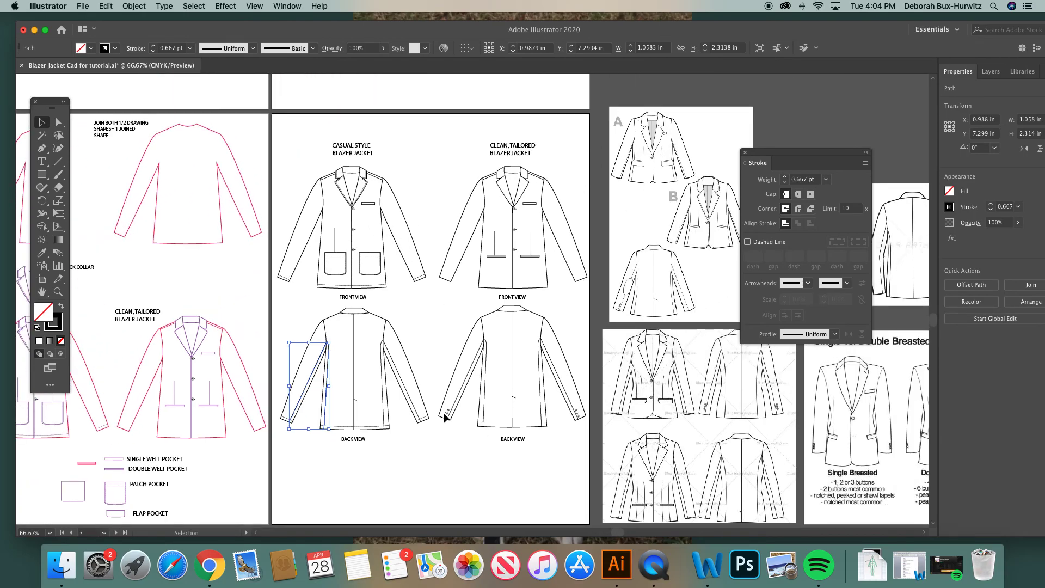
{"action": "left_click", "coordinate": [439, 377]}
{"action": "scroll", "coordinate": [440, 377], "scroll_direction": "left", "scroll_amount": 3}
{"action": "scroll", "coordinate": [440, 377], "scroll_direction": "down", "scroll_amount": 1}
{"action": "scroll", "coordinate": [354, 286], "scroll_direction": "right", "scroll_amount": 4}
{"action": "scroll", "coordinate": [354, 286], "scroll_direction": "up", "scroll_amount": 1}
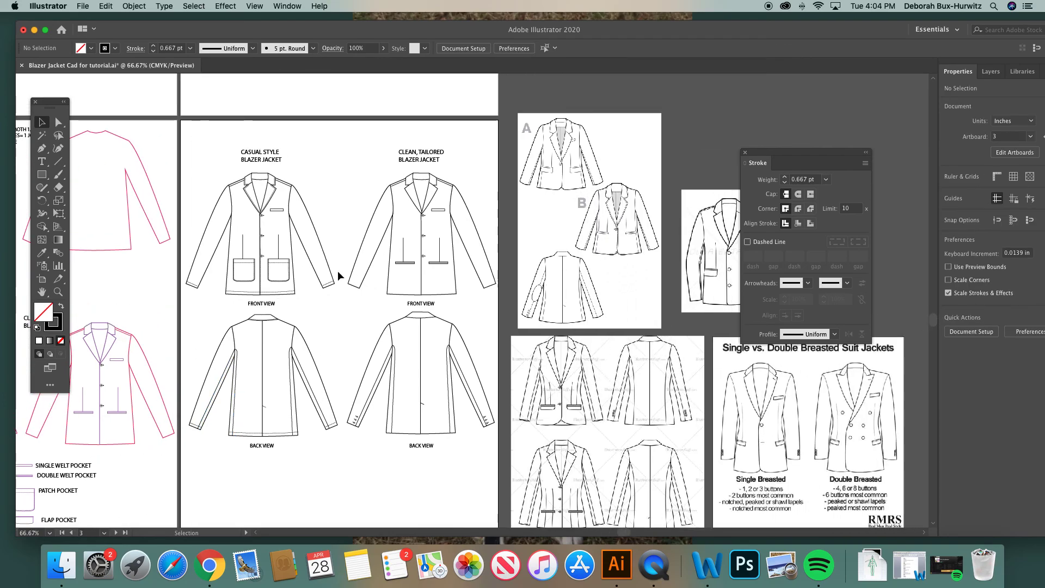
Close the floating Stroke panel to give an unobstructed view of the blazer flats and reference drawings.
{"action": "left_click", "coordinate": [59, 292]}
{"action": "left_click", "coordinate": [527, 422]}
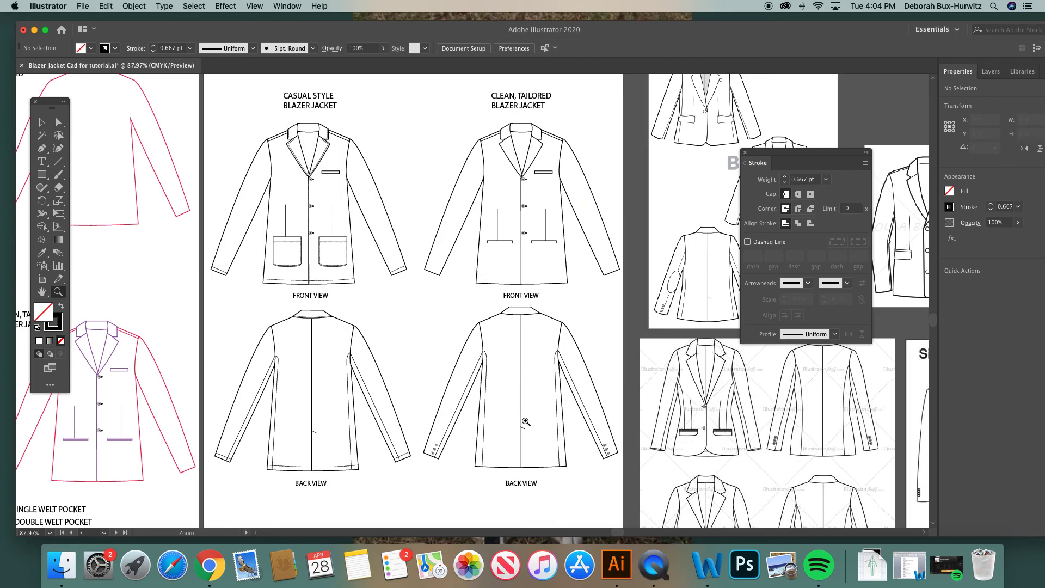
{"action": "left_click", "coordinate": [746, 153]}
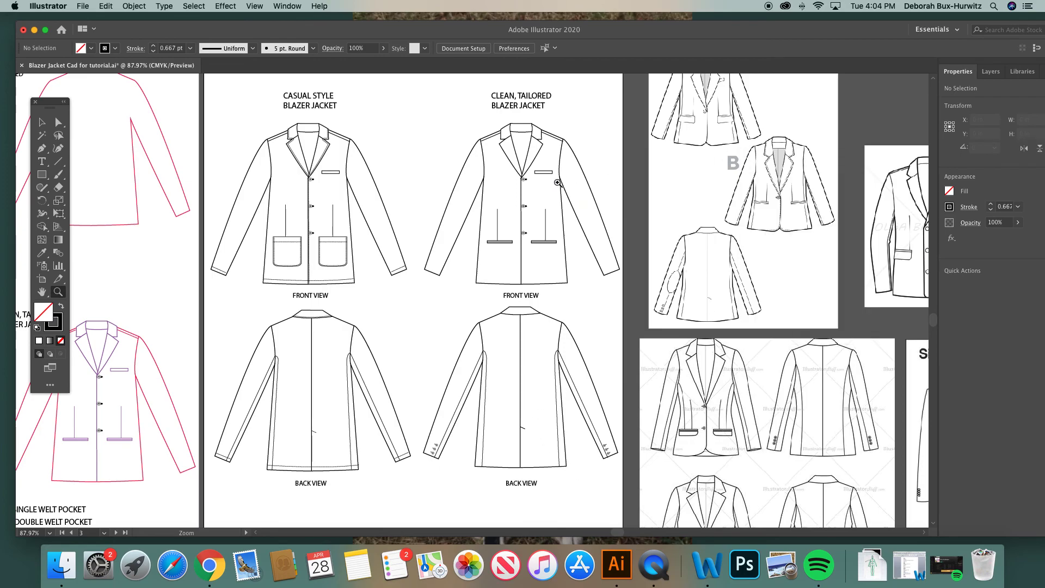
{"action": "scroll", "coordinate": [531, 207], "scroll_direction": "up", "scroll_amount": 1}
{"action": "scroll", "coordinate": [531, 207], "scroll_direction": "right", "scroll_amount": 1}
{"action": "scroll", "coordinate": [532, 207], "scroll_direction": "down", "scroll_amount": 1}
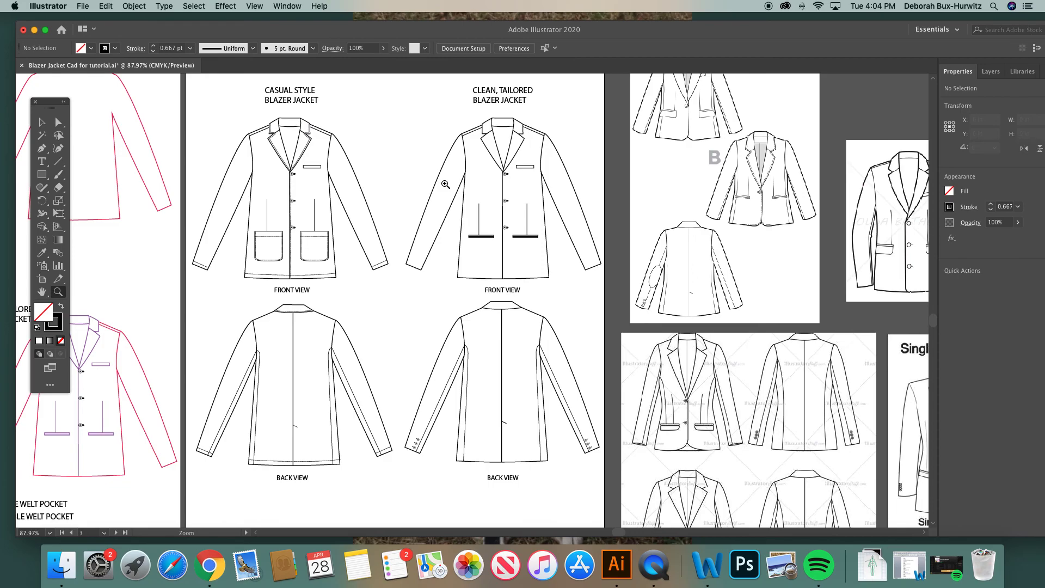
{"action": "left_click", "coordinate": [39, 124]}
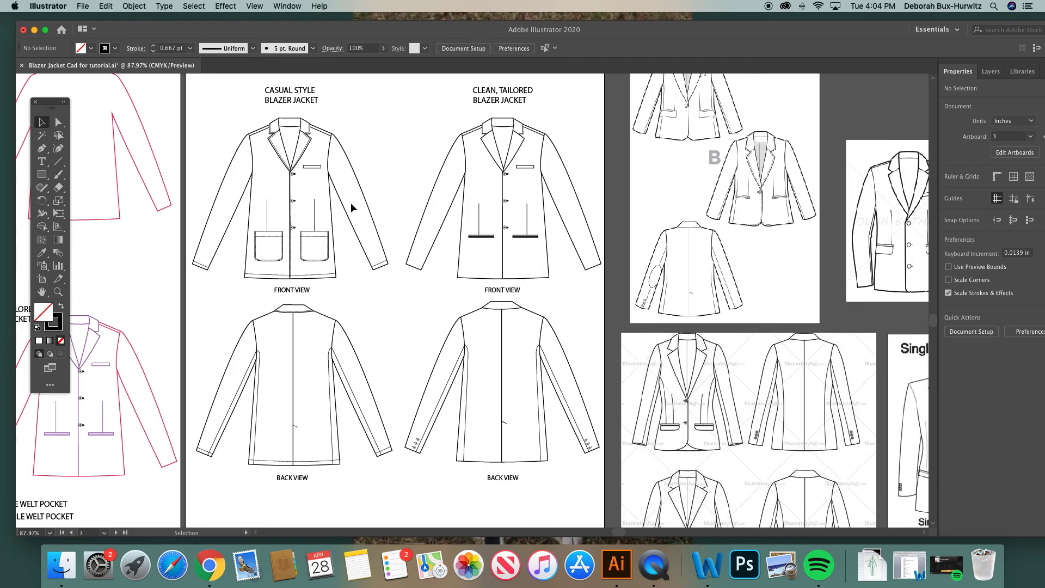
{"action": "scroll", "coordinate": [346, 228], "scroll_direction": "down", "scroll_amount": 1}
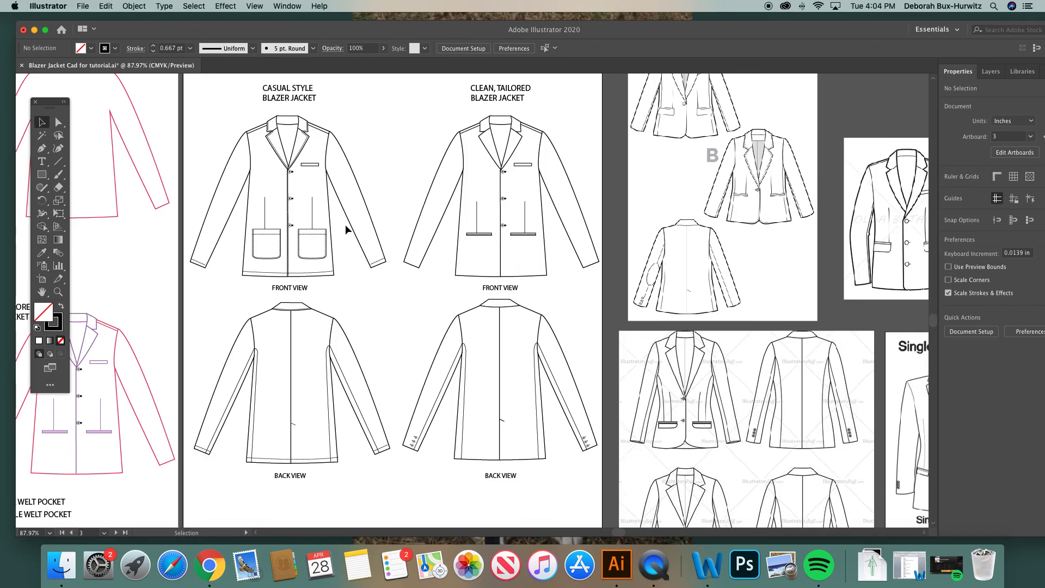
Examine the reference blazer drawings beside the artboard, including the single and double breasted suit jackets.
{"action": "scroll", "coordinate": [346, 225], "scroll_direction": "left", "scroll_amount": 5}
{"action": "scroll", "coordinate": [345, 225], "scroll_direction": "down", "scroll_amount": 3}
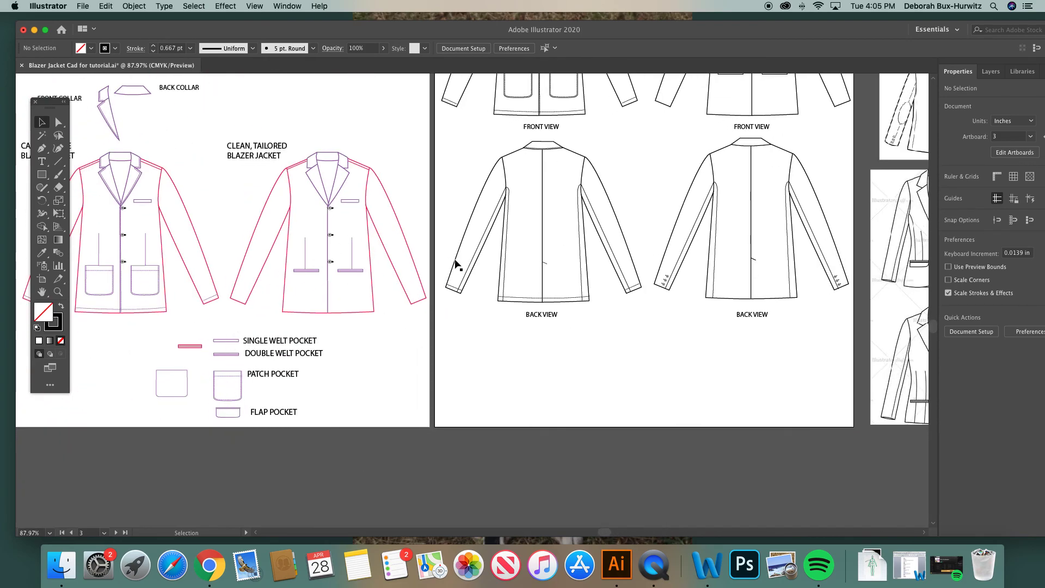
{"action": "scroll", "coordinate": [457, 265], "scroll_direction": "right", "scroll_amount": 10}
{"action": "scroll", "coordinate": [456, 266], "scroll_direction": "up", "scroll_amount": 3}
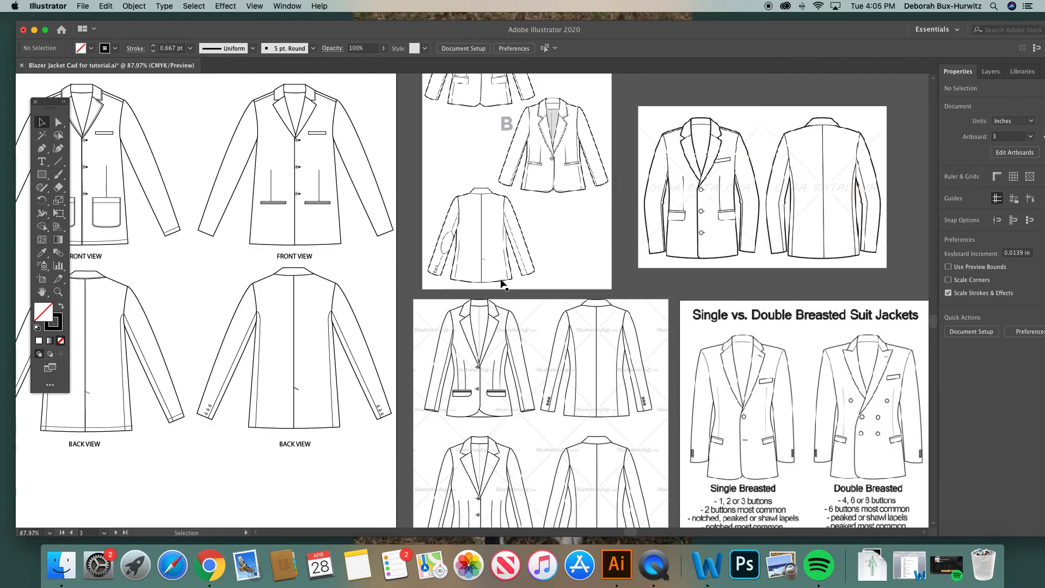
{"action": "scroll", "coordinate": [509, 319], "scroll_direction": "down", "scroll_amount": 2}
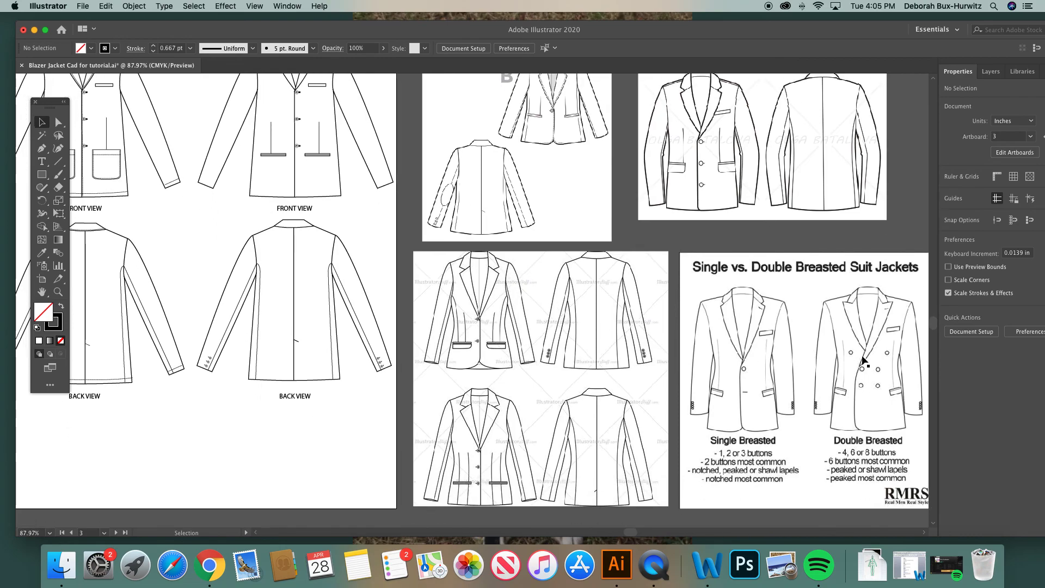
{"action": "scroll", "coordinate": [233, 258], "scroll_direction": "up", "scroll_amount": 3}
{"action": "scroll", "coordinate": [233, 259], "scroll_direction": "left", "scroll_amount": 3}
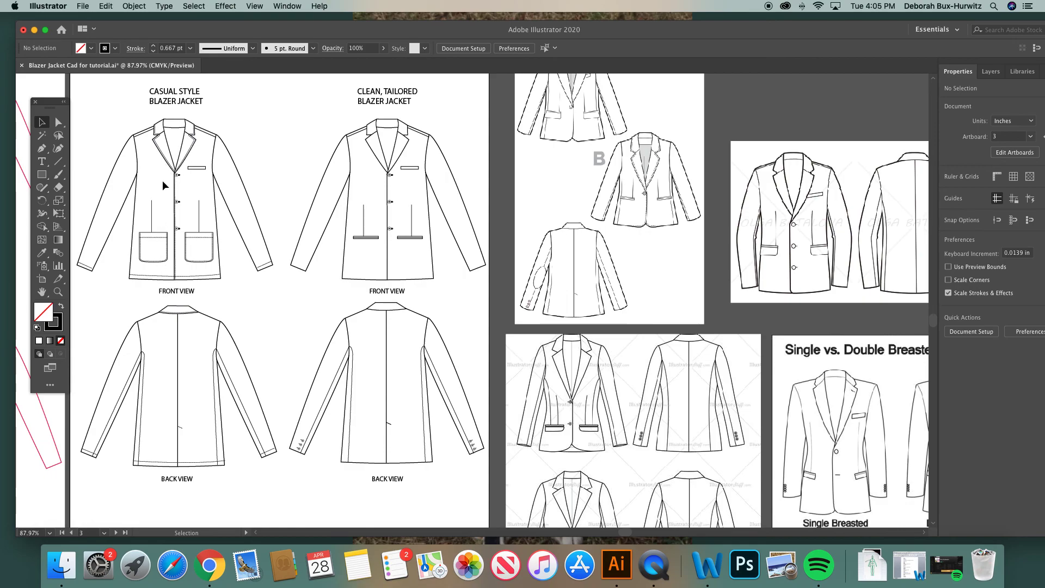
{"action": "scroll", "coordinate": [562, 182], "scroll_direction": "down", "scroll_amount": 3}
{"action": "scroll", "coordinate": [562, 181], "scroll_direction": "right", "scroll_amount": 9}
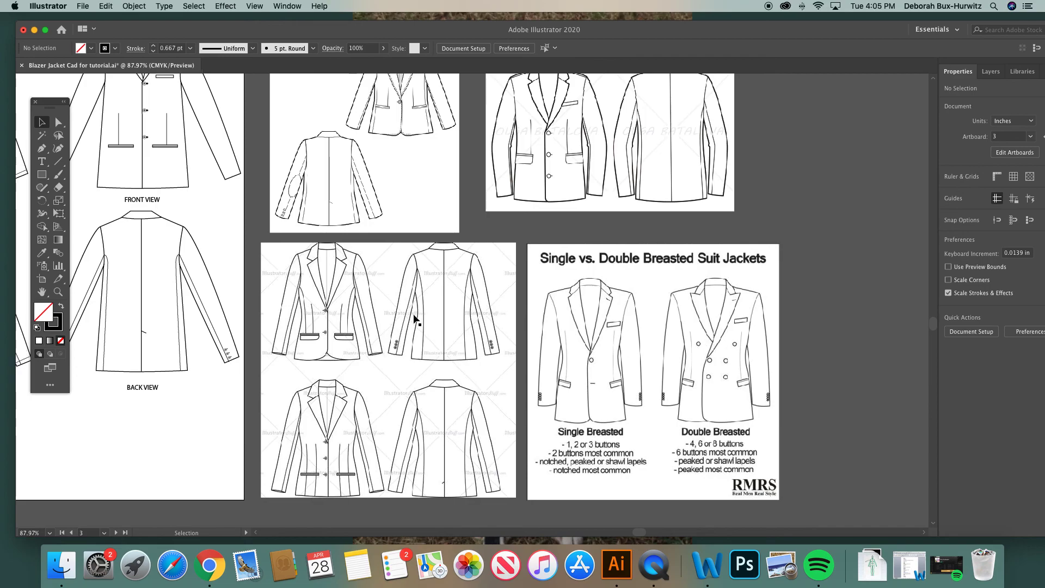
Review the front and back views of both blazer styles against the reference back views.
{"action": "scroll", "coordinate": [415, 321], "scroll_direction": "left", "scroll_amount": 4}
{"action": "scroll", "coordinate": [415, 321], "scroll_direction": "up", "scroll_amount": 1}
{"action": "scroll", "coordinate": [415, 321], "scroll_direction": "left", "scroll_amount": 7}
{"action": "scroll", "coordinate": [415, 321], "scroll_direction": "up", "scroll_amount": 1}
{"action": "scroll", "coordinate": [414, 320], "scroll_direction": "up", "scroll_amount": 3}
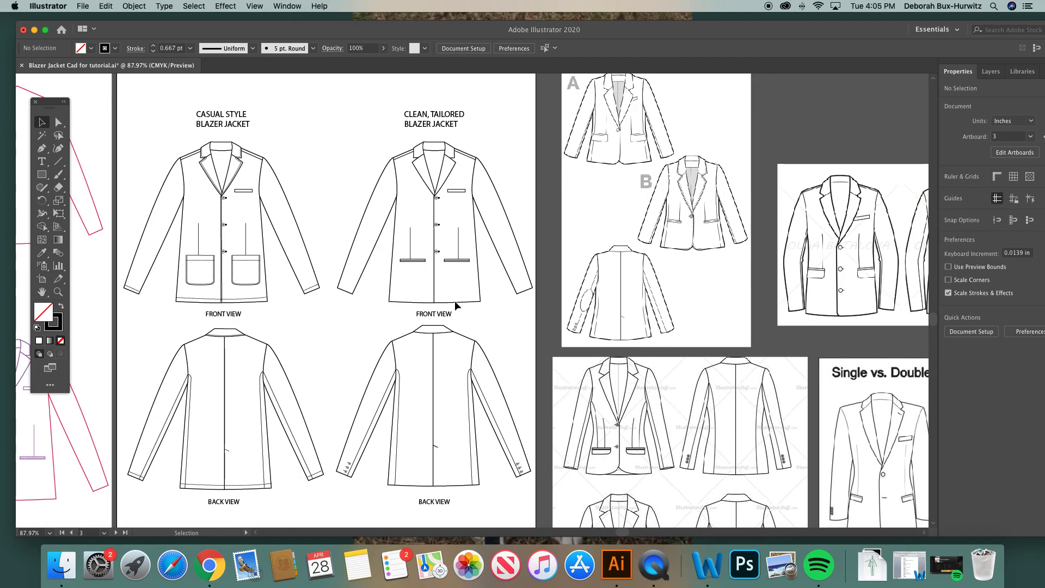
{"action": "scroll", "coordinate": [455, 301], "scroll_direction": "down", "scroll_amount": 2}
{"action": "scroll", "coordinate": [376, 354], "scroll_direction": "down", "scroll_amount": 3}
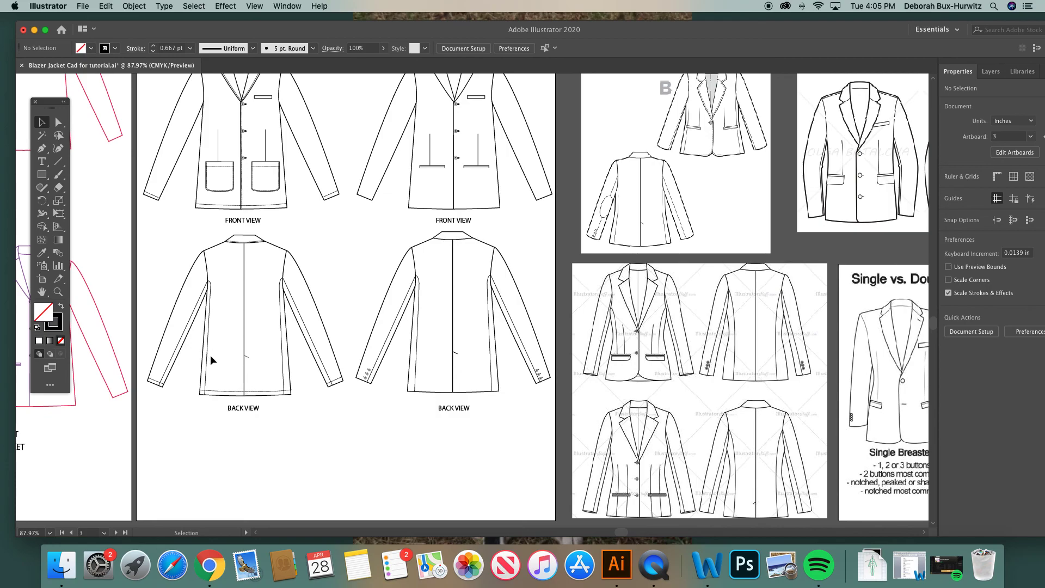
Try moving the casual back view's vent stitch line from the centre back to the left side panel seam, and undo it.
{"action": "left_click", "coordinate": [246, 355]}
{"action": "left_click_drag", "start_coordinate": [246, 355], "coordinate": [210, 353]}
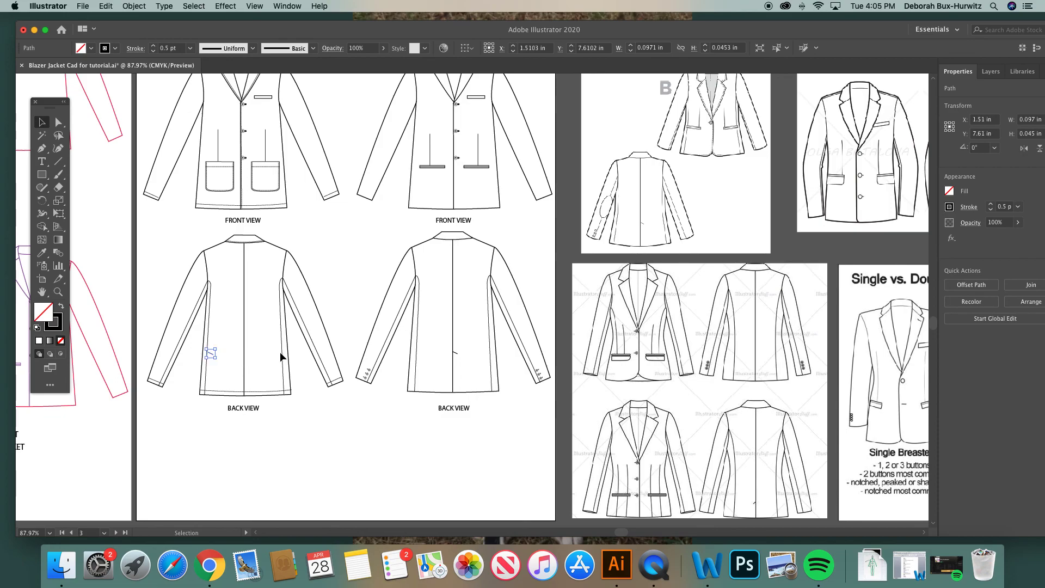
{"action": "key", "text": "super+z"}
{"action": "left_click", "coordinate": [296, 365]}
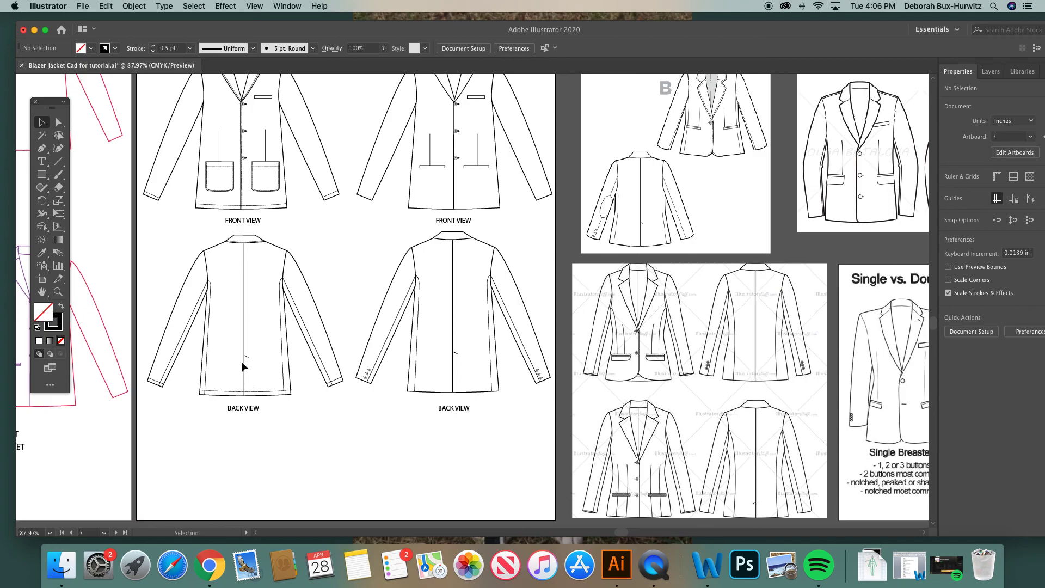
Inspect the finished casual and tailored flats at closer range, checking the pockets, hem stitching, vents and back seams.
{"action": "scroll", "coordinate": [361, 318], "scroll_direction": "up", "scroll_amount": 3}
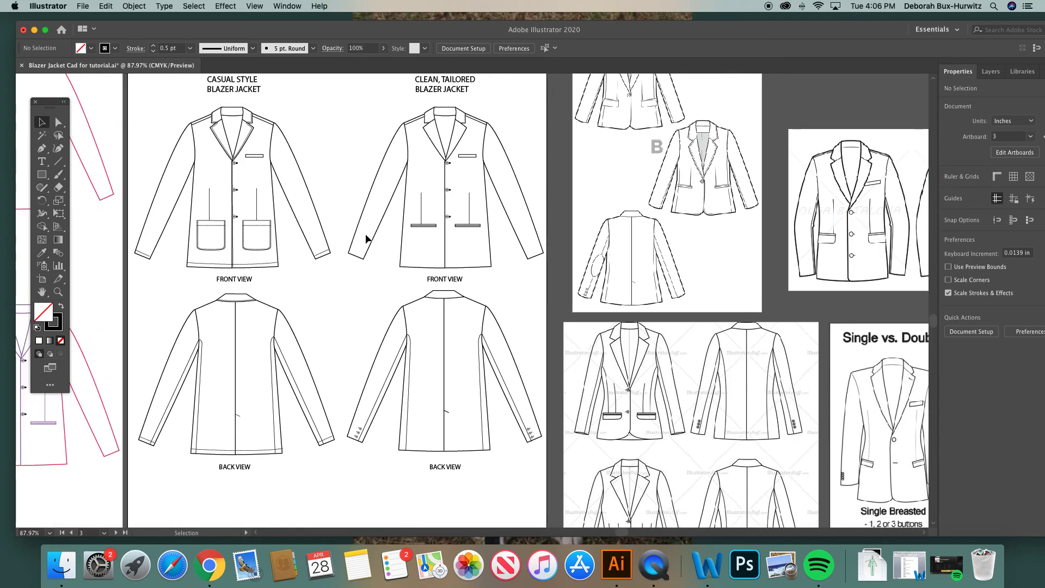
{"action": "scroll", "coordinate": [366, 234], "scroll_direction": "up", "scroll_amount": 2}
{"action": "scroll", "coordinate": [366, 234], "scroll_direction": "left", "scroll_amount": 1}
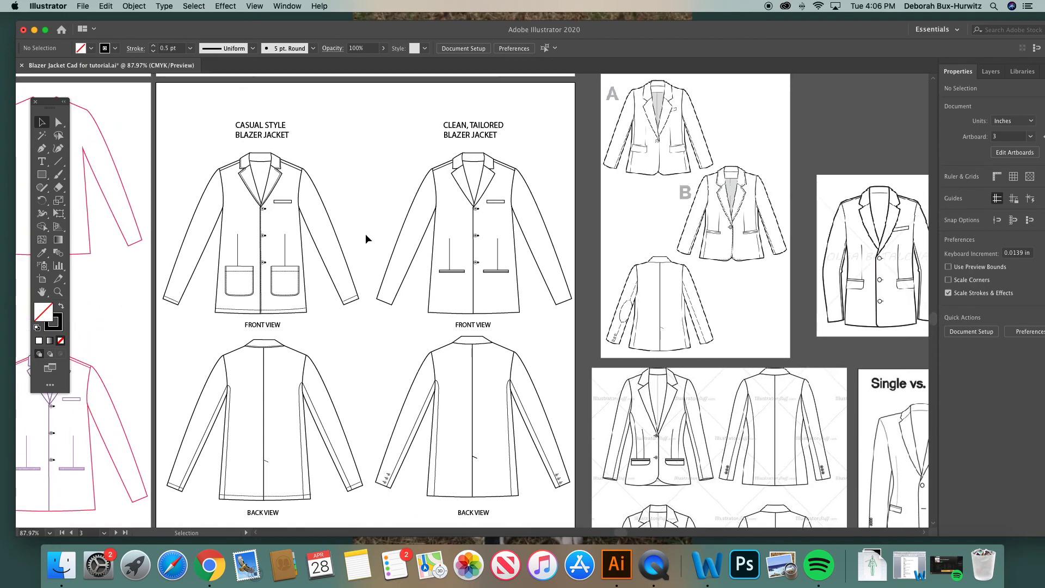
{"action": "left_click", "coordinate": [57, 292]}
{"action": "left_click_drag", "start_coordinate": [157, 146], "coordinate": [530, 442]}
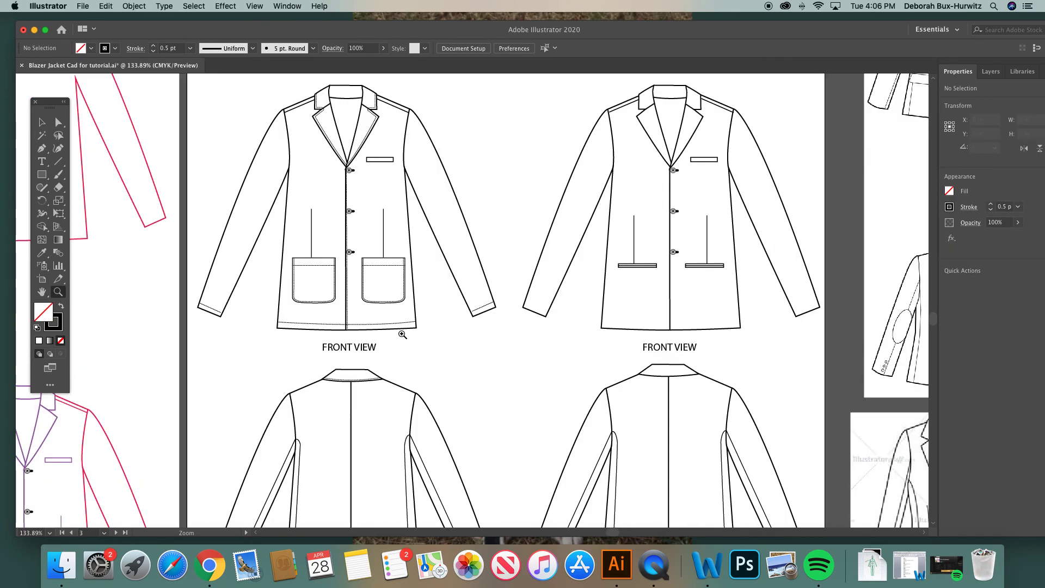
{"action": "left_click", "coordinate": [41, 122]}
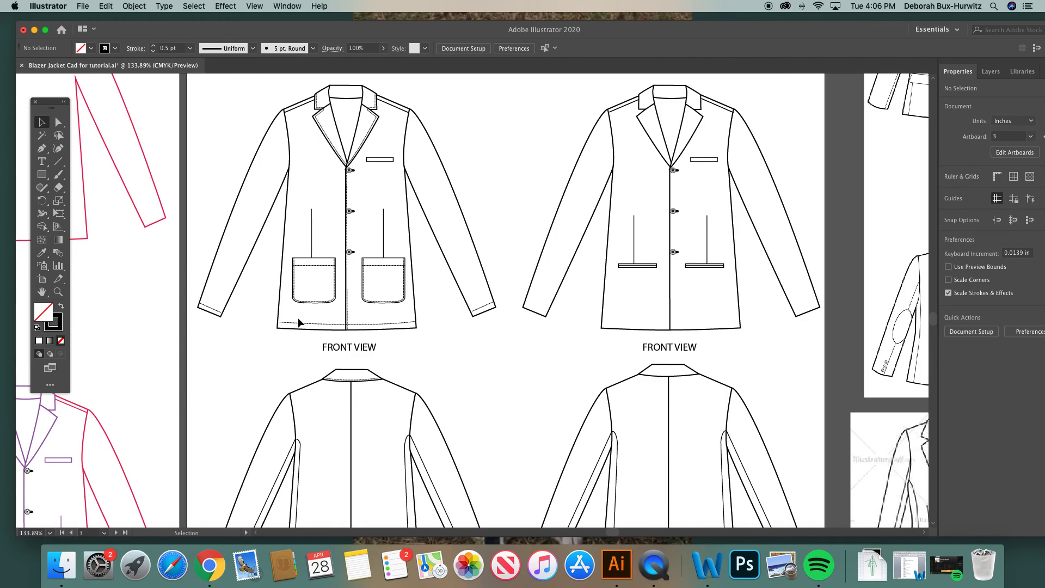
{"action": "scroll", "coordinate": [298, 326], "scroll_direction": "down", "scroll_amount": 5}
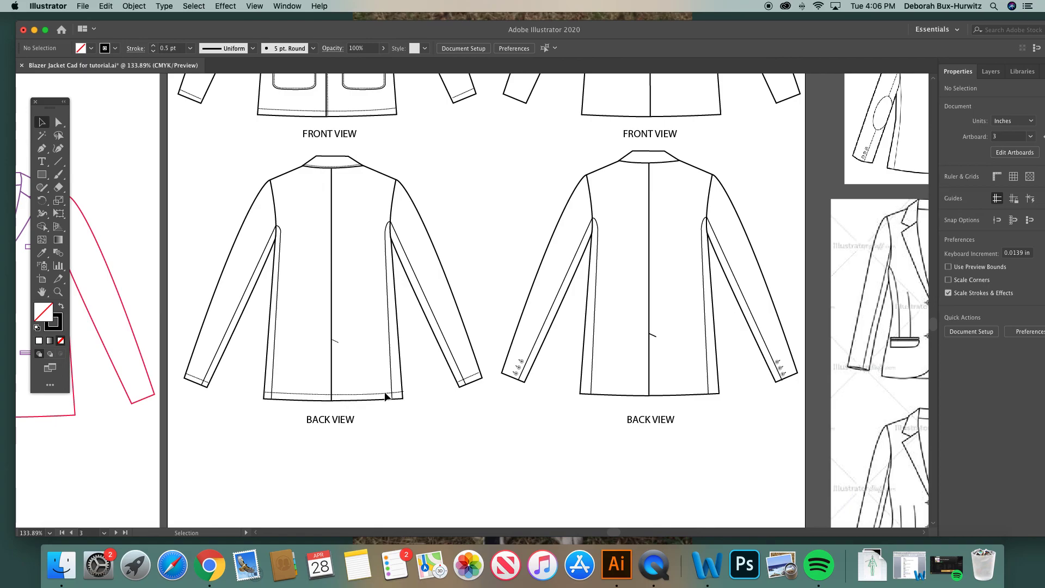
{"action": "scroll", "coordinate": [316, 283], "scroll_direction": "up", "scroll_amount": 4}
{"action": "scroll", "coordinate": [316, 283], "scroll_direction": "up", "scroll_amount": 3}
{"action": "scroll", "coordinate": [315, 283], "scroll_direction": "down", "scroll_amount": 7}
{"action": "scroll", "coordinate": [316, 279], "scroll_direction": "down", "scroll_amount": 1}
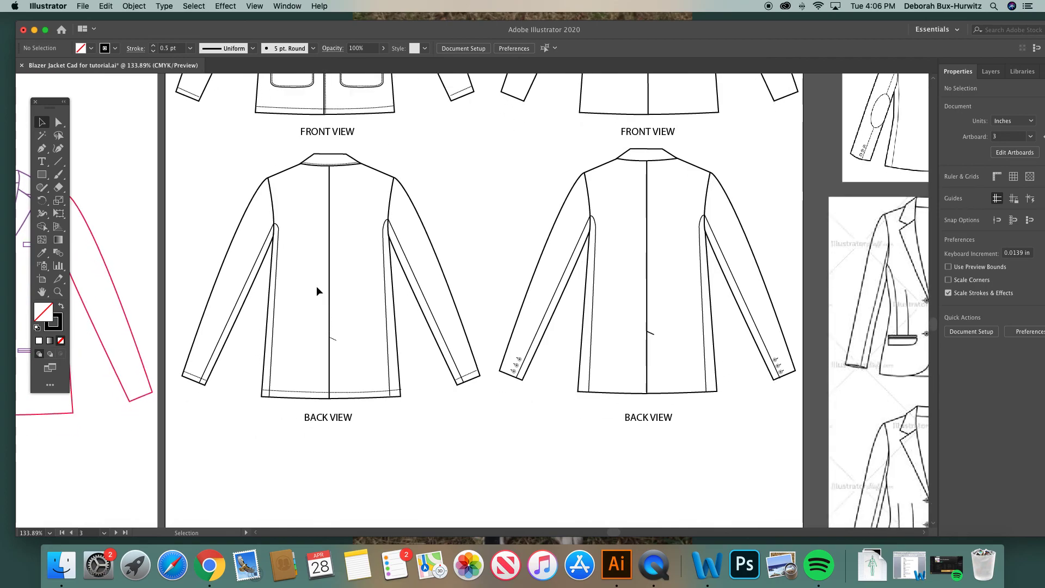
{"action": "scroll", "coordinate": [301, 280], "scroll_direction": "up", "scroll_amount": 2}
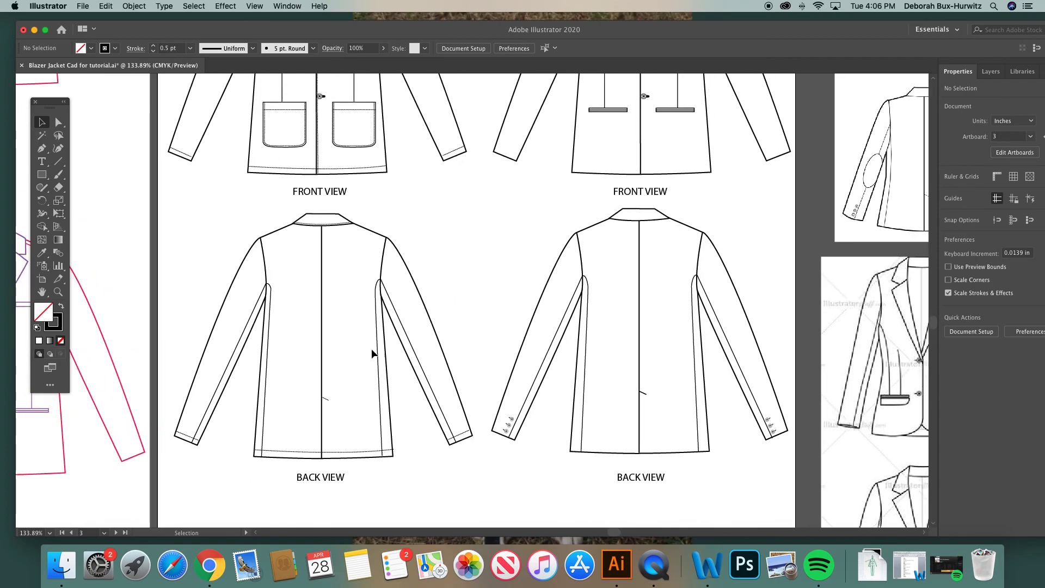
{"action": "scroll", "coordinate": [280, 303], "scroll_direction": "up", "scroll_amount": 2}
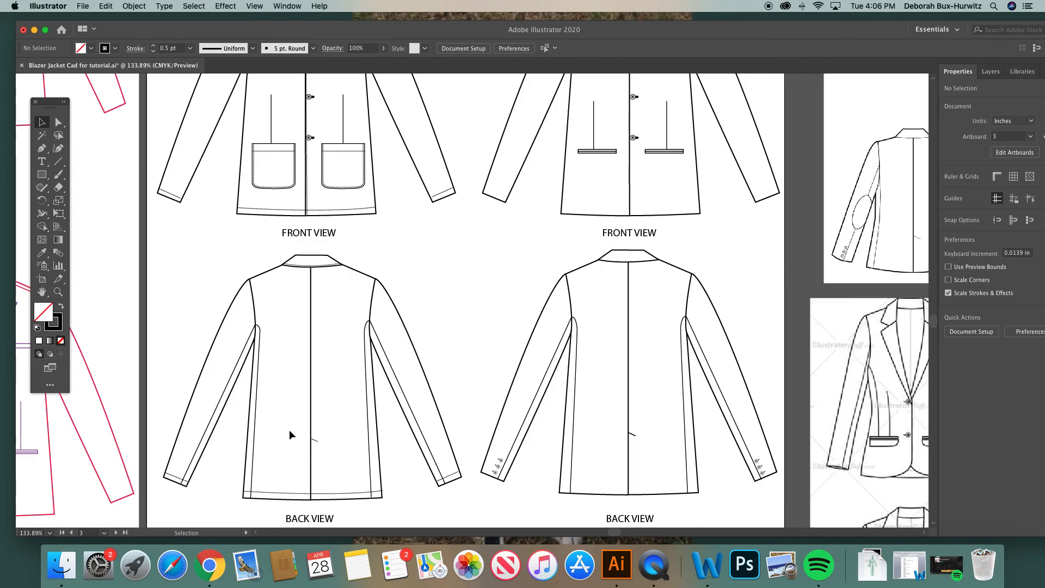
Compare the casual and tailored blazers' complete front and back views on the finished flats artboard.
{"action": "scroll", "coordinate": [287, 432], "scroll_direction": "up", "scroll_amount": 6}
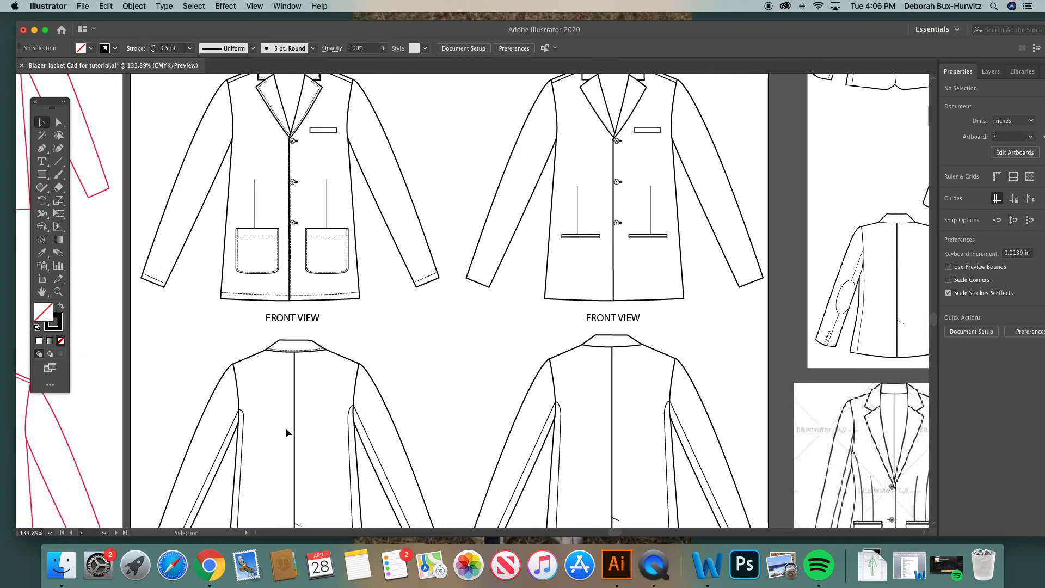
{"action": "scroll", "coordinate": [285, 427], "scroll_direction": "up", "scroll_amount": 1}
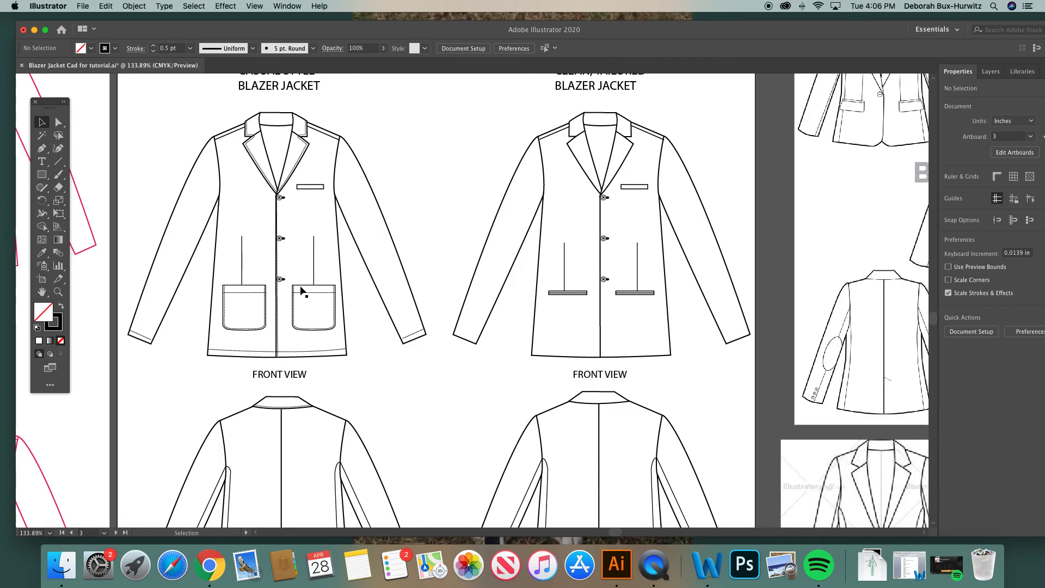
{"action": "scroll", "coordinate": [285, 272], "scroll_direction": "down", "scroll_amount": 4}
{"action": "key", "text": "a"}
{"action": "key", "text": "ctrl+minus"}
{"action": "scroll", "coordinate": [388, 299], "scroll_direction": "right", "scroll_amount": 2}
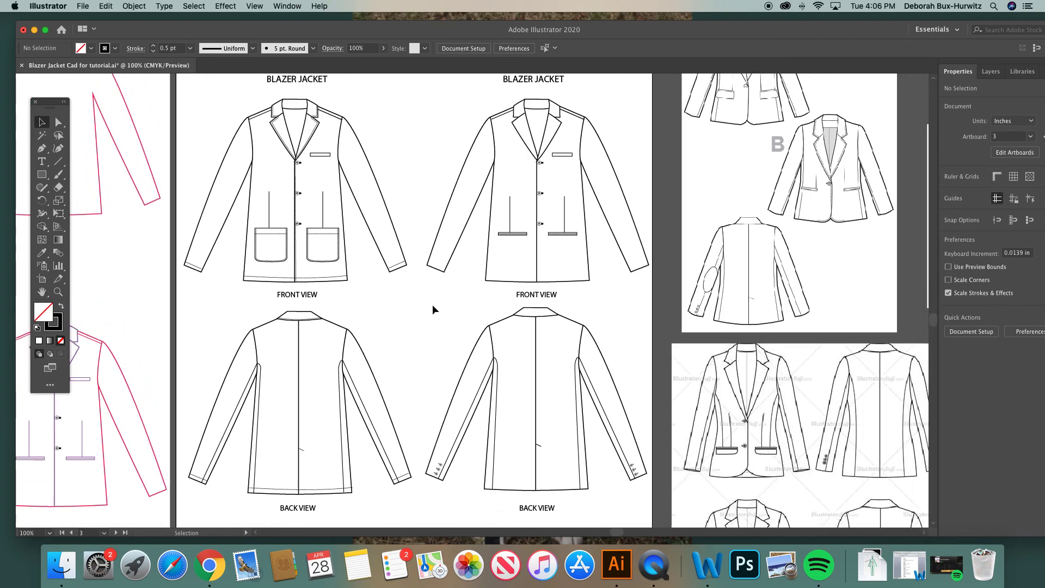
{"action": "scroll", "coordinate": [433, 306], "scroll_direction": "right", "scroll_amount": 1}
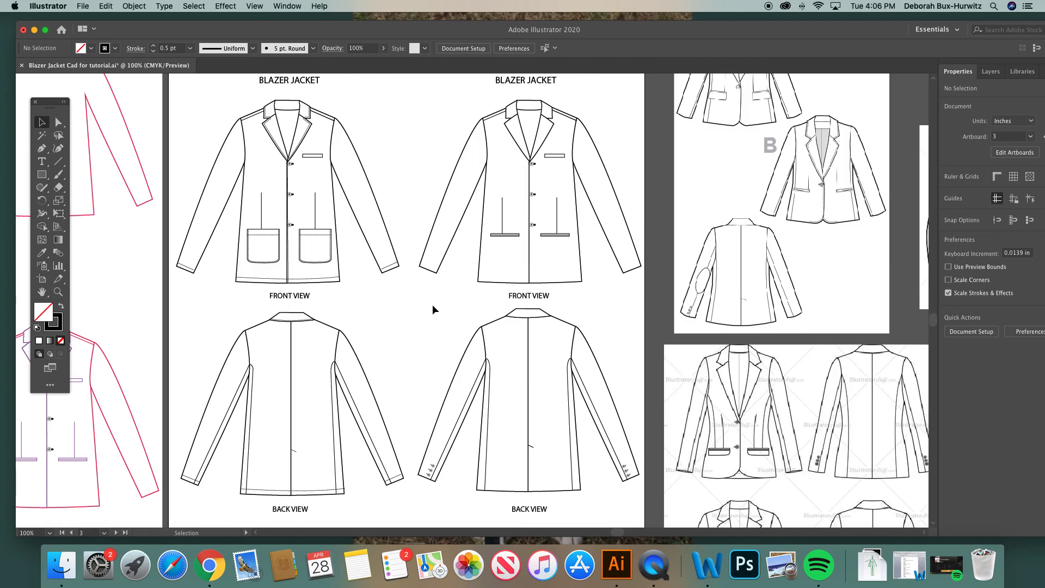
Look over the construction artboards, from the half drawing, joined shape and collar pieces to the colored blazer drafts above them.
{"action": "key", "text": "ctrl+minus"}
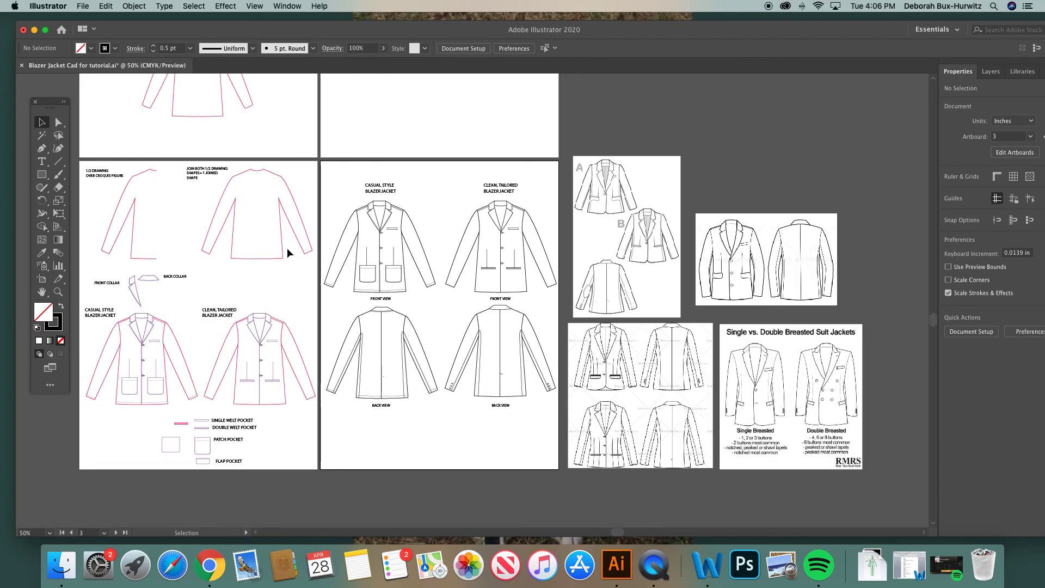
{"action": "scroll", "coordinate": [286, 247], "scroll_direction": "up", "scroll_amount": 2}
{"action": "scroll", "coordinate": [286, 247], "scroll_direction": "left", "scroll_amount": 2}
{"action": "scroll", "coordinate": [286, 247], "scroll_direction": "up", "scroll_amount": 4}
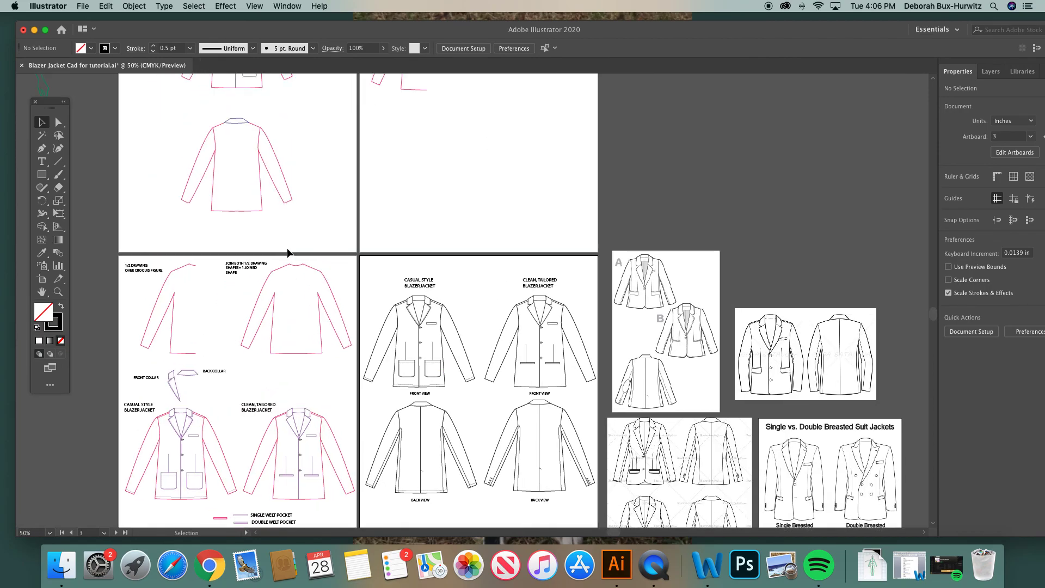
{"action": "scroll", "coordinate": [287, 250], "scroll_direction": "up", "scroll_amount": 10}
{"action": "scroll", "coordinate": [287, 251], "scroll_direction": "left", "scroll_amount": 3}
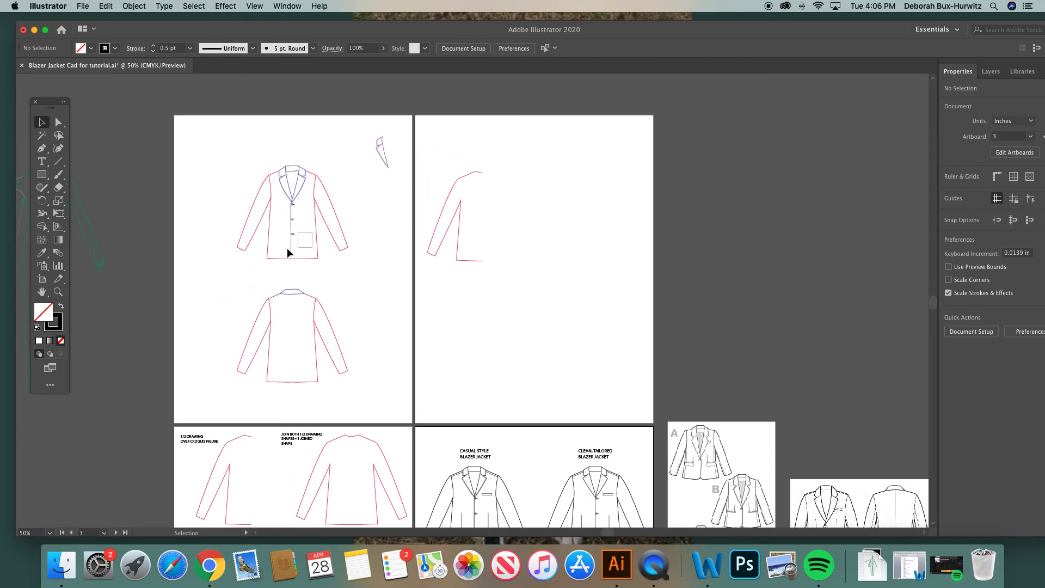
{"action": "scroll", "coordinate": [364, 267], "scroll_direction": "left", "scroll_amount": 2}
{"action": "scroll", "coordinate": [364, 266], "scroll_direction": "down", "scroll_amount": 1}
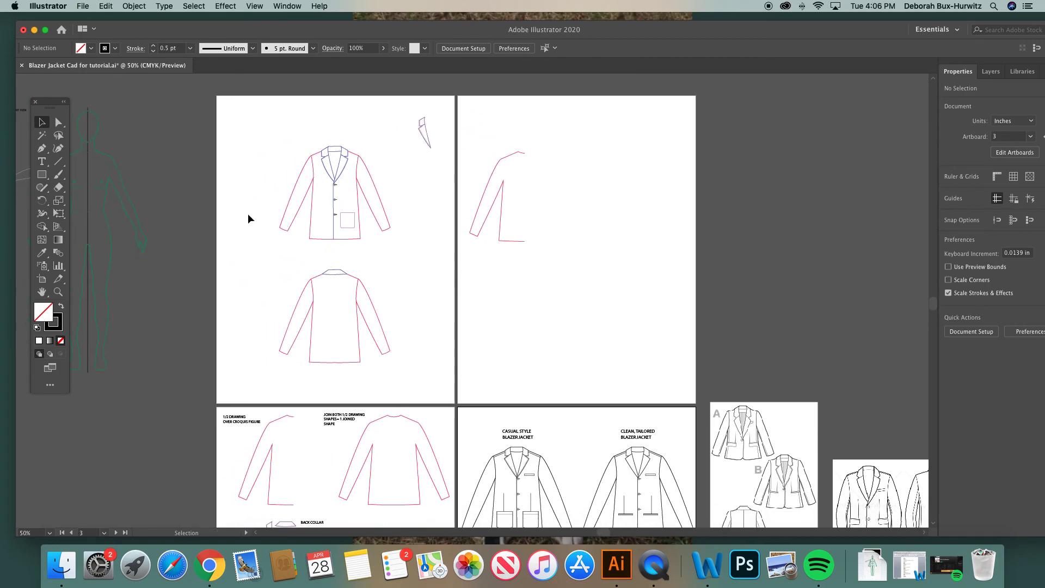